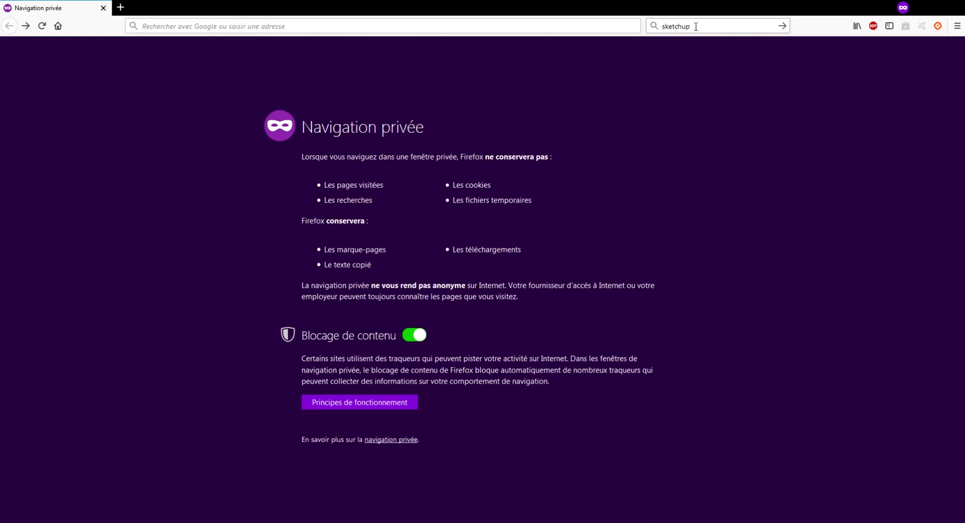
# Step: Search the web for "sketchup" and open the SketchUp Free product page from the results
pyautogui.moveTo(693, 25); pyautogui.dragTo(642, 29)
pyautogui.press('Return')
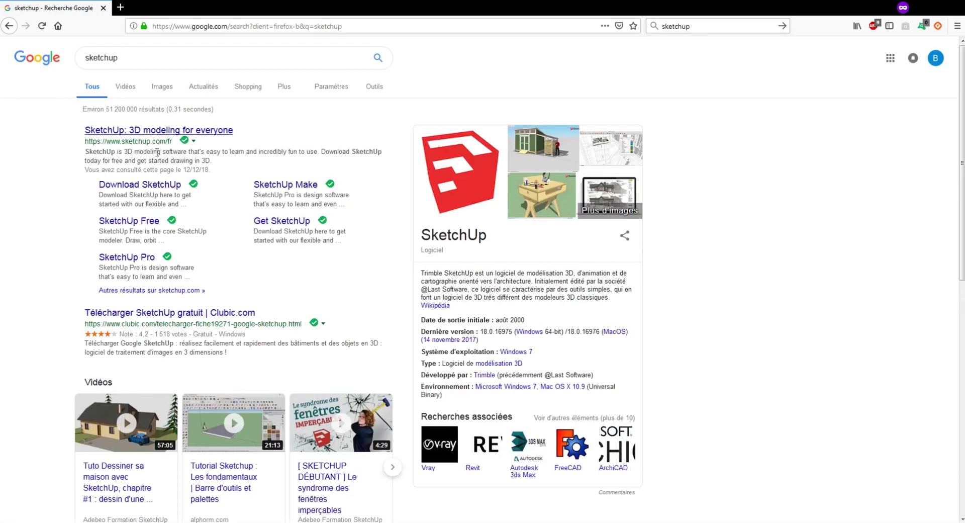
pyautogui.click(128, 224)
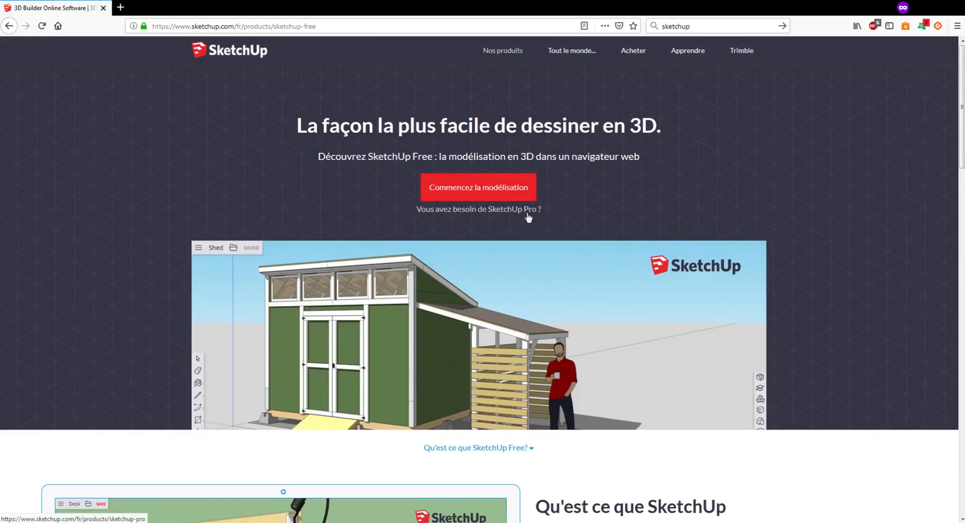
# Step: Start modelling in SketchUp Free, signing in through Google with the account already listed
pyautogui.click(479, 189)
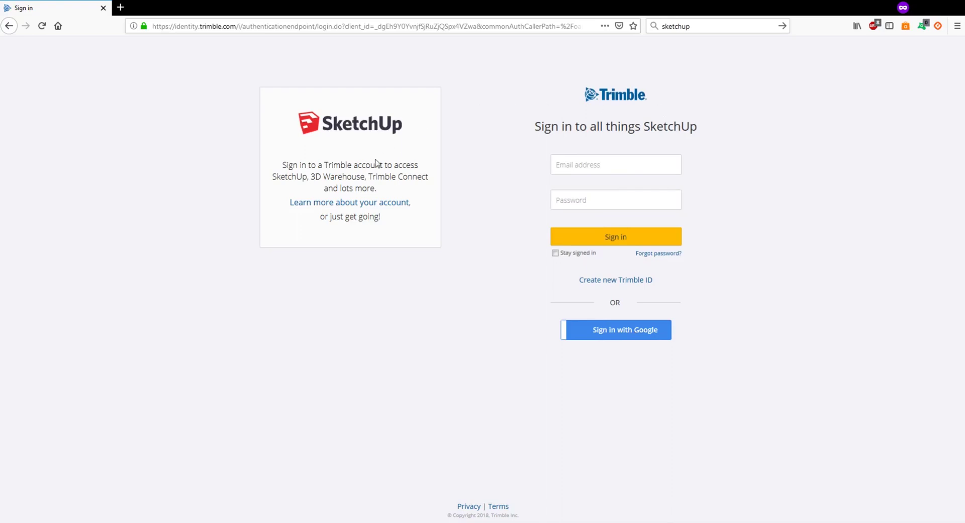
pyautogui.click(625, 334)
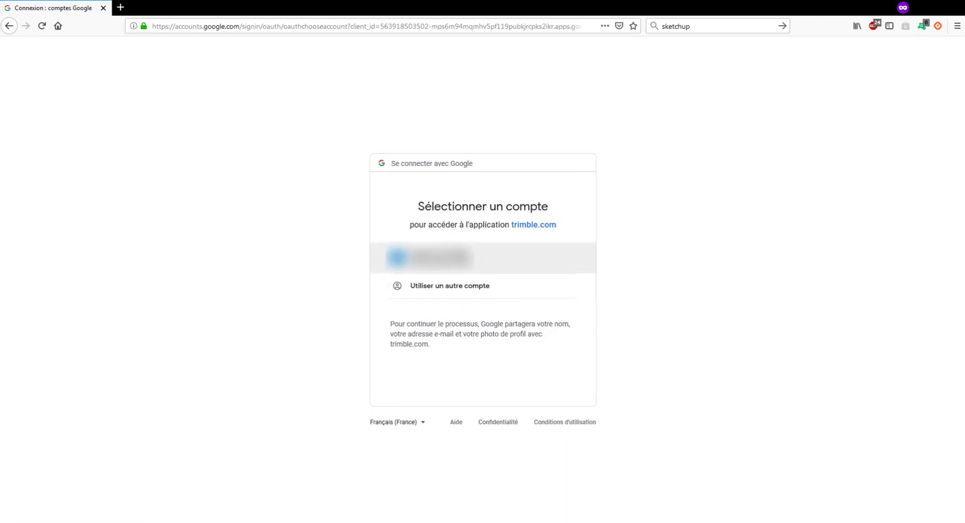
pyautogui.click(432, 257)
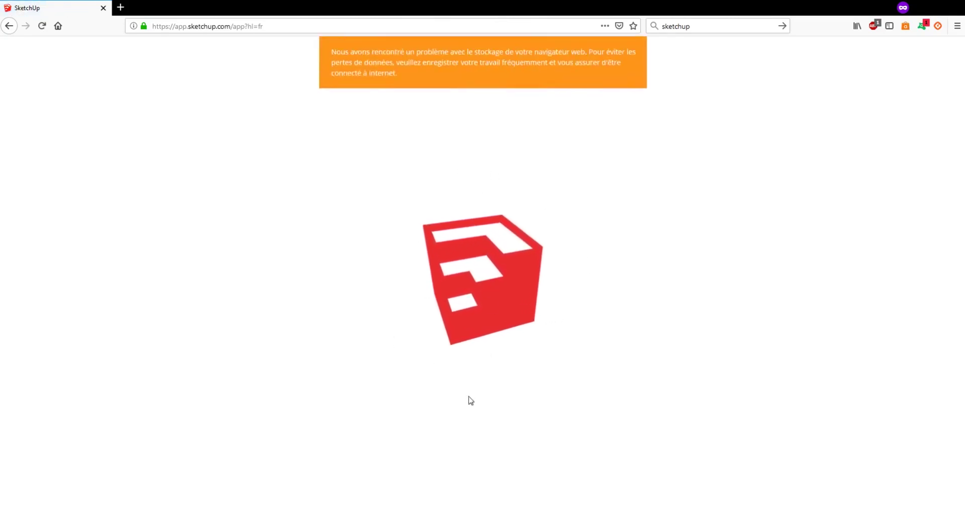
pyautogui.scroll(-3, 528, 345)
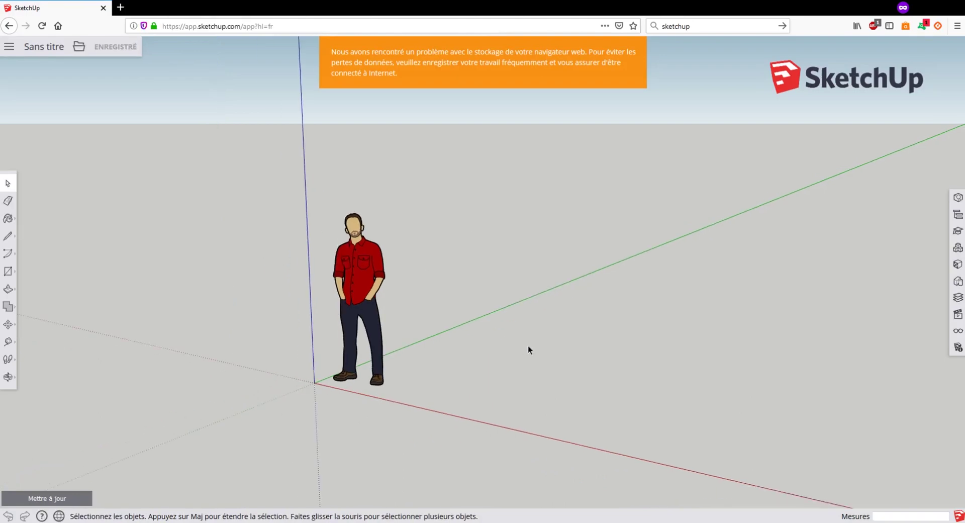
pyautogui.scroll(-1, 268, 363)
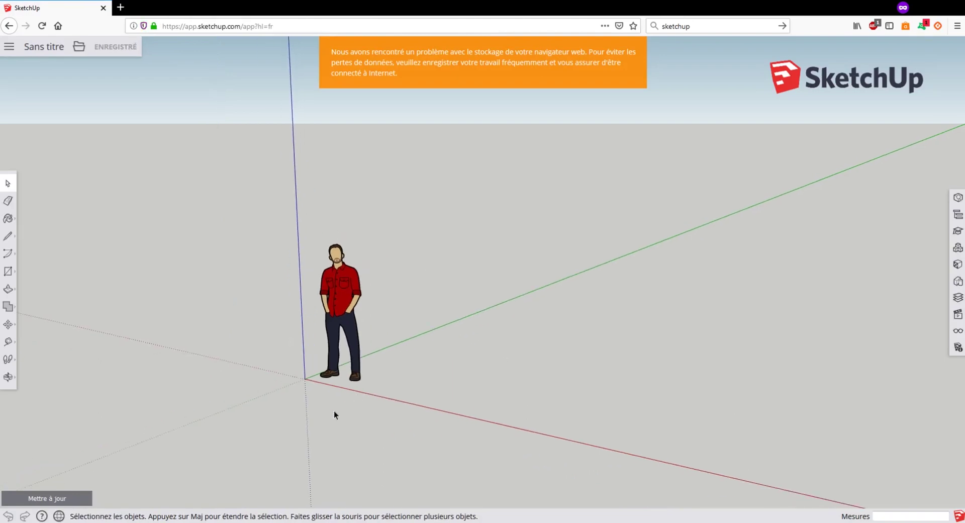
pyautogui.moveTo(263, 379); pyautogui.dragTo(437, 382, button='middle')
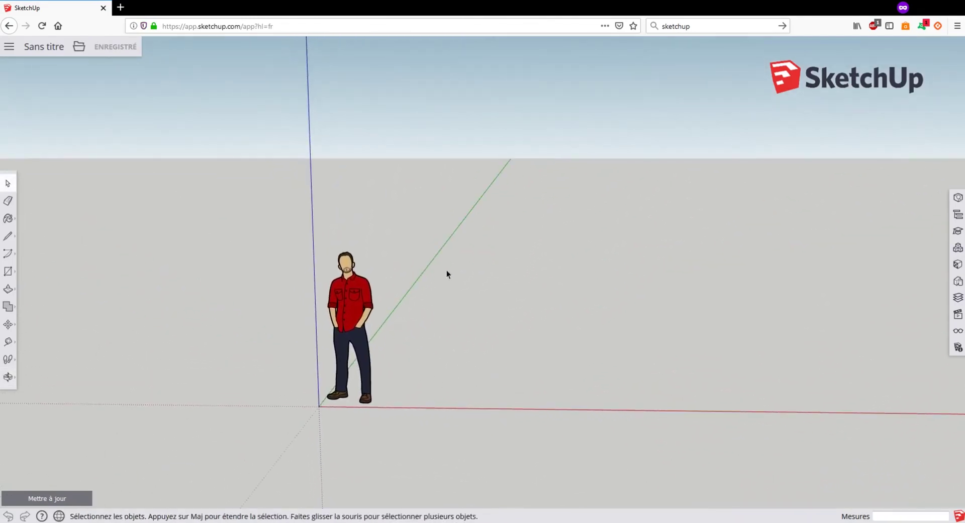
pyautogui.scroll(-2, 452, 391)
pyautogui.scroll(3, 445, 362)
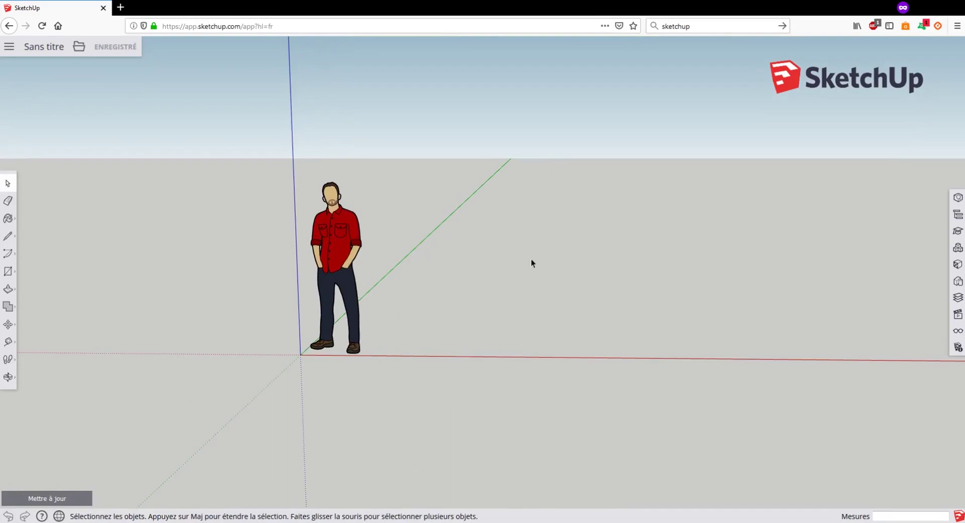
# Step: Set the model's length unit format to metres (0.0m) in the model information and close the settings
pyautogui.click(958, 348)
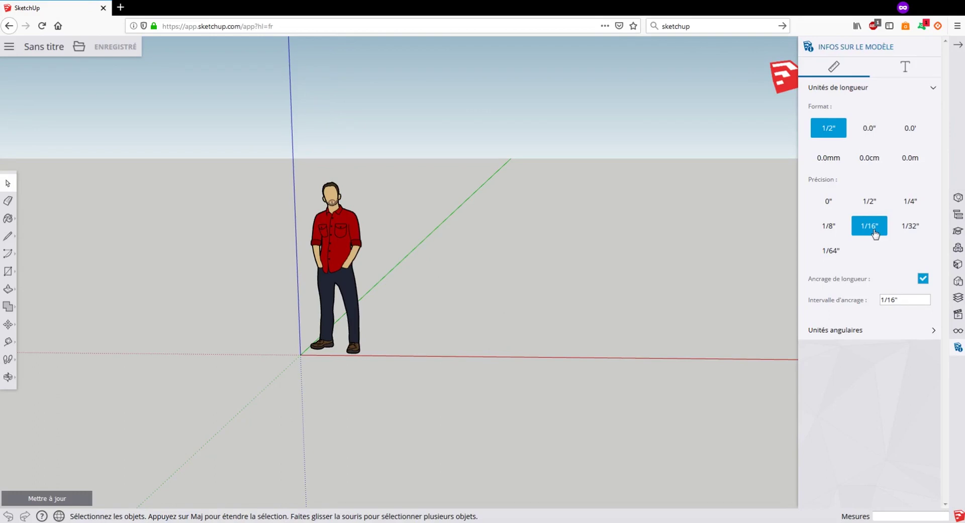
pyautogui.click(912, 160)
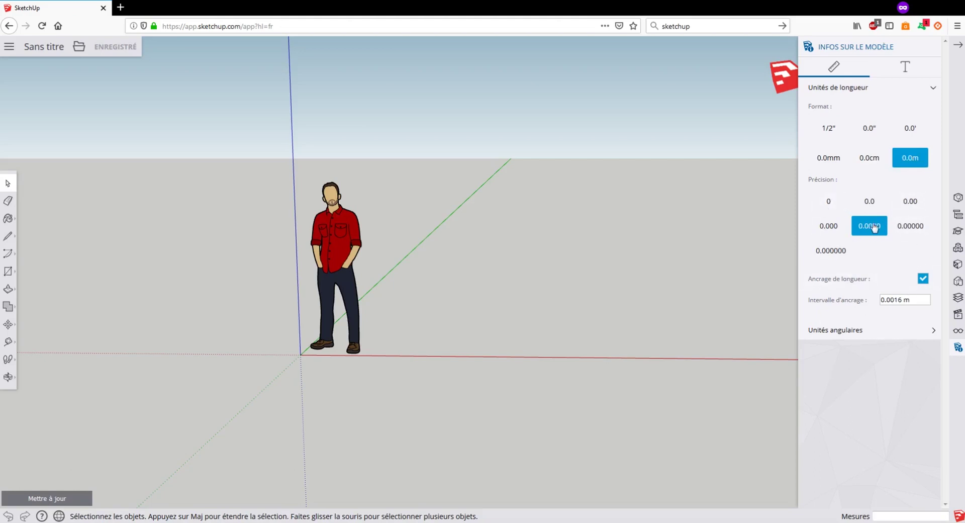
pyautogui.click(958, 47)
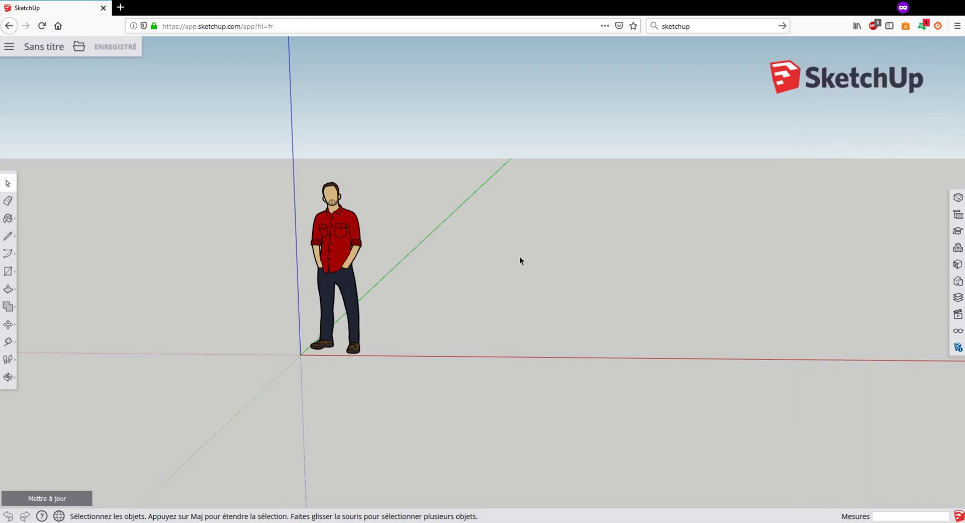
# Step: Examine the default figure and the axes from several angles, from a close-up of the face and shirt to a distant view
pyautogui.moveTo(520, 257); pyautogui.dragTo(429, 317, button='middle')
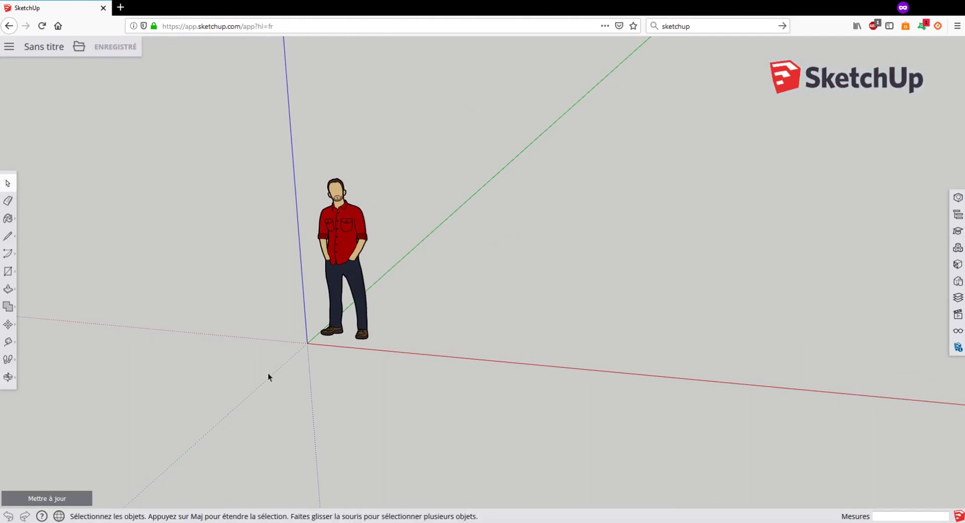
pyautogui.moveTo(268, 376); pyautogui.dragTo(548, 302, button='middle')
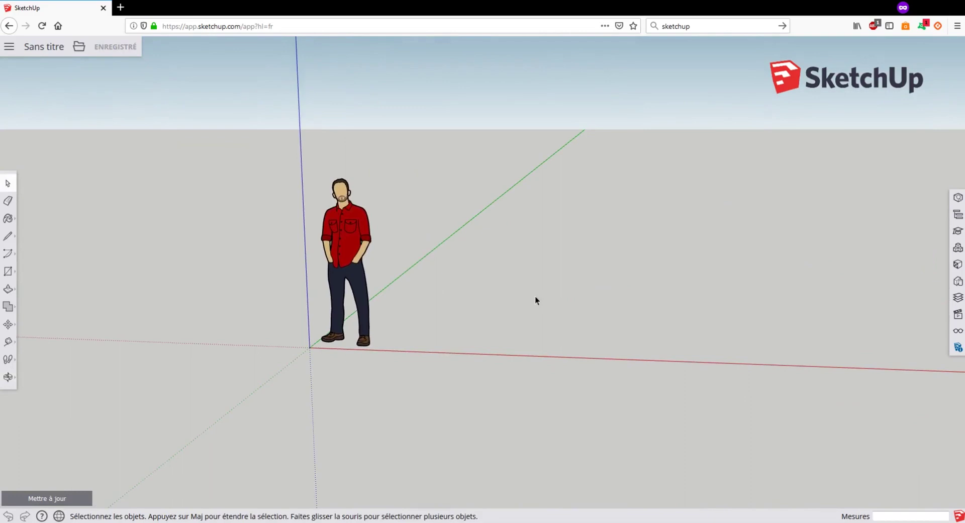
pyautogui.moveTo(476, 276); pyautogui.dragTo(396, 278, button='middle')
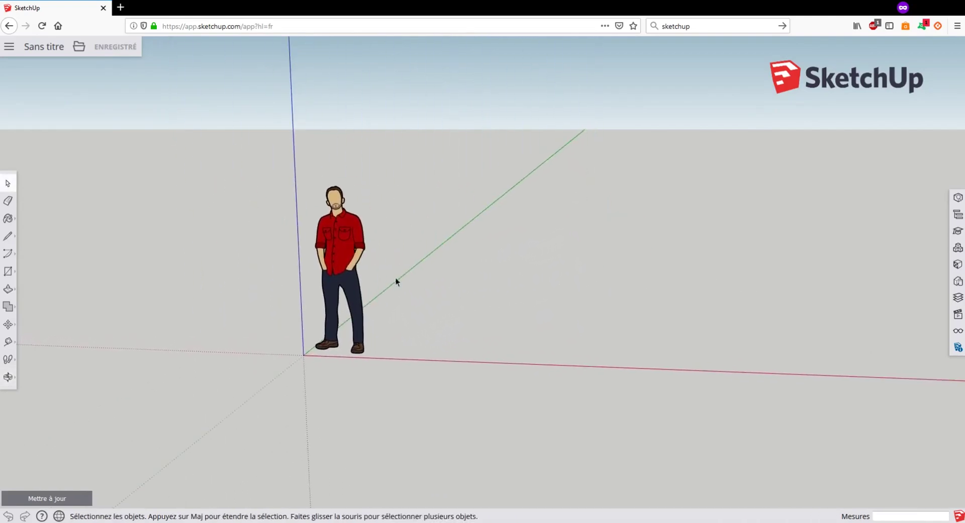
pyautogui.scroll(-3, 375, 279)
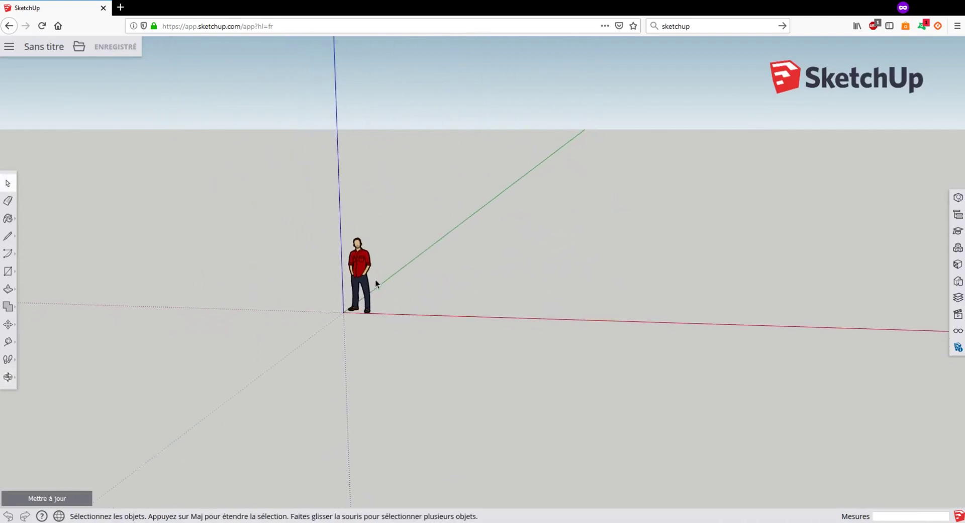
pyautogui.scroll(2, 355, 252)
pyautogui.scroll(5, 356, 252)
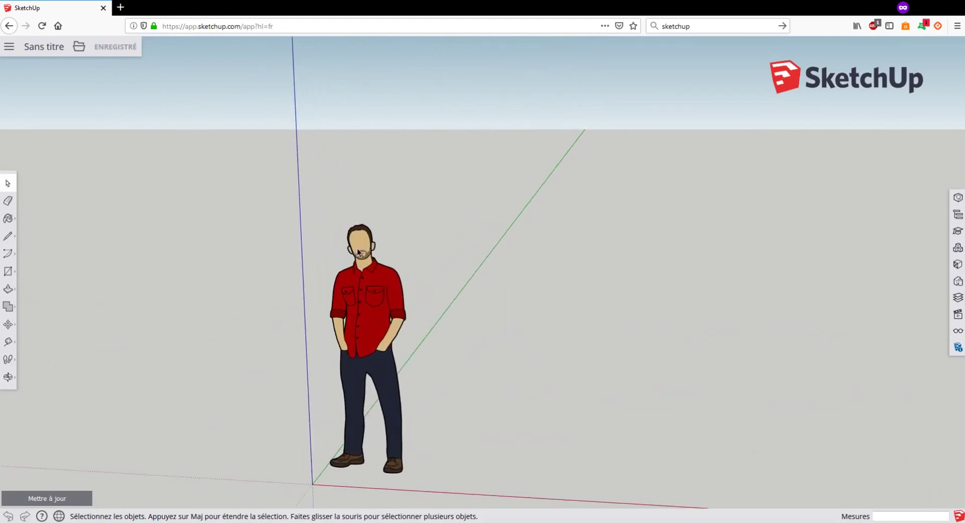
pyautogui.scroll(2, 359, 250)
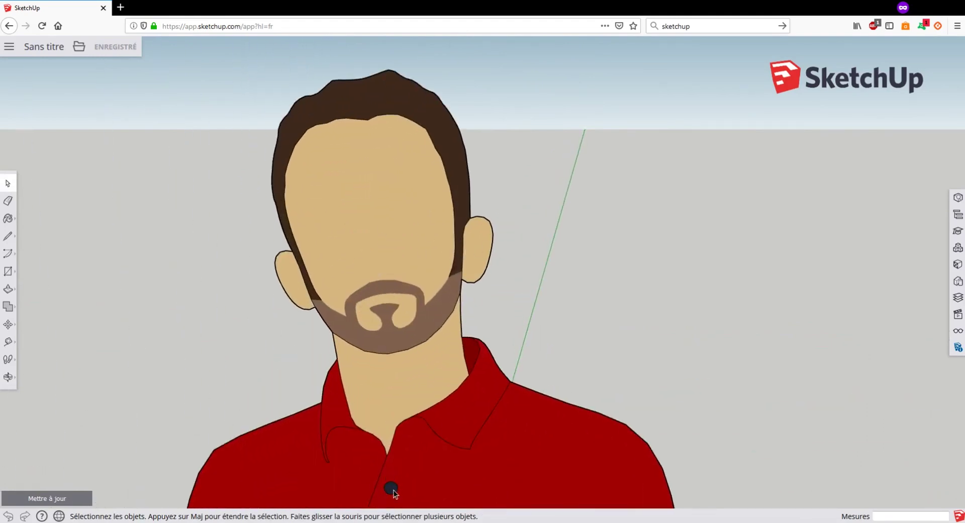
pyautogui.scroll(5, 390, 489)
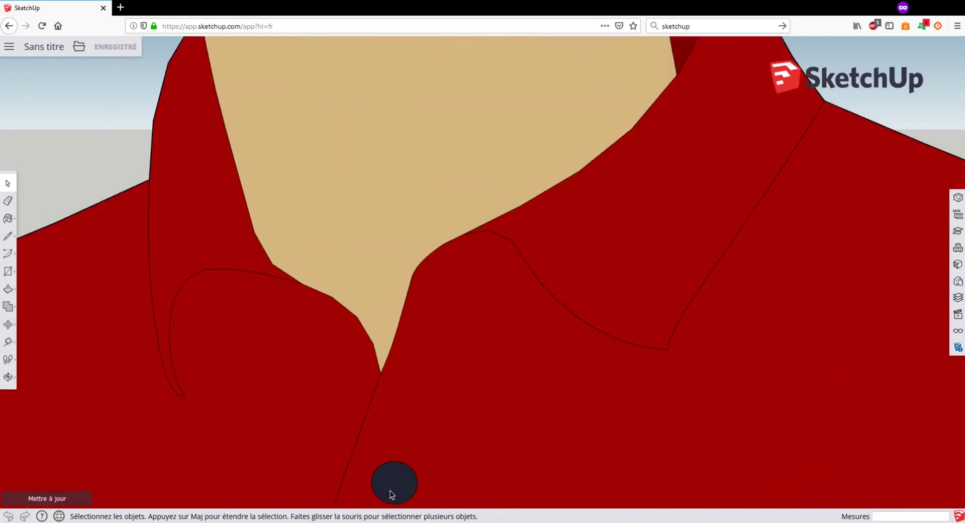
pyautogui.scroll(-6, 392, 494)
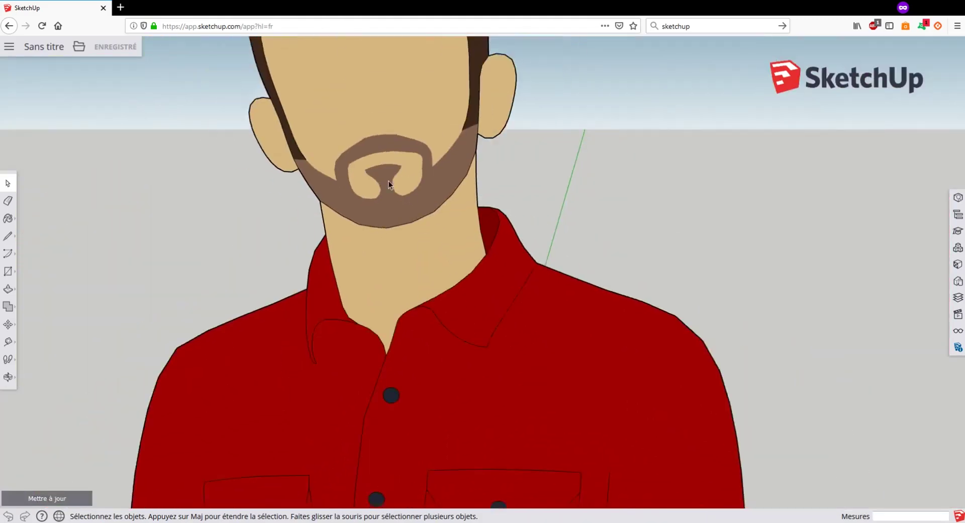
pyautogui.scroll(-6, 382, 372)
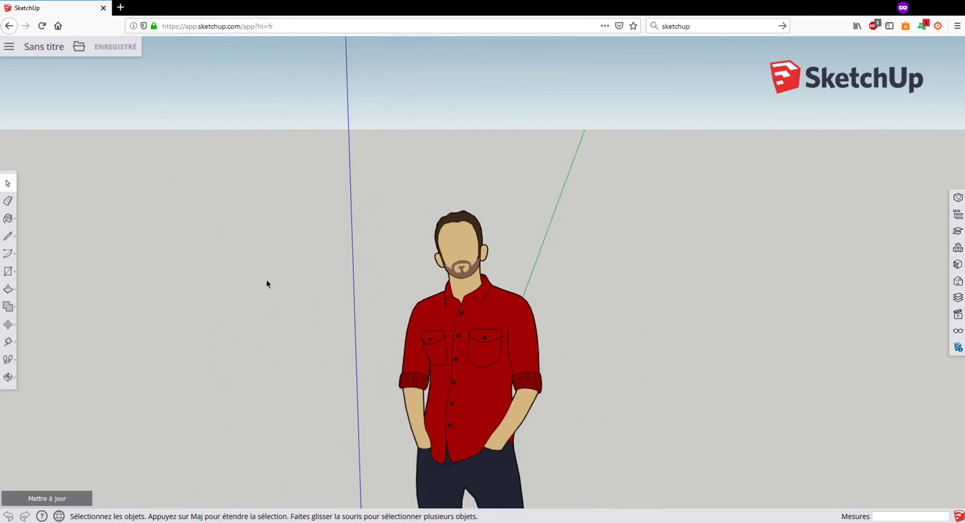
pyautogui.scroll(-2, 444, 162)
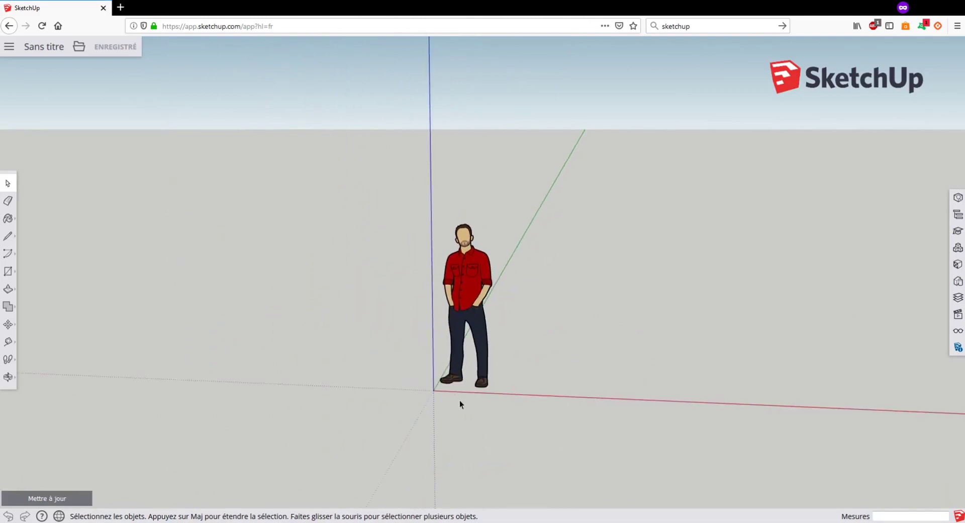
pyautogui.scroll(-3, 436, 237)
pyautogui.scroll(-3, 504, 346)
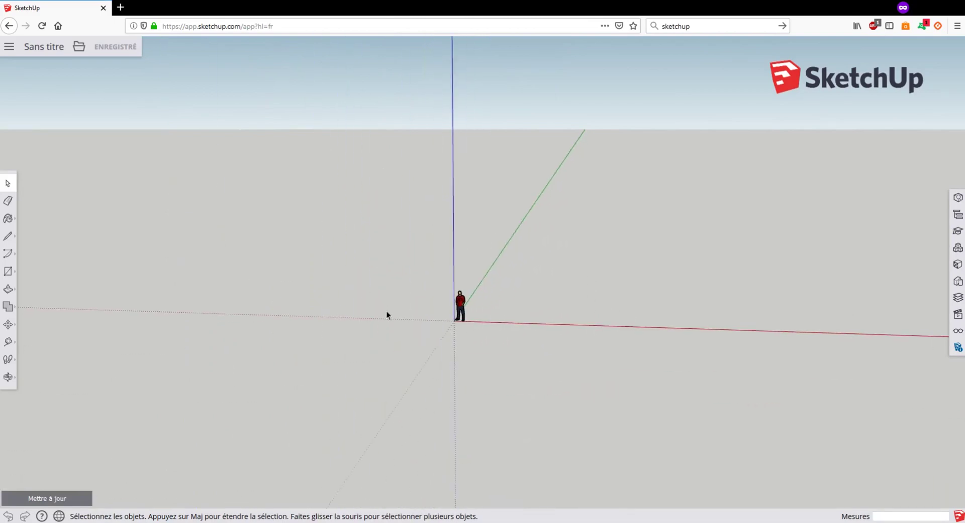
pyautogui.scroll(5, 477, 357)
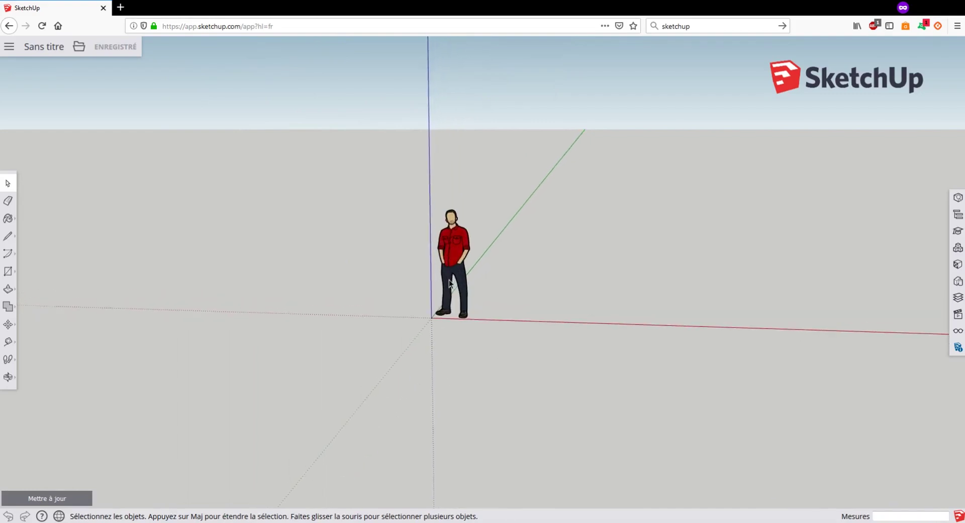
pyautogui.scroll(1, 477, 272)
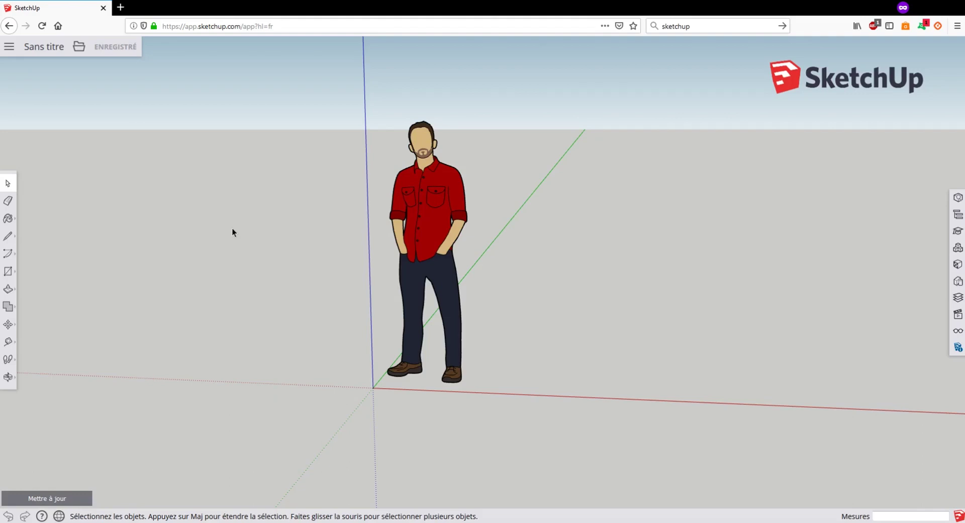
# Step: Draw a 1.50 m by 60 cm rectangle on the ground, starting at the origin along the red axis
pyautogui.click(8, 271)
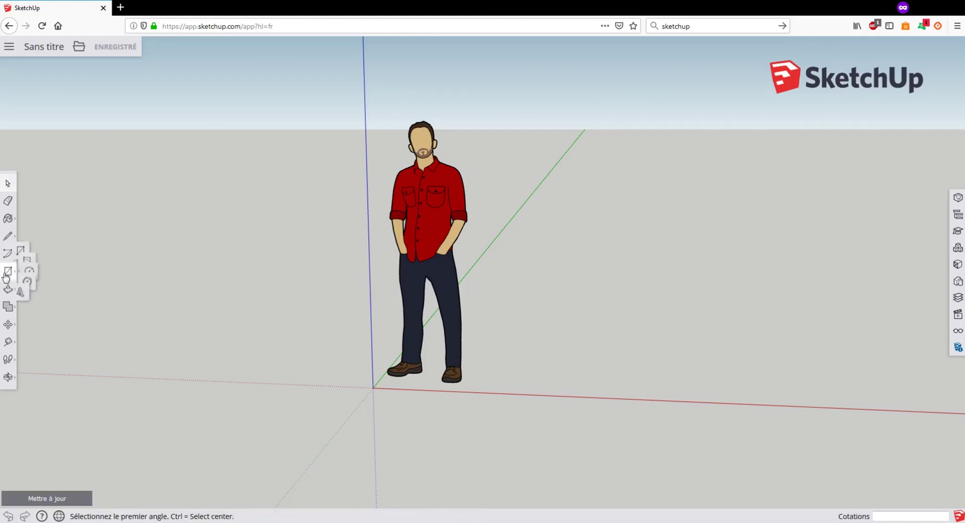
pyautogui.click(372, 387)
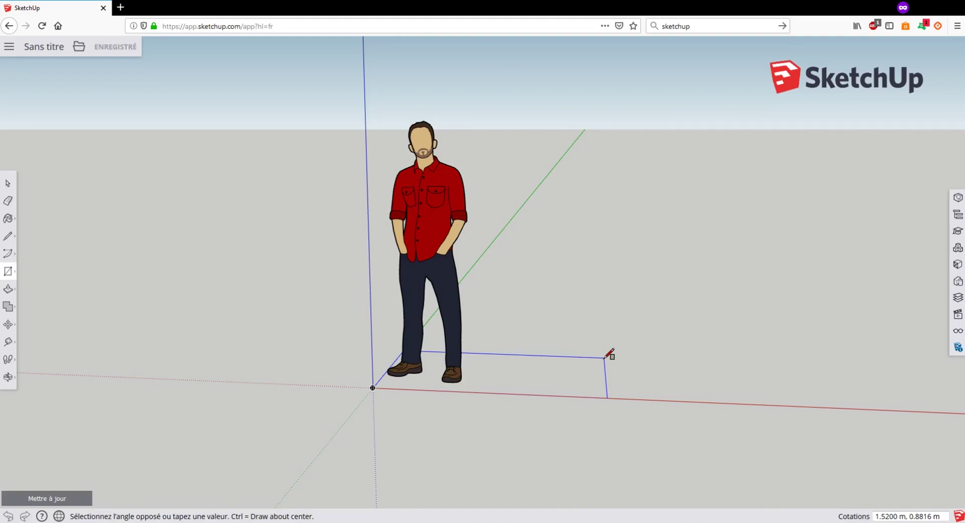
pyautogui.write('1.50m,60cm')
pyautogui.press('Return')
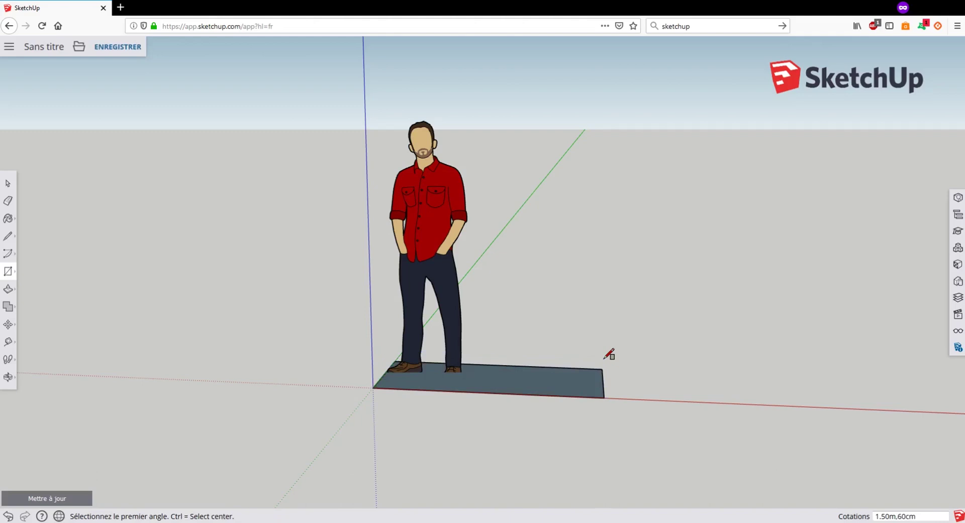
# Step: Push/Pull the ground rectangle up 70 cm into a box
pyautogui.press('o')
pyautogui.moveTo(722, 319); pyautogui.dragTo(612, 356)
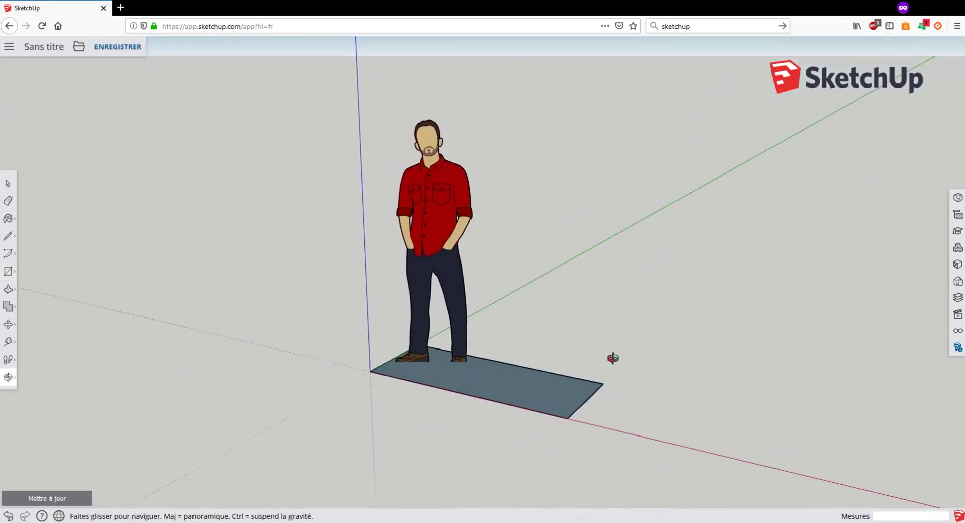
pyautogui.press('r')
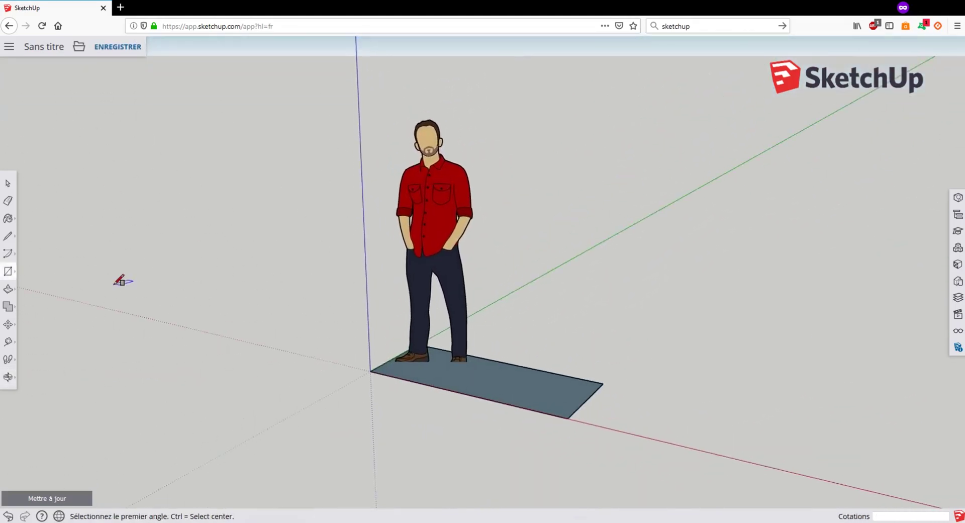
pyautogui.click(8, 291)
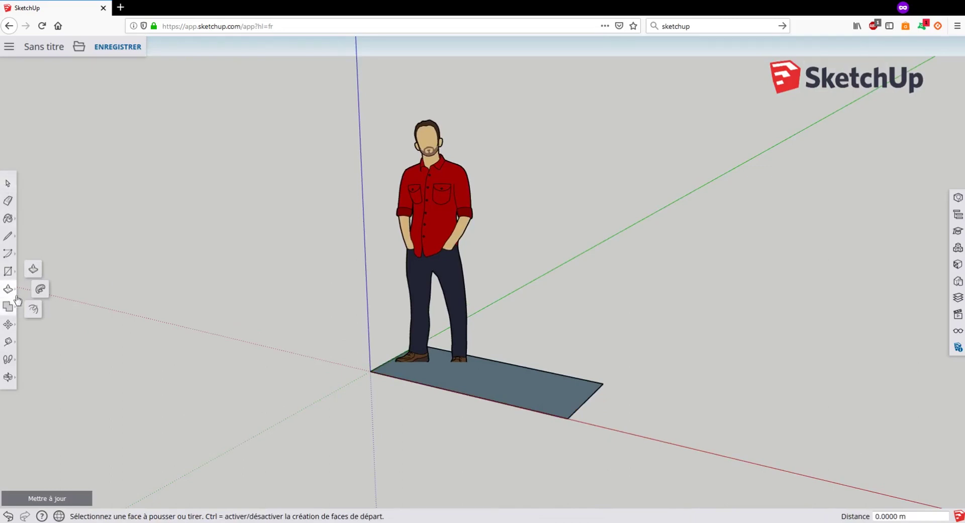
pyautogui.click(504, 382)
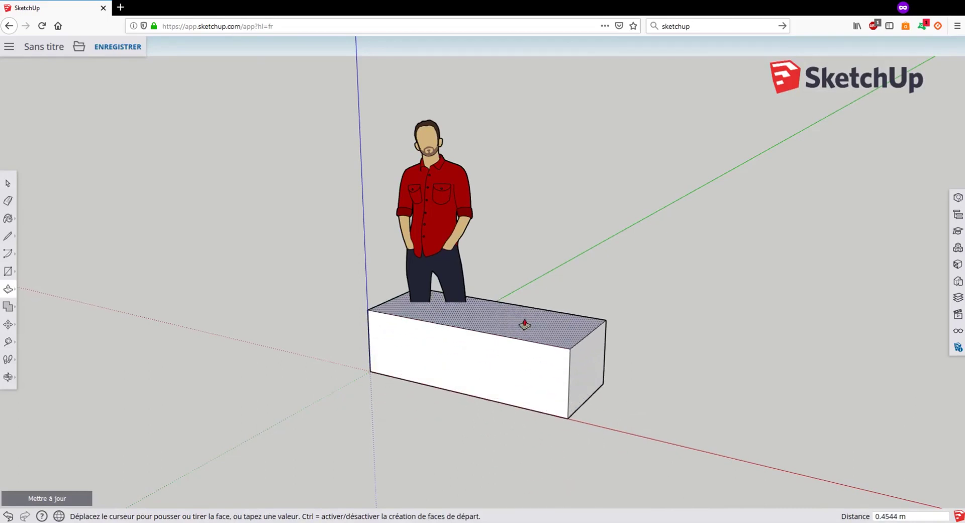
pyautogui.write('70cm')
pyautogui.press('Return')
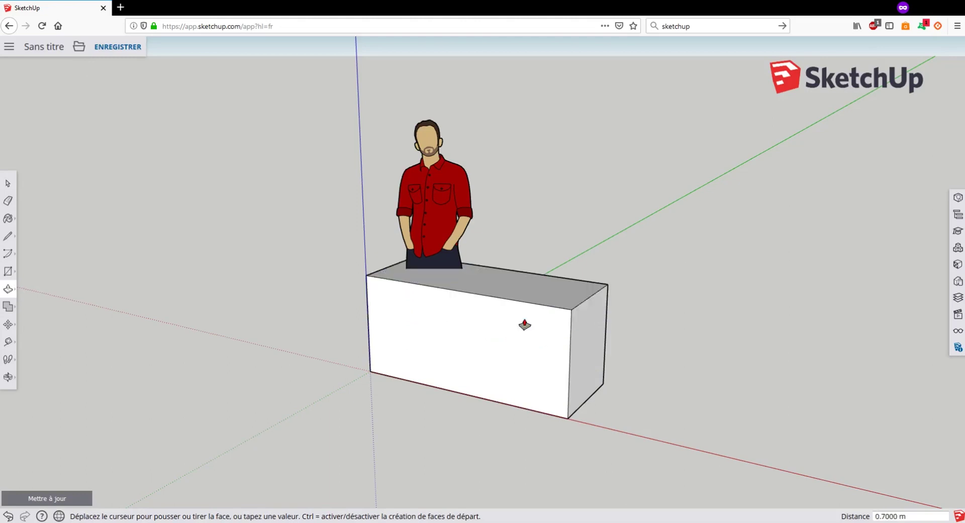
# Step: Move the standing figure about 1.14 m so that it stands behind the box instead of inside it
pyautogui.moveTo(629, 323); pyautogui.dragTo(565, 345, button='middle')
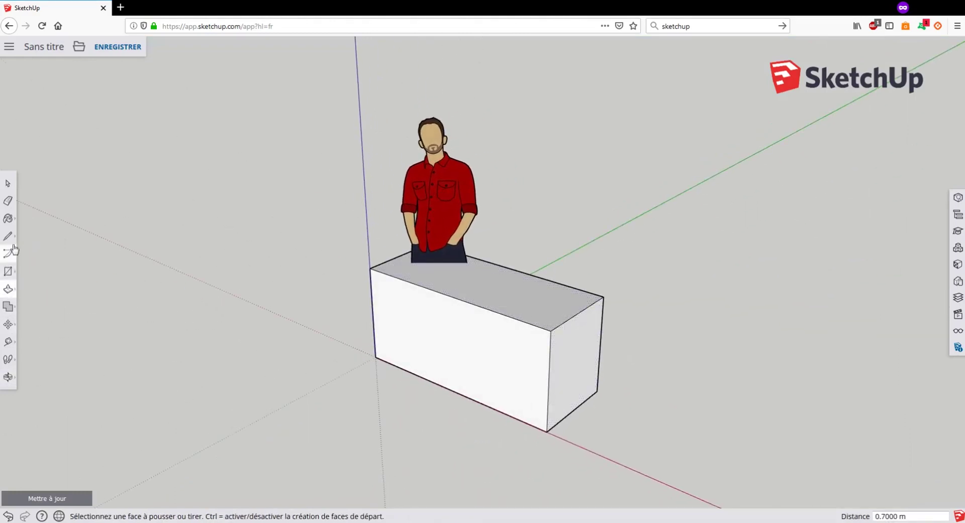
pyautogui.click(8, 325)
pyautogui.click(439, 212)
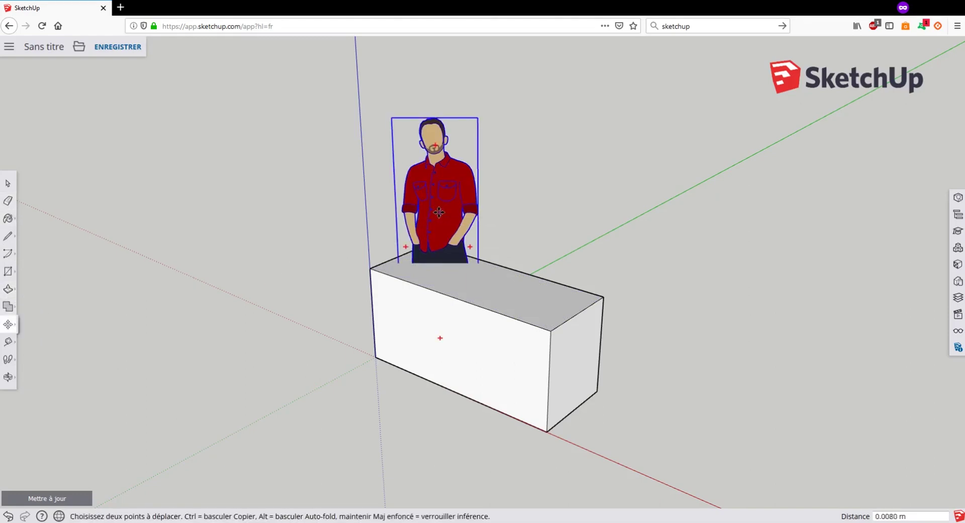
pyautogui.click(560, 185)
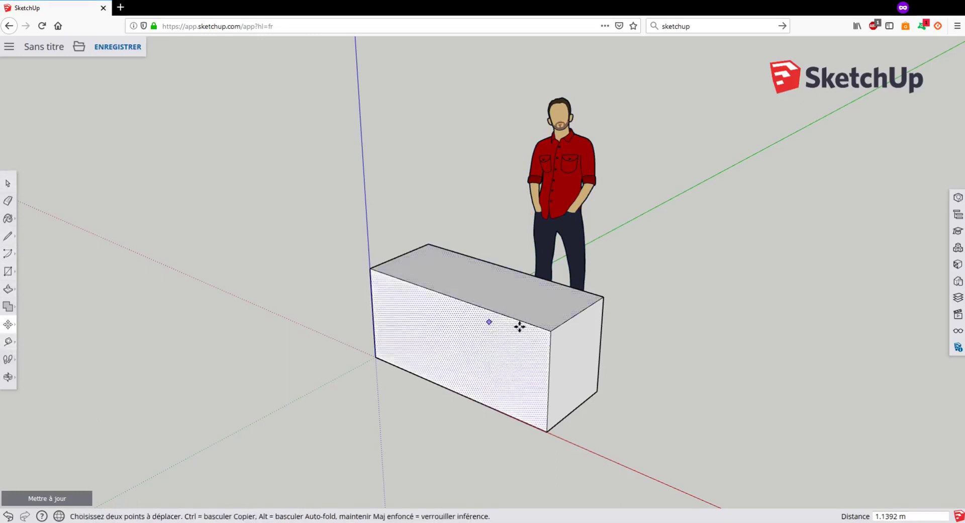
# Step: Place a Tape Measure guide point on the box's short top edge, 5 cm from the front corner farthest from the origin
pyautogui.click(8, 343)
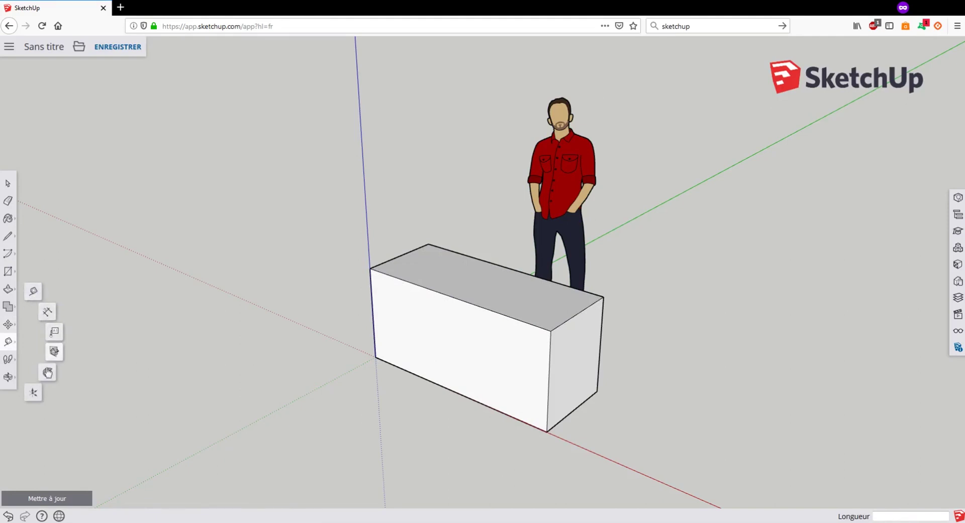
pyautogui.click(7, 343)
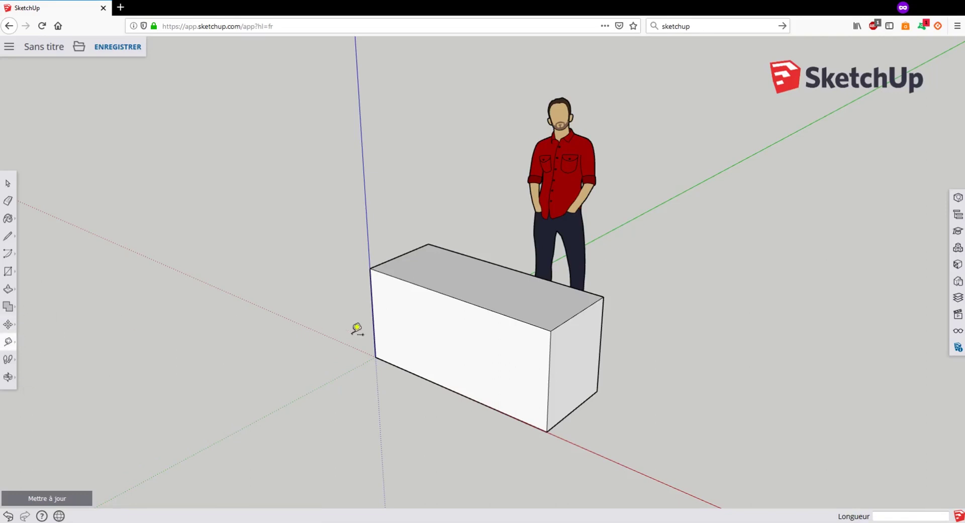
pyautogui.click(551, 331)
pyautogui.scroll(3, 557, 324)
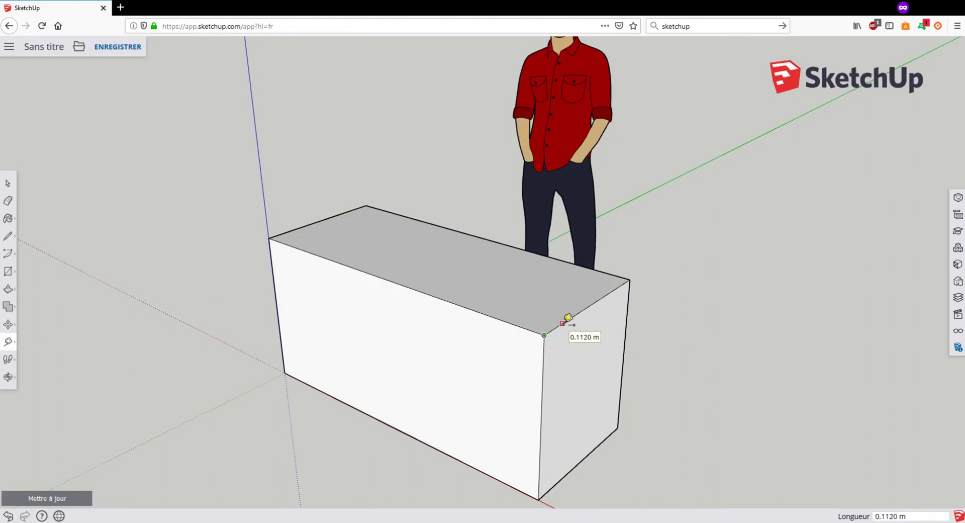
pyautogui.write('5cm')
pyautogui.press('Return')
# Step: Draw a 5 cm guide from the marked edge point inward across the top face, parallel to the red axis
pyautogui.scroll(5, 554, 316)
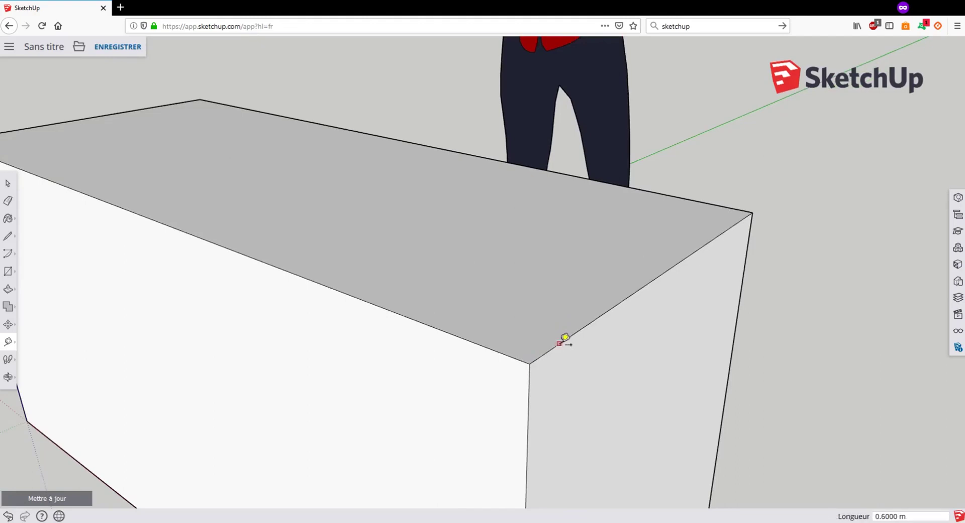
pyautogui.moveTo(599, 336); pyautogui.dragTo(548, 400, button='middle')
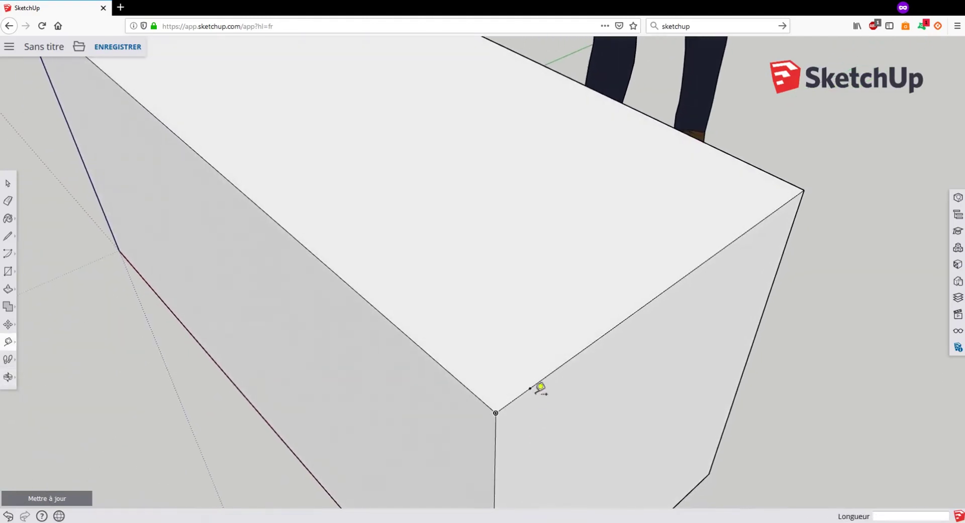
pyautogui.moveTo(536, 367); pyautogui.dragTo(588, 360, button='middle')
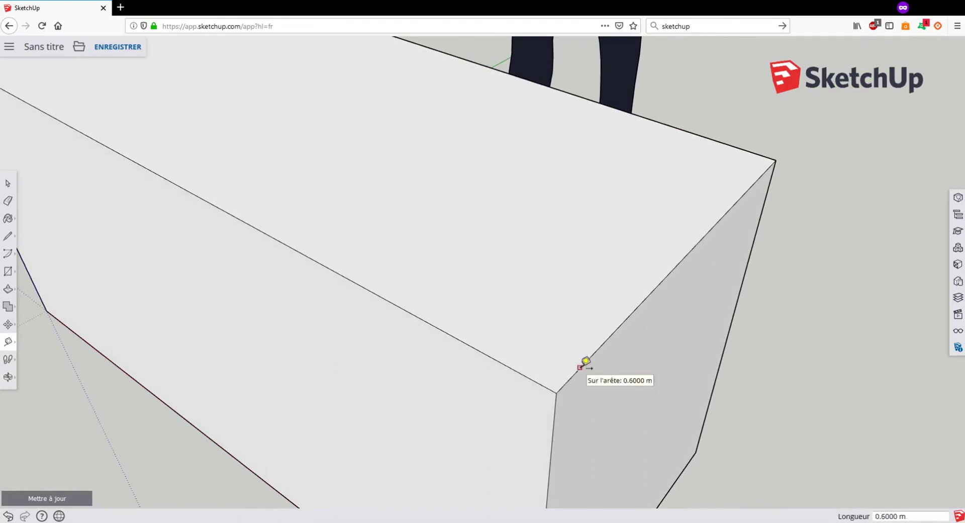
pyautogui.click(583, 364)
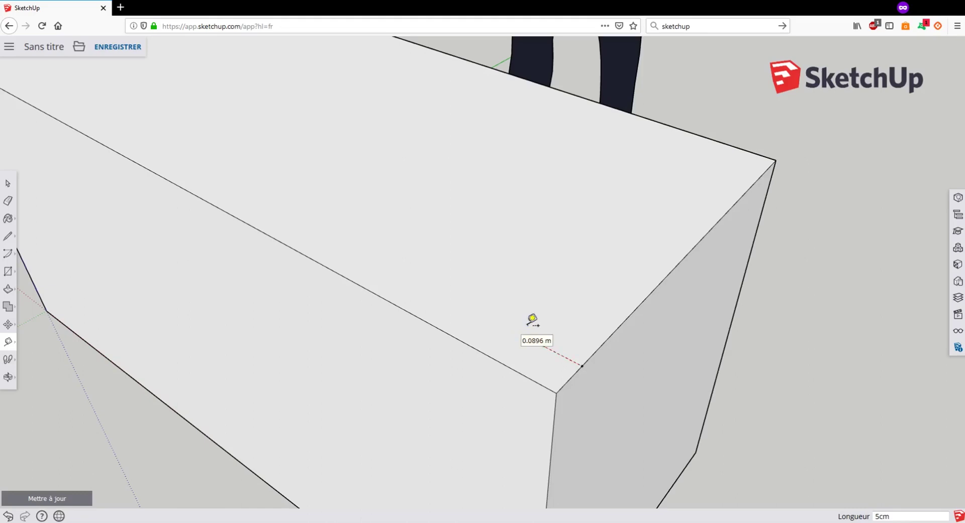
pyautogui.moveTo(564, 316); pyautogui.dragTo(417, 416, button='middle')
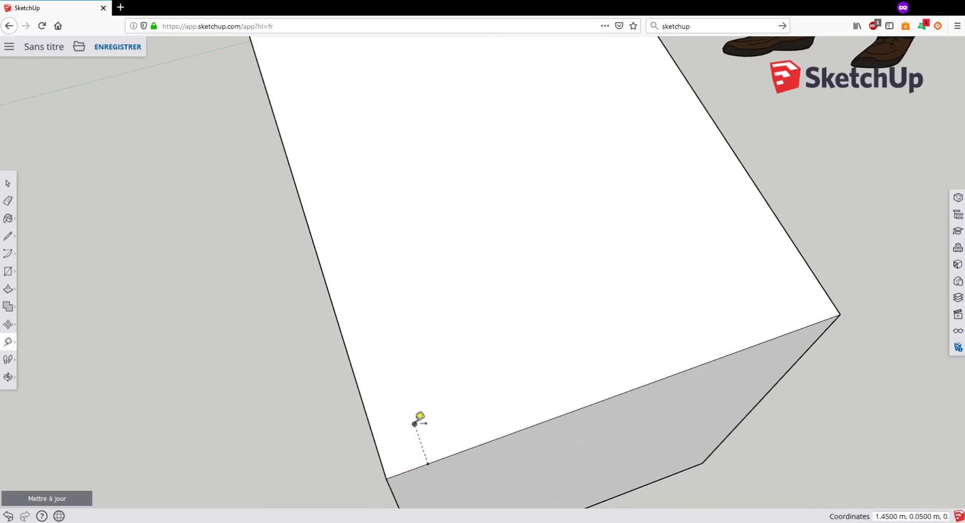
# Step: Draw a 60 cm by 45 cm rectangle on the top face, starting at the inner end of the guide
pyautogui.moveTo(356, 420); pyautogui.dragTo(536, 359, button='middle')
pyautogui.scroll(-3, 535, 359)
pyautogui.moveTo(419, 383); pyautogui.dragTo(493, 371, button='middle')
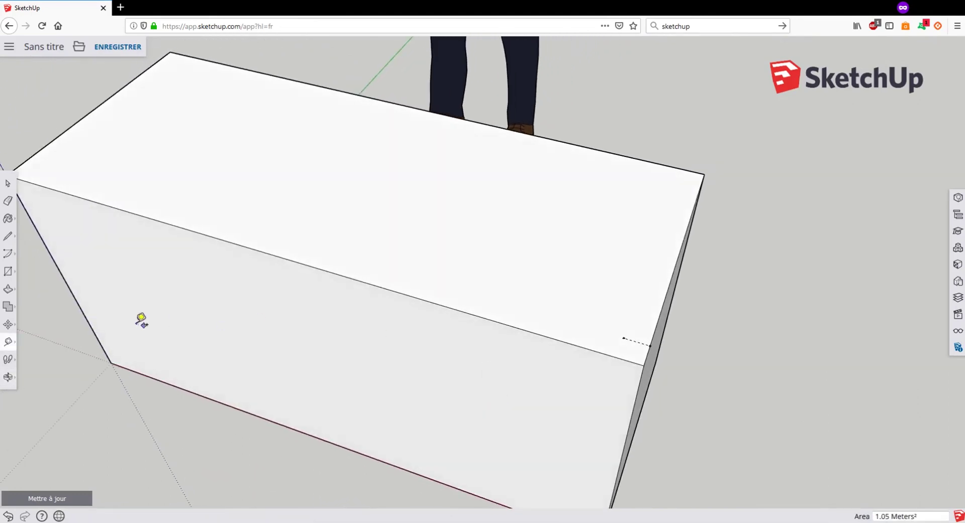
pyautogui.click(8, 271)
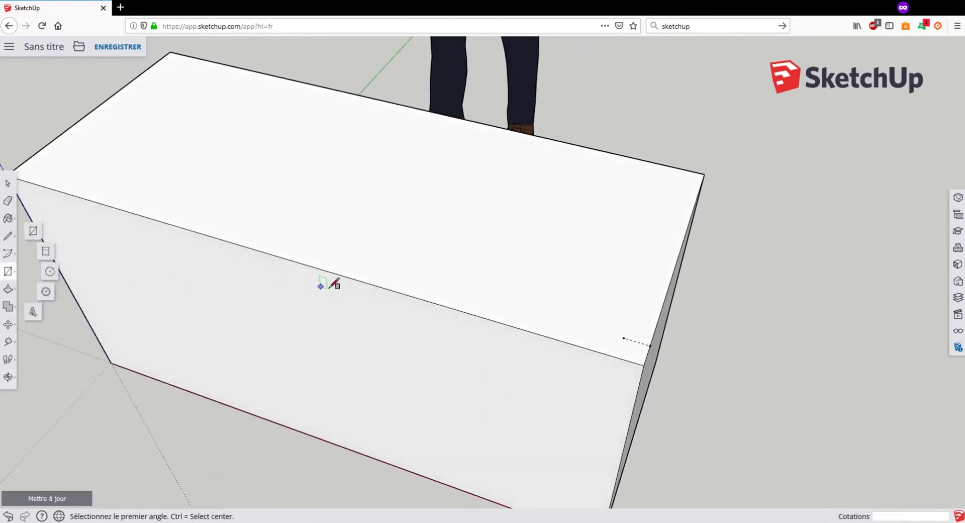
pyautogui.click(624, 336)
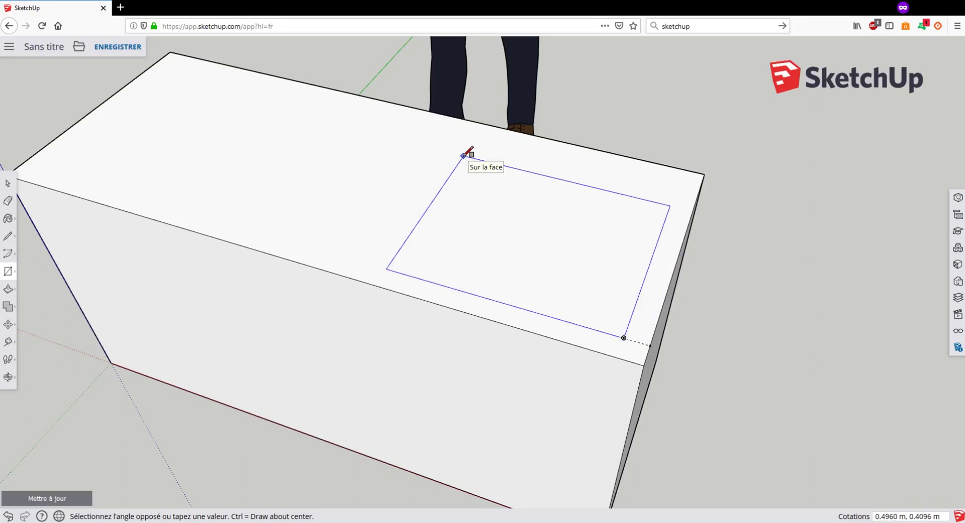
pyautogui.write('60cm,45cm')
pyautogui.press('Return')
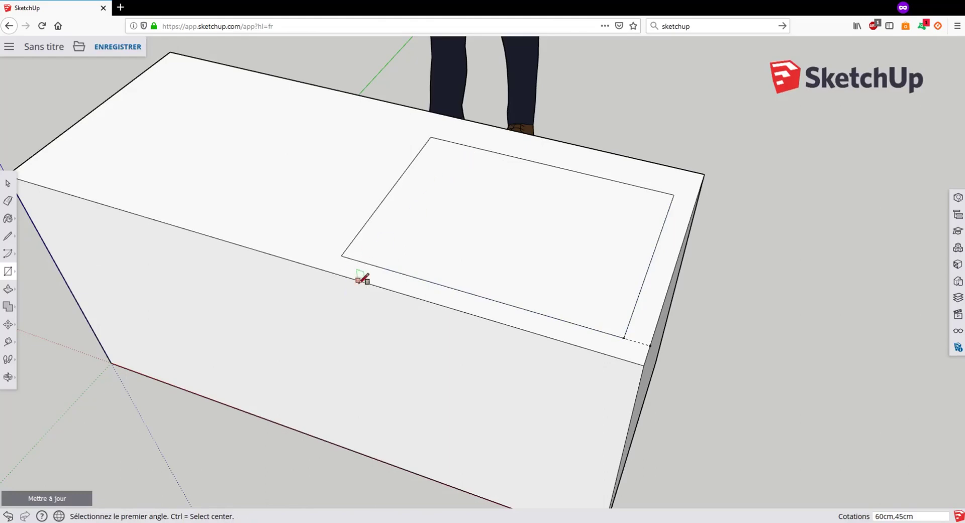
# Step: Push/Pull the rectangle on the top face down 20 cm to hollow out a recess
pyautogui.moveTo(364, 278); pyautogui.dragTo(381, 251, button='middle')
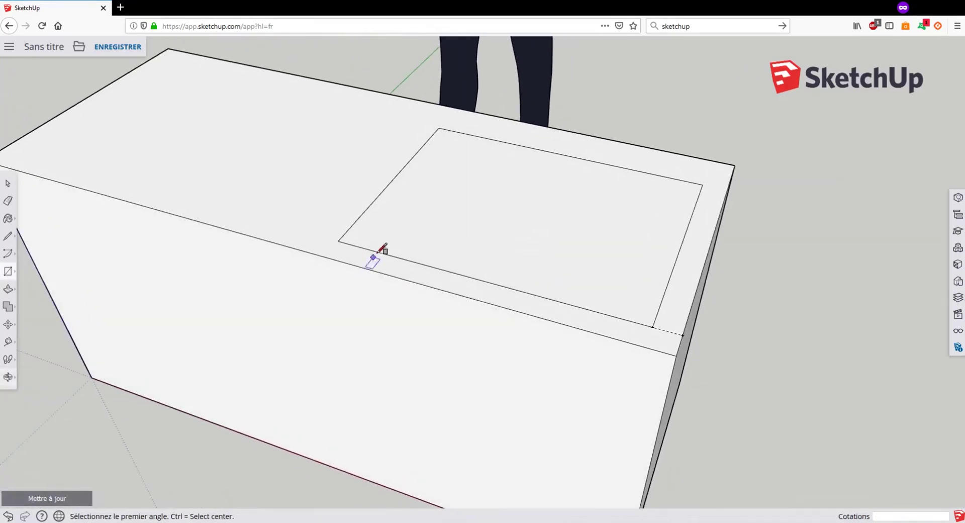
pyautogui.scroll(-3, 452, 230)
pyautogui.scroll(3, 452, 230)
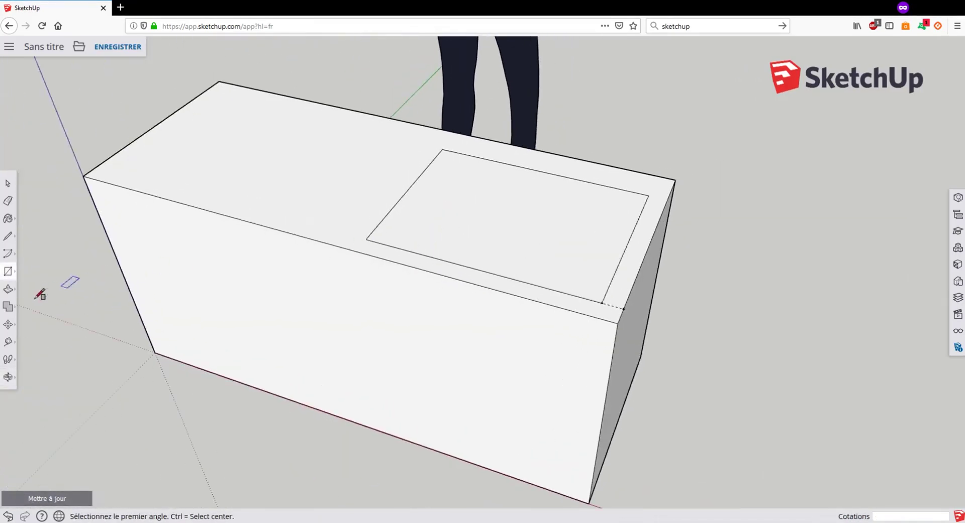
pyautogui.click(8, 289)
pyautogui.click(500, 222)
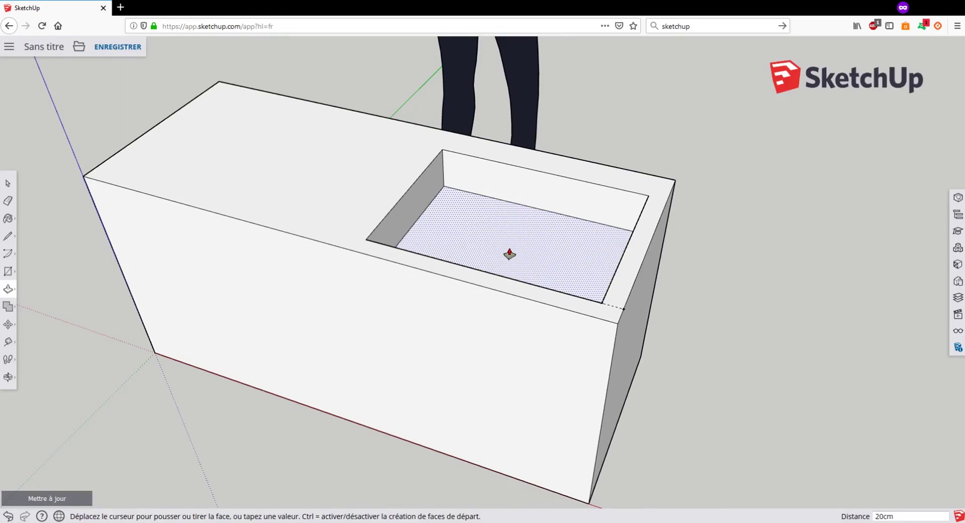
pyautogui.write('20cm')
pyautogui.press('Return')
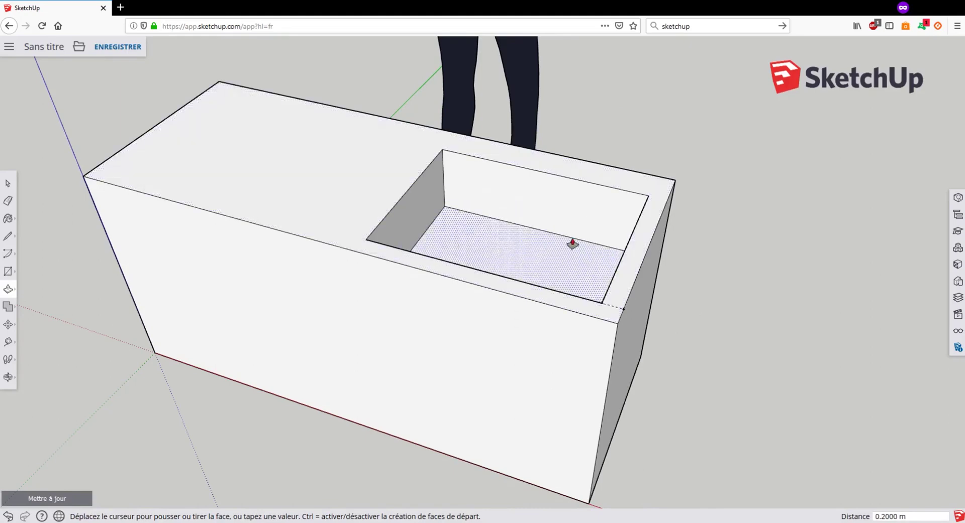
# Step: Place a guide point on the opposite short top edge, 5 cm from the front corner above the origin
pyautogui.moveTo(571, 243); pyautogui.dragTo(481, 236, button='middle')
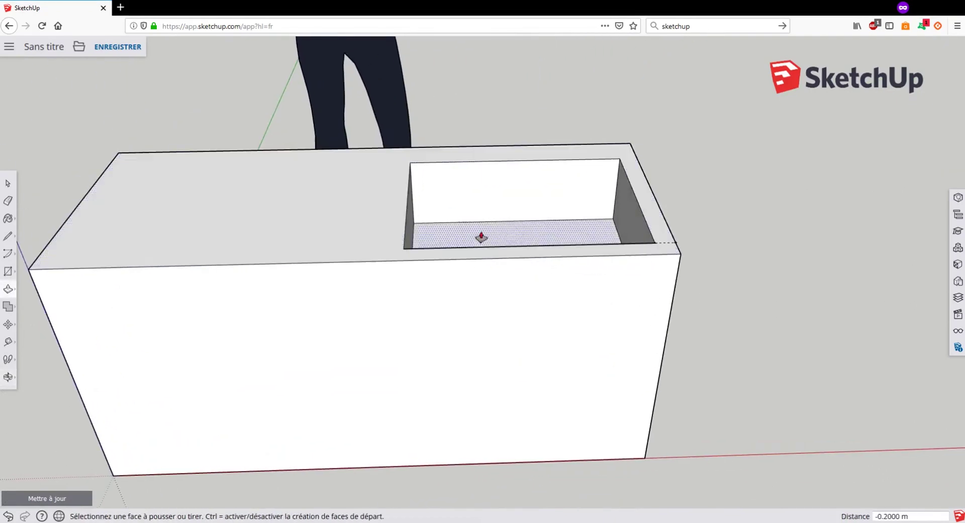
pyautogui.click(8, 342)
pyautogui.click(28, 269)
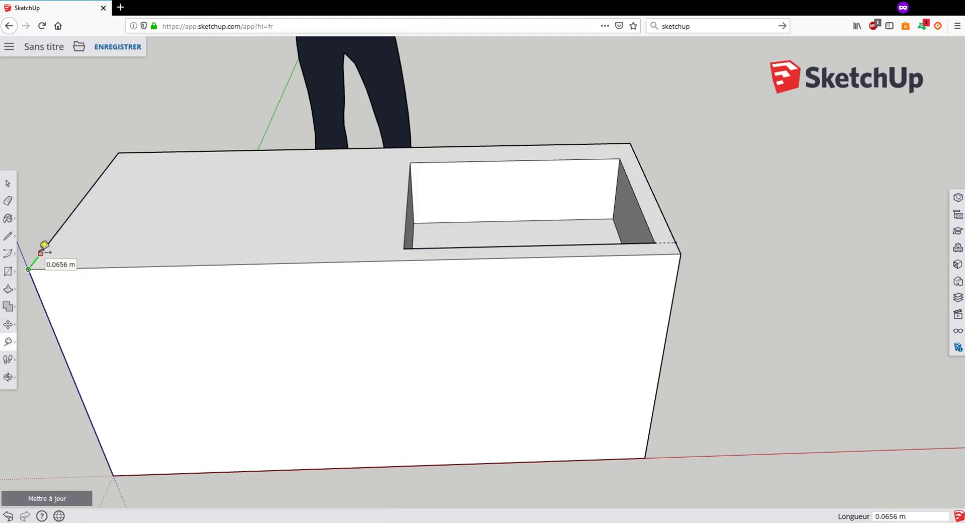
pyautogui.moveTo(43, 252); pyautogui.dragTo(265, 267, button='middle')
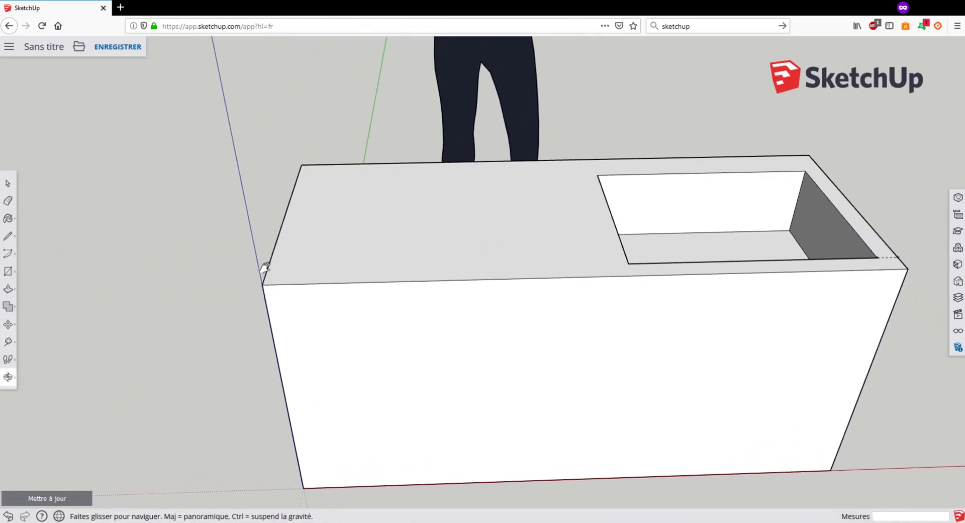
pyautogui.scroll(5, 275, 270)
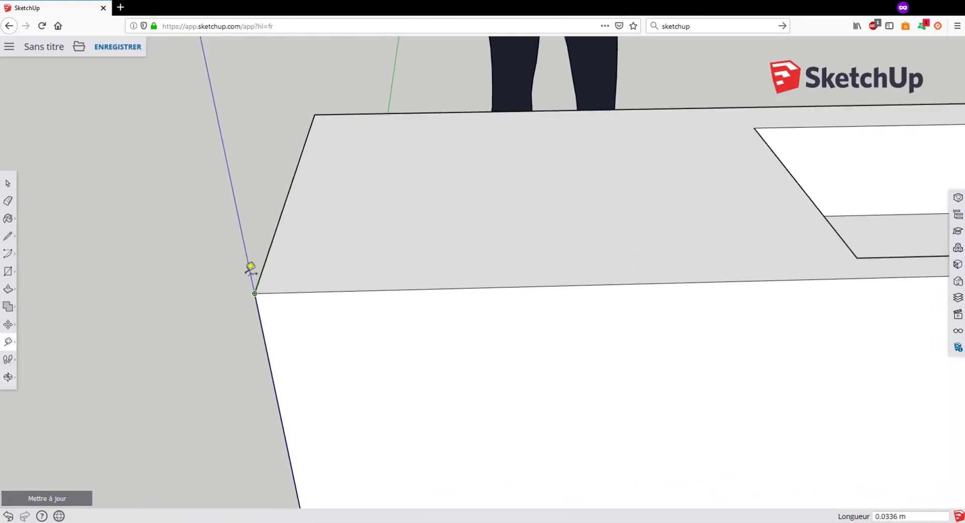
pyautogui.click(255, 293)
pyautogui.moveTo(270, 272); pyautogui.dragTo(568, 292, button='middle')
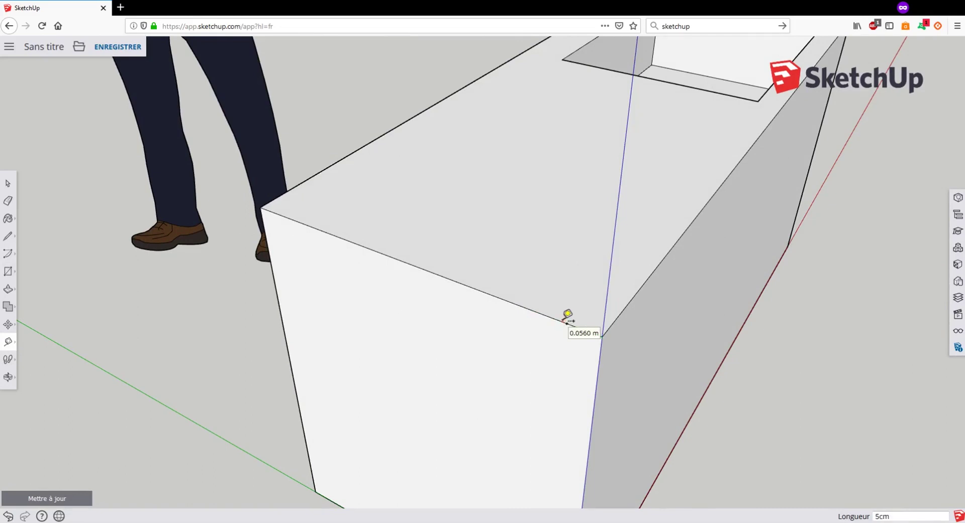
pyautogui.press('Return')
# Step: Examine the new guide point and the guide beside the recess from several angles and distances
pyautogui.moveTo(545, 246); pyautogui.dragTo(413, 347, button='middle')
pyautogui.scroll(3, 545, 338)
pyautogui.moveTo(545, 338); pyautogui.dragTo(304, 415, button='middle')
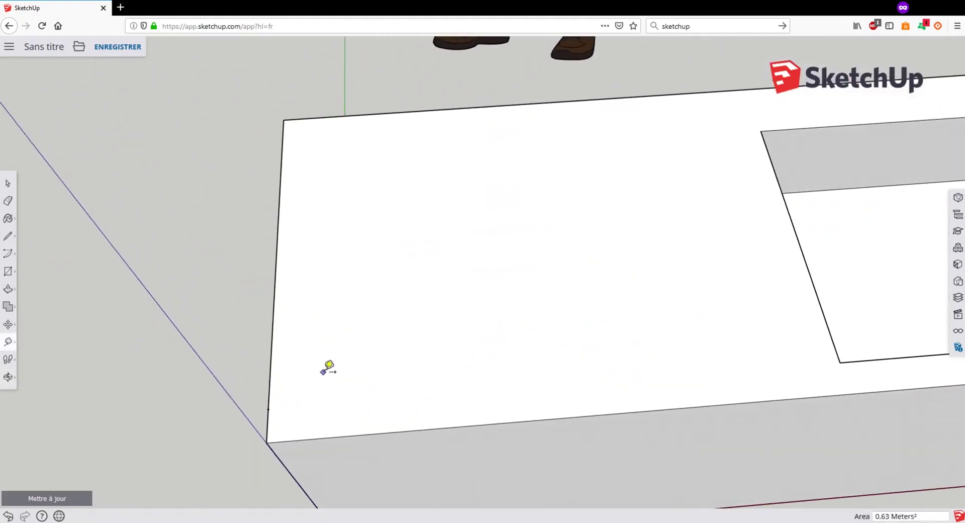
pyautogui.moveTo(421, 395)
pyautogui.mouseDown(button='middle')
pyautogui.moveTo(435, 312)
pyautogui.moveTo(415, 270)
pyautogui.moveTo(355, 405)
pyautogui.moveTo(412, 385)
pyautogui.mouseUp(button='middle')
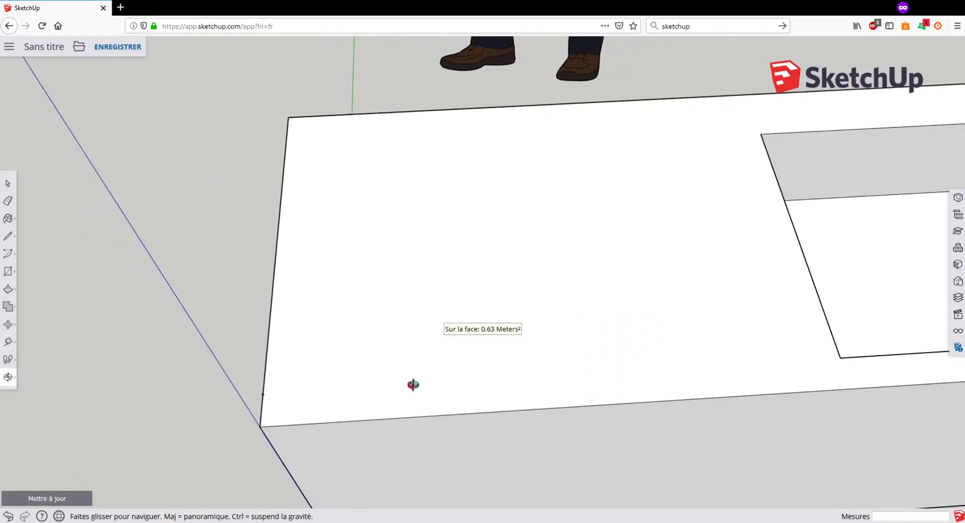
pyautogui.moveTo(401, 345); pyautogui.dragTo(469, 319, button='middle')
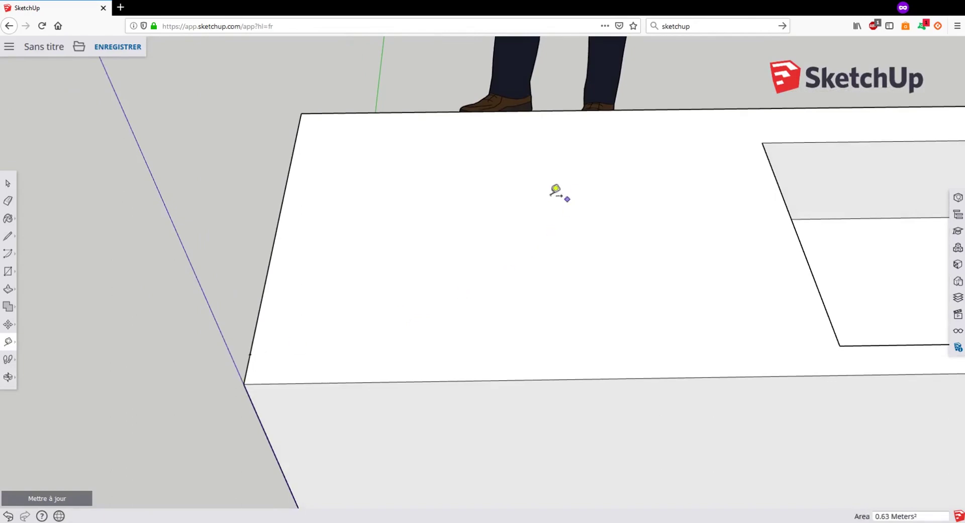
pyautogui.moveTo(556, 322); pyautogui.dragTo(365, 263, button='middle')
pyautogui.scroll(-5, 409, 327)
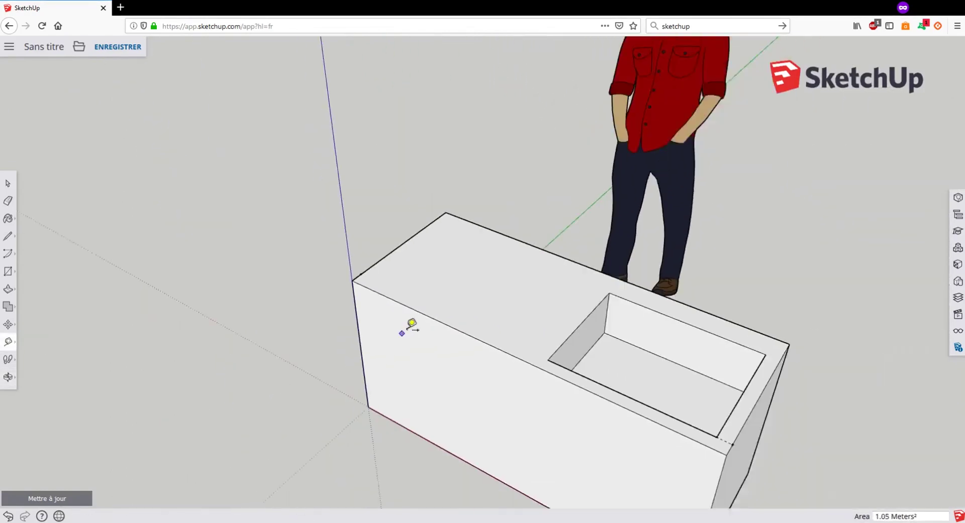
pyautogui.scroll(5, 702, 426)
pyautogui.scroll(2, 701, 426)
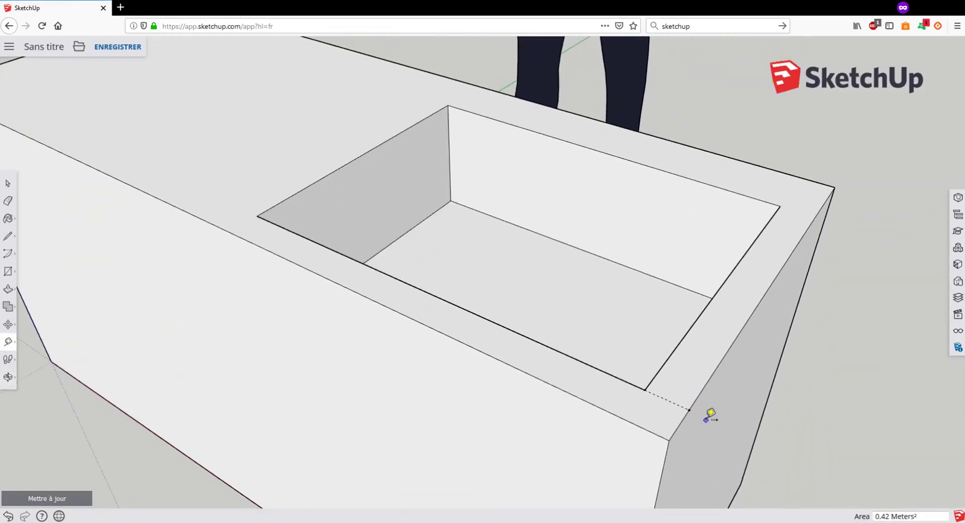
pyautogui.moveTo(459, 350); pyautogui.dragTo(575, 347, button='middle')
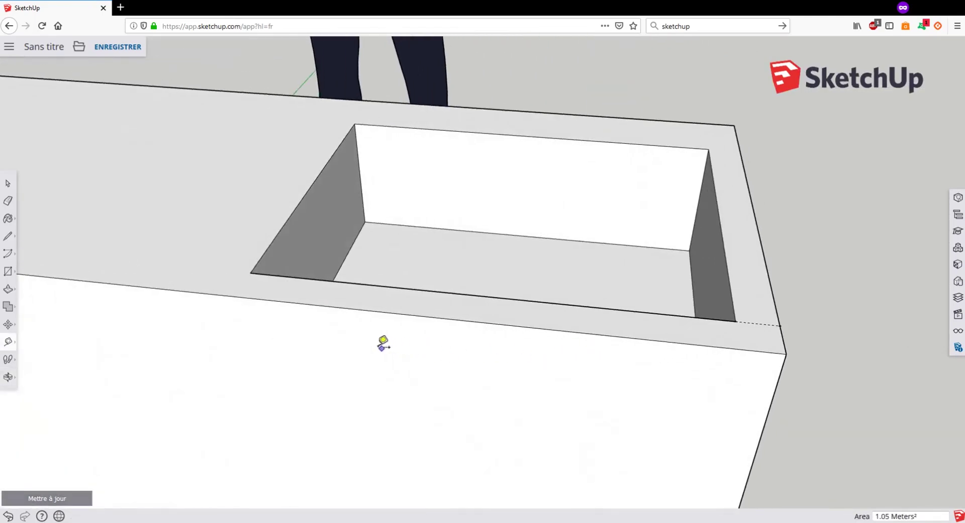
pyautogui.moveTo(381, 340)
pyautogui.mouseDown(button='middle')
pyautogui.moveTo(312, 329)
pyautogui.moveTo(396, 328)
pyautogui.mouseUp(button='middle')
pyautogui.moveTo(307, 333); pyautogui.dragTo(270, 315, button='middle')
# Step: Draw a guide from the edge point near the origin corner inward across the top face, parallel to the red axis
pyautogui.moveTo(231, 287); pyautogui.dragTo(888, 205, button='middle')
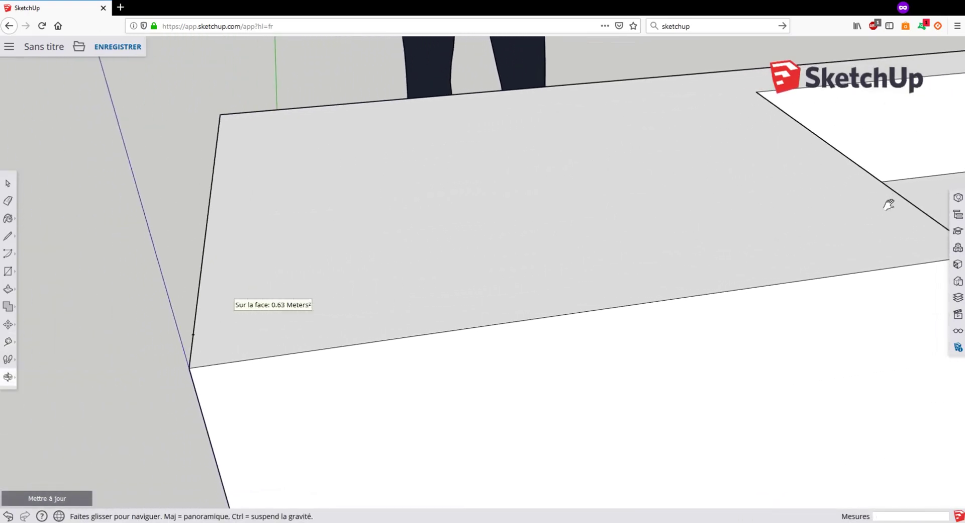
pyautogui.moveTo(304, 277); pyautogui.dragTo(245, 347, button='middle')
pyautogui.press('t')
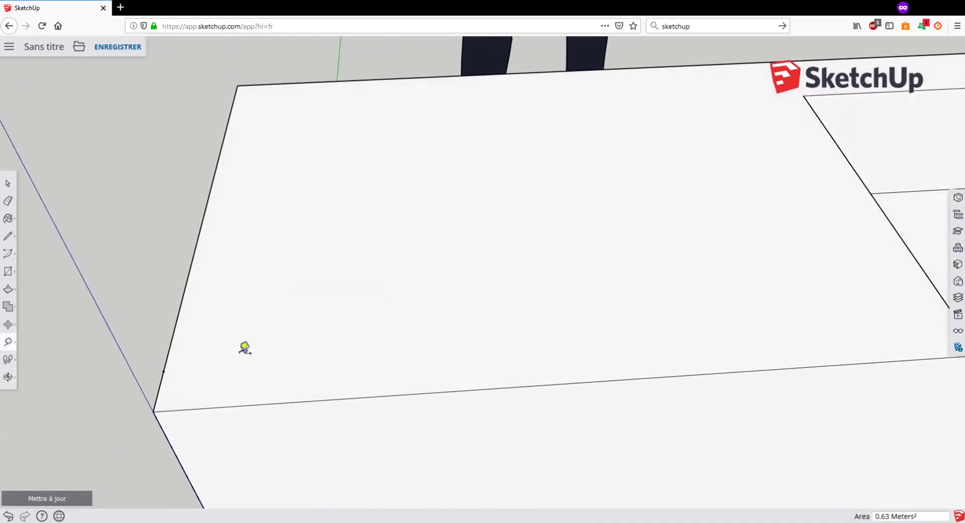
pyautogui.click(164, 370)
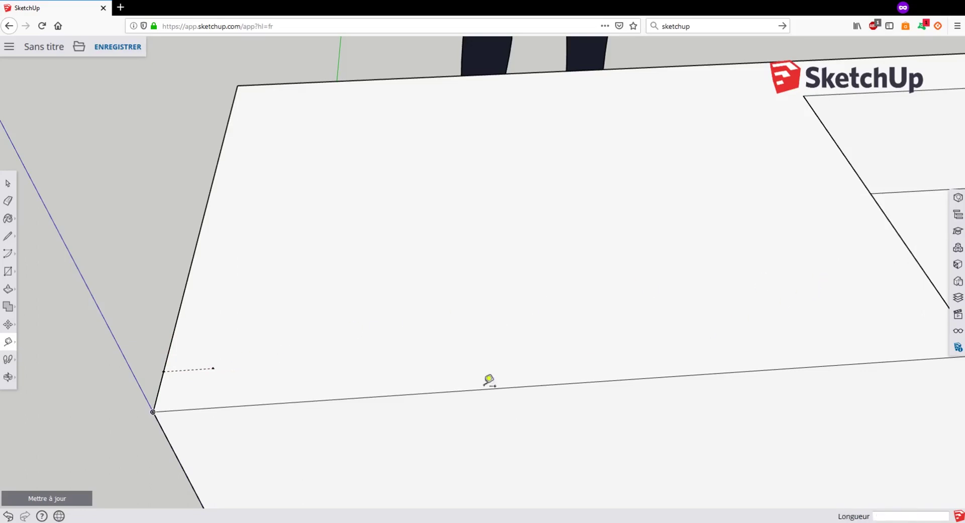
# Step: Draw a 70 cm by 45 cm rectangle on the top face, starting from the inner end of the guide near the origin corner
pyautogui.scroll(-2, 201, 369)
pyautogui.moveTo(201, 369)
pyautogui.mouseDown(button='middle')
pyautogui.moveTo(213, 307)
pyautogui.moveTo(198, 299)
pyautogui.mouseUp(button='middle')
pyautogui.press('r')
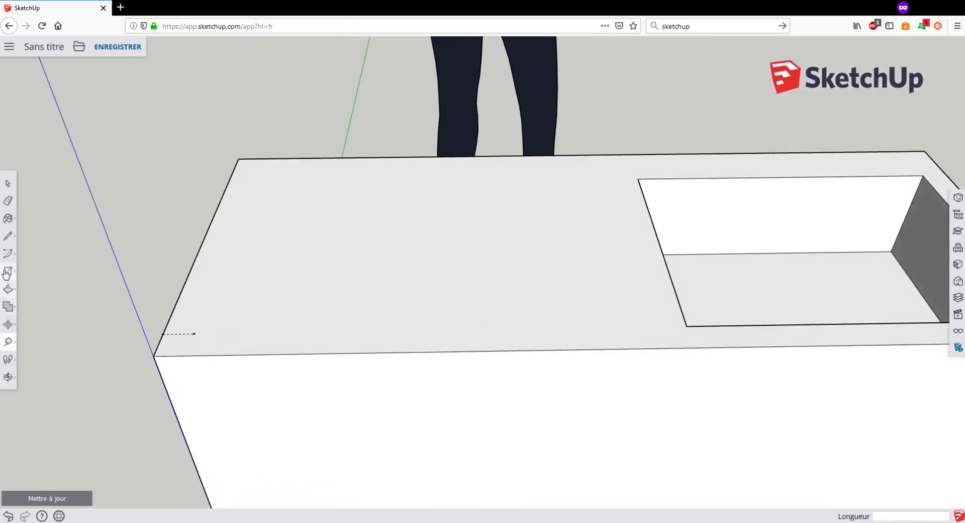
pyautogui.click(193, 333)
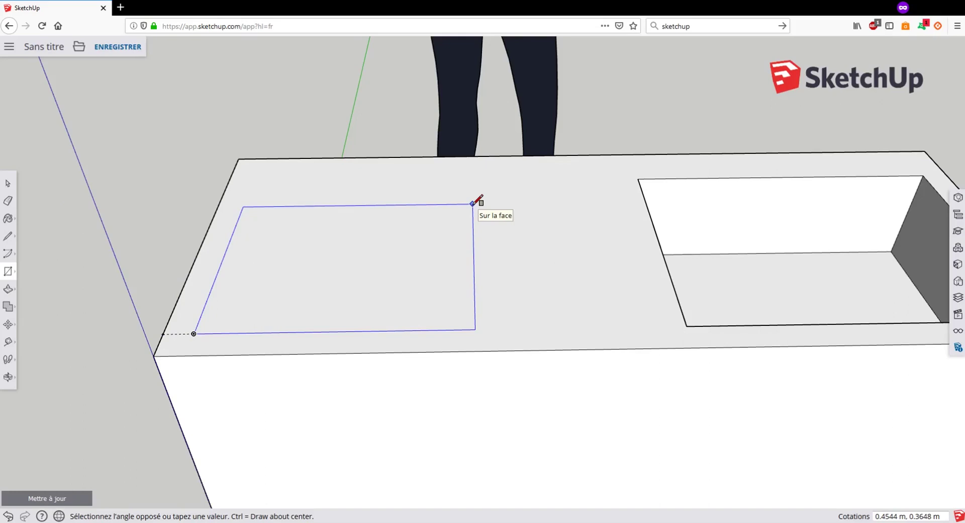
pyautogui.write('70cm,45cm')
pyautogui.press('Return')
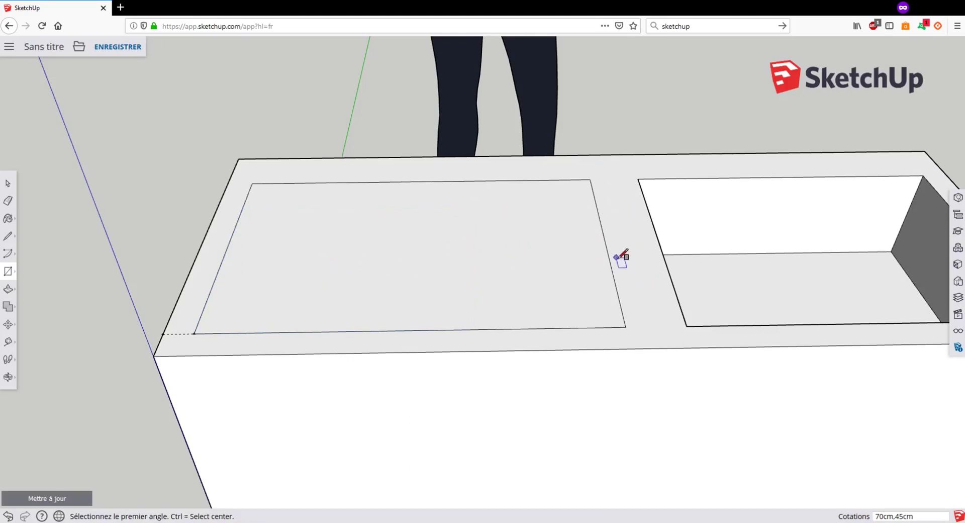
# Step: Offset the outline of the 70 cm by 45 cm rectangle inward by 2 cm
pyautogui.moveTo(524, 265); pyautogui.dragTo(424, 265, button='middle')
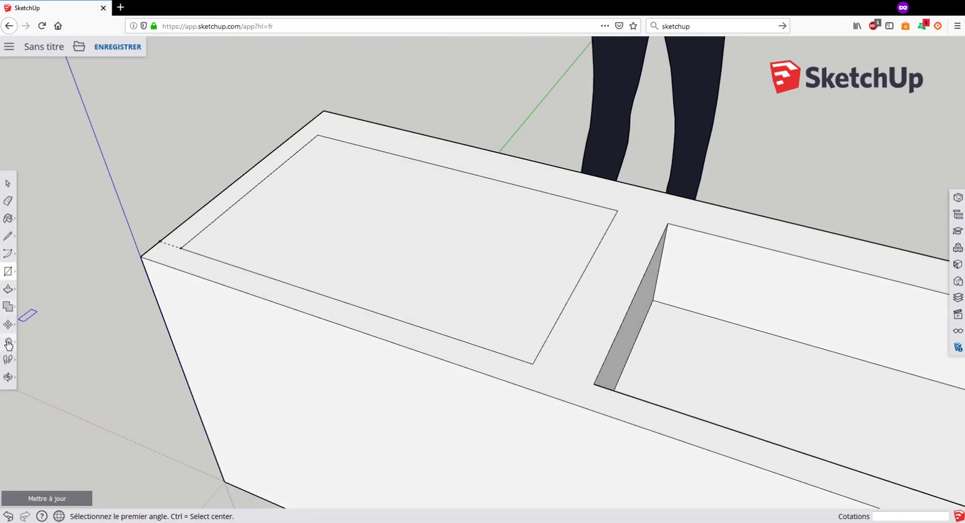
pyautogui.click(9, 290)
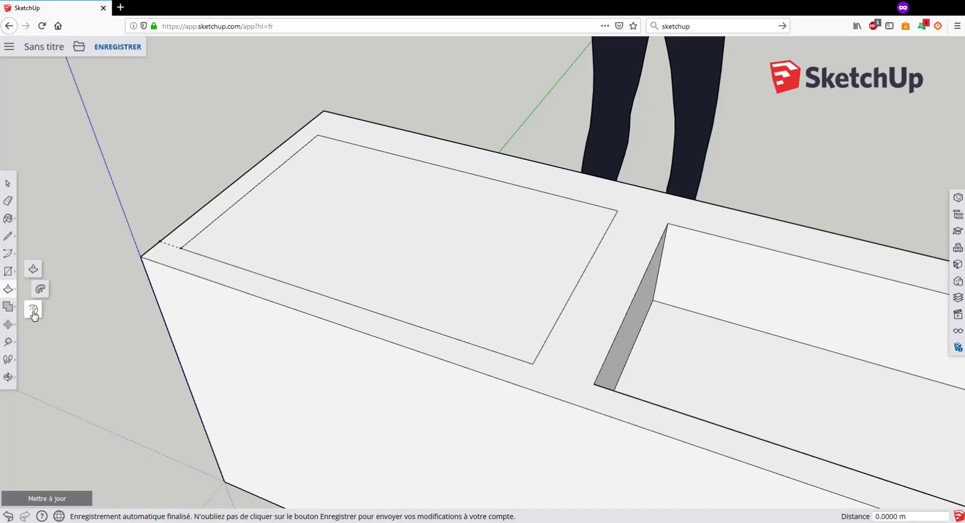
pyautogui.click(33, 312)
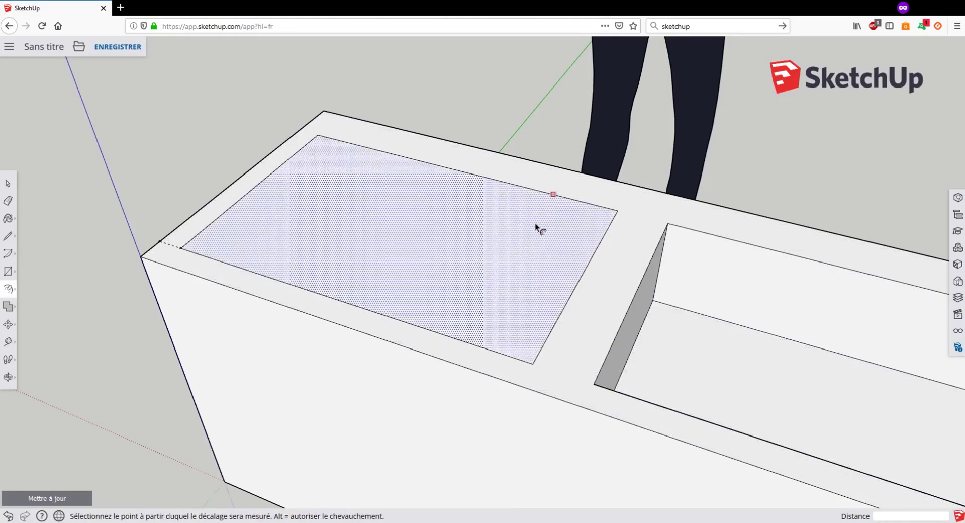
pyautogui.click(534, 223)
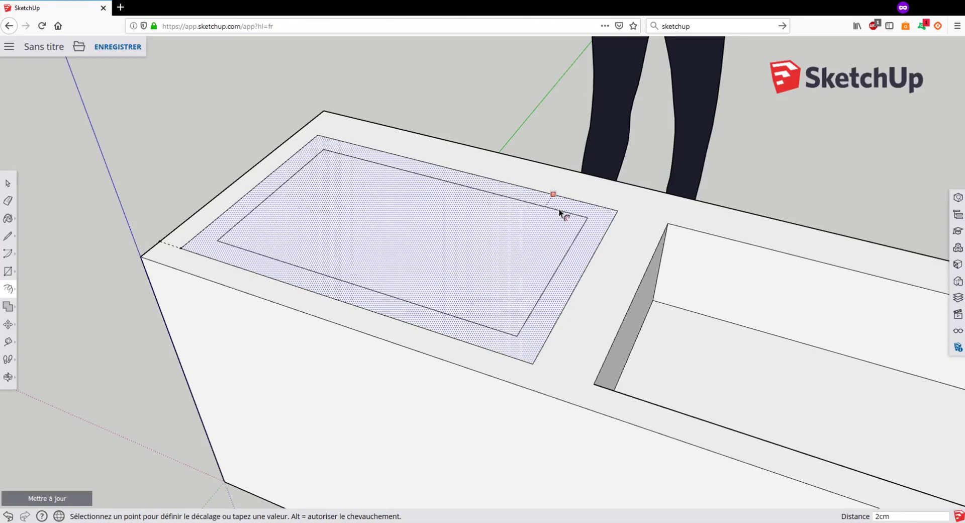
pyautogui.press('Return')
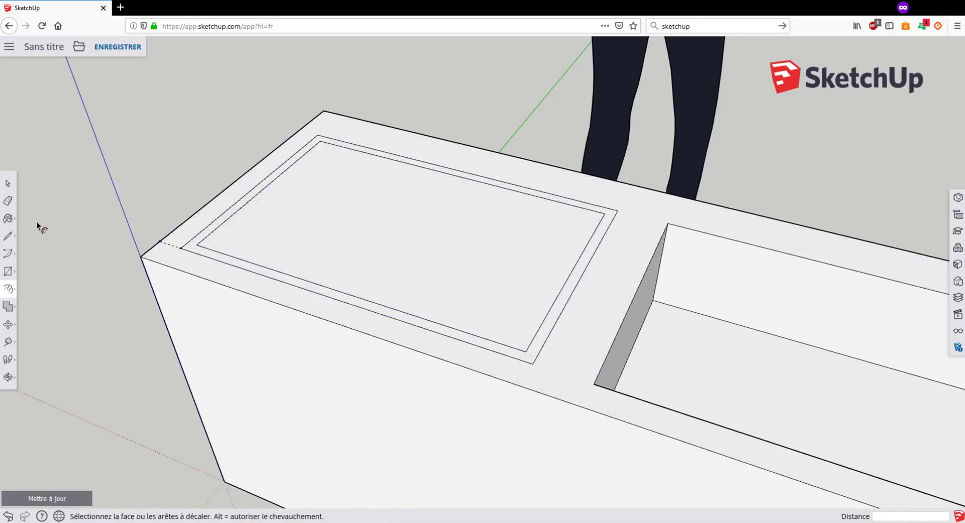
# Step: Push/Pull the narrow band between the two rectangle outlines up 2 mm to form a raised rim
pyautogui.moveTo(18, 289)
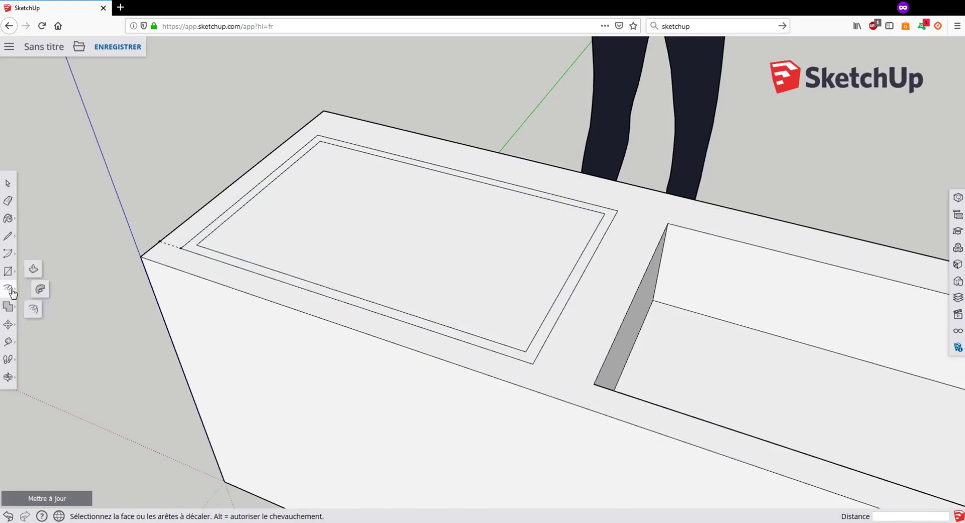
pyautogui.click(33, 269)
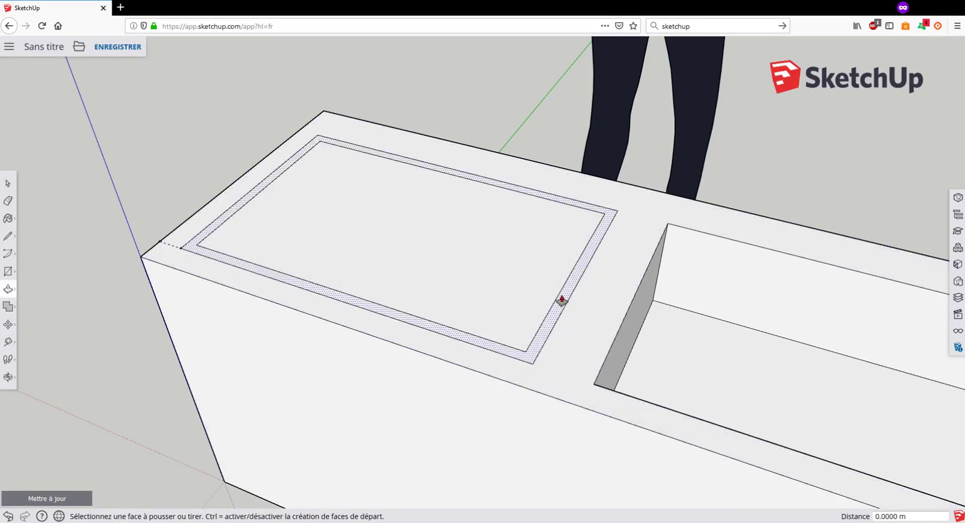
pyautogui.click(562, 302)
pyautogui.moveTo(563, 291); pyautogui.dragTo(558, 261, button='middle')
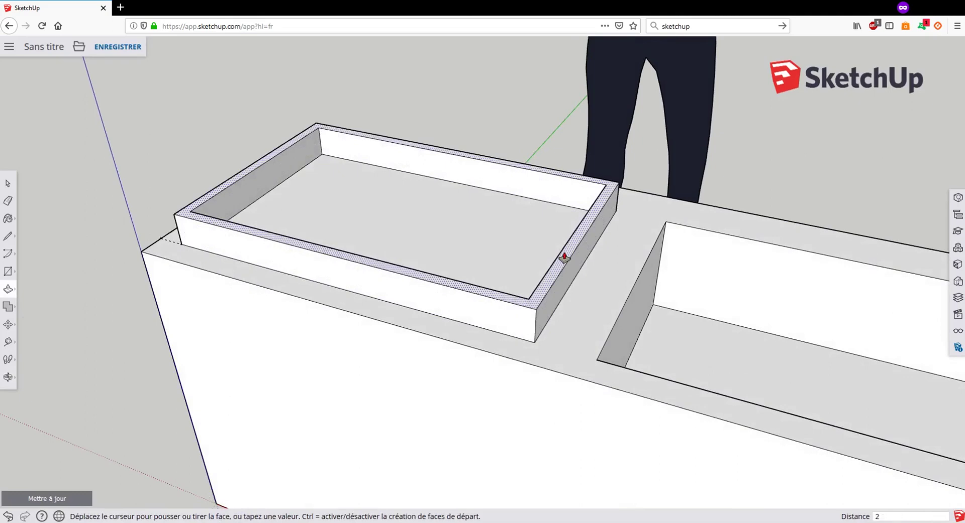
pyautogui.write('2mm')
pyautogui.press('Return')
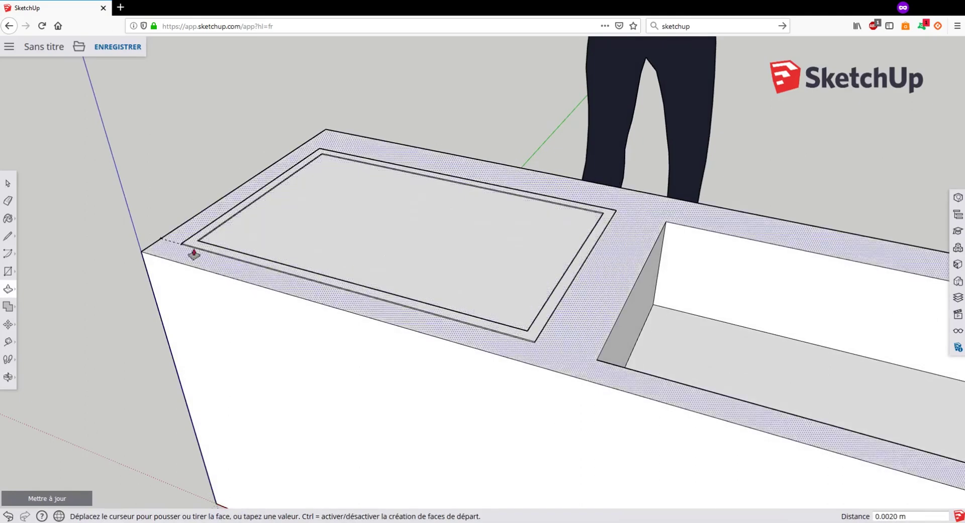
# Step: Examine the raised rim and the whole box with its recess from several angles and distances
pyautogui.moveTo(194, 252); pyautogui.dragTo(237, 267, button='middle')
pyautogui.scroll(6, 183, 276)
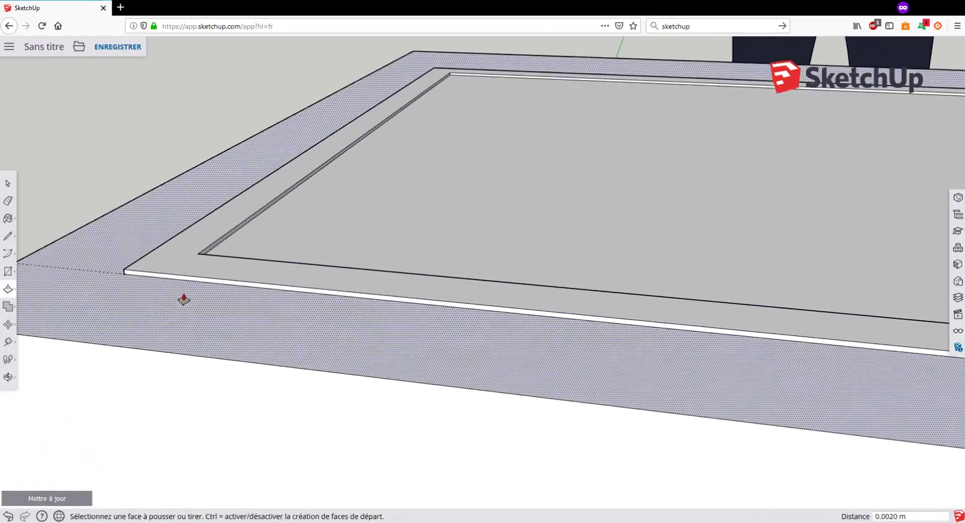
pyautogui.scroll(-3, 177, 277)
pyautogui.scroll(-2, 302, 278)
pyautogui.moveTo(430, 222); pyautogui.dragTo(334, 256, button='middle')
pyautogui.scroll(-4, 316, 271)
pyautogui.moveTo(304, 284); pyautogui.dragTo(507, 240, button='middle')
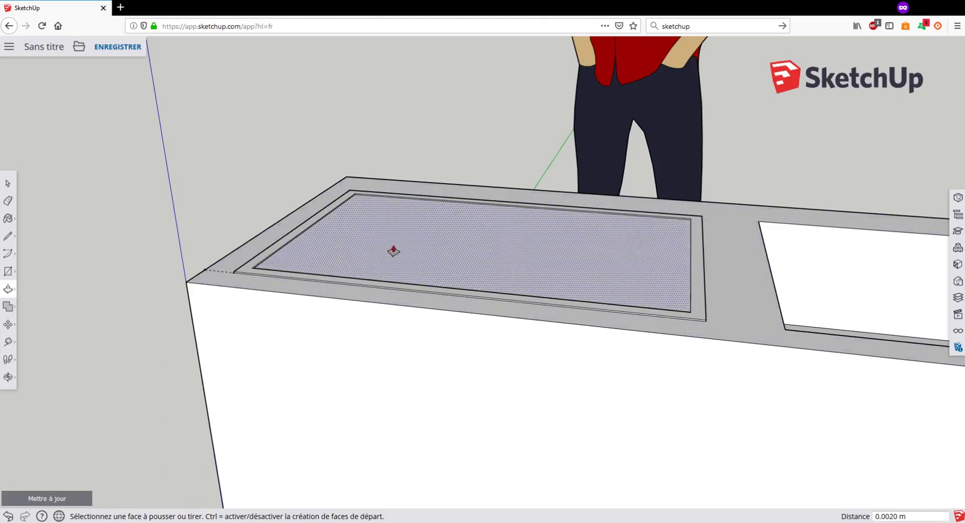
pyautogui.moveTo(435, 254); pyautogui.dragTo(316, 221, button='middle')
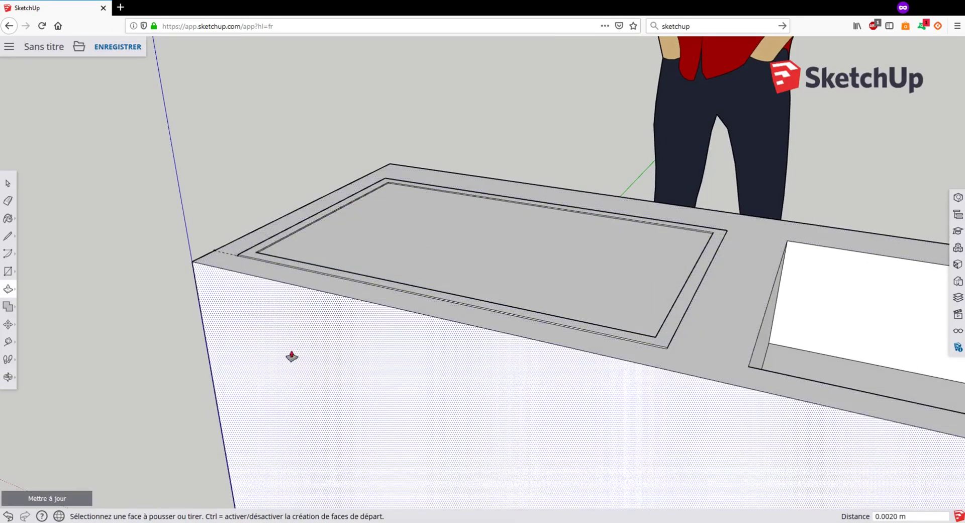
pyautogui.scroll(2, 301, 240)
pyautogui.scroll(3, 301, 241)
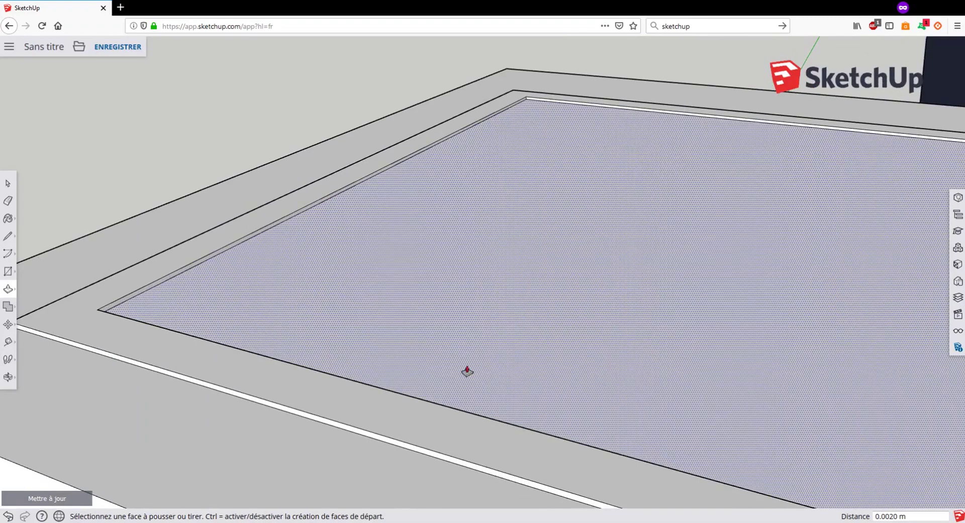
pyautogui.scroll(-1, 196, 255)
pyautogui.scroll(-3, 196, 255)
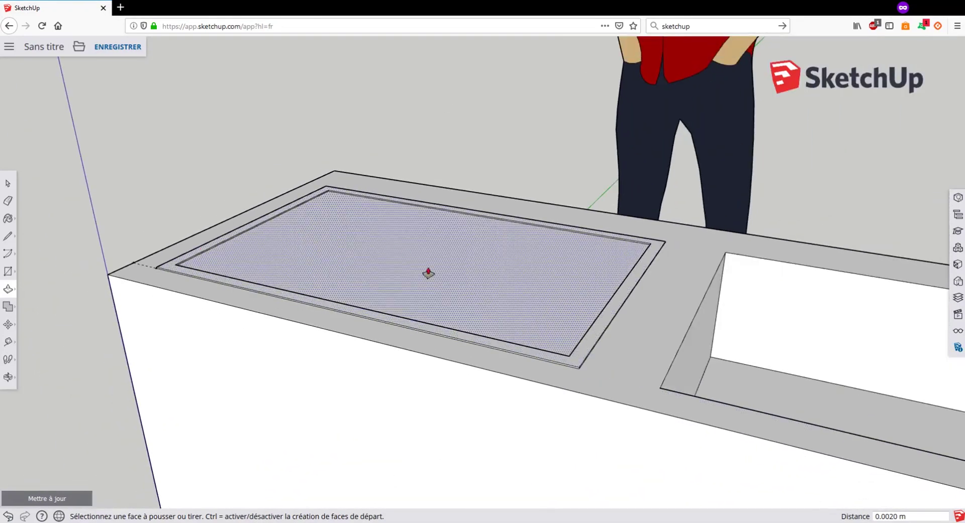
pyautogui.moveTo(426, 273); pyautogui.dragTo(364, 273, button='middle')
pyautogui.scroll(-3, 364, 273)
pyautogui.moveTo(327, 245); pyautogui.dragTo(319, 274, button='middle')
pyautogui.press('p')
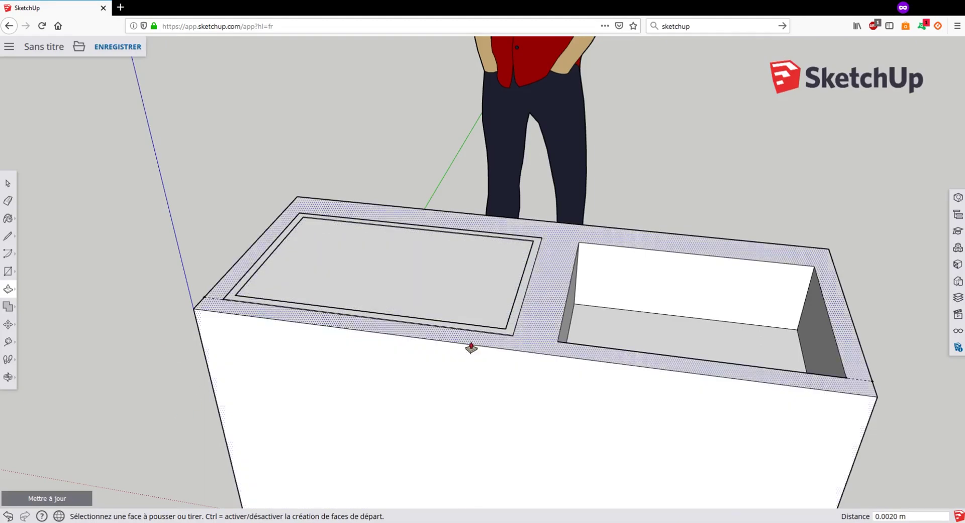
pyautogui.moveTo(472, 346); pyautogui.dragTo(394, 334, button='middle')
pyautogui.scroll(-3, 440, 323)
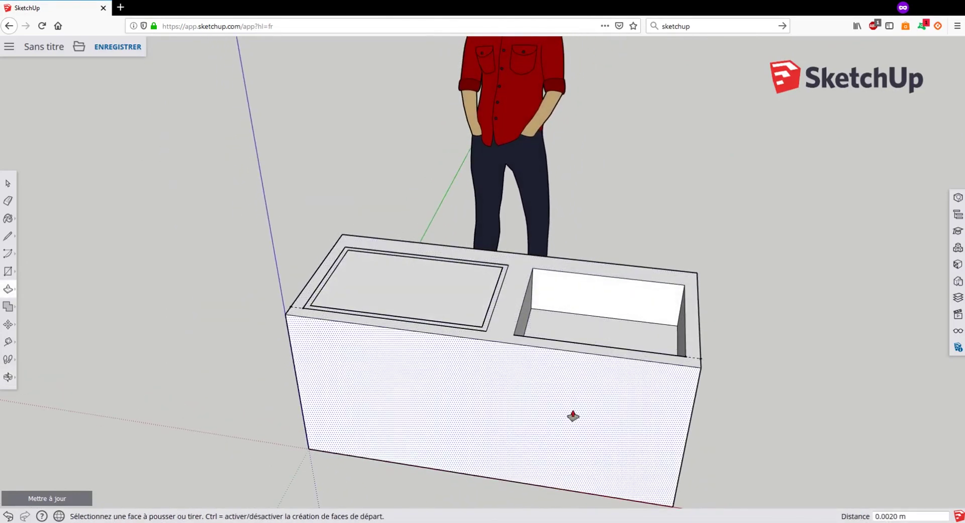
pyautogui.moveTo(371, 410); pyautogui.dragTo(575, 357, button='middle')
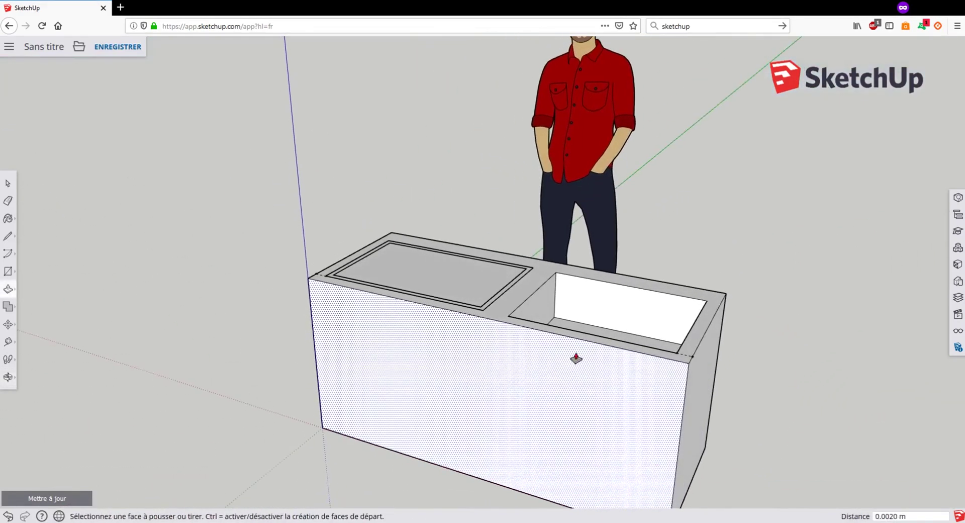
pyautogui.moveTo(563, 394); pyautogui.dragTo(629, 390, button='middle')
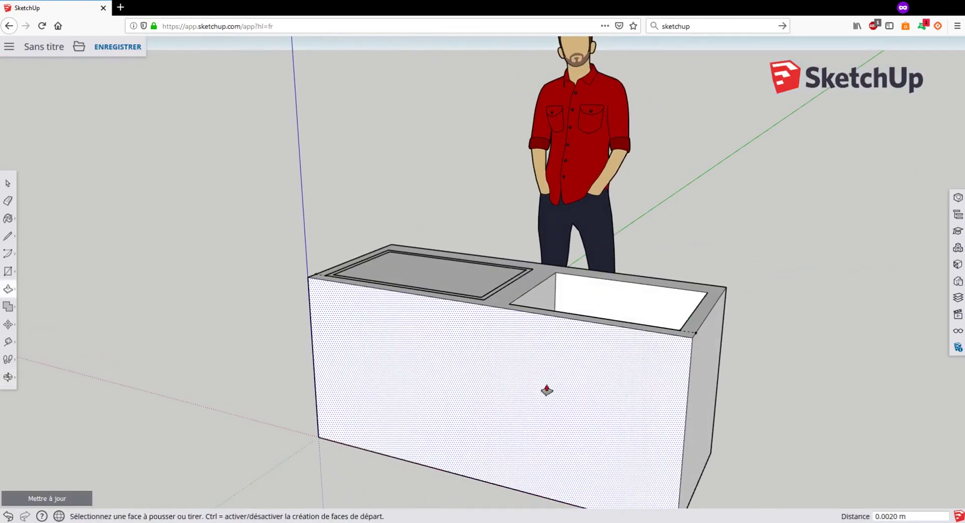
pyautogui.moveTo(547, 389); pyautogui.dragTo(429, 348, button='middle')
pyautogui.moveTo(642, 349); pyautogui.dragTo(497, 324, button='middle')
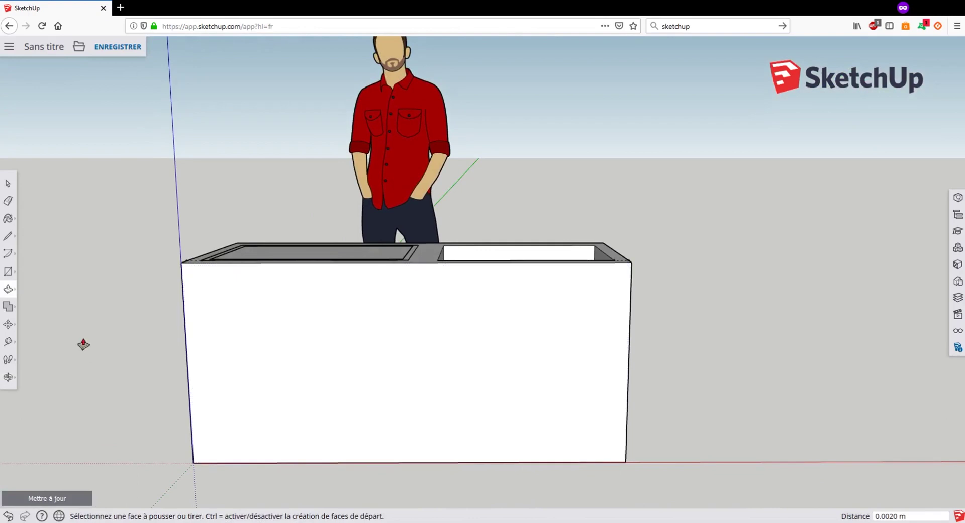
# Step: Place a guide point on the front vertical edge, 5 cm above the origin corner
pyautogui.click(9, 343)
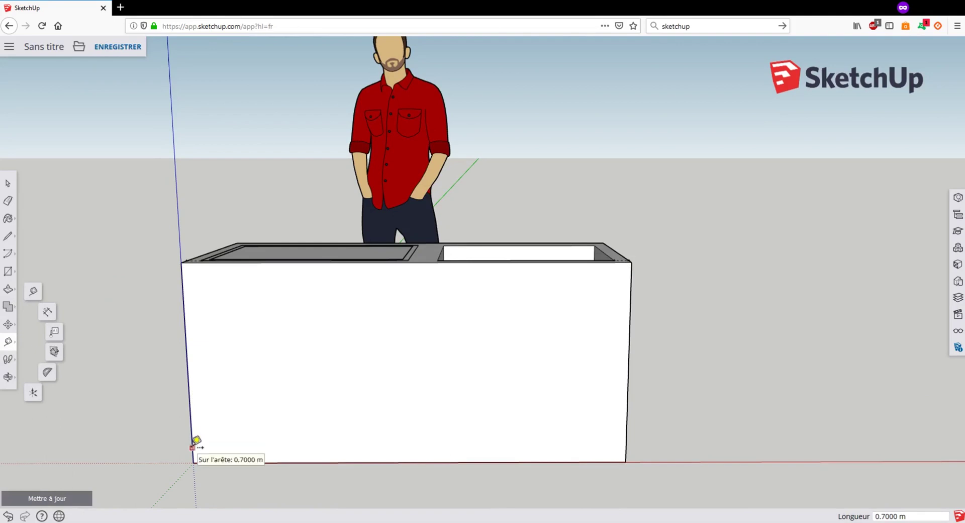
pyautogui.click(193, 462)
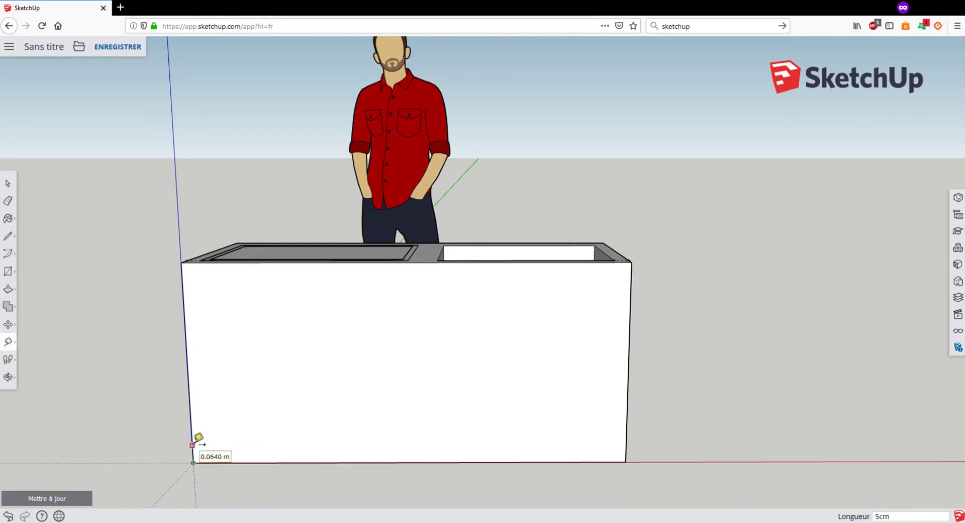
pyautogui.press('Return')
# Step: Draw a 5 cm guide from the lower guide point inward across the front face, parallel to the red axis
pyautogui.scroll(5, 194, 444)
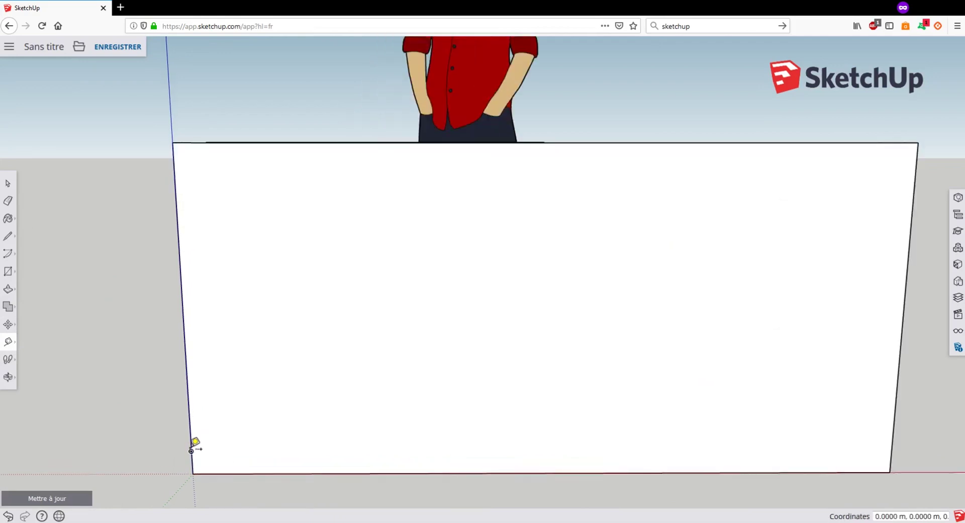
pyautogui.keyDown('shift'); pyautogui.moveTo(209, 454); pyautogui.dragTo(194, 327, button='middle'); pyautogui.keyUp('shift')
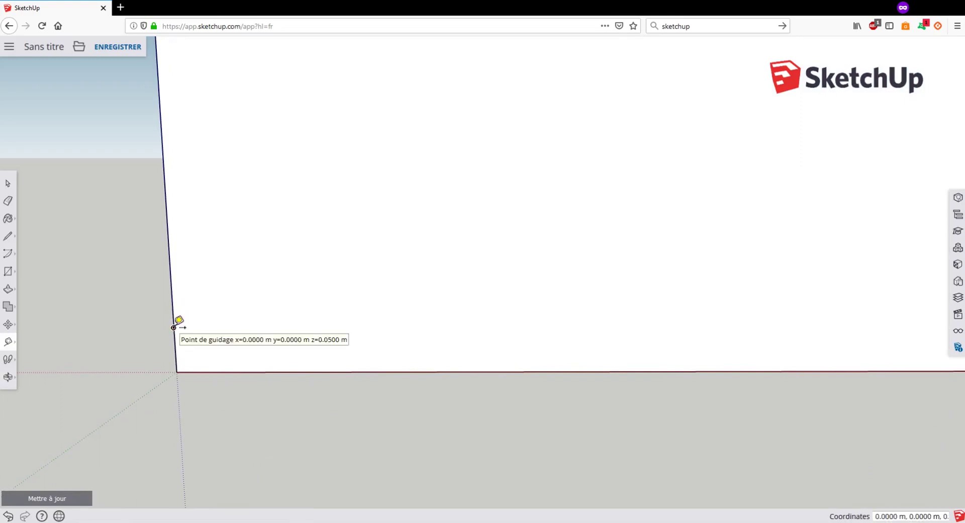
pyautogui.click(173, 328)
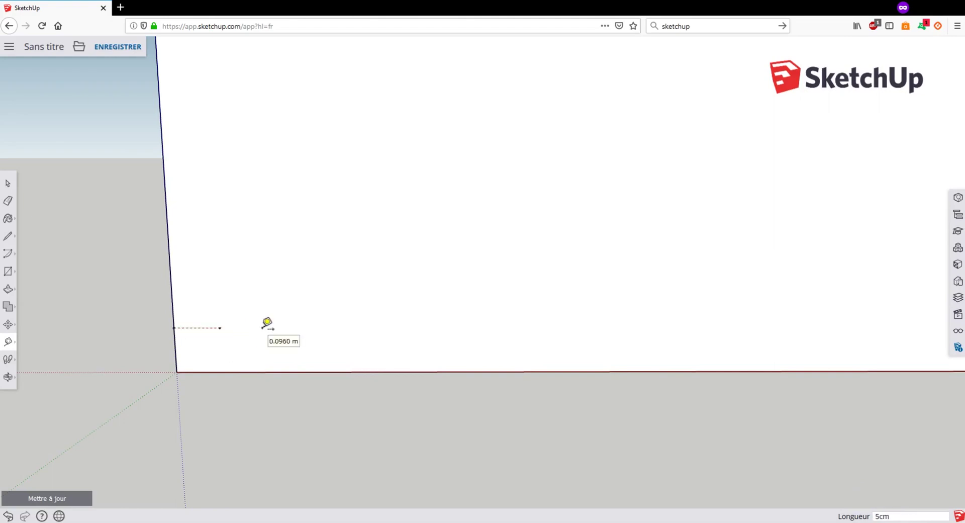
# Step: Place a guide point on the same front vertical edge, 12 cm below the top corner, at a height of 0.58 m
pyautogui.scroll(-5, 177, 242)
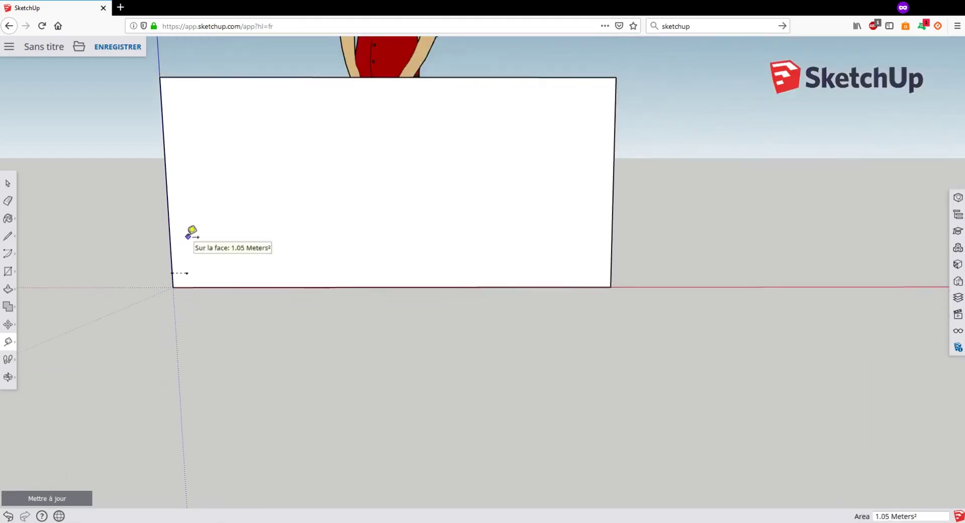
pyautogui.moveTo(176, 226); pyautogui.dragTo(275, 212, button='middle')
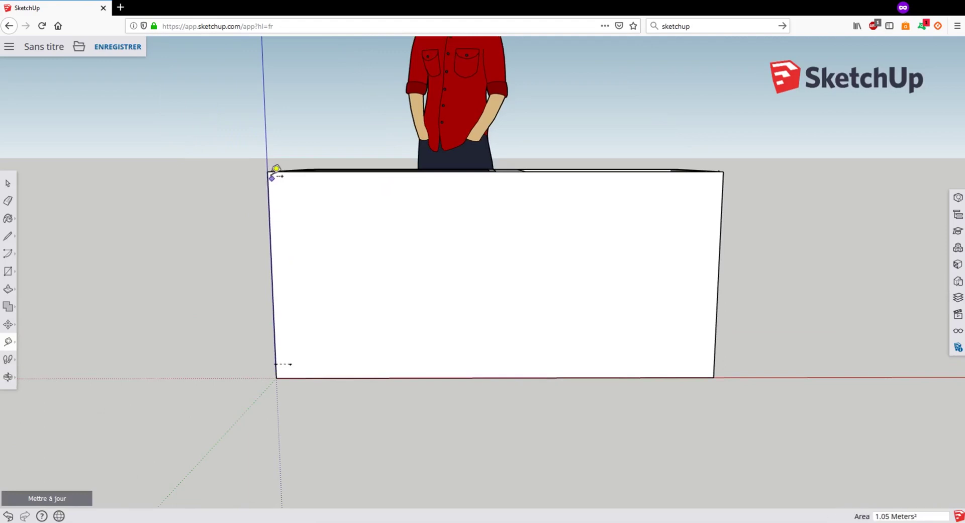
pyautogui.moveTo(265, 183); pyautogui.dragTo(313, 183, button='middle')
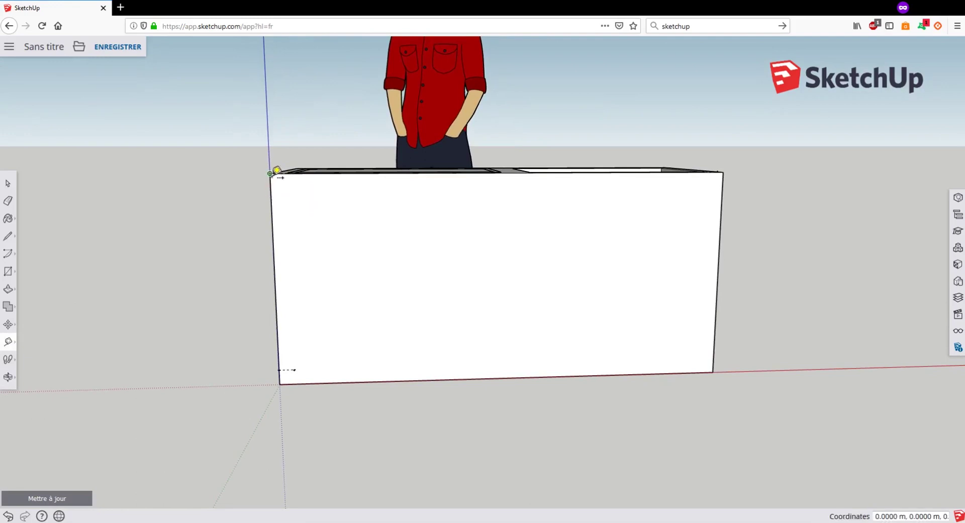
pyautogui.click(277, 170)
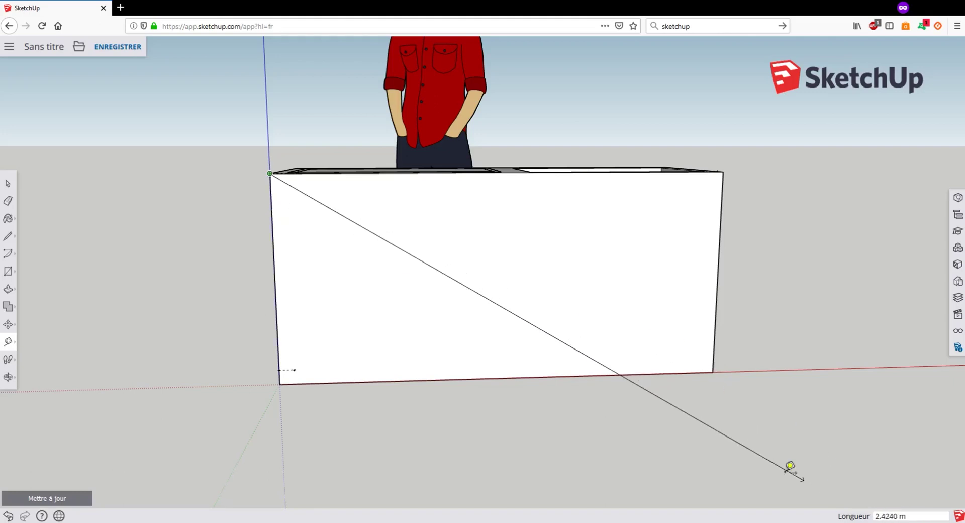
pyautogui.click(271, 218)
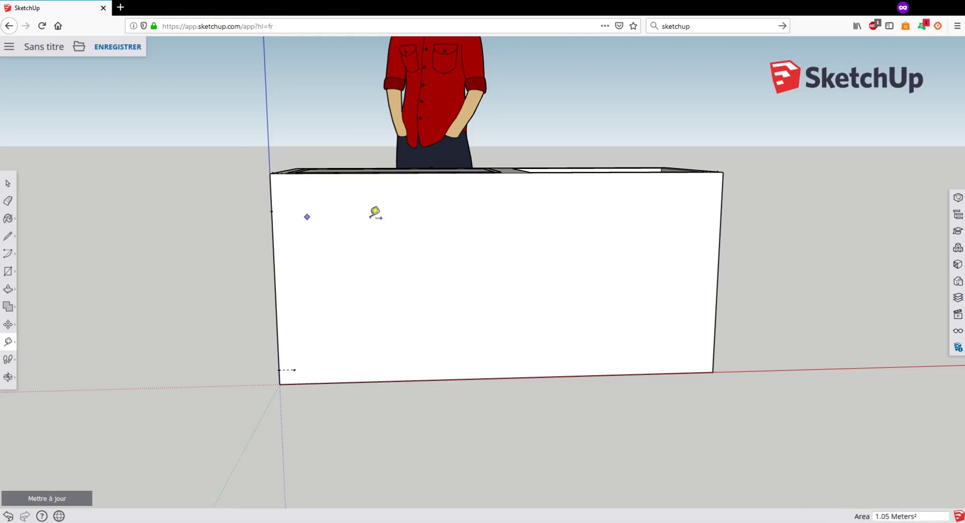
# Step: Draw a 5 cm guide from the upper guide point inward across the front face, parallel to the red axis
pyautogui.moveTo(218, 244); pyautogui.dragTo(248, 257, button='middle')
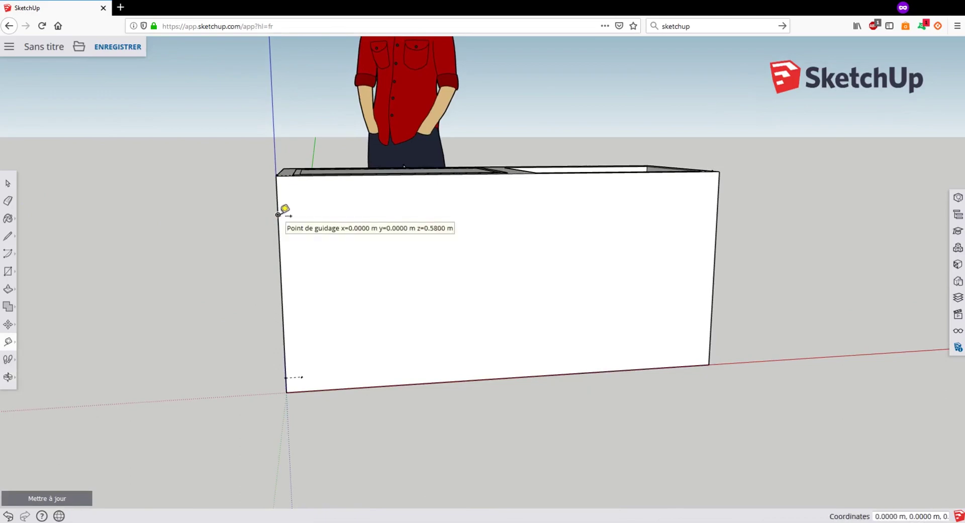
pyautogui.click(278, 214)
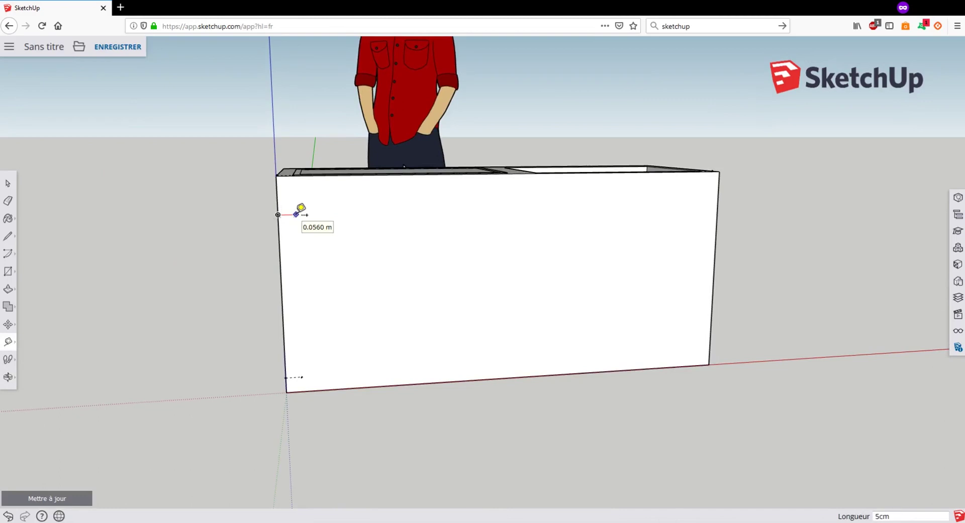
pyautogui.click(294, 214)
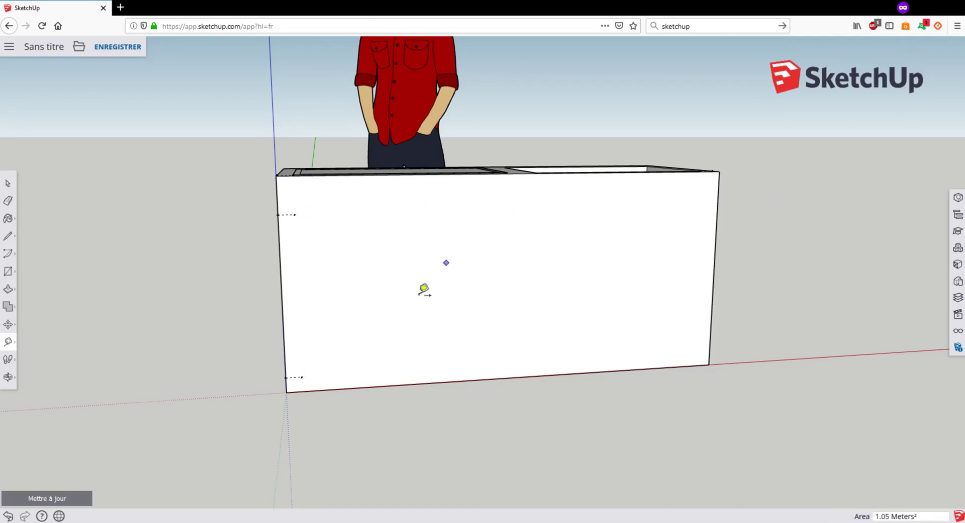
pyautogui.click(10, 271)
pyautogui.click(301, 377)
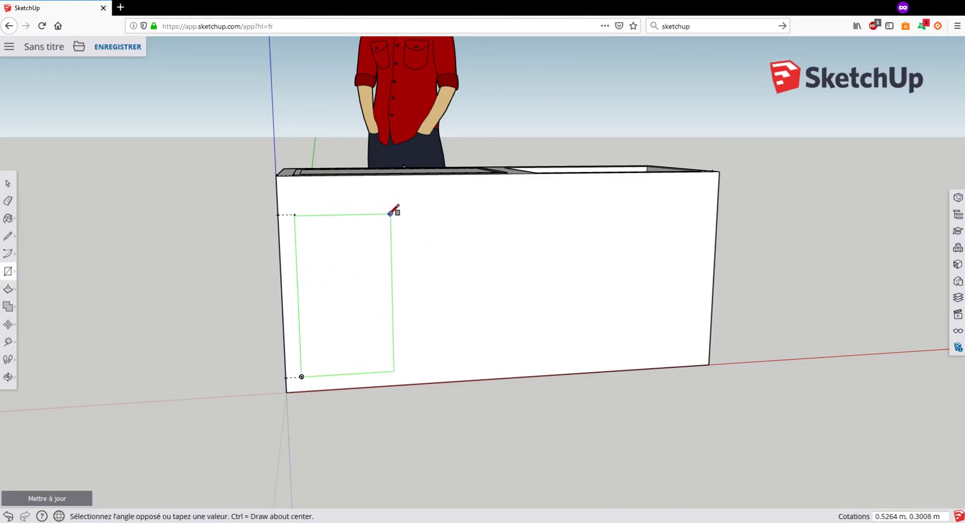
pyautogui.press('Escape')
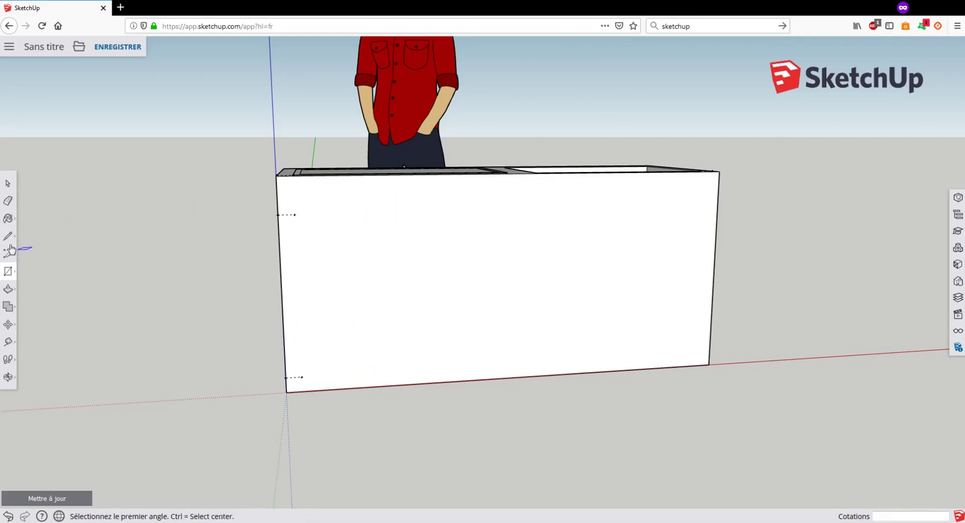
# Step: Draw a guide from the inner end of the upper 5 cm guide across the front face, parallel to the red axis, past the far edge
pyautogui.click(8, 341)
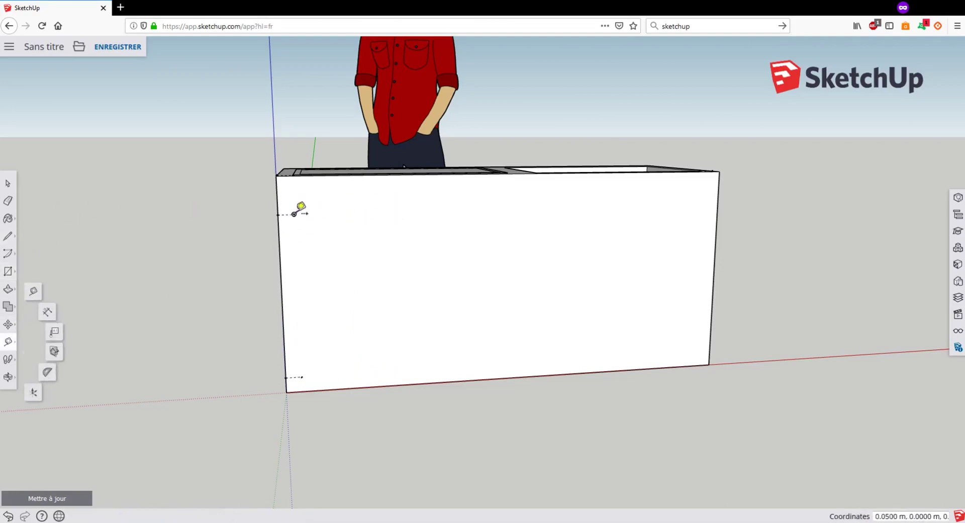
pyautogui.click(295, 214)
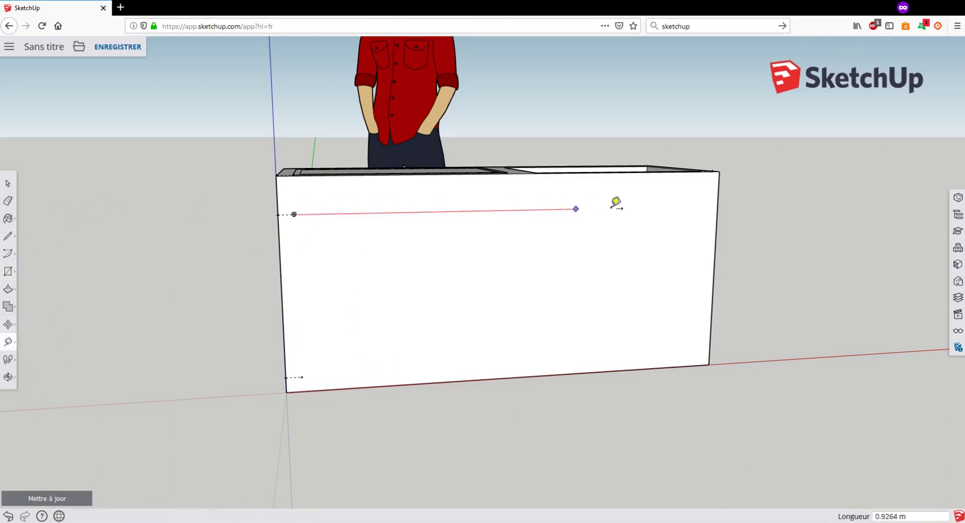
pyautogui.click(748, 206)
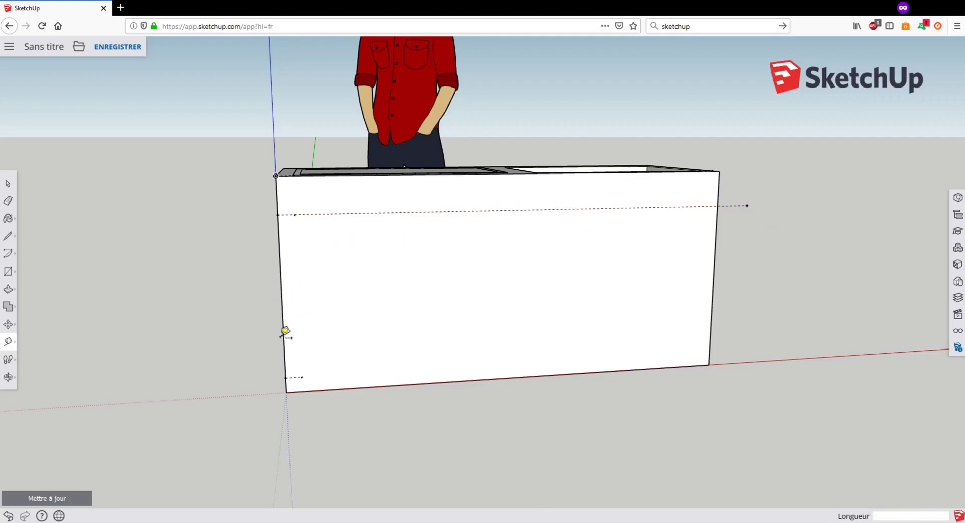
# Step: Draw a door rectangle about 0.39 m wide and 0.53 m high on the front face, from the lower guide's inner end to the long guide
pyautogui.click(8, 272)
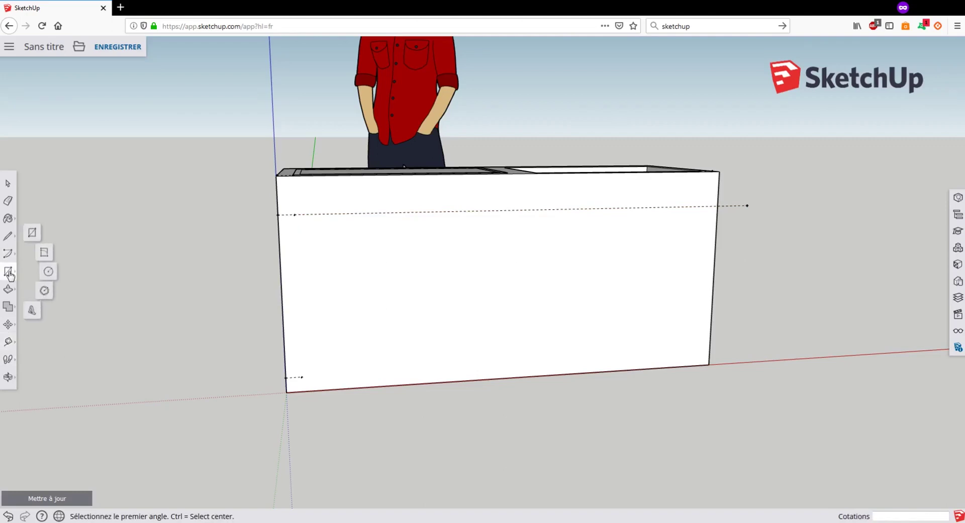
pyautogui.click(302, 376)
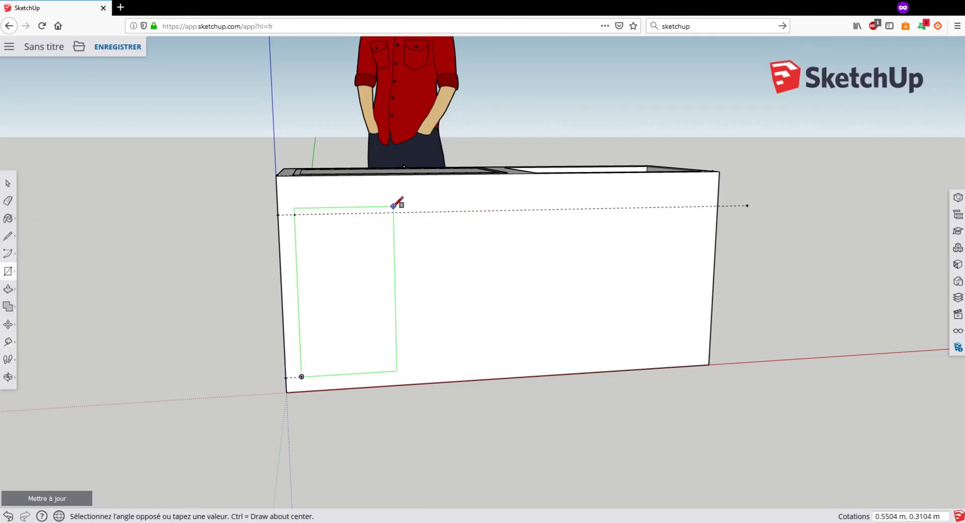
pyautogui.scroll(3, 405, 210)
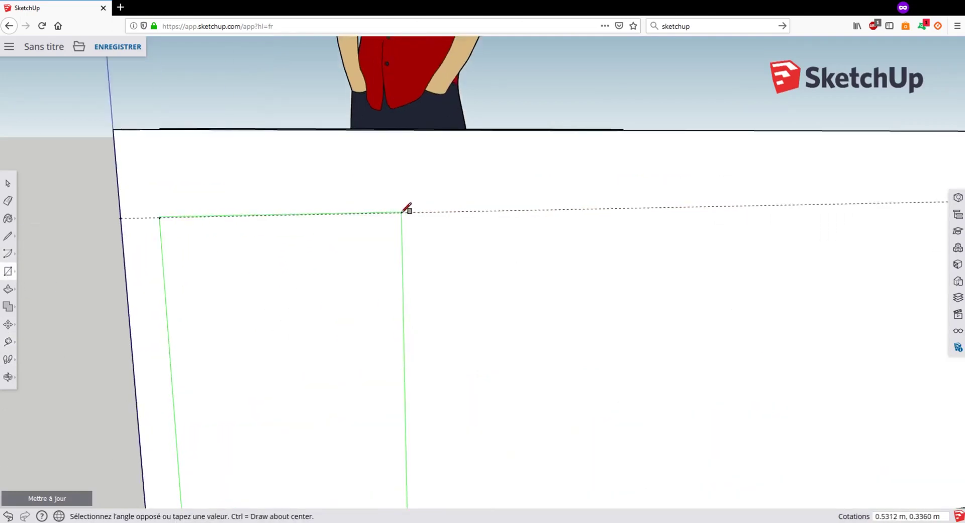
pyautogui.scroll(2, 402, 211)
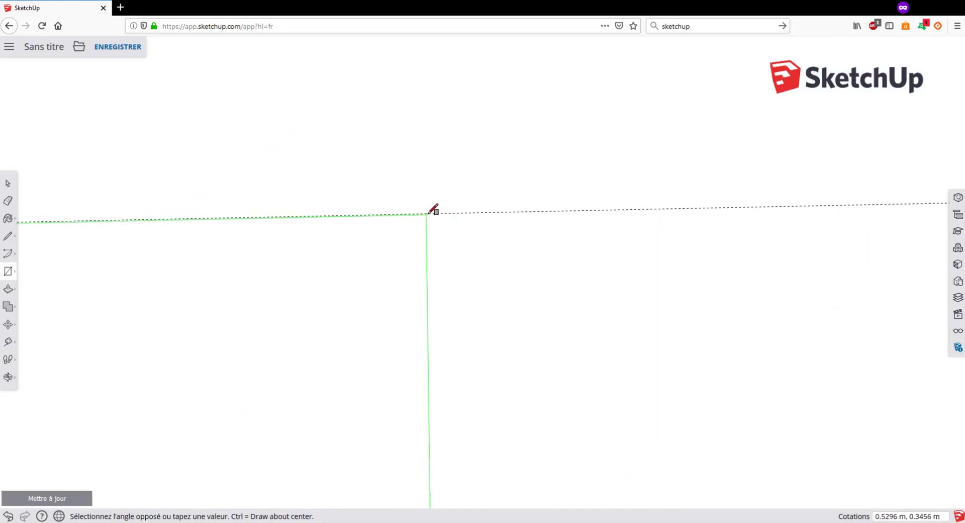
pyautogui.scroll(-4, 433, 210)
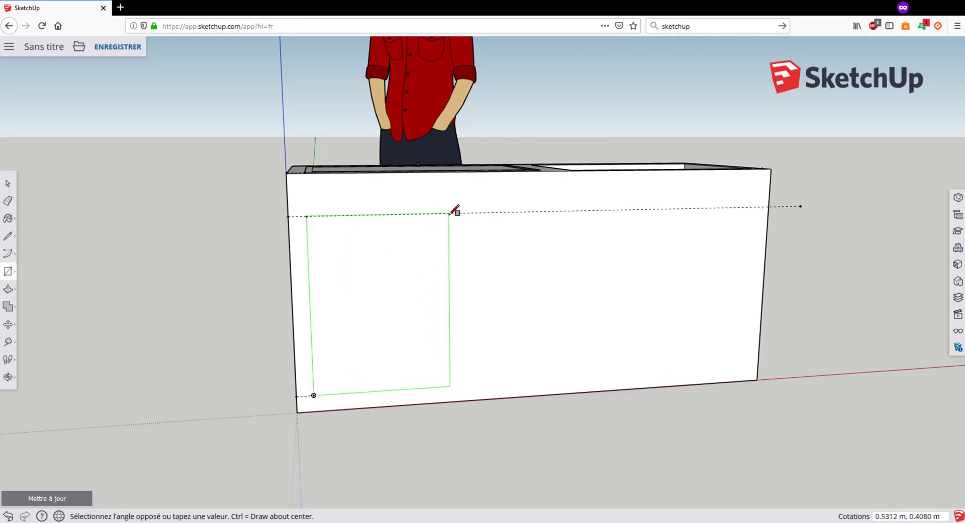
pyautogui.moveTo(453, 209)
pyautogui.mouseDown(button='middle')
pyautogui.moveTo(427, 221)
pyautogui.moveTo(437, 209)
pyautogui.mouseUp(button='middle')
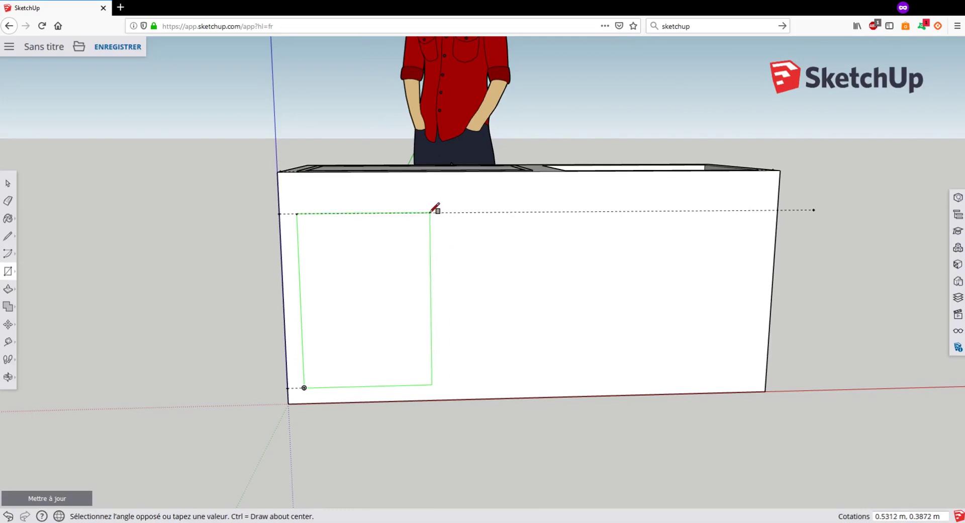
pyautogui.click(431, 211)
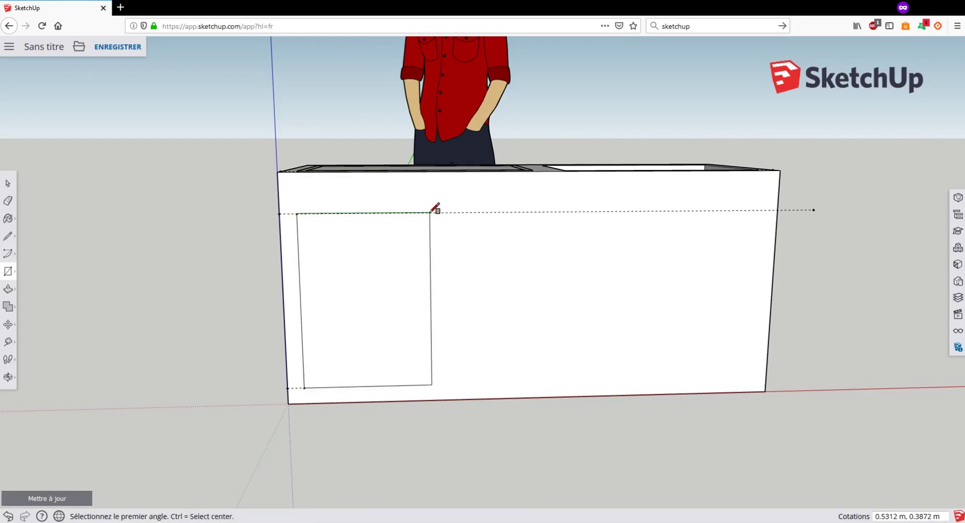
# Step: Place a guide point 5 cm above the front face's far lower corner and draw a 5 cm guide inward from it, parallel to the red axis
pyautogui.moveTo(517, 236); pyautogui.dragTo(478, 218, button='middle')
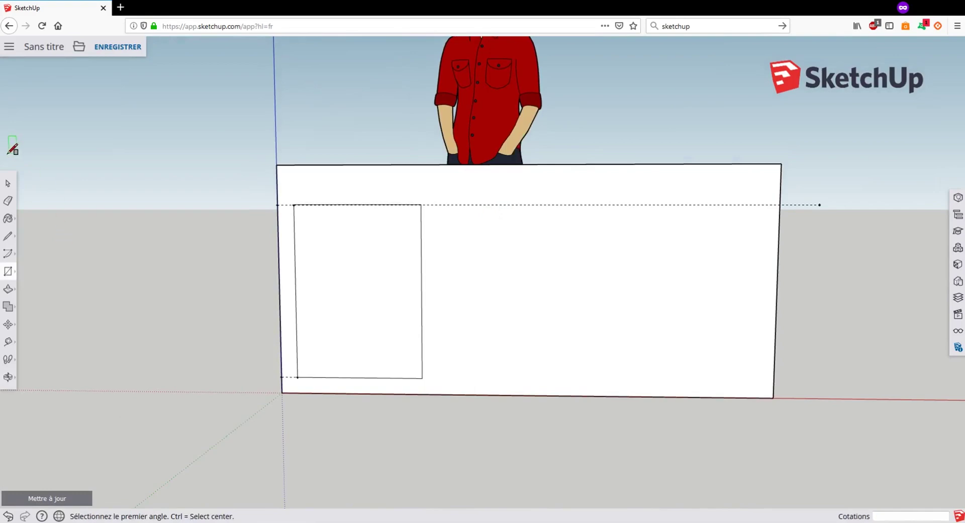
pyautogui.click(9, 345)
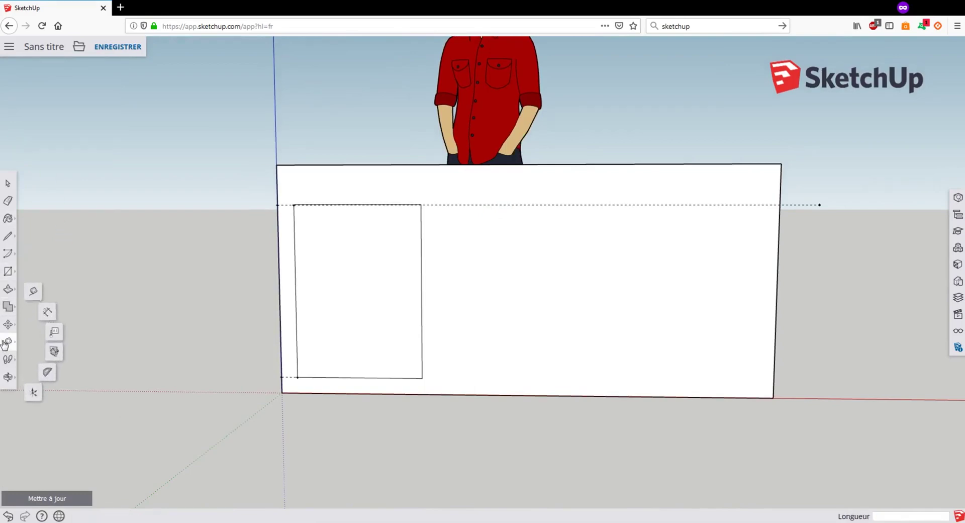
pyautogui.click(774, 397)
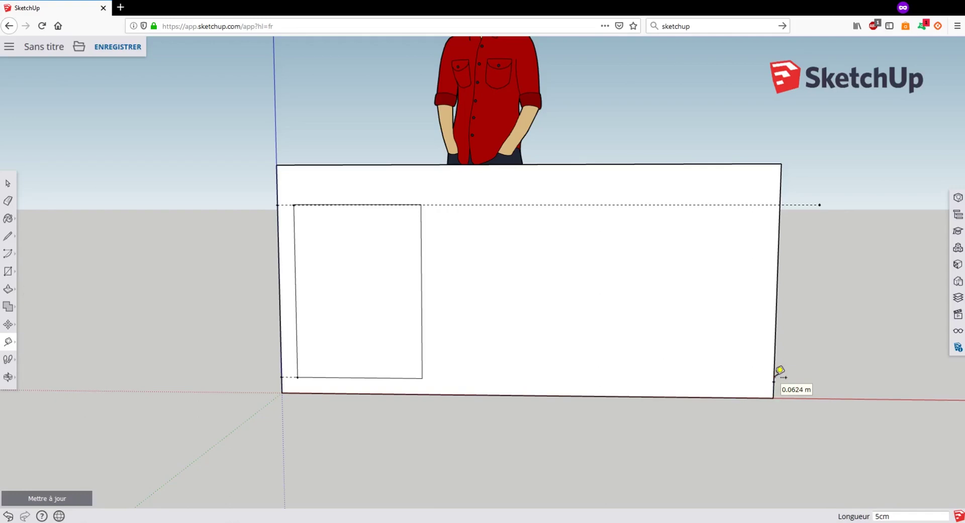
pyautogui.click(773, 381)
pyautogui.click(774, 382)
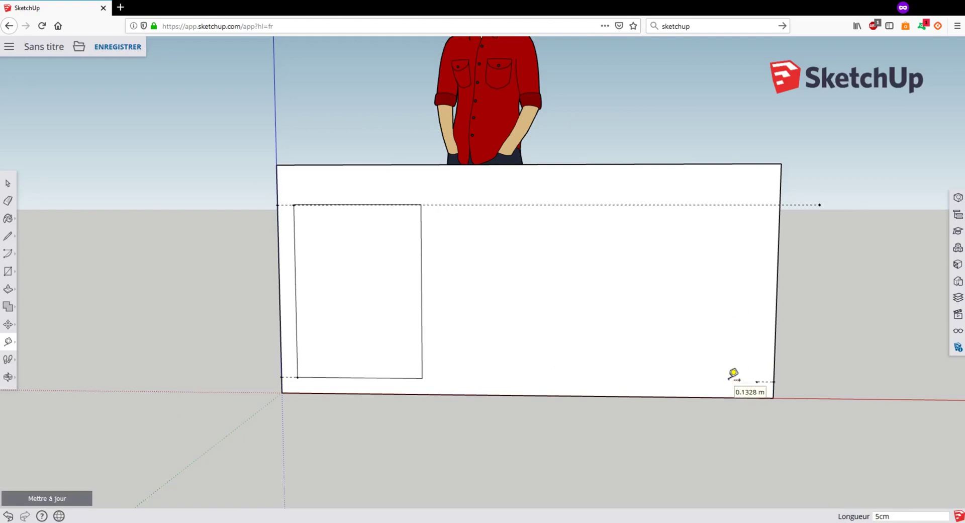
pyautogui.press('Escape')
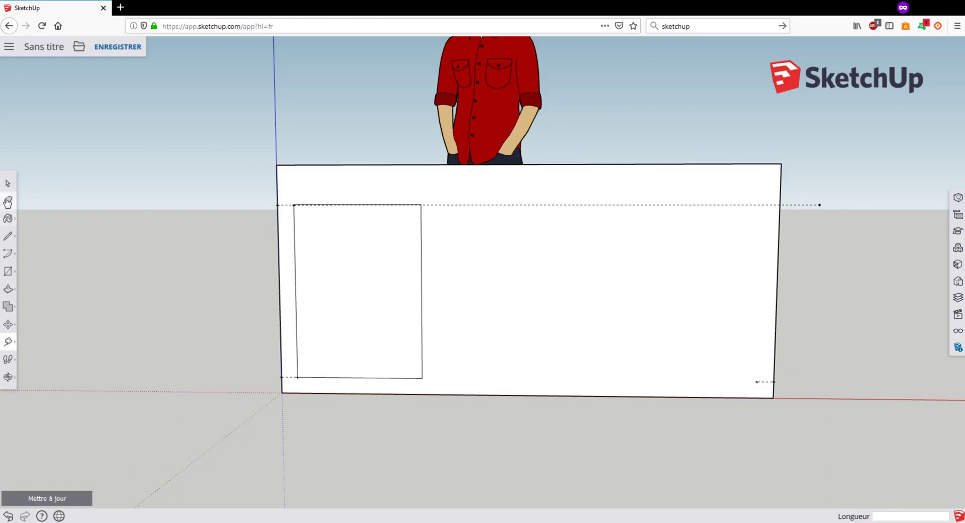
# Step: Copy the door rectangle to the far end of the front face and move its lower outer corner onto the inner end of the 5 cm guide
pyautogui.click(8, 183)
pyautogui.click(364, 284)
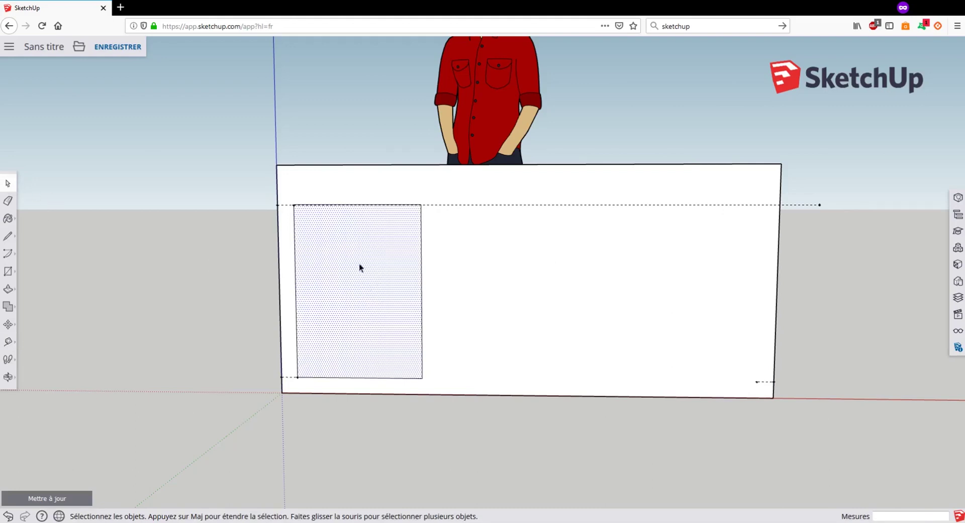
pyautogui.moveTo(345, 296)
pyautogui.mouseDown(button='middle')
pyautogui.moveTo(371, 286)
pyautogui.moveTo(406, 308)
pyautogui.moveTo(312, 303)
pyautogui.moveTo(357, 299)
pyautogui.mouseUp(button='middle')
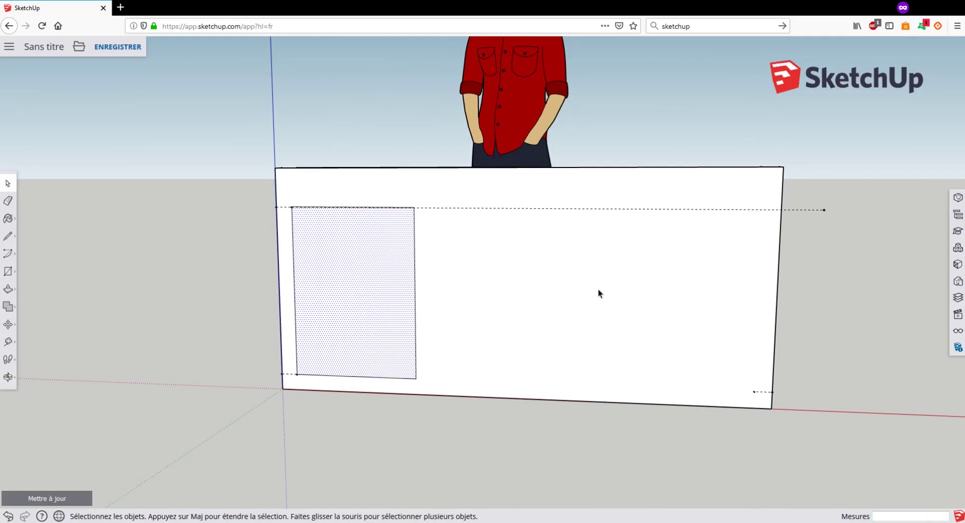
pyautogui.hotkey('ctrl', 'v')
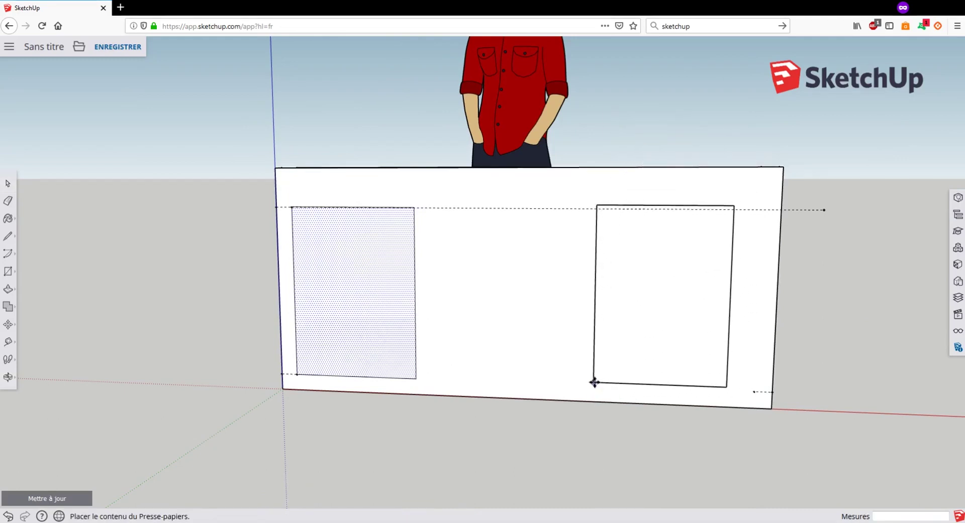
pyautogui.click(591, 377)
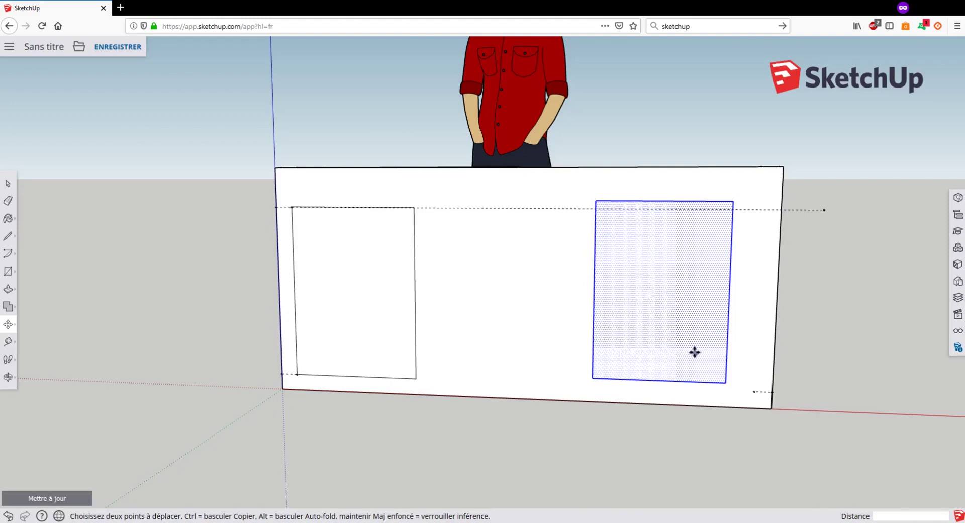
pyautogui.click(725, 382)
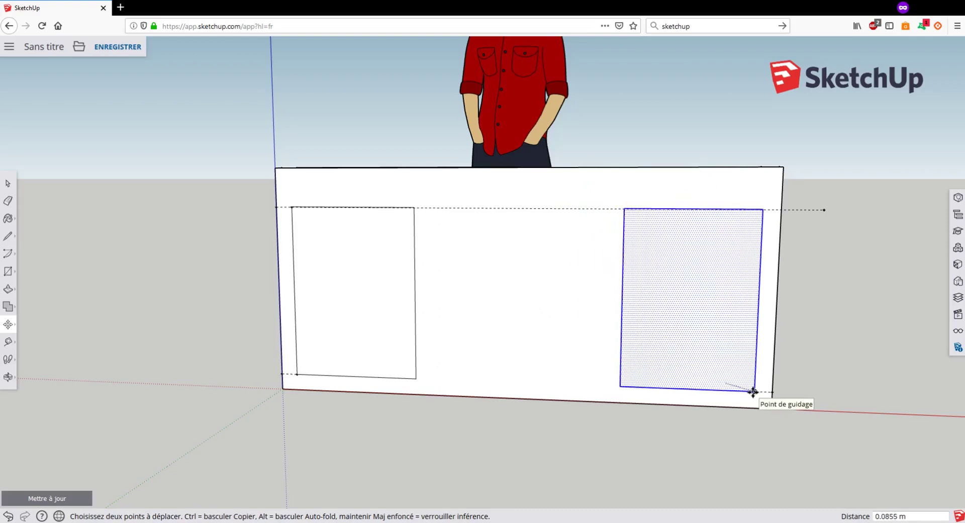
pyautogui.click(752, 391)
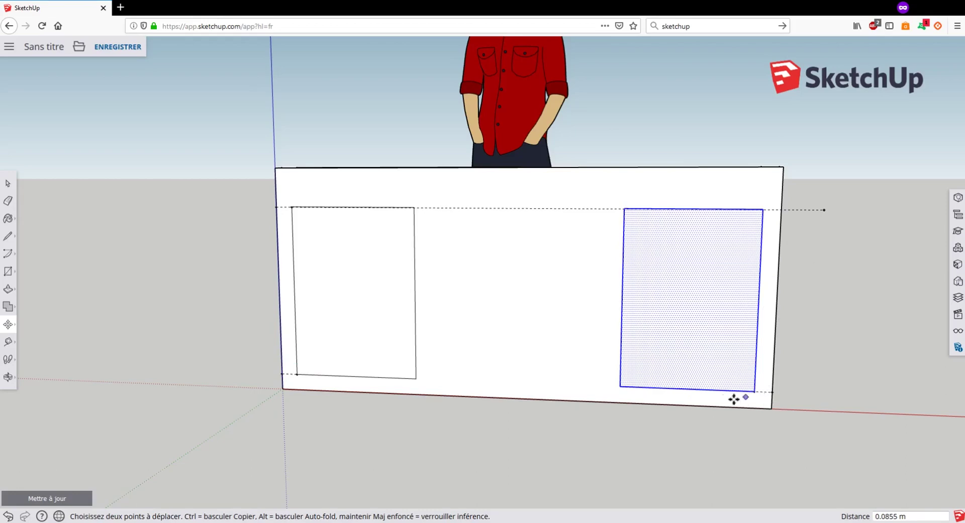
# Step: Draw 5 cm guides toward the face's centre from the first rectangle's lower inner corner and the copied rectangle's upper inner corner
pyautogui.moveTo(541, 357); pyautogui.dragTo(744, 340, button='middle')
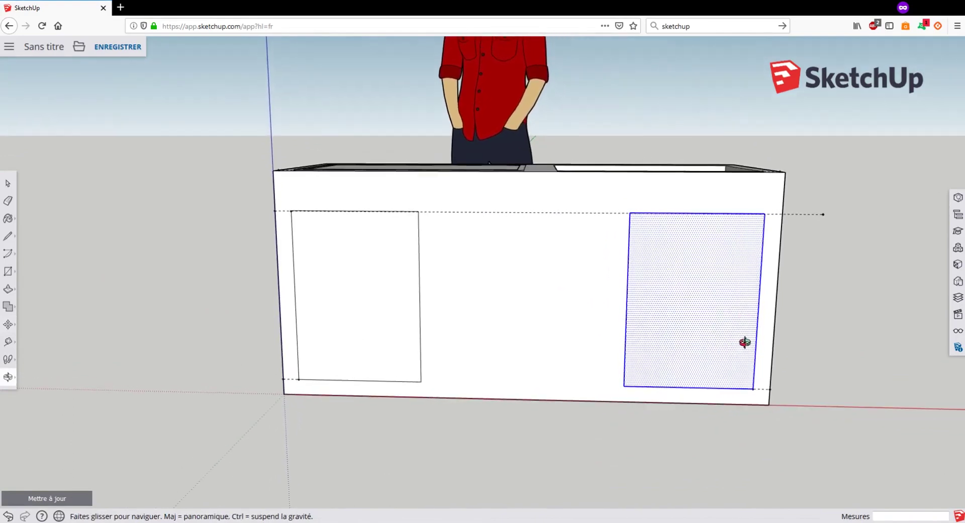
pyautogui.press('m')
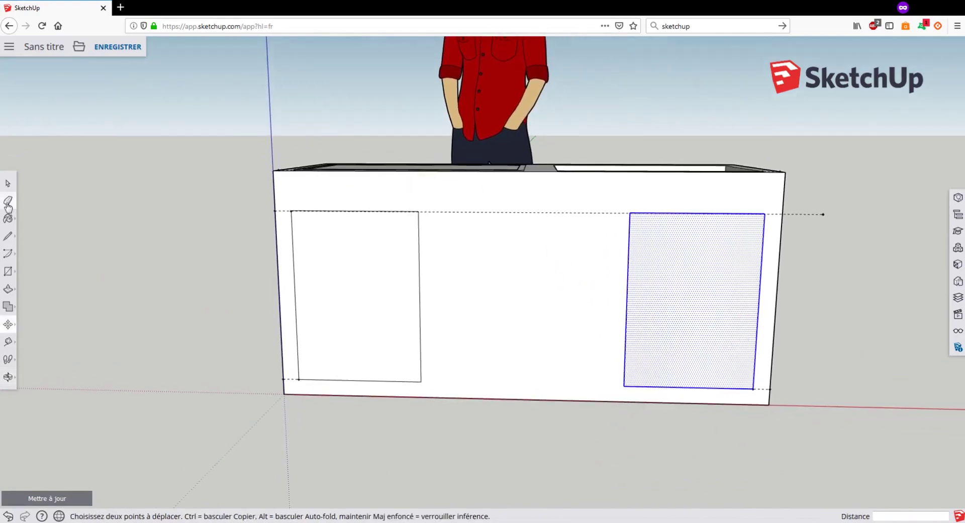
pyautogui.click(9, 343)
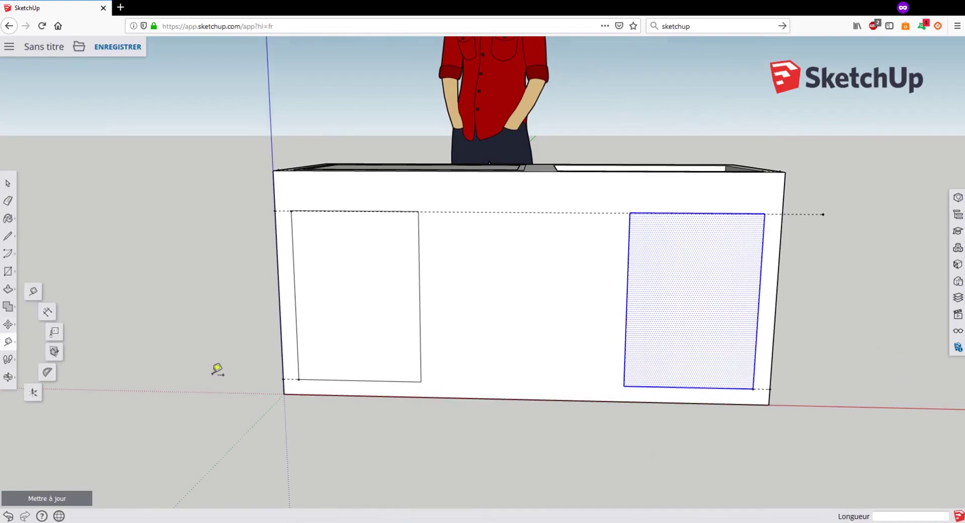
pyautogui.click(422, 381)
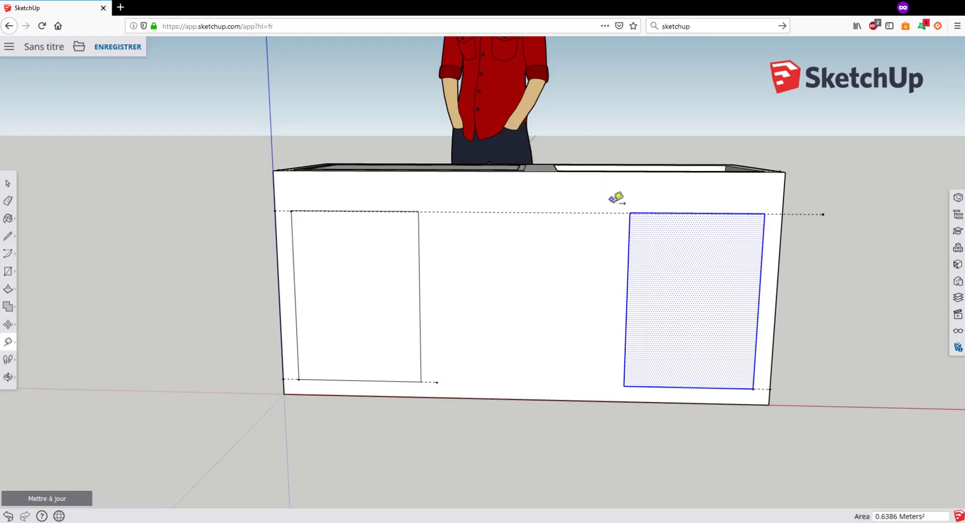
pyautogui.scroll(4, 626, 207)
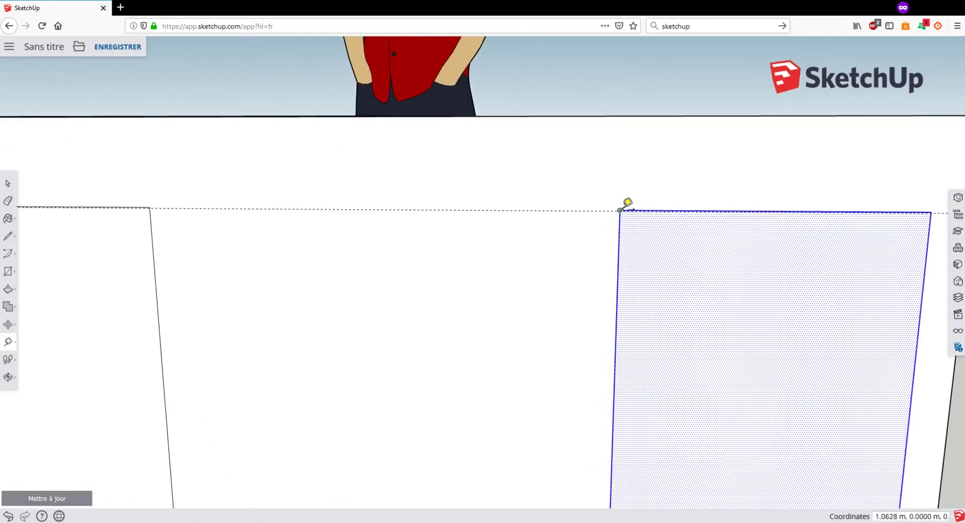
pyautogui.click(620, 210)
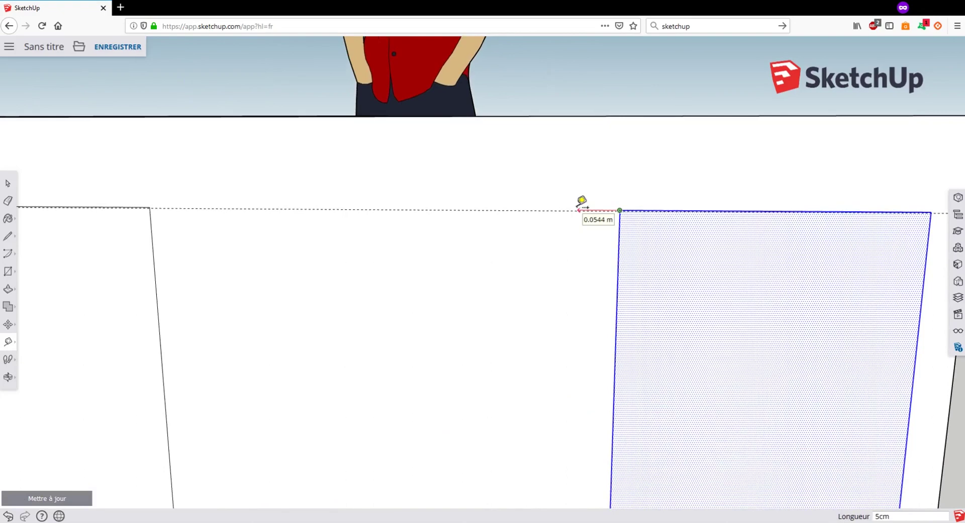
# Step: Erase the long horizontal guide that crosses the front face
pyautogui.scroll(-4, 581, 201)
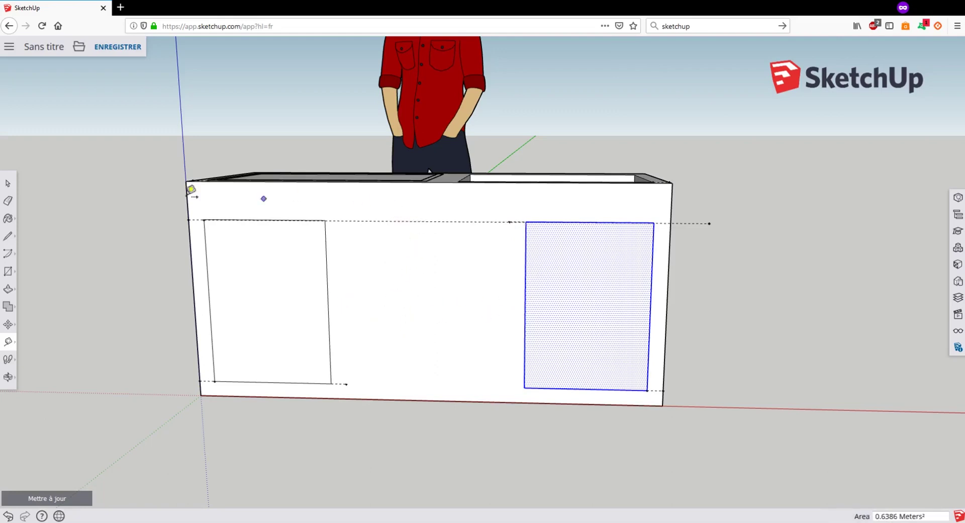
pyautogui.click(9, 202)
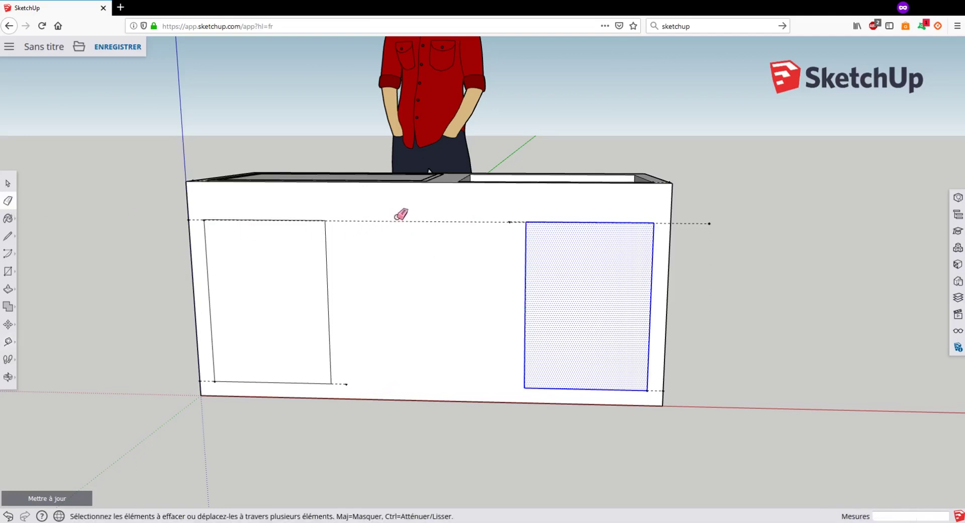
pyautogui.click(710, 226)
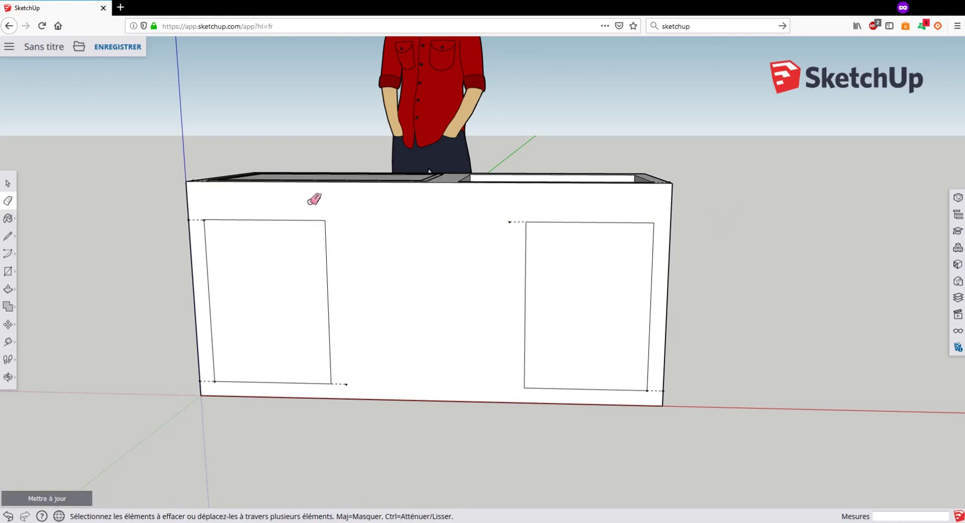
# Step: Draw a central rectangle about 0.53 m by 0.53 m between the ends of the two inner 5 cm guides
pyautogui.click(8, 271)
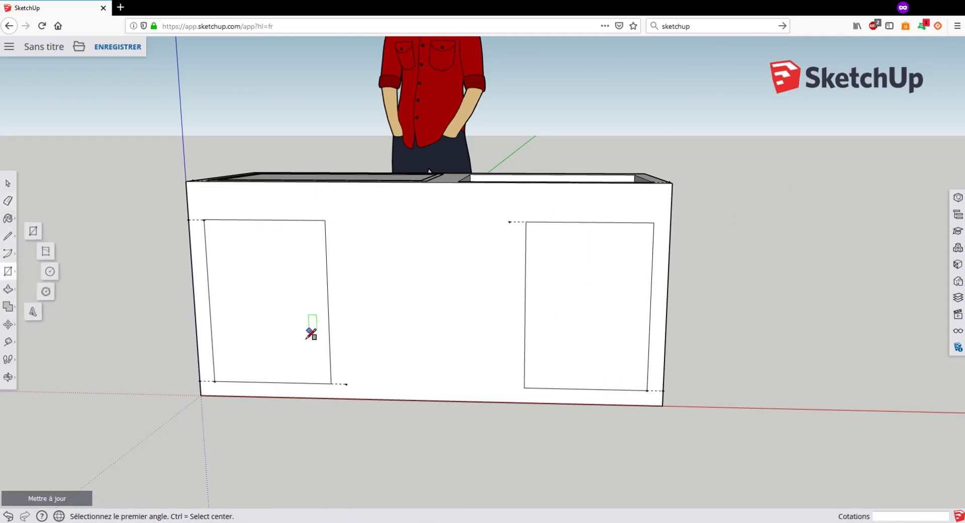
pyautogui.click(346, 383)
pyautogui.click(509, 222)
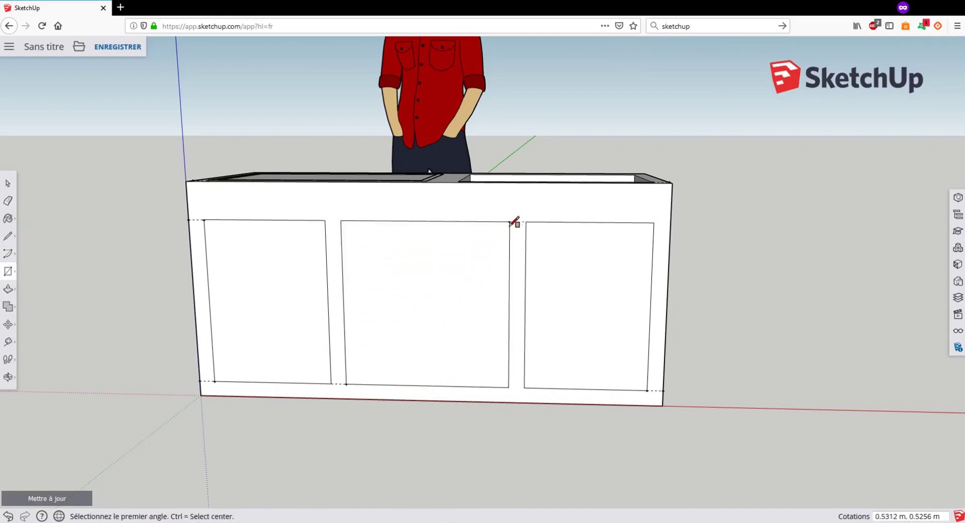
pyautogui.moveTo(336, 376); pyautogui.dragTo(356, 372, button='middle')
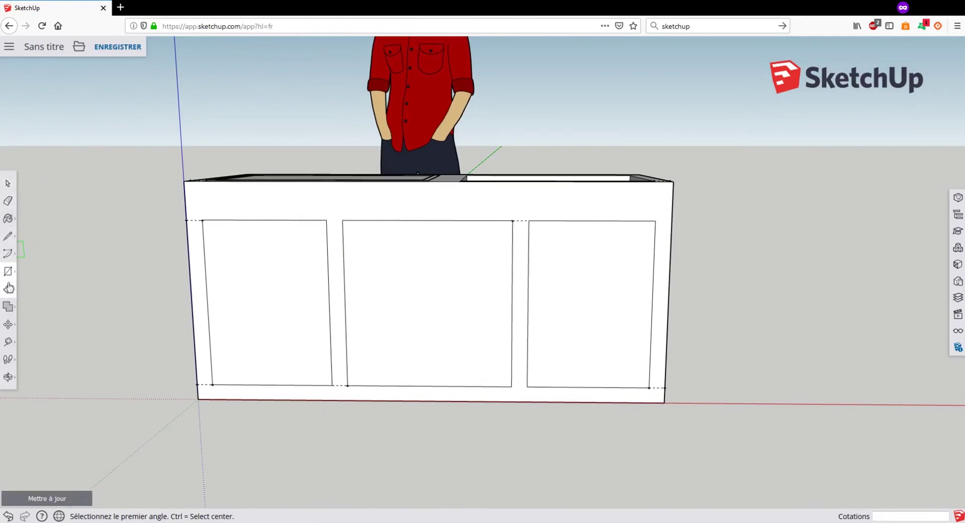
# Step: Split the central front rectangle into two equal panels with a vertical line between the midpoints of its upper and lower edges
pyautogui.click(8, 236)
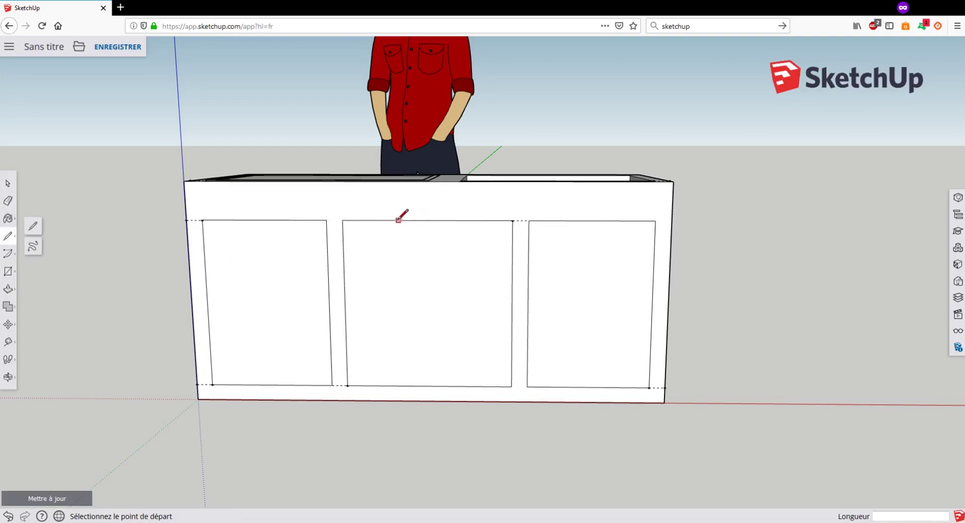
pyautogui.click(427, 221)
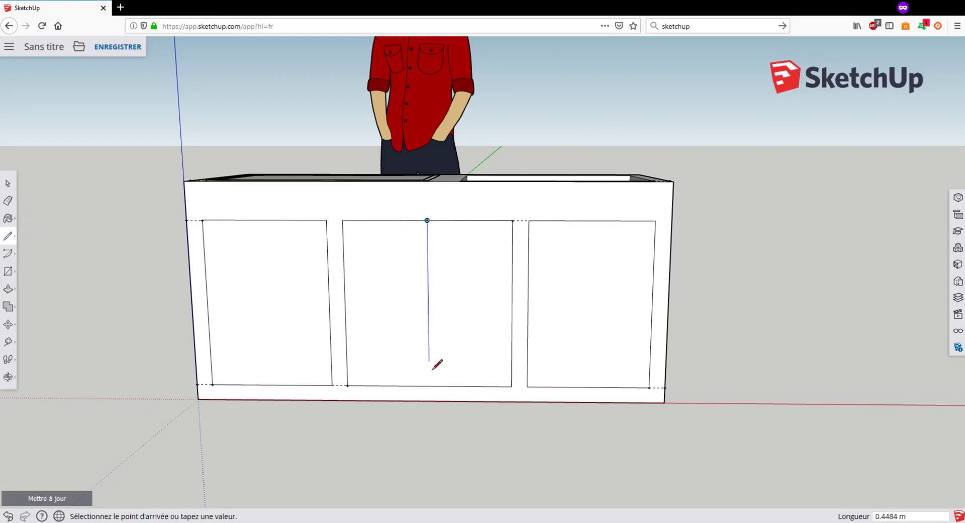
pyautogui.click(429, 386)
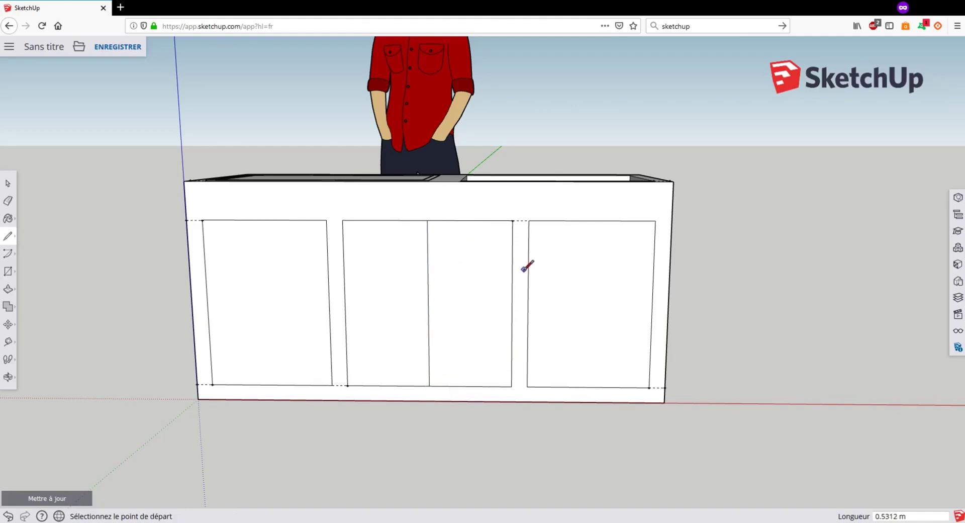
# Step: Draw a 2 cm guide straight up from the upper outer corner of the door rectangle nearest the origin
pyautogui.moveTo(526, 266); pyautogui.dragTo(530, 308, button='middle')
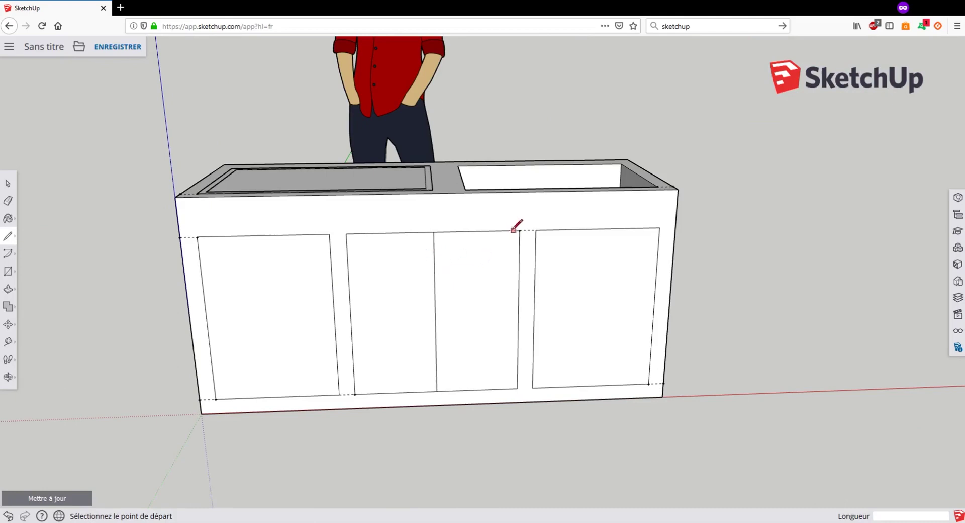
pyautogui.moveTo(210, 251)
pyautogui.mouseDown(button='middle')
pyautogui.moveTo(226, 217)
pyautogui.moveTo(282, 194)
pyautogui.mouseUp(button='middle')
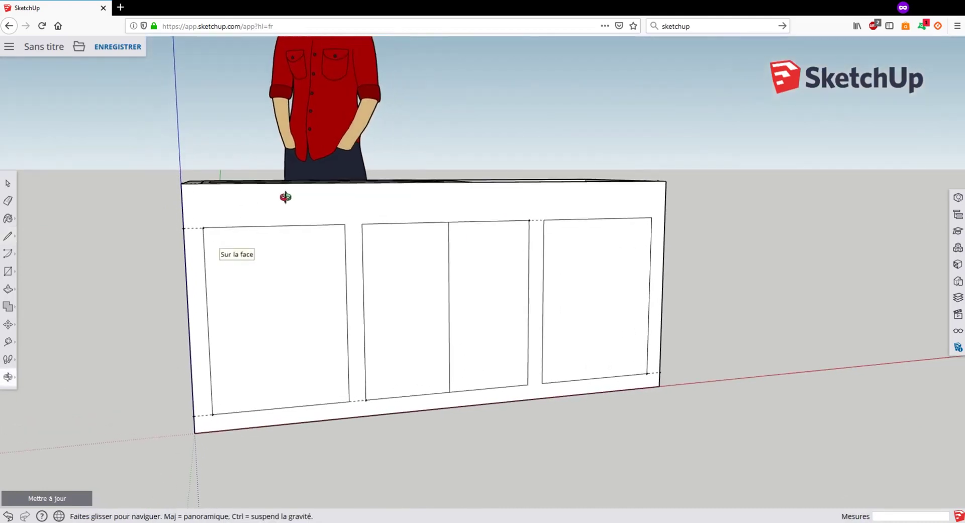
pyautogui.moveTo(349, 200)
pyautogui.mouseDown(button='middle')
pyautogui.moveTo(289, 322)
pyautogui.moveTo(279, 233)
pyautogui.moveTo(286, 208)
pyautogui.moveTo(258, 270)
pyautogui.moveTo(241, 271)
pyautogui.mouseUp(button='middle')
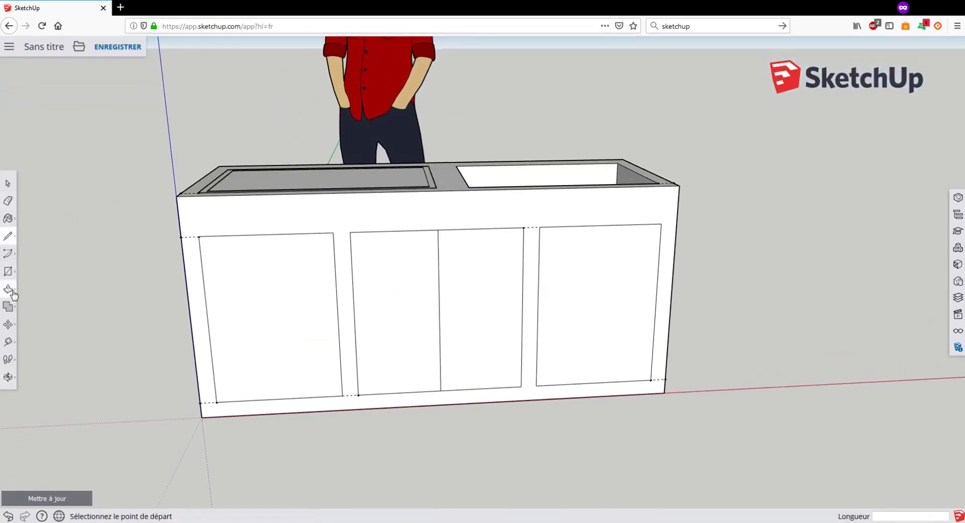
pyautogui.click(8, 272)
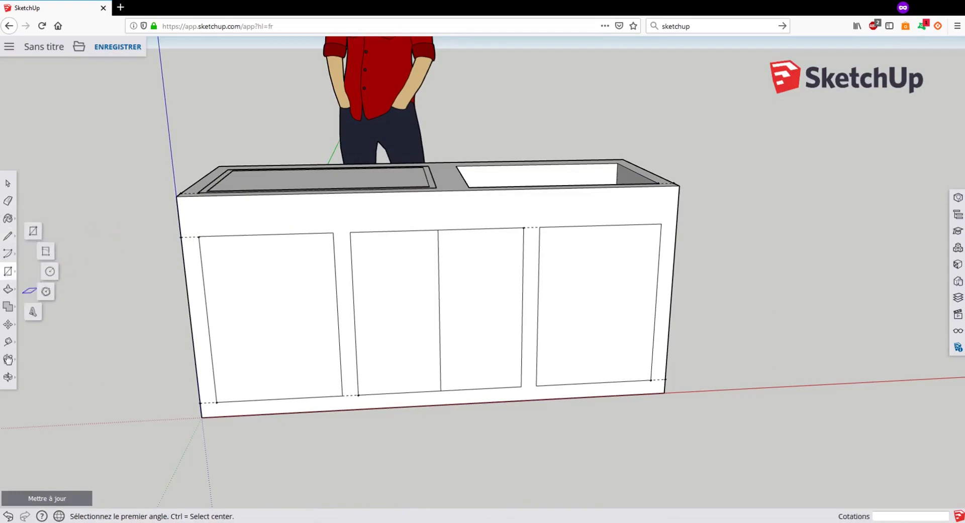
pyautogui.click(8, 341)
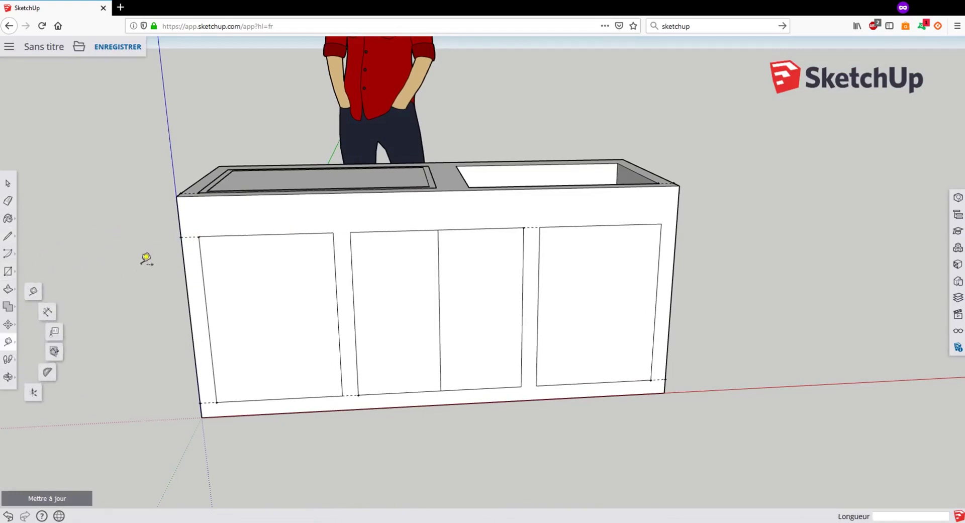
pyautogui.click(199, 235)
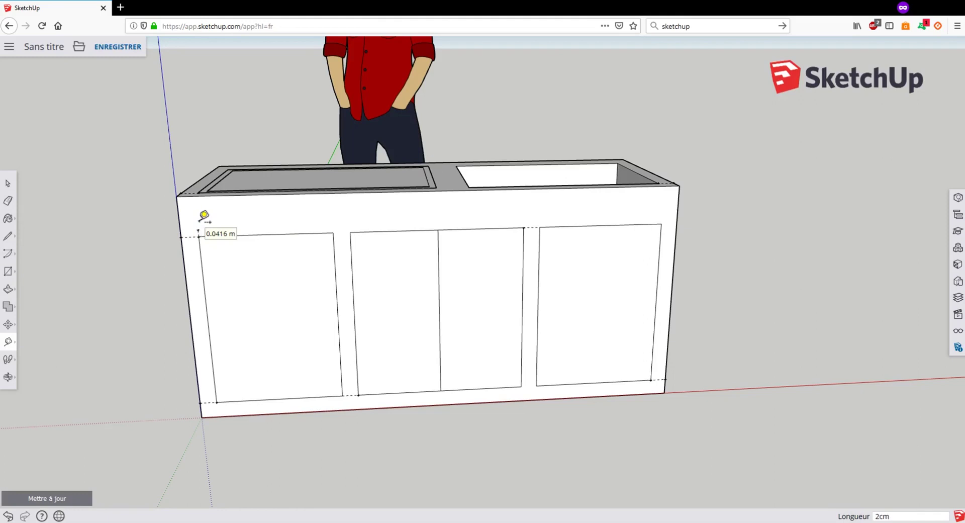
pyautogui.click(203, 216)
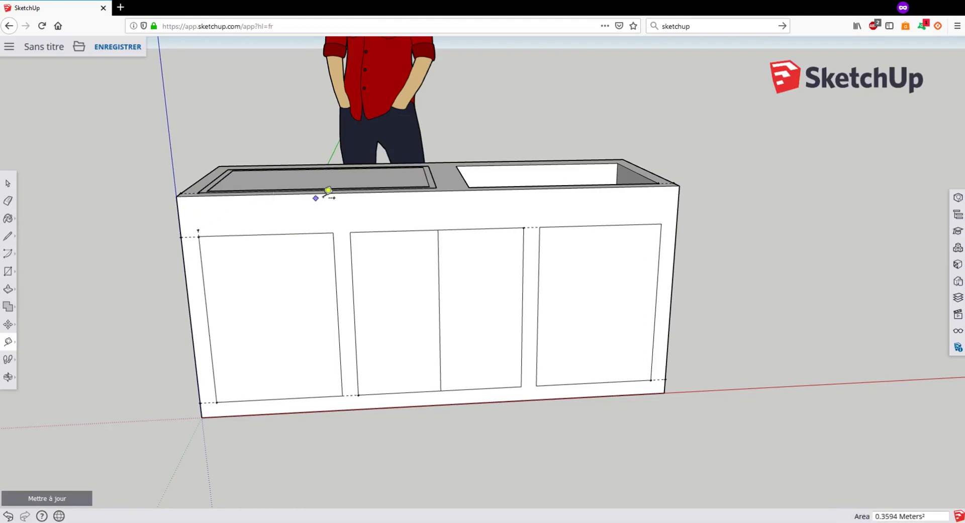
# Step: Add a vertical guide along that door's inner edge and a 2 cm guide down from the front face's top edge along it
pyautogui.click(333, 231)
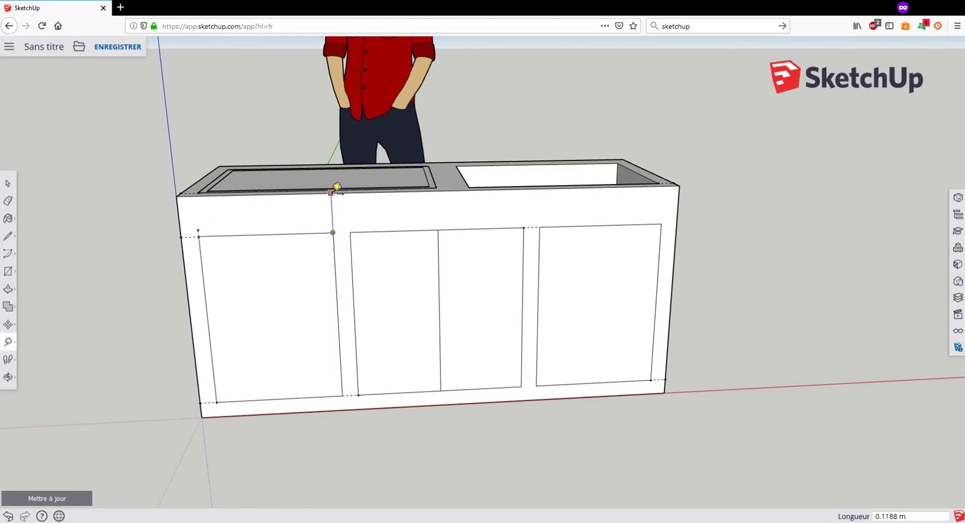
pyautogui.click(337, 187)
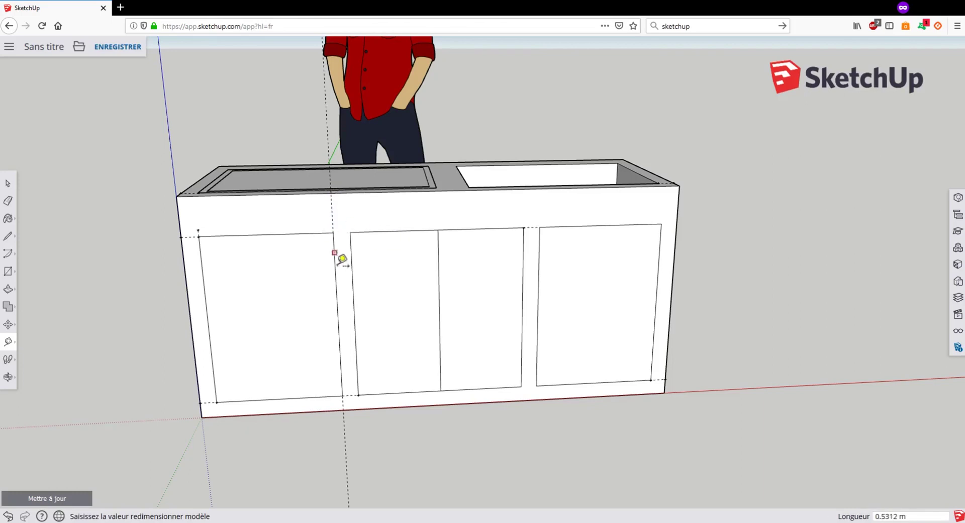
pyautogui.click(338, 257)
pyautogui.click(347, 187)
pyautogui.click(333, 191)
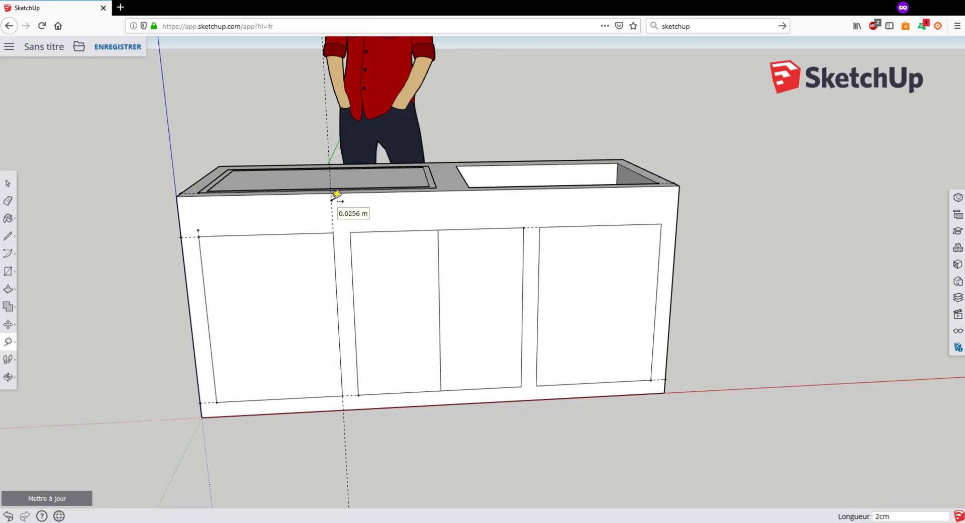
# Step: Draw a drawer rectangle above the door nearest the origin, from one 2 cm guide's end to the other's
pyautogui.click(8, 271)
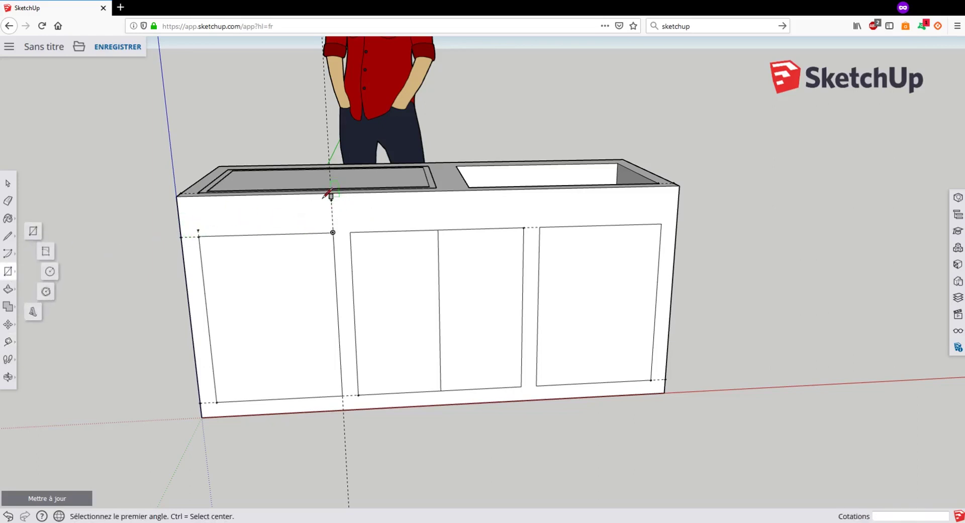
pyautogui.click(198, 230)
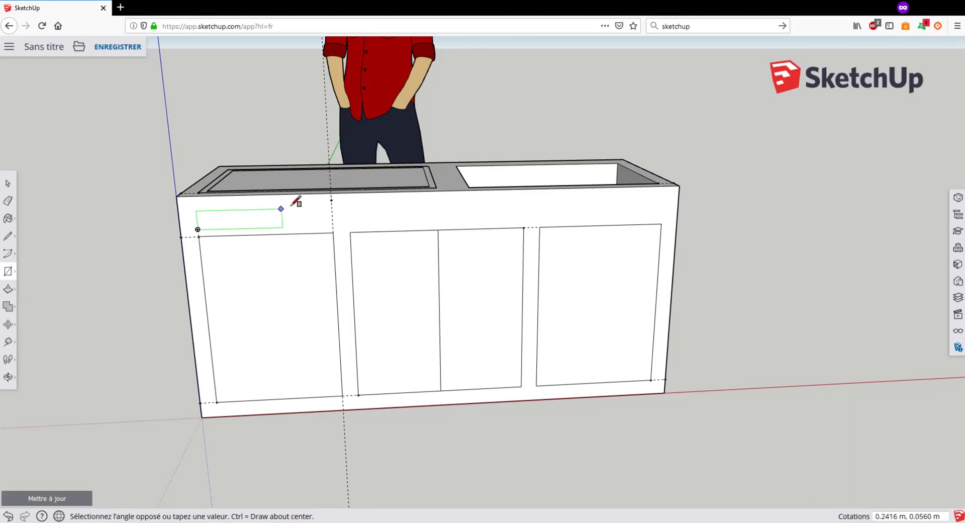
pyautogui.click(331, 199)
# Step: Examine the front panel layout and the top of the unit from several angles
pyautogui.press('o')
pyautogui.moveTo(267, 270); pyautogui.dragTo(246, 243)
pyautogui.press('r')
pyautogui.moveTo(330, 242); pyautogui.dragTo(280, 273, button='middle')
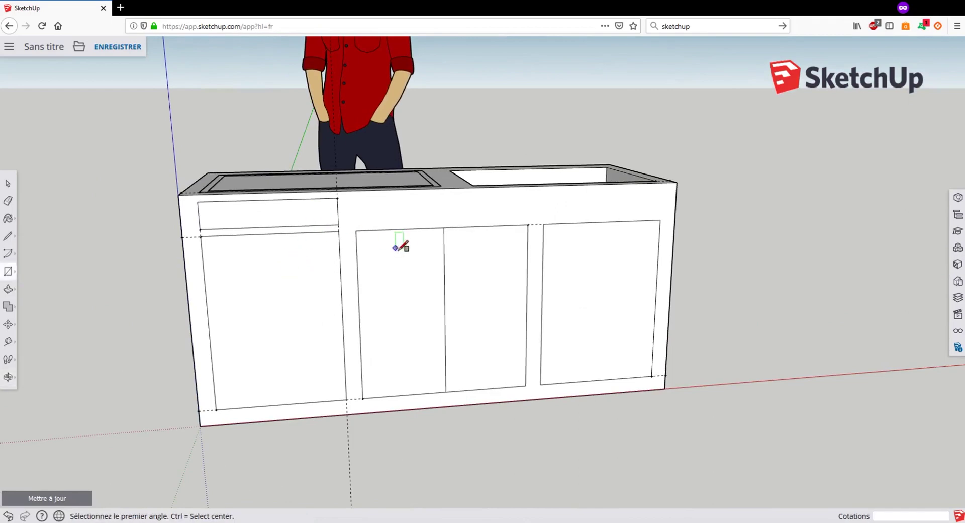
pyautogui.moveTo(394, 249); pyautogui.dragTo(288, 210, button='middle')
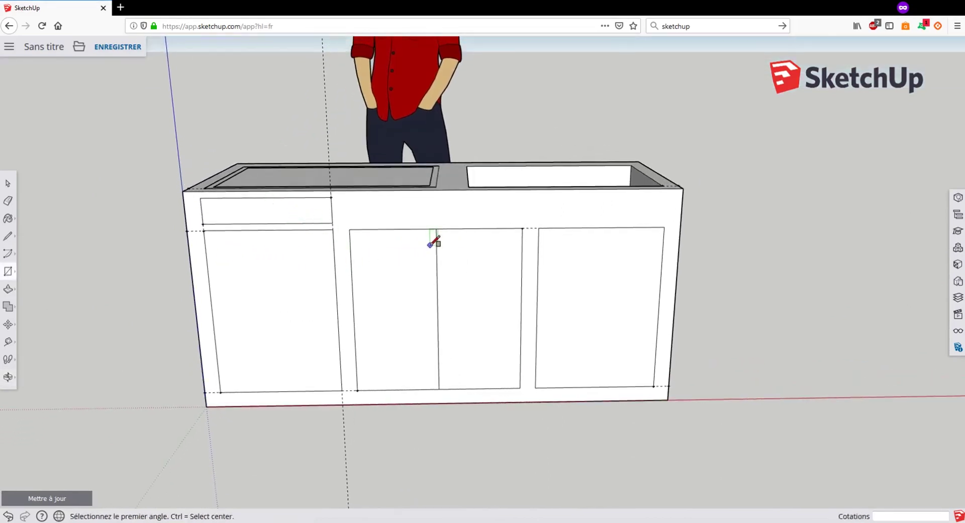
pyautogui.moveTo(430, 245)
pyautogui.mouseDown(button='middle')
pyautogui.moveTo(303, 296)
pyautogui.moveTo(409, 286)
pyautogui.moveTo(442, 267)
pyautogui.moveTo(502, 178)
pyautogui.moveTo(500, 218)
pyautogui.moveTo(340, 252)
pyautogui.moveTo(409, 255)
pyautogui.moveTo(442, 222)
pyautogui.moveTo(417, 273)
pyautogui.moveTo(392, 263)
pyautogui.moveTo(437, 237)
pyautogui.moveTo(501, 239)
pyautogui.moveTo(500, 222)
pyautogui.mouseUp(button='middle')
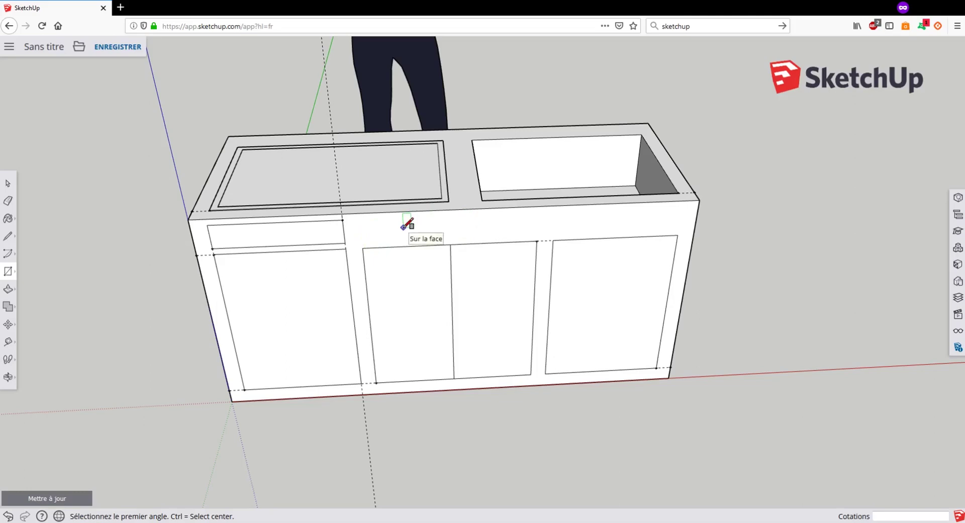
pyautogui.press('o')
pyautogui.moveTo(445, 236)
pyautogui.mouseDown()
pyautogui.moveTo(614, 145)
pyautogui.moveTo(522, 162)
pyautogui.moveTo(394, 168)
pyautogui.moveTo(362, 213)
pyautogui.moveTo(379, 242)
pyautogui.moveTo(447, 235)
pyautogui.mouseUp()
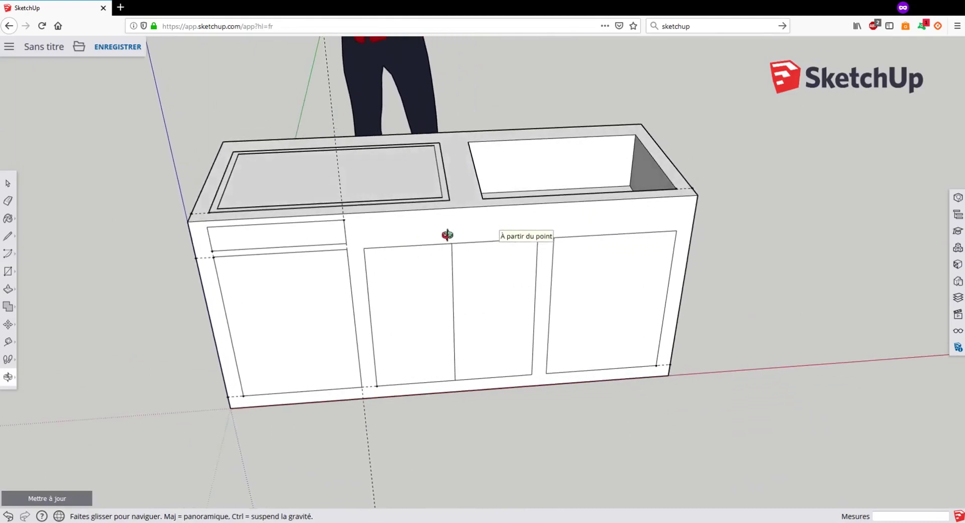
pyautogui.moveTo(448, 234); pyautogui.dragTo(449, 225, button='middle')
pyautogui.moveTo(442, 280); pyautogui.dragTo(377, 222, button='middle')
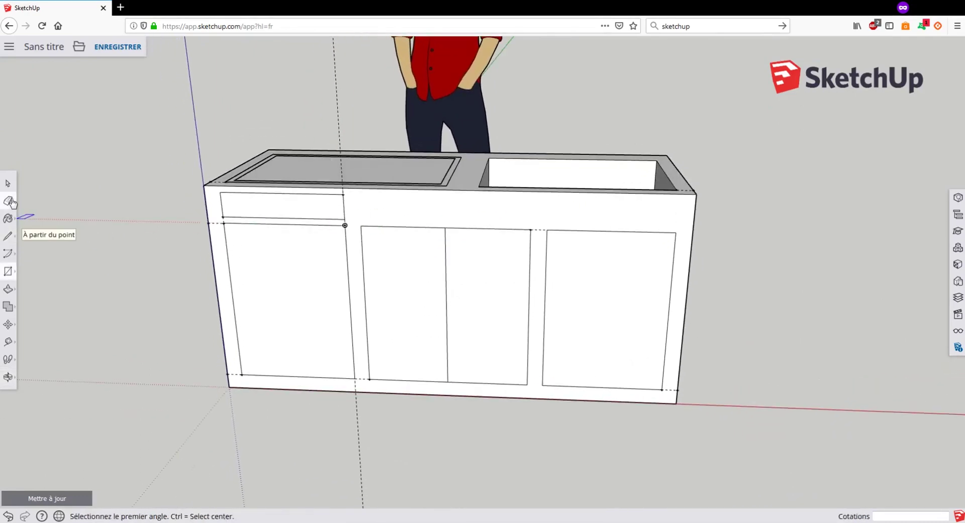
# Step: Offset the outline of the door below the drawer inward by 1 cm
pyautogui.click(8, 289)
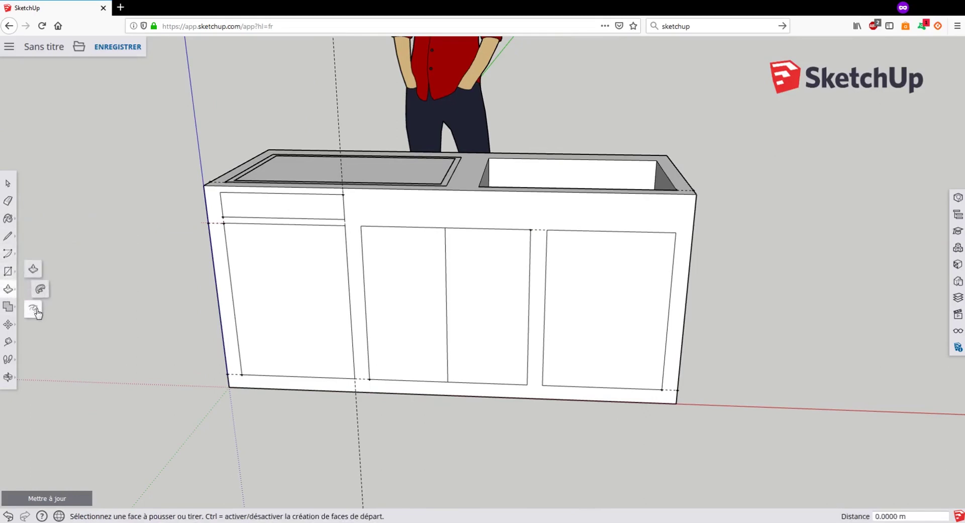
pyautogui.click(38, 309)
pyautogui.scroll(2, 280, 250)
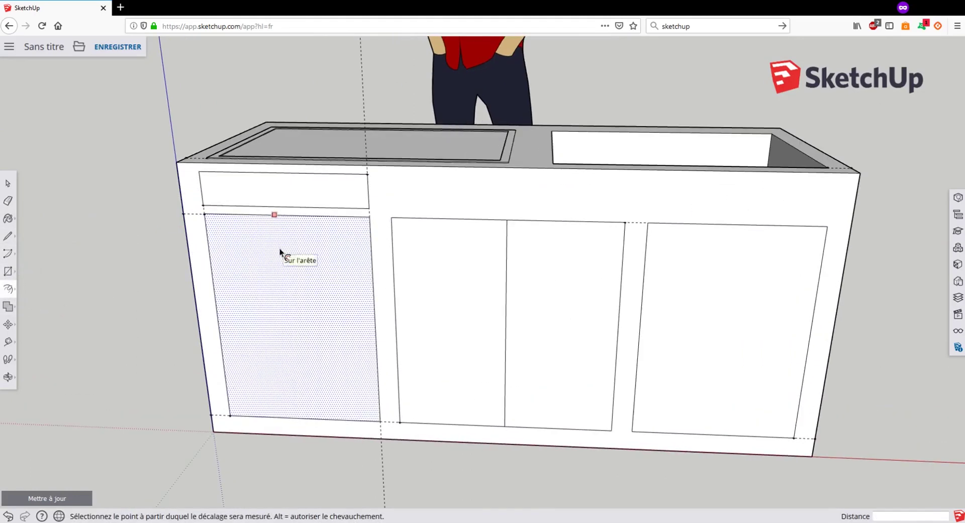
pyautogui.click(312, 240)
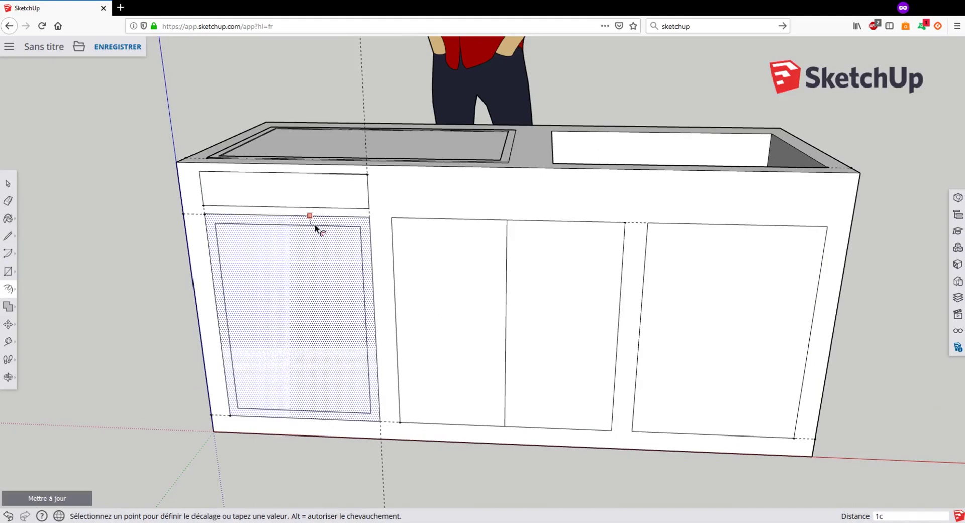
pyautogui.write('1cm')
pyautogui.press('Return')
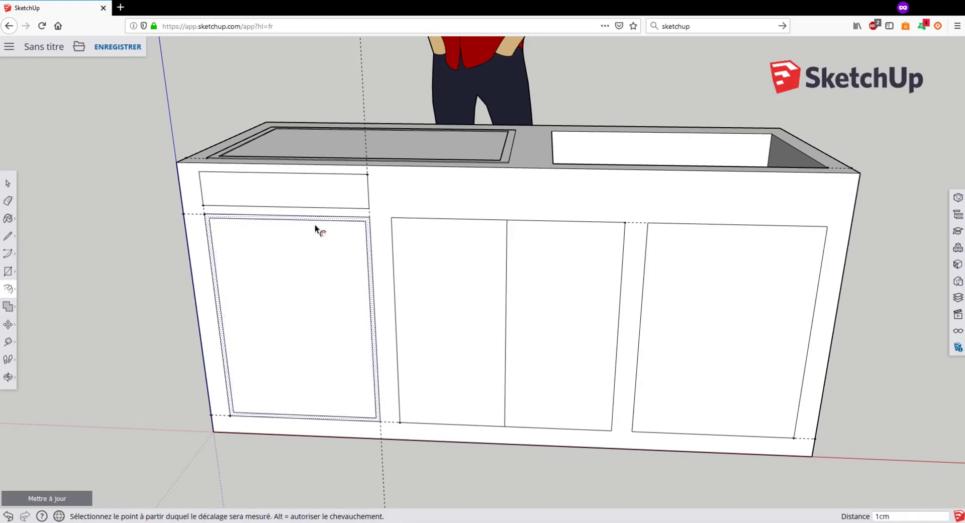
# Step: Offset the outlines of both central panels inward by 1 cm
pyautogui.click(413, 242)
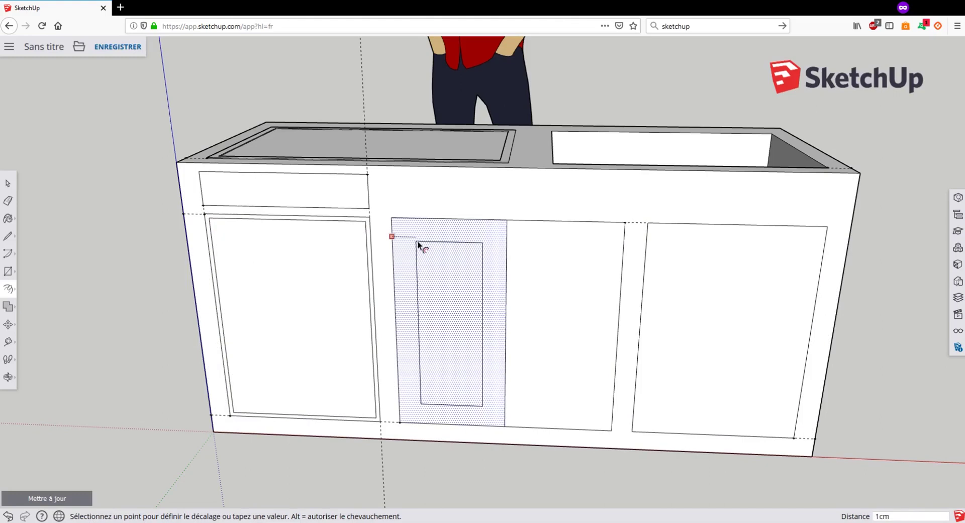
pyautogui.press('Return')
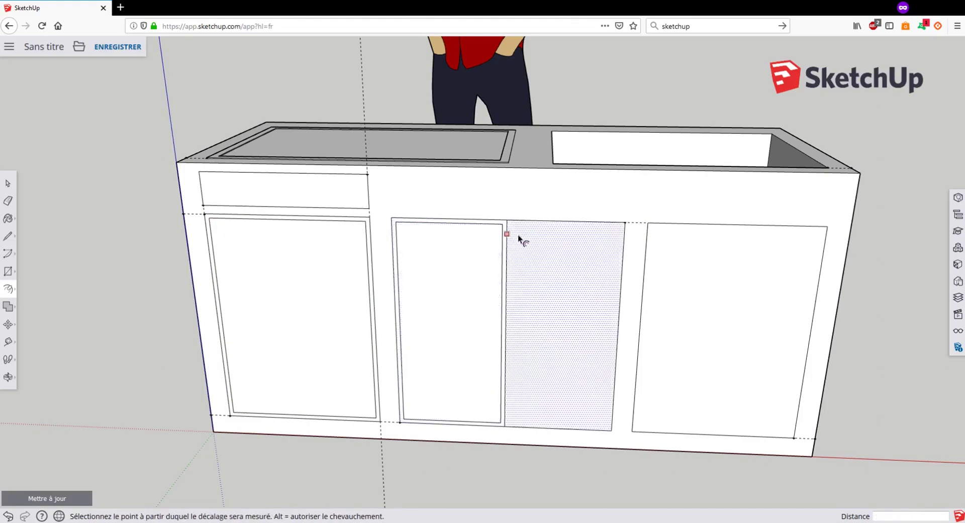
pyautogui.click(520, 236)
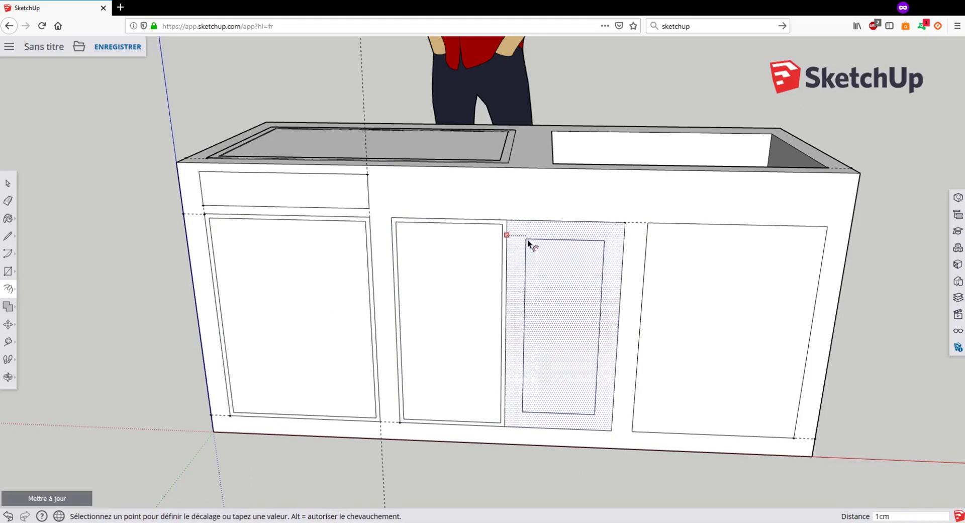
pyautogui.press('Return')
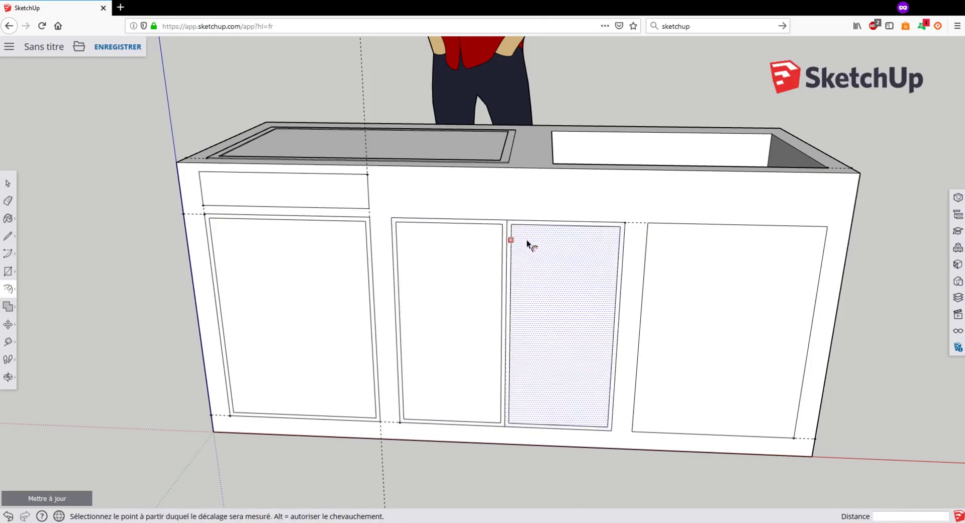
# Step: Offset the outline of the door farthest from the origin inward by 1 cm
pyautogui.click(668, 239)
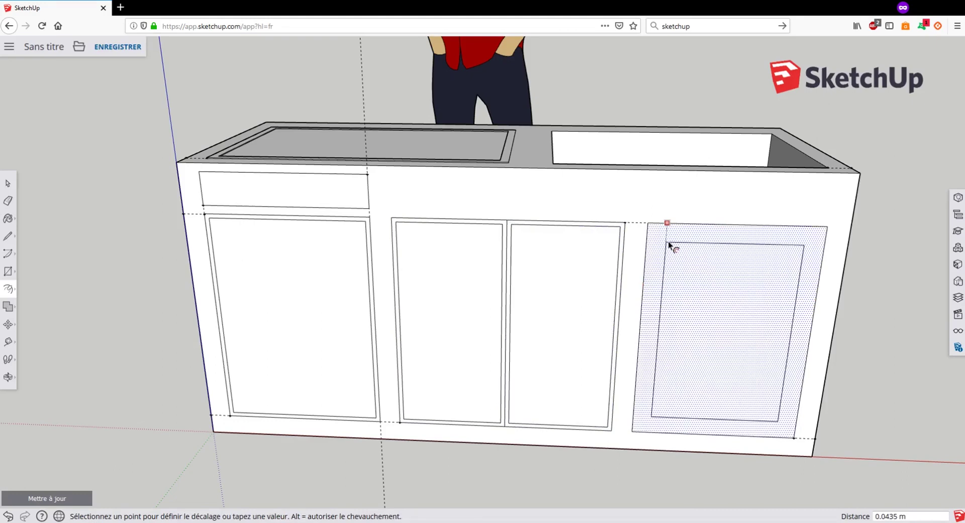
pyautogui.click(669, 243)
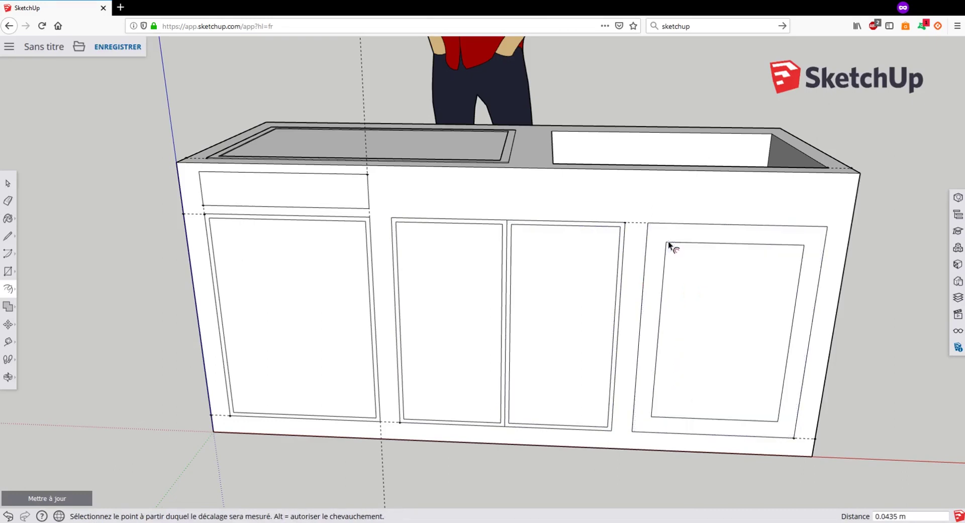
pyautogui.write('1cm')
pyautogui.press('Return')
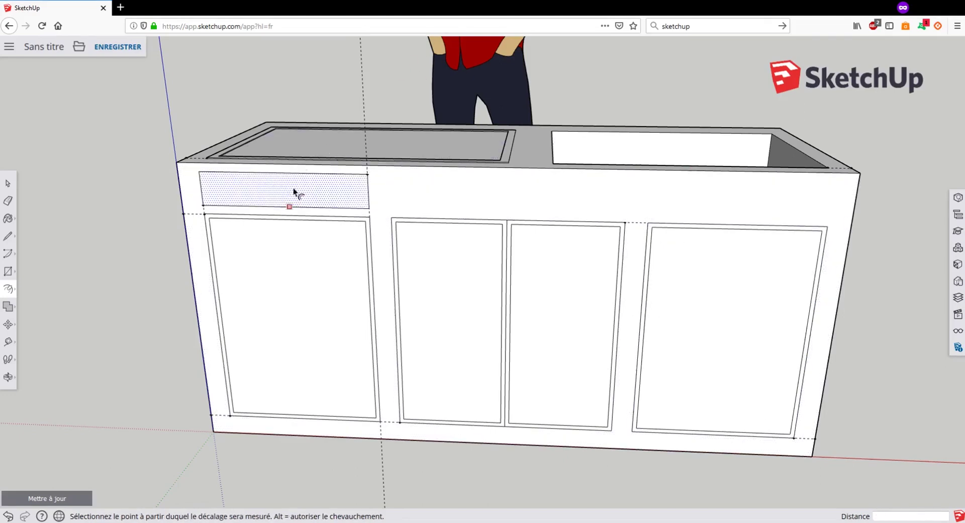
# Step: Offset the drawer rectangle's outline inward by 1 cm
pyautogui.click(250, 182)
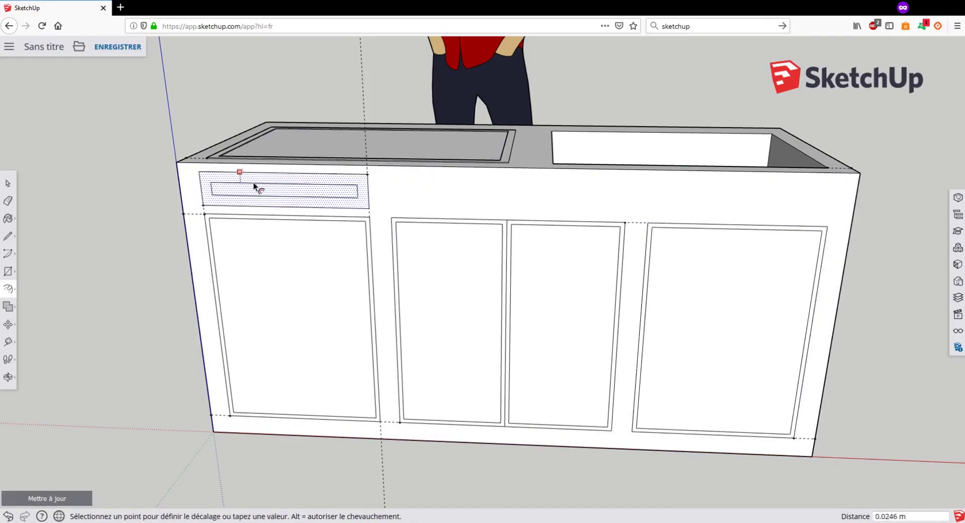
pyautogui.write('1cm')
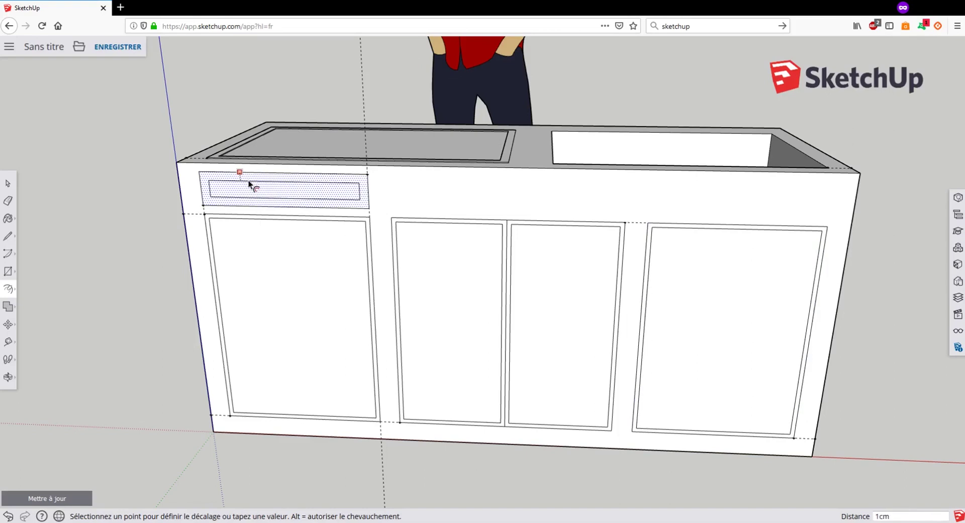
pyautogui.press('Return')
pyautogui.scroll(1, 248, 180)
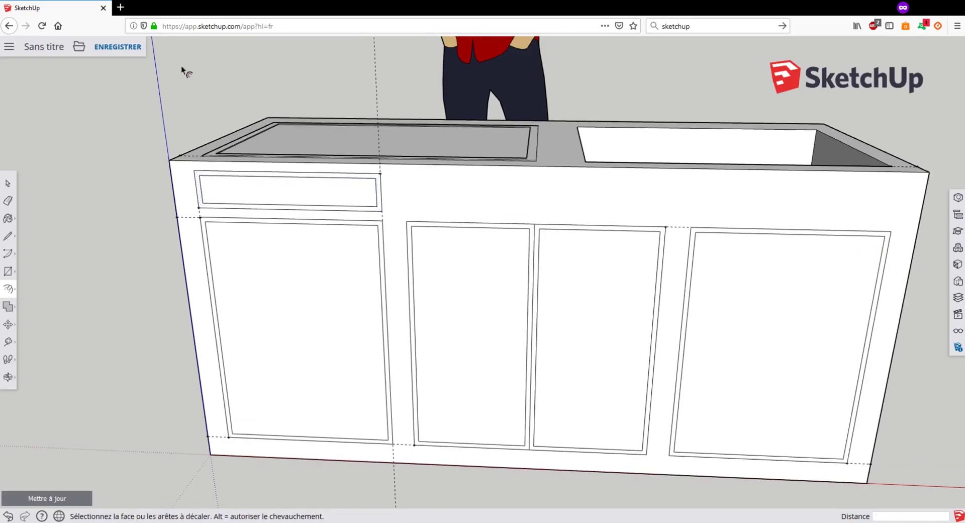
pyautogui.moveTo(257, 255); pyautogui.dragTo(282, 248, button='middle')
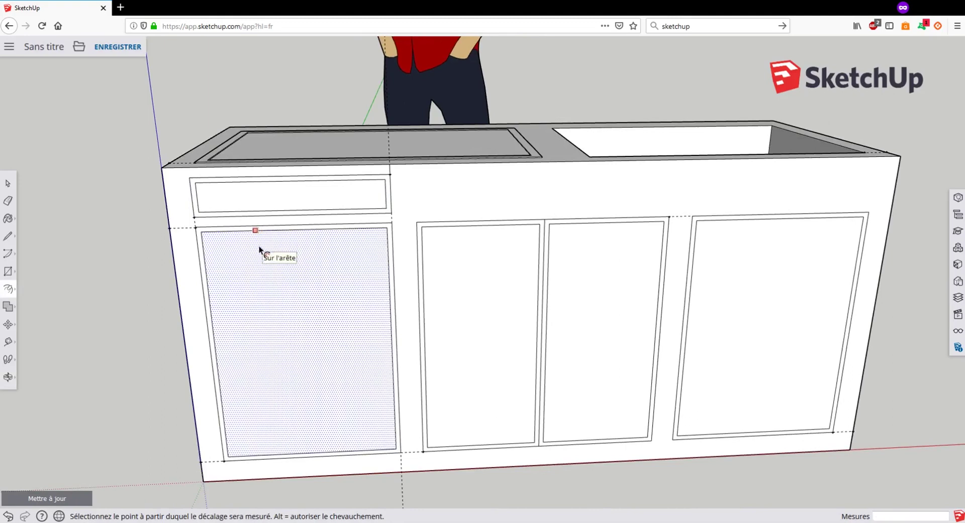
# Step: Offset the inner outline of the door below the drawer inward by 2.5 cm
pyautogui.click(258, 246)
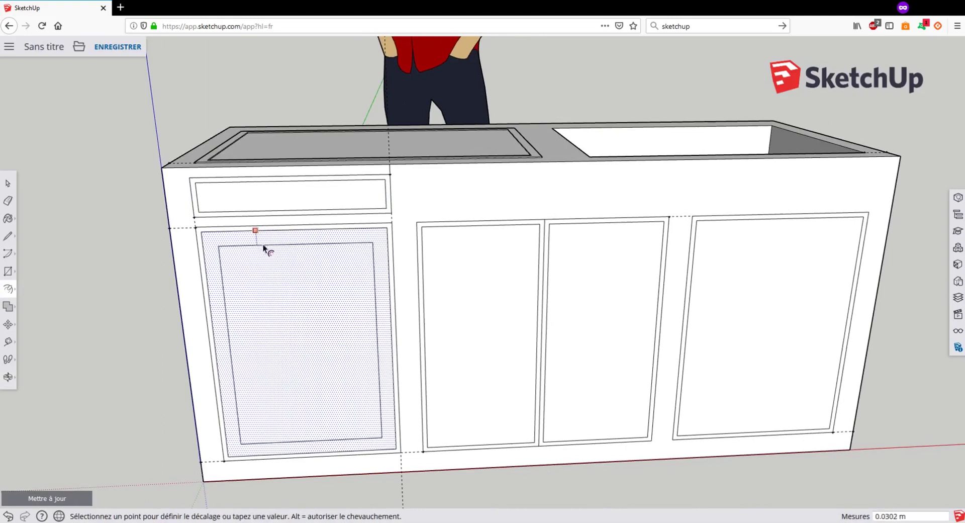
pyautogui.write('2c')
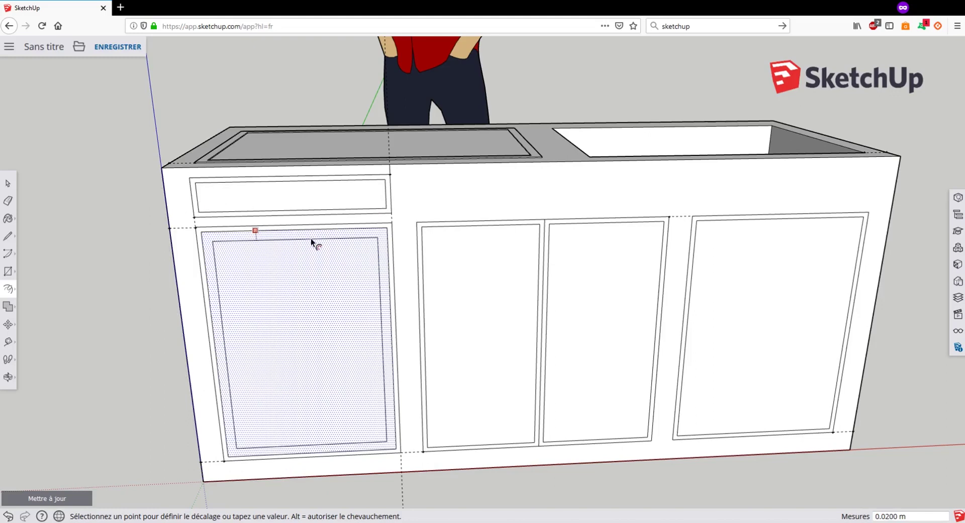
pyautogui.write('2.5cm')
pyautogui.press('Return')
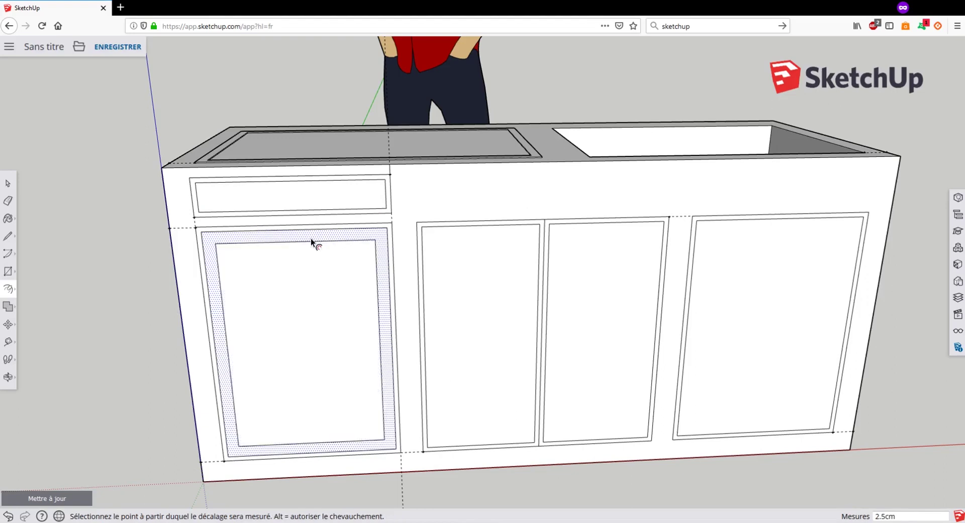
# Step: Offset the inner outlines of both central doors inward by 2.5 cm
pyautogui.click(449, 253)
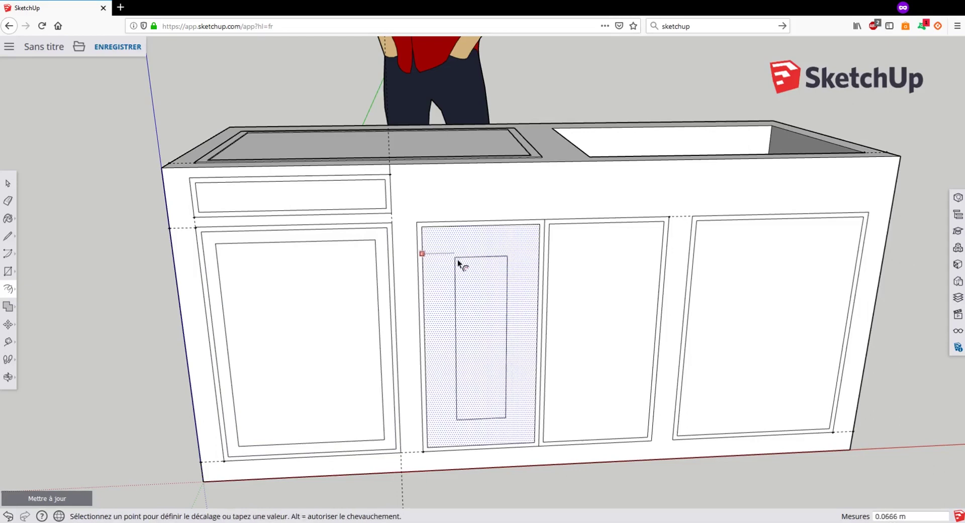
pyautogui.write('2.5cm')
pyautogui.press('Return')
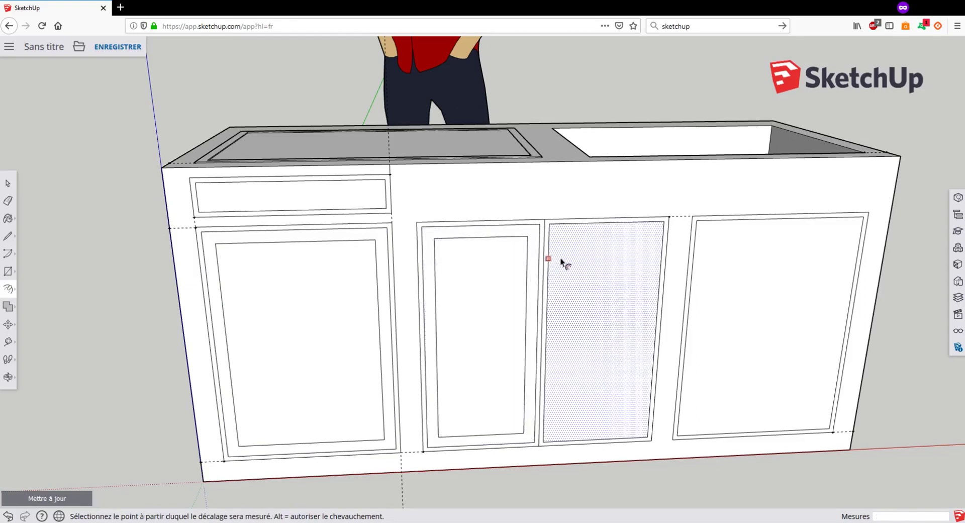
pyautogui.click(572, 253)
pyautogui.write('2.5cm')
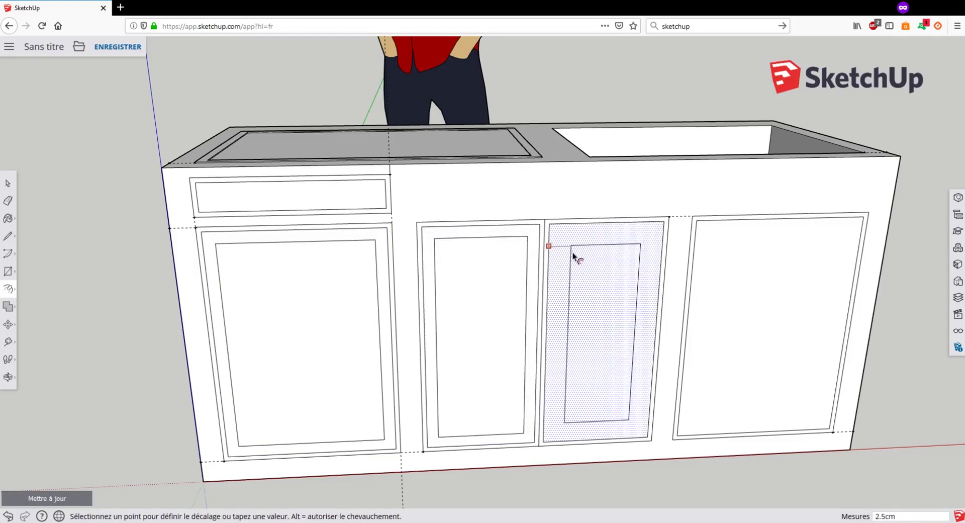
pyautogui.press('Return')
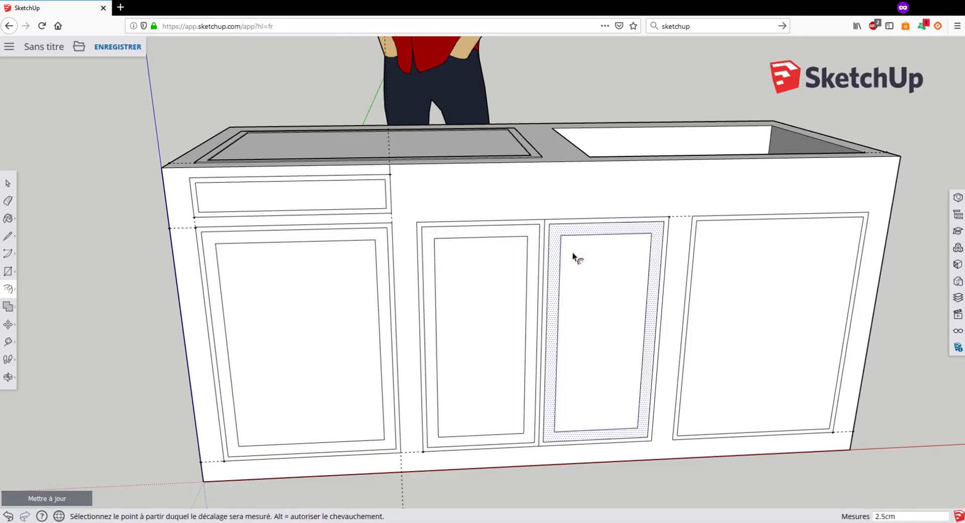
# Step: Offset the inner outlines of the door farthest from the origin and of the drawer inward by 2.5 cm
pyautogui.click(724, 246)
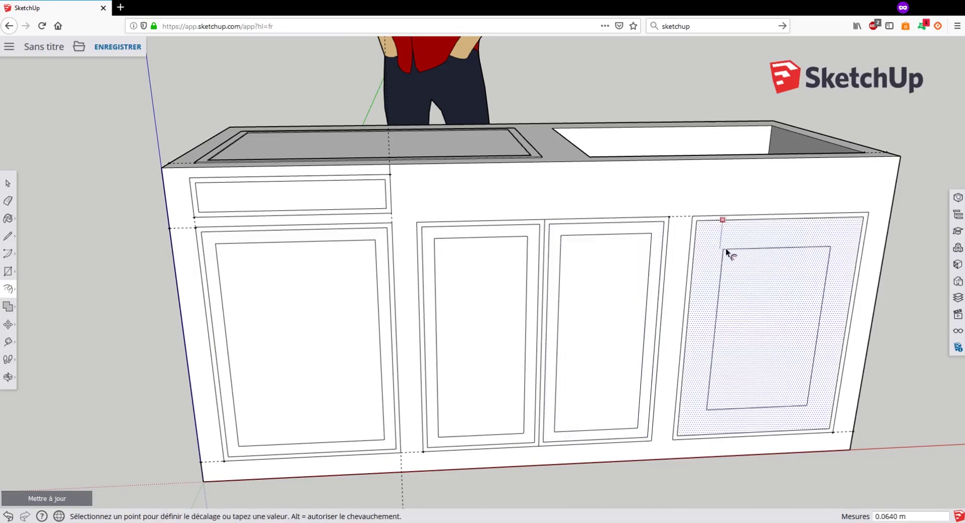
pyautogui.write('2.5cm')
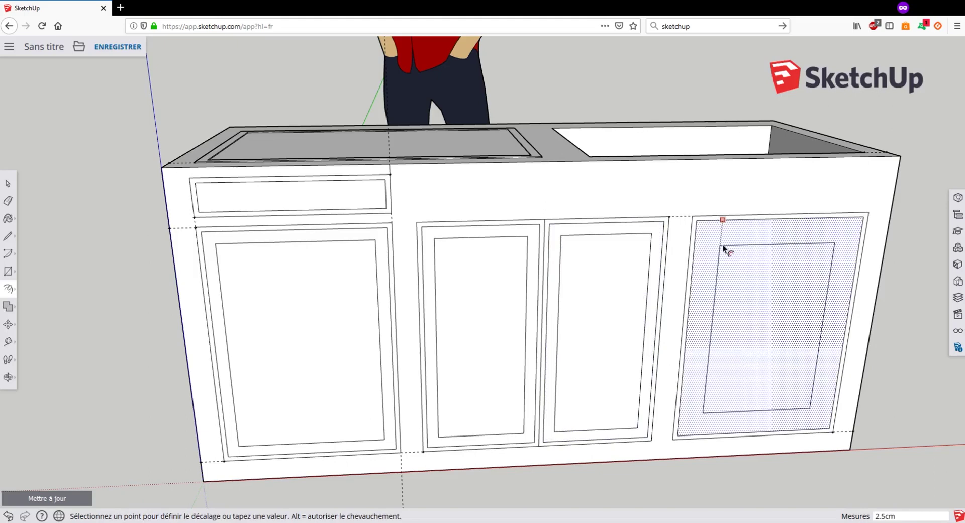
pyautogui.press('Return')
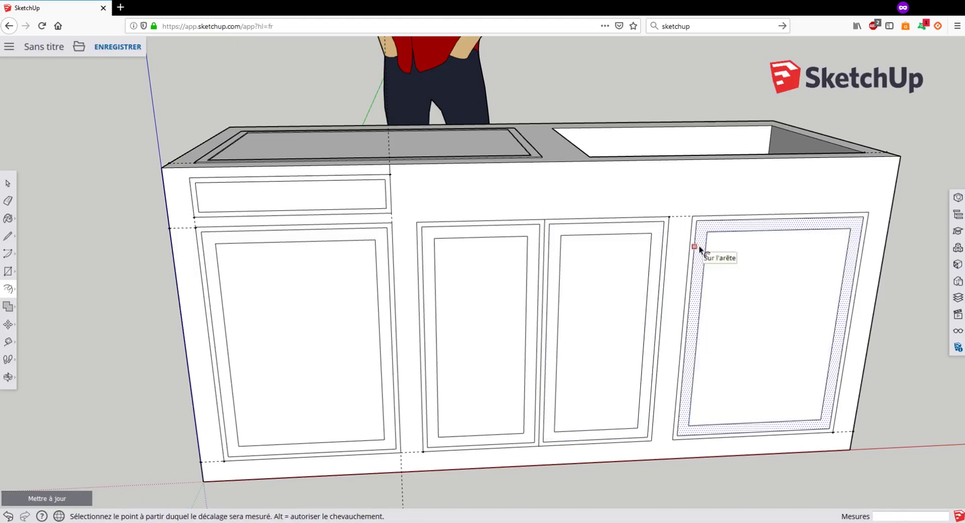
pyautogui.click(254, 192)
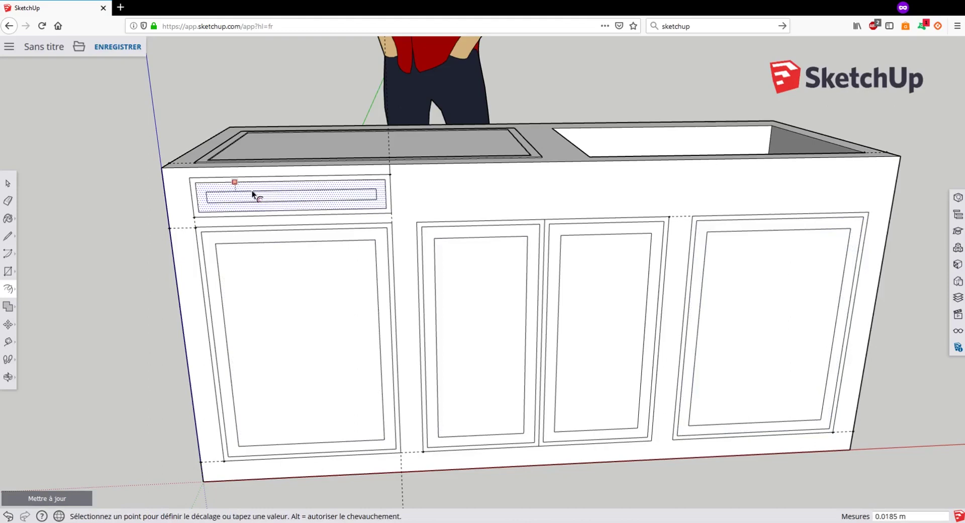
pyautogui.write('2.5cm')
pyautogui.press('Return')
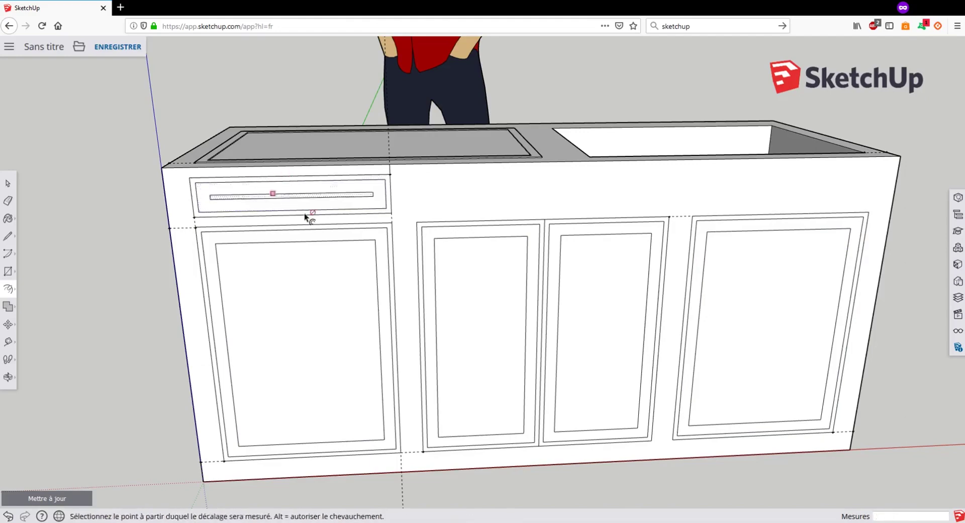
# Step: Push/Pull the drawer's outer frame outward by 1 cm
pyautogui.moveTo(197, 274); pyautogui.dragTo(231, 269, button='middle')
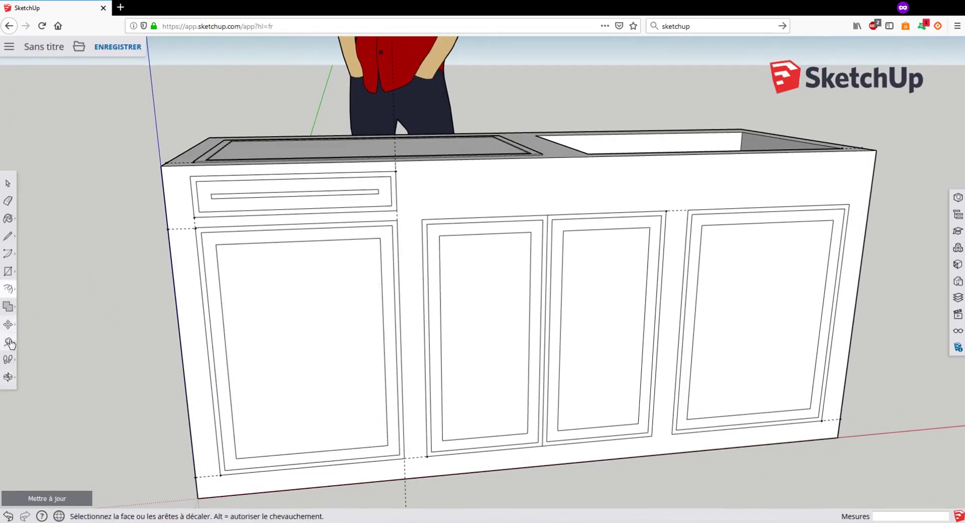
pyautogui.click(10, 289)
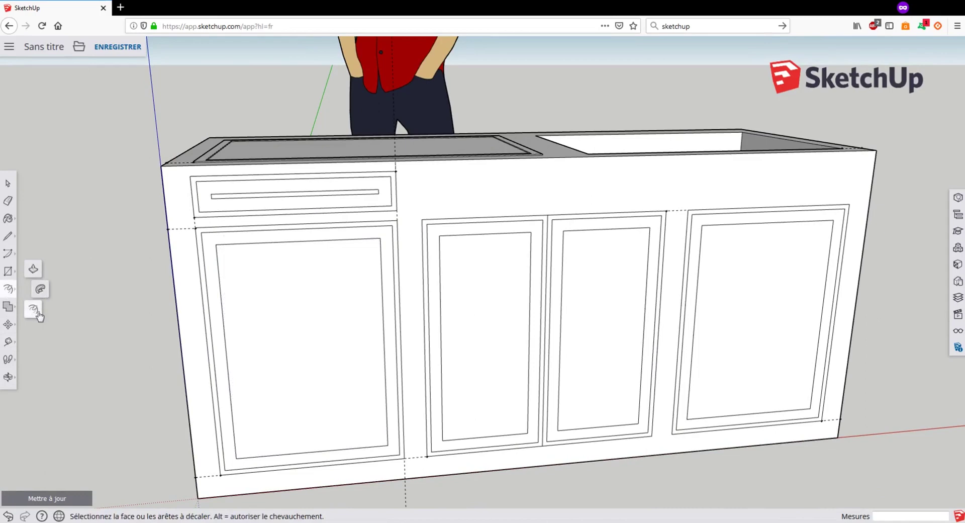
pyautogui.click(34, 270)
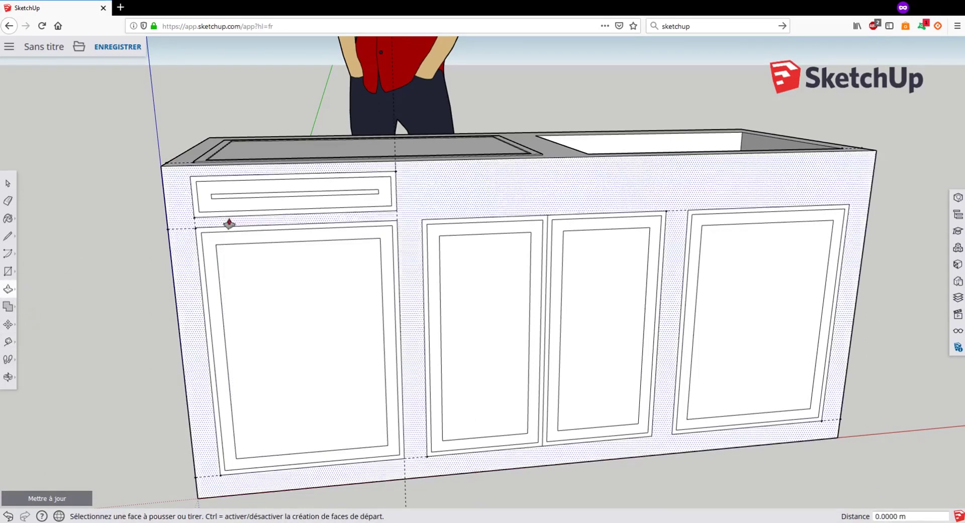
pyautogui.moveTo(194, 203); pyautogui.dragTo(384, 216, button='middle')
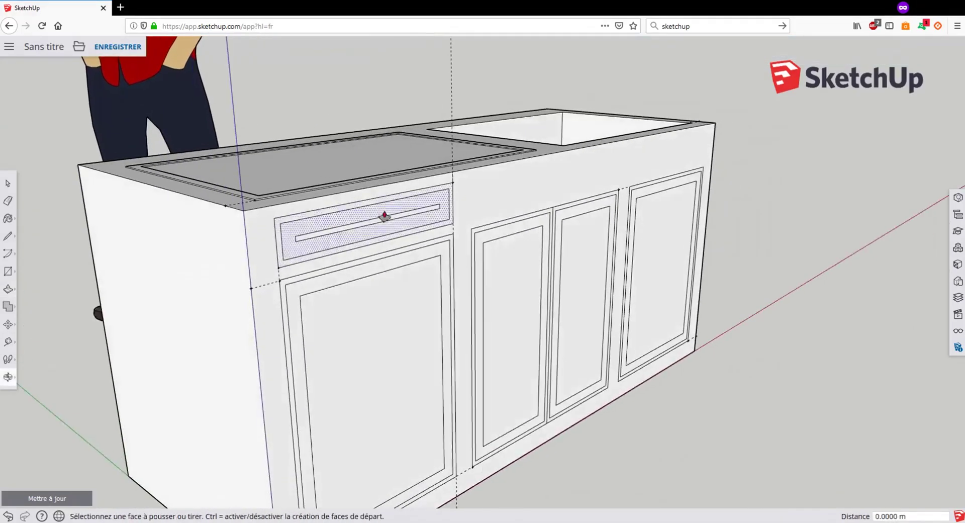
pyautogui.click(300, 217)
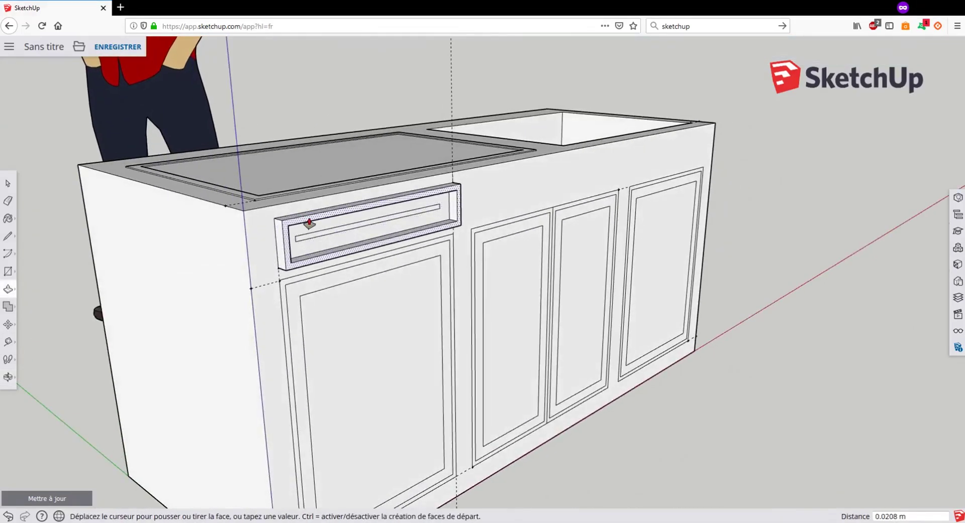
pyautogui.write('1cm')
pyautogui.press('Return')
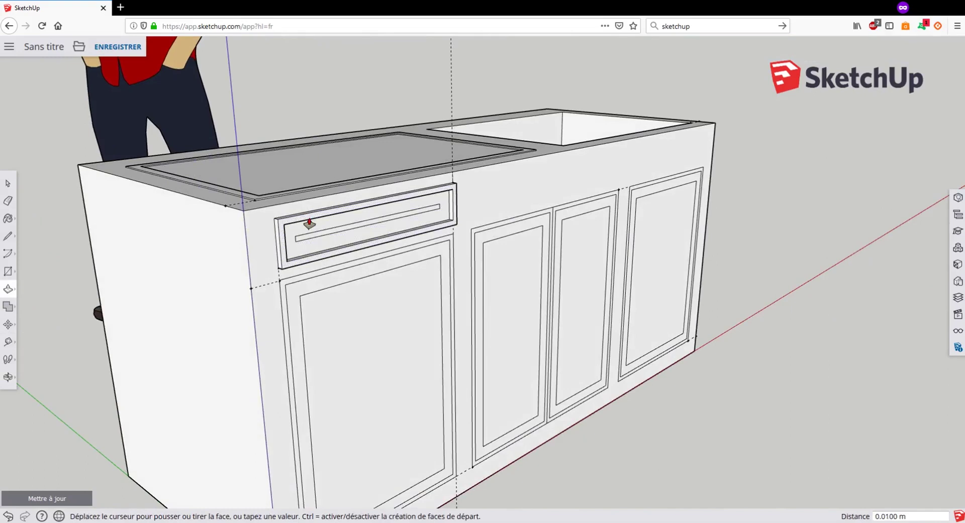
# Step: Push/Pull the outer frame of the door below the drawer outward by 1 cm
pyautogui.click(290, 307)
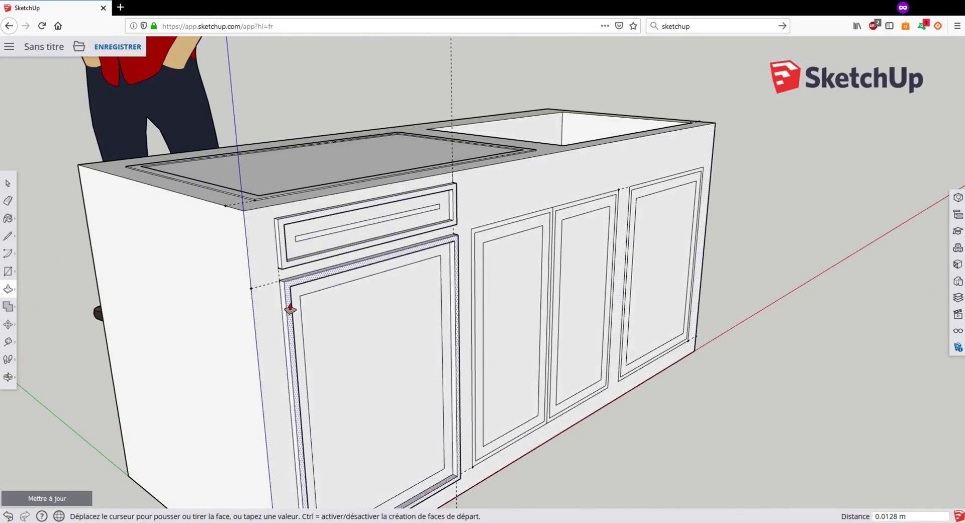
pyautogui.write('1cm')
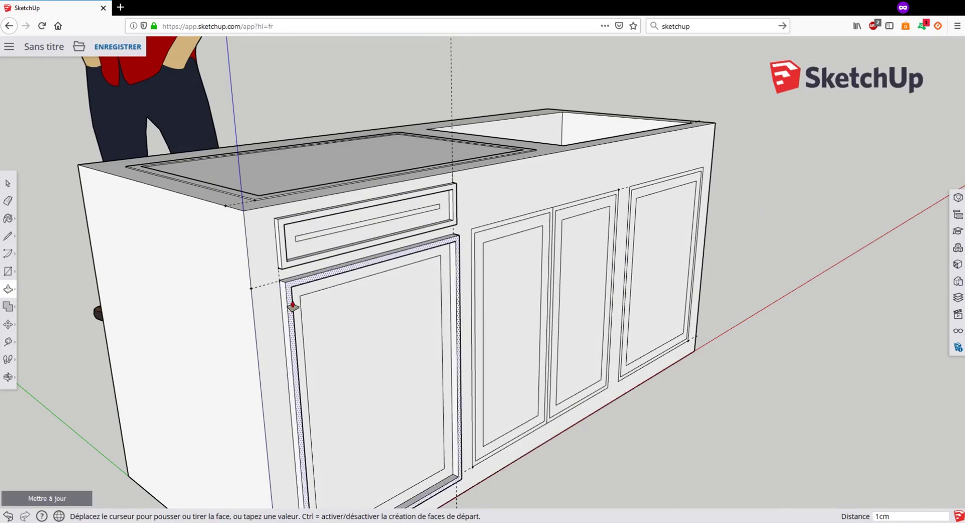
pyautogui.press('Return')
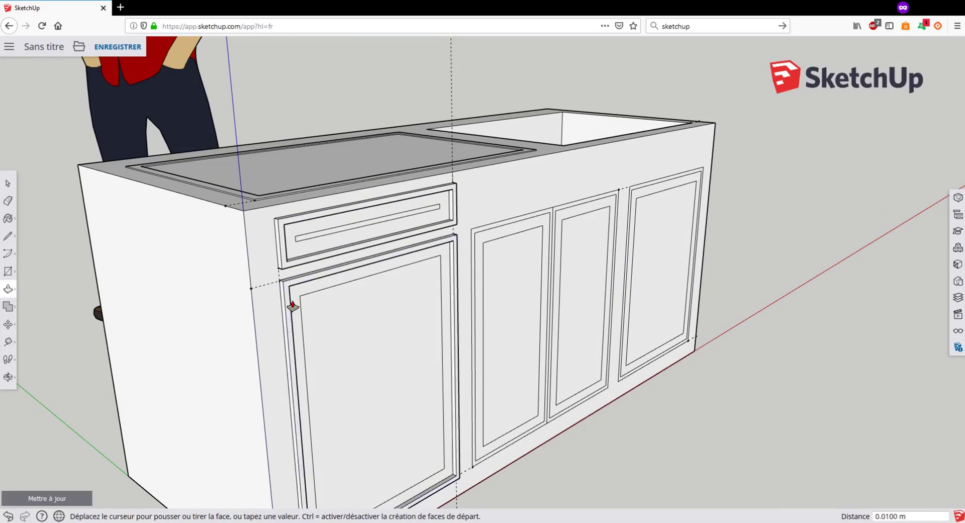
# Step: Extrude the outer frames of both central doors and the farthest door outward 1 cm, matching each to its neighbouring raised frame
pyautogui.click(477, 242)
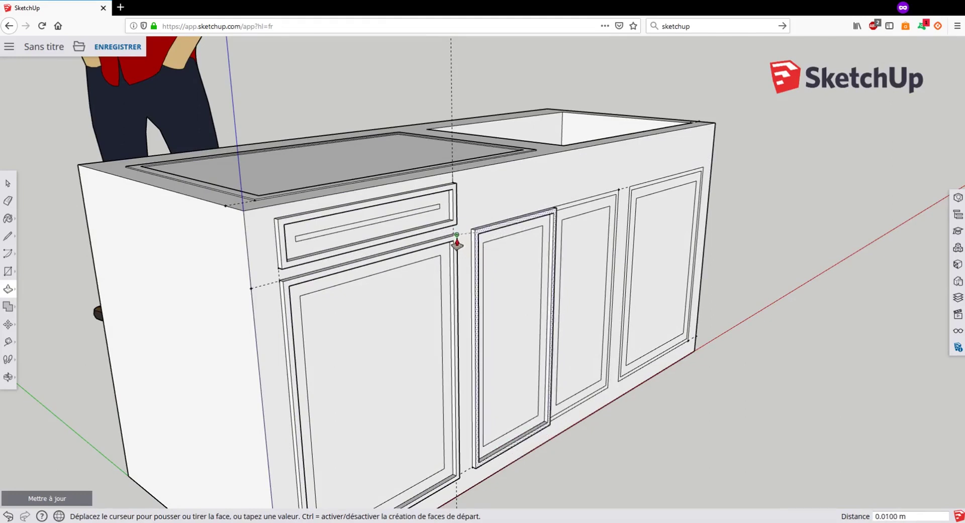
pyautogui.click(457, 245)
pyautogui.scroll(2, 471, 242)
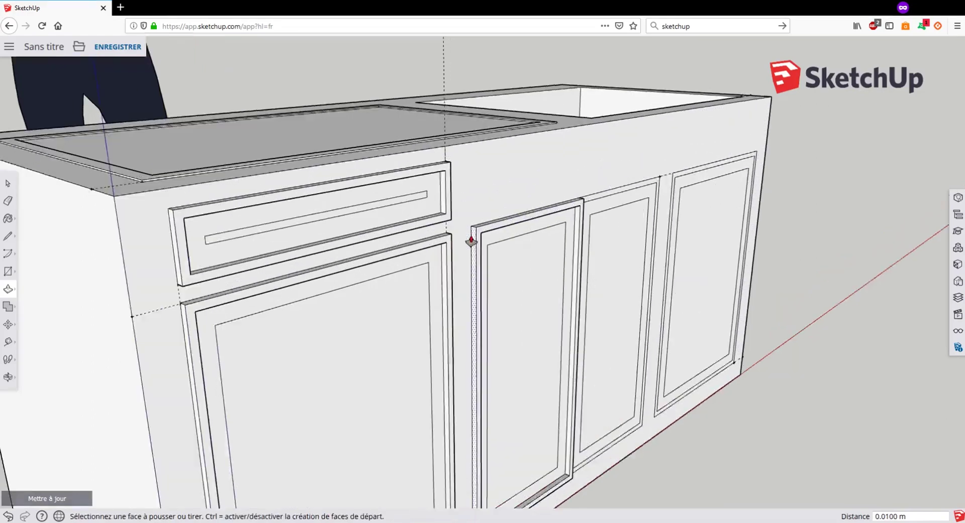
pyautogui.moveTo(471, 242); pyautogui.dragTo(425, 267, button='middle')
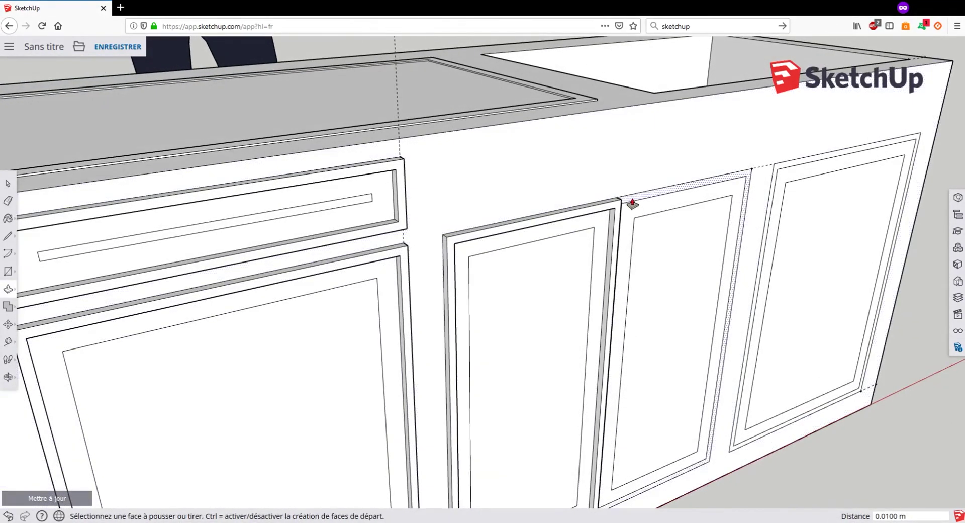
pyautogui.click(632, 204)
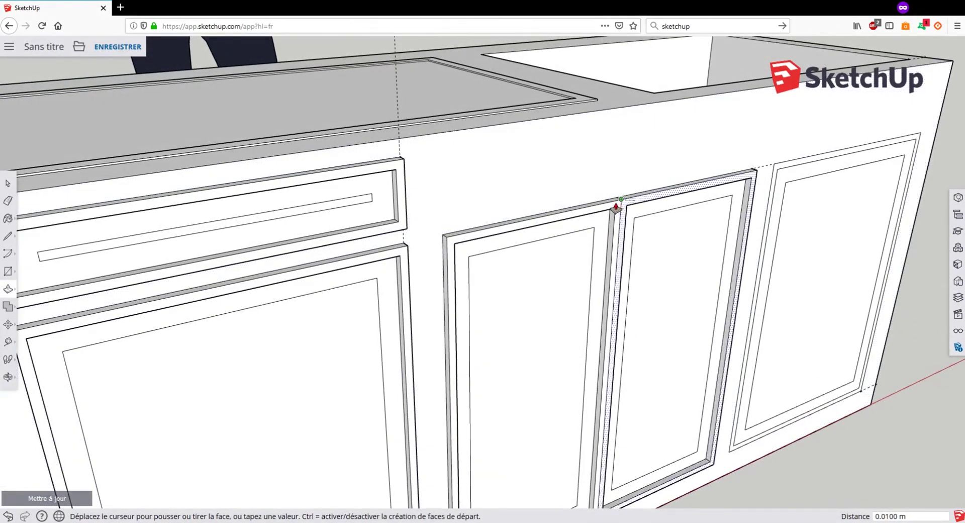
pyautogui.click(616, 207)
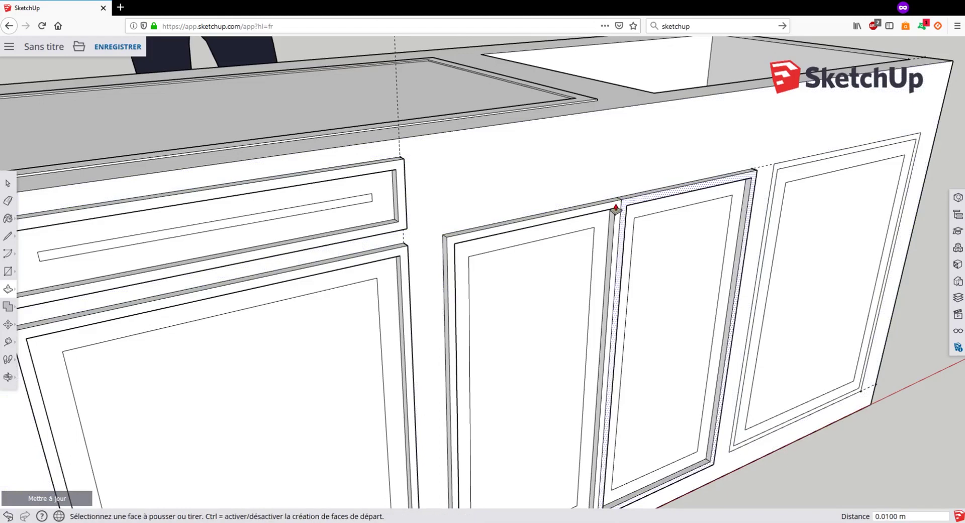
pyautogui.click(757, 180)
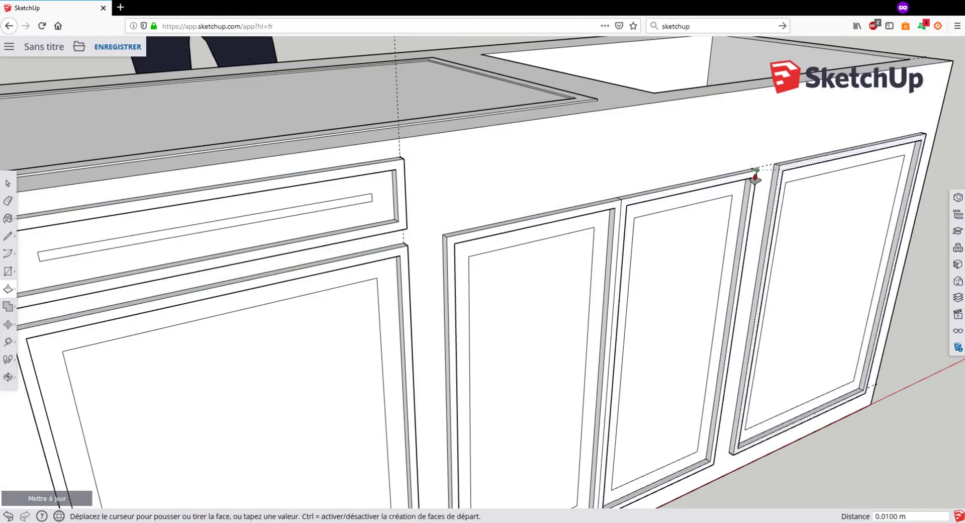
pyautogui.click(756, 180)
# Step: Extrude the narrow central strip of the drawer front outward by 5 mm
pyautogui.scroll(-5, 801, 198)
pyautogui.moveTo(801, 198); pyautogui.dragTo(519, 190, button='middle')
pyautogui.click(524, 191)
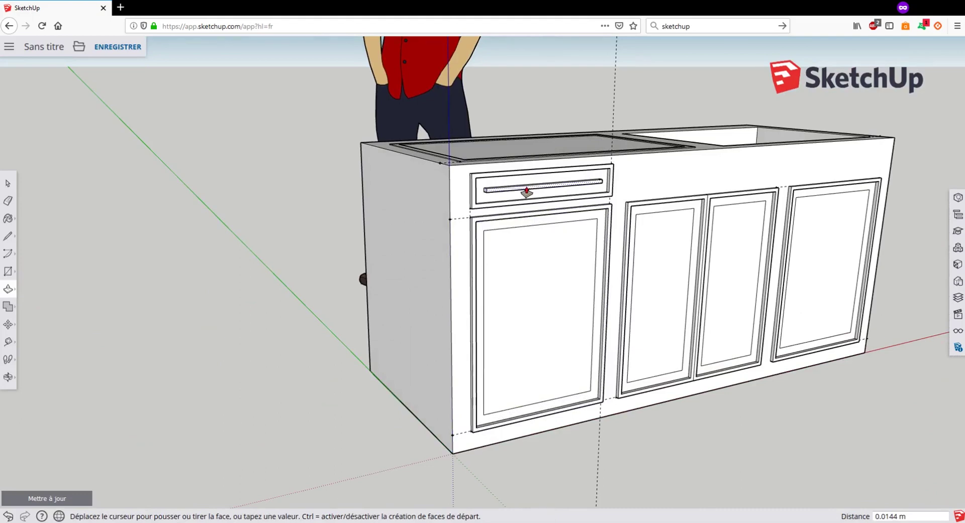
pyautogui.write('5mm')
pyautogui.press('Return')
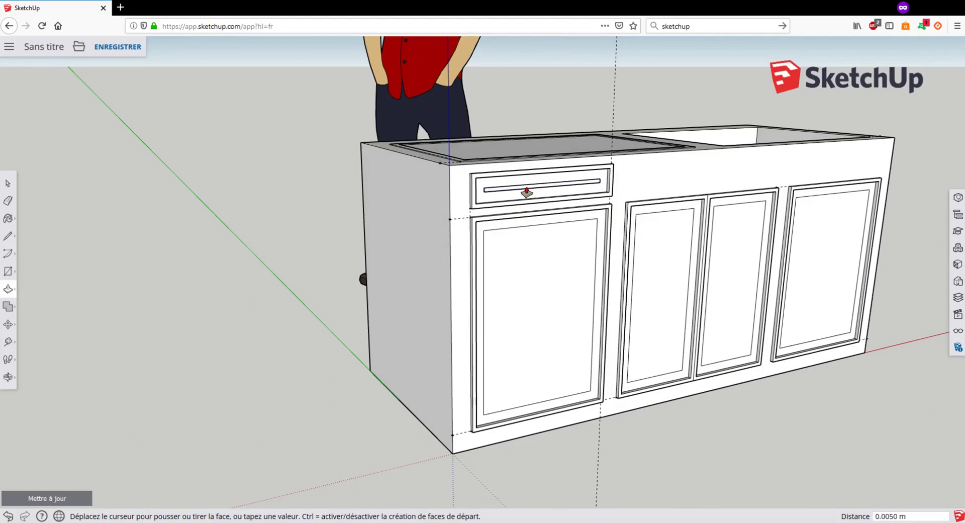
# Step: Extrude the inner panels of all four doors outward by 5 mm, matching the raised drawer strip and each preceding panel
pyautogui.click(515, 240)
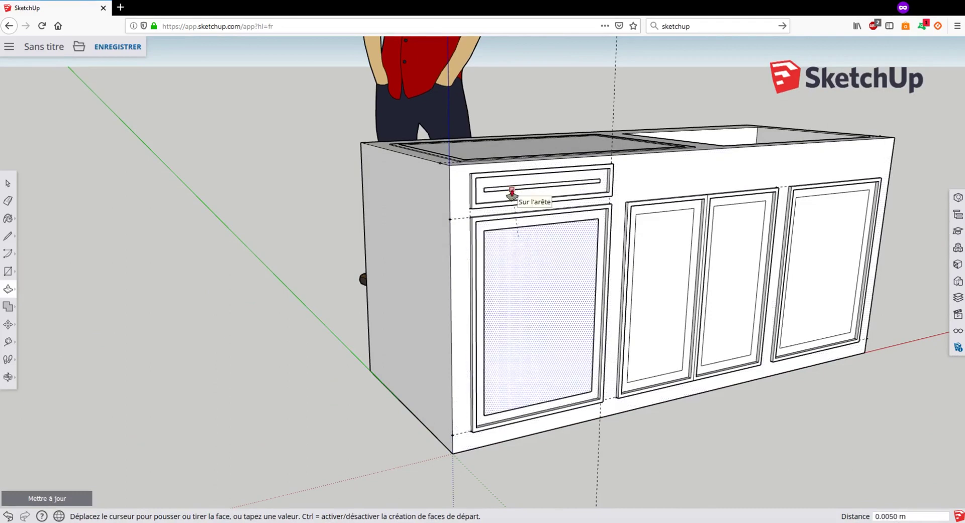
pyautogui.click(511, 193)
pyautogui.click(649, 241)
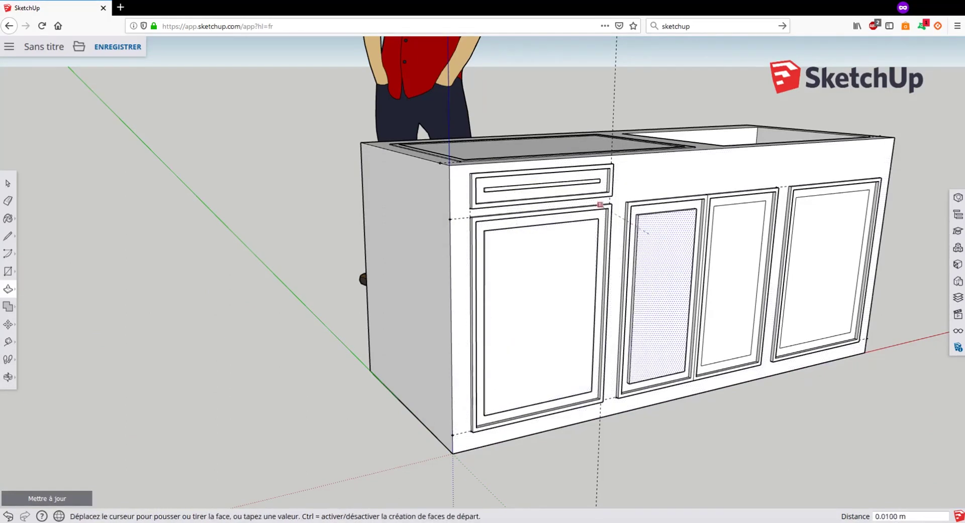
pyautogui.click(592, 240)
pyautogui.click(730, 236)
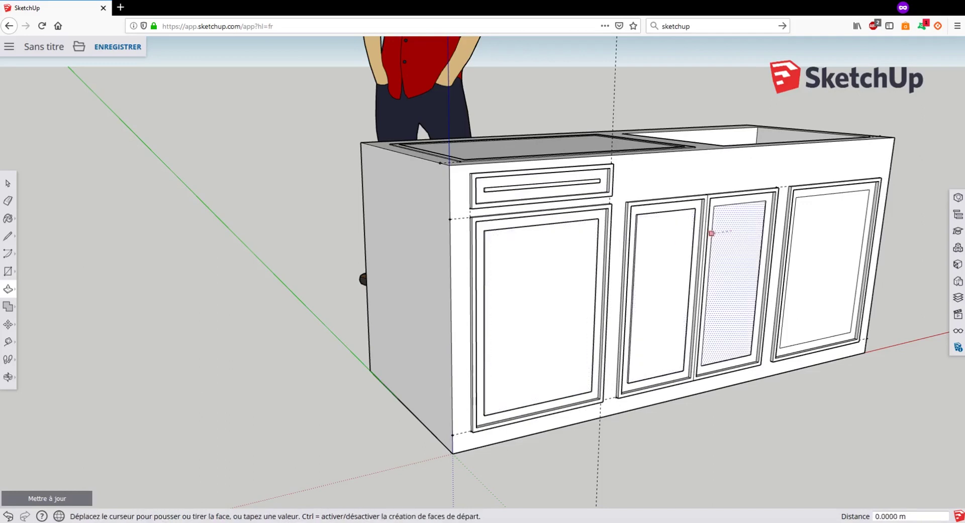
pyautogui.click(665, 236)
pyautogui.click(804, 226)
pyautogui.click(749, 237)
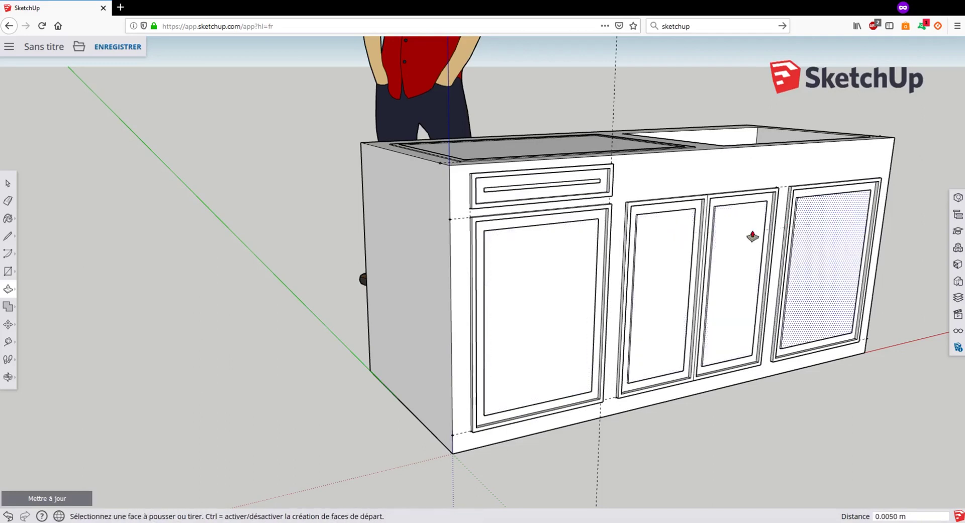
pyautogui.scroll(3, 681, 239)
pyautogui.scroll(5, 556, 222)
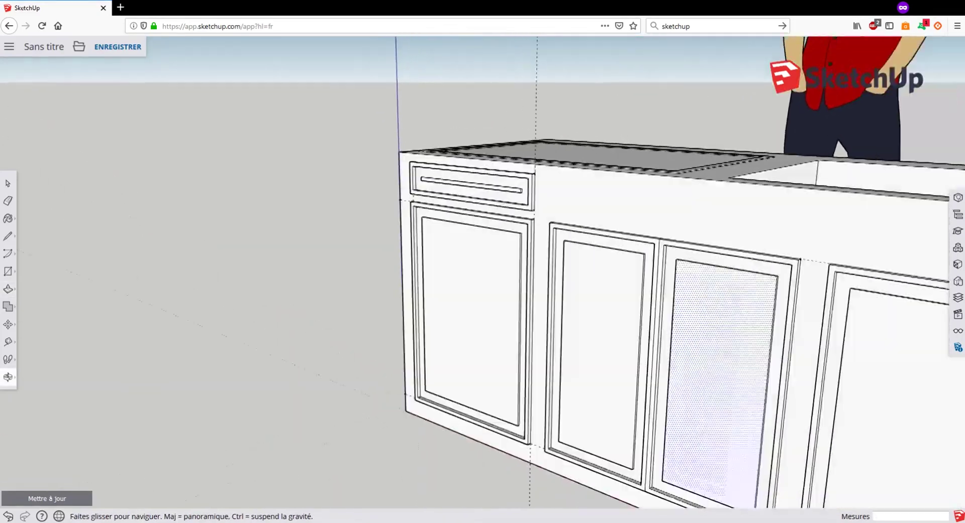
pyautogui.scroll(-3, 461, 222)
pyautogui.moveTo(461, 221); pyautogui.dragTo(670, 232, button='middle')
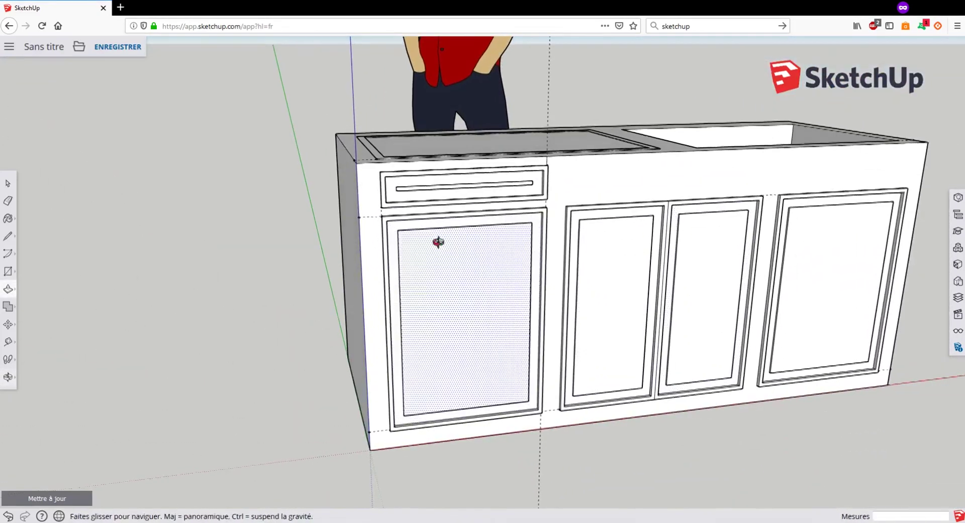
# Step: Draw a 5.5 cm by 0.0088 m rectangle on the raised drawer strip, from the midpoint of its upper edge towards its right end
pyautogui.moveTo(438, 243); pyautogui.dragTo(503, 282, button='middle')
pyautogui.moveTo(503, 241); pyautogui.dragTo(536, 214, button='middle')
pyautogui.moveTo(474, 256); pyautogui.dragTo(609, 313, button='middle')
pyautogui.scroll(3, 535, 229)
pyautogui.scroll(2, 536, 261)
pyautogui.scroll(1, 537, 261)
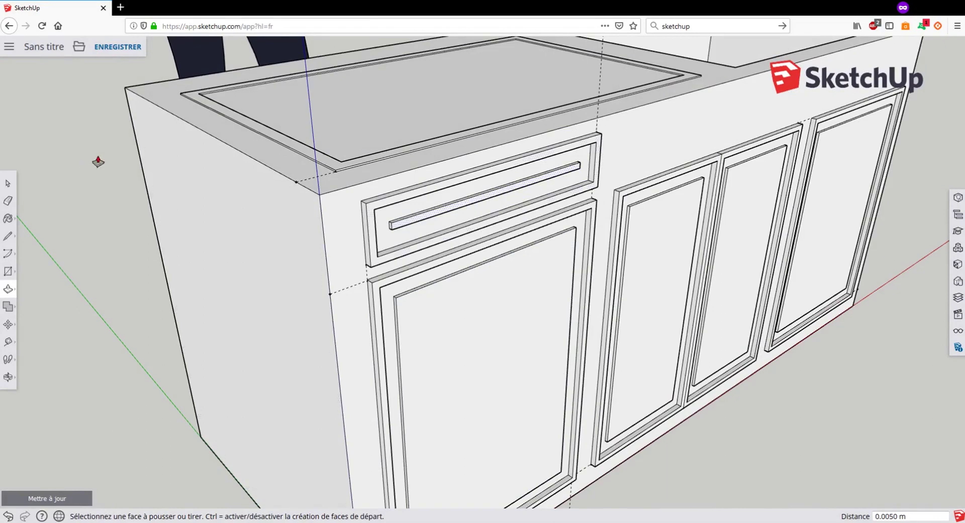
pyautogui.click(8, 272)
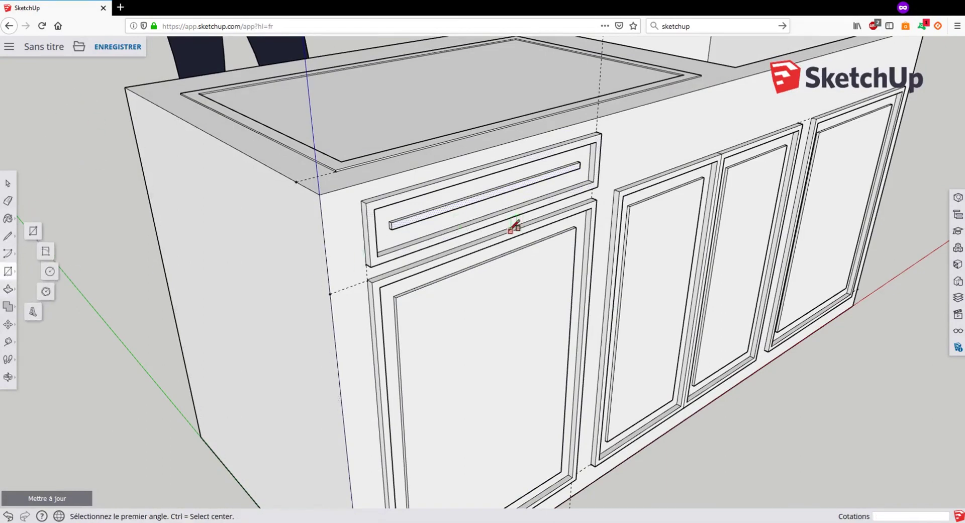
pyautogui.scroll(5, 518, 227)
pyautogui.scroll(5, 408, 175)
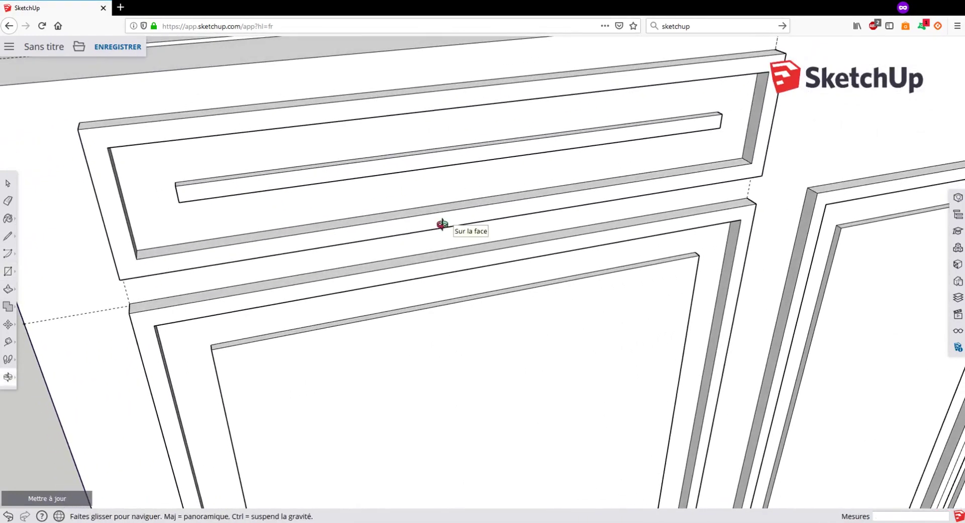
pyautogui.click(478, 145)
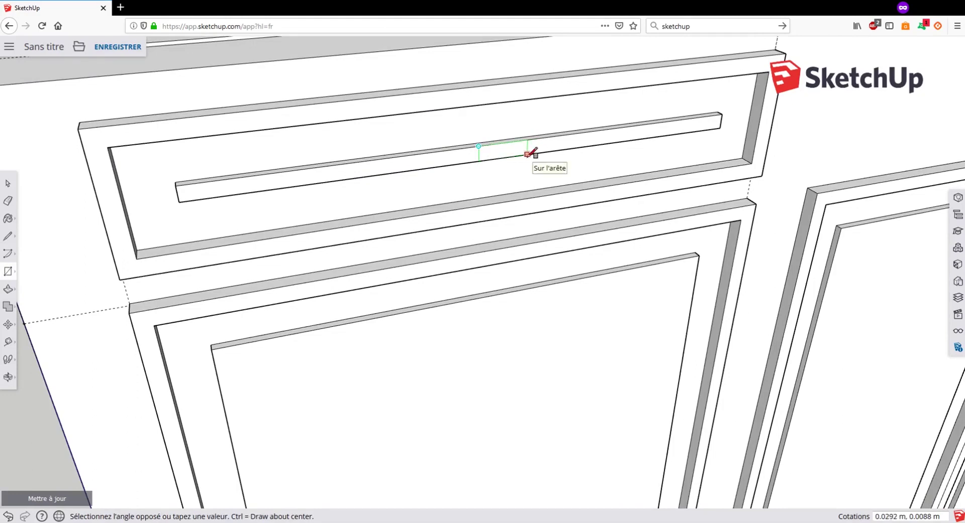
pyautogui.moveTo(532, 152); pyautogui.dragTo(529, 156, button='middle')
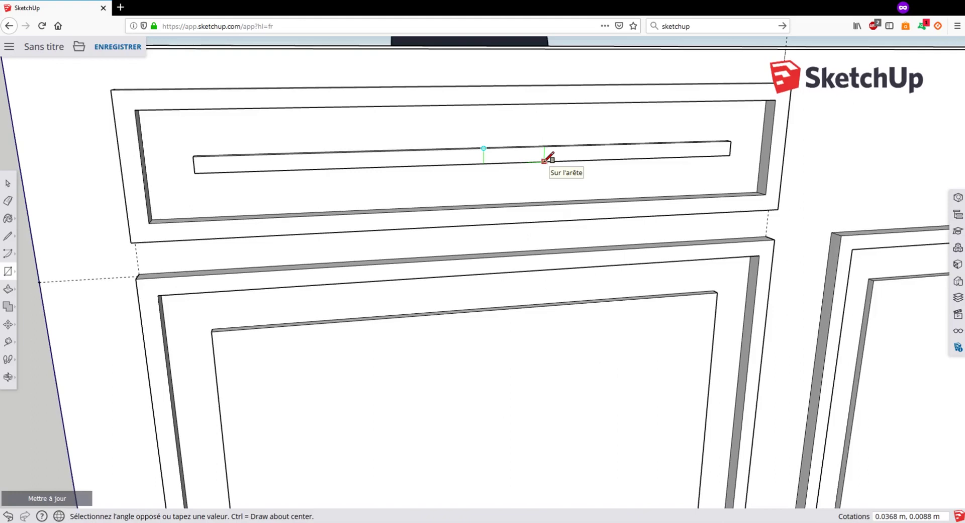
pyautogui.write('5.5cm,0.0088')
pyautogui.press('Return')
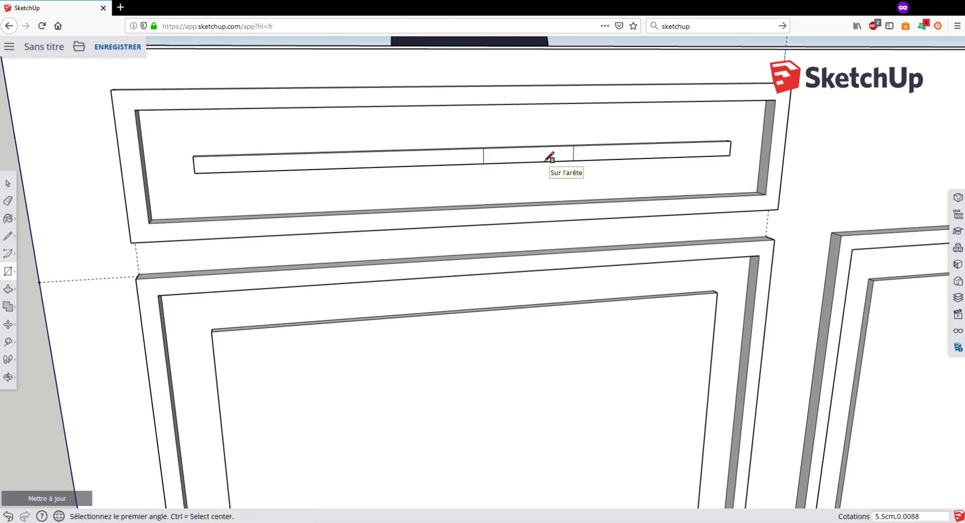
# Step: Draw a matching 5.5 cm by 0.0088 m rectangle from the same strip midpoint towards its left end
pyautogui.click(484, 148)
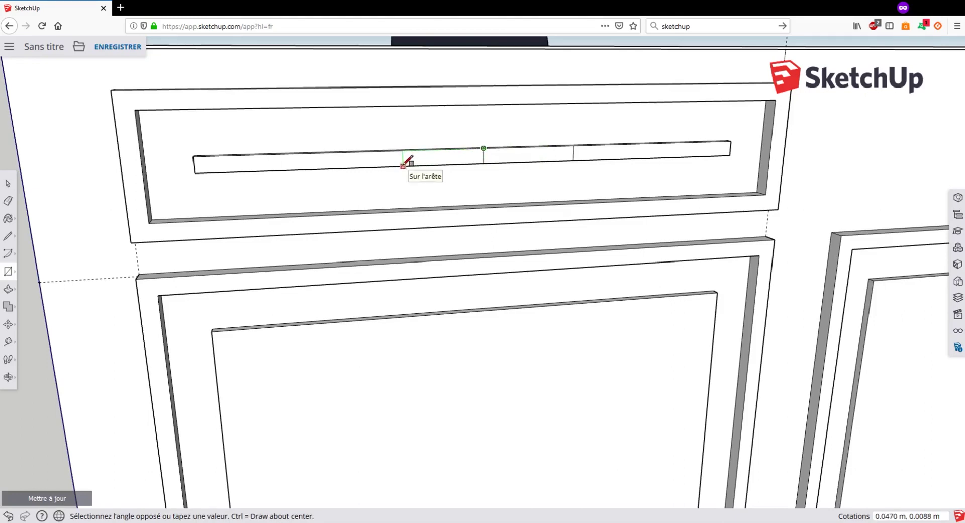
pyautogui.write('5.5cm,0.0088')
pyautogui.press('Return')
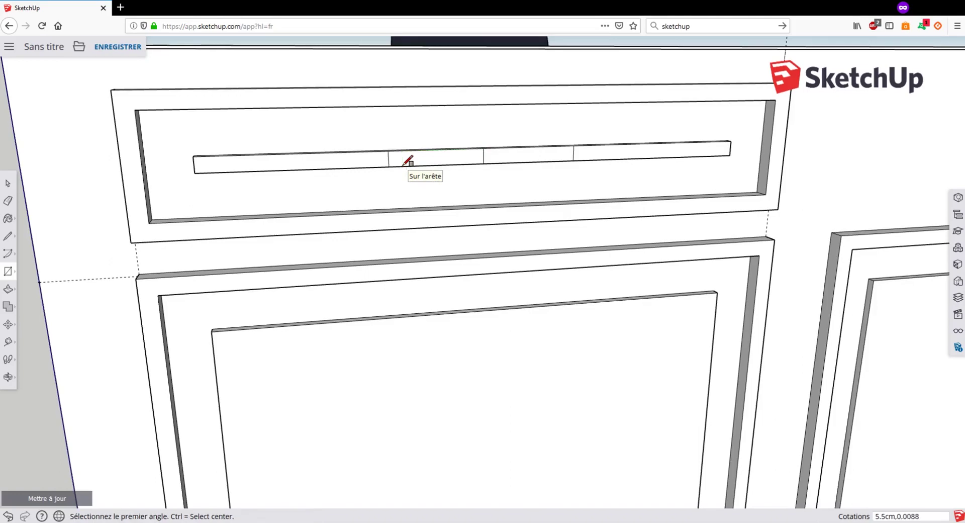
# Step: Erase the dividing line between the two rectangles to merge them into one central segment on the drawer strip
pyautogui.moveTo(502, 166); pyautogui.dragTo(448, 186, button='middle')
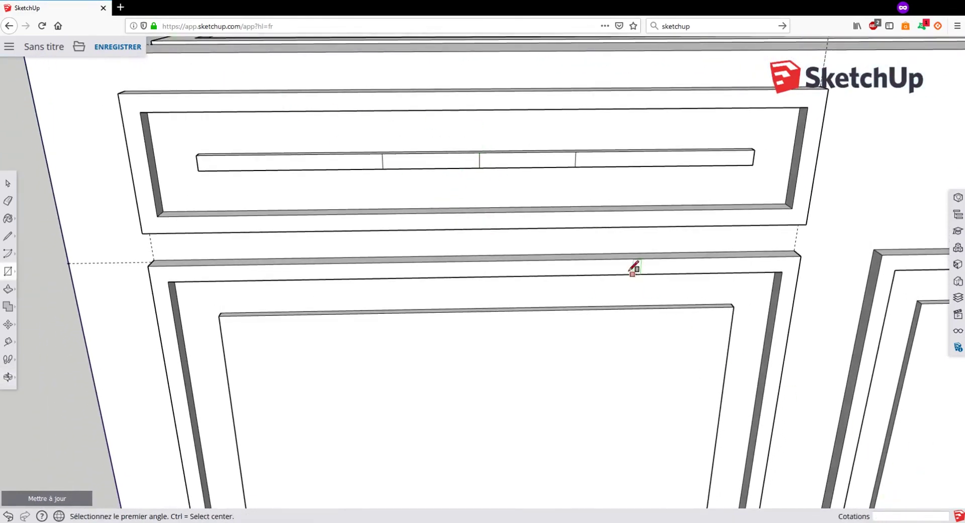
pyautogui.moveTo(556, 166); pyautogui.dragTo(442, 125, button='middle')
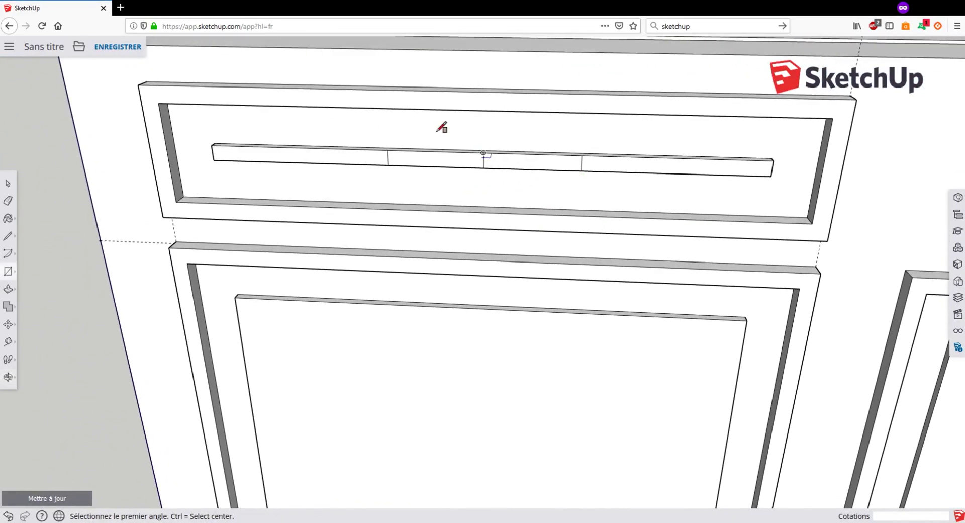
pyautogui.click(8, 201)
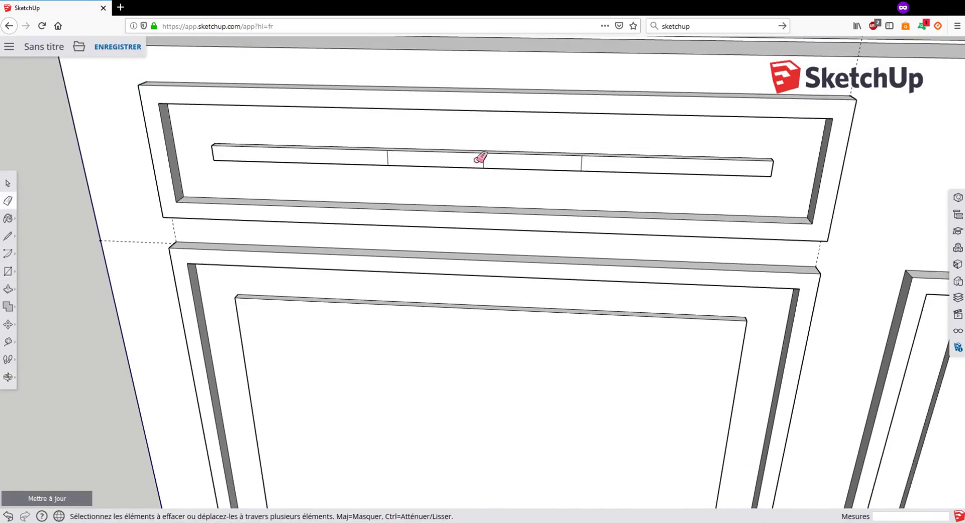
pyautogui.moveTo(476, 170)
pyautogui.mouseDown(button='middle')
pyautogui.moveTo(442, 170)
pyautogui.moveTo(498, 146)
pyautogui.moveTo(466, 160)
pyautogui.moveTo(466, 172)
pyautogui.moveTo(383, 202)
pyautogui.moveTo(471, 175)
pyautogui.mouseUp(button='middle')
pyautogui.scroll(3, 468, 158)
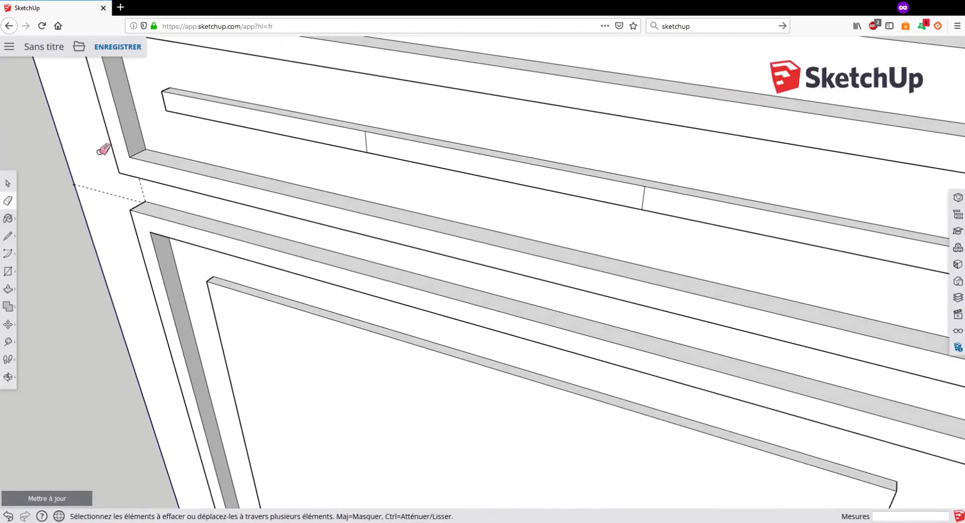
# Step: Try to extrude the central segment of the drawer strip outward by 5 cm
pyautogui.click(8, 289)
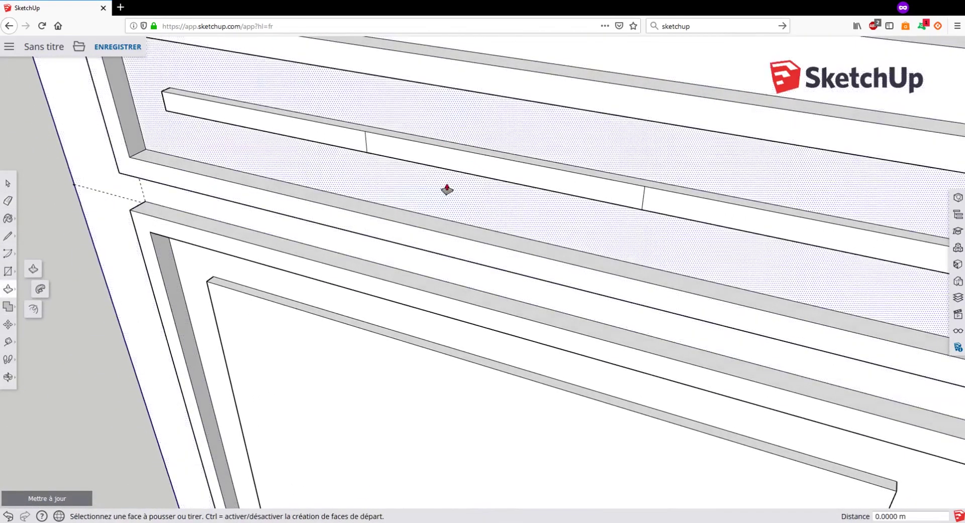
pyautogui.click(502, 171)
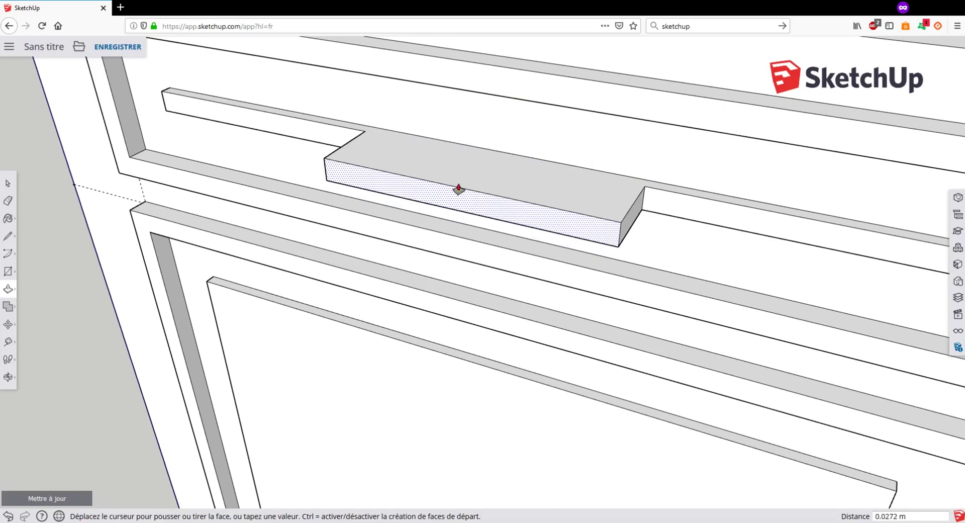
pyautogui.write('5cm')
pyautogui.press('Return')
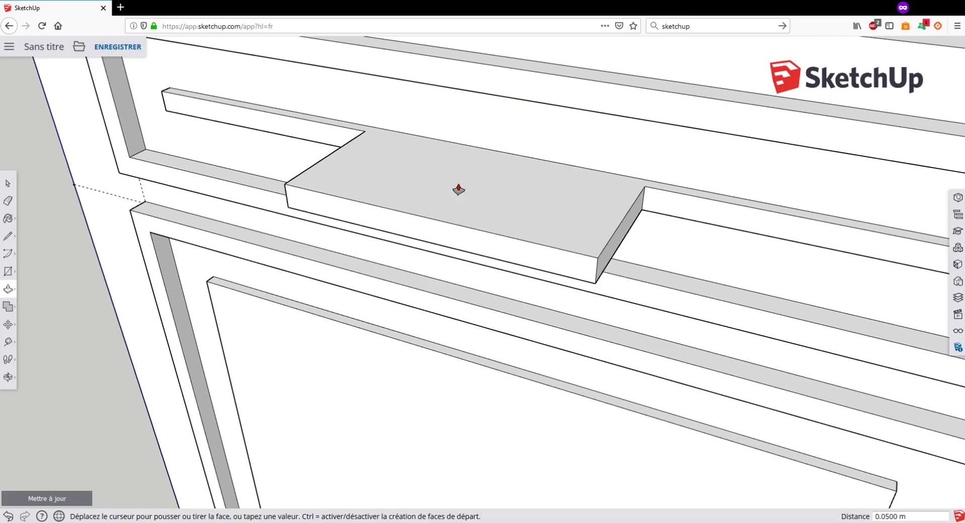
pyautogui.scroll(-5, 459, 190)
pyautogui.moveTo(556, 177); pyautogui.dragTo(611, 233, button='middle')
pyautogui.scroll(-3, 490, 182)
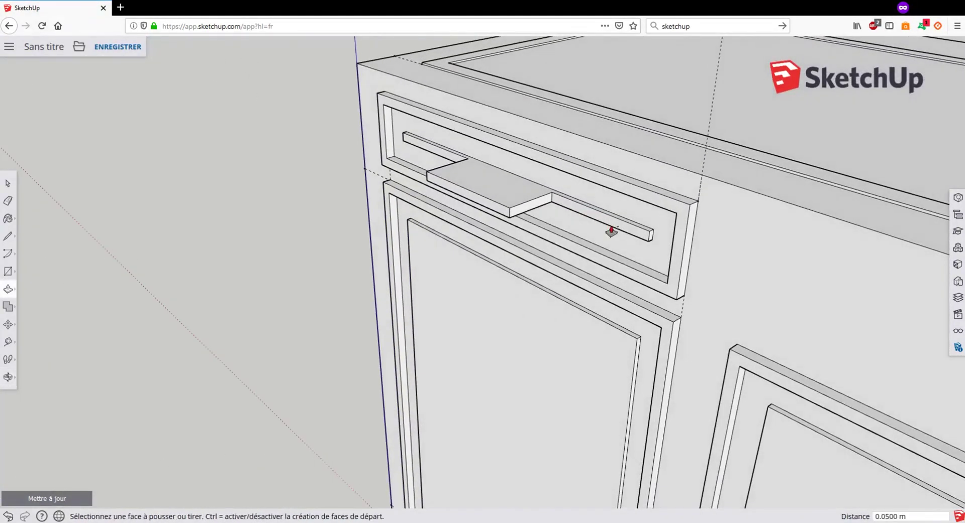
pyautogui.hotkey('ctrl', 'z')
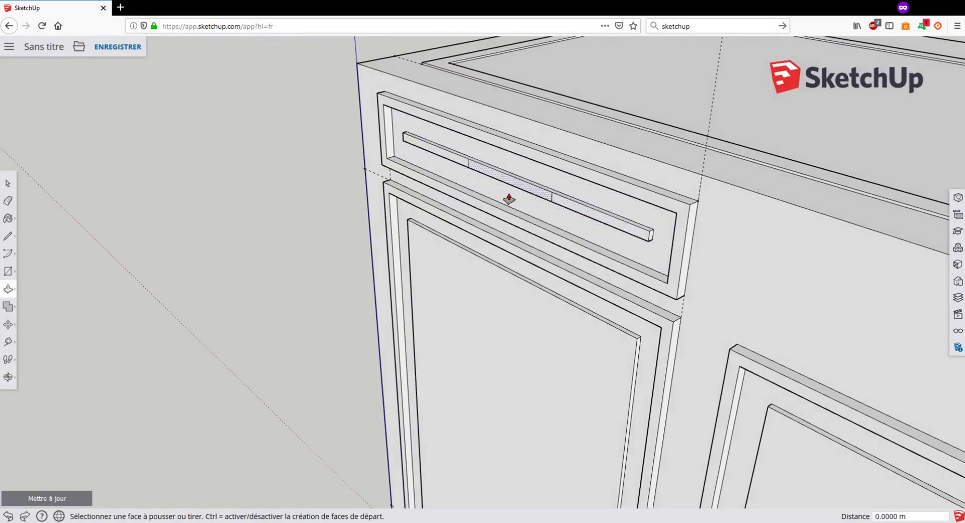
# Step: Extrude the central segment of the drawer strip outward by 4 cm to form the handle block
pyautogui.click(508, 199)
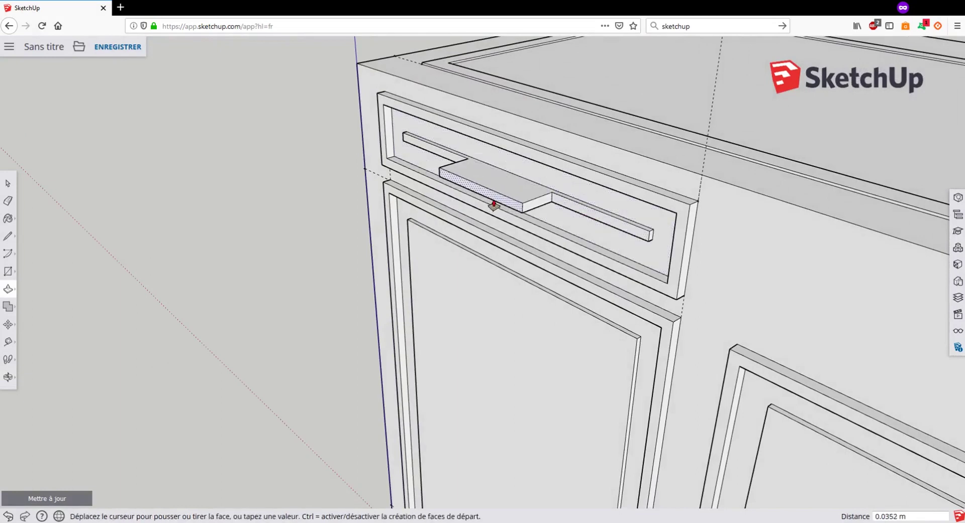
pyautogui.write('4cm')
pyautogui.press('Return')
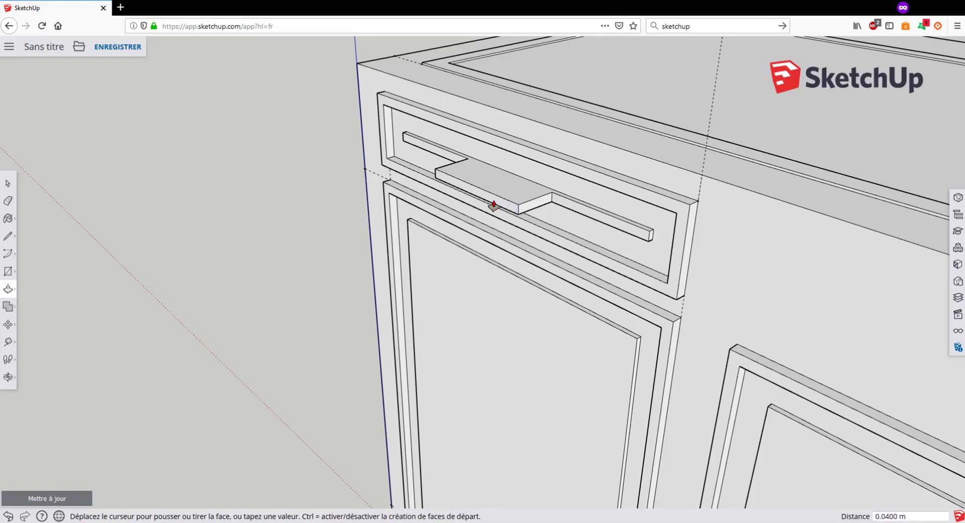
# Step: Place guides on the handle's top face, 1 cm back from its front left corner and 5 mm inward from that side
pyautogui.moveTo(556, 222); pyautogui.dragTo(508, 250, button='middle')
pyautogui.scroll(3, 499, 241)
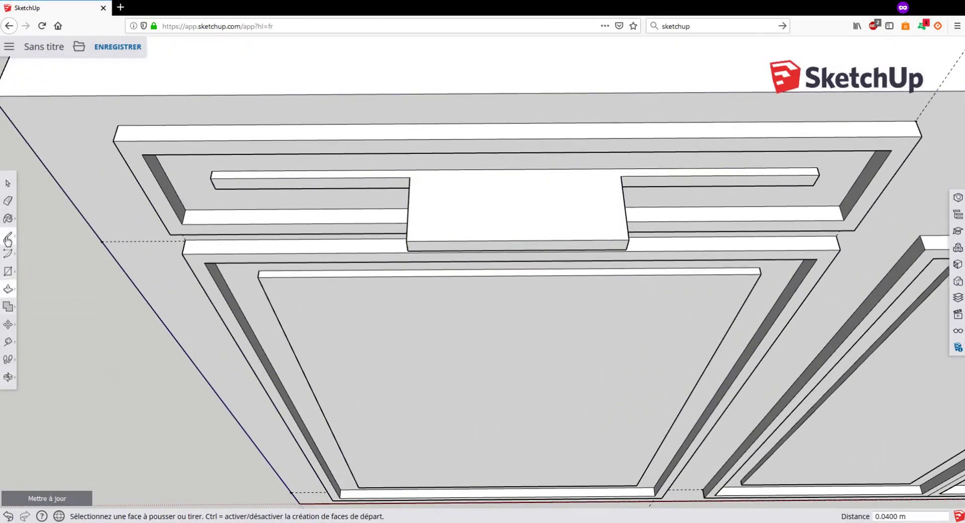
pyautogui.click(7, 341)
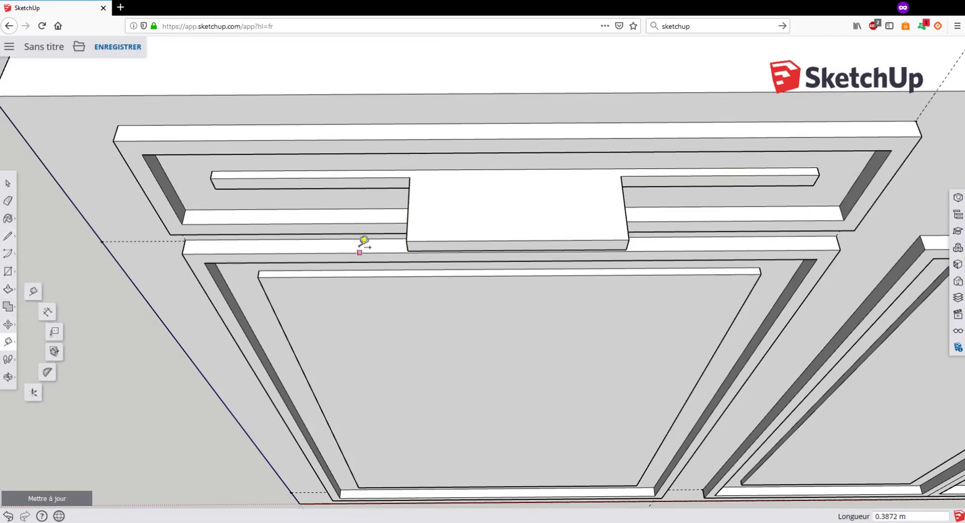
pyautogui.click(407, 240)
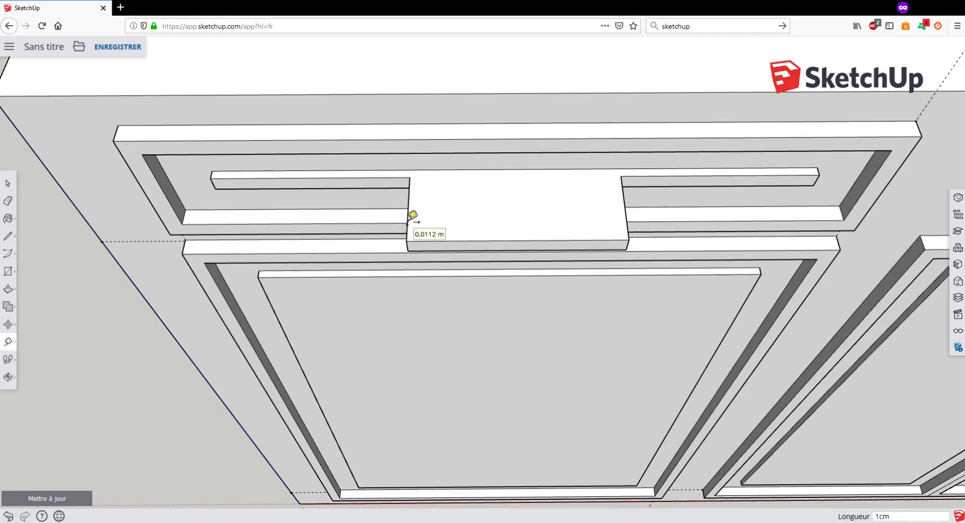
pyautogui.click(407, 223)
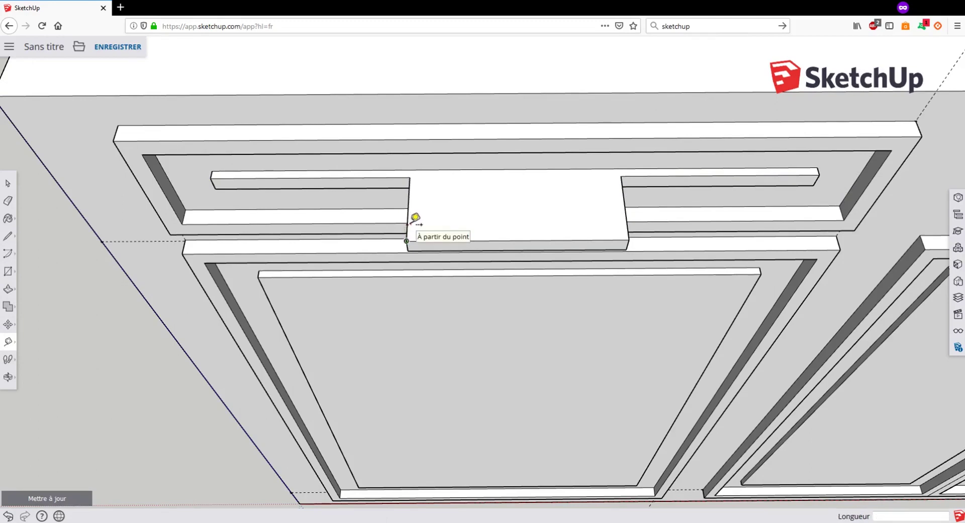
pyautogui.click(406, 223)
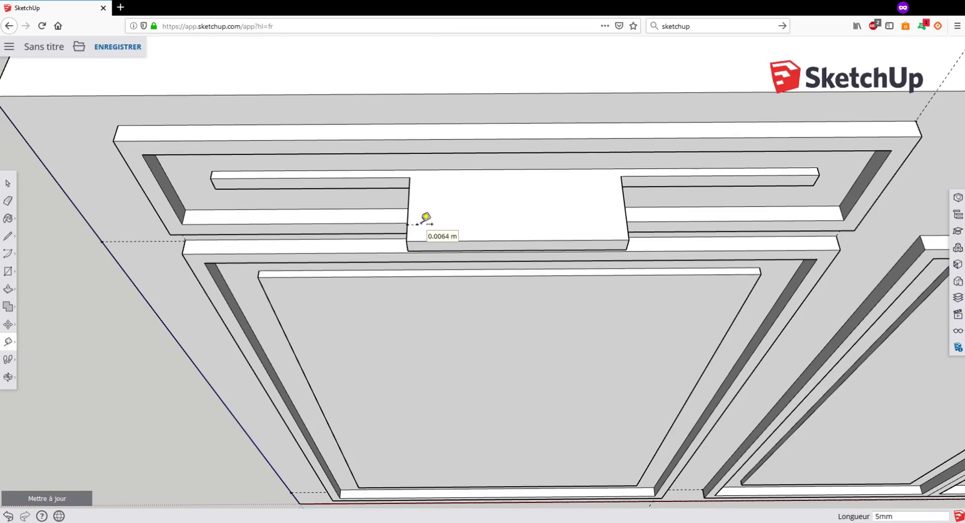
pyautogui.write('5mm')
pyautogui.press('Return')
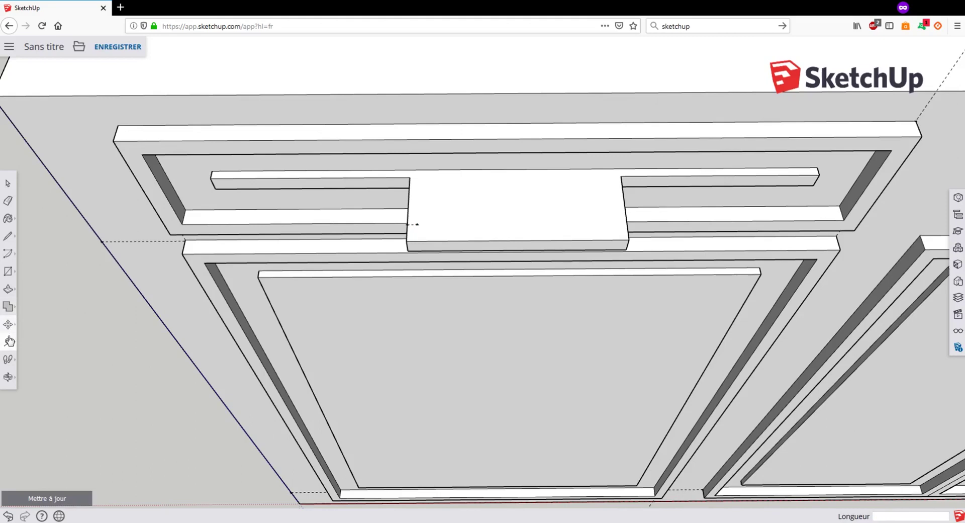
pyautogui.click(8, 272)
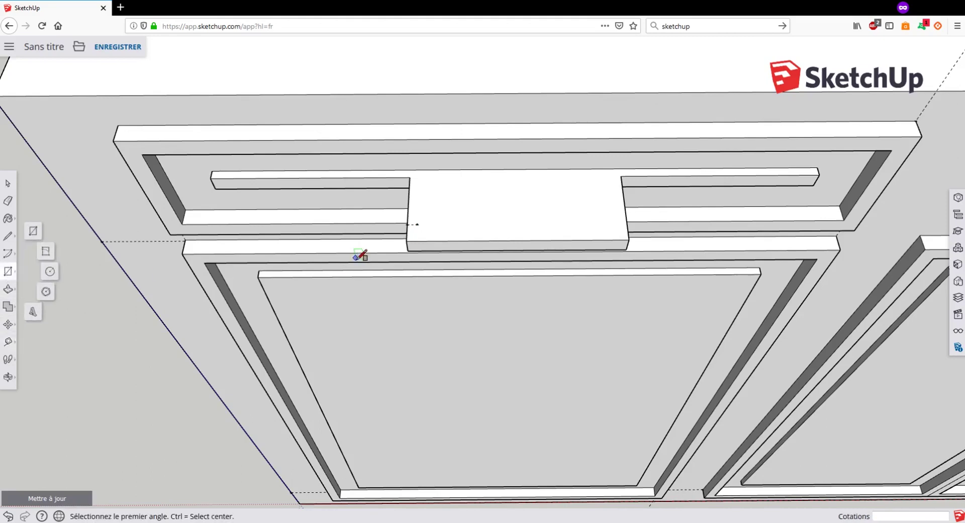
pyautogui.click(417, 224)
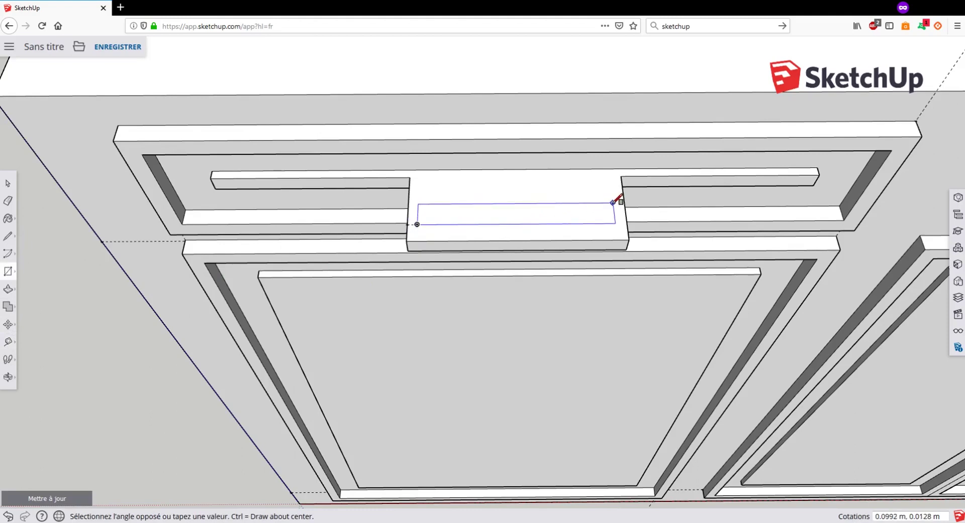
pyautogui.press('Escape')
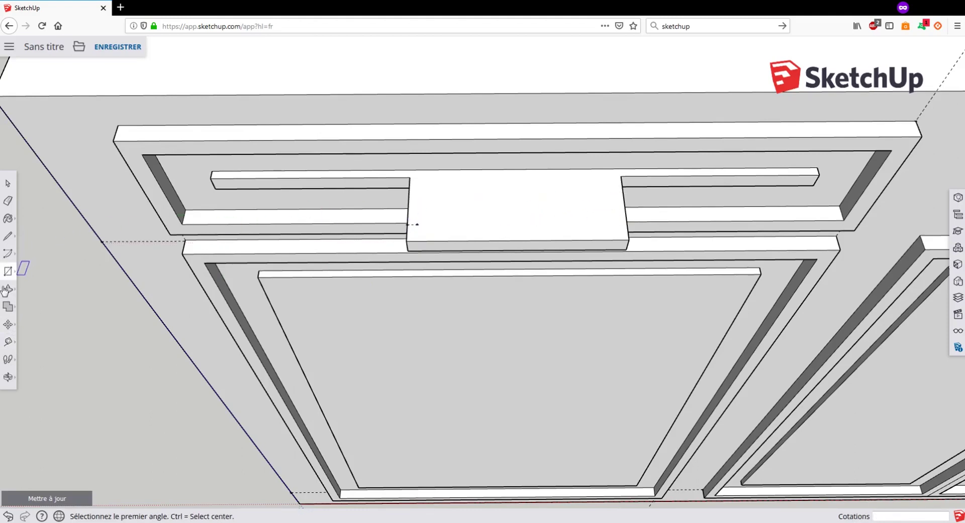
# Step: Place matching 1 cm and 5 mm guides at the handle's right side, and add a guide line through the inset point to the rear edge
pyautogui.click(8, 342)
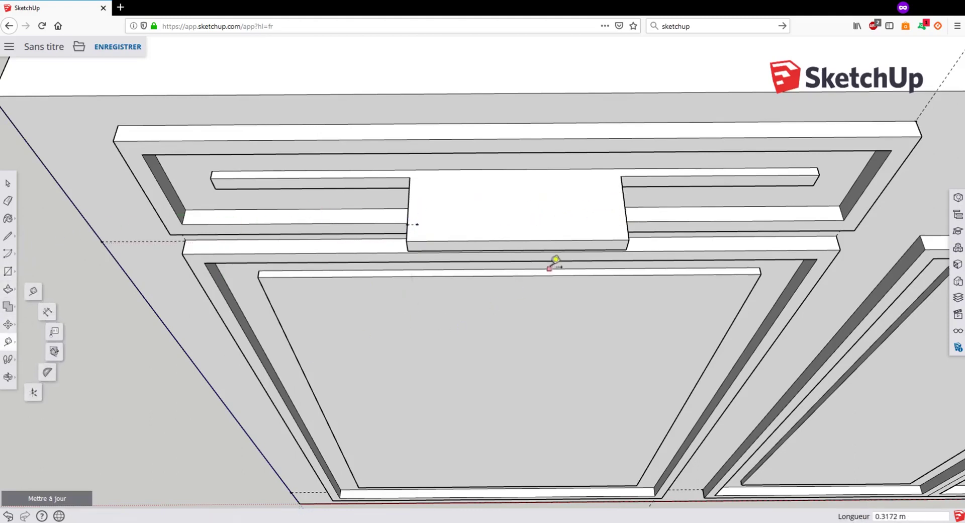
pyautogui.click(629, 240)
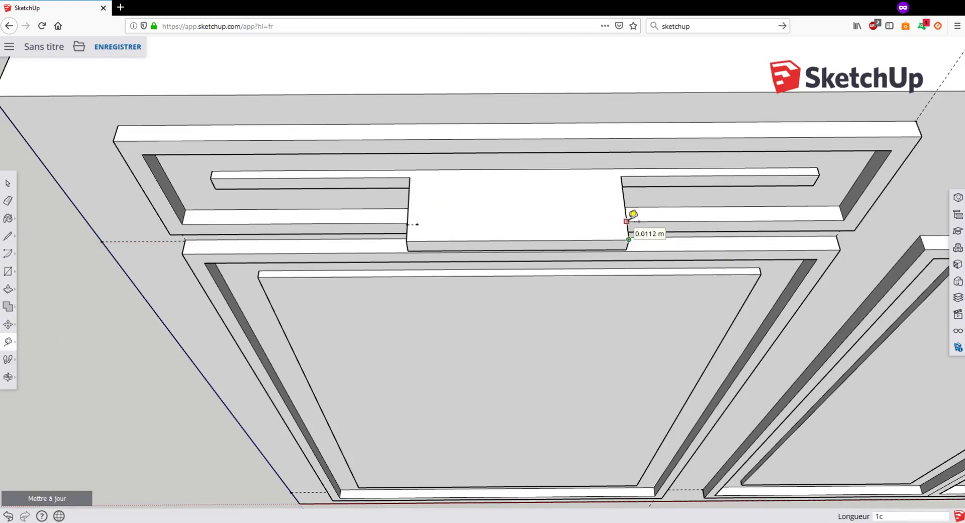
pyautogui.press('Return')
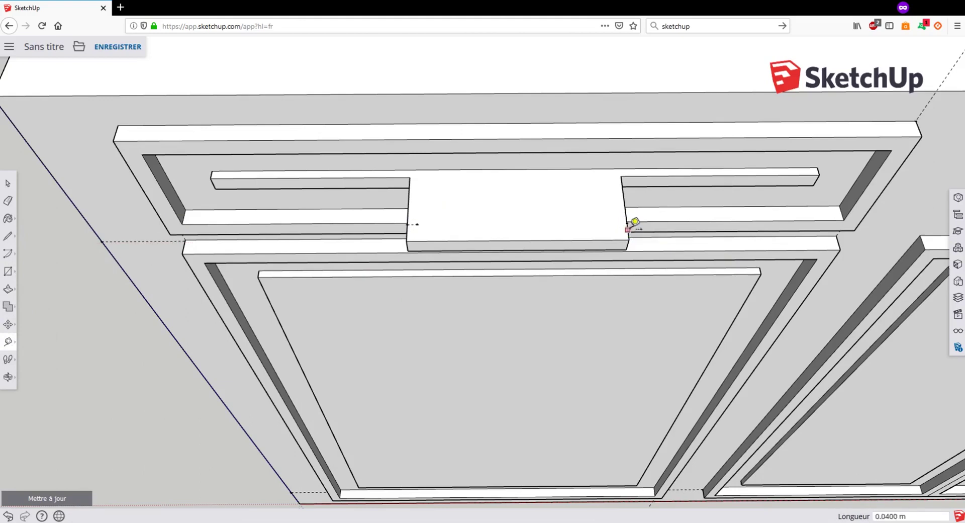
pyautogui.click(627, 223)
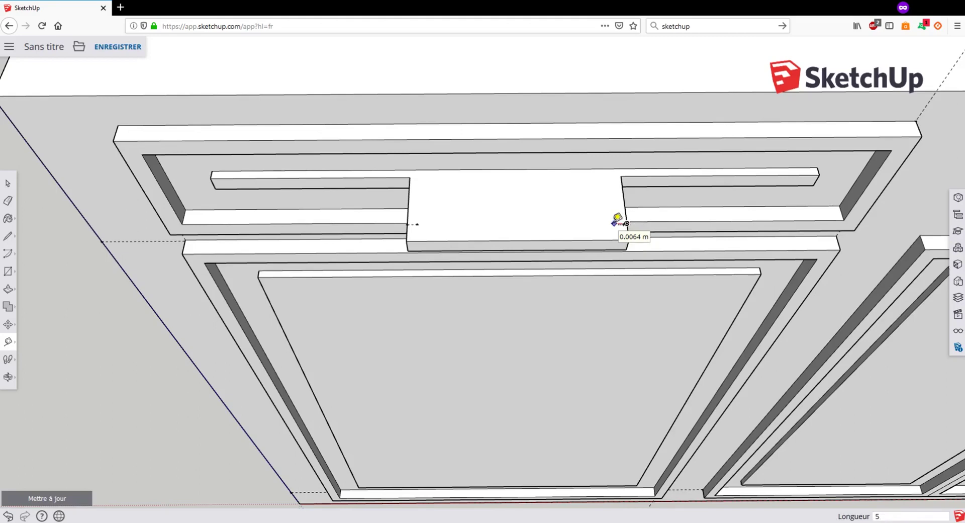
pyautogui.press('Return')
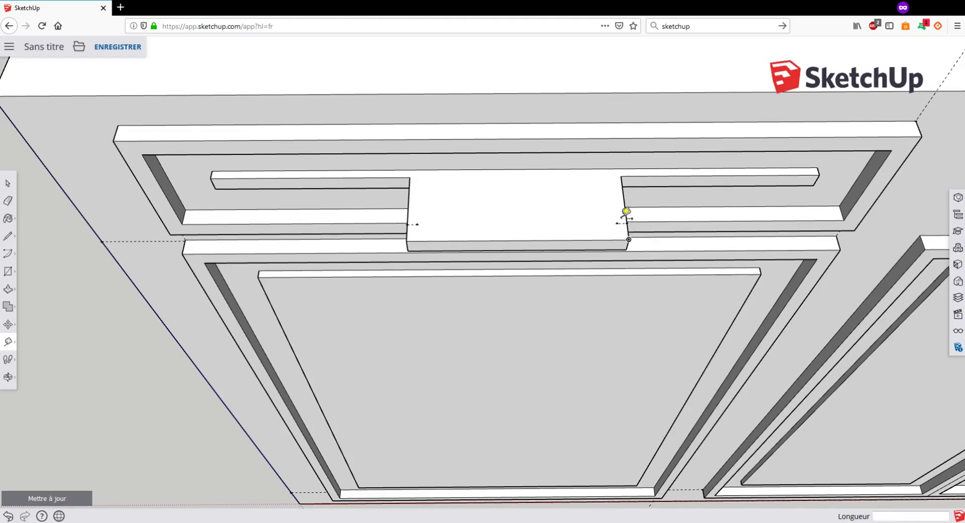
pyautogui.click(617, 223)
pyautogui.click(611, 170)
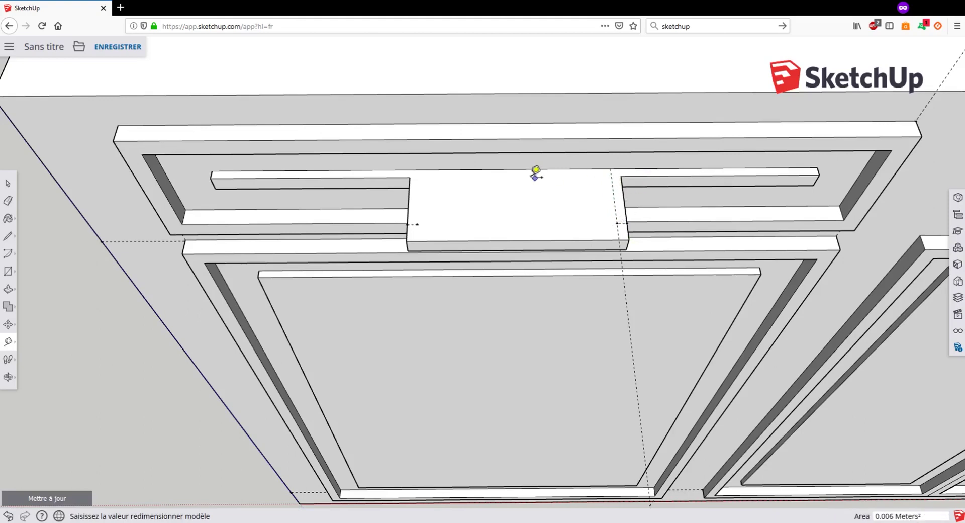
# Step: Draw a rectangle about 10 cm wide on the handle block's top face, from the left inset guide point to the right guide line
pyautogui.click(8, 274)
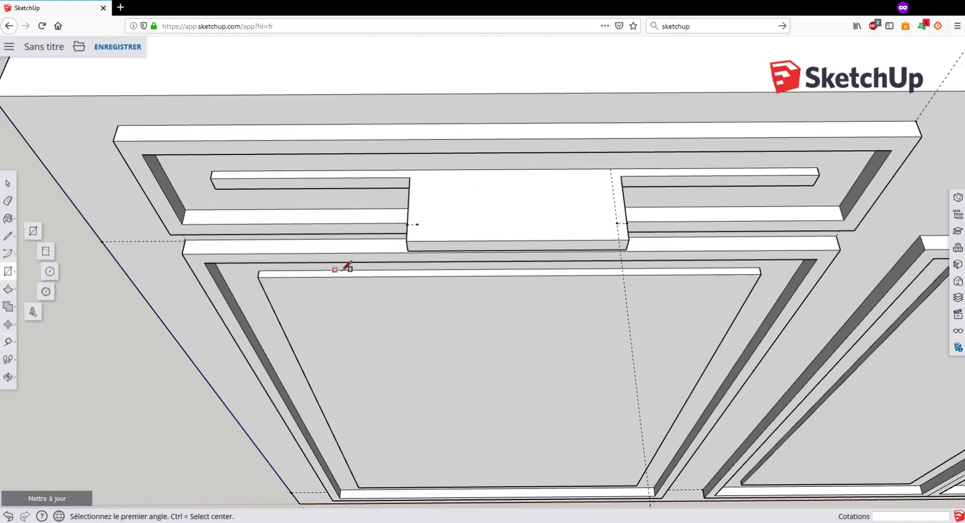
pyautogui.click(416, 224)
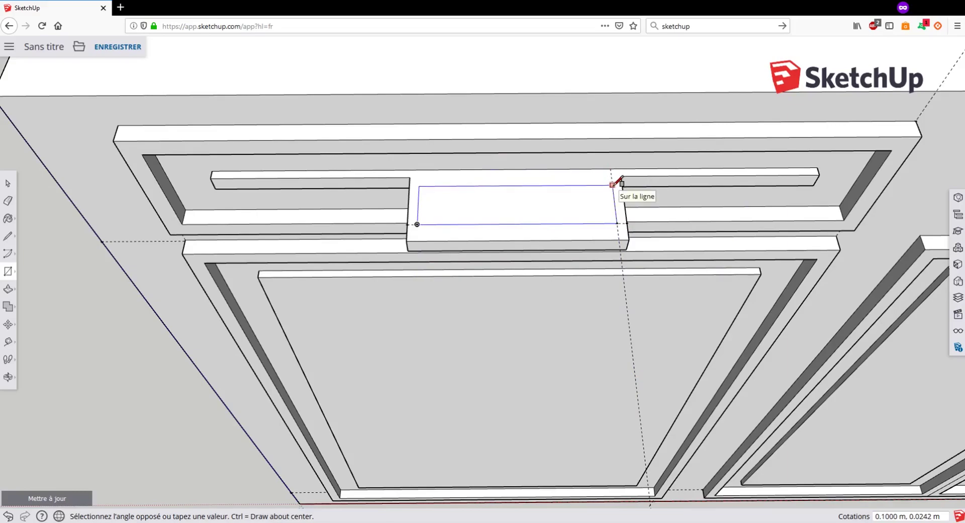
pyautogui.click(612, 181)
# Step: Push the inset rectangle down through the full thickness of the handle block to leave an open grip
pyautogui.moveTo(387, 216); pyautogui.dragTo(254, 201, button='middle')
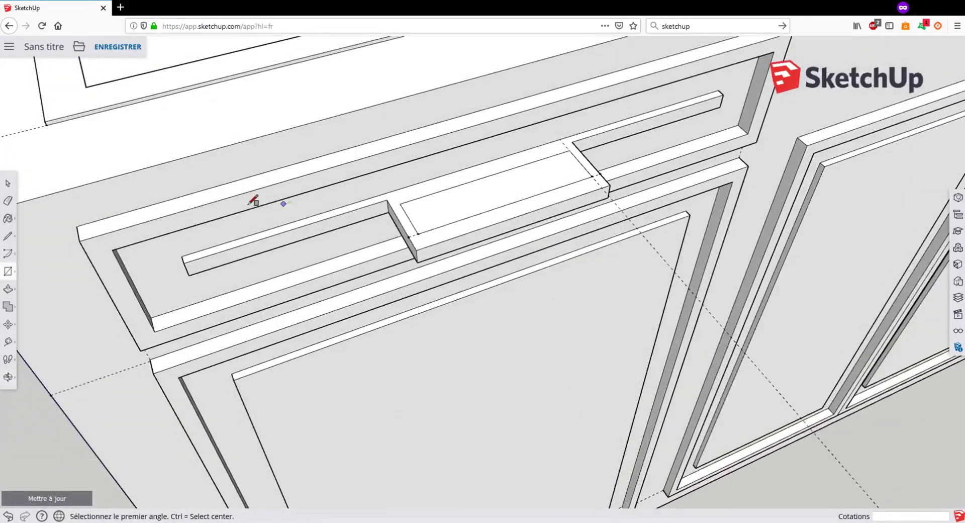
pyautogui.click(8, 288)
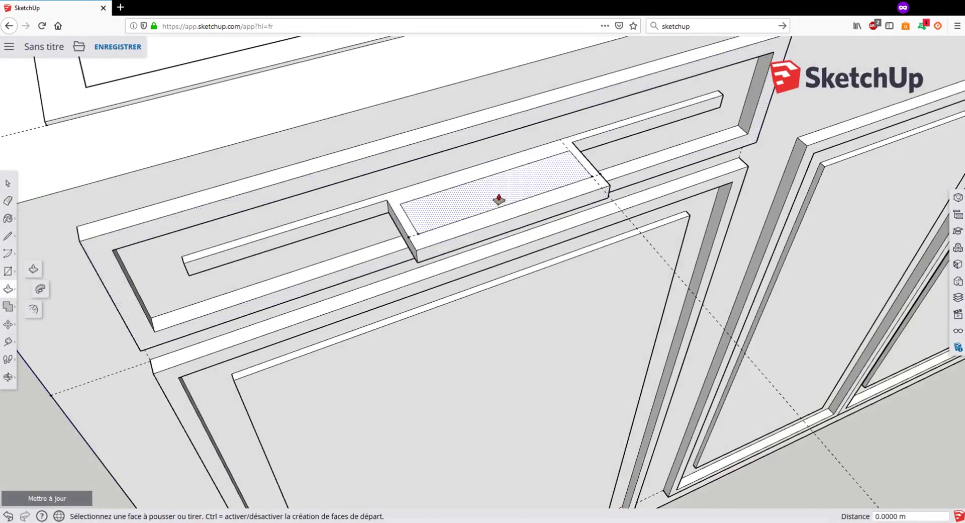
pyautogui.click(498, 199)
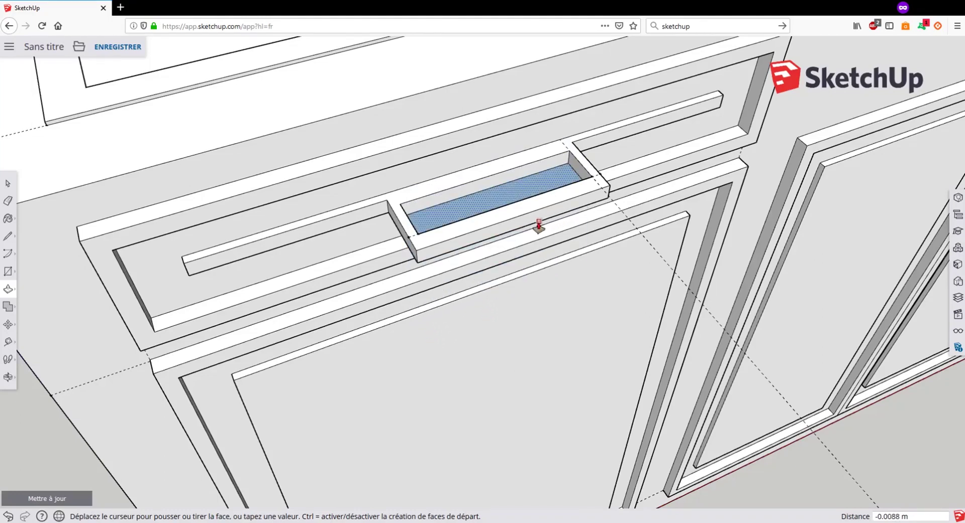
pyautogui.moveTo(538, 226); pyautogui.dragTo(538, 171, button='middle')
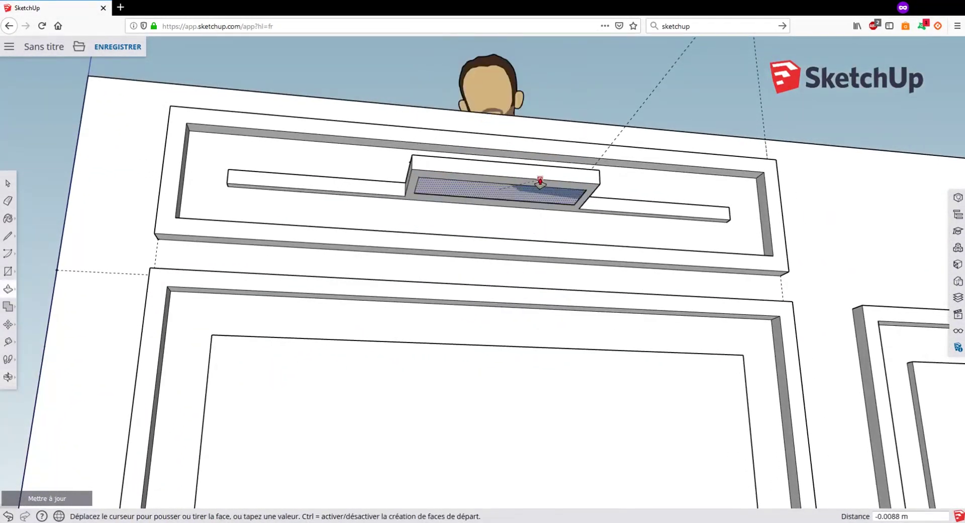
pyautogui.click(540, 182)
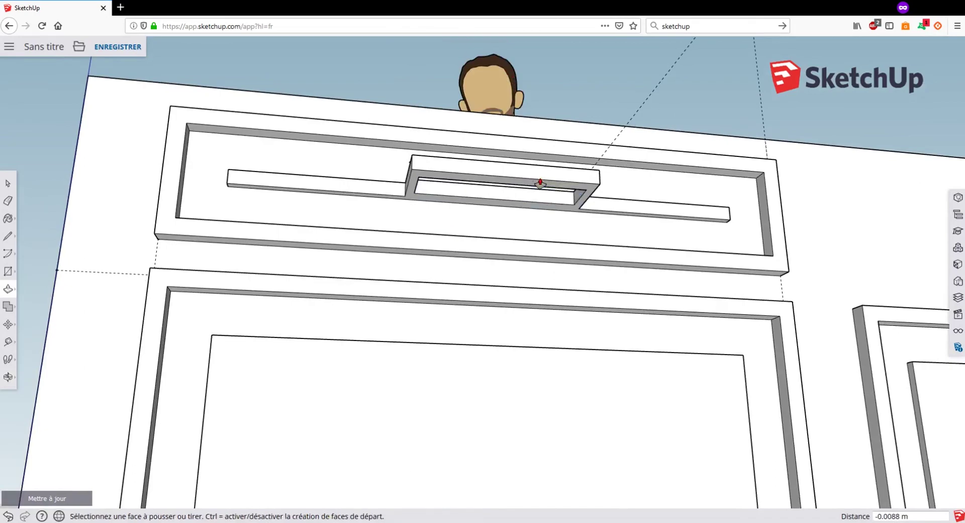
# Step: Select the drawer handle's edges along both side arms and the front bar, leaving the surrounding drawer panel out of the selection
pyautogui.moveTo(496, 213); pyautogui.dragTo(587, 196, button='middle')
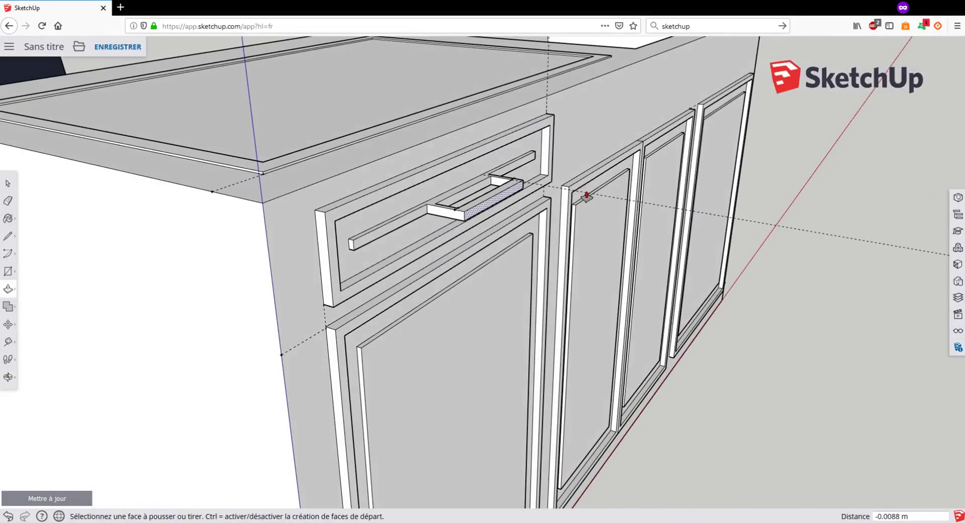
pyautogui.moveTo(532, 211); pyautogui.dragTo(499, 194, button='middle')
pyautogui.scroll(-5, 512, 222)
pyautogui.moveTo(533, 222); pyautogui.dragTo(517, 251, button='middle')
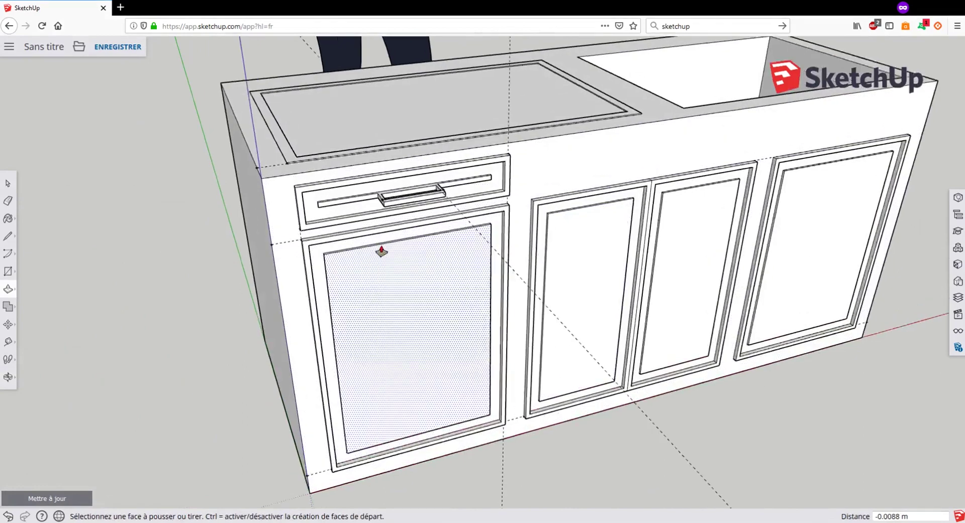
pyautogui.scroll(2, 381, 250)
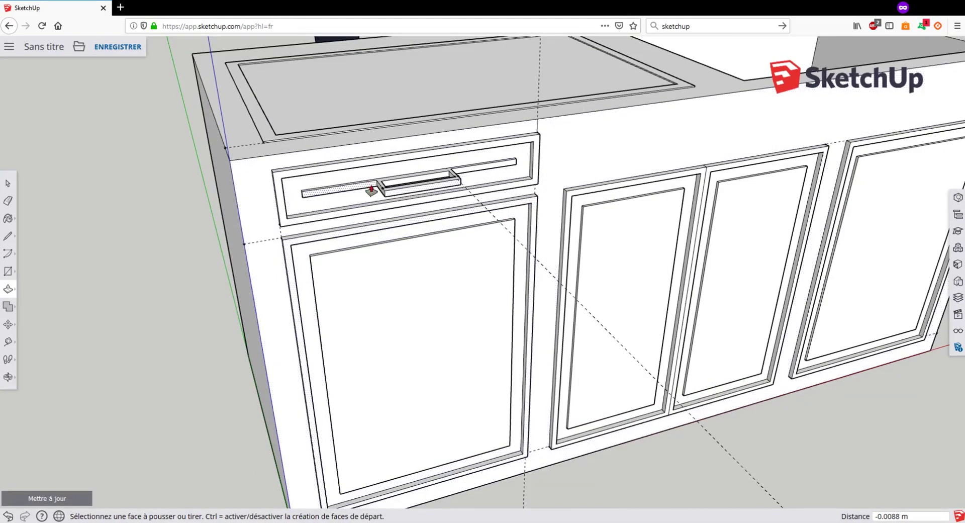
pyautogui.scroll(5, 374, 191)
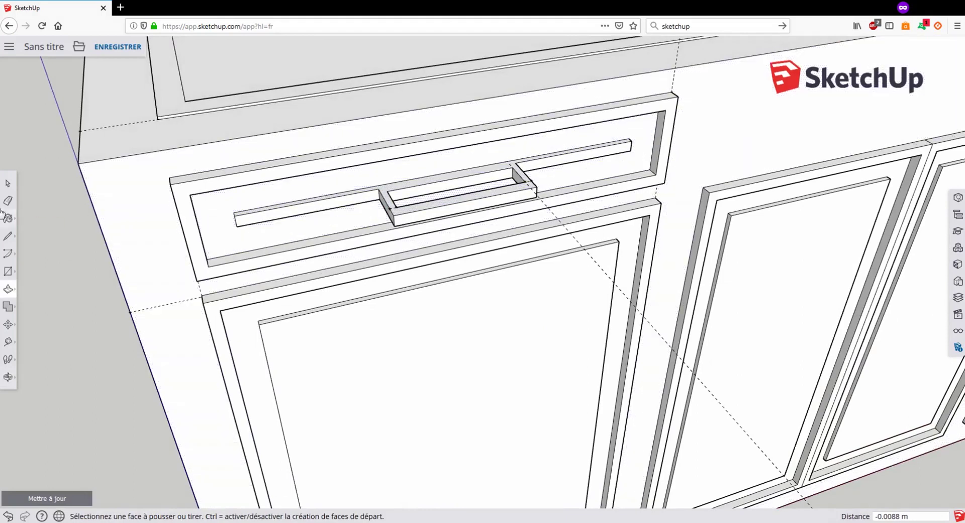
pyautogui.click(8, 183)
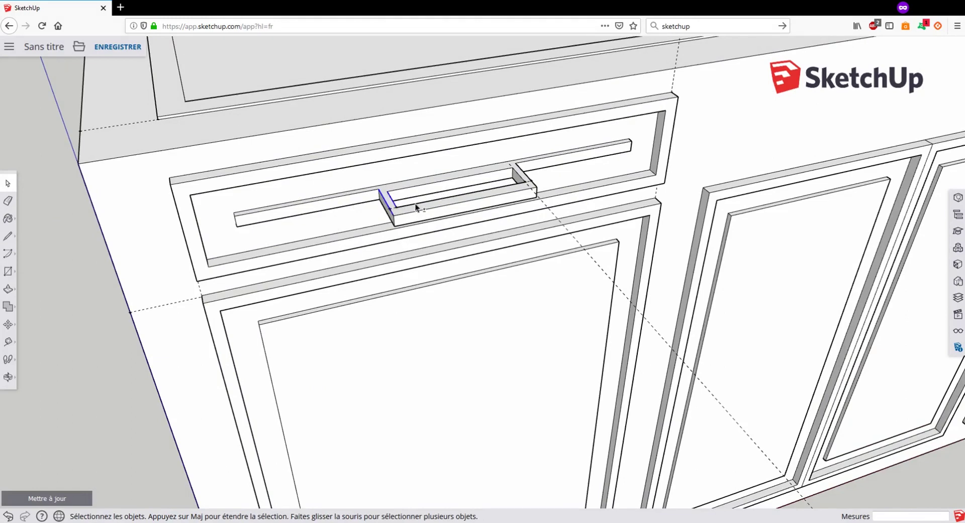
pyautogui.keyDown('shift'); pyautogui.click(526, 177); pyautogui.keyUp('shift')
pyautogui.keyDown('shift'); pyautogui.click(411, 215); pyautogui.keyUp('shift')
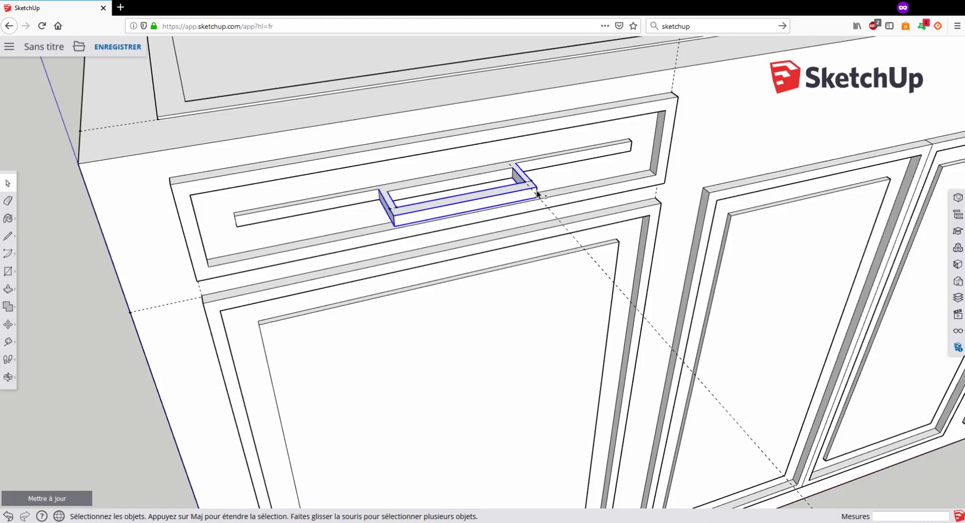
pyautogui.moveTo(560, 187); pyautogui.dragTo(513, 208, button='middle')
pyautogui.keyDown('shift'); pyautogui.click(514, 205); pyautogui.keyUp('shift')
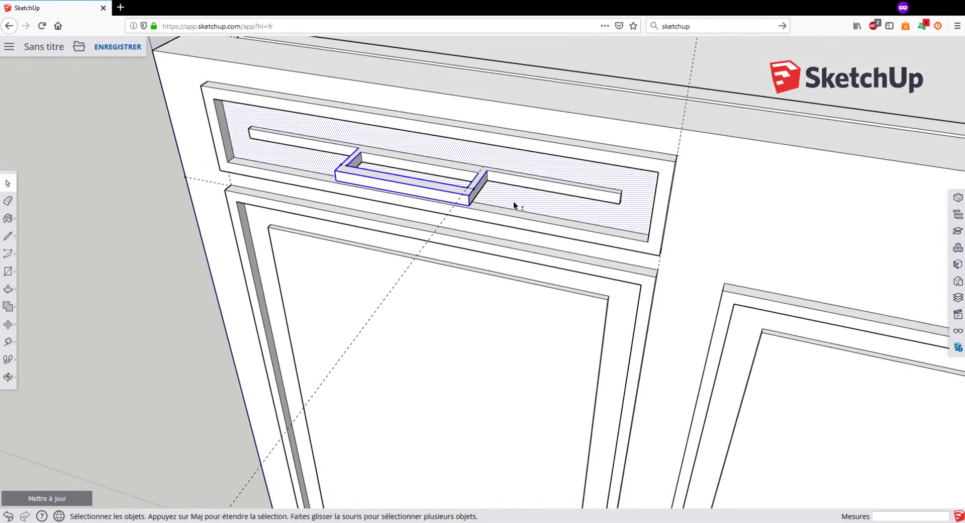
pyautogui.keyDown('shift'); pyautogui.click(515, 195); pyautogui.keyUp('shift')
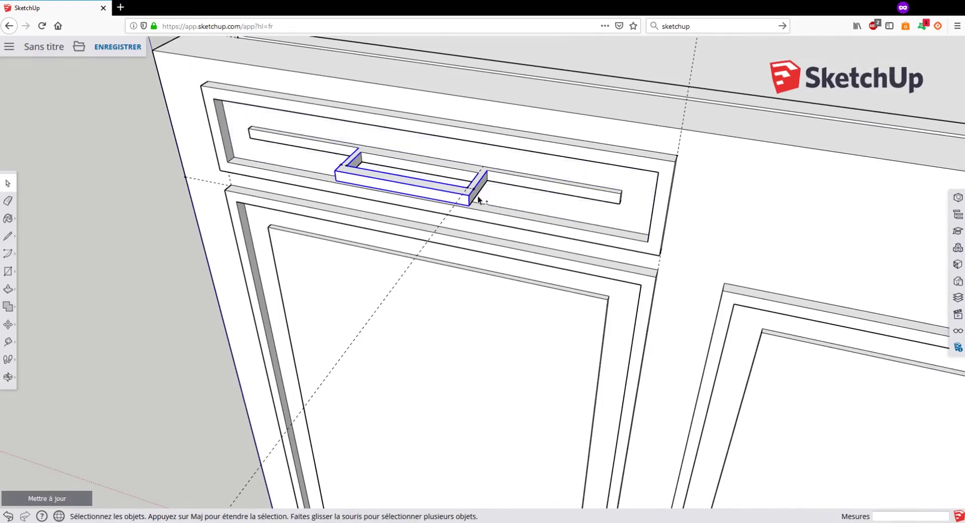
# Step: Add the rear edges of the handle's opening to the selection, without the strip face behind it, and copy the handle geometry
pyautogui.scroll(5, 478, 195)
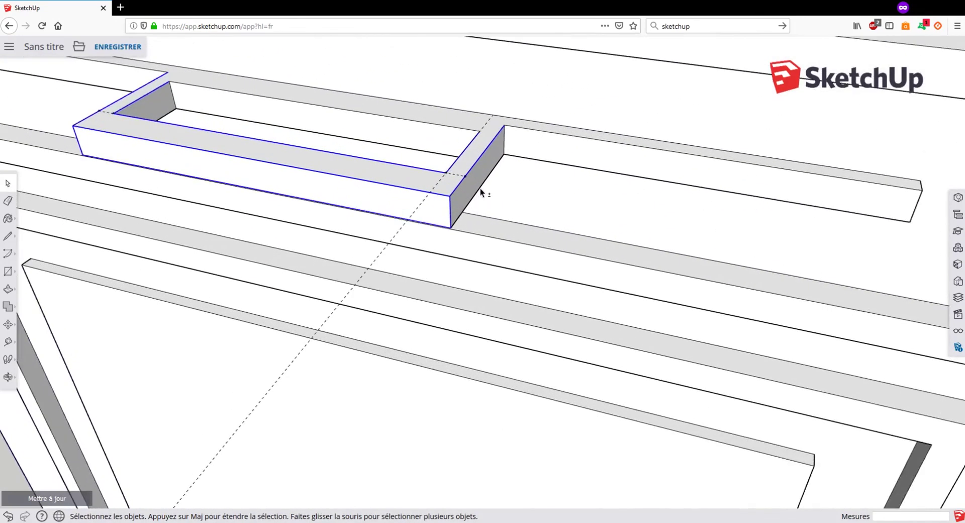
pyautogui.moveTo(384, 205); pyautogui.dragTo(185, 216, button='middle')
pyautogui.scroll(3, 256, 131)
pyautogui.moveTo(256, 131); pyautogui.dragTo(345, 79, button='middle')
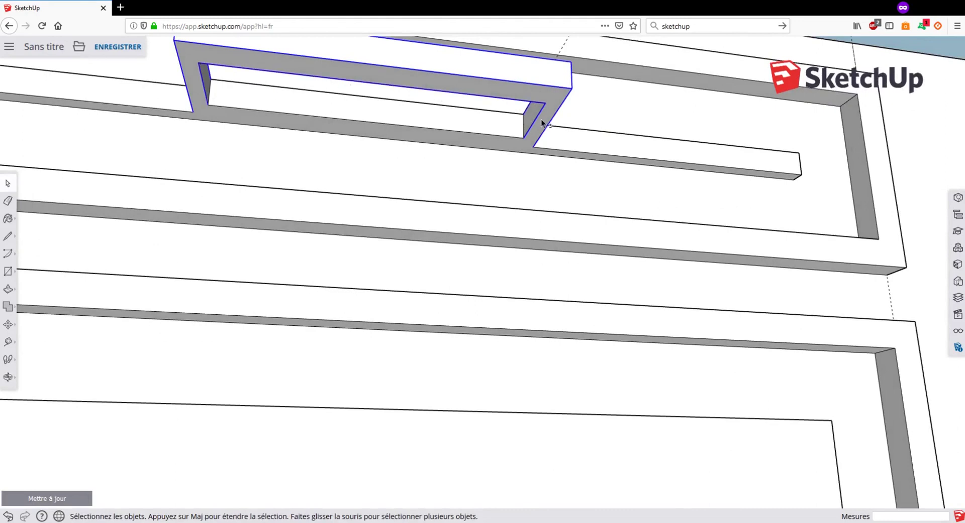
pyautogui.keyDown('shift'); pyautogui.click(480, 131); pyautogui.keyUp('shift')
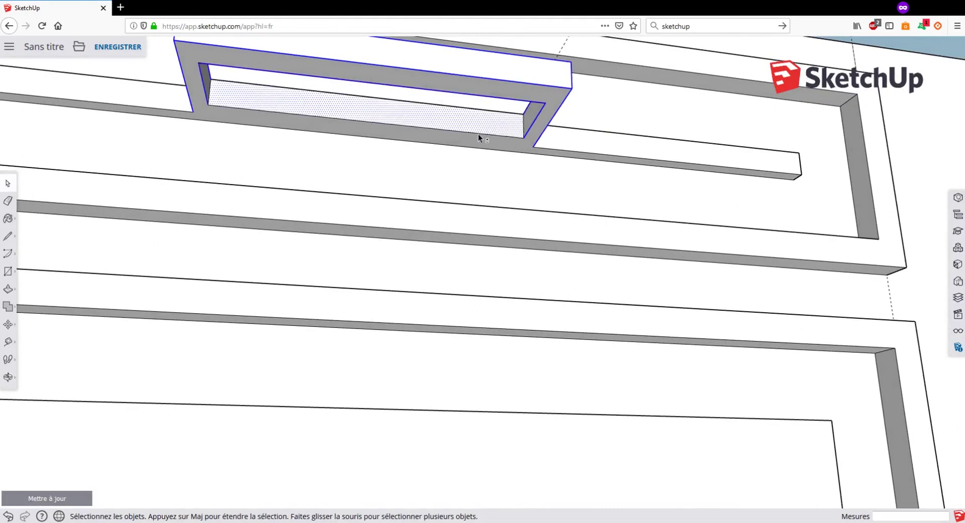
pyautogui.keyDown('shift'); pyautogui.click(478, 127); pyautogui.keyUp('shift')
pyautogui.keyDown('shift'); pyautogui.click(473, 133); pyautogui.keyUp('shift')
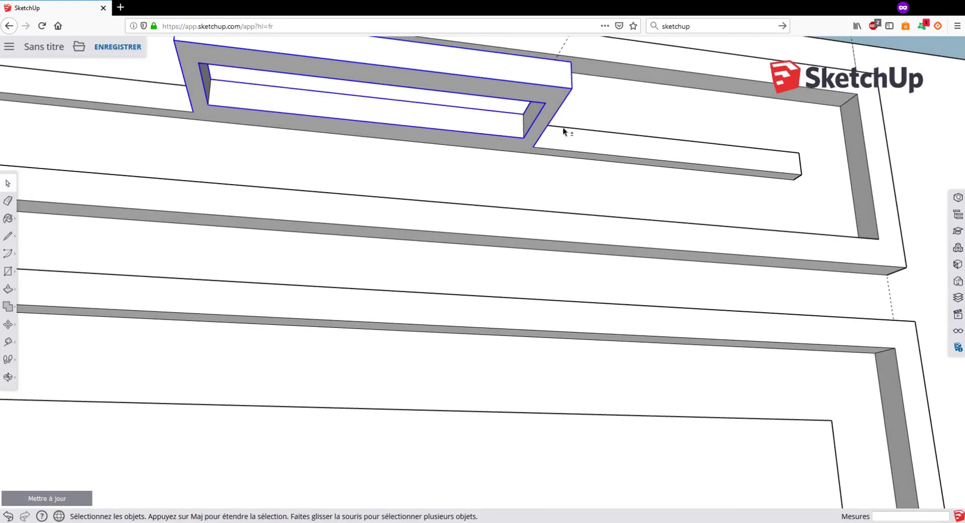
pyautogui.moveTo(567, 130); pyautogui.dragTo(291, 274, button='middle')
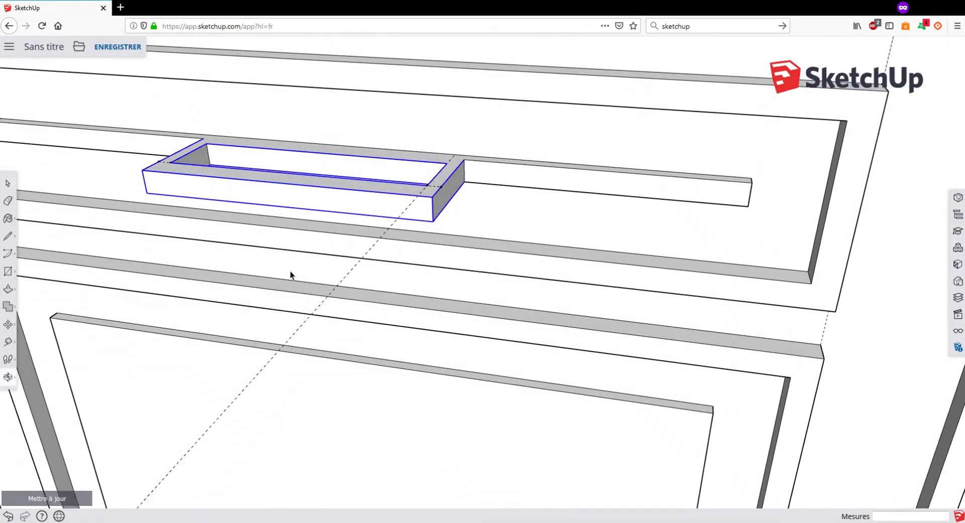
pyautogui.scroll(-3, 302, 254)
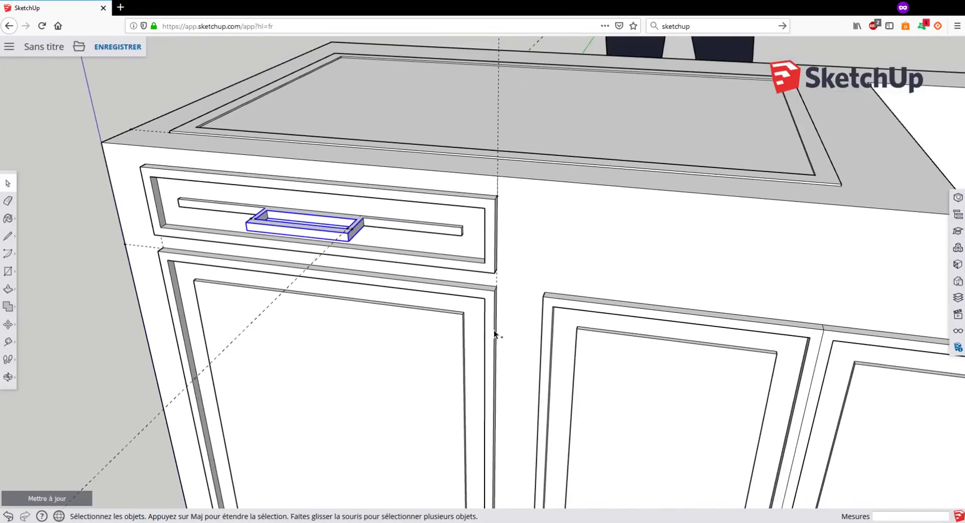
# Step: Paste a handle copy onto the worktop panel and try to rotate it horizontally about the midpoint of its end edge
pyautogui.hotkey('ctrl', 'v')
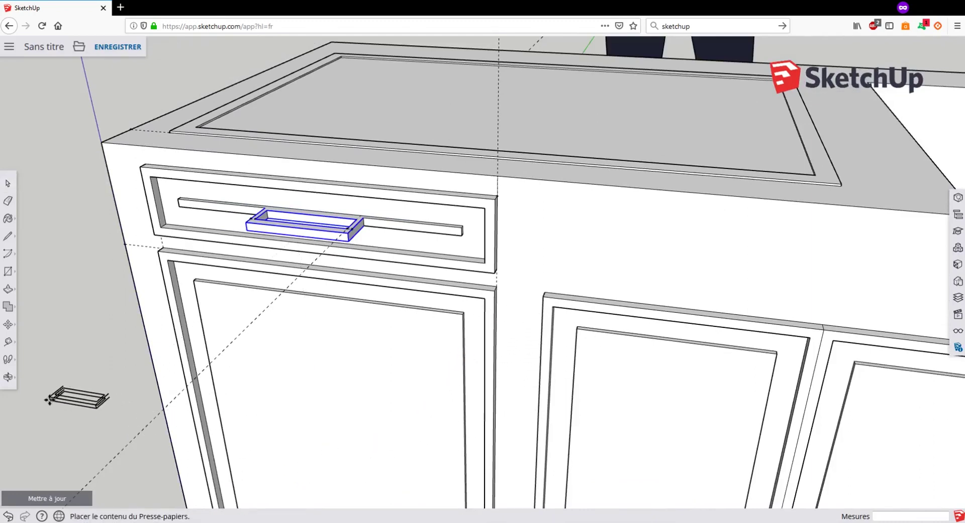
pyautogui.click(449, 122)
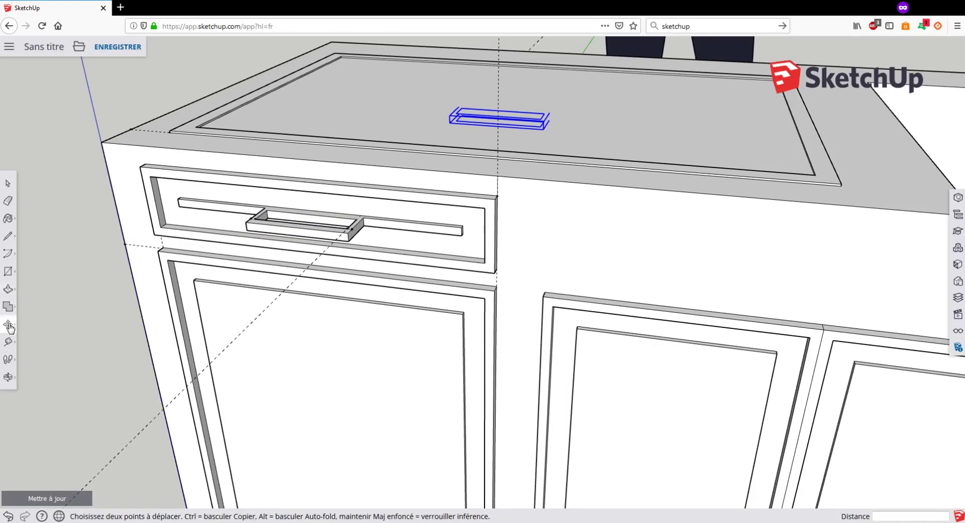
pyautogui.moveTo(8, 327)
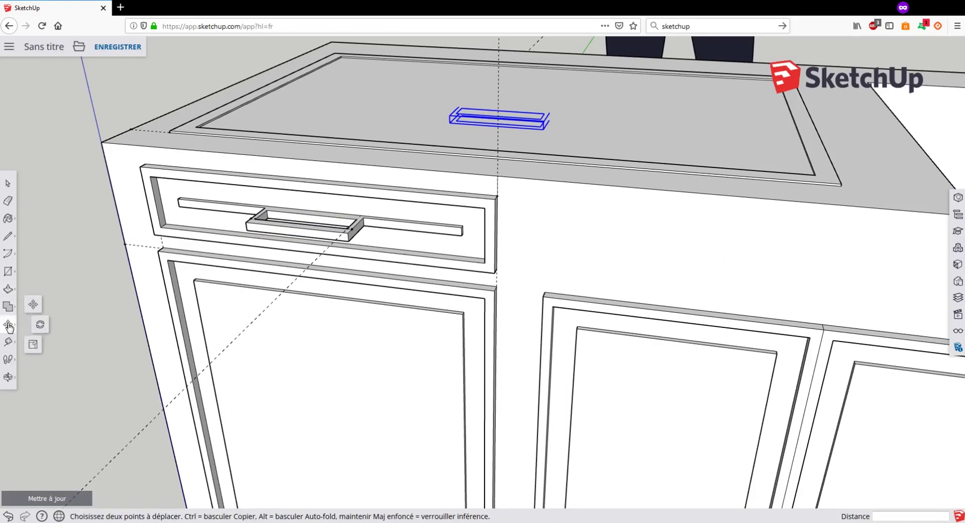
pyautogui.click(41, 327)
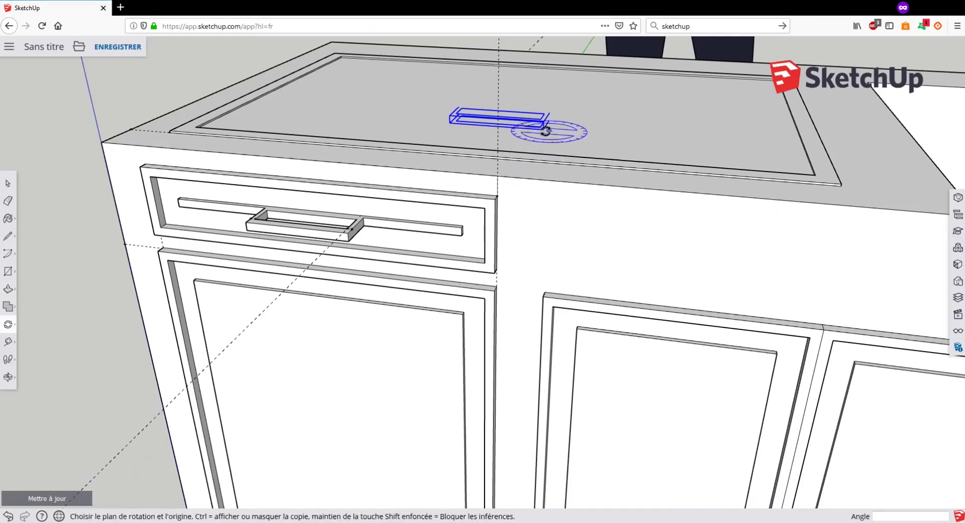
pyautogui.scroll(3, 542, 126)
pyautogui.scroll(3, 542, 126)
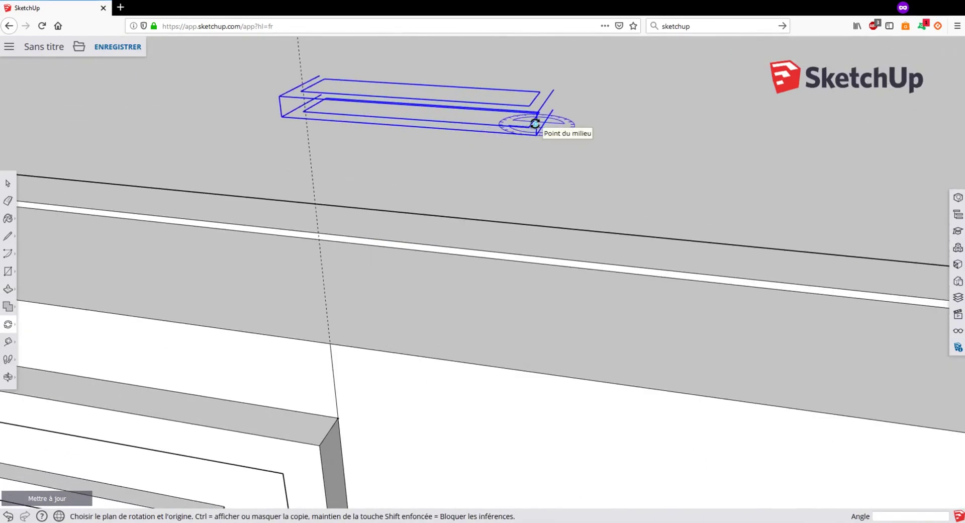
pyautogui.click(535, 124)
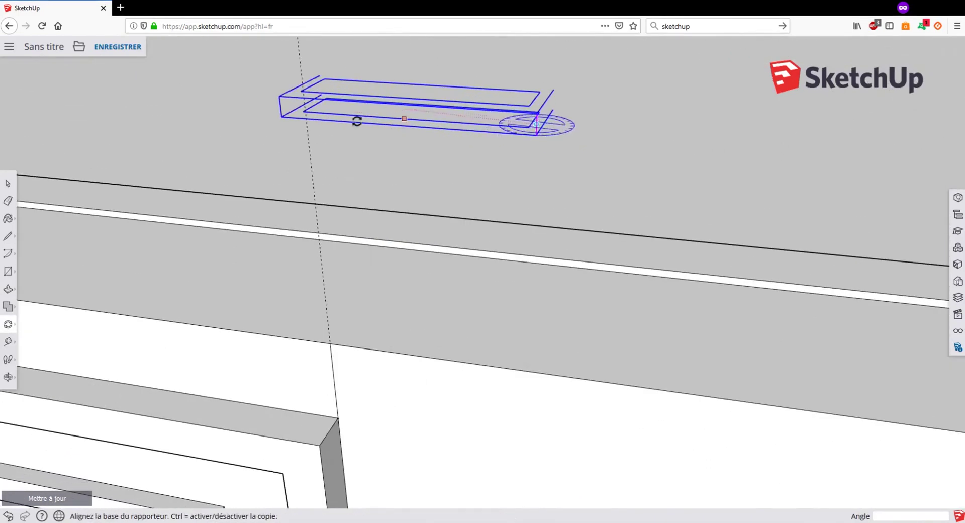
pyautogui.click(279, 108)
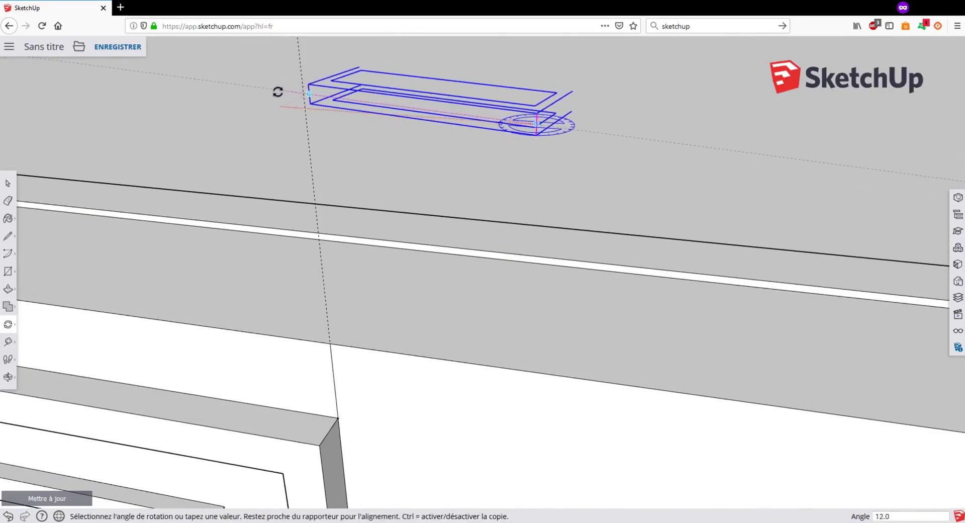
pyautogui.press('Escape')
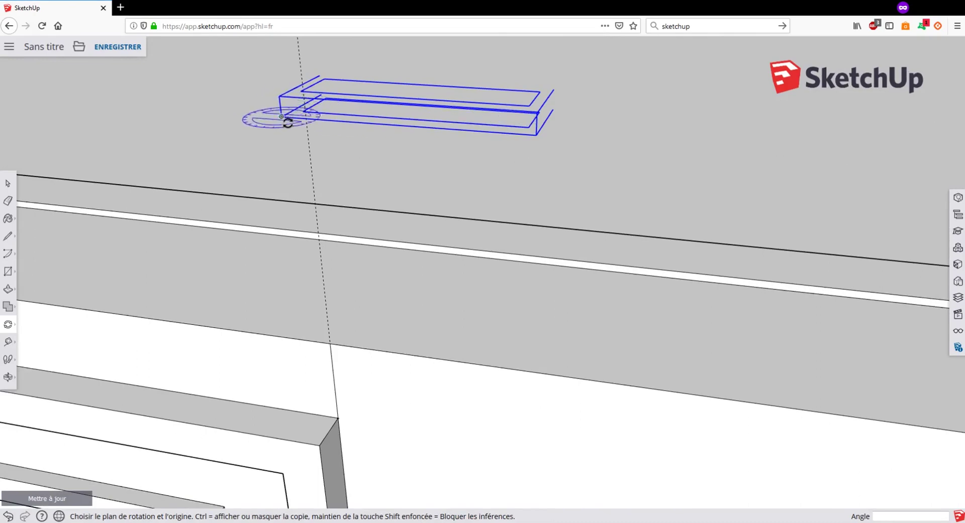
# Step: Undo the pasting of the handle copy on the worktop
pyautogui.scroll(-4, 300, 120)
pyautogui.scroll(-5, 300, 121)
pyautogui.scroll(5, 301, 121)
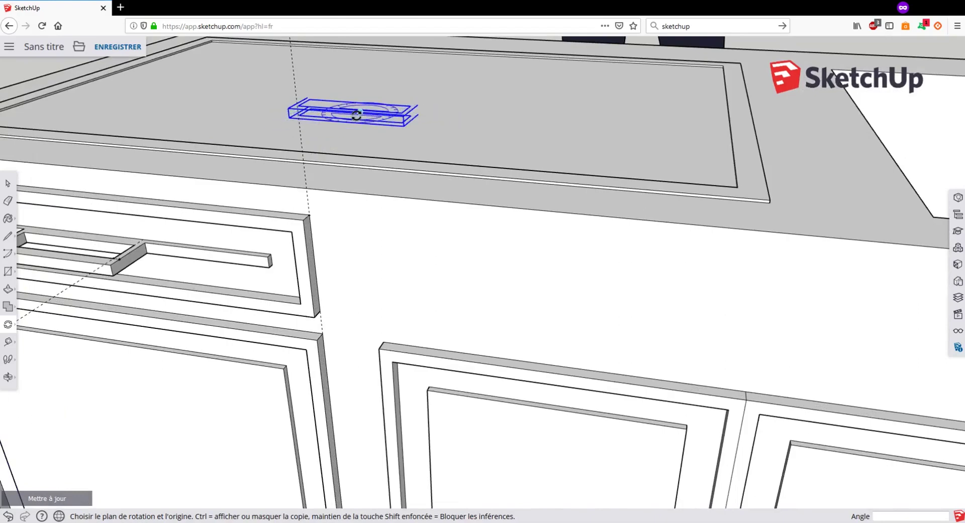
pyautogui.scroll(-6, 358, 123)
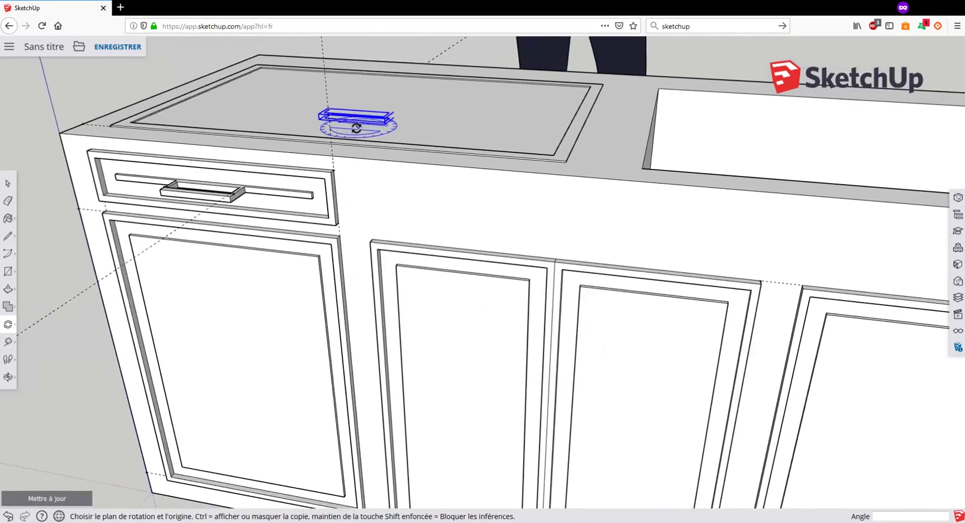
pyautogui.scroll(3, 355, 128)
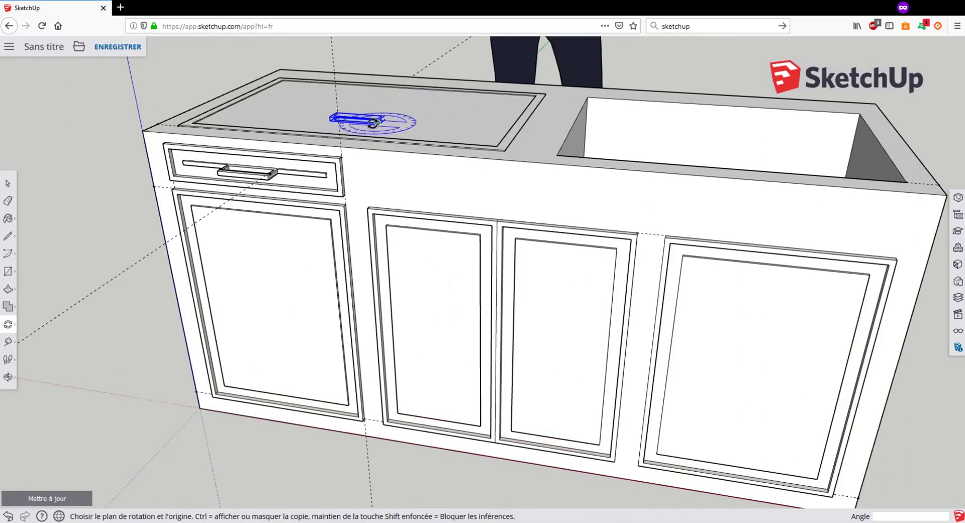
pyautogui.hotkey('ctrl', 'z')
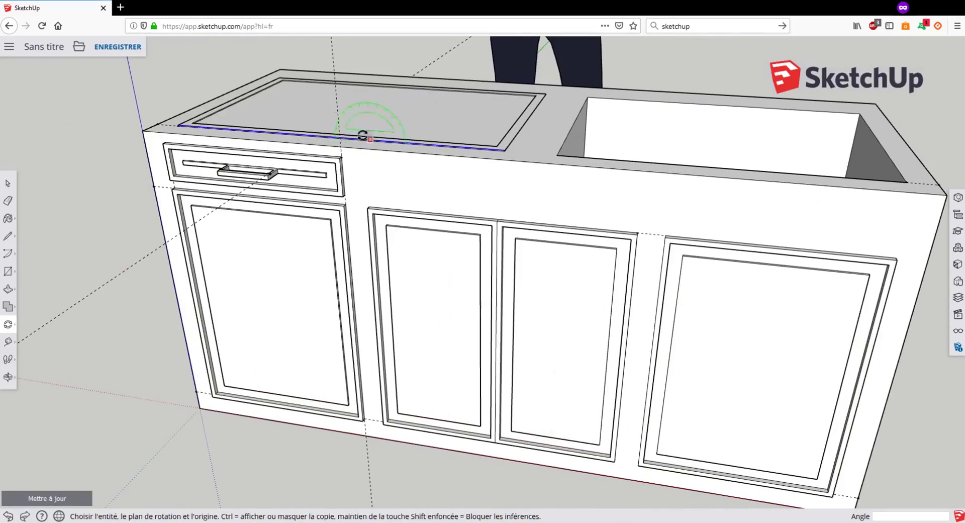
# Step: Paste a handle copy onto the ground beside the unit's lower front corner
pyautogui.click(8, 184)
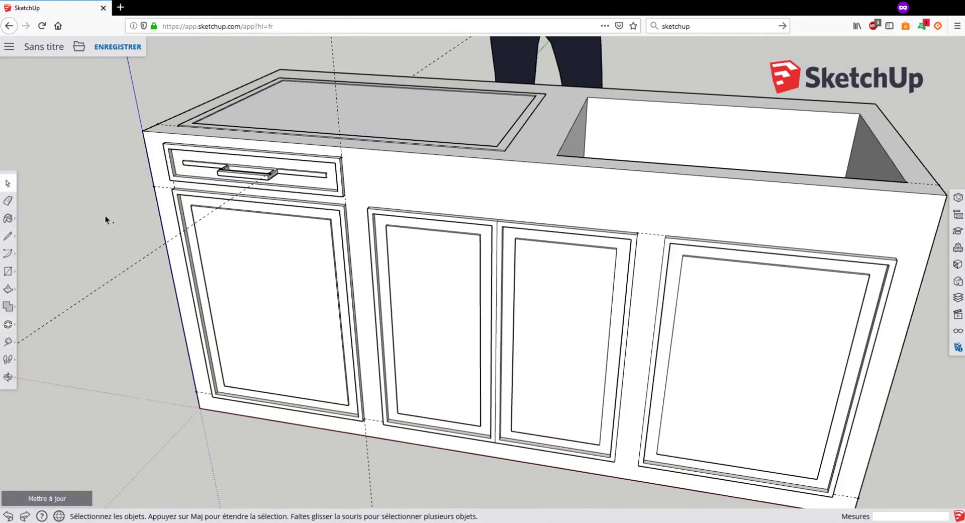
pyautogui.hotkey('ctrl', 'v')
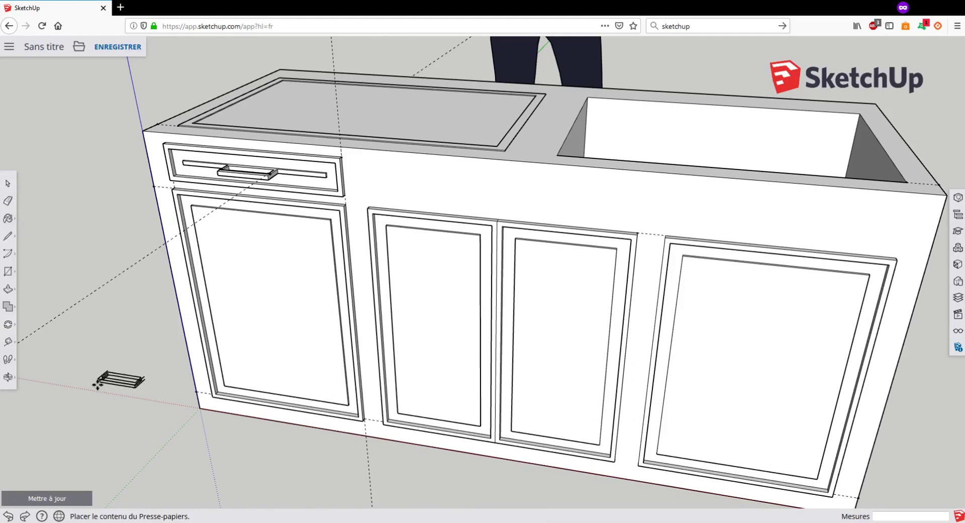
pyautogui.click(111, 421)
pyautogui.scroll(6, 143, 406)
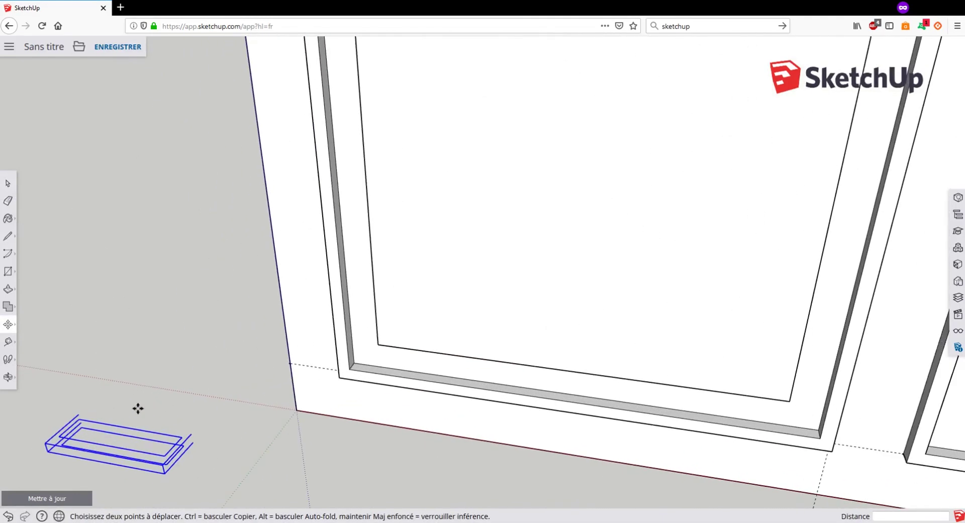
pyautogui.keyDown('shift'); pyautogui.moveTo(86, 391); pyautogui.dragTo(289, 339, button='middle'); pyautogui.keyUp('shift')
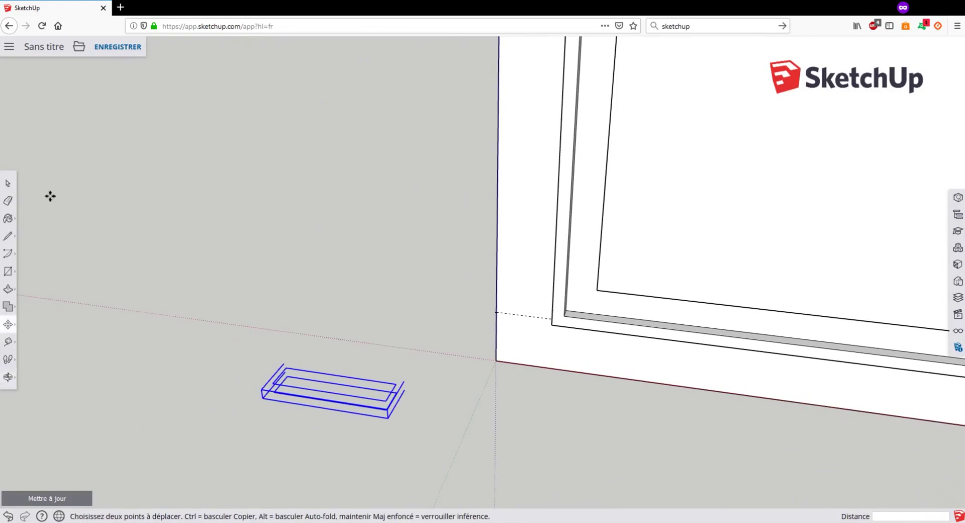
# Step: Draw vertical lines joining the upper and lower outlines at both front corners of the handle copy's opening to fill its inner front wall
pyautogui.click(8, 238)
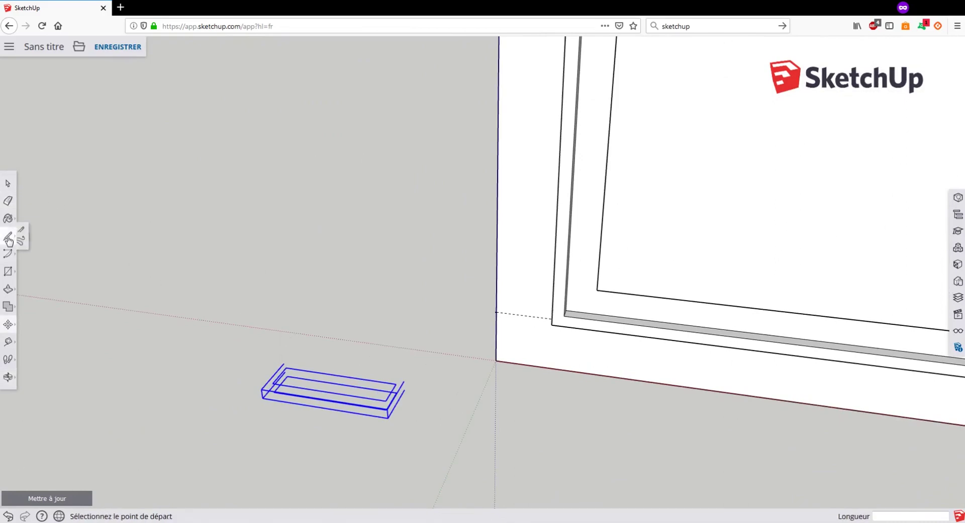
pyautogui.moveTo(347, 350); pyautogui.dragTo(351, 461, button='middle')
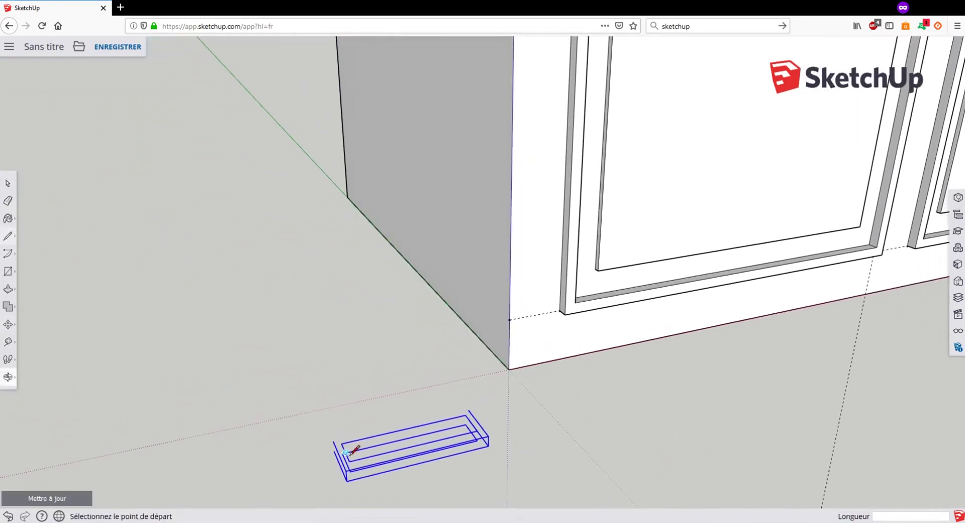
pyautogui.click(350, 461)
pyautogui.scroll(5, 351, 461)
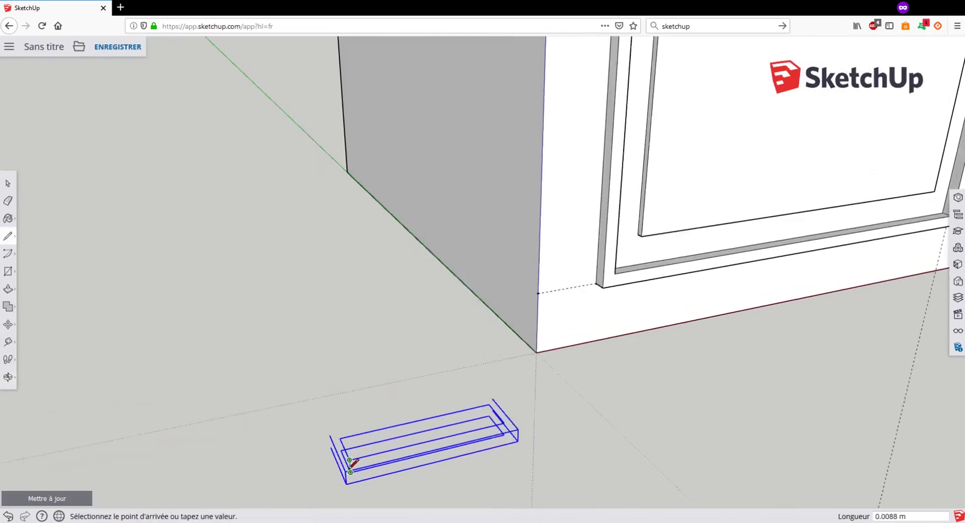
pyautogui.moveTo(349, 477); pyautogui.dragTo(344, 423, button='middle')
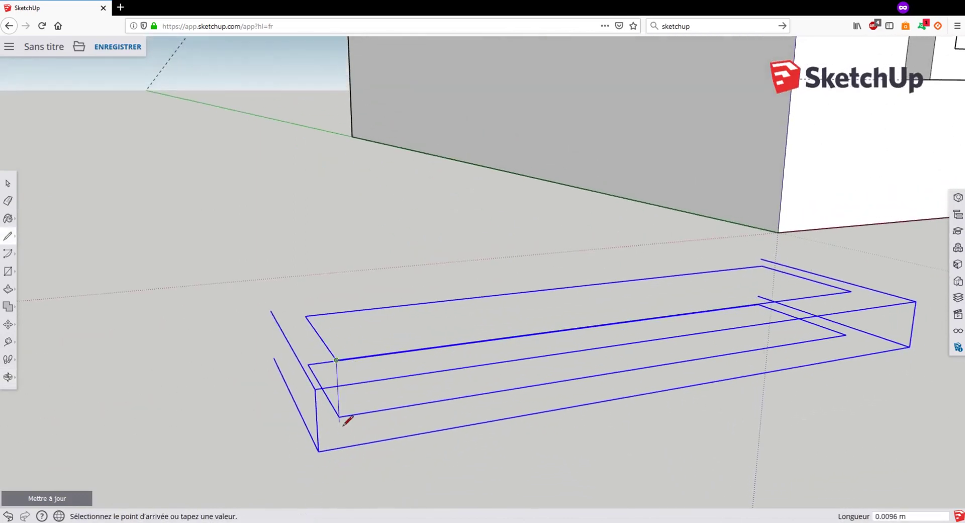
pyautogui.moveTo(517, 367); pyautogui.dragTo(315, 320, button='middle')
pyautogui.press('Escape')
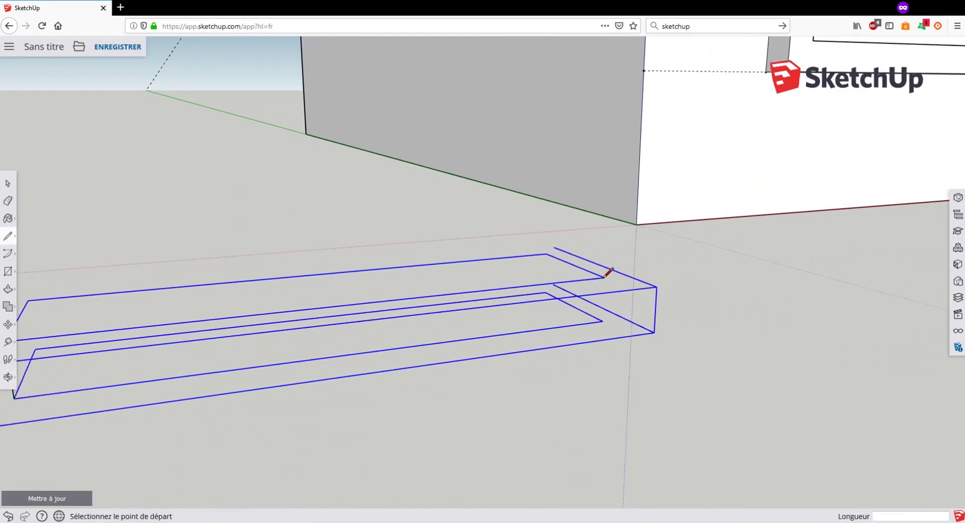
pyautogui.click(605, 276)
pyautogui.click(603, 323)
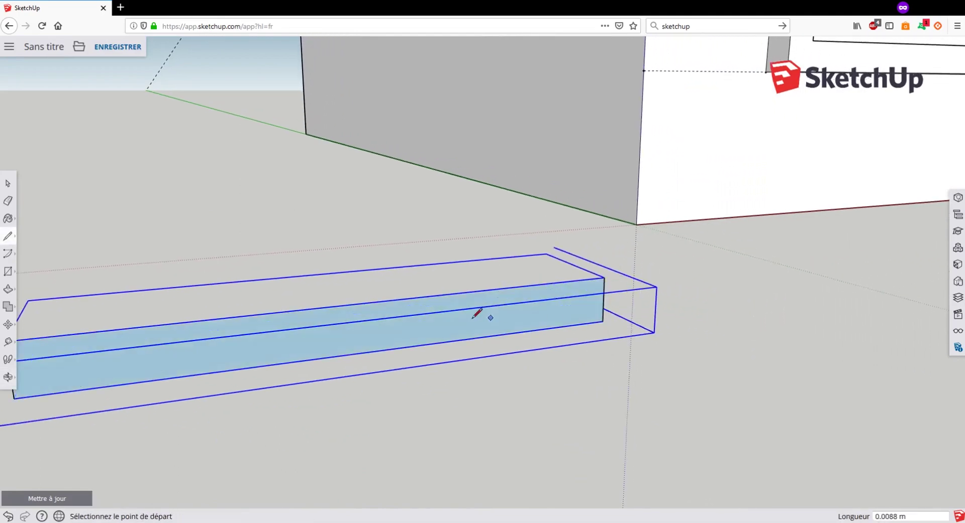
# Step: Close the rear of the handle copy's upper and lower outlines with 0.11 m lines between the arm ends
pyautogui.moveTo(480, 316)
pyautogui.mouseDown(button='middle')
pyautogui.moveTo(303, 337)
pyautogui.moveTo(366, 321)
pyautogui.mouseUp(button='middle')
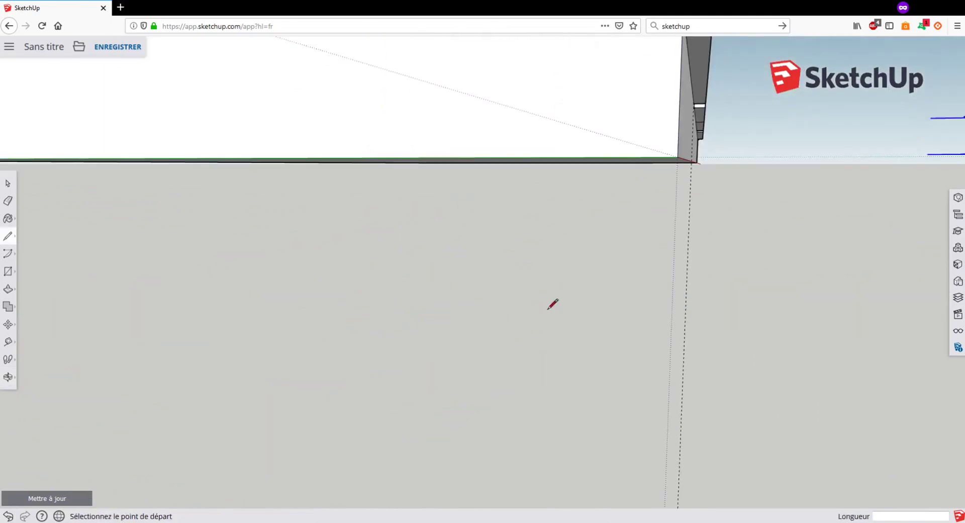
pyautogui.moveTo(553, 304); pyautogui.dragTo(295, 264, button='middle')
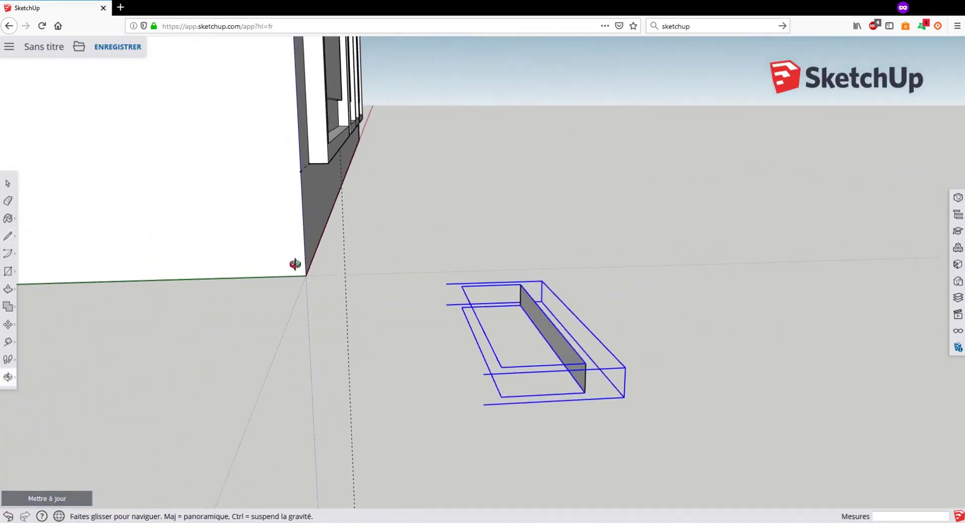
pyautogui.click(447, 283)
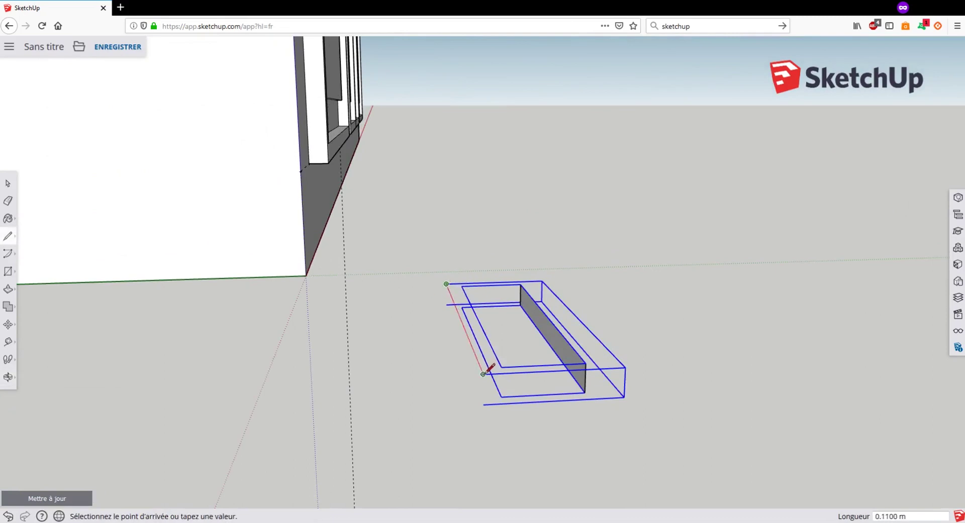
pyautogui.click(485, 374)
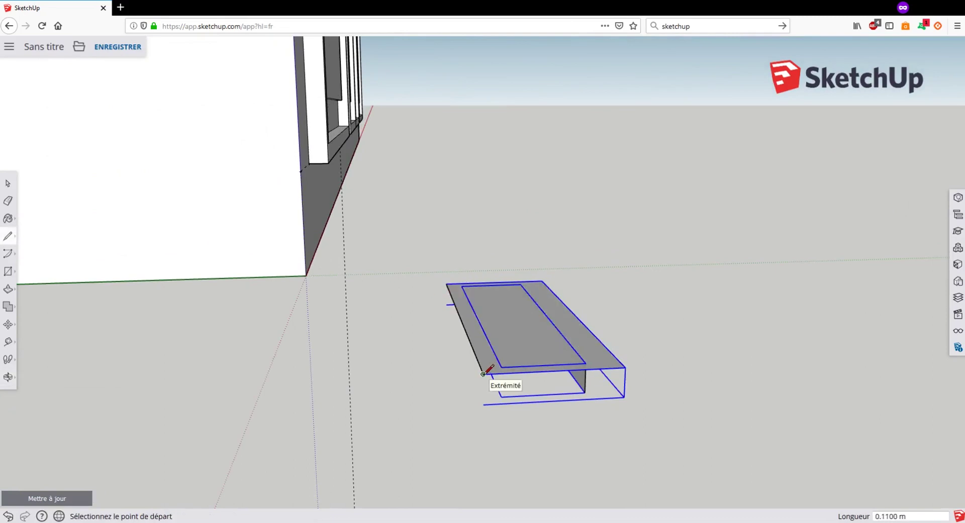
pyautogui.click(447, 304)
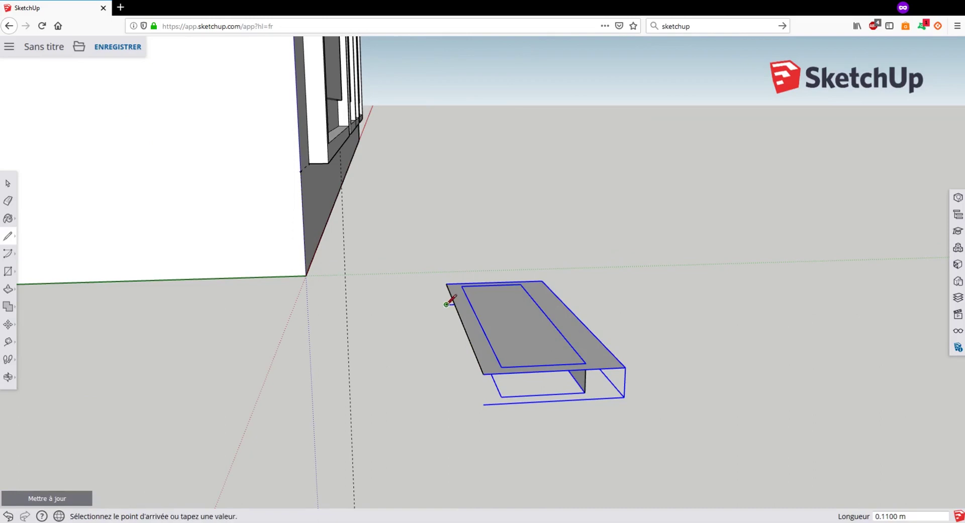
pyautogui.click(483, 404)
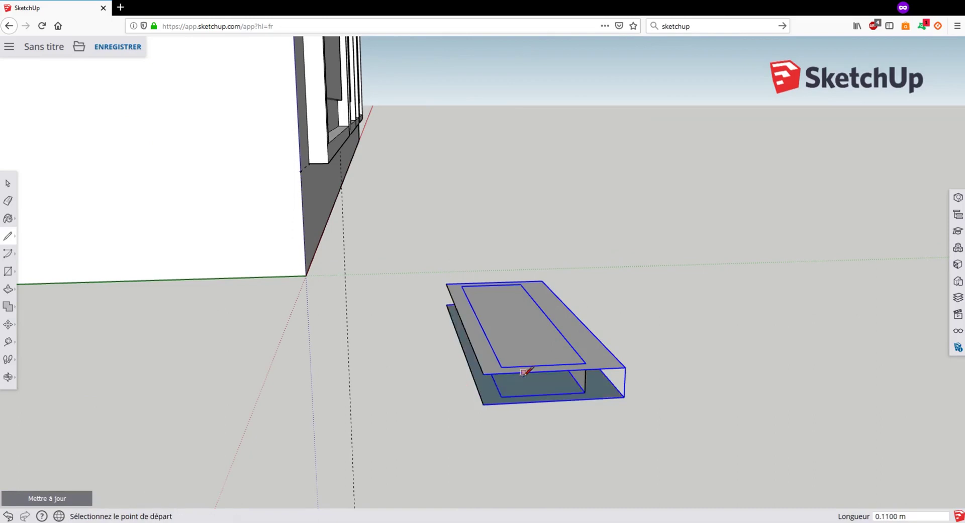
# Step: Draw vertical lines at the two rear corners of the handle copy to fill its ends and back
pyautogui.click(483, 374)
pyautogui.click(483, 404)
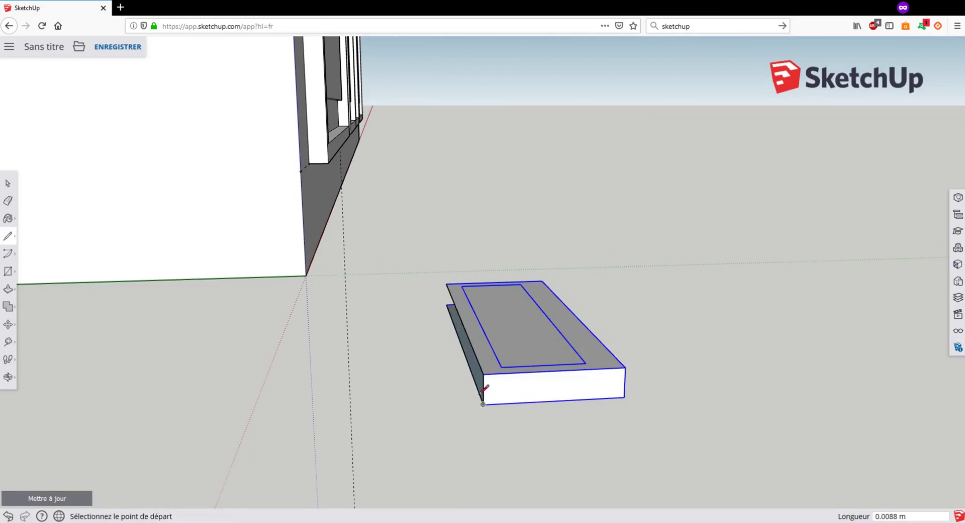
pyautogui.moveTo(483, 403); pyautogui.dragTo(487, 345, button='middle')
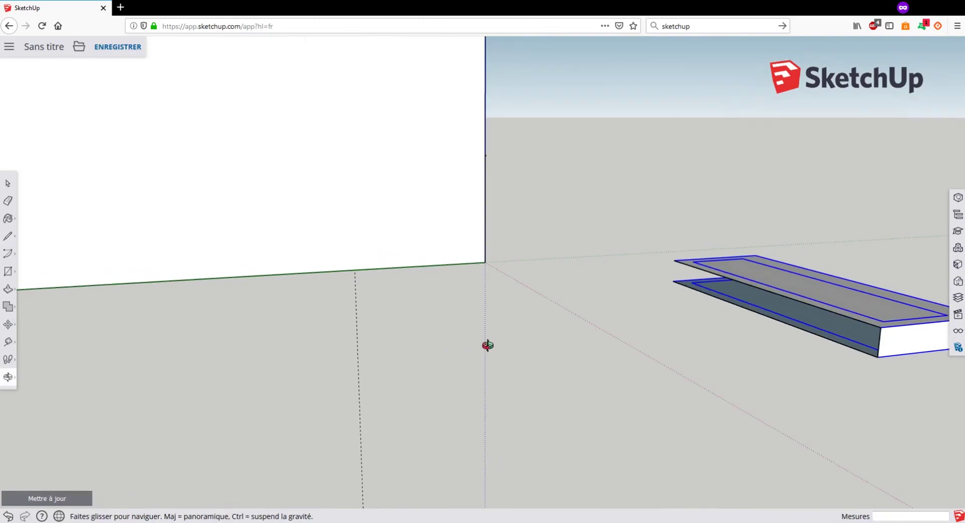
pyautogui.click(677, 261)
pyautogui.click(674, 282)
# Step: Fill the handle copy's front side by drawing a diagonal between opposite corners, and erase the diagonal
pyautogui.moveTo(734, 252)
pyautogui.mouseDown(button='middle')
pyautogui.moveTo(622, 261)
pyautogui.moveTo(634, 263)
pyautogui.mouseUp(button='middle')
pyautogui.moveTo(251, 365); pyautogui.dragTo(203, 321, button='middle')
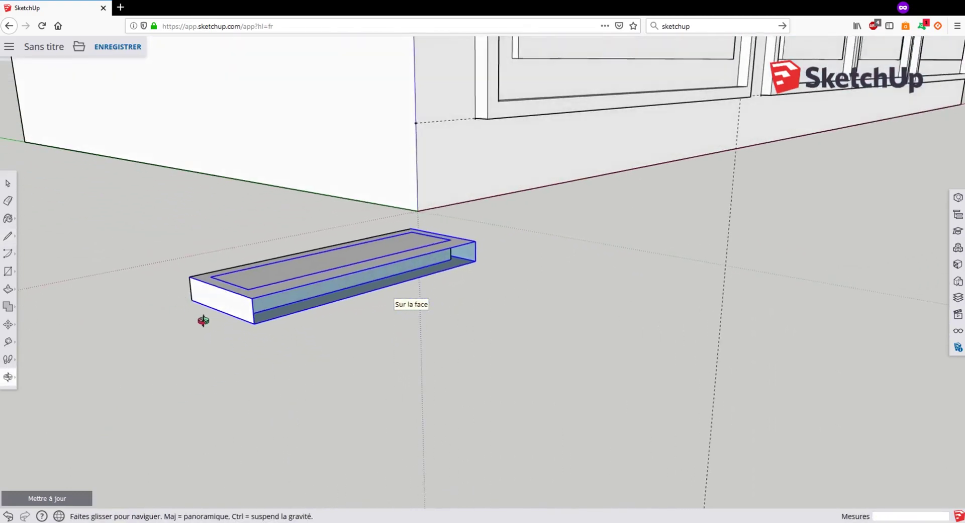
pyautogui.moveTo(262, 316); pyautogui.dragTo(254, 312, button='middle')
pyautogui.click(244, 316)
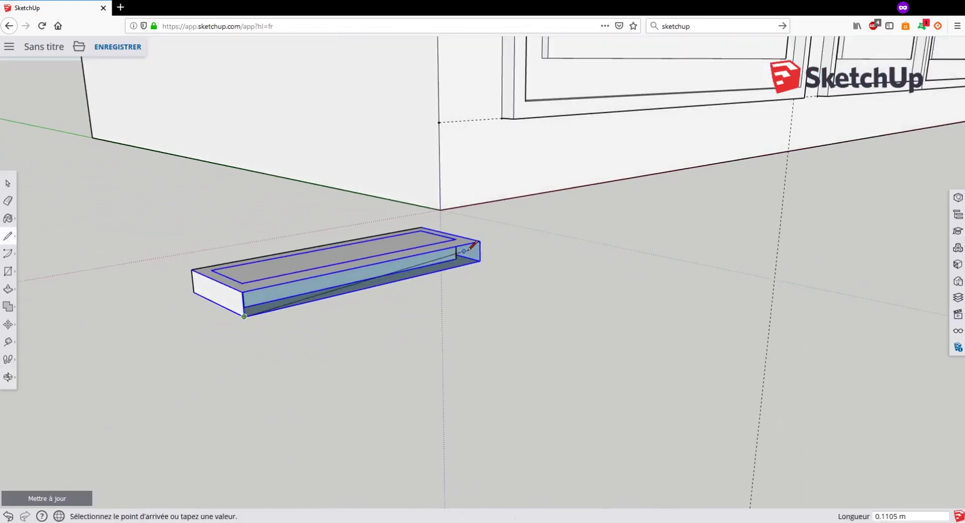
pyautogui.click(478, 242)
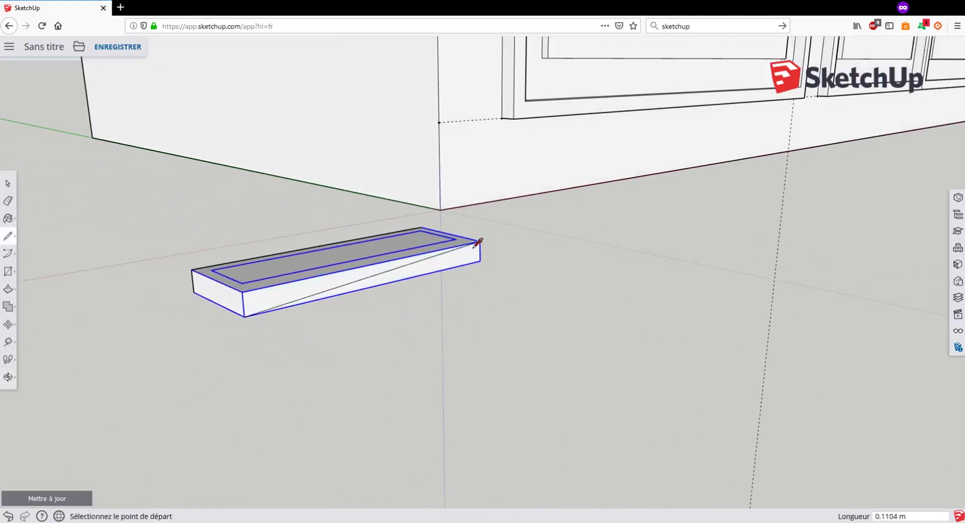
pyautogui.click(7, 200)
pyautogui.click(365, 277)
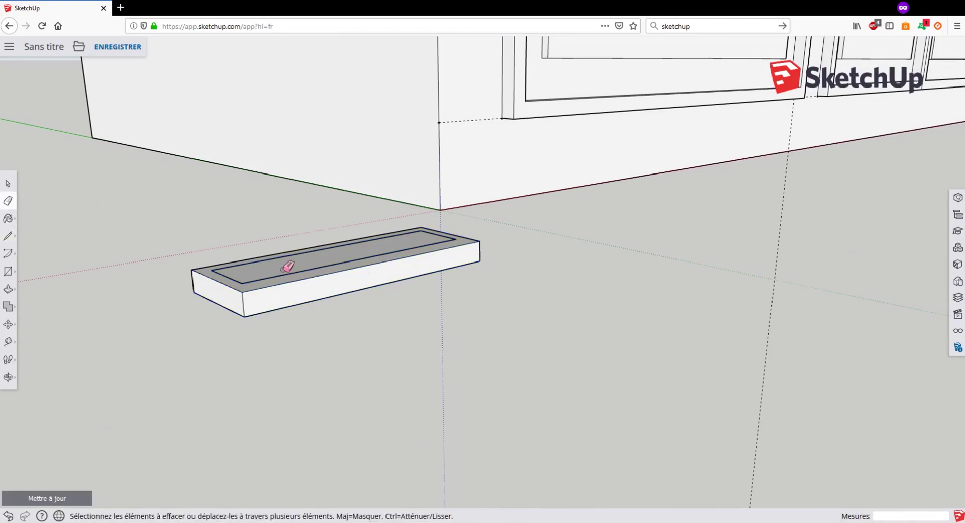
# Step: Delete the face covering the top of the handle copy and its opening
pyautogui.moveTo(288, 267); pyautogui.dragTo(449, 280, button='middle')
pyautogui.click(8, 183)
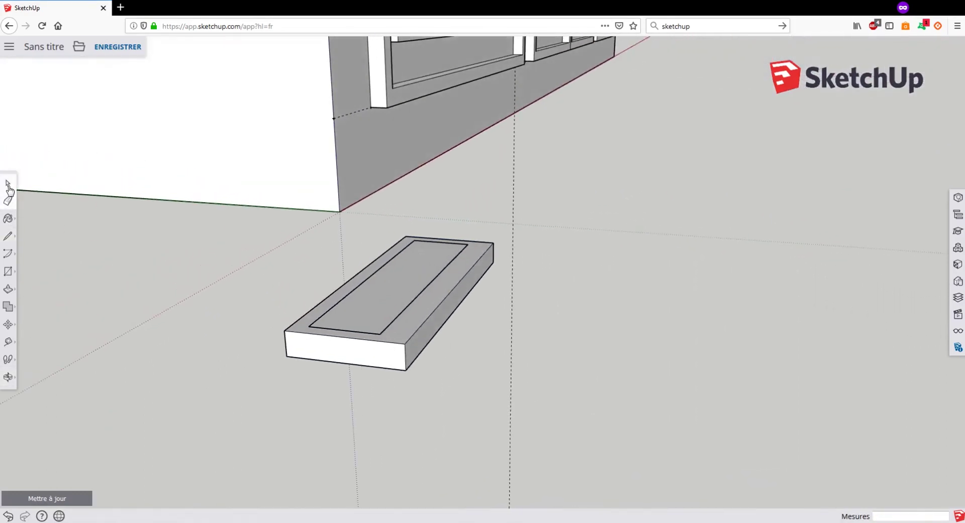
pyautogui.click(404, 282)
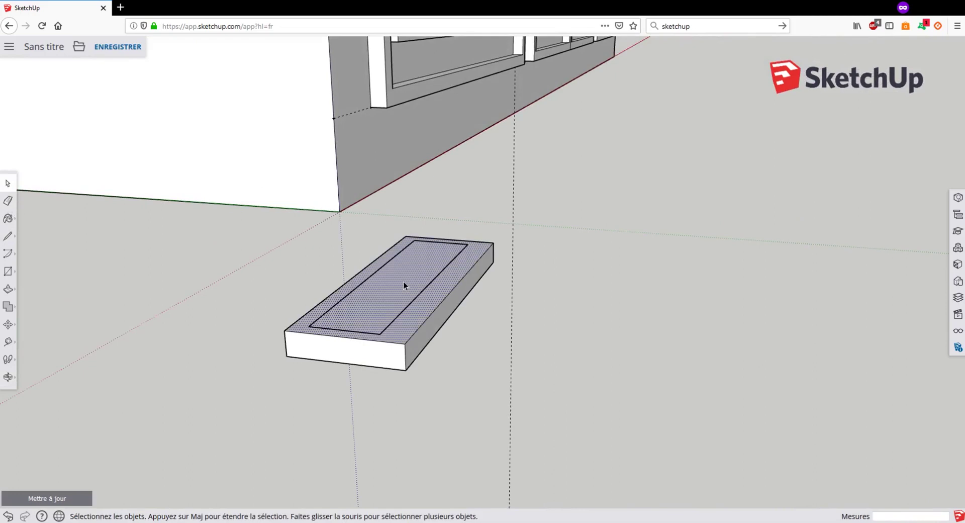
pyautogui.press('Delete')
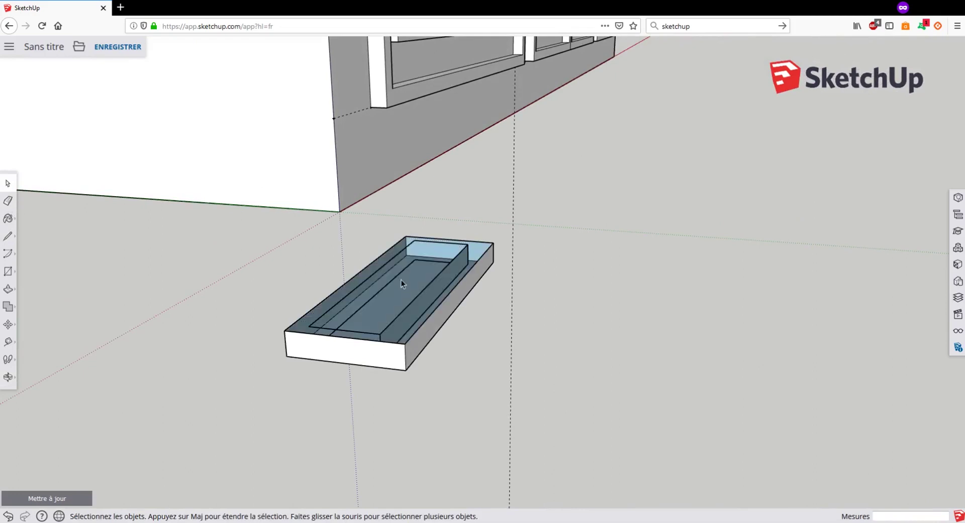
# Step: Draw vertical lines at the two rear inner corners of the handle copy's opening to complete its inner walls
pyautogui.moveTo(401, 279); pyautogui.dragTo(424, 241, button='middle')
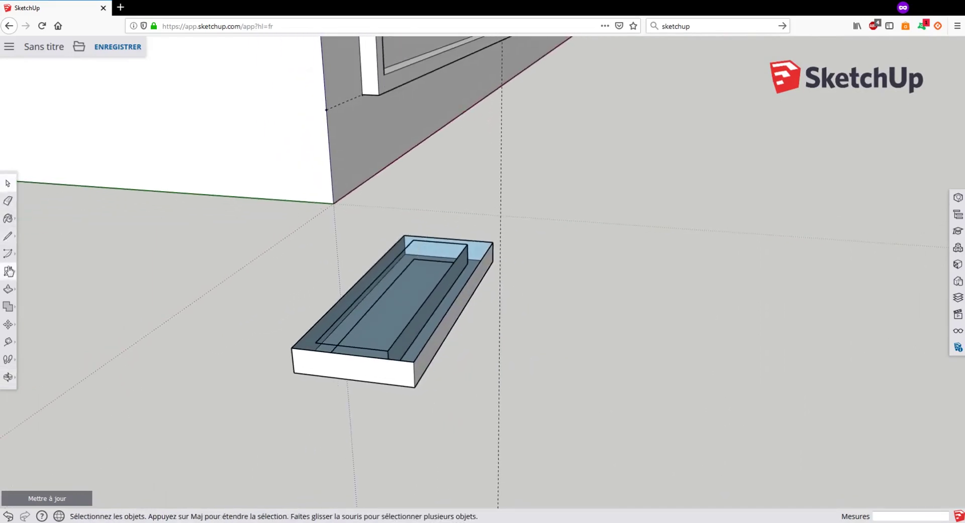
pyautogui.click(7, 236)
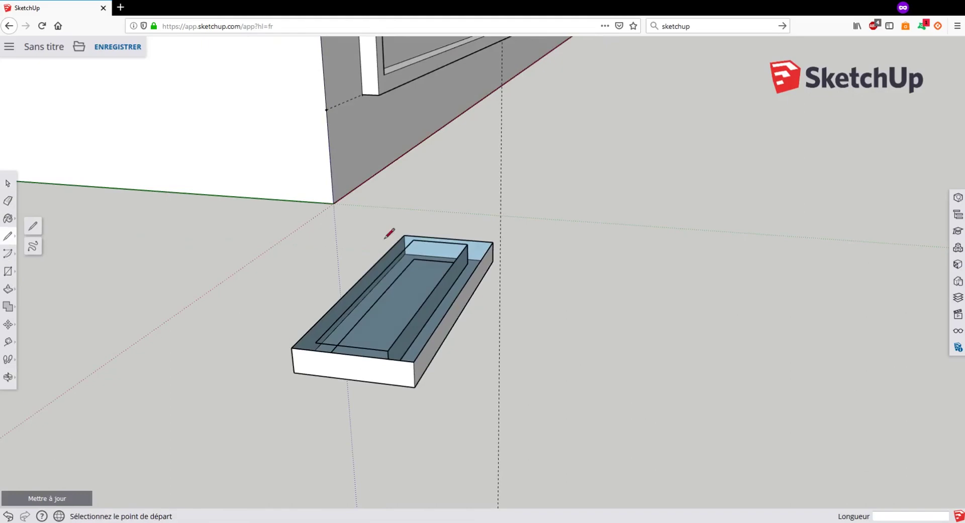
pyautogui.scroll(5, 413, 240)
pyautogui.click(412, 241)
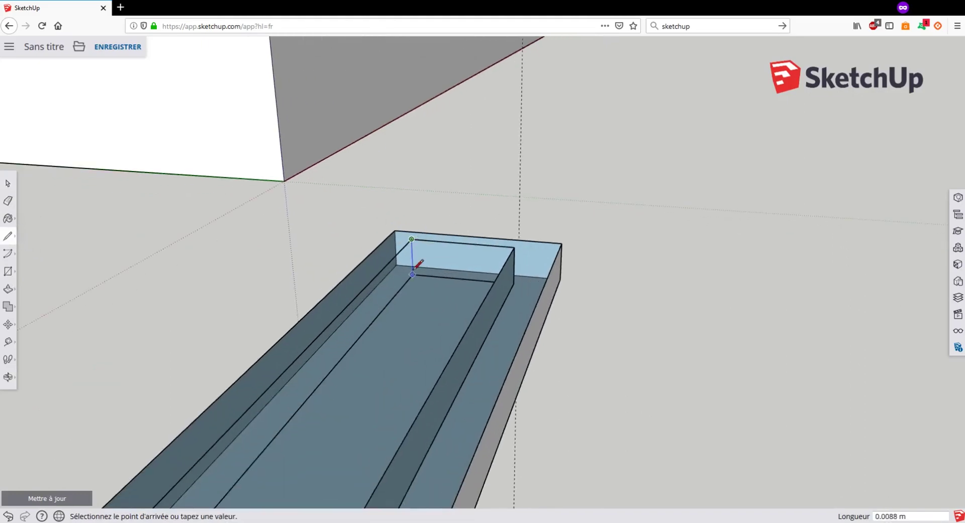
pyautogui.click(413, 272)
pyautogui.scroll(-5, 414, 271)
pyautogui.moveTo(423, 262); pyautogui.dragTo(378, 189, button='middle')
pyautogui.scroll(5, 378, 188)
pyautogui.click(356, 167)
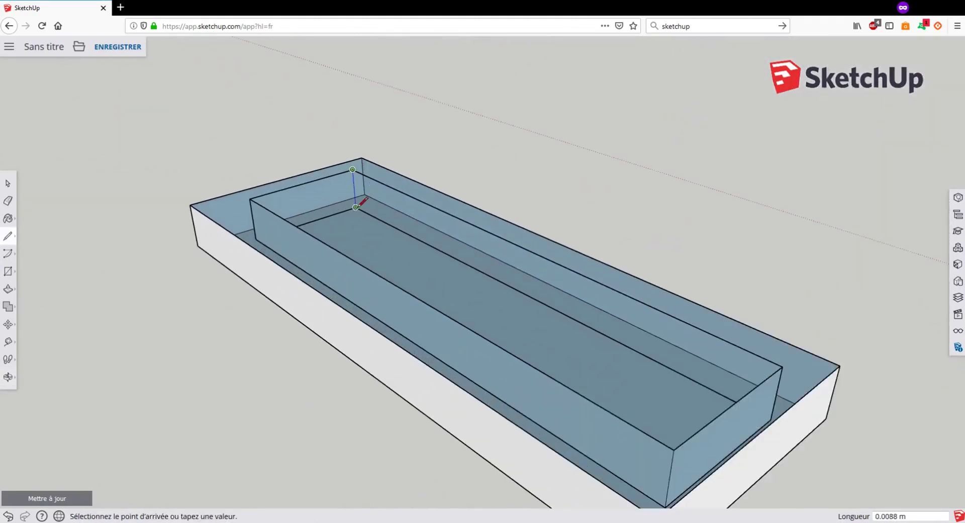
pyautogui.click(355, 215)
# Step: Fill the upper rim around the opening with lines linking inner and outer corners, and erase those construction lines
pyautogui.scroll(-5, 362, 233)
pyautogui.moveTo(362, 233)
pyautogui.mouseDown(button='middle')
pyautogui.moveTo(311, 250)
pyautogui.moveTo(463, 248)
pyautogui.moveTo(366, 233)
pyautogui.mouseUp(button='middle')
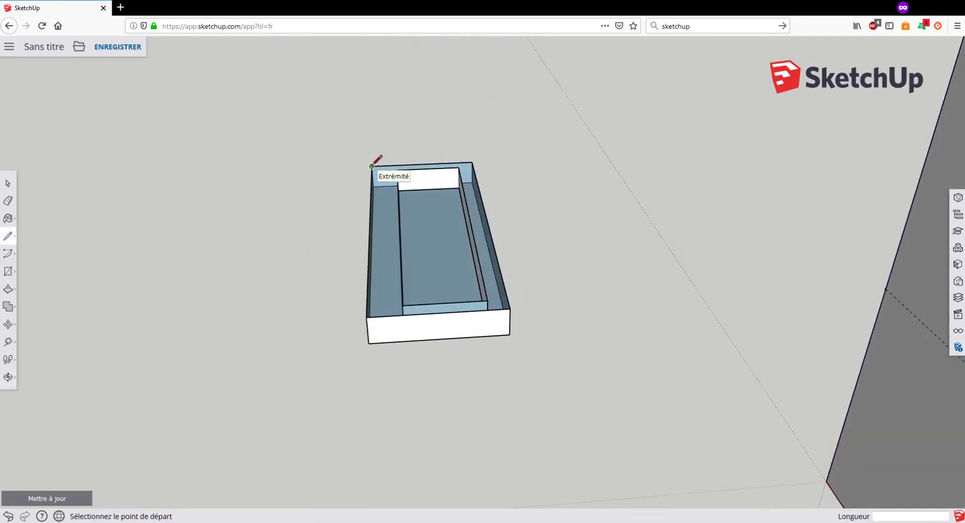
pyautogui.click(397, 170)
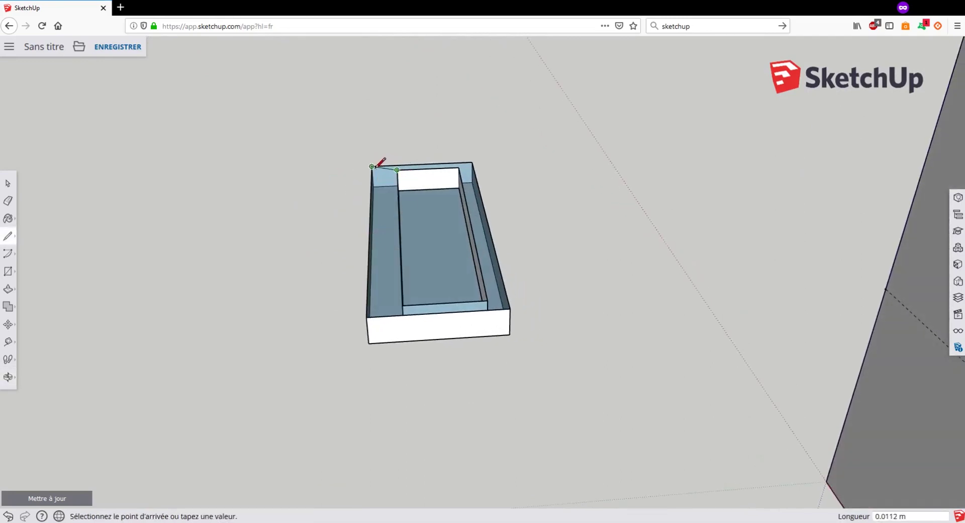
pyautogui.click(372, 167)
pyautogui.click(403, 306)
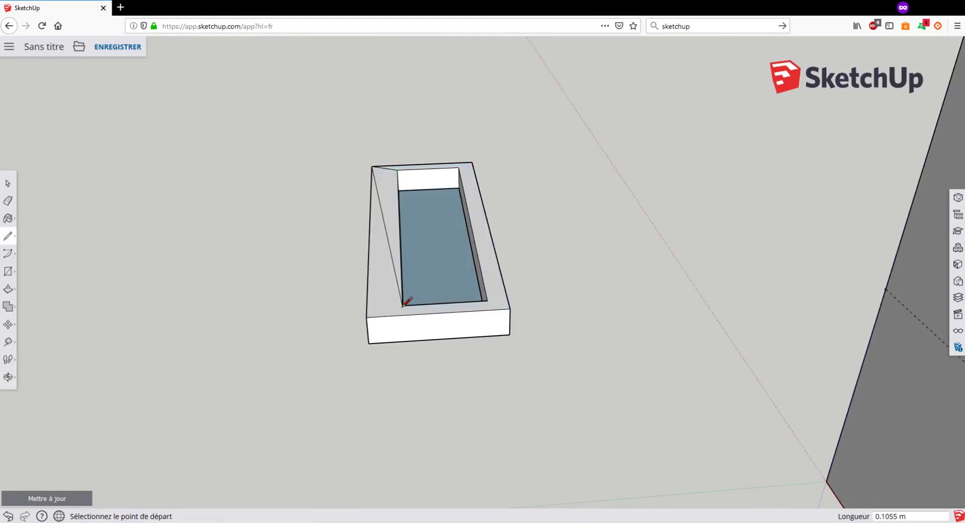
pyautogui.click(8, 200)
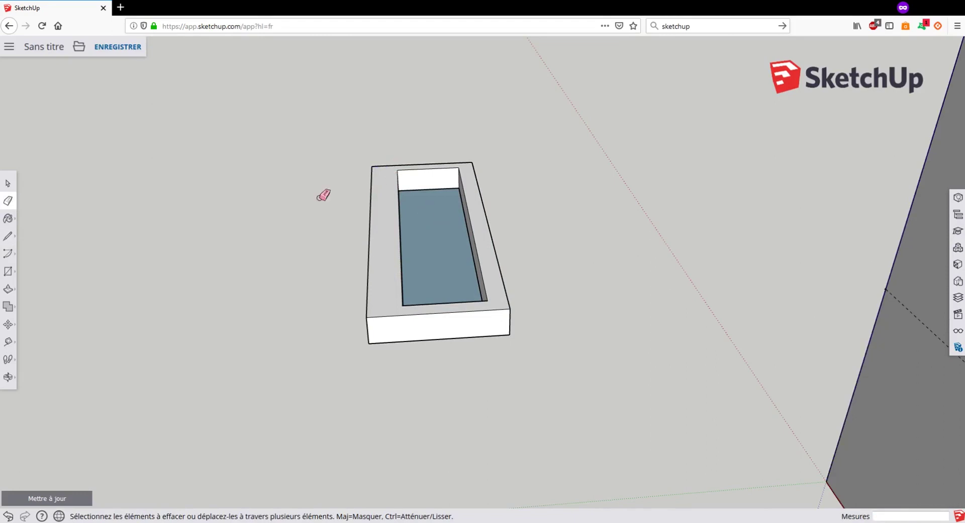
# Step: Delete the face closing the underside of the handle copy and its opening
pyautogui.click(7, 183)
pyautogui.click(423, 240)
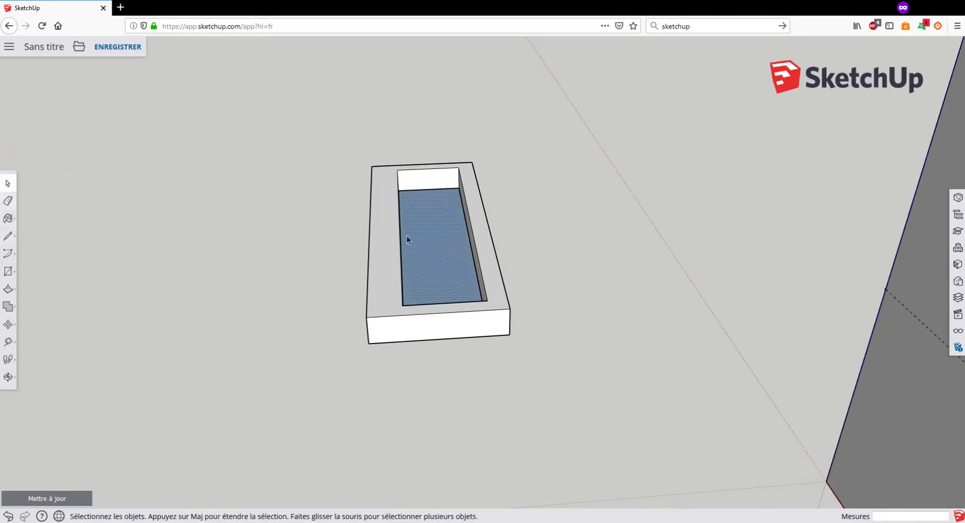
pyautogui.press('Delete')
pyautogui.moveTo(396, 302); pyautogui.dragTo(280, 170, button='middle')
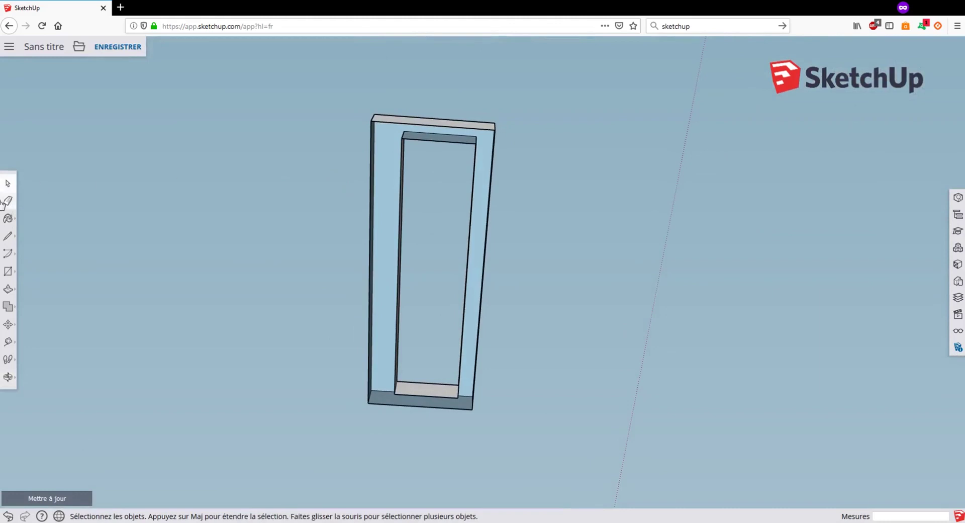
# Step: Close the underside rim of the handle copy with lines linking an outer corner to two opening corners, and erase those lines
pyautogui.click(7, 235)
pyautogui.click(401, 137)
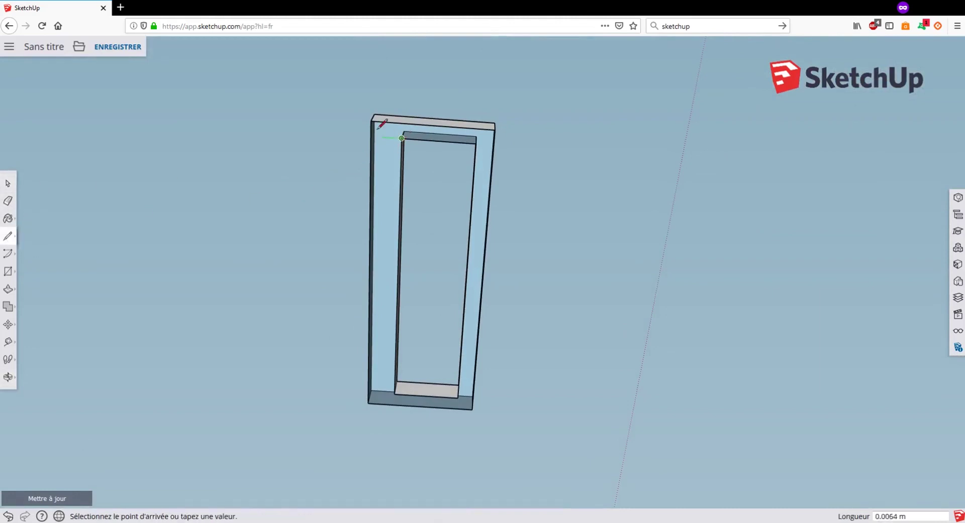
pyautogui.click(371, 121)
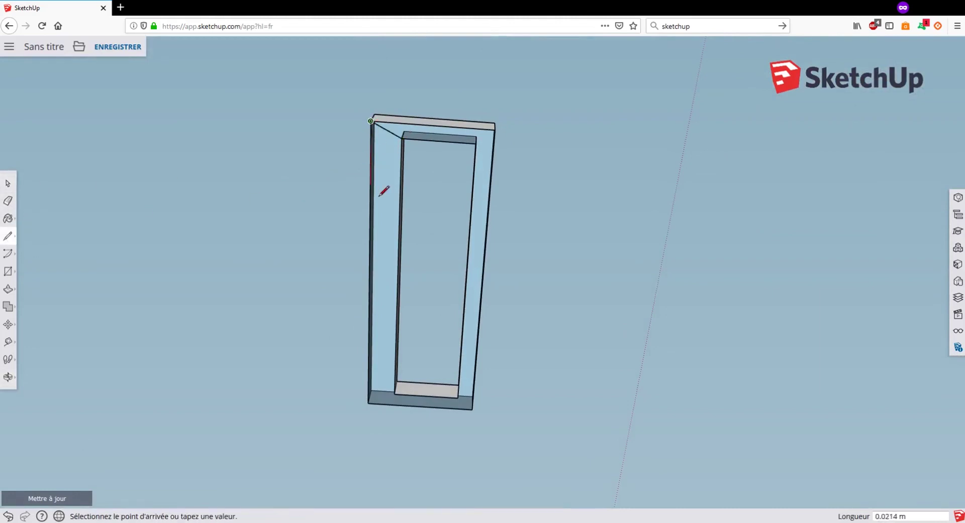
pyautogui.click(395, 394)
pyautogui.click(8, 200)
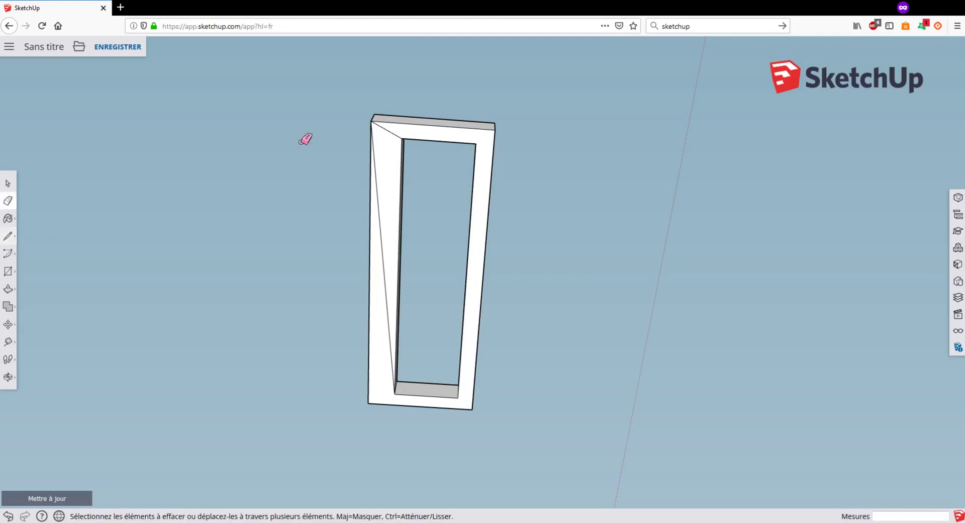
pyautogui.click(382, 201)
pyautogui.moveTo(357, 215)
pyautogui.mouseDown(button='middle')
pyautogui.moveTo(409, 352)
pyautogui.moveTo(446, 367)
pyautogui.moveTo(418, 276)
pyautogui.moveTo(476, 265)
pyautogui.moveTo(496, 308)
pyautogui.moveTo(416, 271)
pyautogui.mouseUp(button='middle')
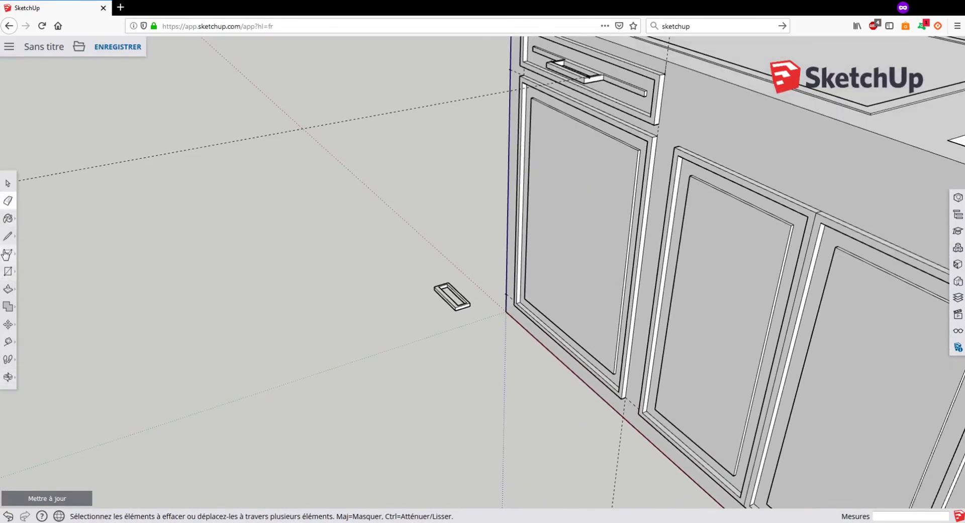
pyautogui.click(8, 324)
pyautogui.click(41, 327)
pyautogui.scroll(5, 395, 302)
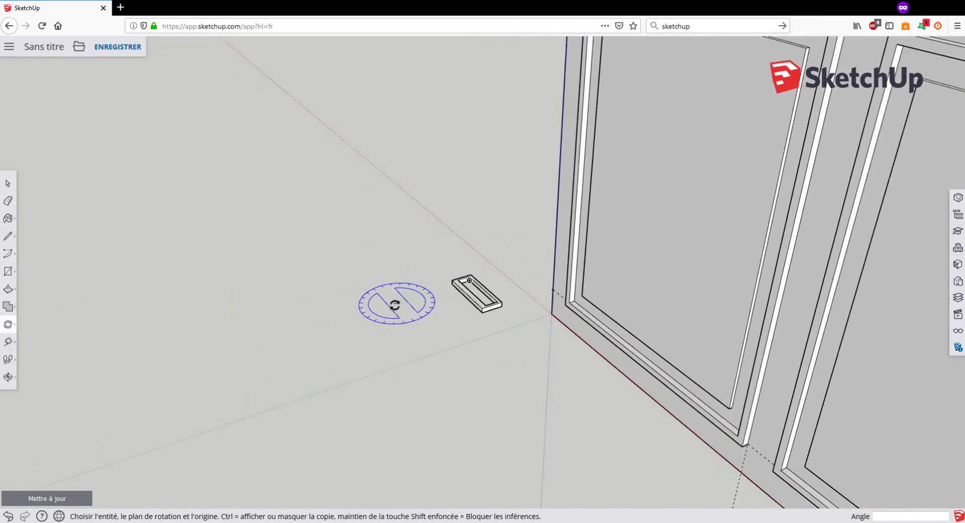
pyautogui.moveTo(362, 302); pyautogui.dragTo(560, 304, button='middle')
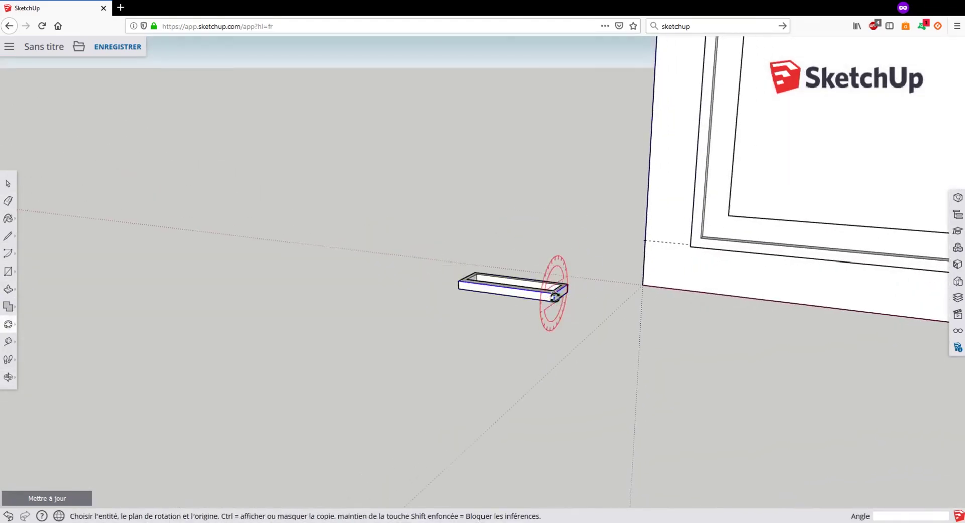
pyautogui.scroll(4, 558, 302)
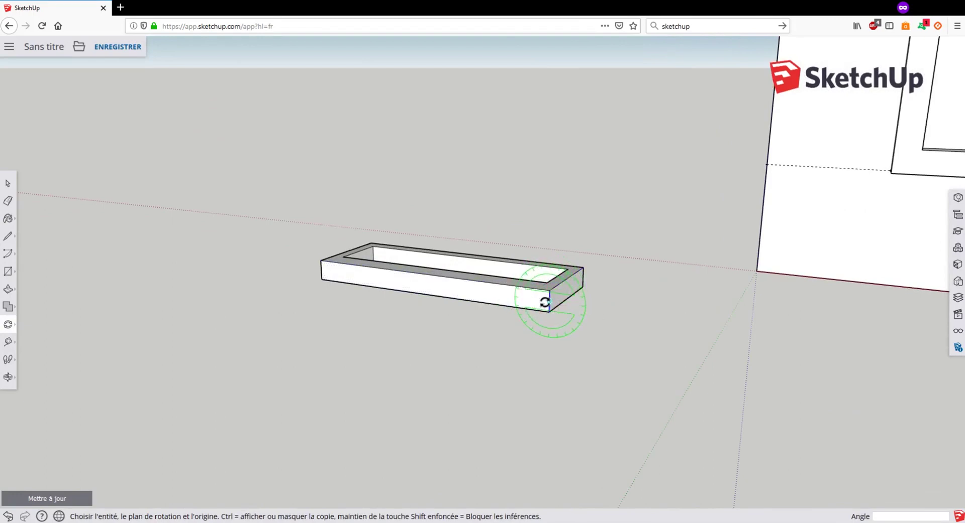
pyautogui.click(548, 301)
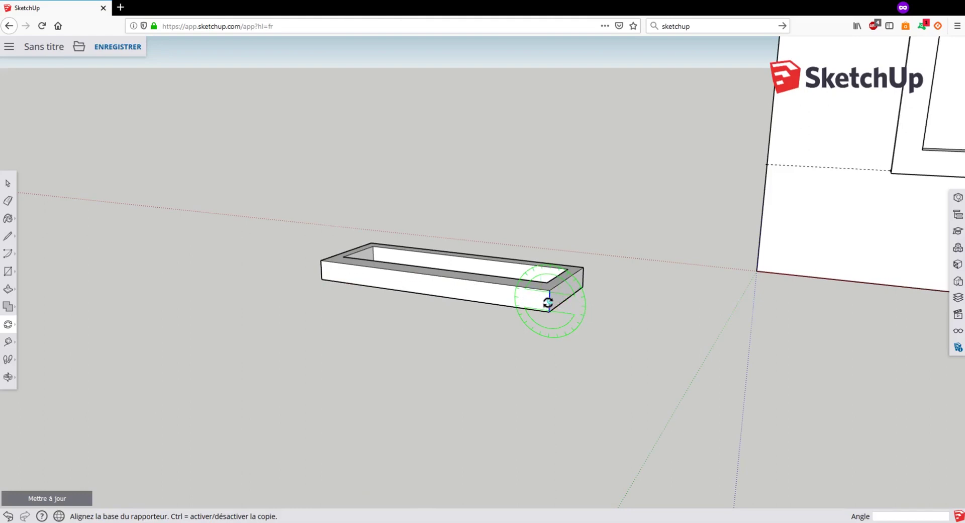
pyautogui.click(320, 270)
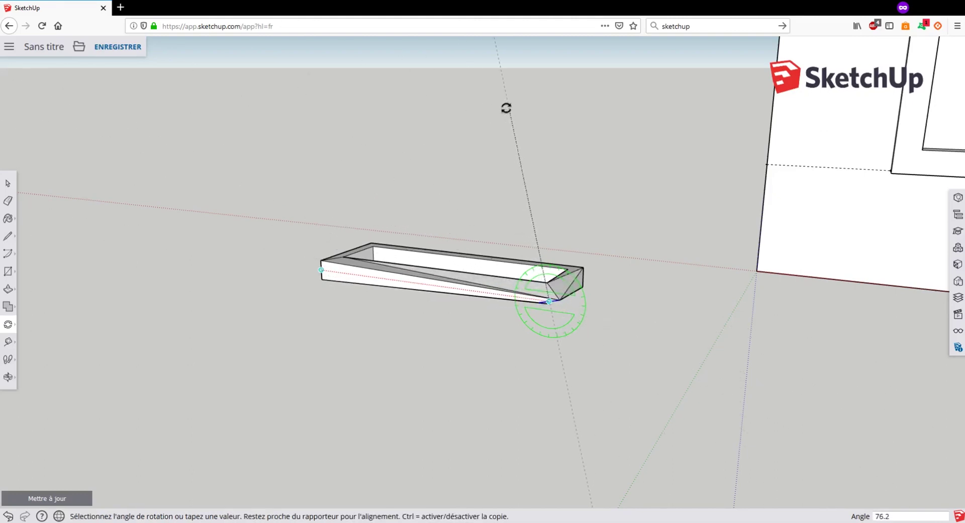
pyautogui.press('Escape')
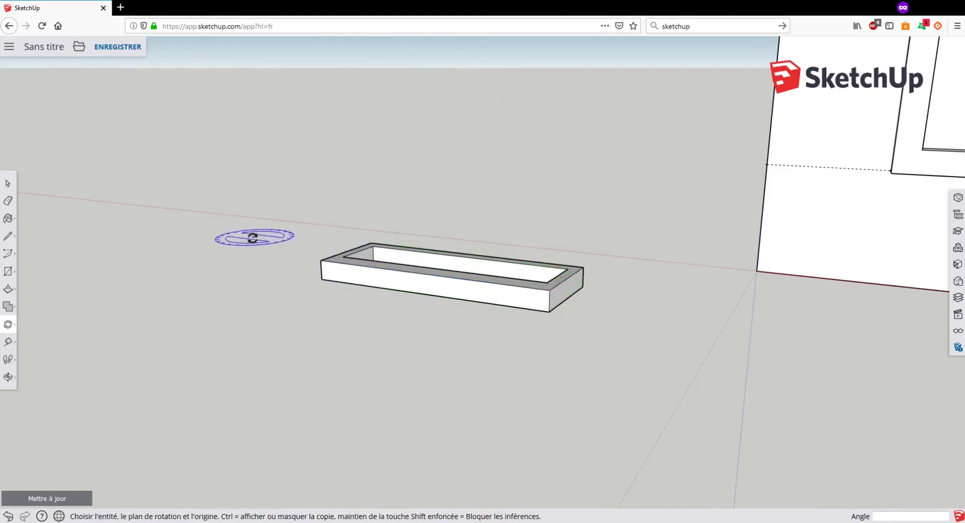
# Step: Select the whole handle copy and rotate it 90° about one end so that it stands upright along the blue axis
pyautogui.moveTo(287, 227); pyautogui.dragTo(329, 290, button='middle')
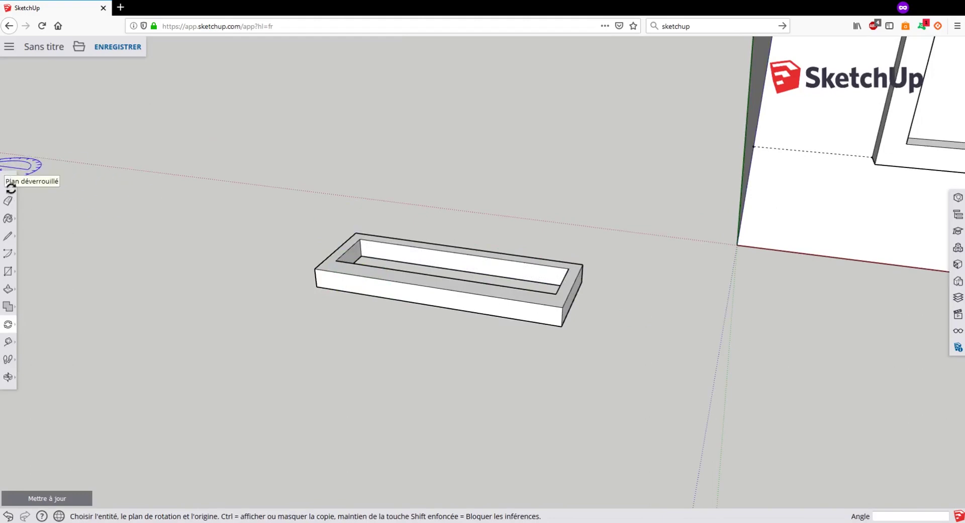
pyautogui.click(9, 183)
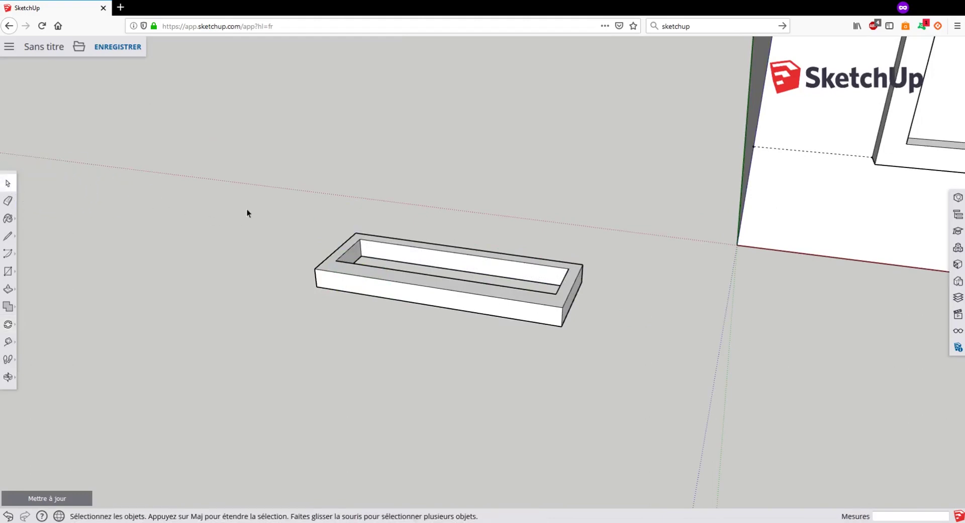
pyautogui.moveTo(237, 193); pyautogui.dragTo(634, 392)
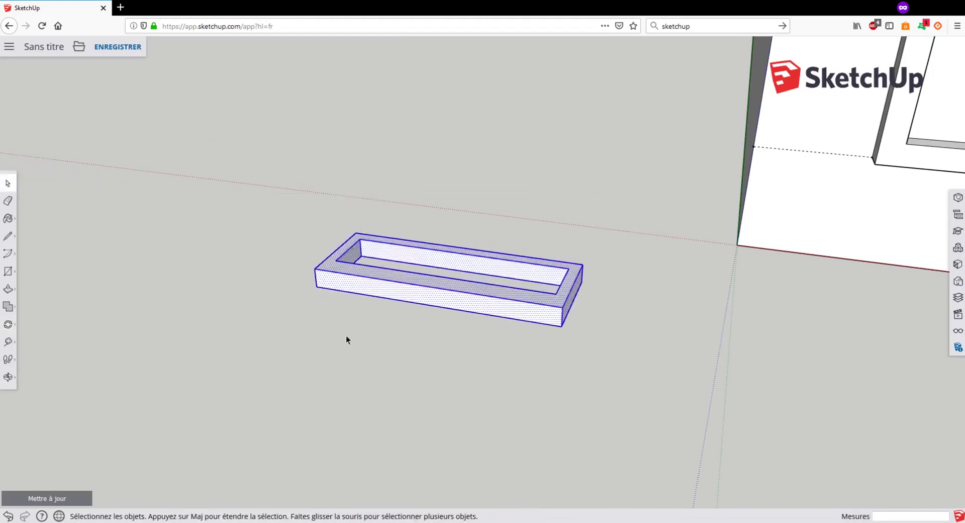
pyautogui.moveTo(345, 336); pyautogui.dragTo(339, 294, button='middle')
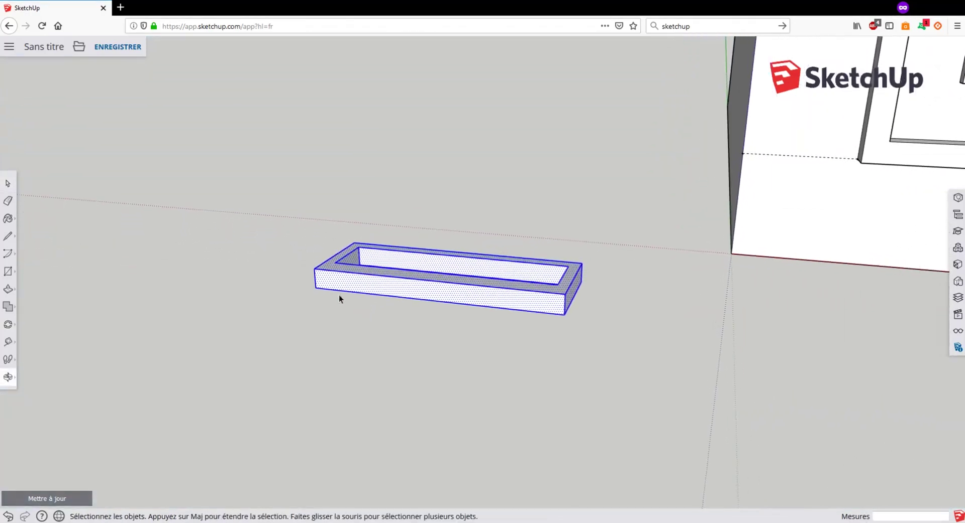
pyautogui.click(10, 328)
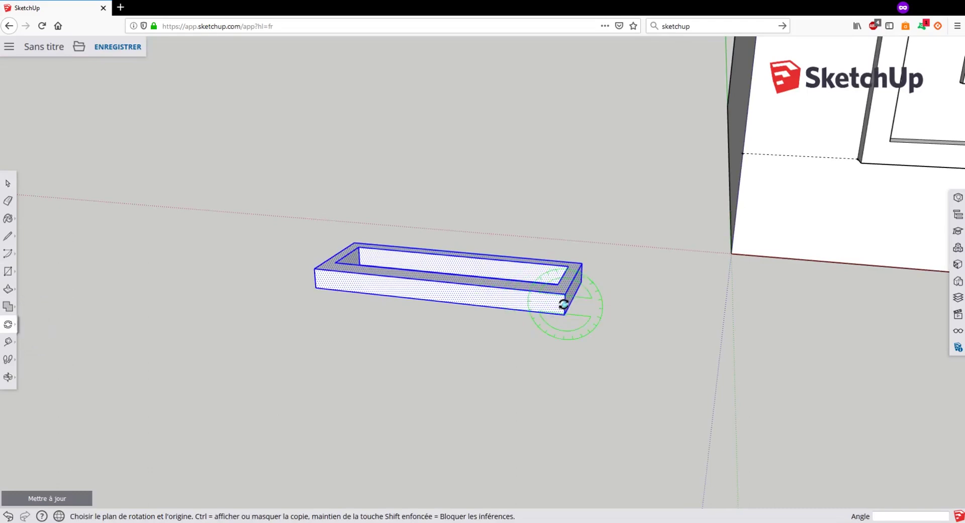
pyautogui.click(564, 304)
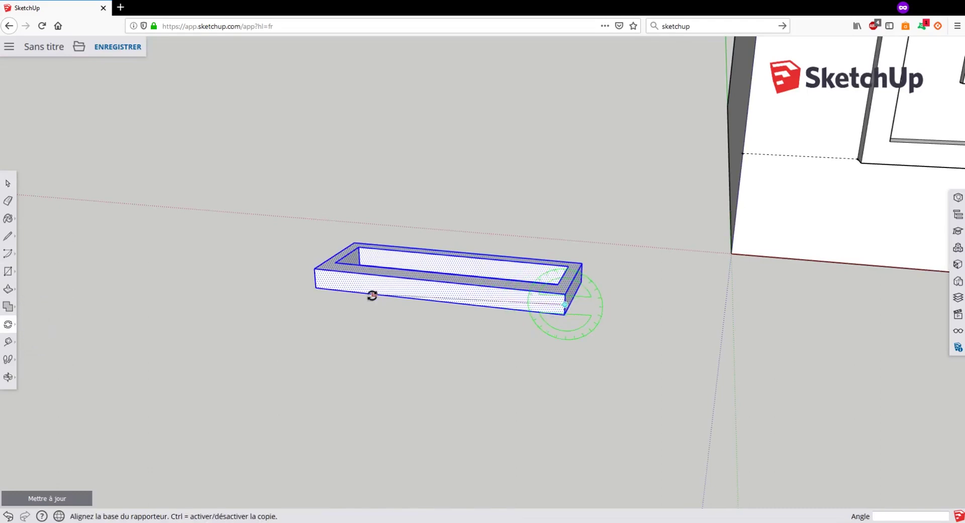
pyautogui.click(314, 279)
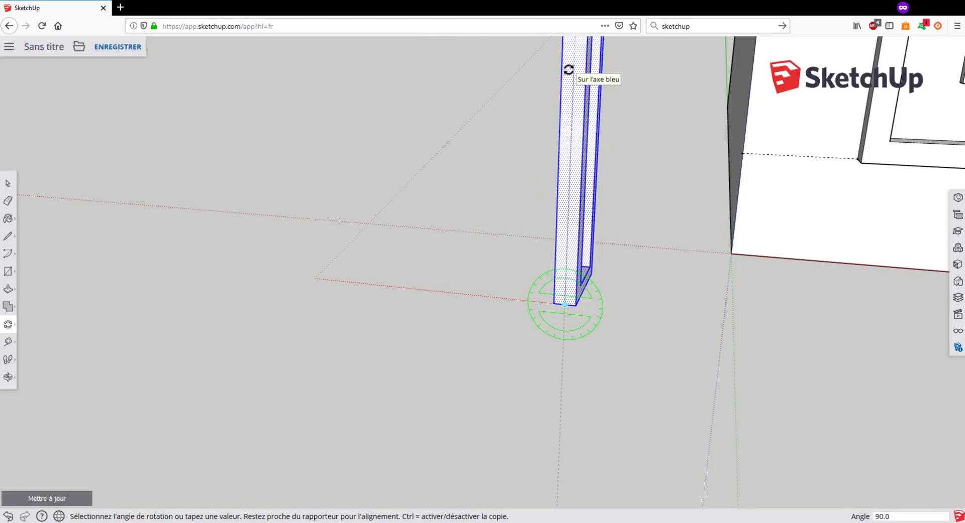
pyautogui.click(568, 70)
# Step: Move the upright handle by its upper rear corner onto the upper inner-side corner of the door below the drawer
pyautogui.moveTo(567, 70)
pyautogui.mouseDown(button='middle')
pyautogui.moveTo(527, 177)
pyautogui.moveTo(326, 181)
pyautogui.mouseUp(button='middle')
pyautogui.press('q')
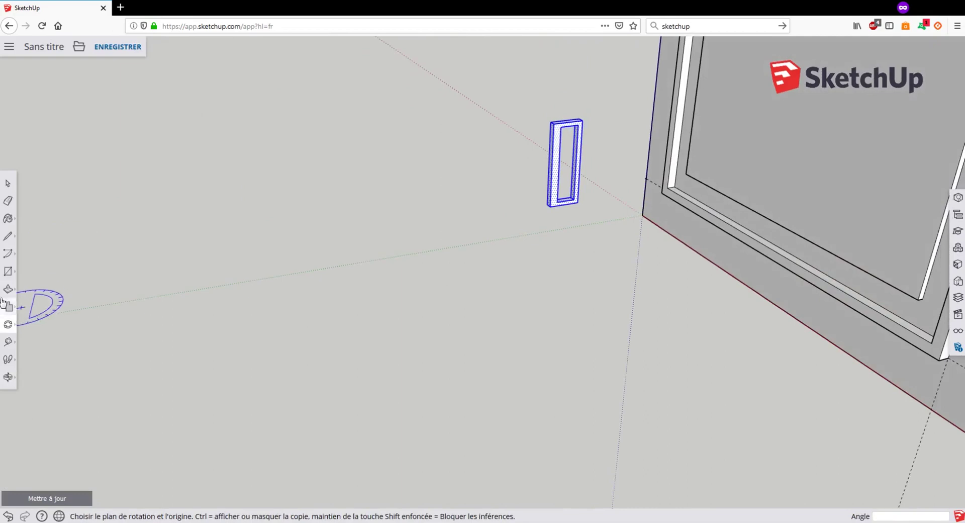
pyautogui.click(9, 320)
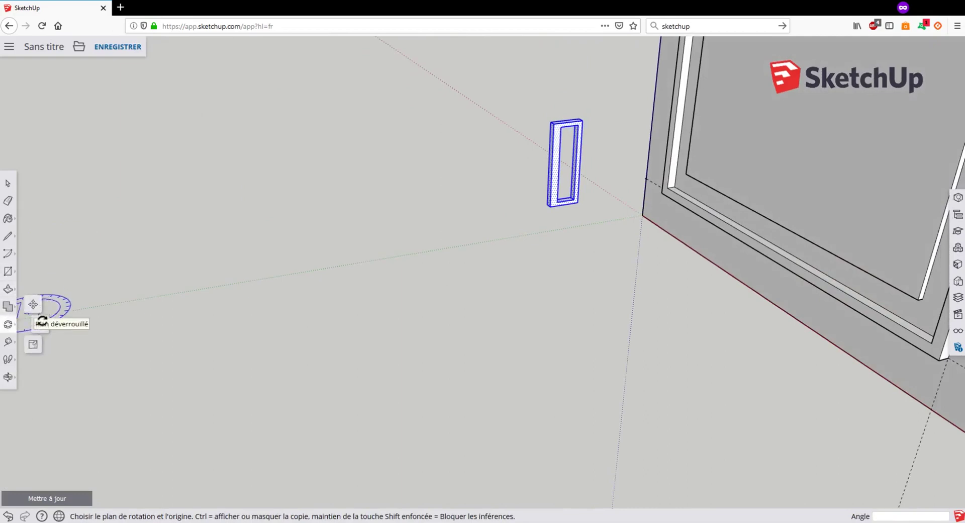
pyautogui.click(33, 305)
pyautogui.moveTo(151, 302); pyautogui.dragTo(558, 196, button='middle')
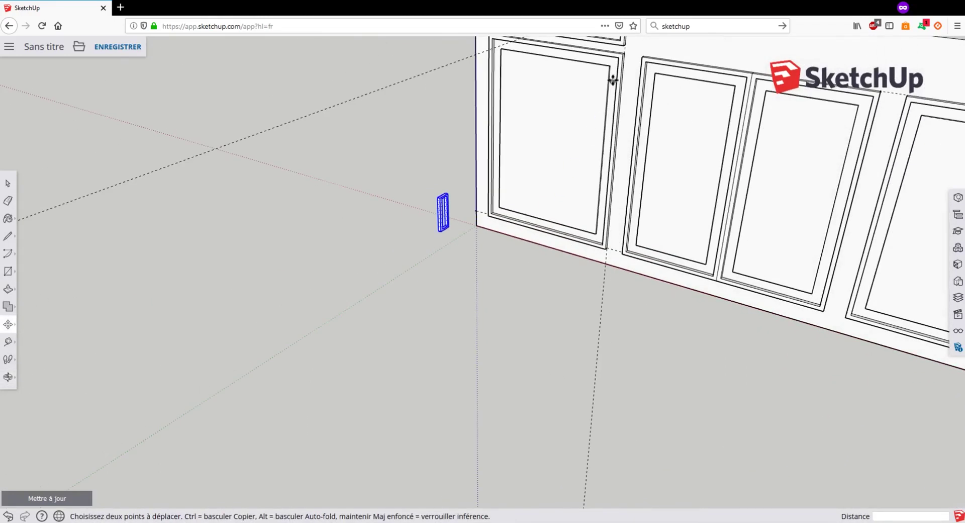
pyautogui.scroll(8, 457, 190)
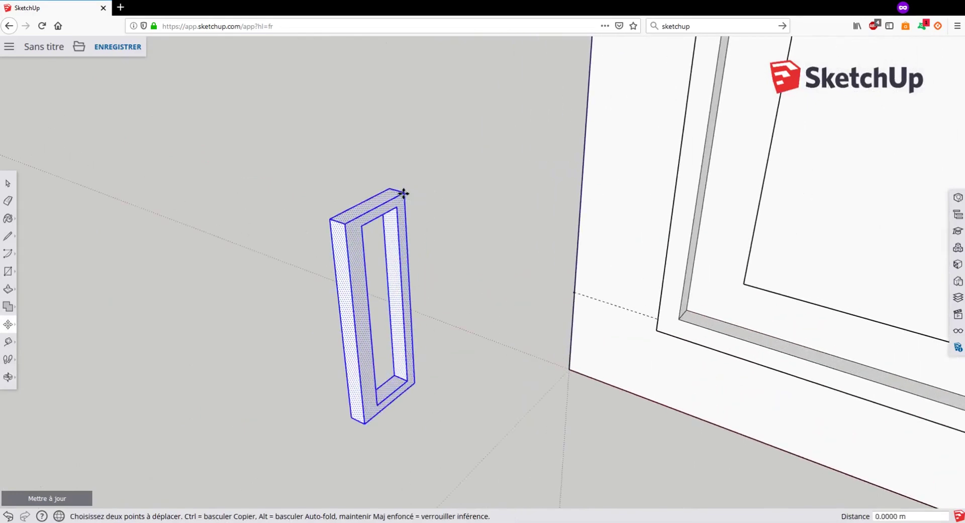
pyautogui.click(404, 194)
pyautogui.scroll(-3, 270, 215)
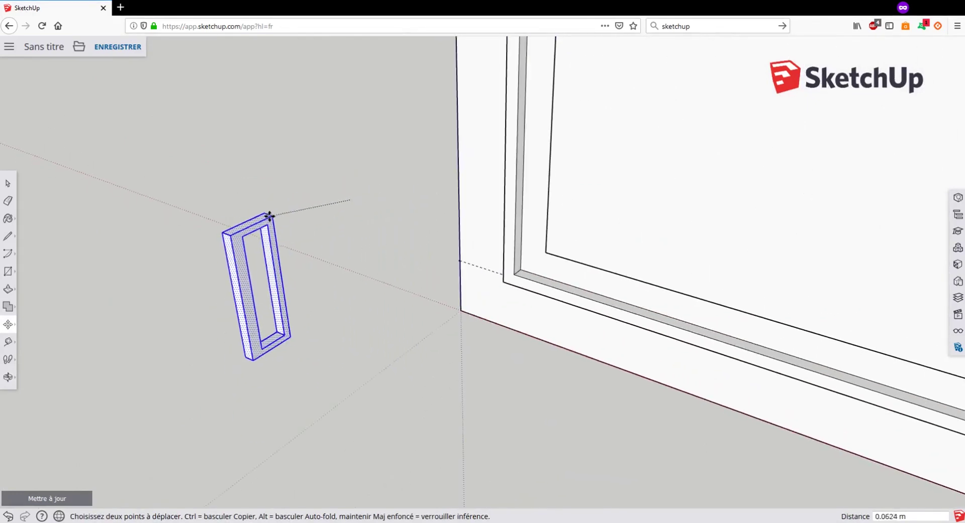
pyautogui.scroll(-3, 269, 215)
pyautogui.scroll(-3, 362, 120)
pyautogui.scroll(6, 363, 119)
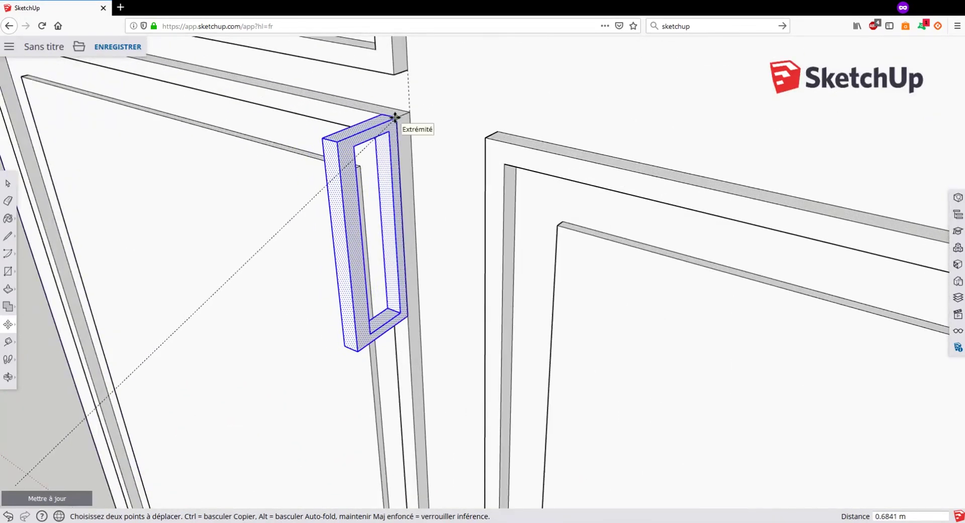
pyautogui.click(395, 118)
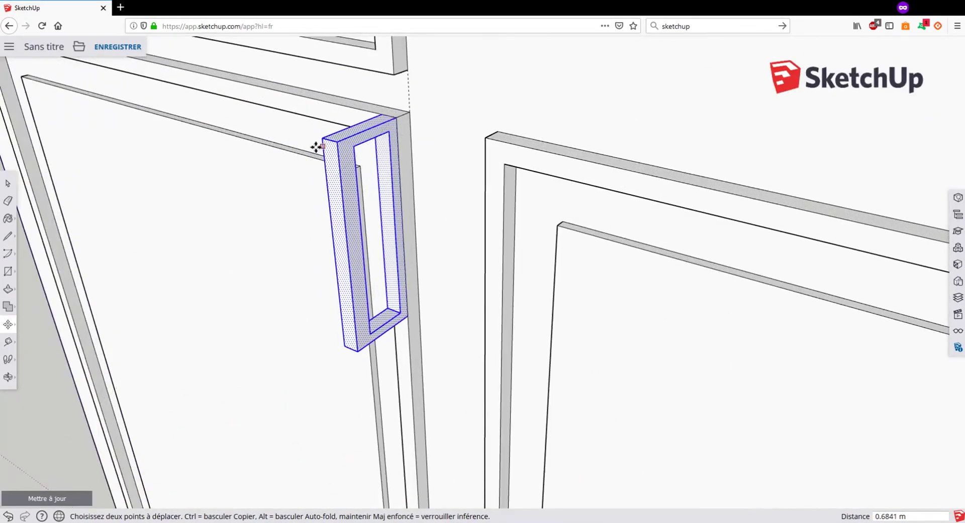
# Step: Pull the door handle's side face around the opening out by 0.0012 m with Push/Pull
pyautogui.moveTo(317, 147); pyautogui.dragTo(491, 140, button='middle')
pyautogui.moveTo(352, 144); pyautogui.dragTo(334, 187, button='middle')
pyautogui.scroll(2, 343, 175)
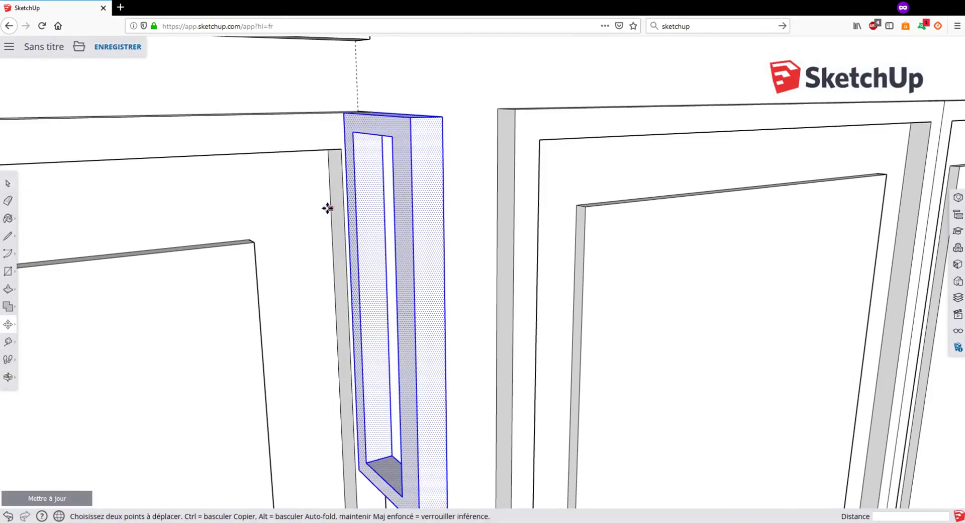
pyautogui.press('Escape')
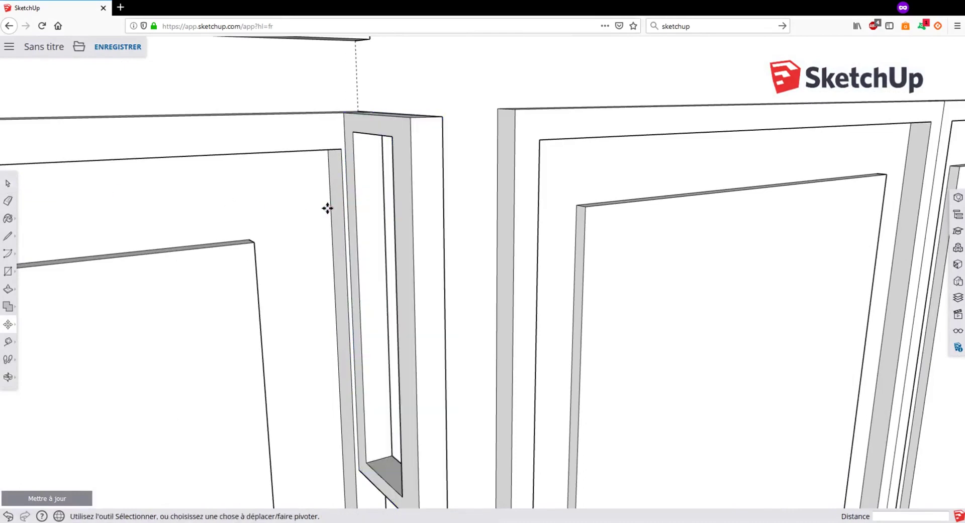
pyautogui.click(8, 292)
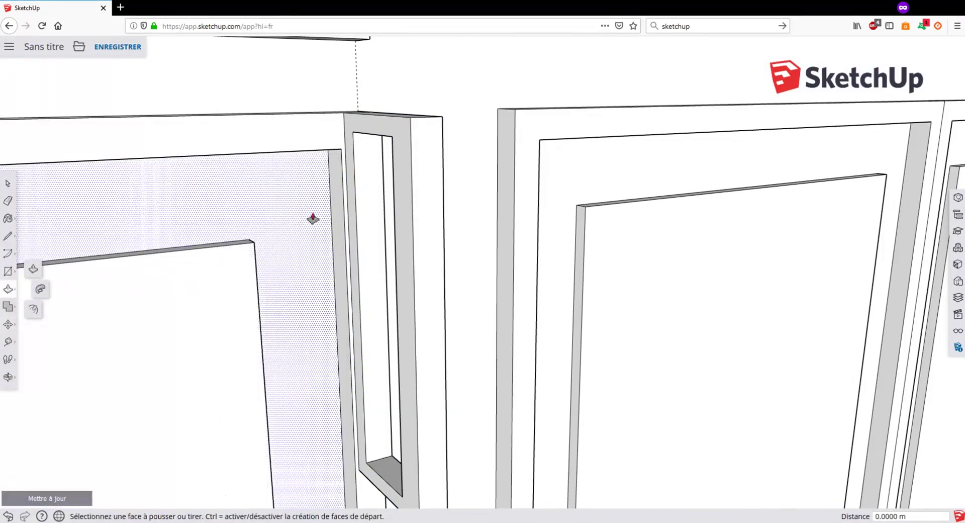
pyautogui.click(351, 202)
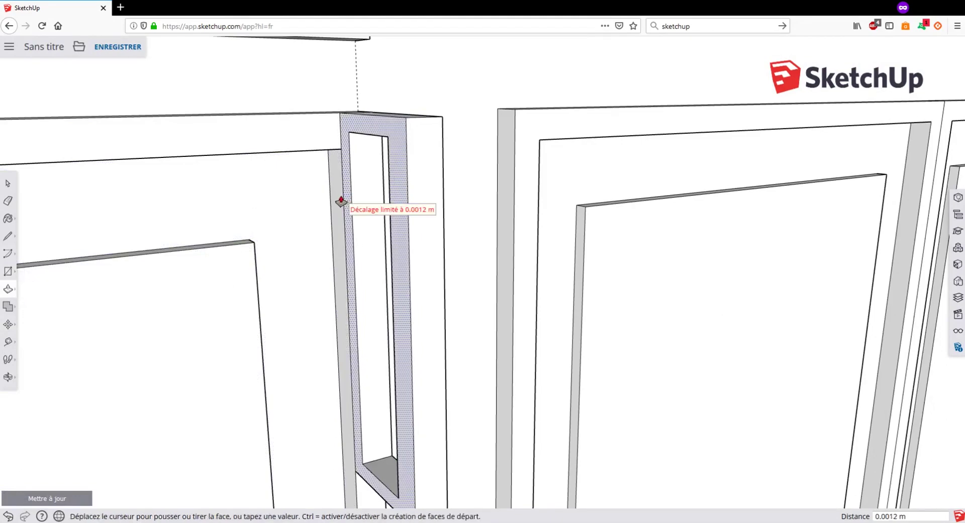
pyautogui.click(341, 201)
pyautogui.moveTo(330, 229)
pyautogui.mouseDown(button='middle')
pyautogui.moveTo(330, 246)
pyautogui.moveTo(289, 220)
pyautogui.moveTo(565, 198)
pyautogui.moveTo(315, 209)
pyautogui.moveTo(372, 222)
pyautogui.moveTo(244, 201)
pyautogui.moveTo(508, 202)
pyautogui.moveTo(390, 201)
pyautogui.moveTo(563, 192)
pyautogui.moveTo(505, 200)
pyautogui.moveTo(476, 222)
pyautogui.moveTo(258, 258)
pyautogui.moveTo(351, 238)
pyautogui.moveTo(335, 217)
pyautogui.mouseUp(button='middle')
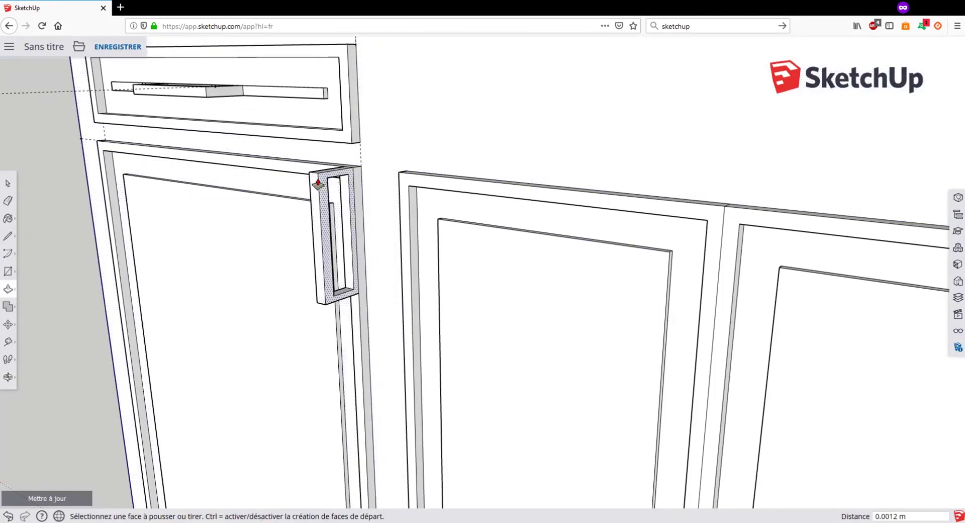
# Step: Undo the handle's last edits and its placement on the door under the drawer
pyautogui.scroll(5, 317, 185)
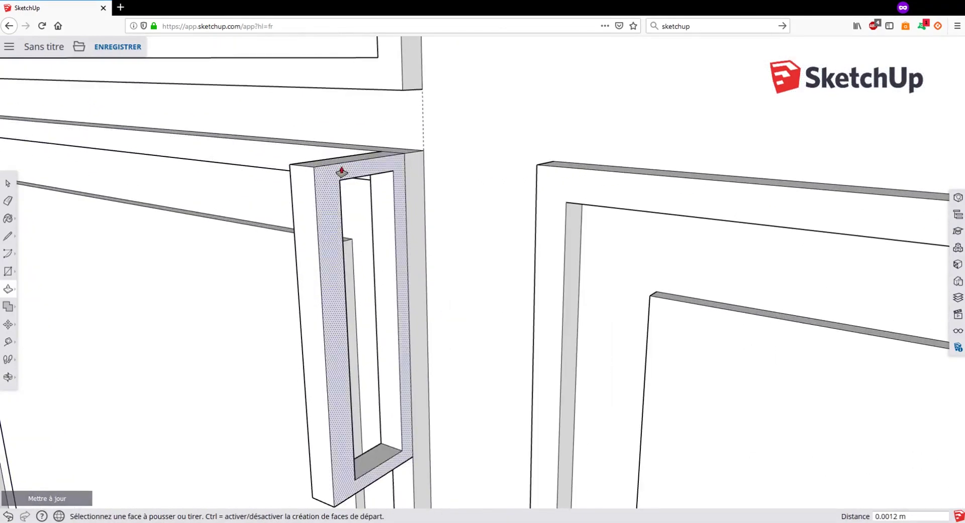
pyautogui.scroll(-6, 326, 186)
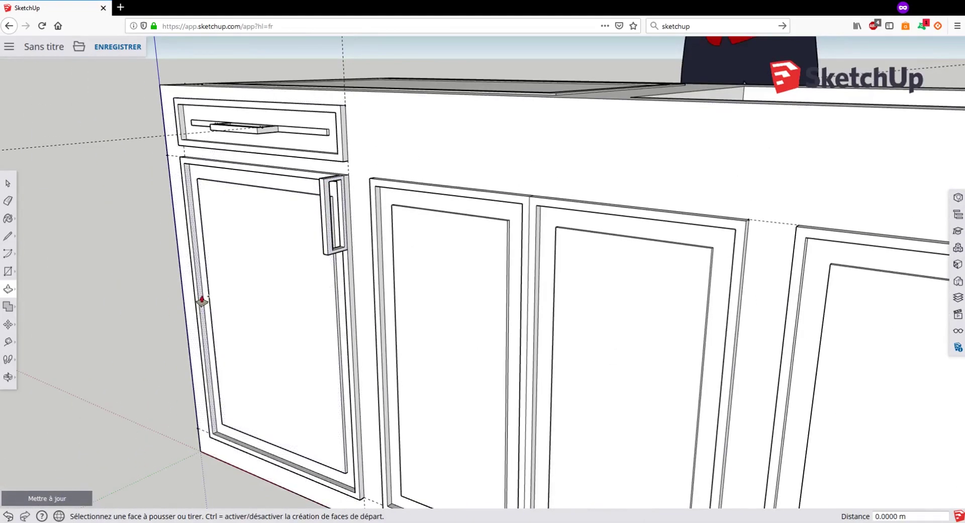
pyautogui.hotkey('ctrl', 'z')
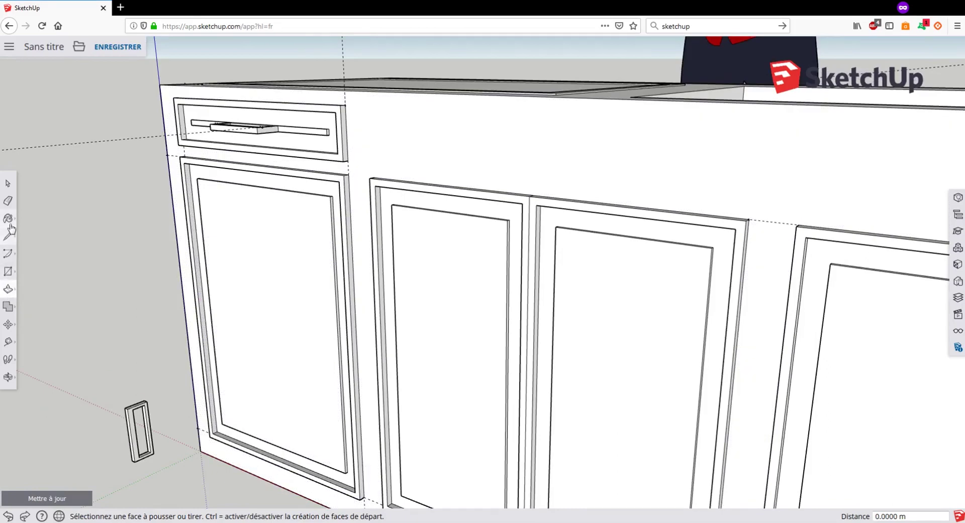
# Step: Select the whole loose handle and move it by its upper corner onto the front top-right corner of the door under the drawer
pyautogui.click(8, 185)
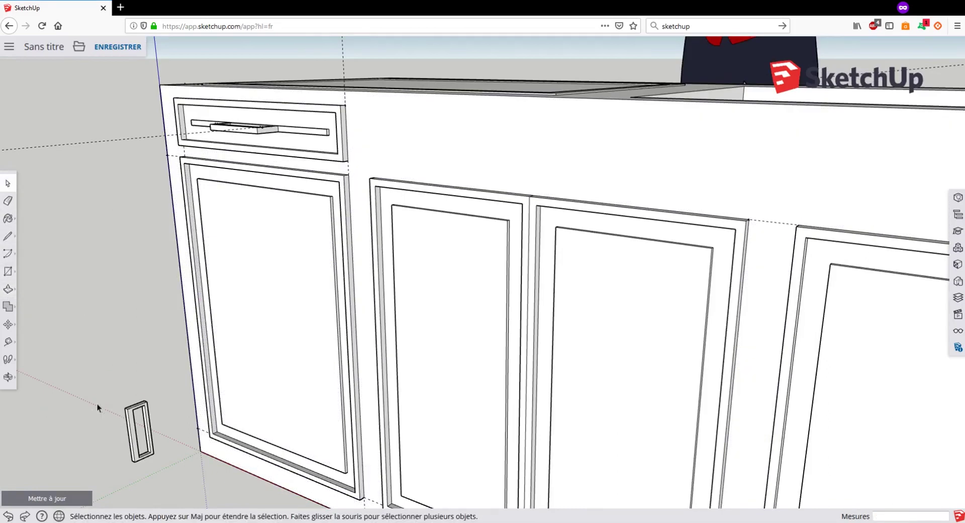
pyautogui.moveTo(178, 478); pyautogui.dragTo(176, 471)
pyautogui.scroll(4, 146, 404)
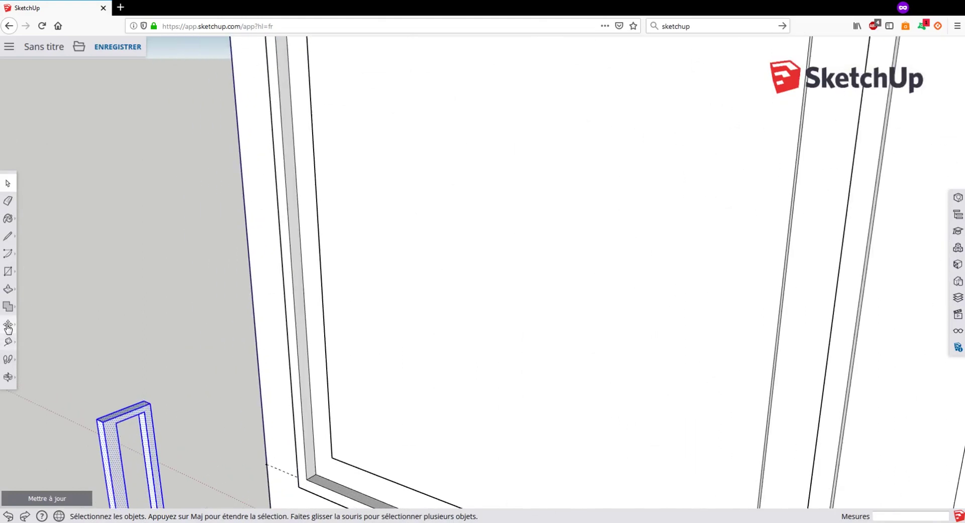
pyautogui.click(8, 326)
pyautogui.click(151, 405)
pyautogui.scroll(-5, 153, 400)
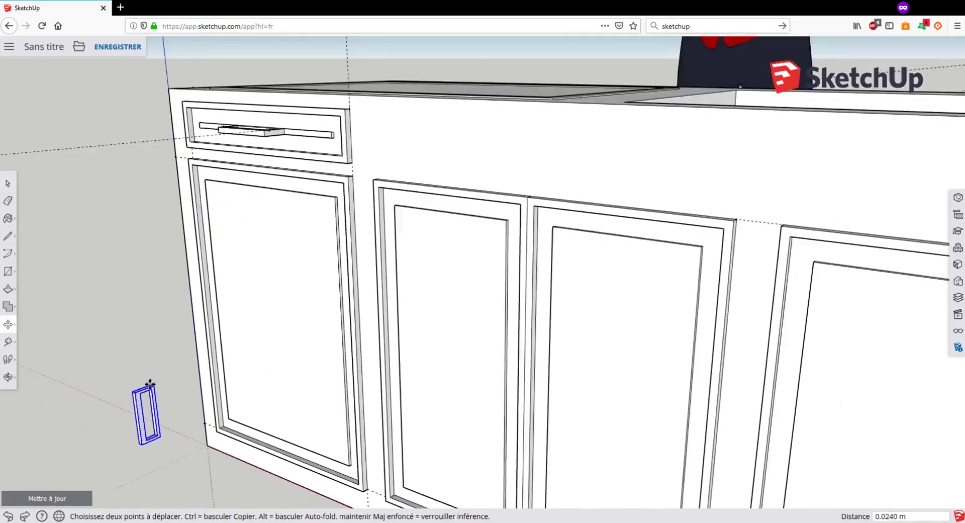
pyautogui.scroll(4, 293, 280)
pyautogui.scroll(4, 294, 234)
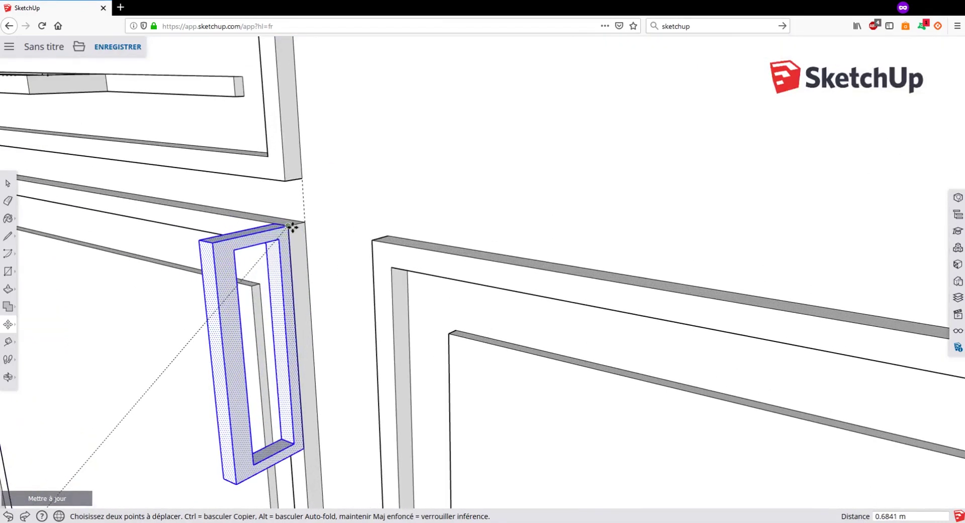
pyautogui.moveTo(280, 225); pyautogui.dragTo(512, 254, button='middle')
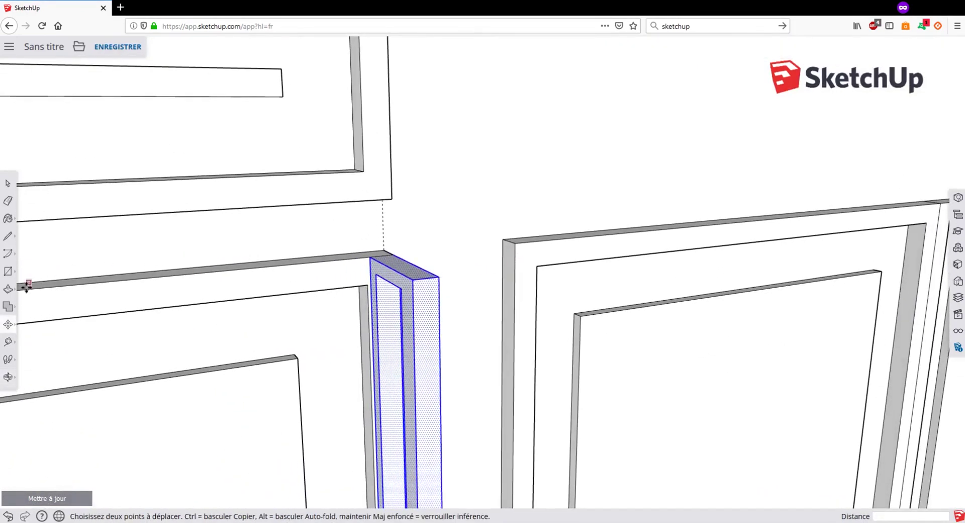
pyautogui.press('Escape')
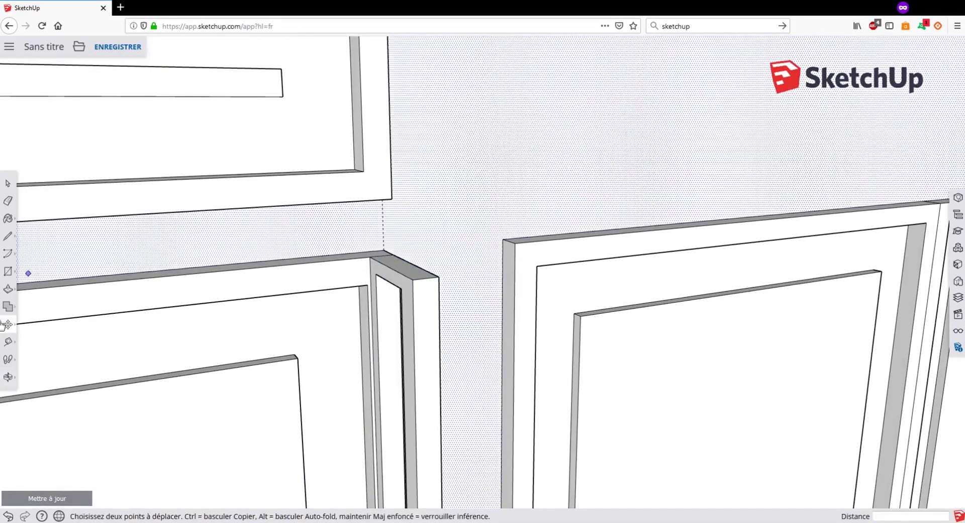
# Step: Pull the side frame face of the handle on the door under the drawer outward by 0.0012 m
pyautogui.click(8, 289)
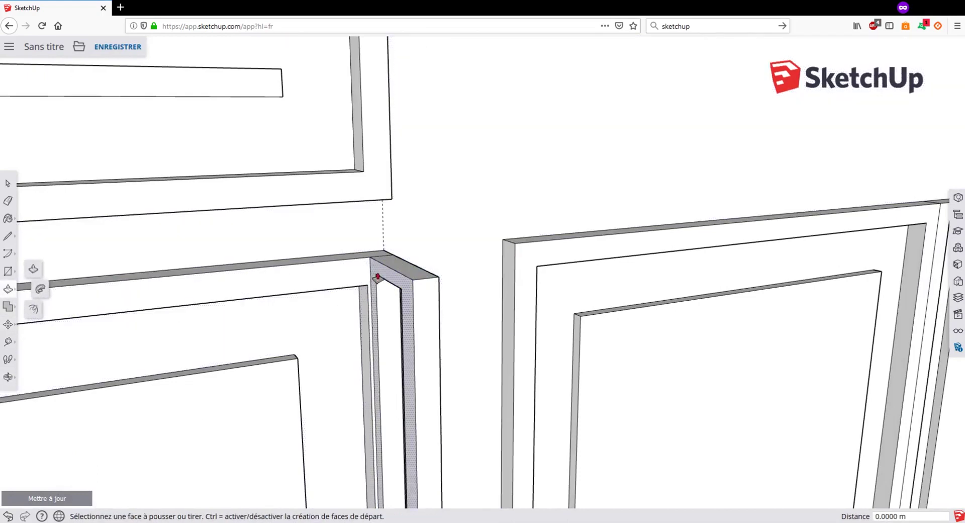
pyautogui.click(375, 309)
pyautogui.click(368, 305)
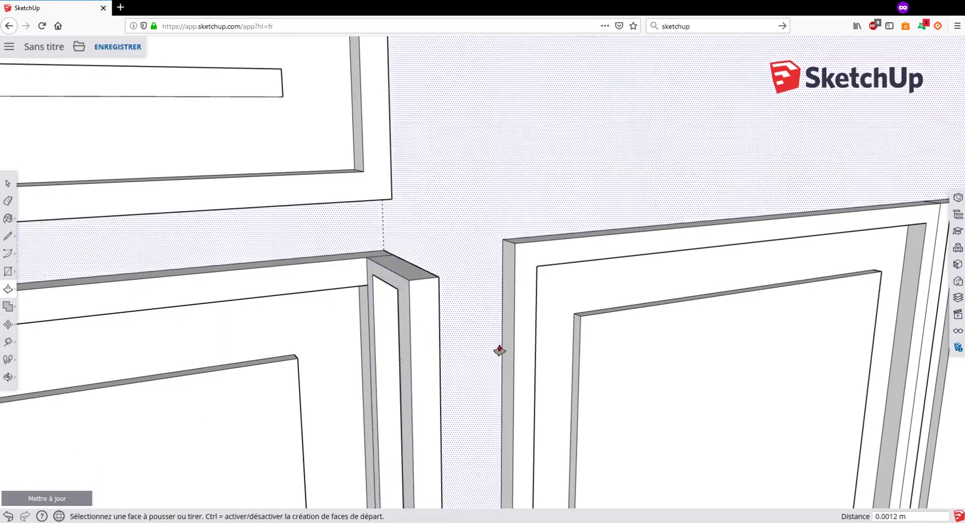
# Step: Paste a copy of the handle into the empty space above the cabinet's open basin cutout
pyautogui.moveTo(499, 347); pyautogui.dragTo(328, 295, button='middle')
pyautogui.scroll(-5, 385, 321)
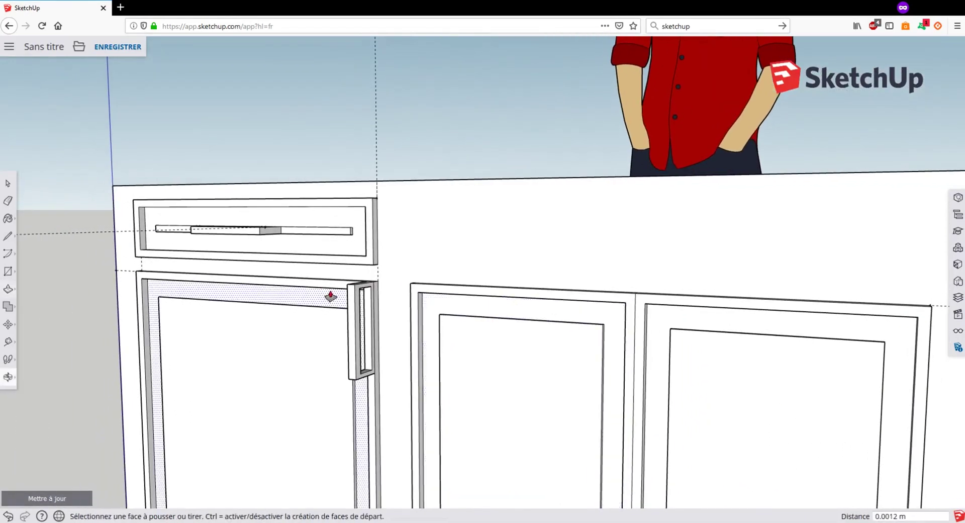
pyautogui.moveTo(431, 345); pyautogui.dragTo(282, 308, button='middle')
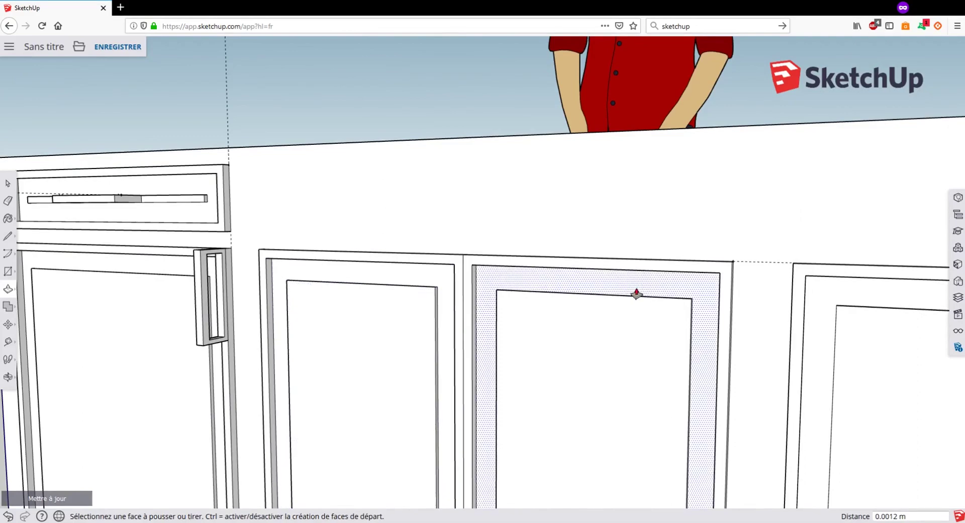
pyautogui.moveTo(636, 293); pyautogui.dragTo(393, 259, button='middle')
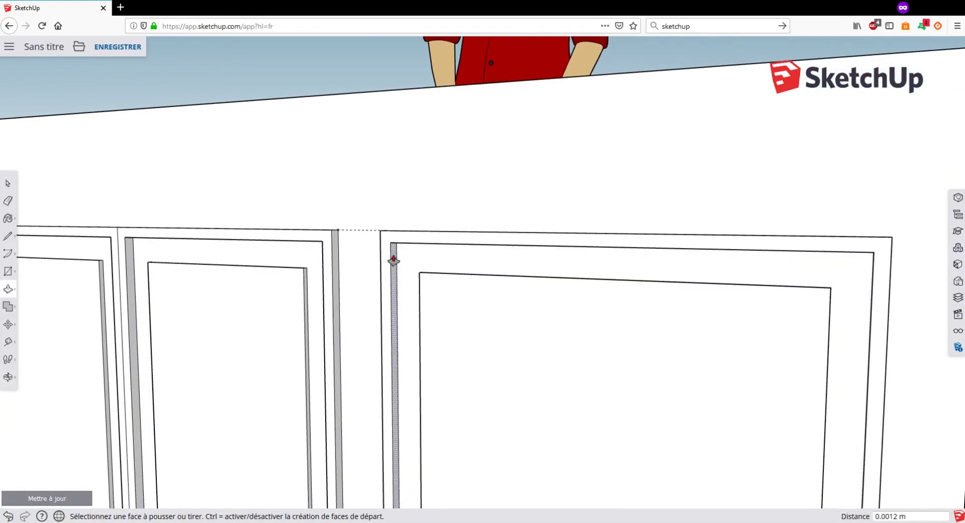
pyautogui.hotkey('ctrl', 'v')
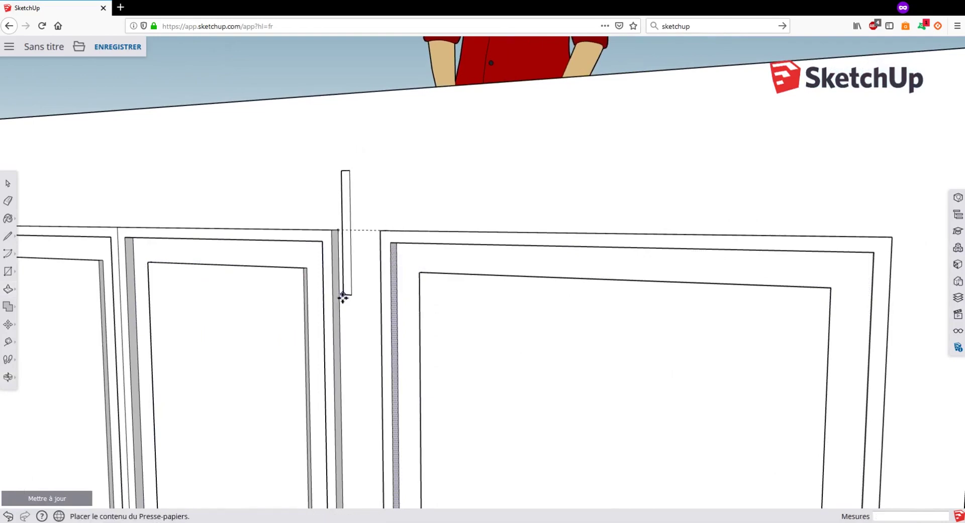
pyautogui.scroll(-5, 257, 337)
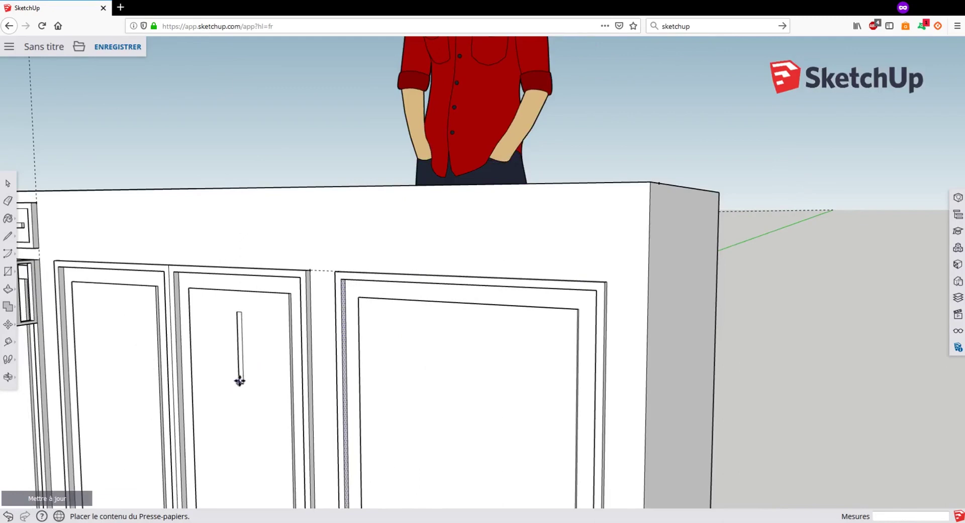
pyautogui.scroll(-3, 54, 352)
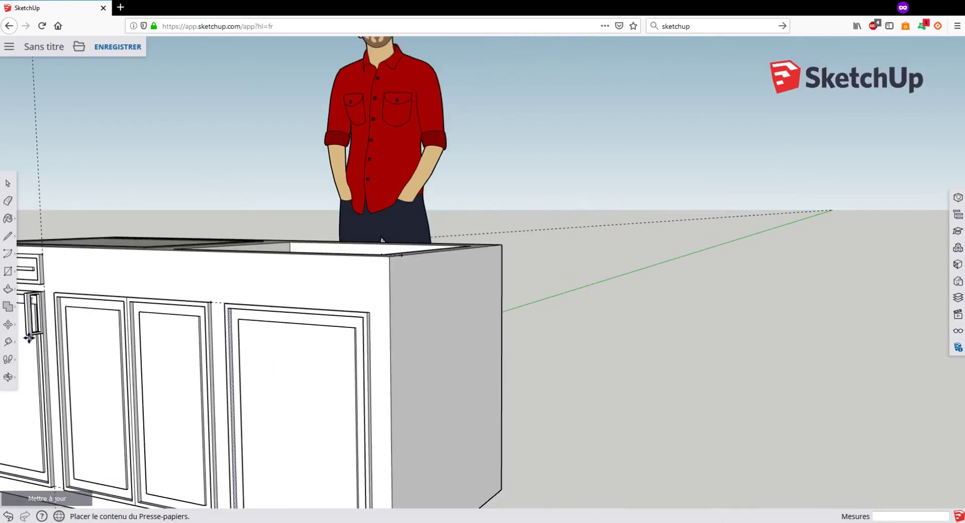
pyautogui.scroll(5, 24, 336)
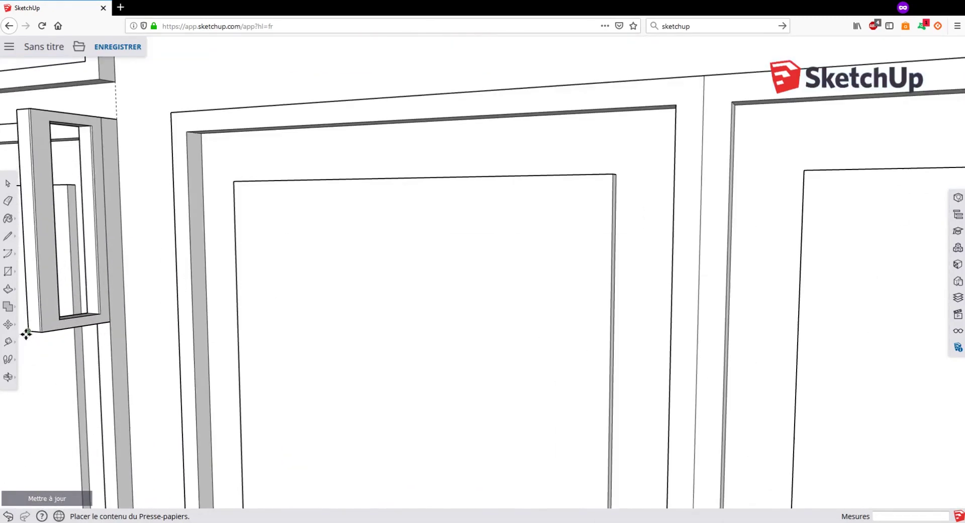
pyautogui.keyDown('shift'); pyautogui.moveTo(31, 332); pyautogui.dragTo(110, 327, button='middle'); pyautogui.keyUp('shift')
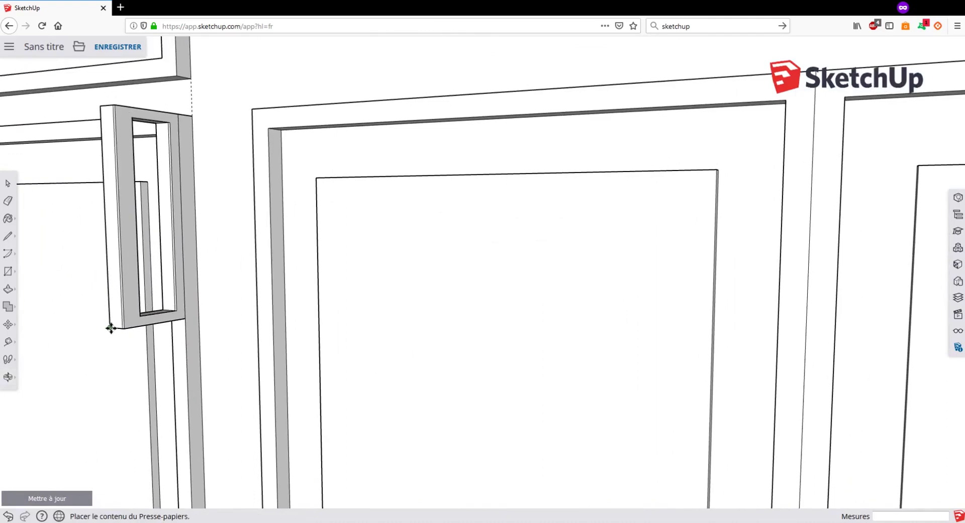
pyautogui.scroll(-2, 390, 339)
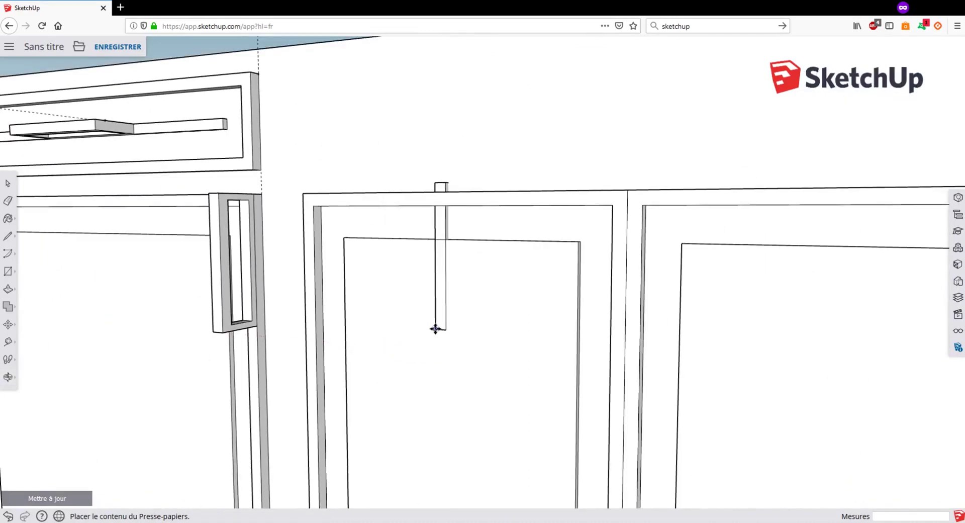
pyautogui.moveTo(444, 328); pyautogui.dragTo(361, 331, button='middle')
pyautogui.scroll(-3, 362, 330)
pyautogui.moveTo(430, 323); pyautogui.dragTo(149, 325, button='middle')
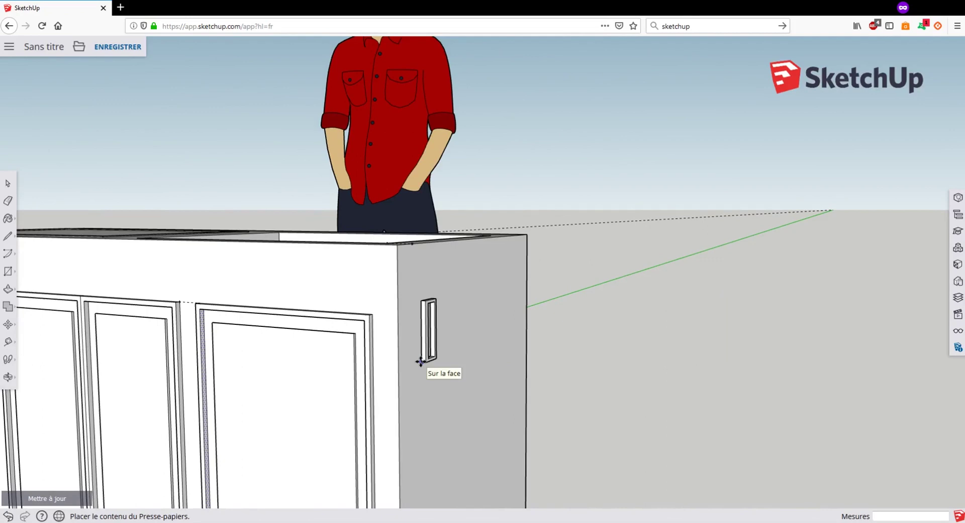
pyautogui.click(246, 220)
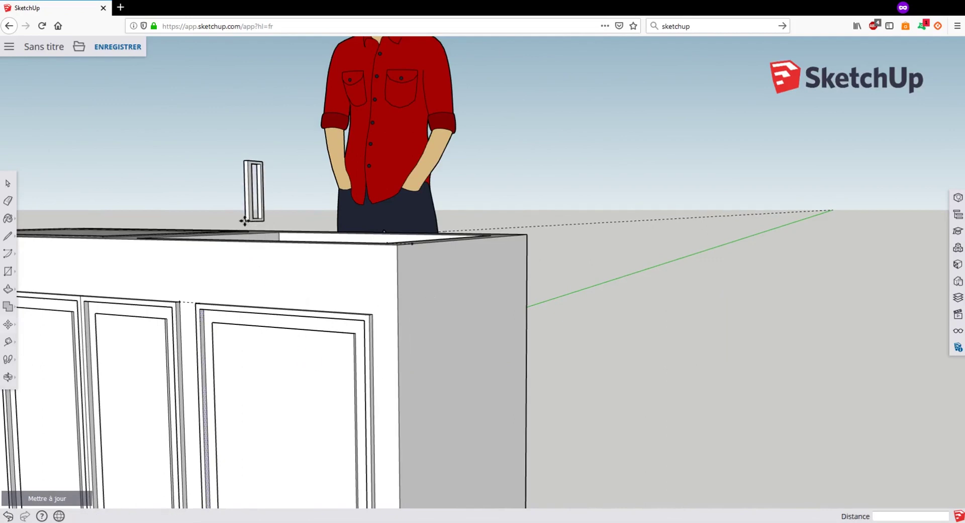
# Step: Select the pasted handle and move it by its upper corner onto the front top-left corner of the wide door at the cabinet's right end
pyautogui.moveTo(176, 192); pyautogui.dragTo(288, 224, button='middle')
pyautogui.click(9, 184)
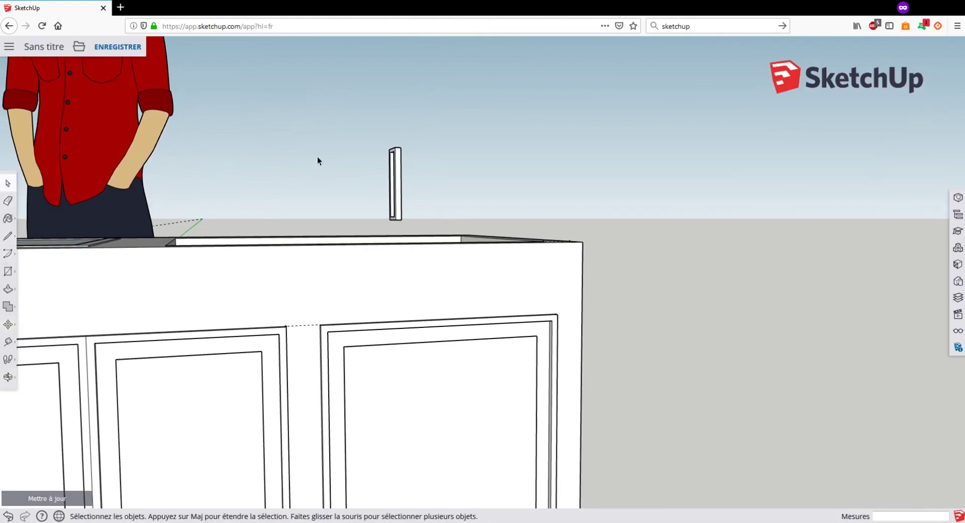
pyautogui.click(416, 225)
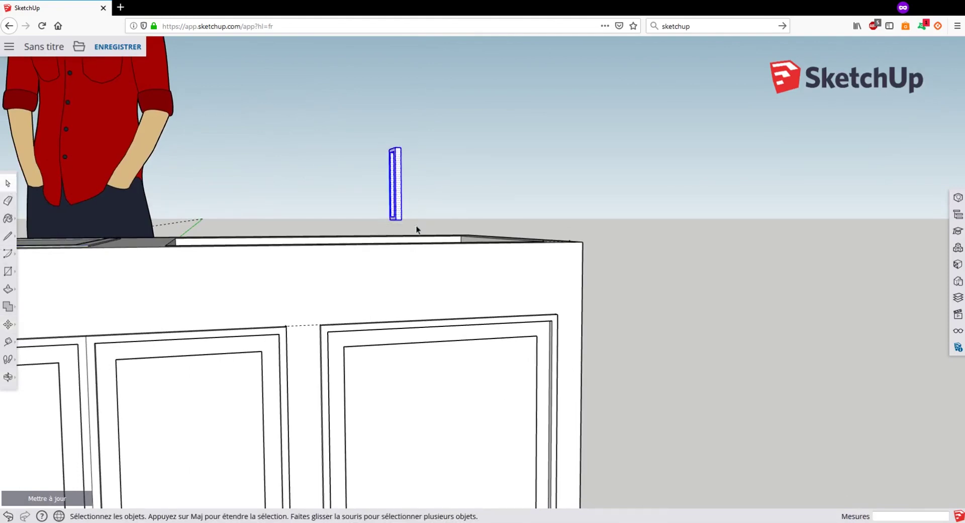
pyautogui.click(8, 326)
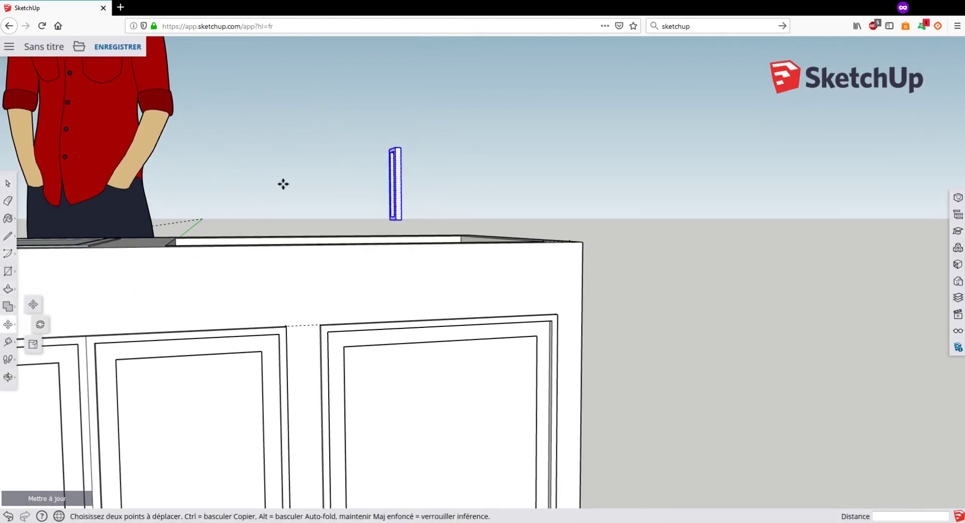
pyautogui.moveTo(282, 183); pyautogui.dragTo(400, 199, button='middle')
pyautogui.scroll(4, 399, 159)
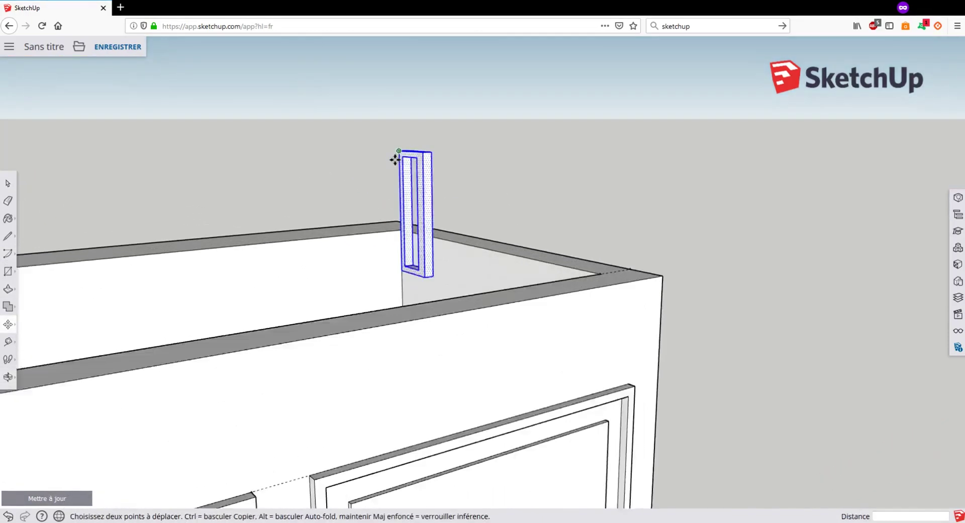
pyautogui.click(402, 143)
pyautogui.scroll(-3, 402, 143)
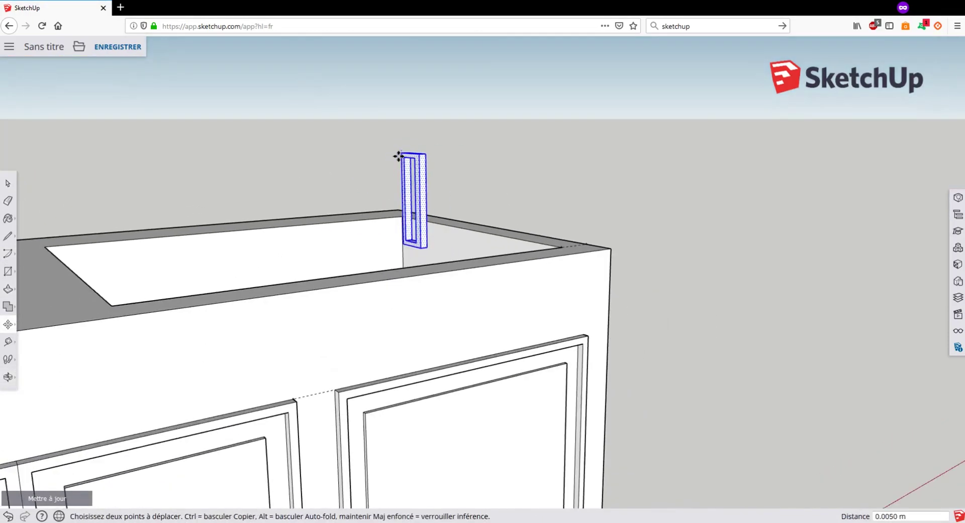
pyautogui.moveTo(402, 145); pyautogui.dragTo(342, 316, button='middle')
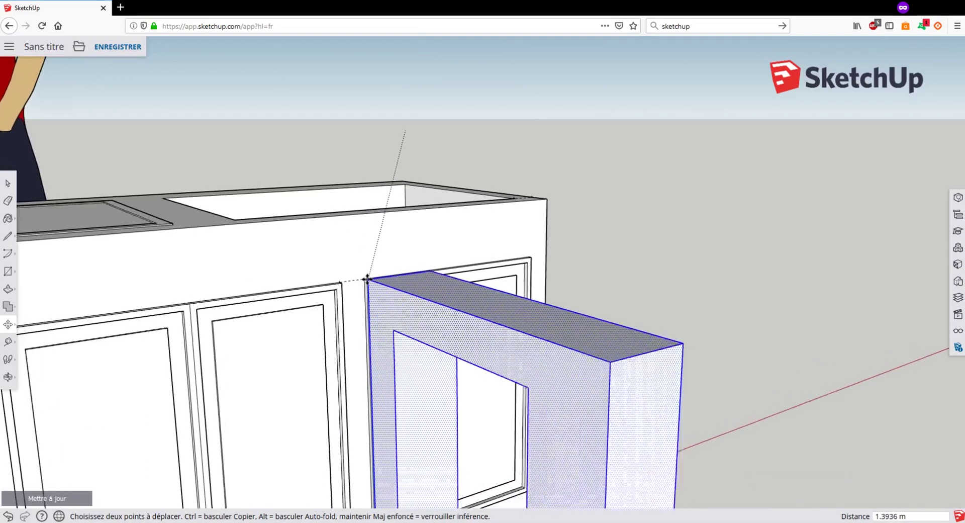
pyautogui.scroll(3, 451, 262)
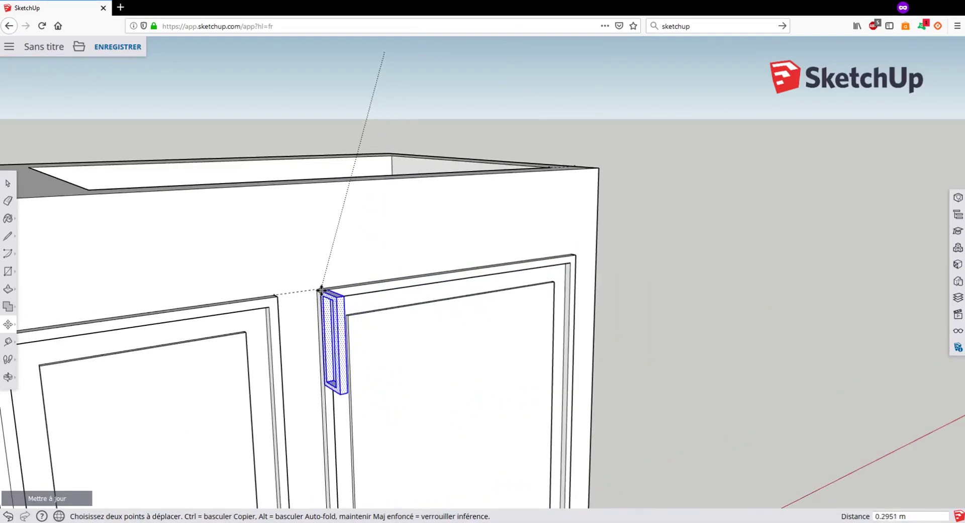
pyautogui.scroll(3, 320, 290)
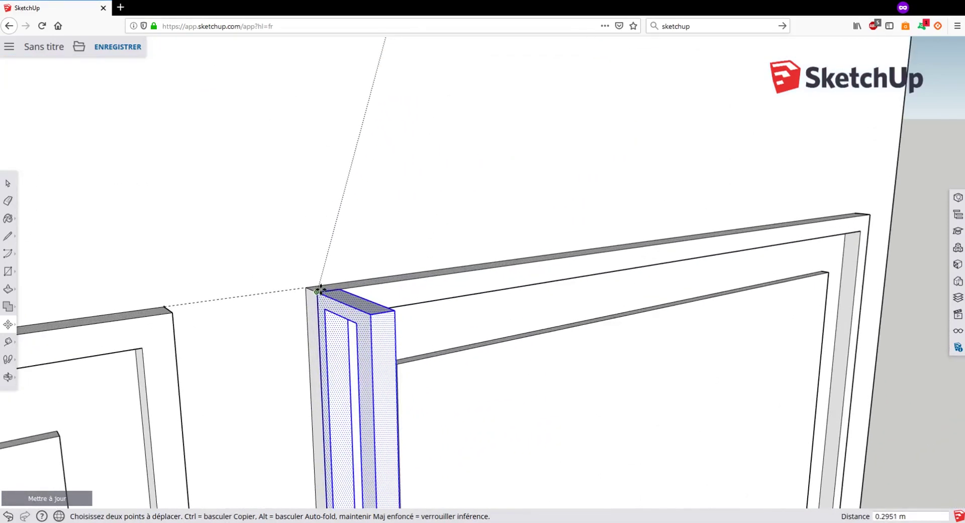
pyautogui.moveTo(415, 314); pyautogui.dragTo(277, 321, button='middle')
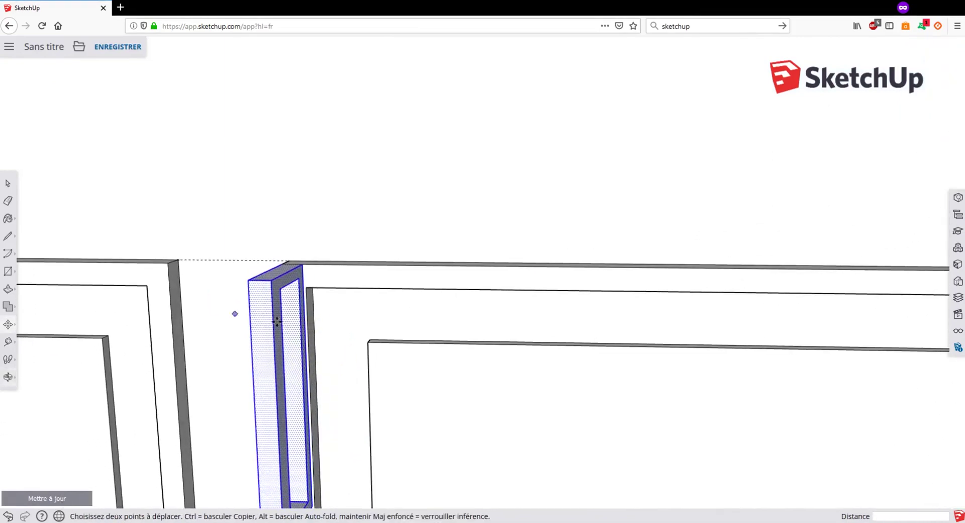
pyautogui.click(111, 207)
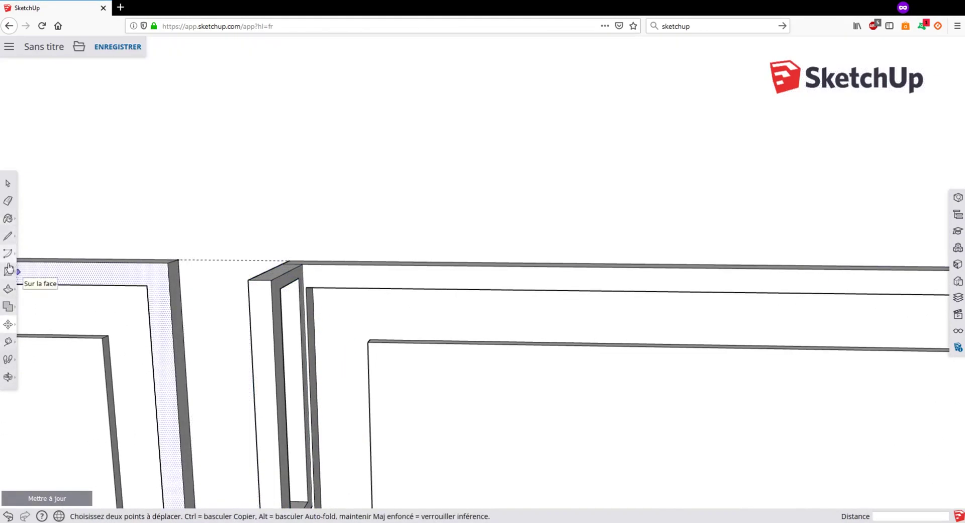
# Step: Pull the side frame face of the handle on the wide right-end door outward by 0.0012 m
pyautogui.click(9, 290)
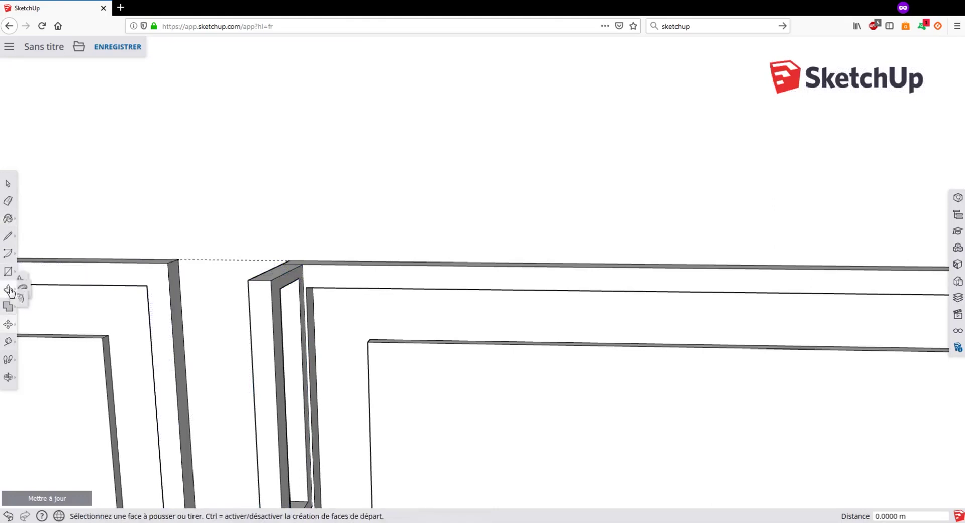
pyautogui.click(289, 281)
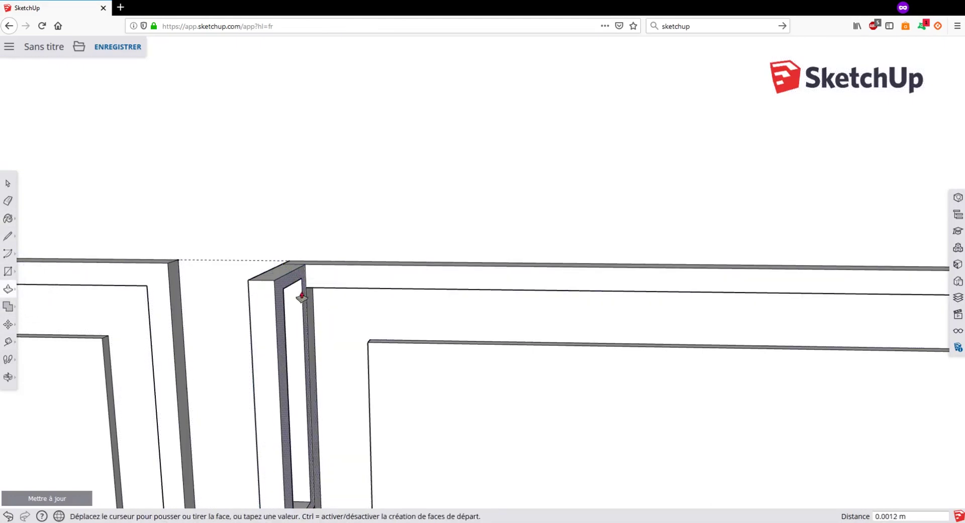
pyautogui.click(309, 307)
pyautogui.moveTo(372, 329); pyautogui.dragTo(257, 383, button='middle')
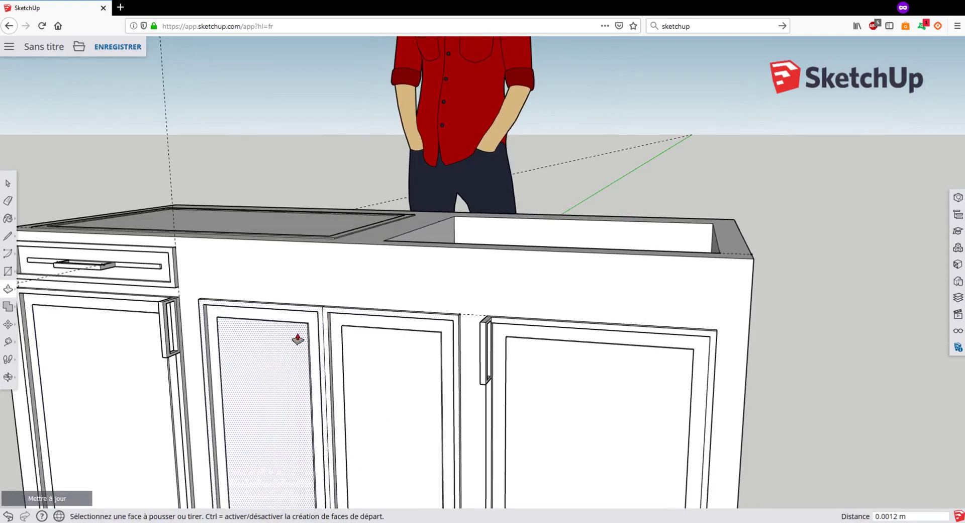
pyautogui.scroll(-3, 298, 339)
pyautogui.moveTo(295, 338); pyautogui.dragTo(397, 316, button='middle')
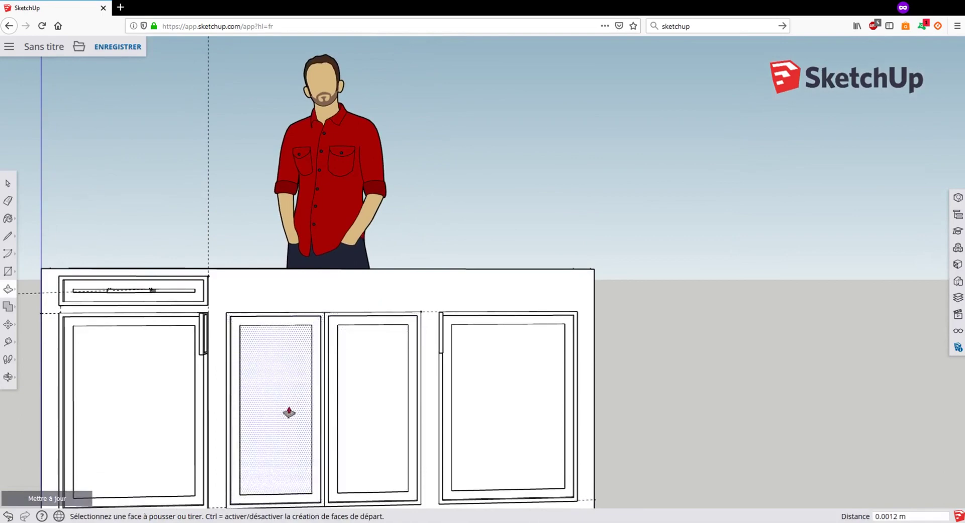
pyautogui.scroll(-2, 359, 405)
pyautogui.moveTo(359, 404); pyautogui.dragTo(431, 349, button='middle')
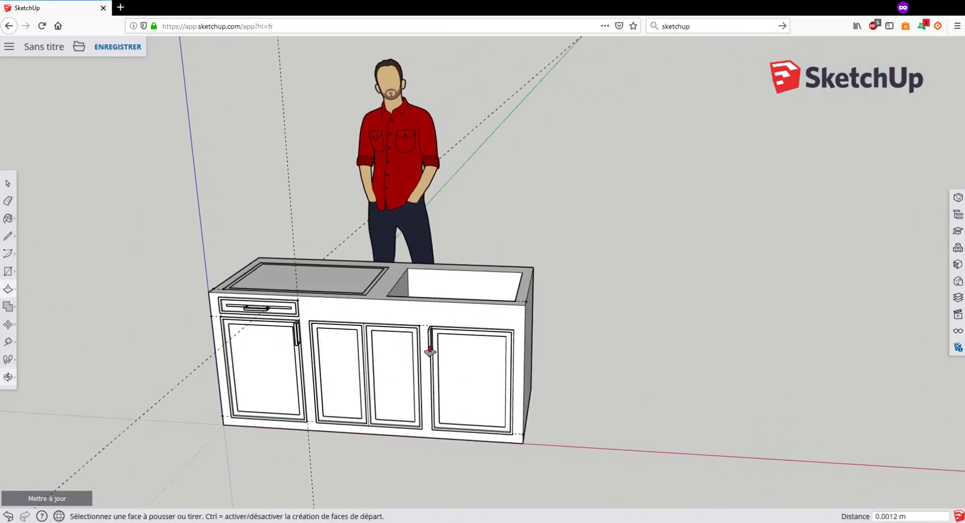
pyautogui.scroll(2, 356, 359)
pyautogui.moveTo(279, 328); pyautogui.dragTo(403, 338, button='middle')
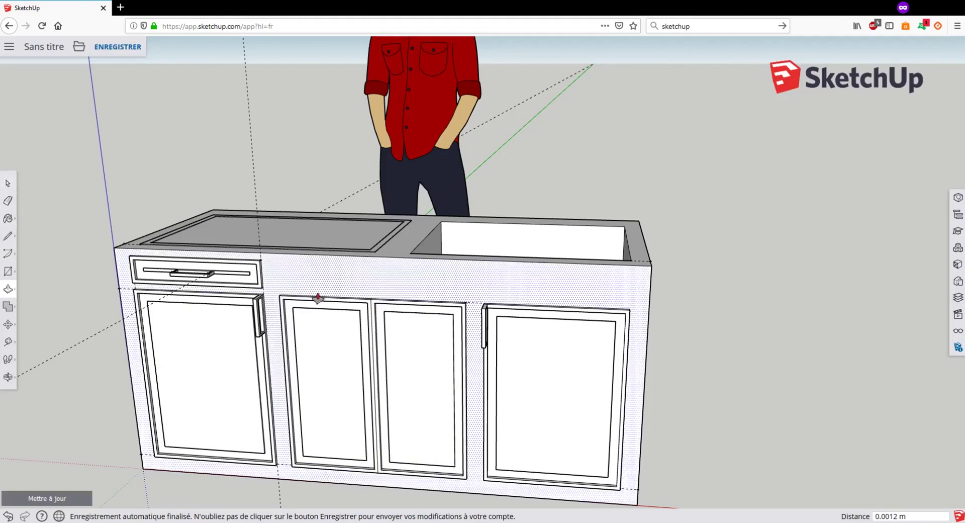
# Step: Place a guide point on the upper edge of the left middle door's inner panel, 2 cm from its upper right corner
pyautogui.scroll(2, 24, 312)
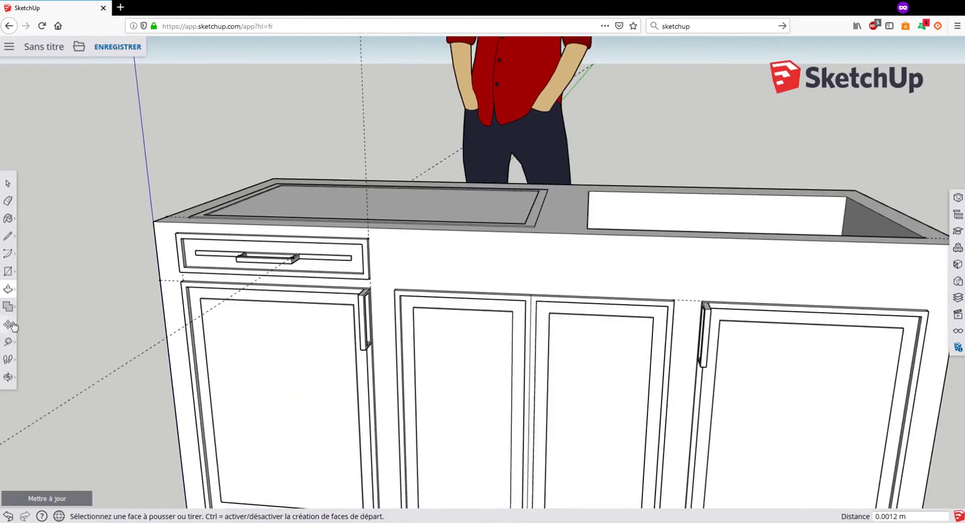
pyautogui.click(8, 342)
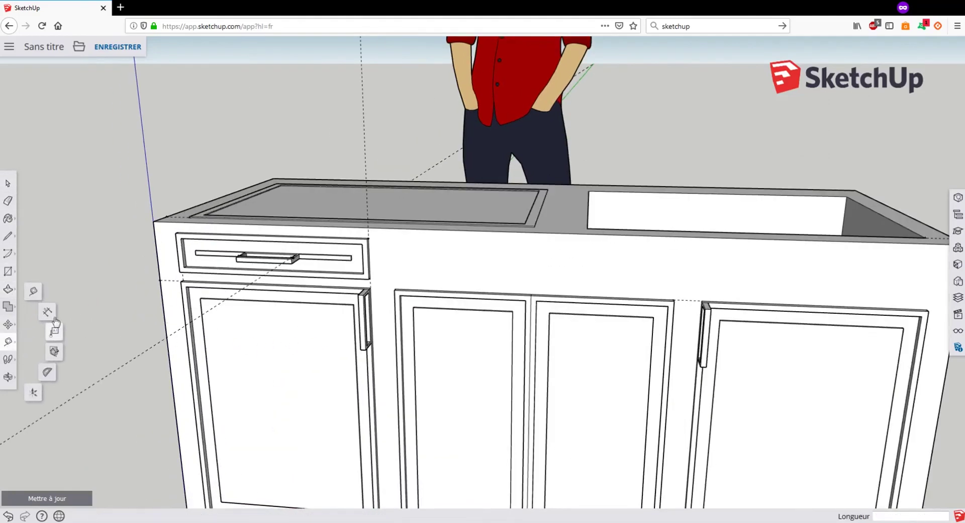
pyautogui.scroll(2, 526, 333)
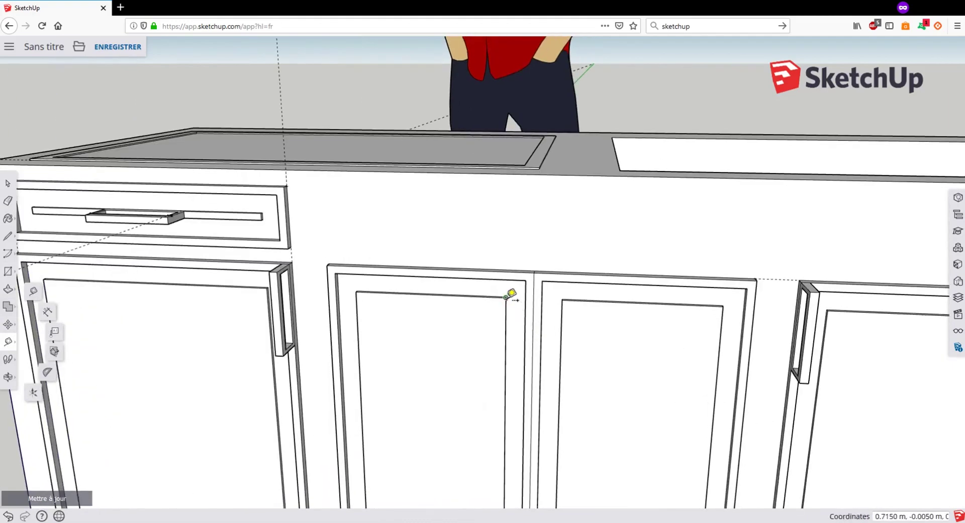
pyautogui.scroll(3, 513, 300)
pyautogui.scroll(2, 511, 290)
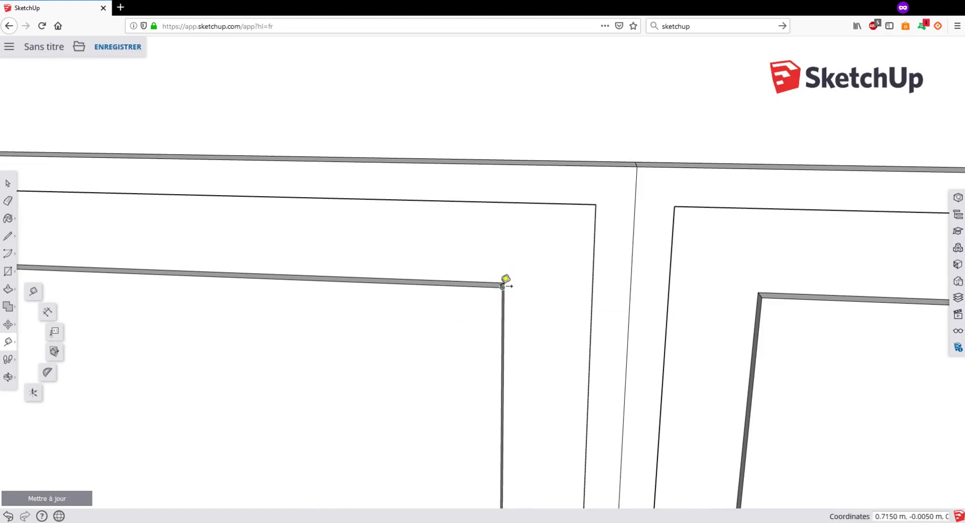
pyautogui.scroll(4, 508, 284)
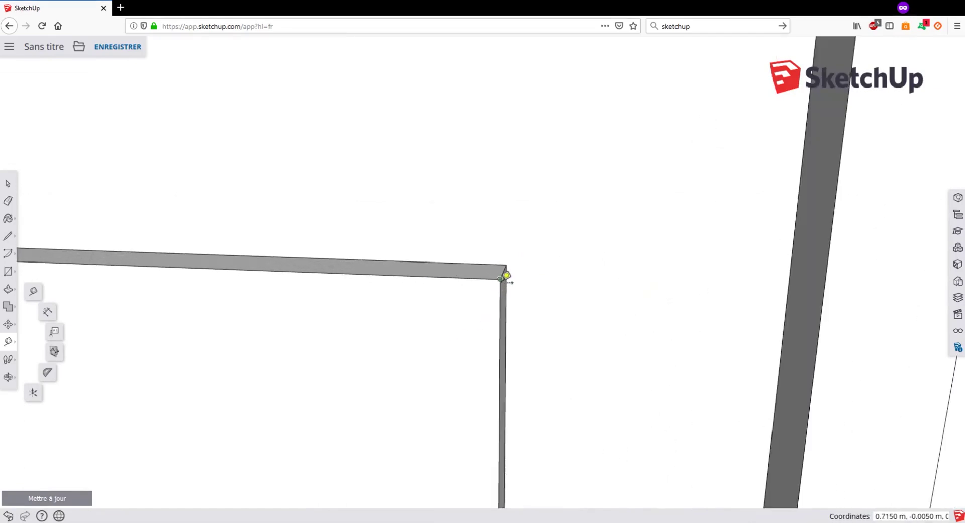
pyautogui.click(500, 278)
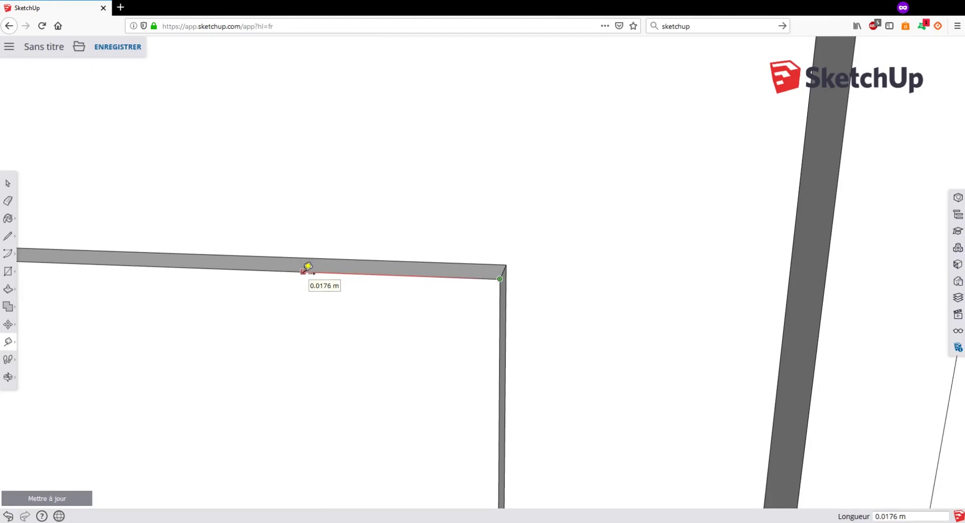
pyautogui.press('Return')
pyautogui.scroll(-3, 309, 266)
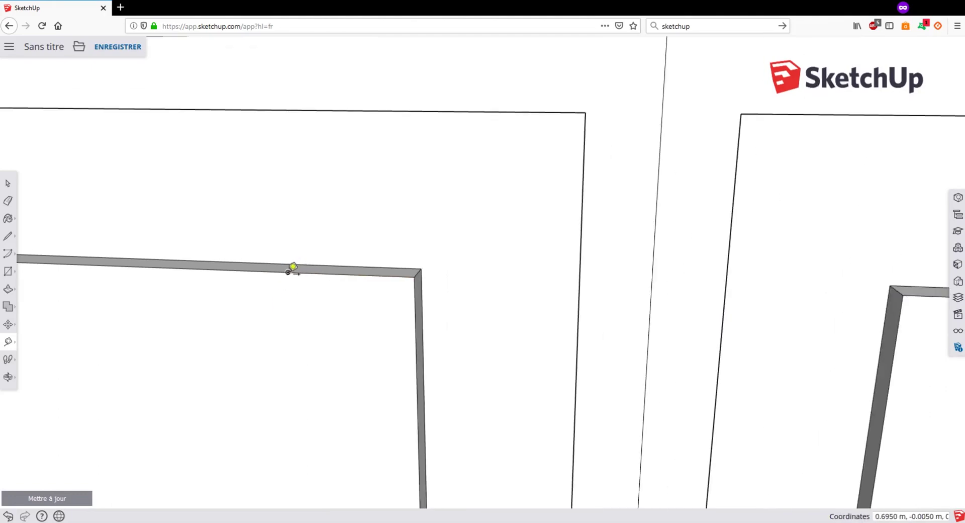
pyautogui.click(288, 272)
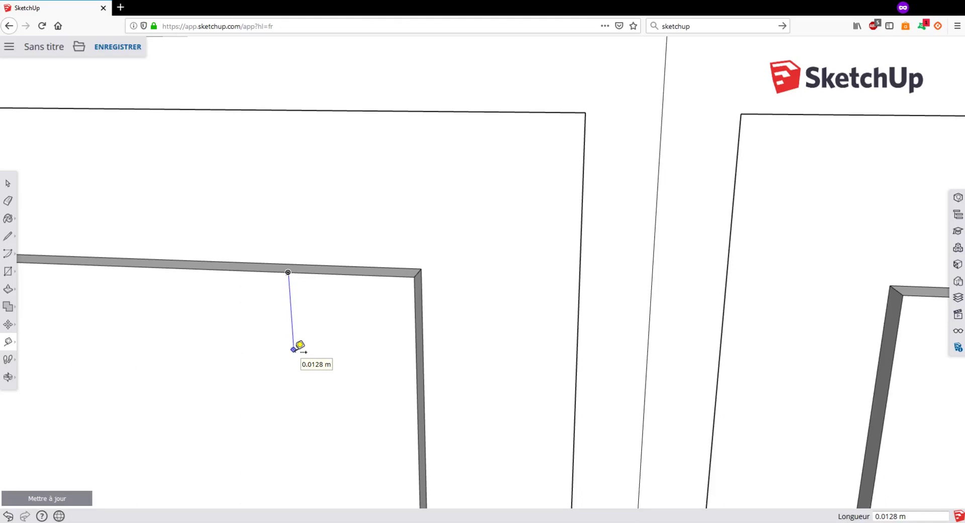
pyautogui.write('m')
pyautogui.press('Return')
# Step: Draw a 2 cm guide straight down from the guide point onto the left middle door's inner panel
pyautogui.scroll(-2, 379, 355)
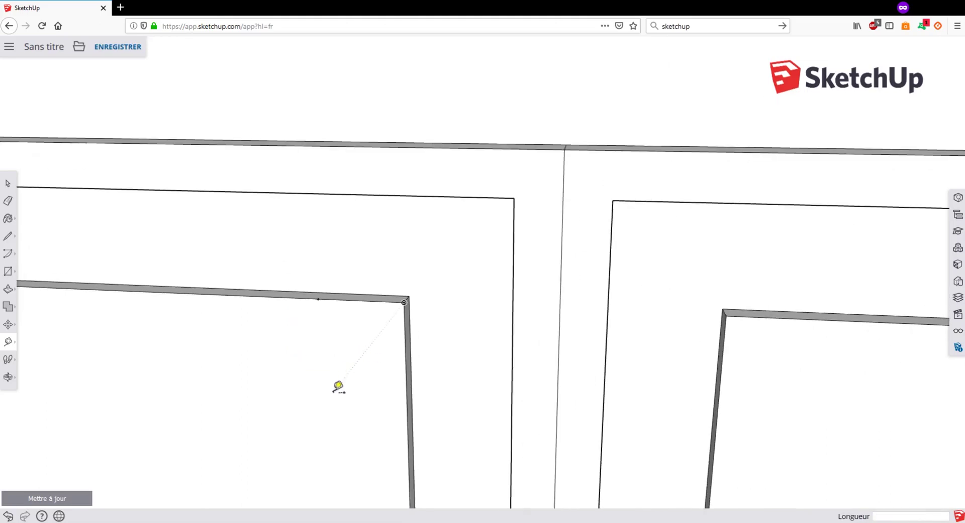
pyautogui.moveTo(369, 332); pyautogui.dragTo(368, 303, button='middle')
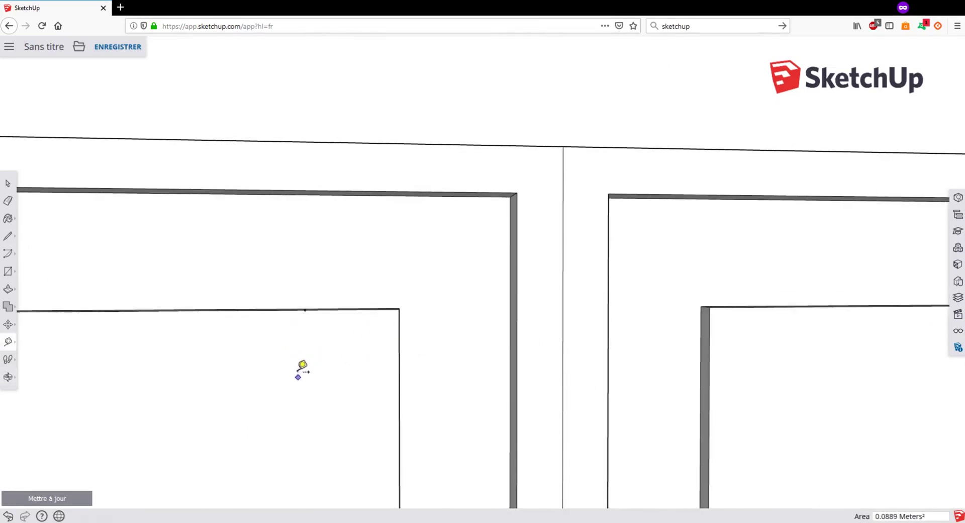
pyautogui.click(305, 310)
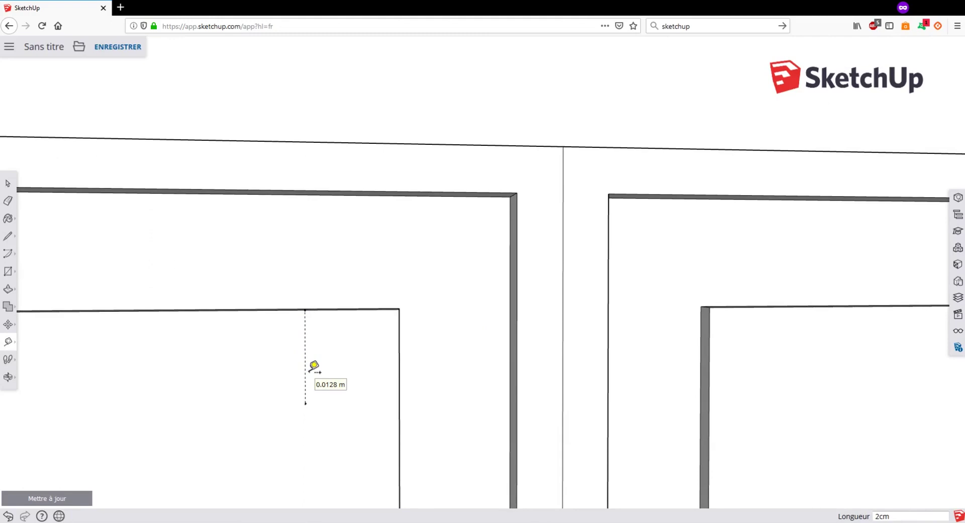
pyautogui.scroll(-2, 308, 368)
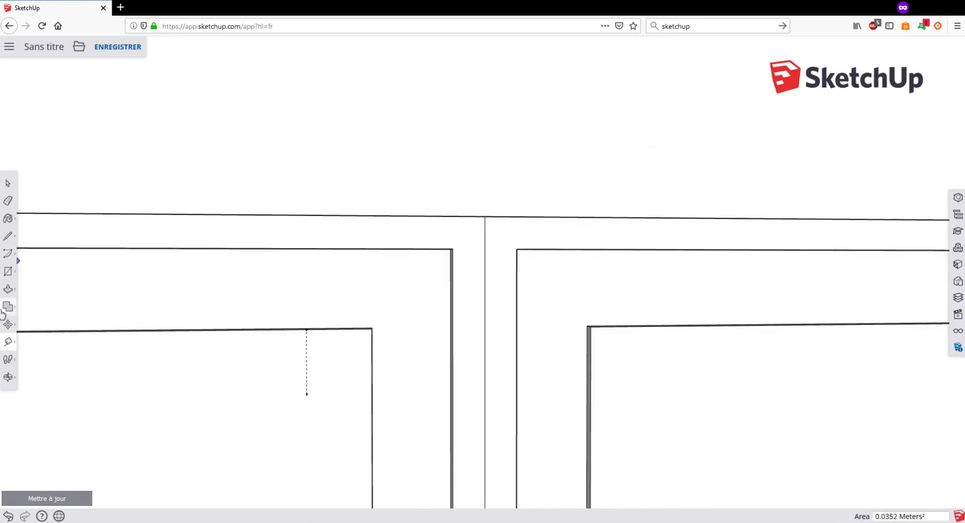
# Step: Draw a circle with a 1 cm radius centred on the lower end of the guide on the left middle door
pyautogui.click(11, 274)
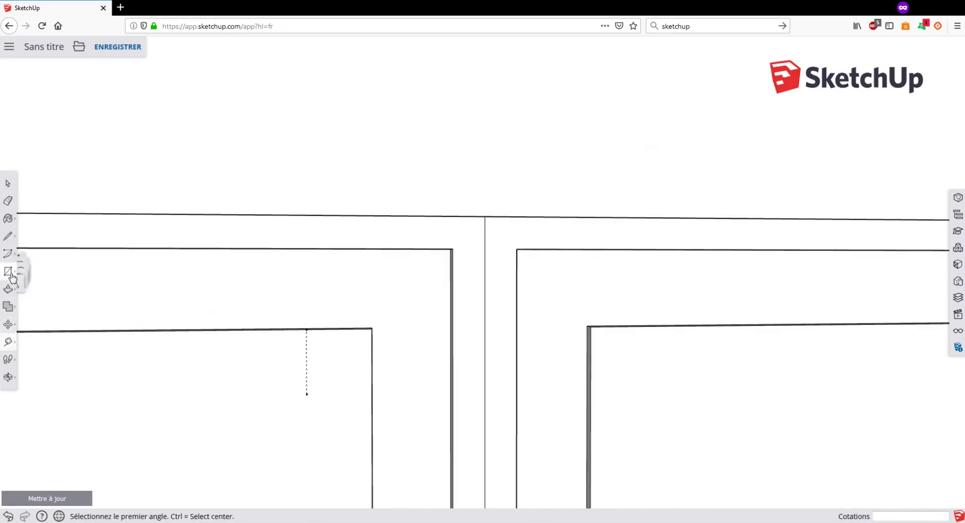
pyautogui.click(50, 271)
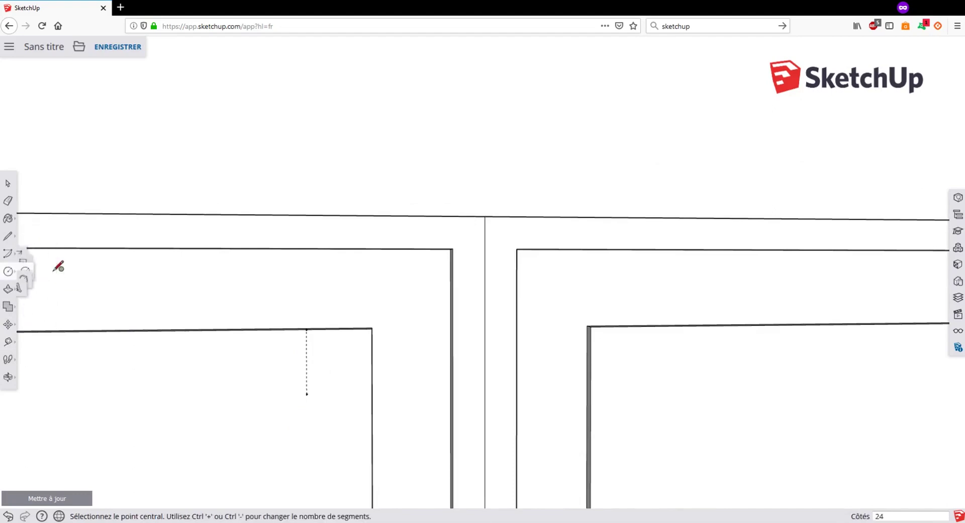
pyautogui.click(307, 393)
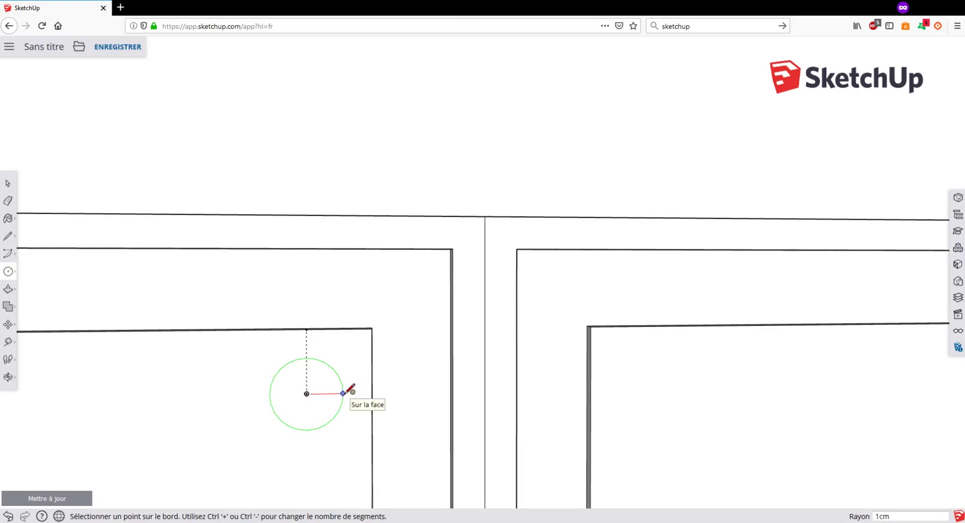
pyautogui.press('Return')
# Step: Pull the circle on the left middle door outward by 2 cm to form a round knob
pyautogui.moveTo(350, 389)
pyautogui.mouseDown(button='middle')
pyautogui.moveTo(168, 398)
pyautogui.moveTo(345, 394)
pyautogui.mouseUp(button='middle')
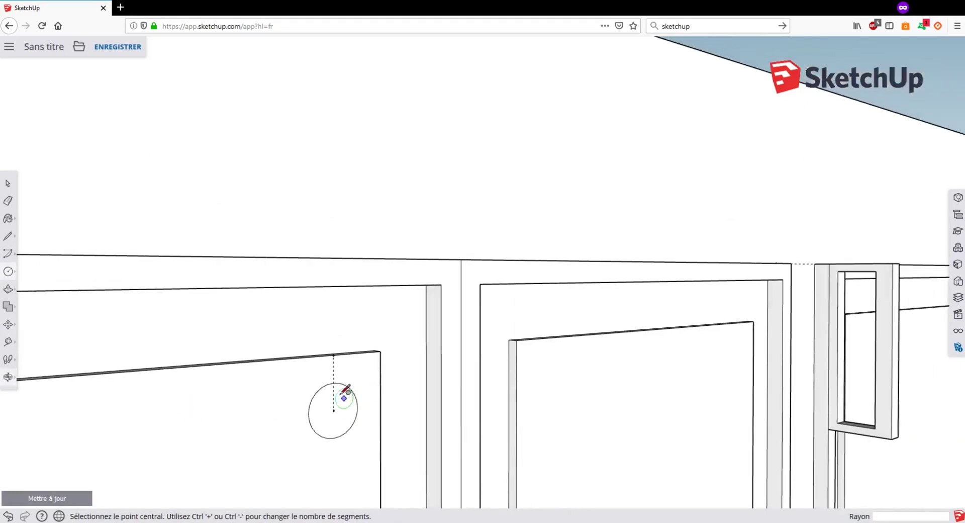
pyautogui.click(11, 288)
pyautogui.click(334, 416)
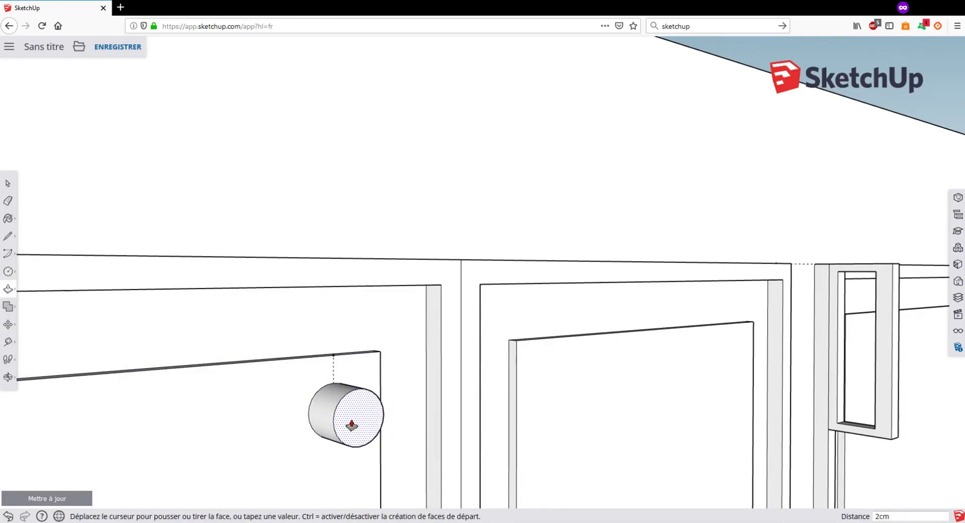
pyautogui.write('2cm')
pyautogui.press('Return')
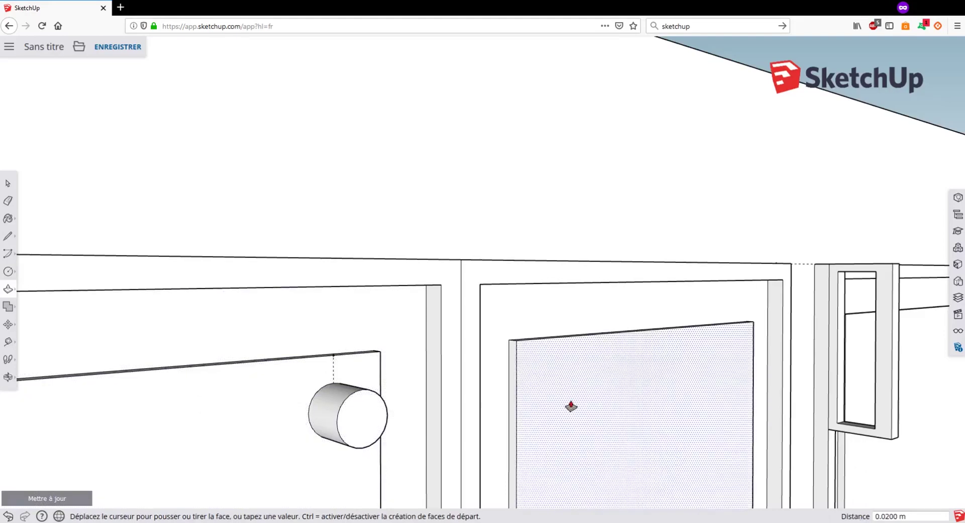
# Step: On the right middle door's inner panel, mark a point 2 cm below the upper left corner and draw a 2 cm horizontal guide inward from it
pyautogui.moveTo(571, 405); pyautogui.dragTo(373, 390, button='middle')
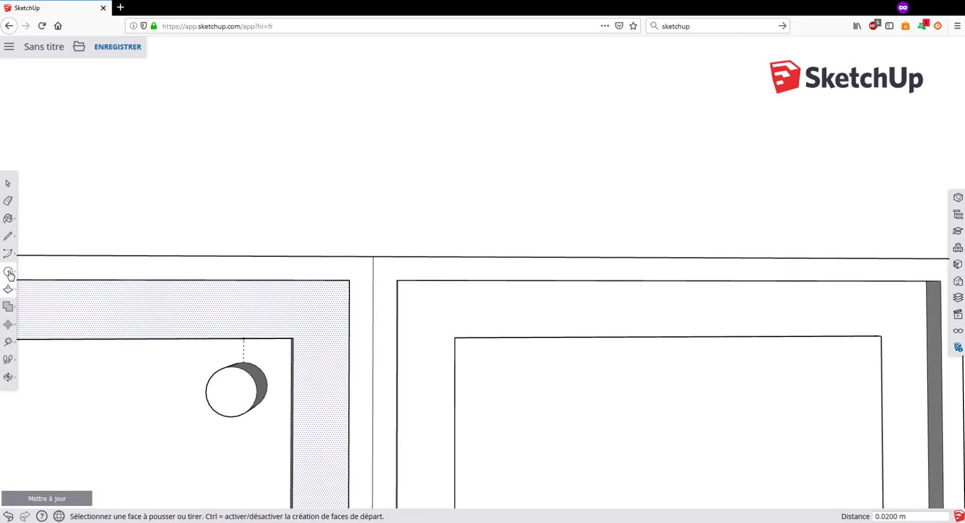
pyautogui.click(9, 343)
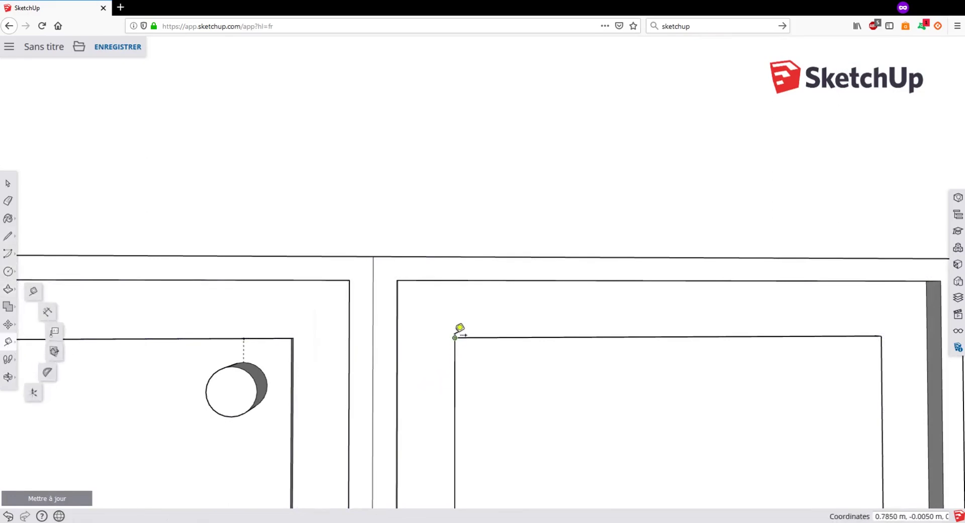
pyautogui.scroll(3, 456, 337)
pyautogui.moveTo(458, 332); pyautogui.dragTo(429, 375, button='middle')
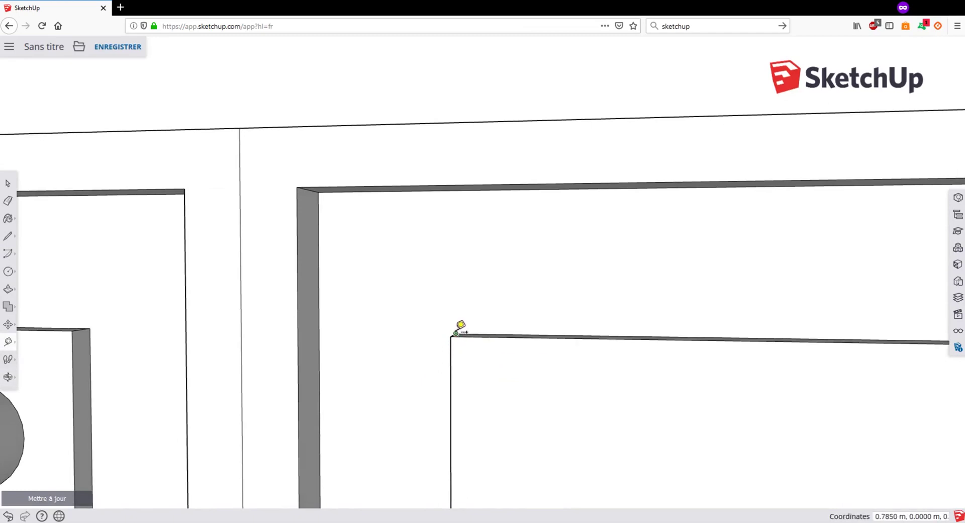
pyautogui.click(450, 335)
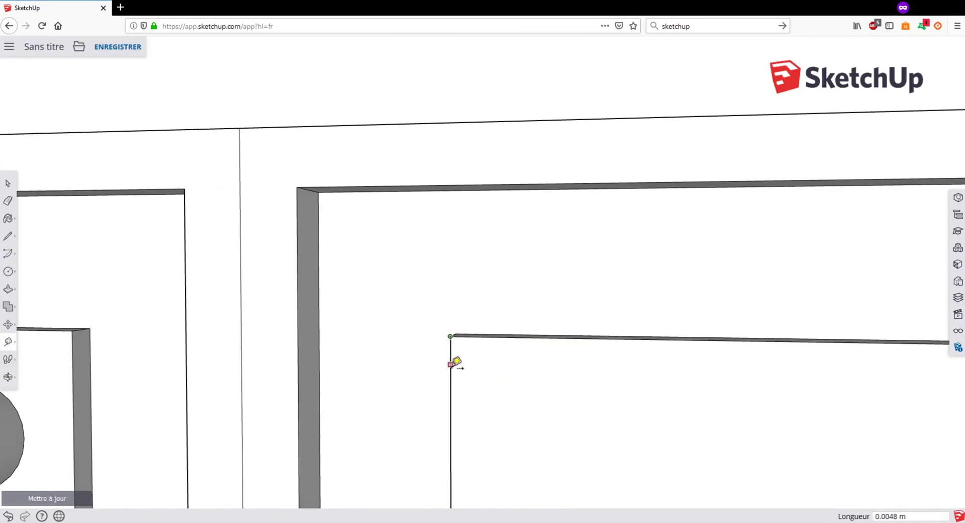
pyautogui.write('2')
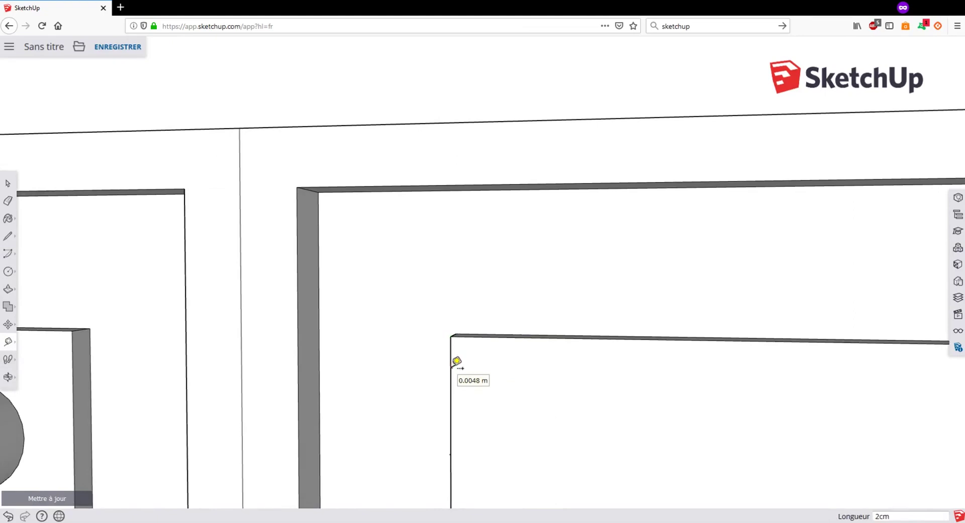
pyautogui.write('cm')
pyautogui.scroll(-2, 457, 437)
pyautogui.press('Escape')
pyautogui.click(453, 437)
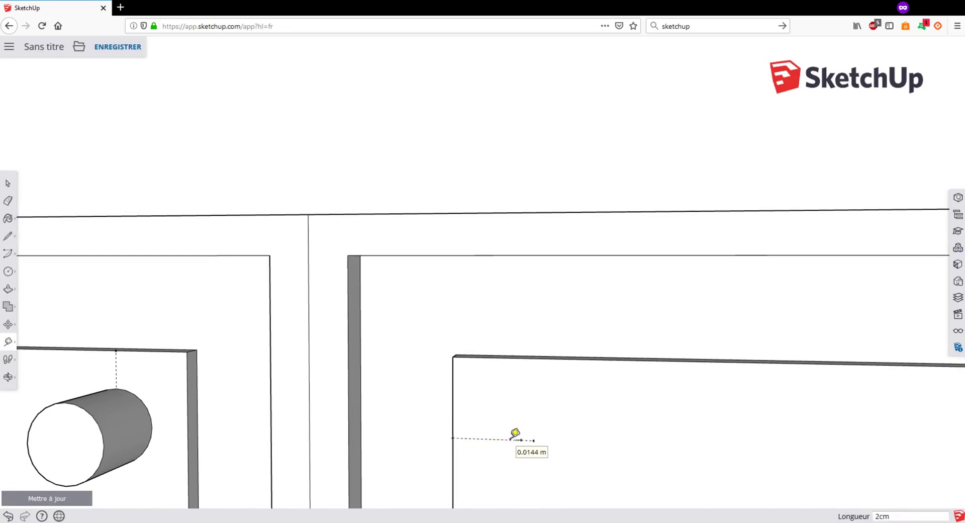
# Step: Draw a circle with a 1 cm radius centred on the inner end of the guide on the right middle door
pyautogui.click(10, 274)
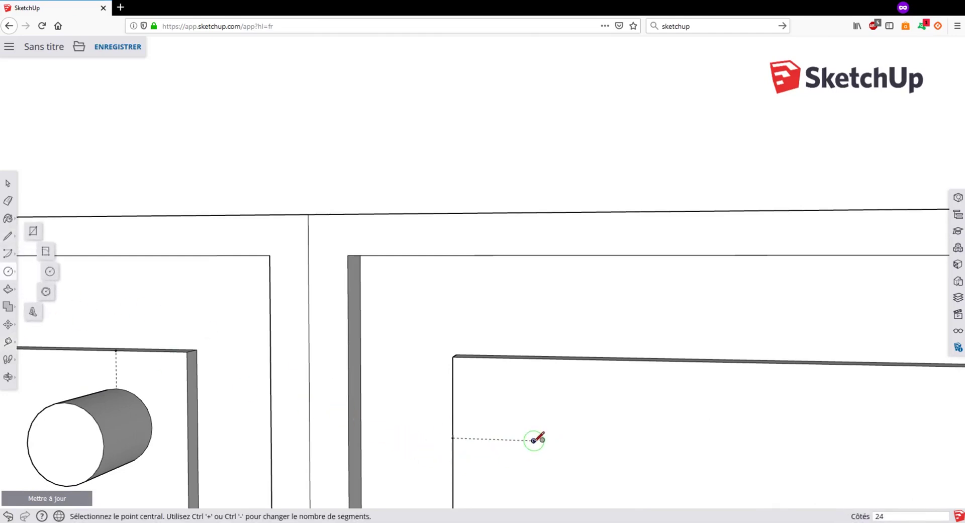
pyautogui.click(533, 440)
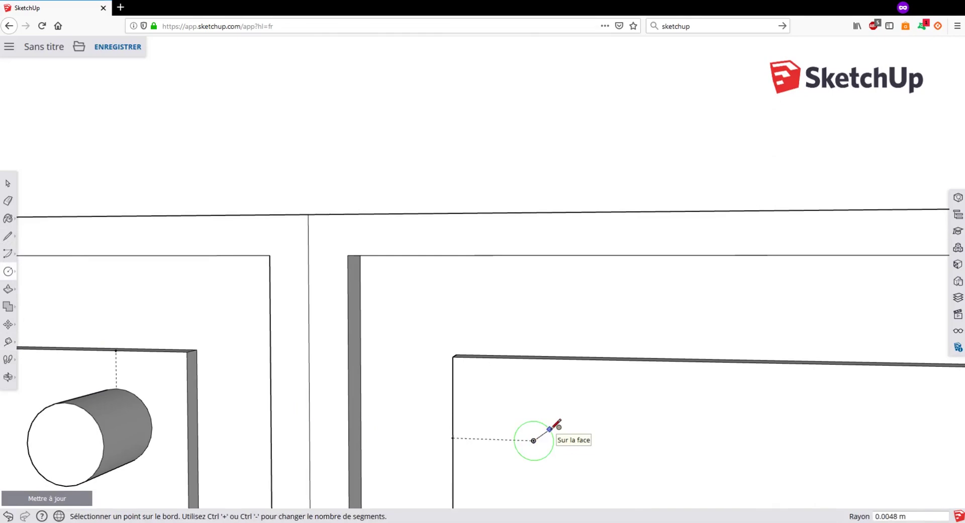
pyautogui.write('1cm')
pyautogui.press('Return')
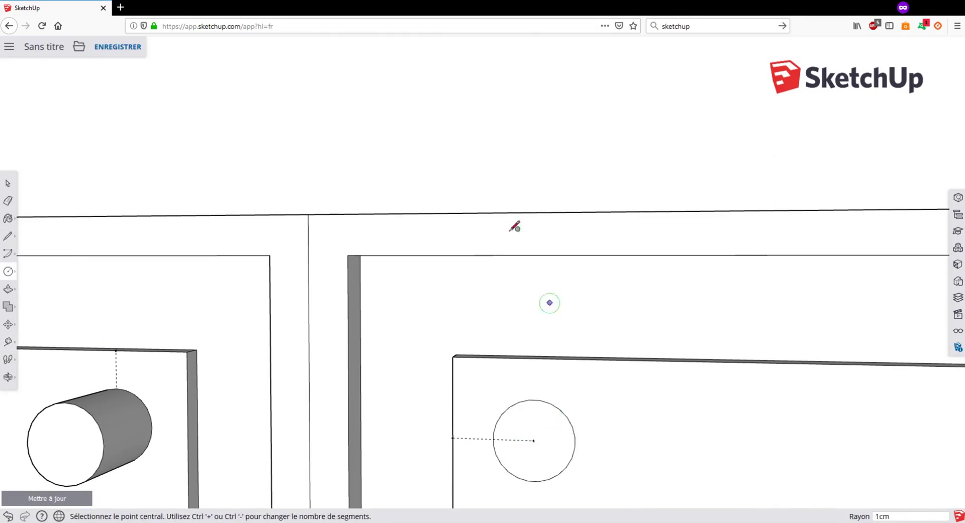
# Step: Pull the circle on the right middle door outward by 2 cm to form a matching round knob
pyautogui.moveTo(484, 366); pyautogui.dragTo(475, 347, button='middle')
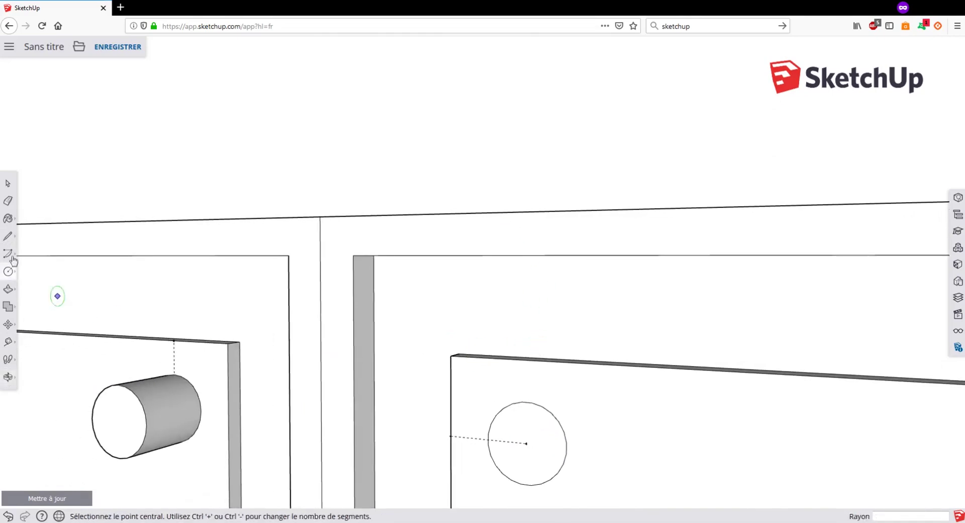
pyautogui.click(8, 288)
pyautogui.scroll(-3, 384, 400)
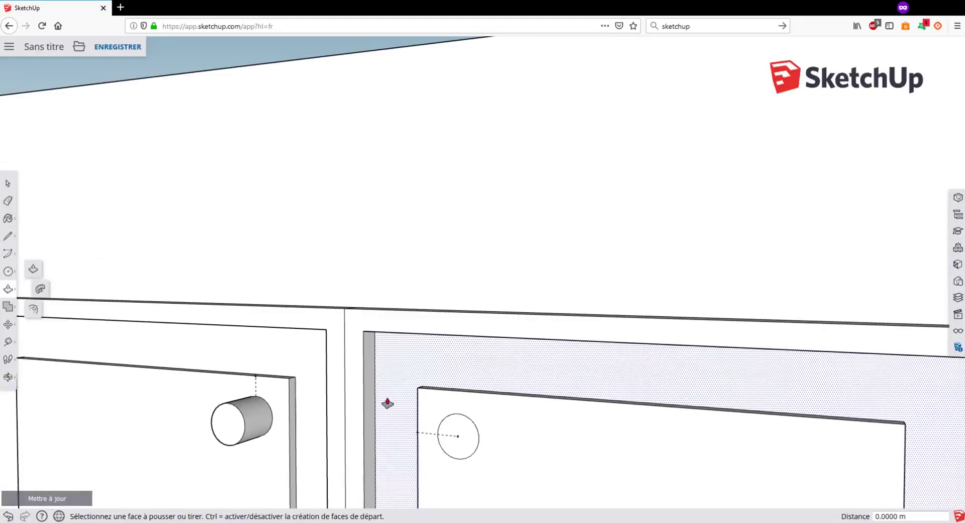
pyautogui.scroll(3, 506, 503)
pyautogui.moveTo(442, 392); pyautogui.dragTo(405, 388, button='middle')
pyautogui.click(414, 382)
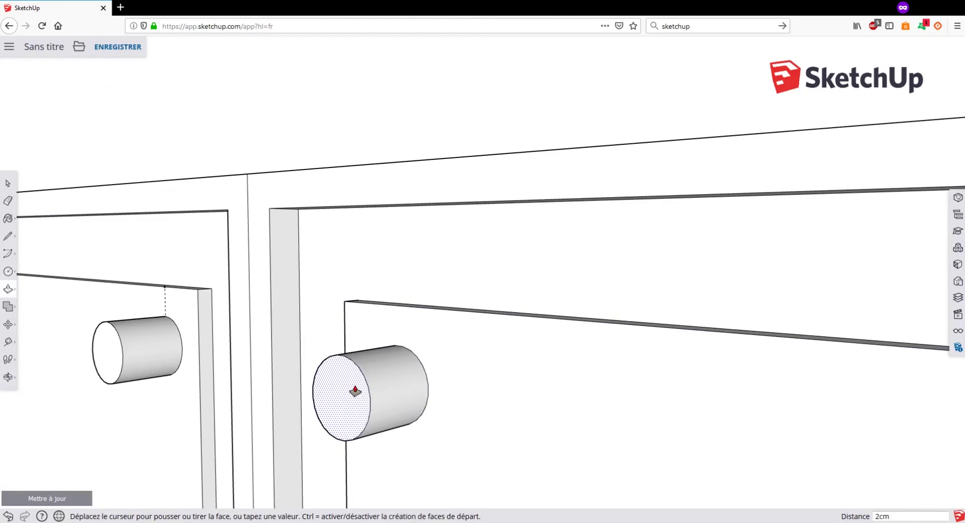
pyautogui.press('Return')
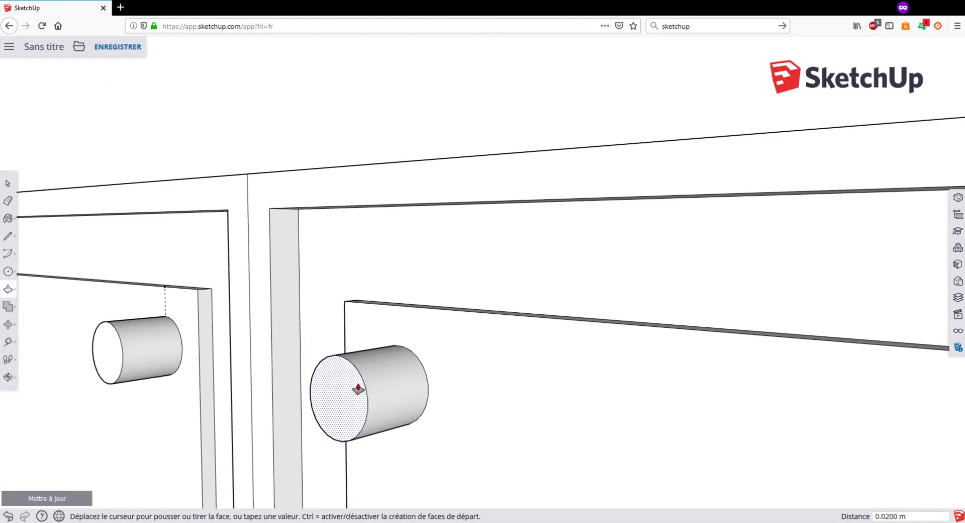
pyautogui.scroll(-5, 357, 387)
pyautogui.moveTo(355, 371); pyautogui.dragTo(378, 371, button='middle')
pyautogui.scroll(-5, 378, 371)
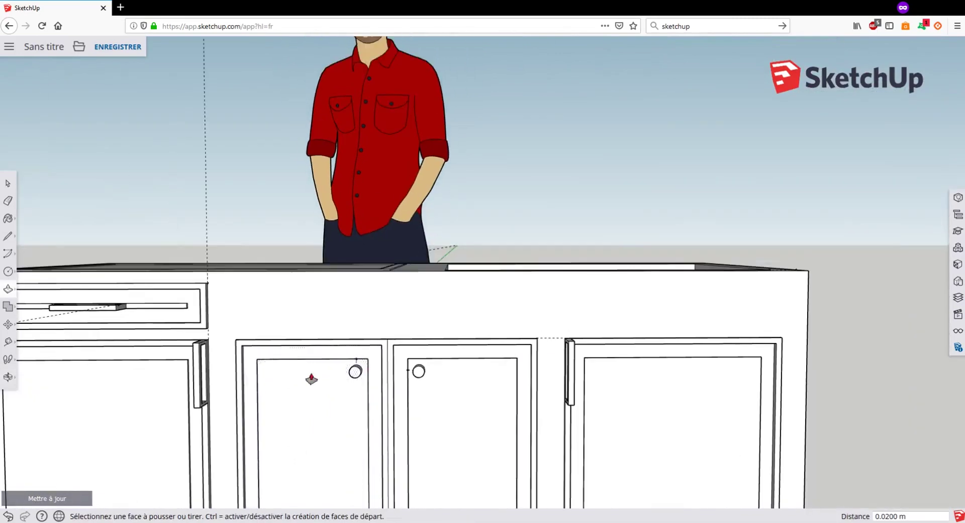
# Step: Place a guide line parallel to the sink's back edge, running midway along the worktop strip behind it
pyautogui.moveTo(313, 379); pyautogui.dragTo(388, 386, button='middle')
pyautogui.scroll(-2, 496, 307)
pyautogui.moveTo(496, 307); pyautogui.dragTo(243, 403, button='middle')
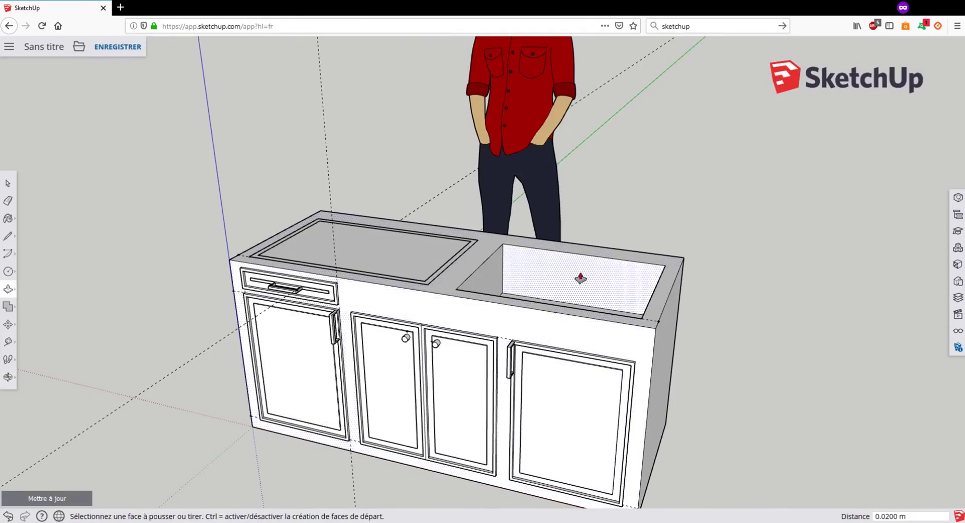
pyautogui.moveTo(580, 278); pyautogui.dragTo(489, 373, button='middle')
pyautogui.scroll(6, 487, 355)
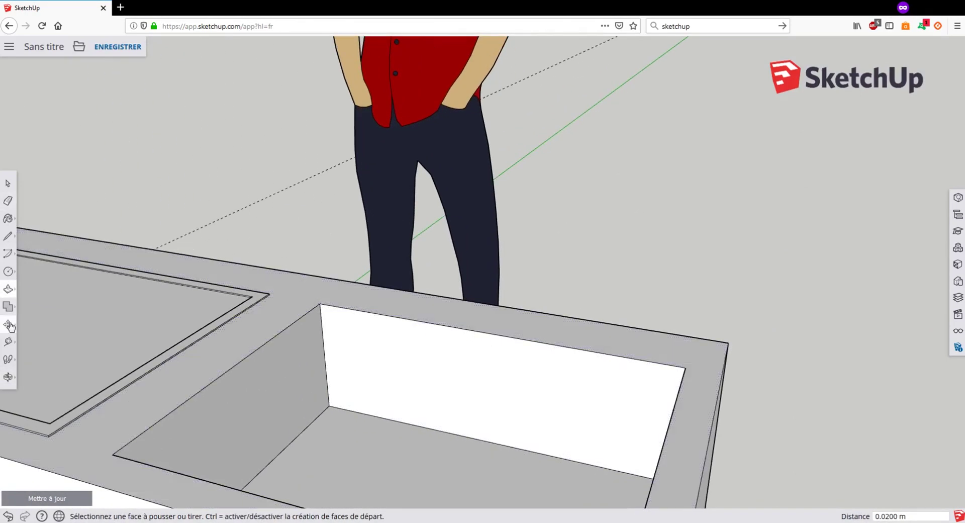
pyautogui.click(8, 343)
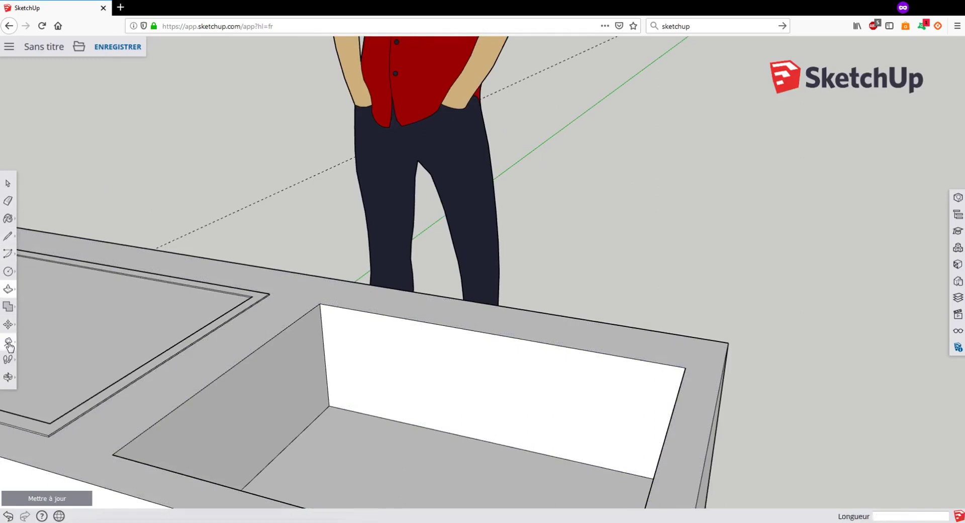
pyautogui.click(495, 324)
pyautogui.press('Escape')
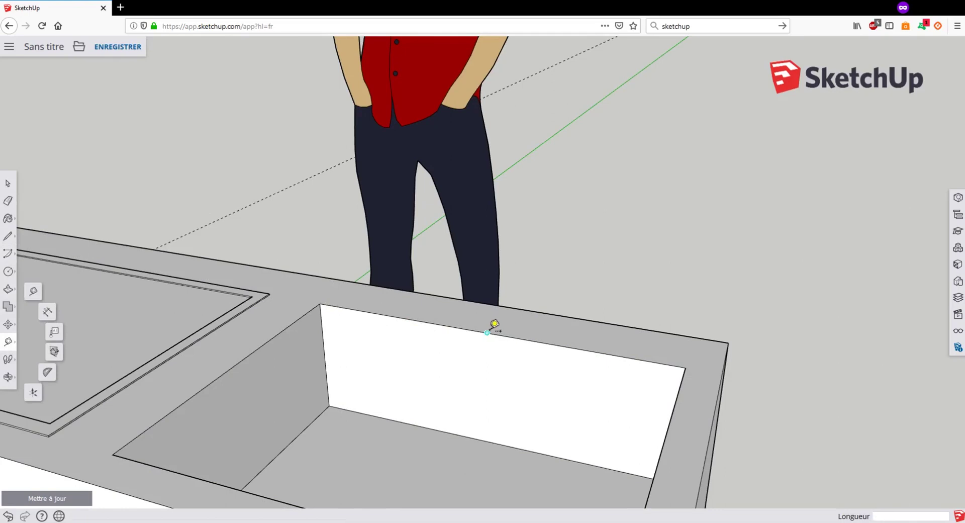
pyautogui.click(494, 324)
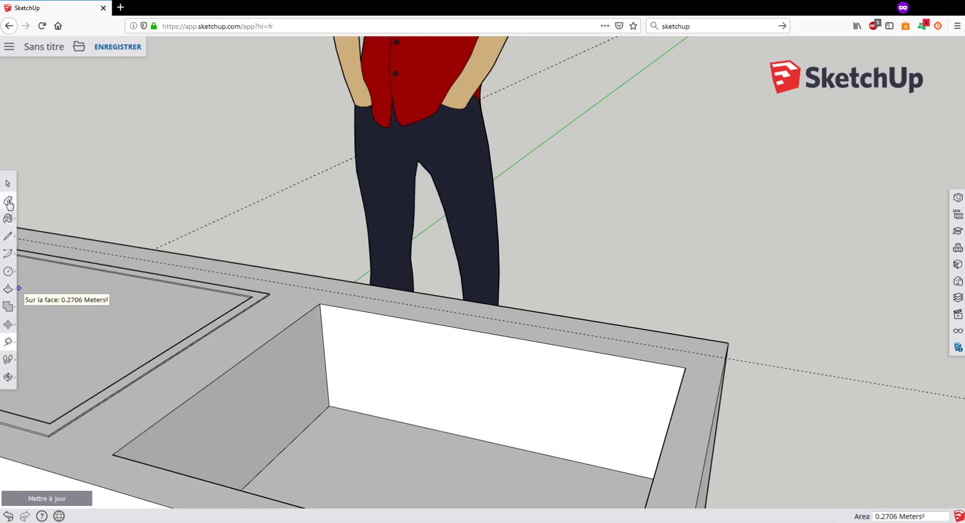
# Step: Draw a 2 cm by 1 cm rectangle with one corner on the guide line behind the sink
pyautogui.click(8, 255)
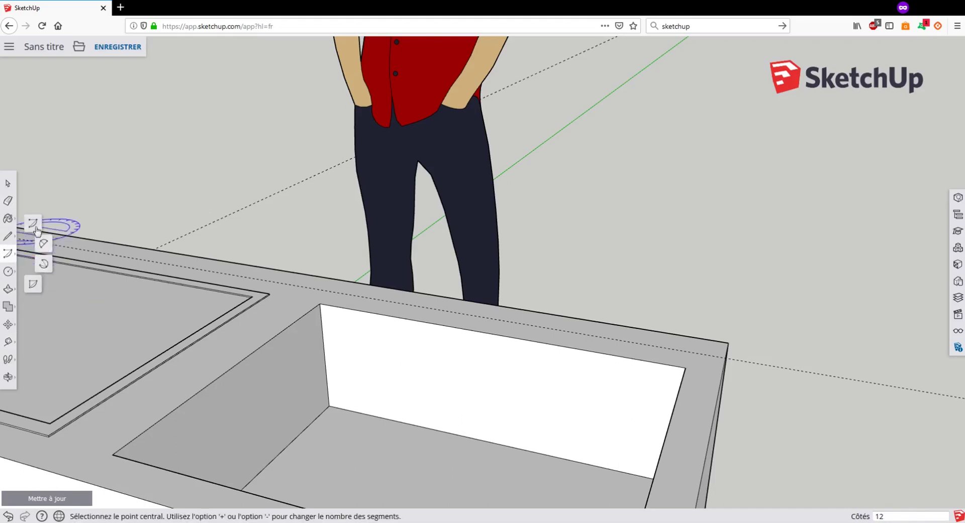
pyautogui.click(10, 273)
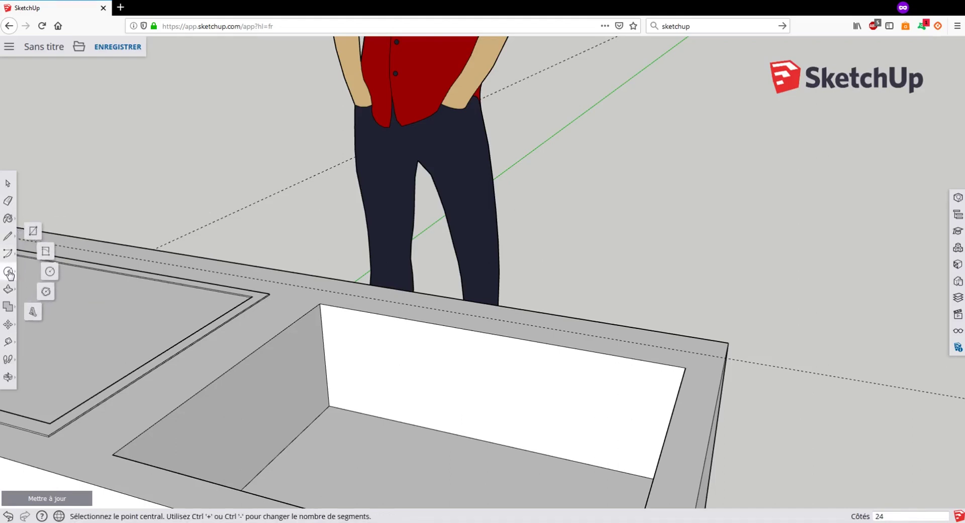
pyautogui.click(33, 231)
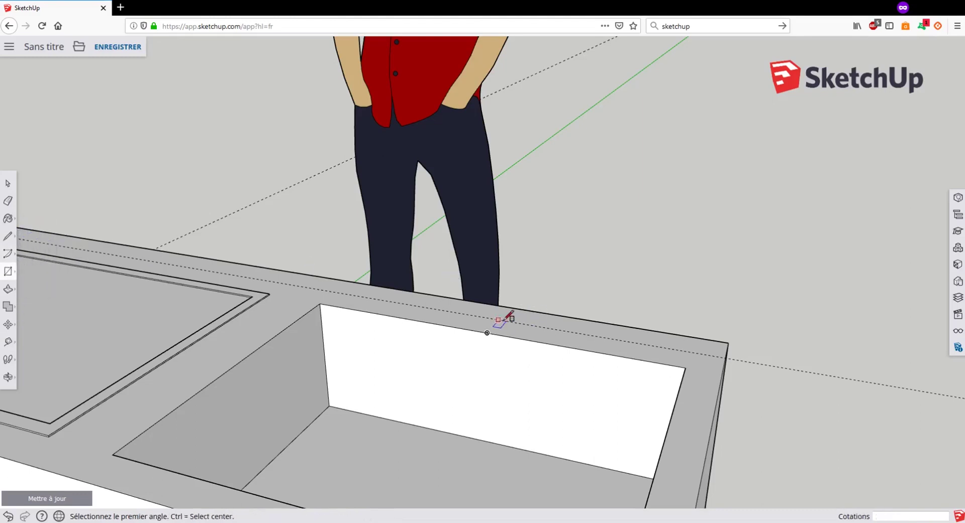
pyautogui.scroll(3, 503, 317)
pyautogui.moveTo(493, 323); pyautogui.dragTo(529, 314, button='middle')
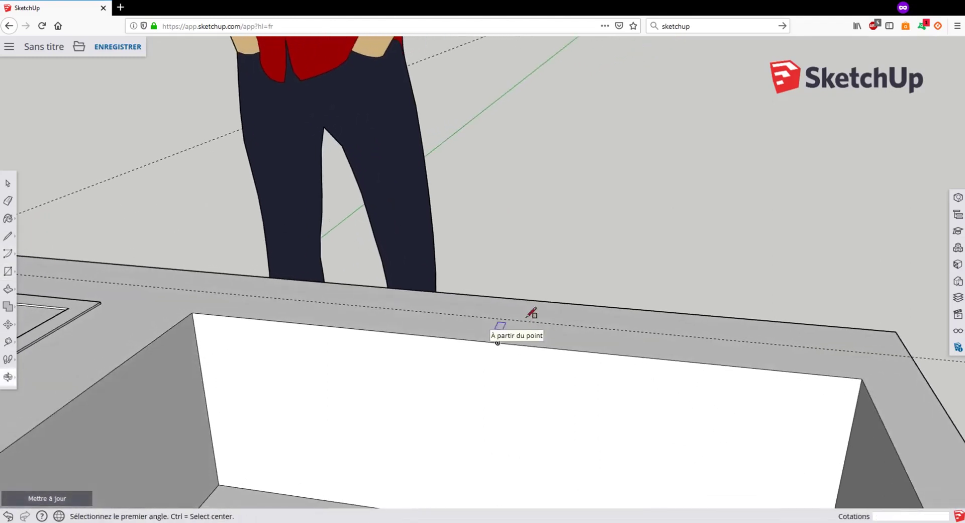
pyautogui.click(509, 320)
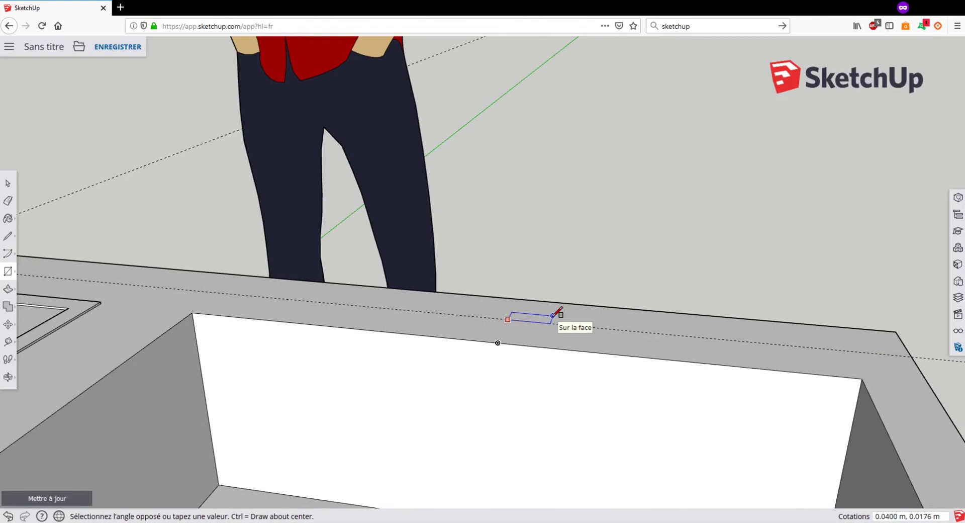
pyautogui.write('2cm,1cm')
pyautogui.press('Return')
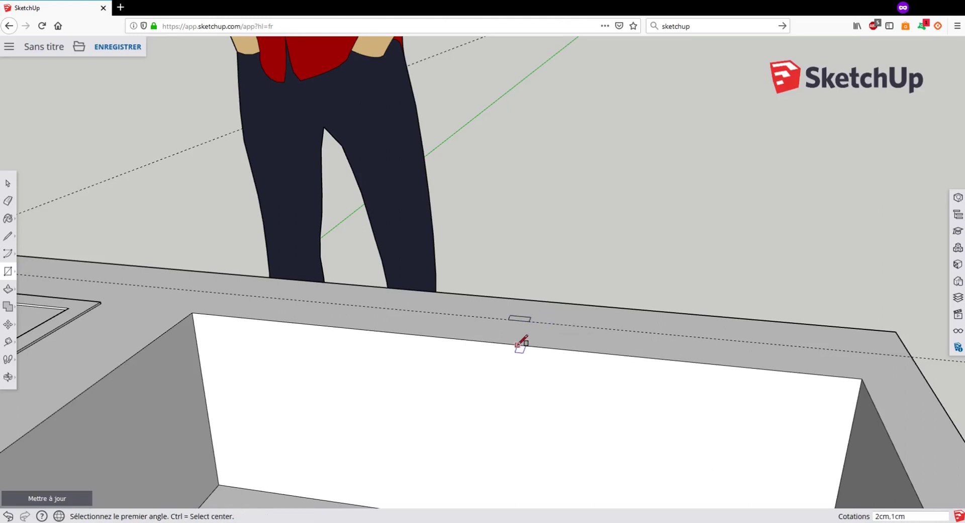
# Step: Copy the small rectangle and snap the copy end to end against its left side on the guide line
pyautogui.scroll(4, 519, 340)
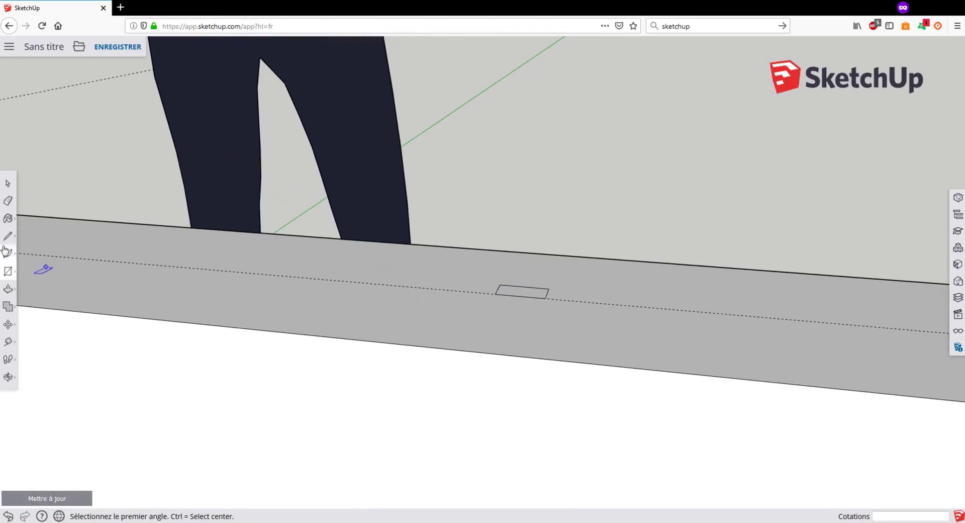
pyautogui.click(8, 184)
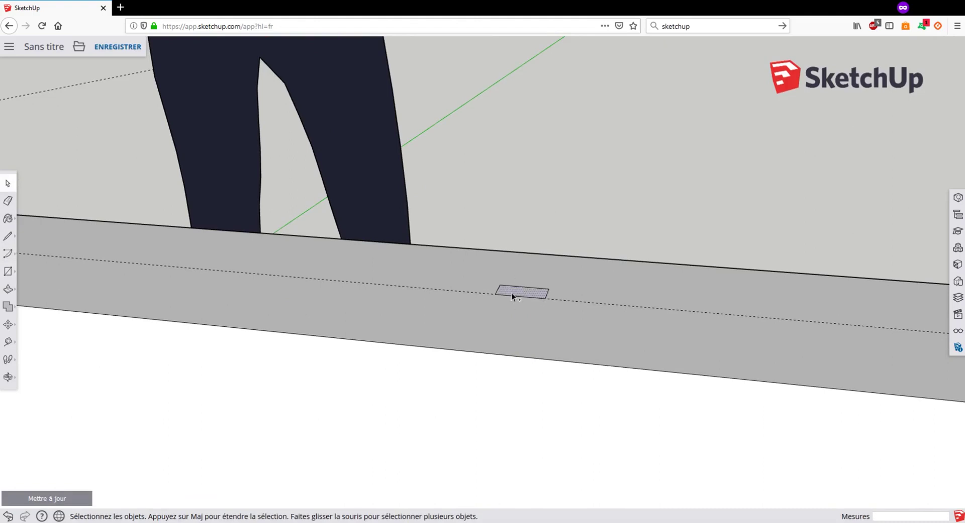
pyautogui.hotkey('ctrl', 'v')
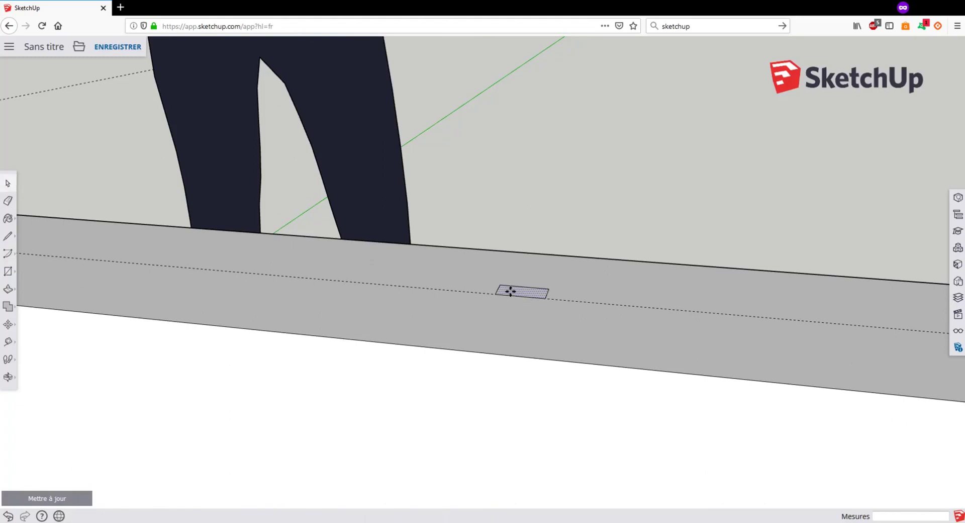
pyautogui.click(435, 287)
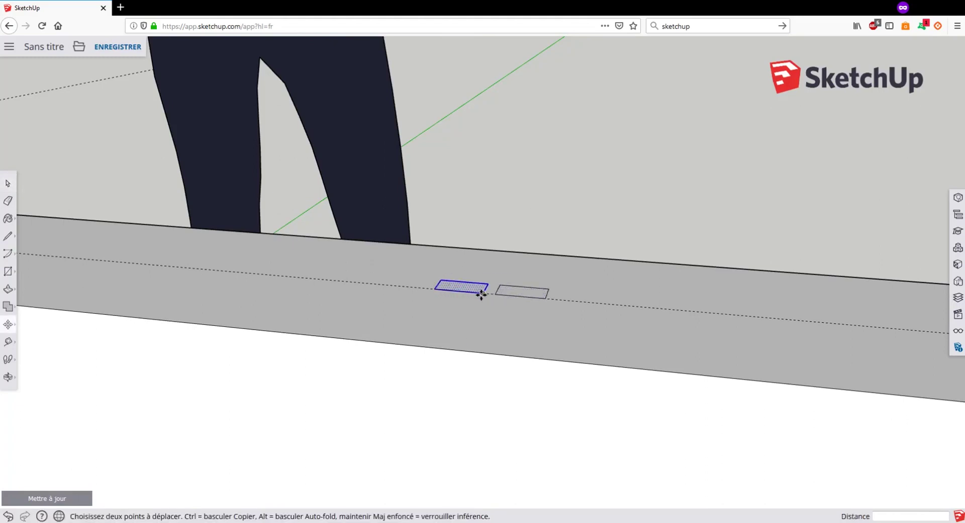
pyautogui.click(484, 292)
pyautogui.click(496, 293)
pyautogui.press('space')
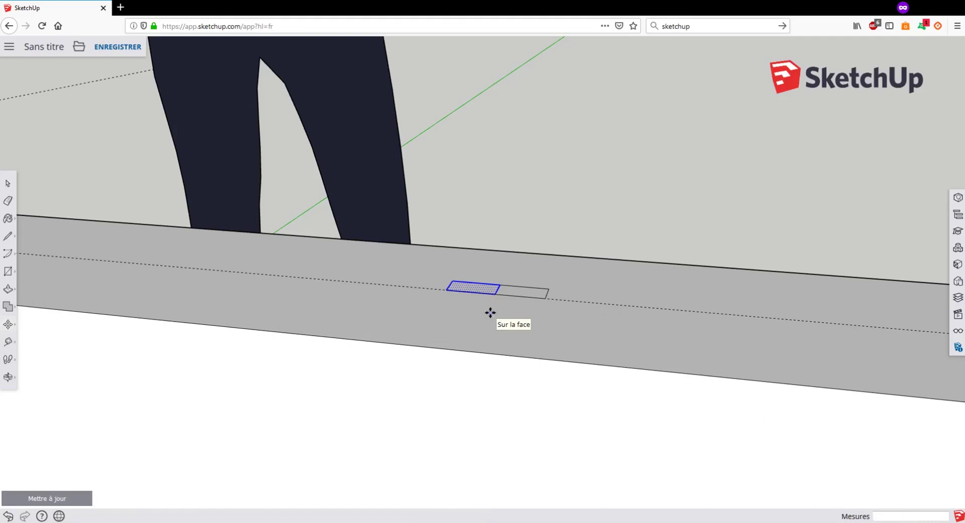
# Step: Paste two more copies of the rectangle and snap them to the sink side of the first two, forming a two-by-two block
pyautogui.hotkey('ctrl', 'v')
pyautogui.click(481, 315)
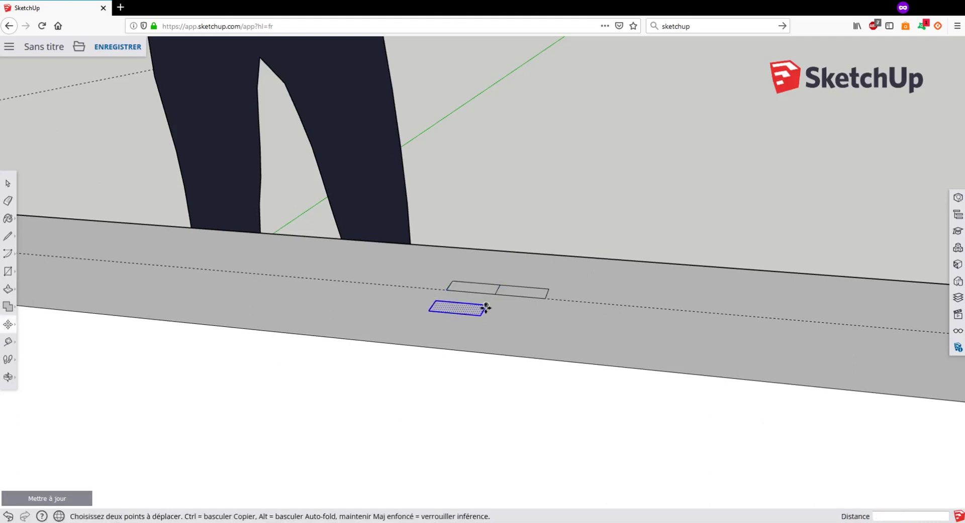
pyautogui.click(486, 308)
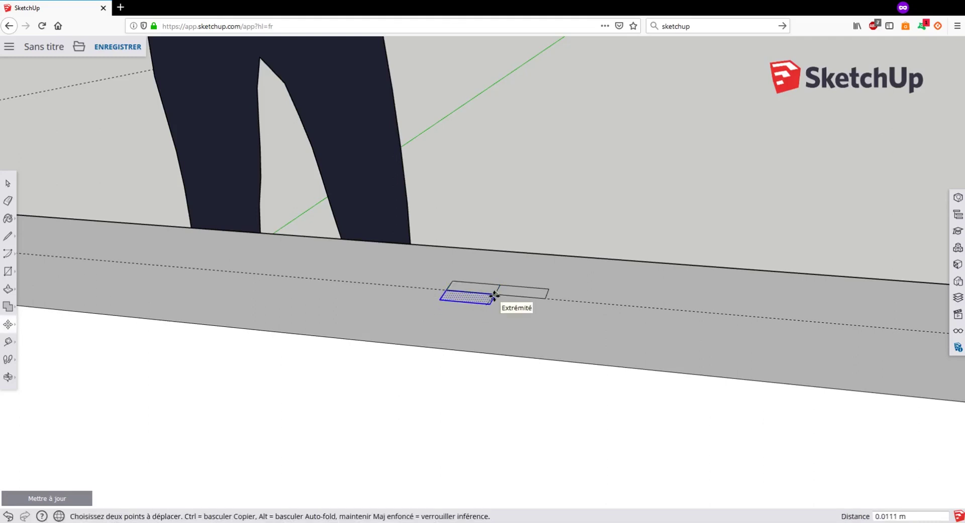
pyautogui.click(495, 295)
pyautogui.hotkey('ctrl', 'v')
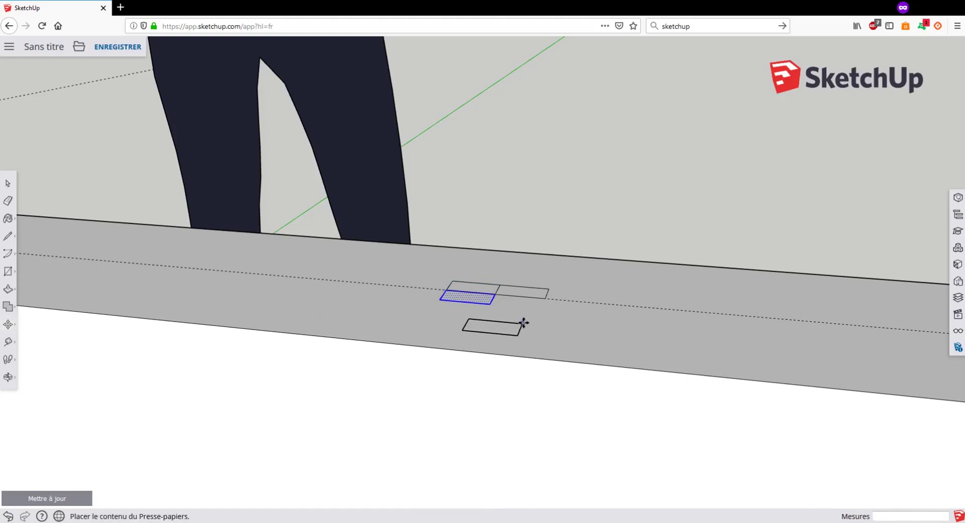
pyautogui.click(560, 318)
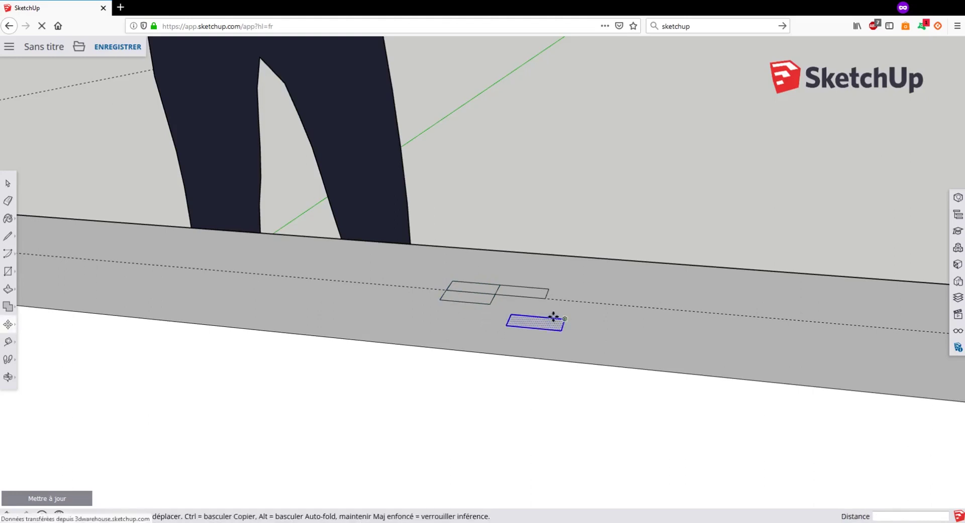
pyautogui.click(512, 315)
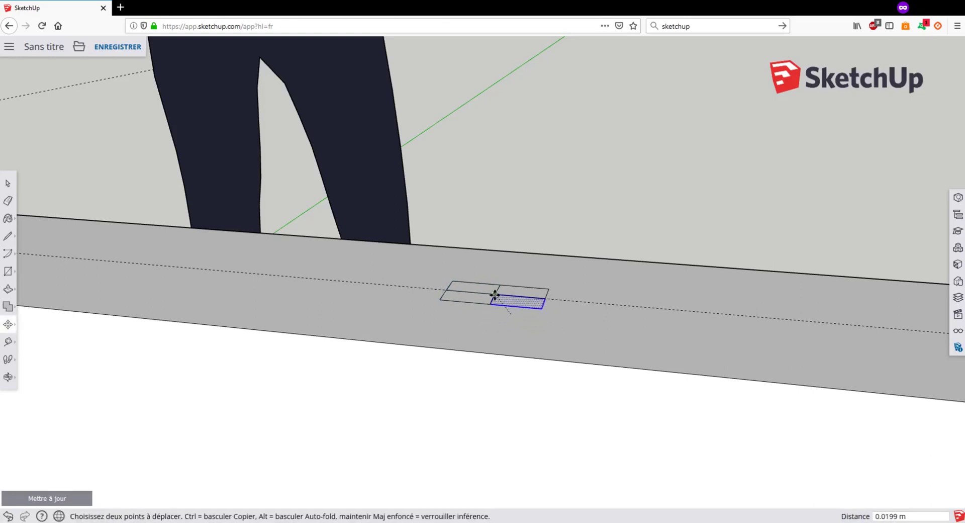
# Step: Erase the guide line and the inner edges of the block to merge the four small rectangles into one
pyautogui.click(8, 201)
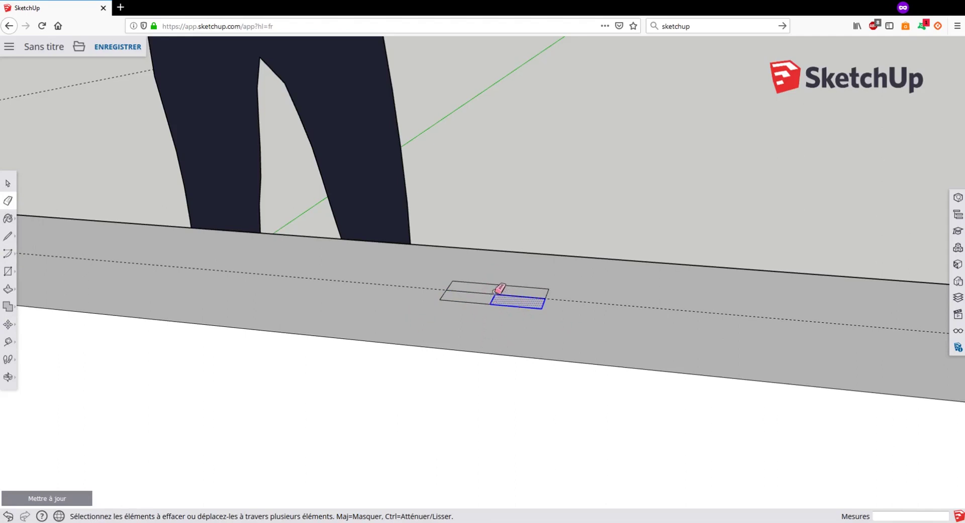
pyautogui.moveTo(469, 291)
pyautogui.mouseDown()
pyautogui.moveTo(493, 297)
pyautogui.moveTo(499, 287)
pyautogui.moveTo(519, 299)
pyautogui.mouseUp()
pyautogui.scroll(-5, 541, 302)
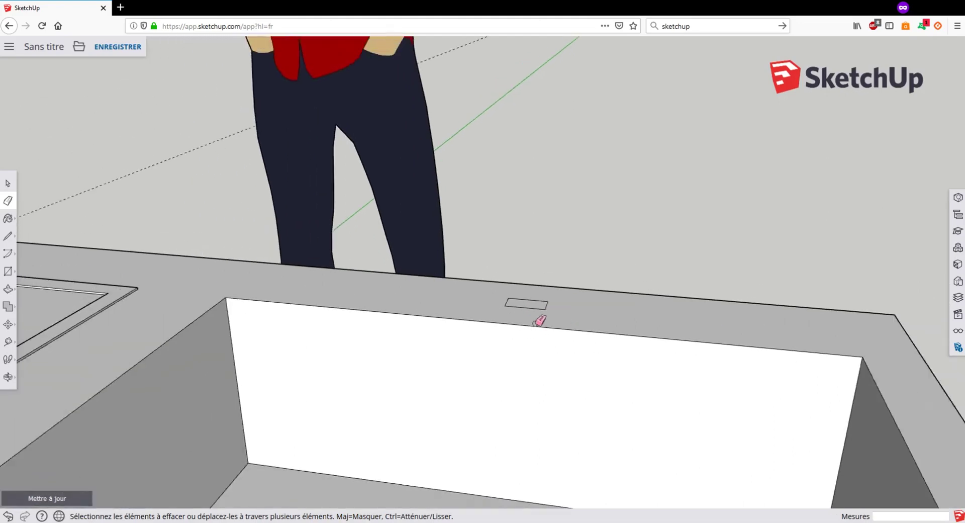
# Step: Pull the merged rectangle behind the sink up by 10 cm to form the tap's post
pyautogui.scroll(-2, 536, 325)
pyautogui.moveTo(535, 326); pyautogui.dragTo(548, 428, button='middle')
pyautogui.scroll(-4, 548, 379)
pyautogui.moveTo(549, 350)
pyautogui.mouseDown(button='middle')
pyautogui.moveTo(537, 421)
pyautogui.moveTo(544, 465)
pyautogui.moveTo(498, 331)
pyautogui.moveTo(520, 336)
pyautogui.moveTo(508, 352)
pyautogui.mouseUp(button='middle')
pyautogui.click(7, 200)
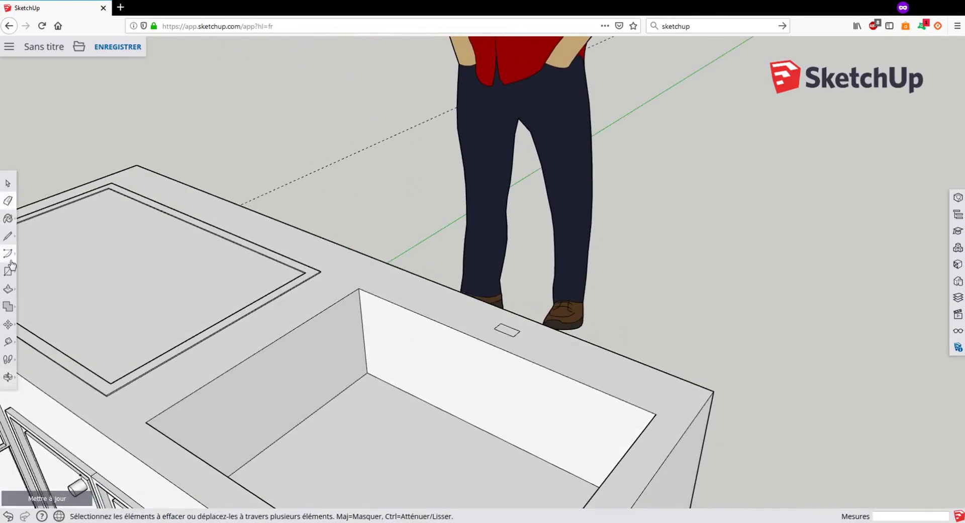
pyautogui.click(8, 290)
pyautogui.click(511, 333)
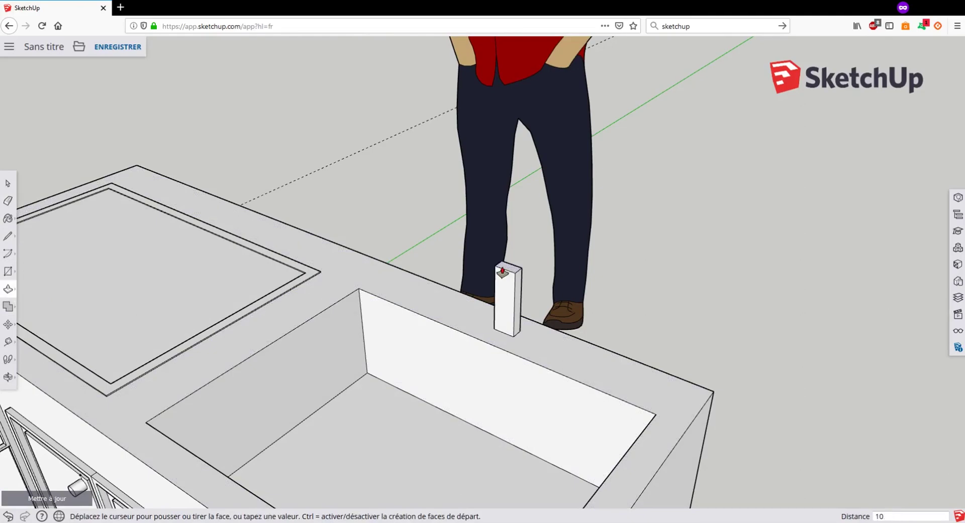
pyautogui.write('10cm')
pyautogui.press('Return')
# Step: Draw a full-width rectangle of about 4 cm by 1.6 cm across the top of the post's sink-facing side
pyautogui.scroll(-5, 502, 272)
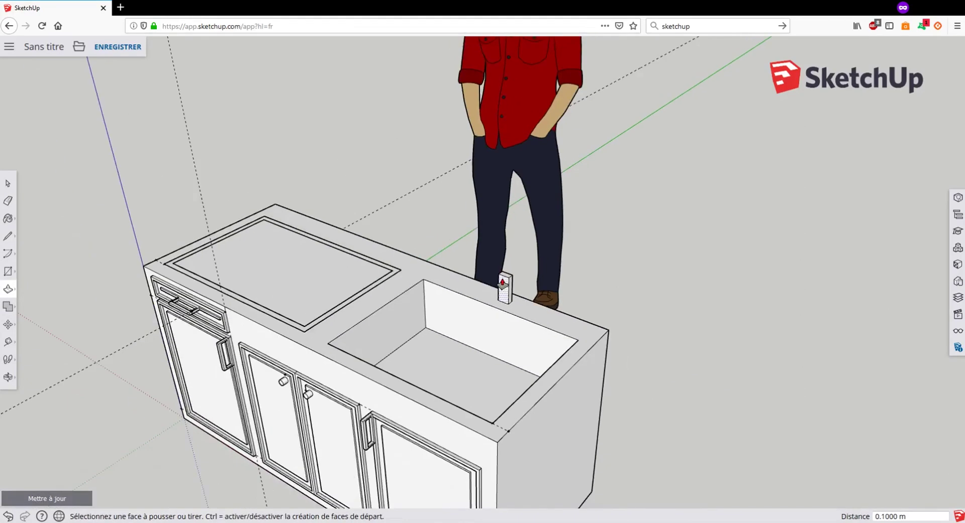
pyautogui.moveTo(502, 272); pyautogui.dragTo(613, 275, button='middle')
pyautogui.scroll(5, 549, 280)
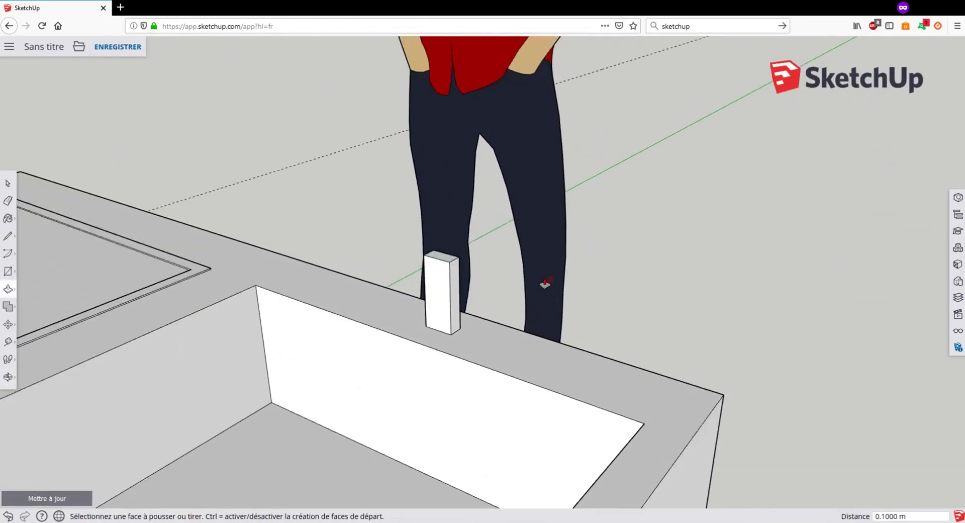
pyautogui.scroll(-2, 375, 327)
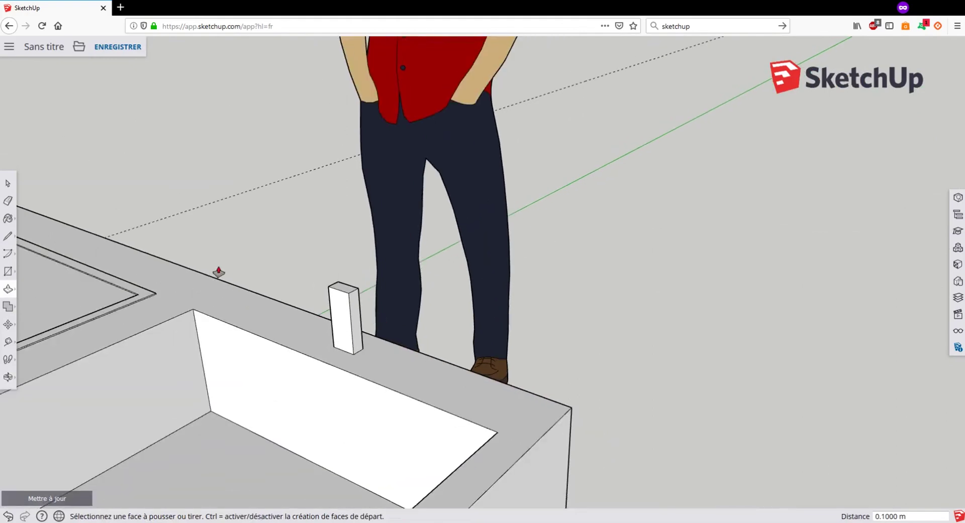
pyautogui.click(8, 271)
pyautogui.click(328, 287)
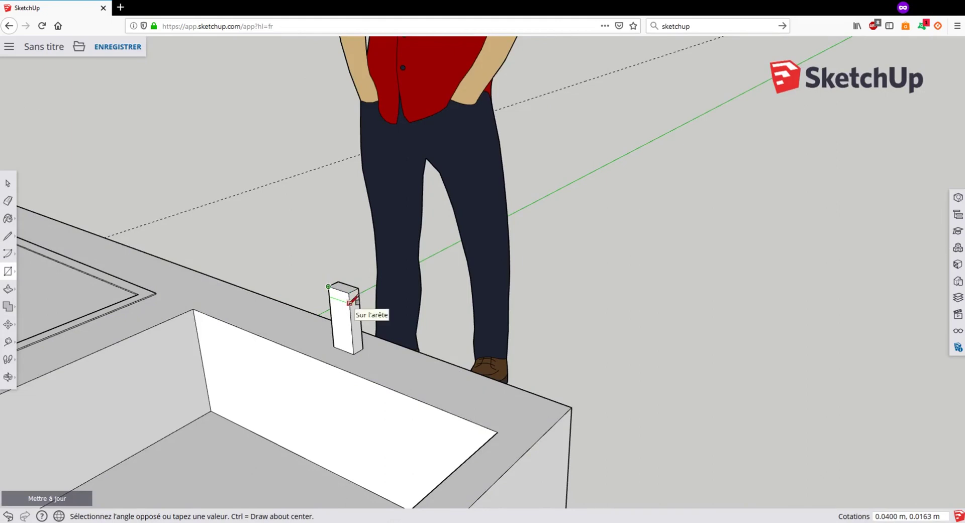
pyautogui.click(350, 302)
# Step: Pull the rectangle at the top of the post out over the sink by about 16.6 cm to form the spout
pyautogui.moveTo(350, 301); pyautogui.dragTo(21, 221, button='middle')
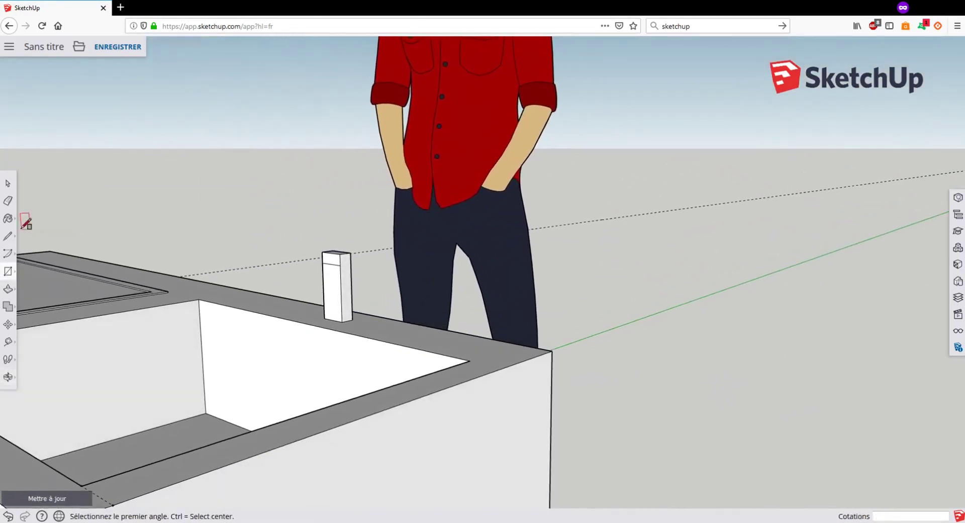
pyautogui.click(8, 289)
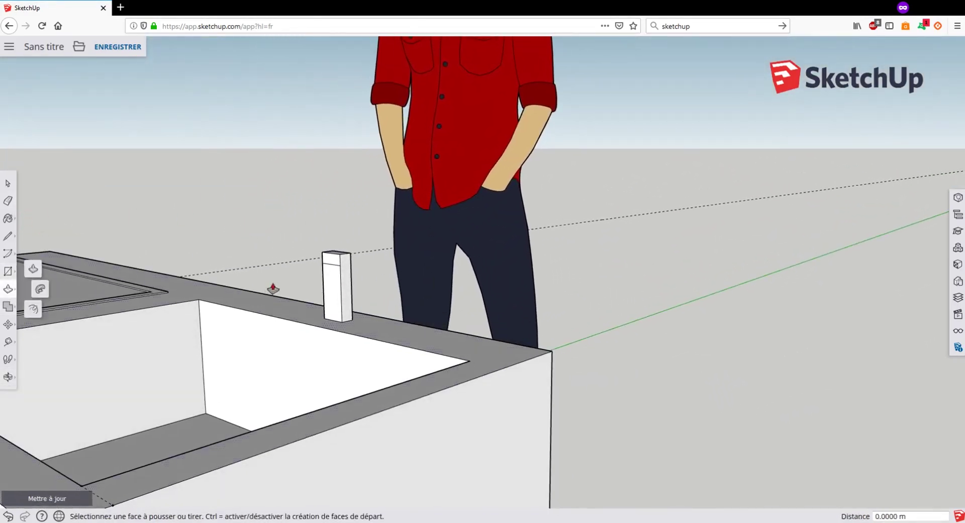
pyautogui.click(329, 267)
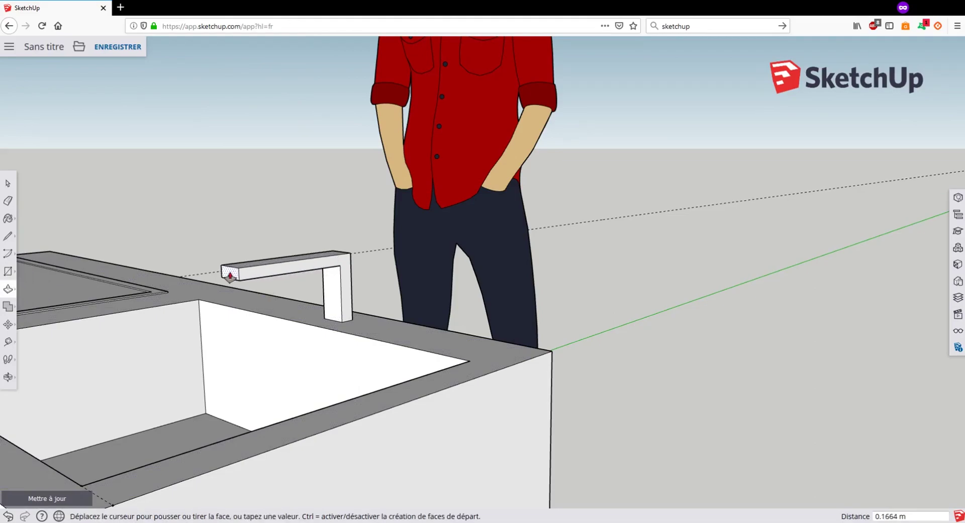
pyautogui.click(230, 276)
# Step: Inspect the tap from several sides, including the underside of the spout
pyautogui.moveTo(388, 308); pyautogui.dragTo(328, 266, button='middle')
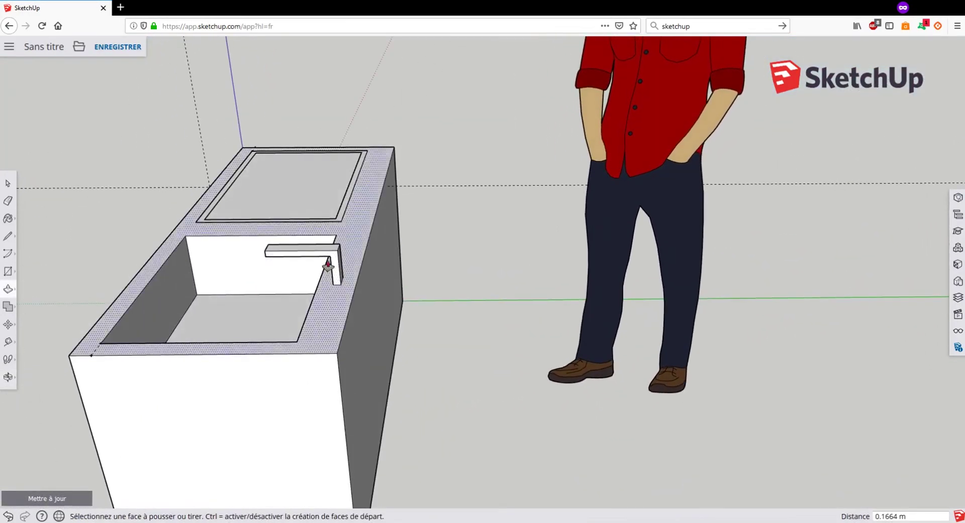
pyautogui.moveTo(212, 297); pyautogui.dragTo(384, 269, button='middle')
pyautogui.moveTo(418, 241); pyautogui.dragTo(372, 252, button='middle')
pyautogui.moveTo(400, 199)
pyautogui.mouseDown(button='middle')
pyautogui.moveTo(409, 227)
pyautogui.moveTo(422, 225)
pyautogui.moveTo(378, 201)
pyautogui.moveTo(396, 196)
pyautogui.mouseUp(button='middle')
pyautogui.scroll(6, 431, 225)
pyautogui.scroll(4, 211, 171)
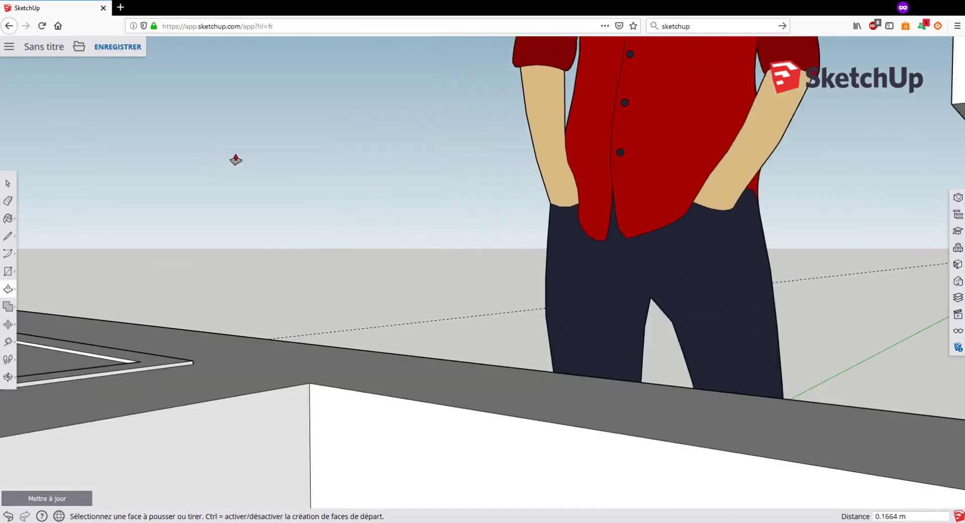
pyautogui.scroll(-2, 291, 189)
pyautogui.moveTo(505, 163); pyautogui.dragTo(29, 147, button='middle')
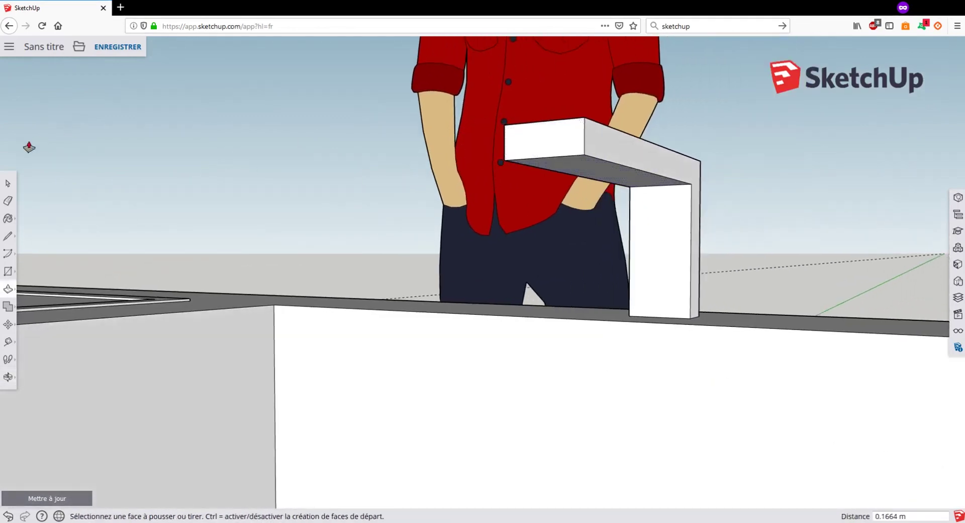
# Step: Place a guide line across the spout's underside, parallel to the bottom edge of its free end
pyautogui.click(8, 341)
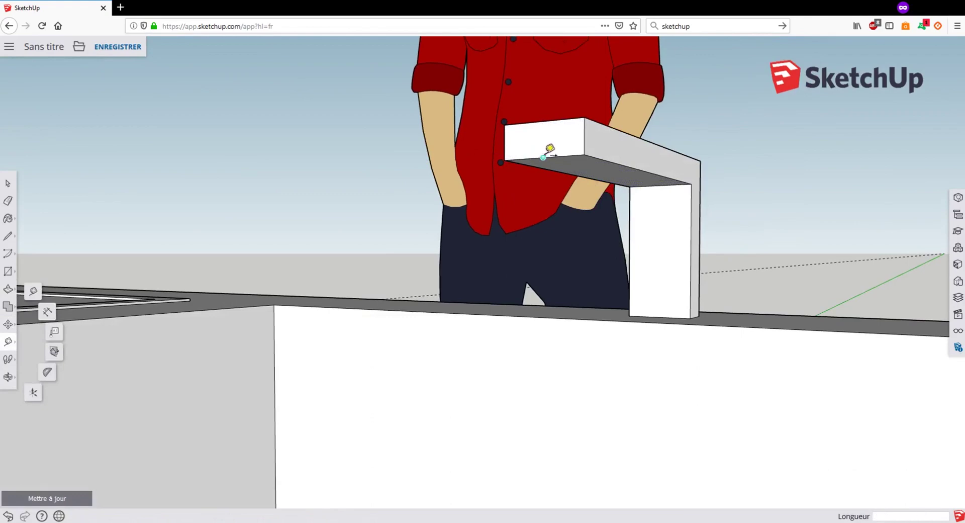
pyautogui.click(543, 158)
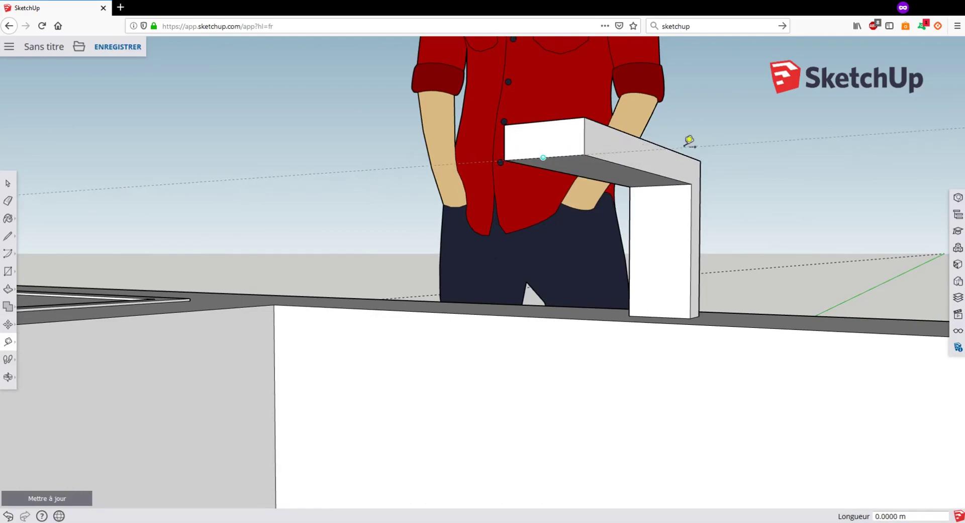
pyautogui.moveTo(622, 144); pyautogui.dragTo(740, 259, button='middle')
pyautogui.moveTo(804, 263); pyautogui.dragTo(815, 282, button='middle')
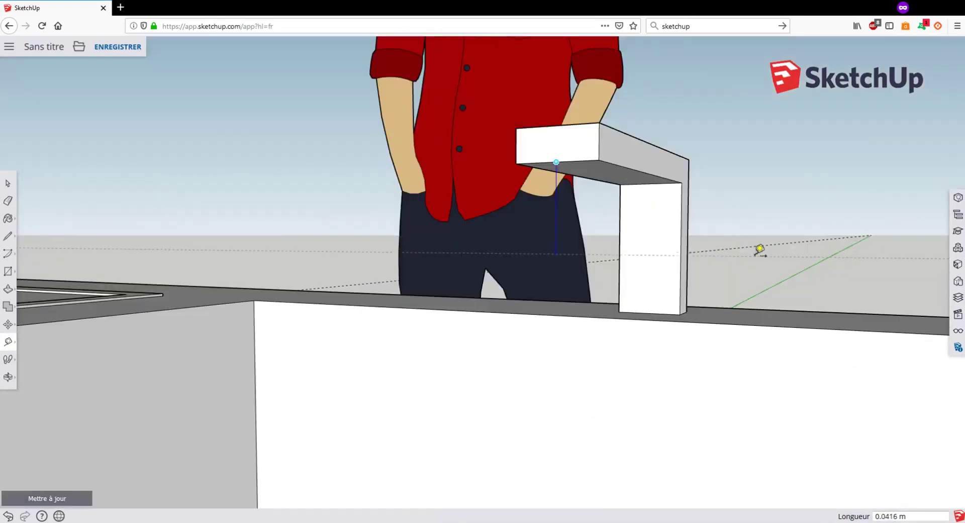
pyautogui.moveTo(760, 250); pyautogui.dragTo(723, 211, button='middle')
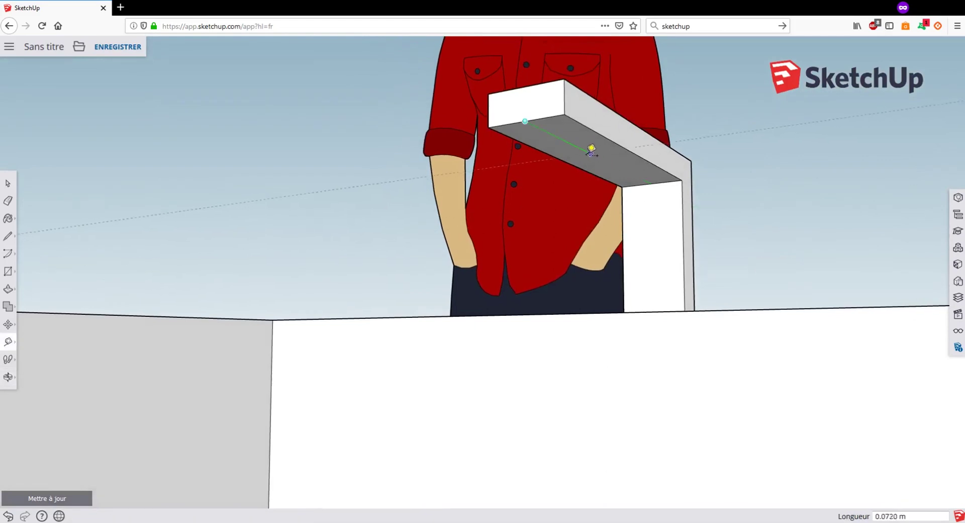
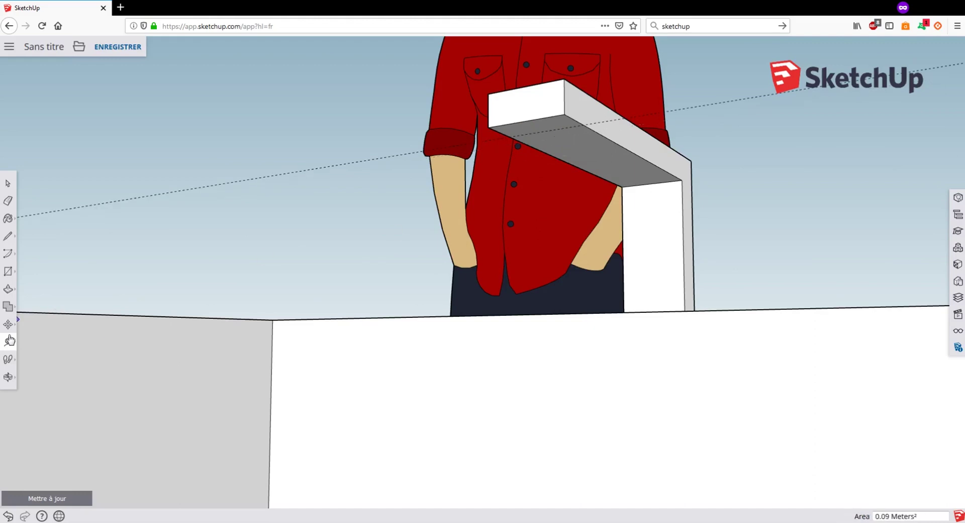
# Step: Draw a circle of 1 cm radius on the spout's underside, centred across its width on the guide line
pyautogui.click(8, 272)
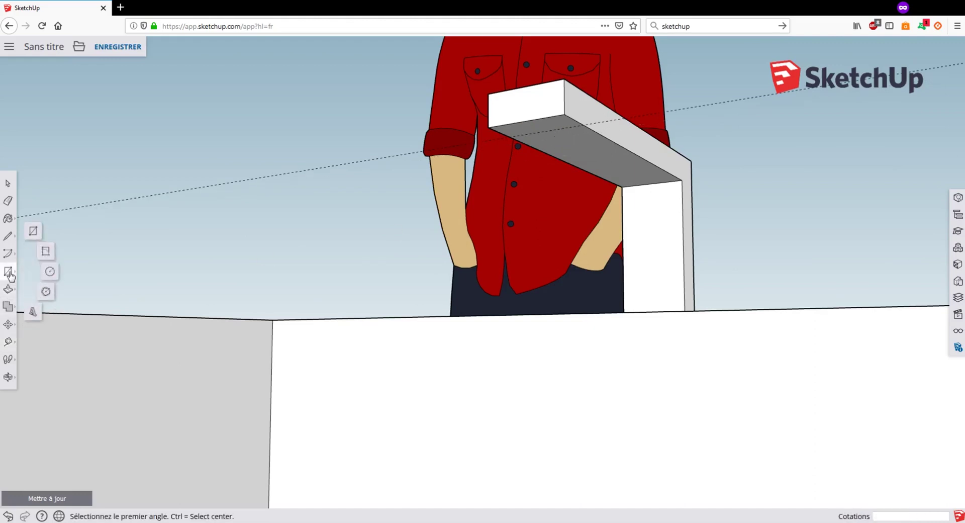
pyautogui.click(50, 272)
pyautogui.scroll(3, 548, 136)
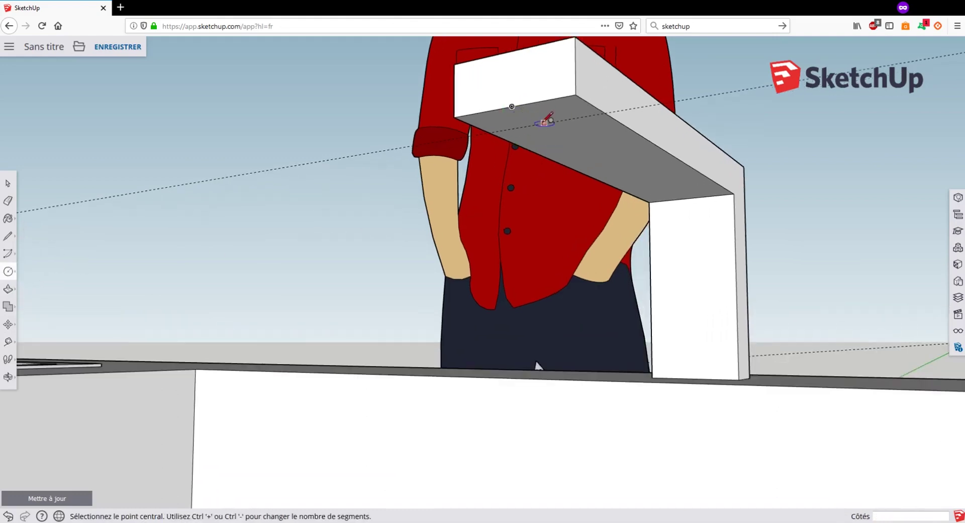
pyautogui.click(544, 123)
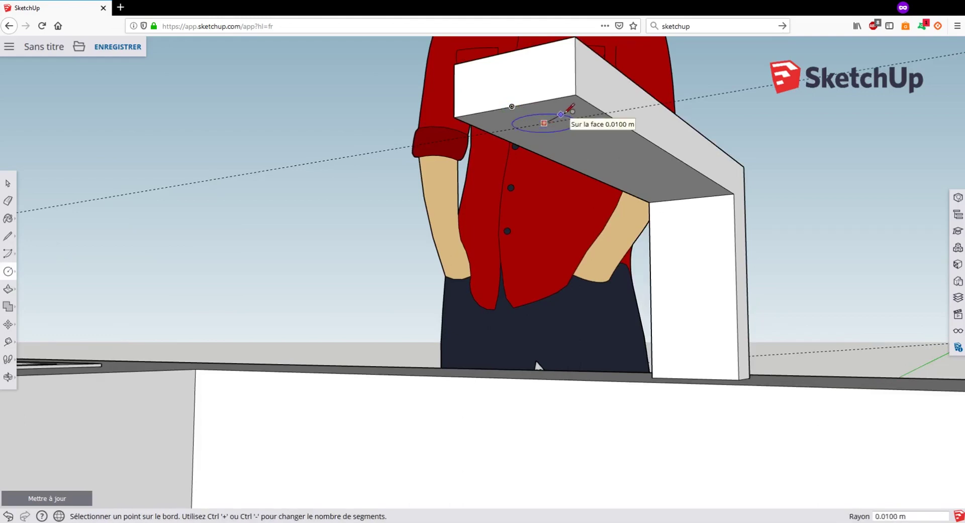
pyautogui.click(568, 111)
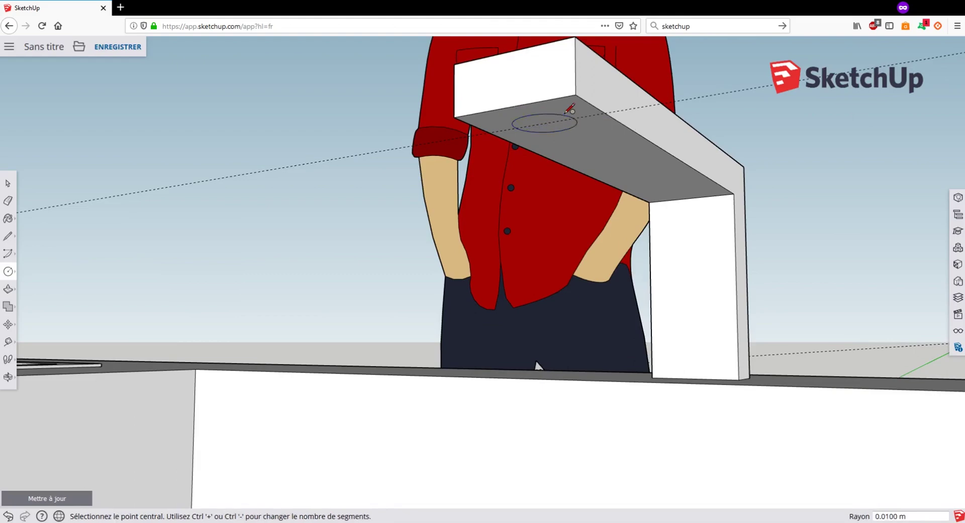
pyautogui.scroll(10, 528, 156)
pyautogui.moveTo(528, 156); pyautogui.dragTo(550, 216, button='middle')
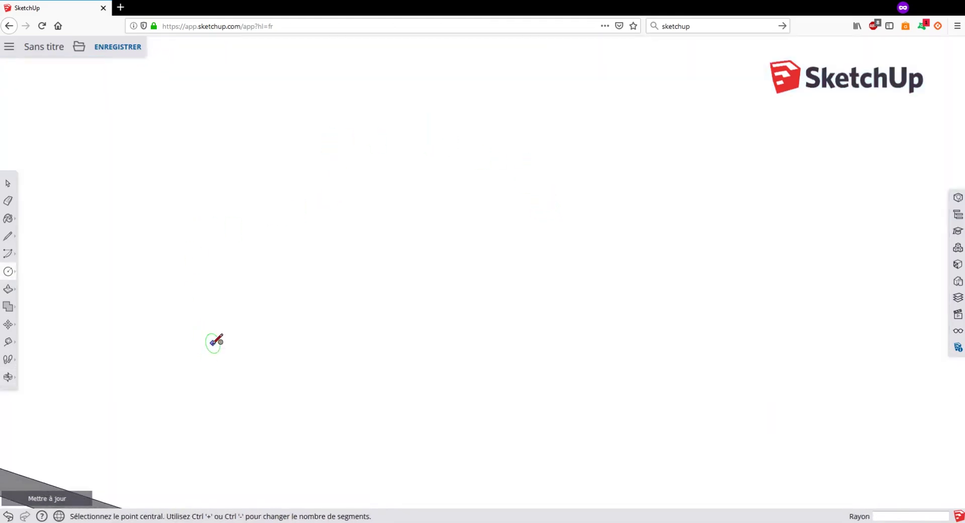
pyautogui.moveTo(215, 328); pyautogui.dragTo(265, 472, button='middle')
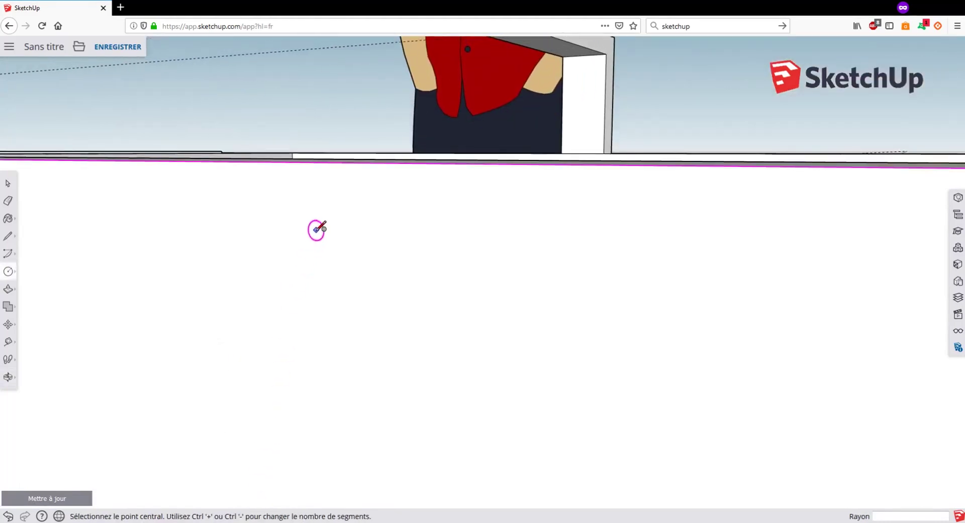
pyautogui.moveTo(316, 228); pyautogui.dragTo(345, 425, button='middle')
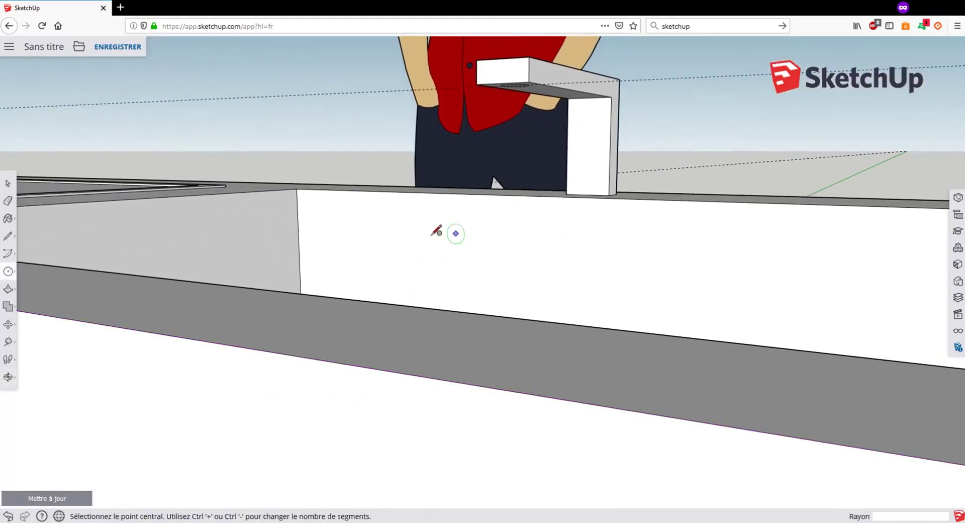
pyautogui.click(8, 378)
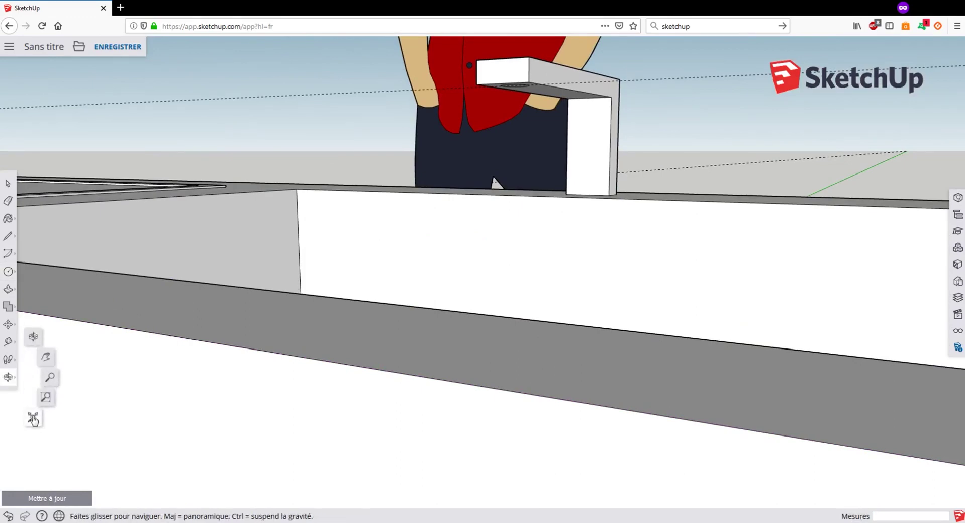
pyautogui.click(32, 419)
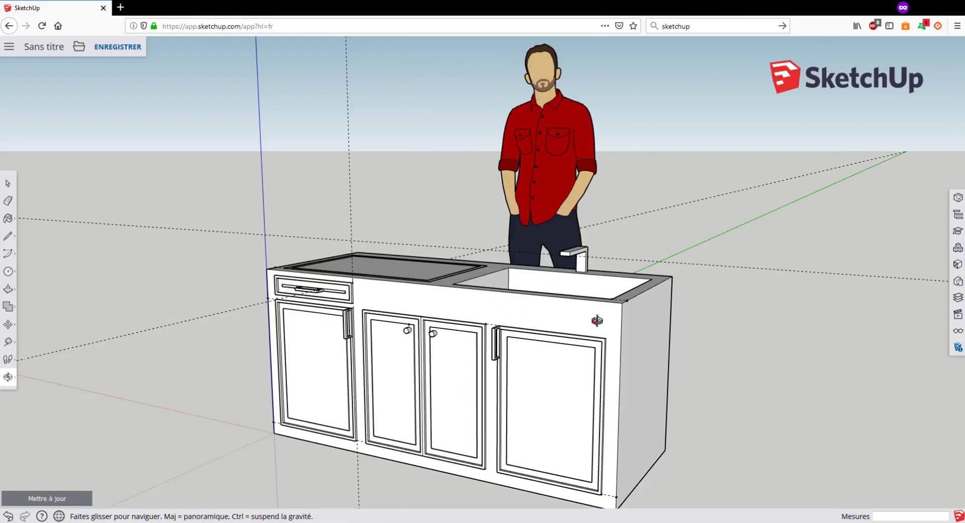
pyautogui.scroll(6, 585, 269)
pyautogui.scroll(3, 538, 322)
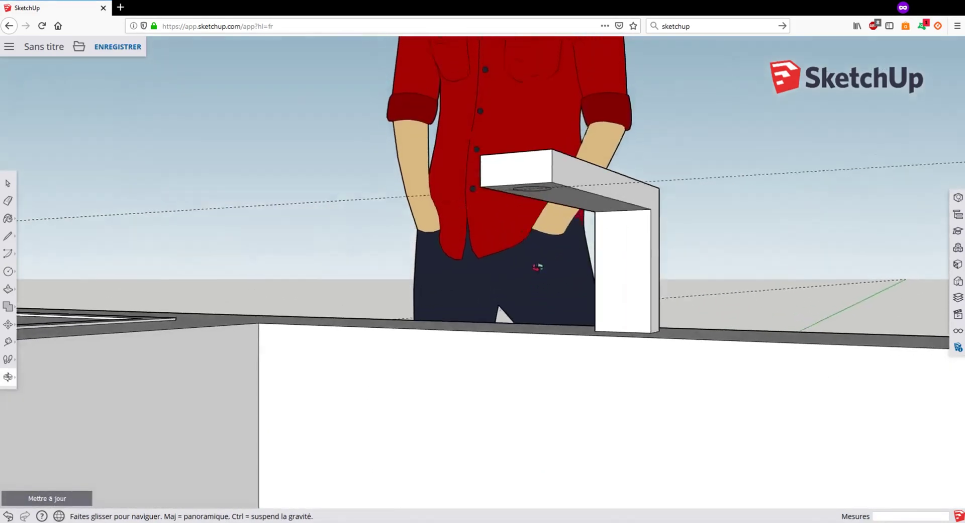
pyautogui.moveTo(537, 267); pyautogui.dragTo(546, 250)
pyautogui.moveTo(538, 346)
pyautogui.mouseDown()
pyautogui.moveTo(504, 269)
pyautogui.moveTo(558, 262)
pyautogui.moveTo(442, 288)
pyautogui.moveTo(460, 210)
pyautogui.moveTo(62, 377)
pyautogui.mouseUp()
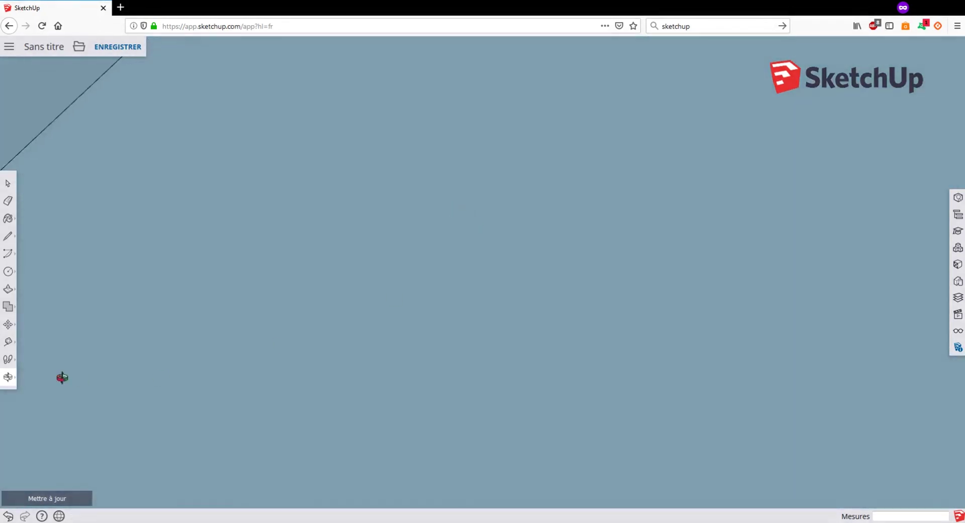
pyautogui.click(10, 379)
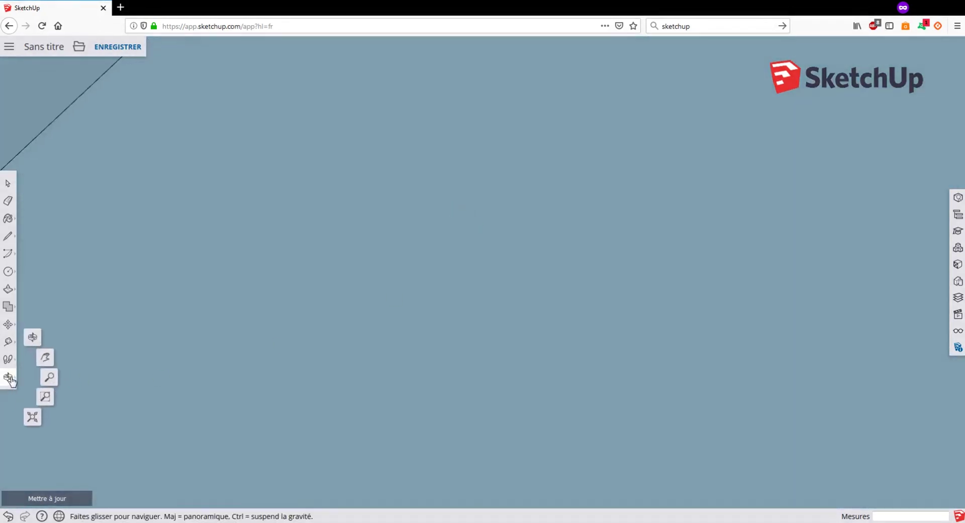
pyautogui.click(33, 420)
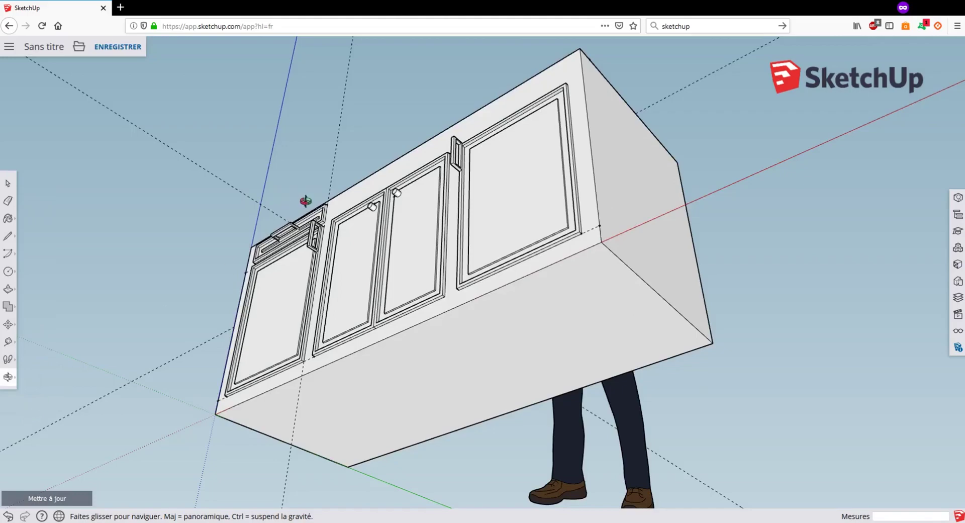
# Step: Pull the circle on the spout's underside down by 5 mm to form the nozzle
pyautogui.moveTo(307, 201); pyautogui.dragTo(467, 294)
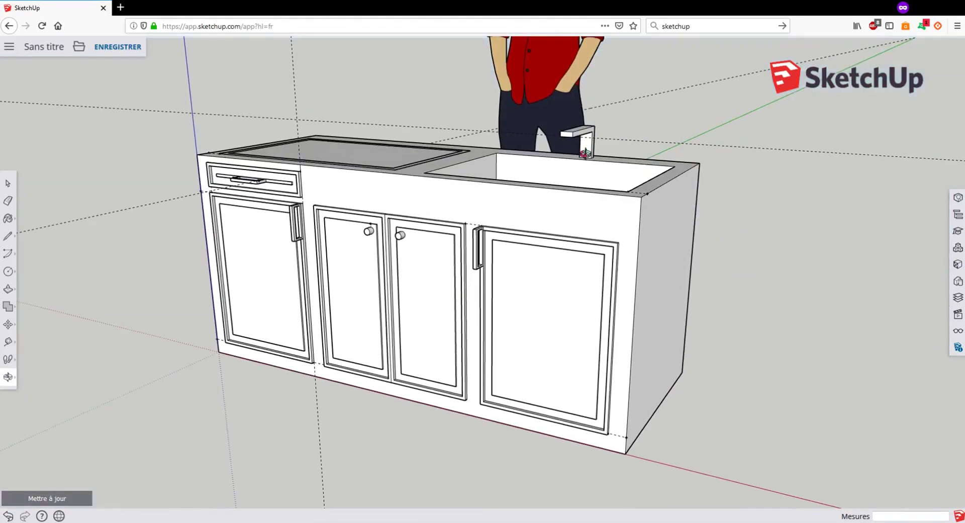
pyautogui.scroll(5, 544, 158)
pyautogui.scroll(2, 544, 157)
pyautogui.scroll(-2, 544, 158)
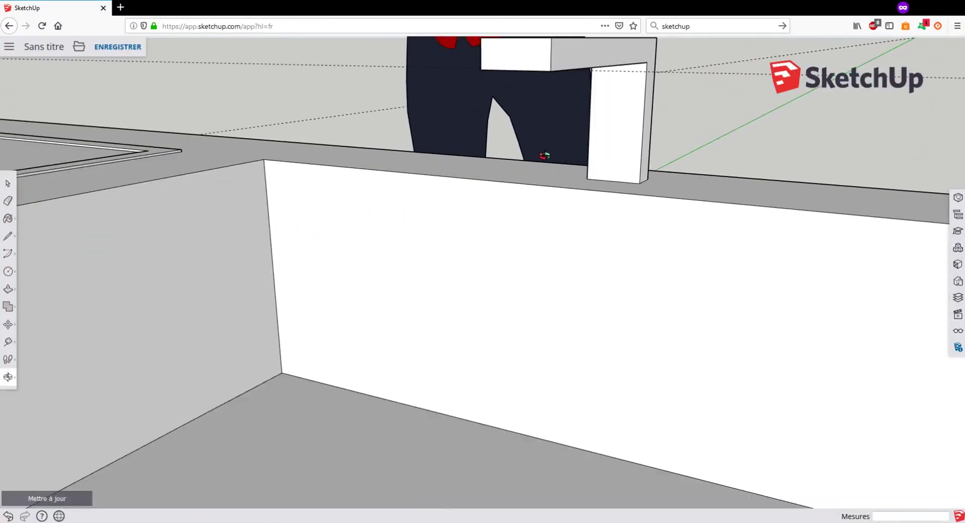
pyautogui.moveTo(544, 155); pyautogui.dragTo(539, 106)
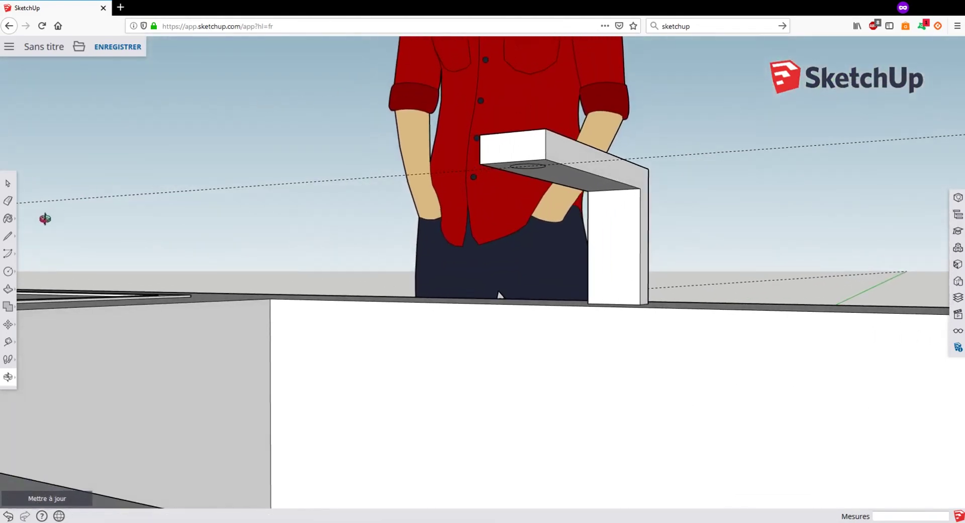
pyautogui.click(8, 288)
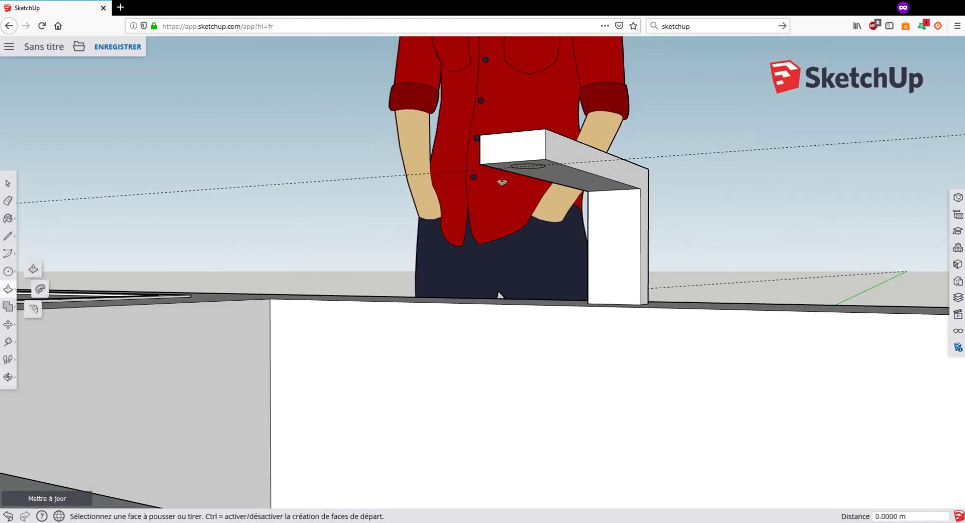
pyautogui.click(529, 170)
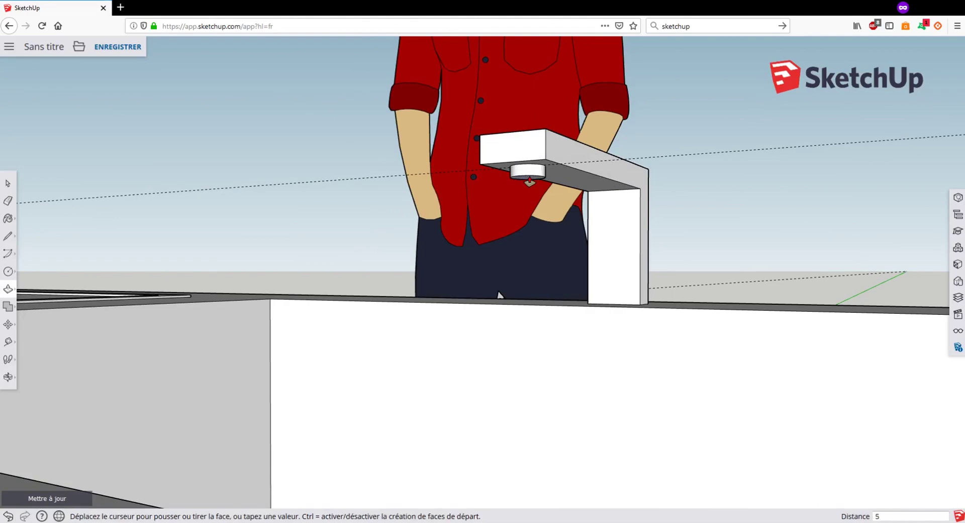
pyautogui.press('Return')
# Step: Try to offset the edge of the nozzle's bottom face inward by 2 cm
pyautogui.scroll(5, 542, 173)
pyautogui.moveTo(517, 188); pyautogui.dragTo(523, 163, button='middle')
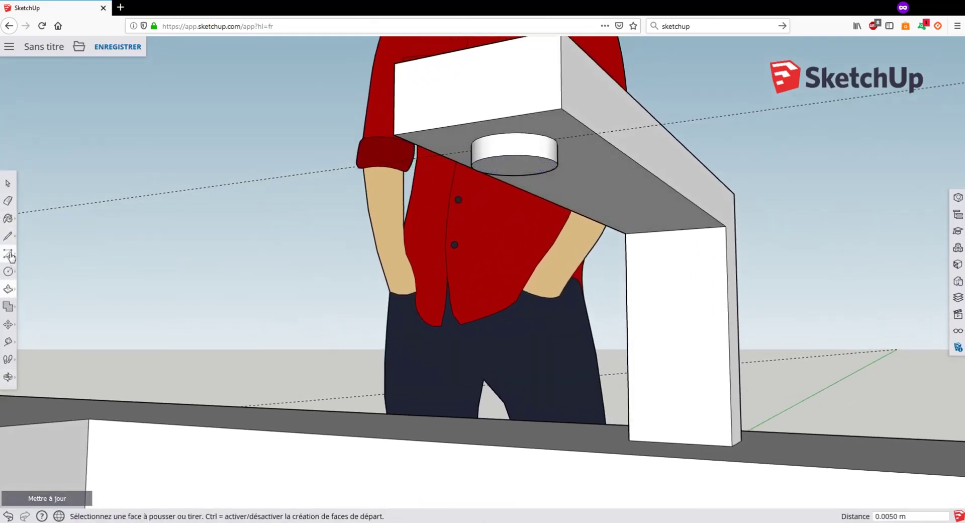
pyautogui.click(8, 290)
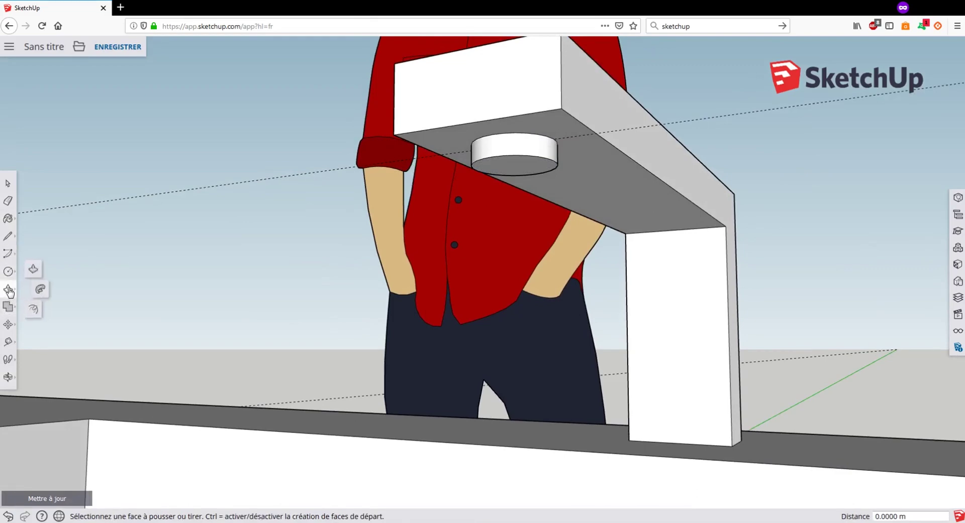
pyautogui.click(34, 310)
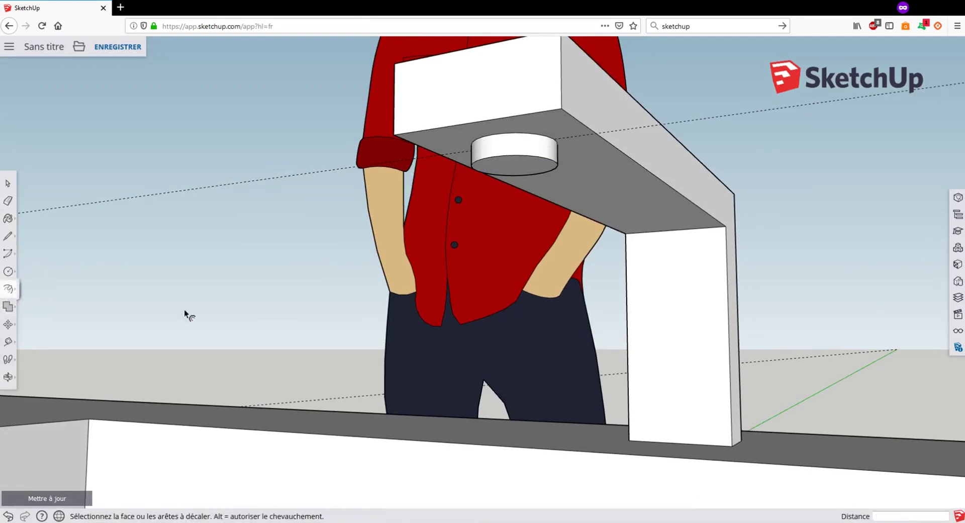
pyautogui.click(531, 164)
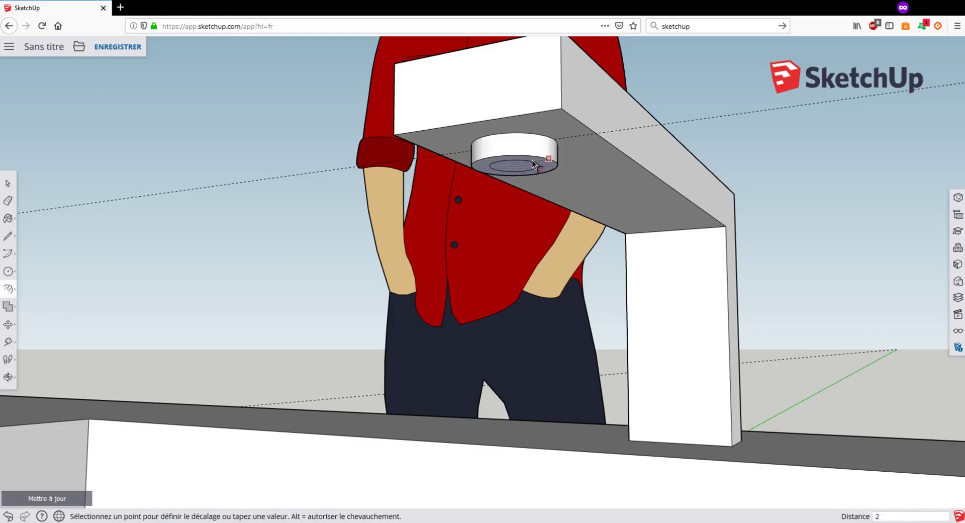
pyautogui.press('Return')
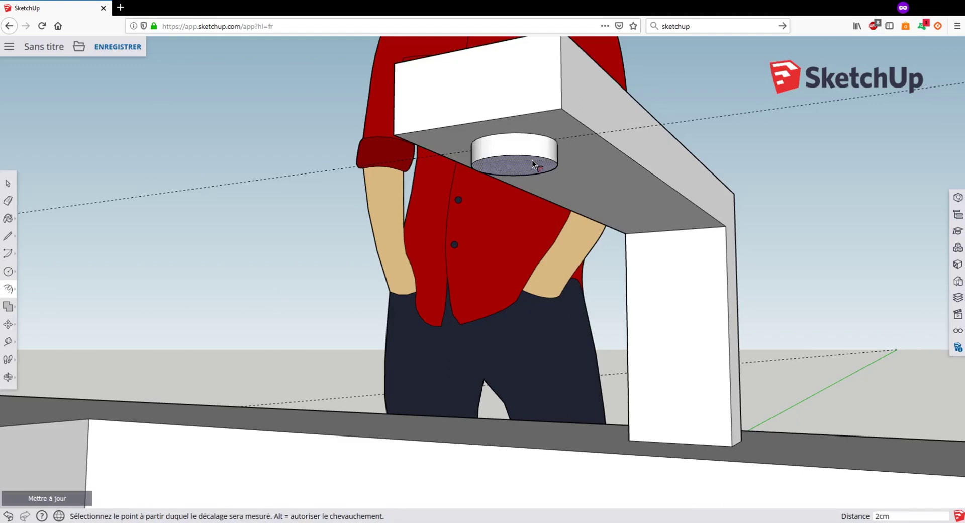
pyautogui.hotkey('ctrl', 'z')
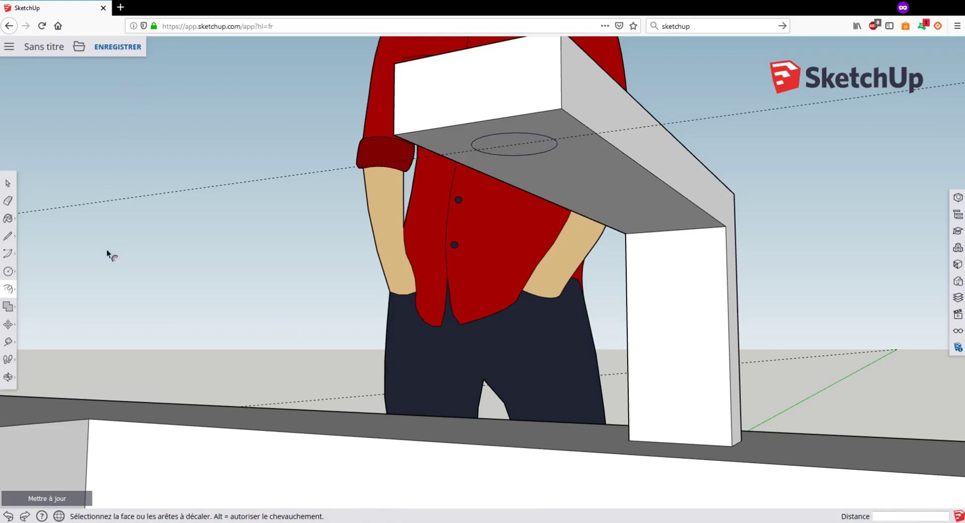
pyautogui.hotkey('ctrl', 'y')
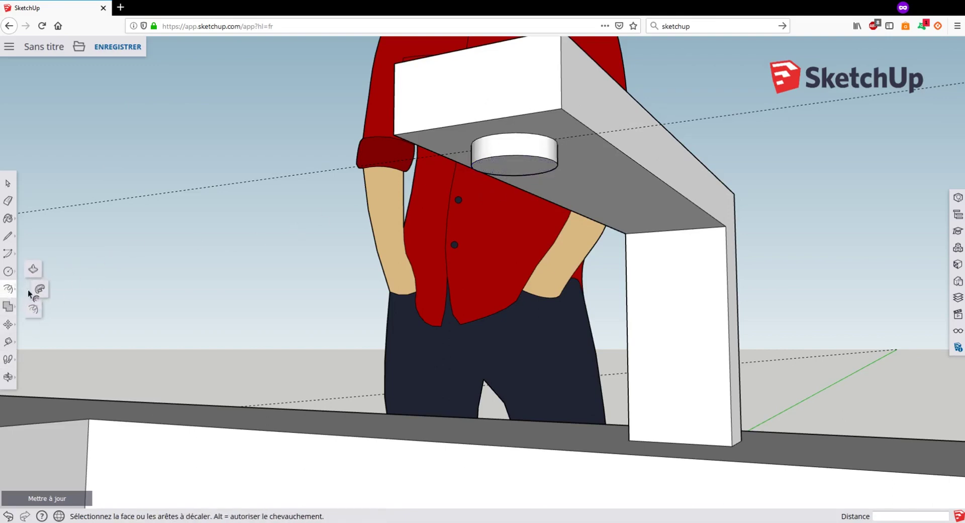
# Step: Offset the edge of the nozzle's bottom face inward by 2 mm to outline its opening
pyautogui.click(535, 161)
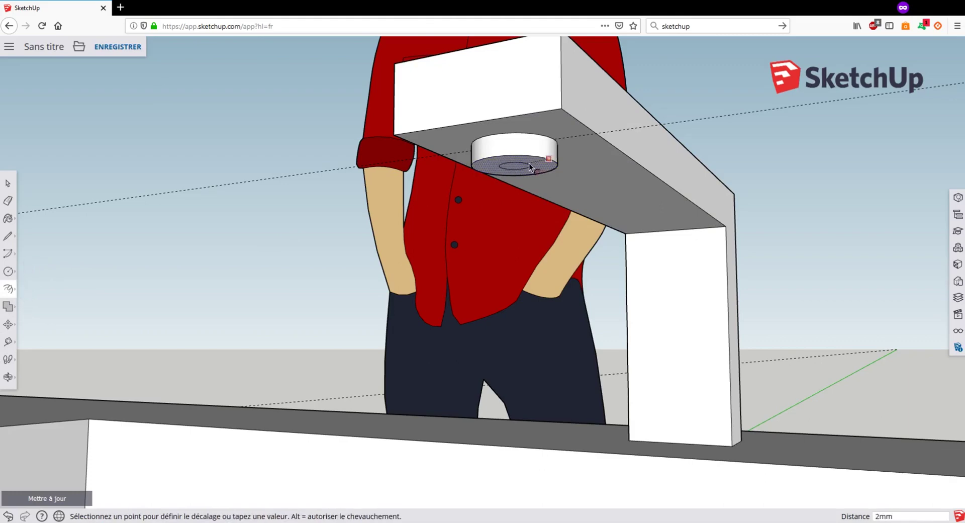
pyautogui.press('Return')
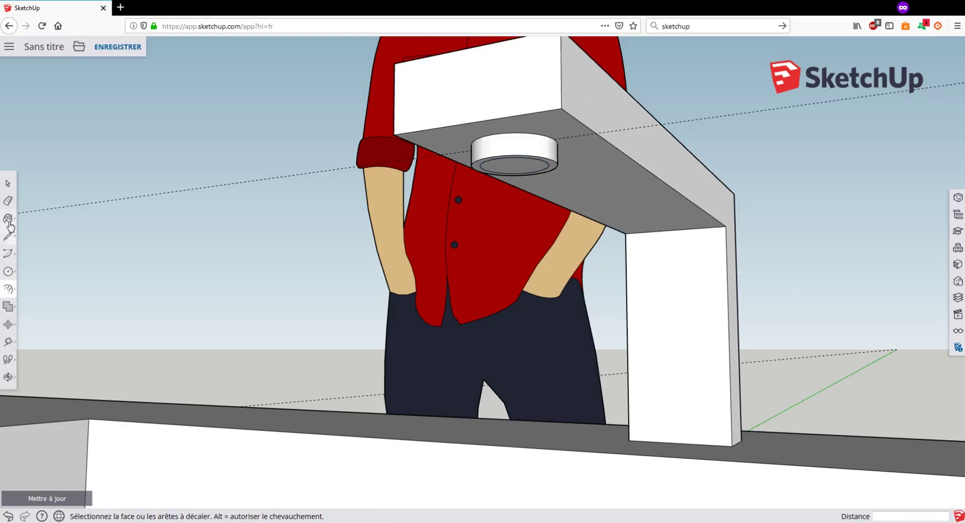
# Step: Pull the inner circle on the nozzle's underside down about 27.9 cm to the sink floor as a water stream
pyautogui.click(11, 290)
pyautogui.click(34, 274)
pyautogui.scroll(-5, 206, 337)
pyautogui.scroll(5, 221, 325)
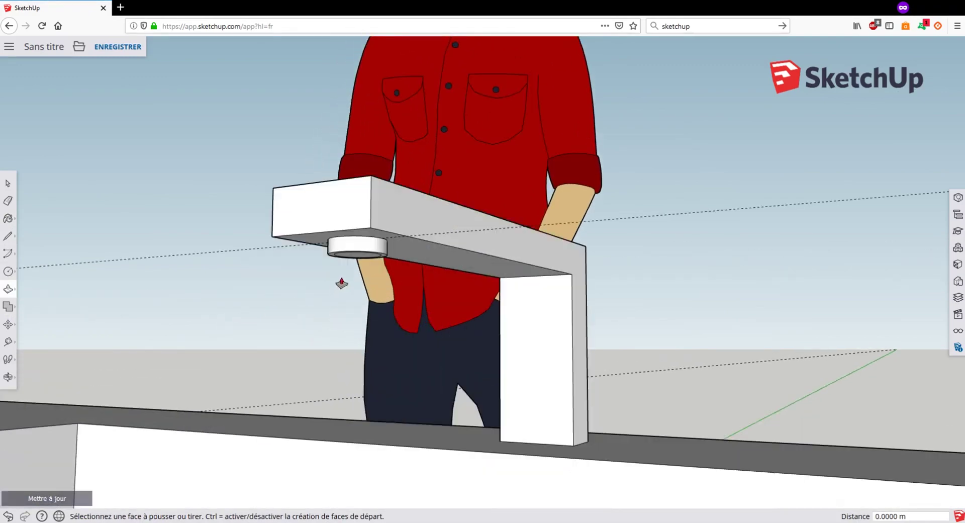
pyautogui.scroll(2, 361, 262)
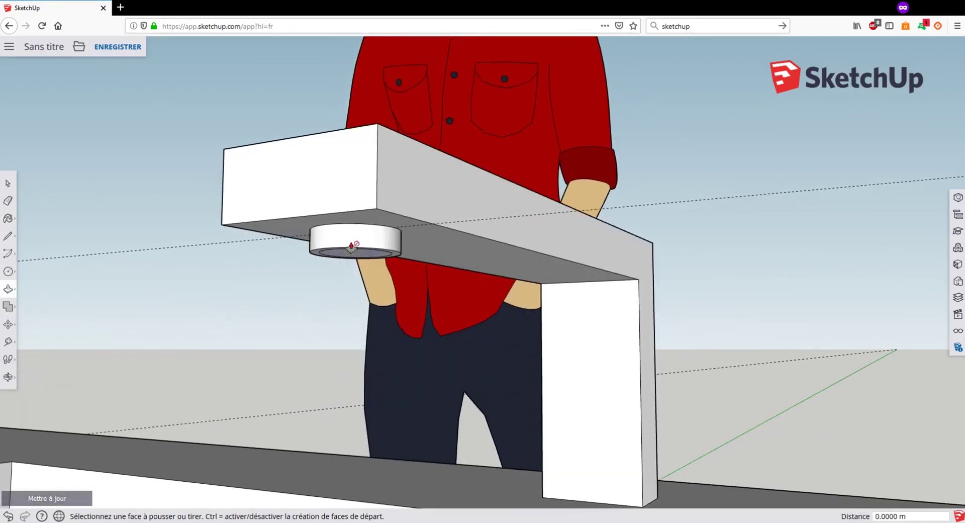
pyautogui.moveTo(351, 246); pyautogui.dragTo(363, 255, button='middle')
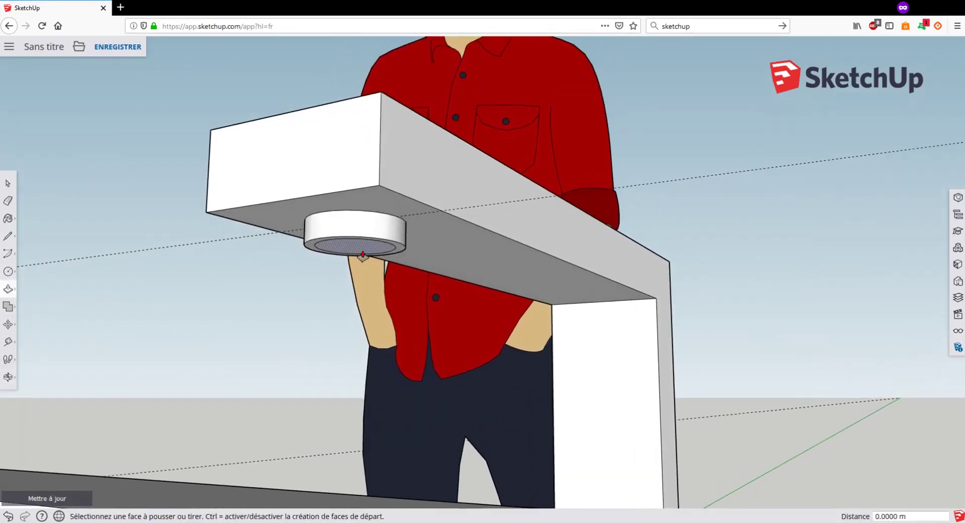
pyautogui.click(357, 252)
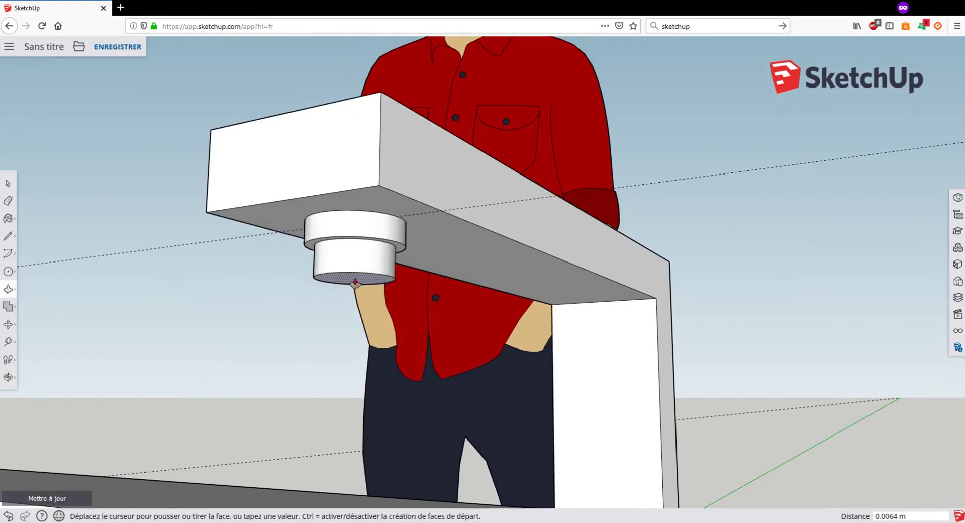
pyautogui.moveTo(354, 281); pyautogui.dragTo(328, 357, button='middle')
pyautogui.scroll(-6, 328, 356)
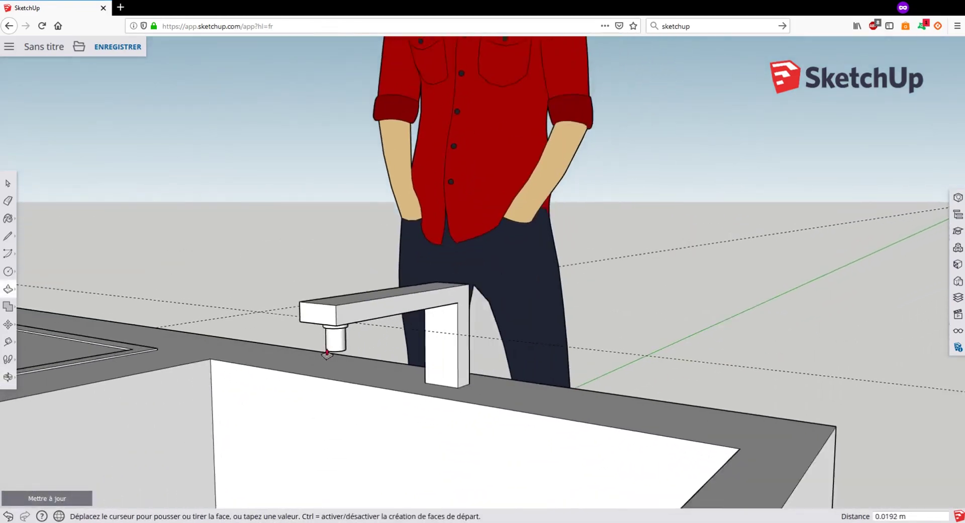
pyautogui.scroll(1, 332, 354)
pyautogui.moveTo(360, 403); pyautogui.dragTo(282, 465, button='middle')
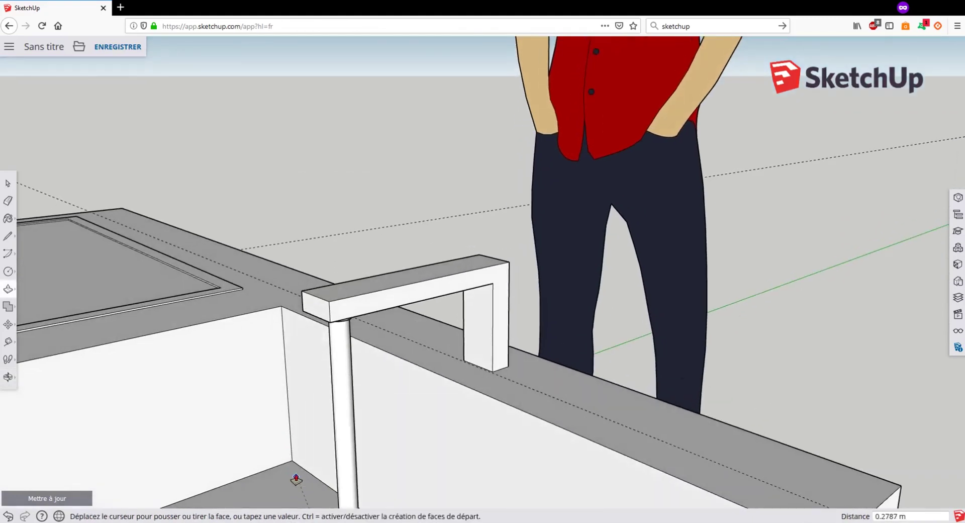
pyautogui.click(294, 485)
# Step: Draw a drain circle of about 2.4 cm radius on the sink floor, near the corner on the cooktop and cabinet-front side
pyautogui.scroll(-3, 280, 446)
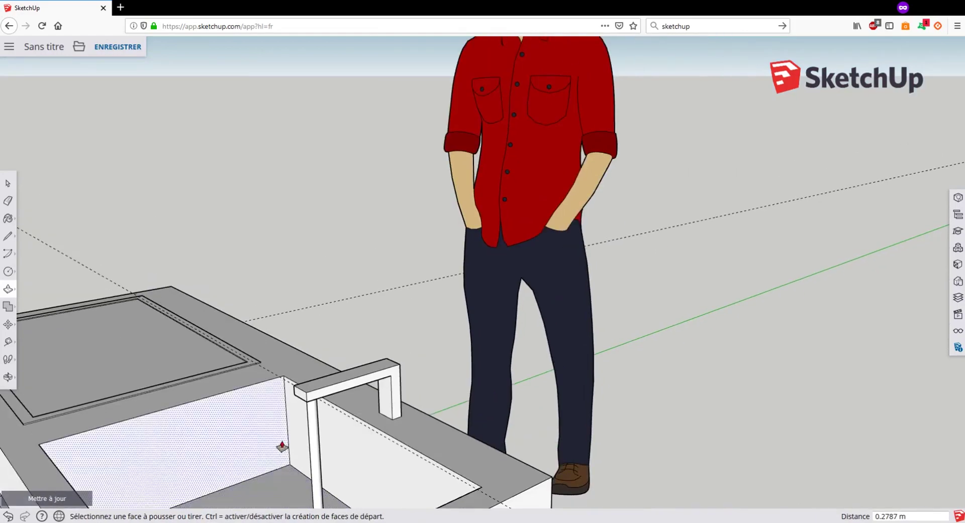
pyautogui.scroll(2, 305, 484)
pyautogui.moveTo(273, 461); pyautogui.dragTo(349, 372, button='middle')
pyautogui.moveTo(266, 327); pyautogui.dragTo(293, 352, button='middle')
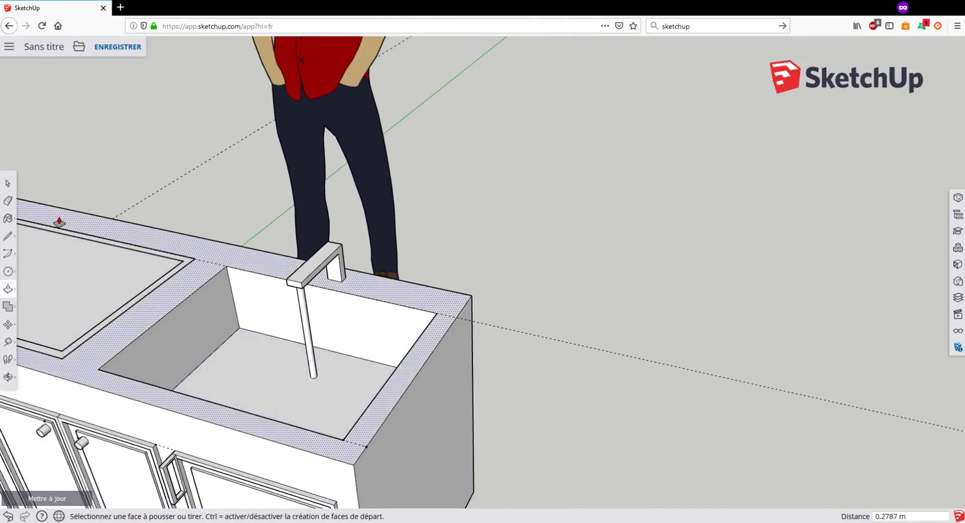
pyautogui.click(9, 273)
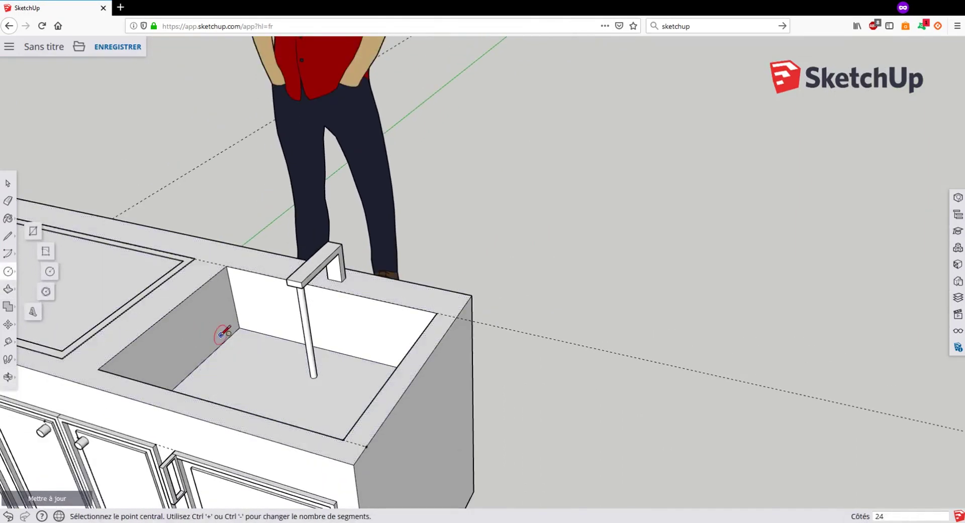
pyautogui.scroll(3, 229, 334)
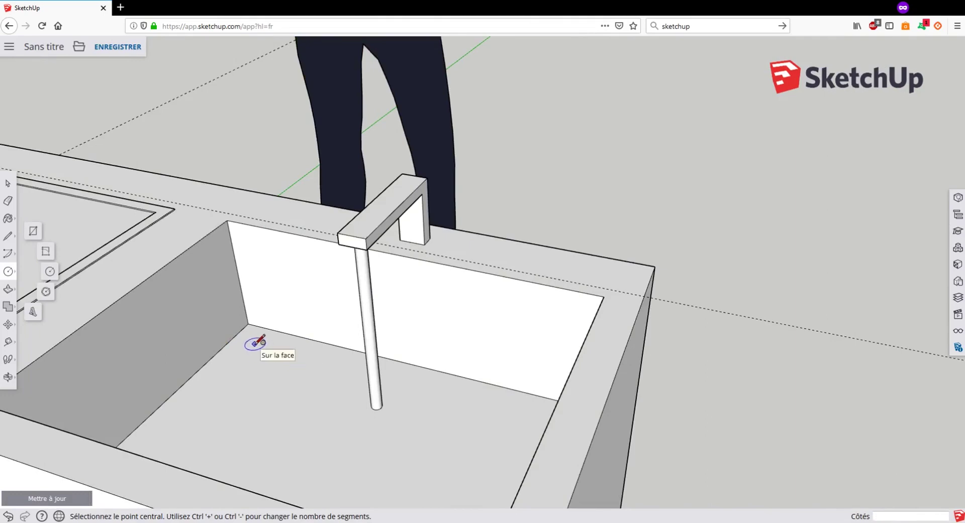
pyautogui.moveTo(261, 369); pyautogui.dragTo(161, 280, button='middle')
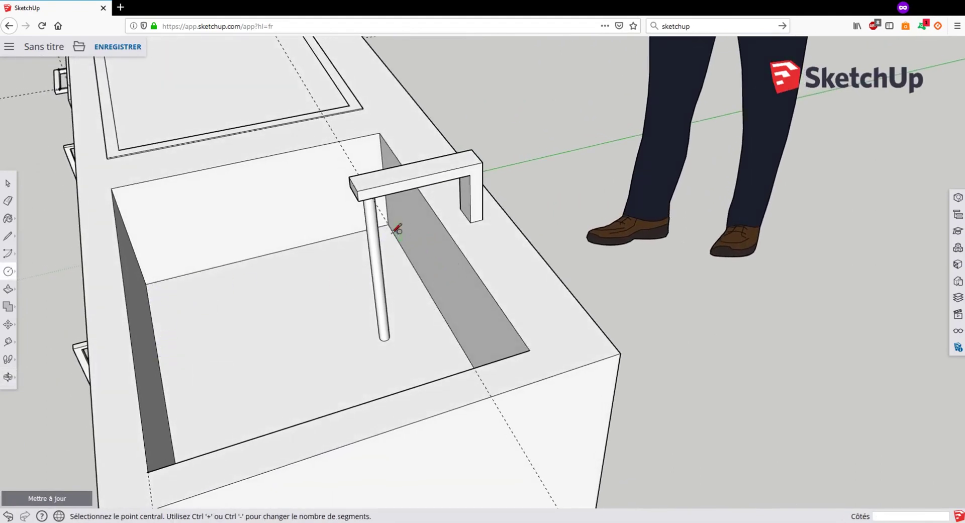
pyautogui.click(177, 297)
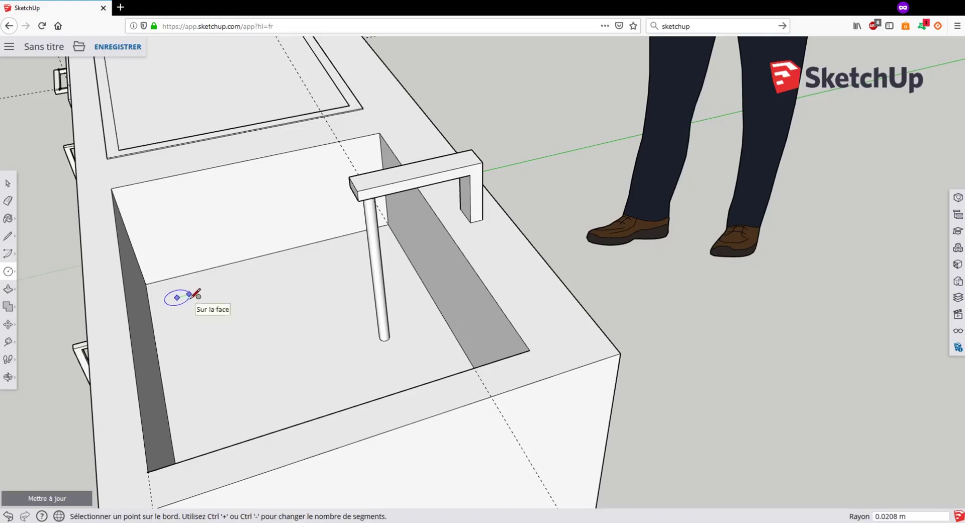
pyautogui.click(196, 294)
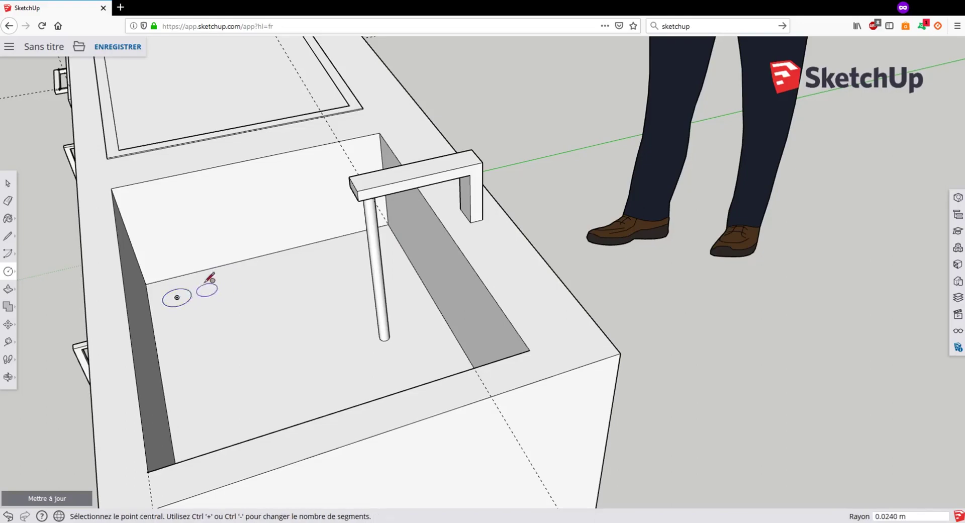
# Step: Push the drain circle about 4.6 cm down into the sink floor
pyautogui.moveTo(209, 276); pyautogui.dragTo(215, 254, button='middle')
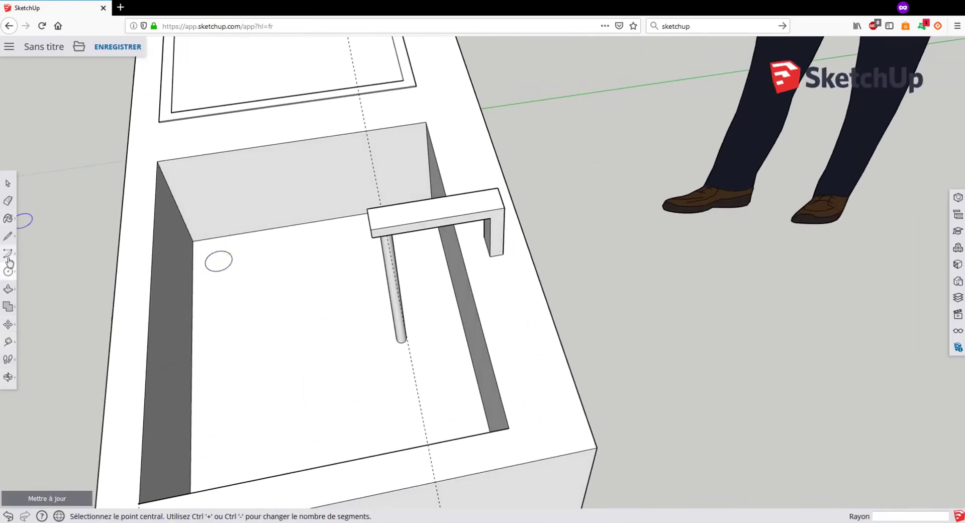
pyautogui.click(10, 288)
pyautogui.click(221, 262)
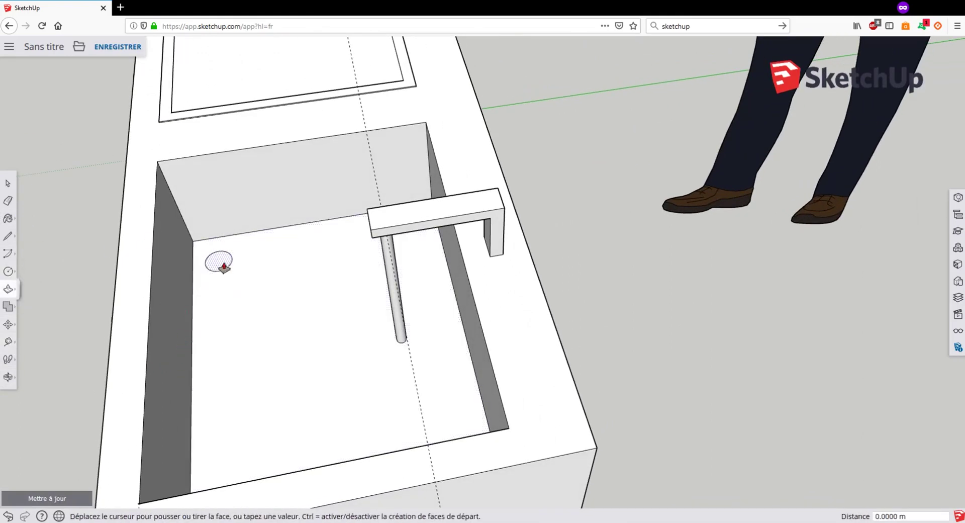
pyautogui.click(228, 279)
pyautogui.moveTo(231, 278); pyautogui.dragTo(447, 208, button='middle')
pyautogui.scroll(3, 274, 291)
pyautogui.scroll(-1, 277, 294)
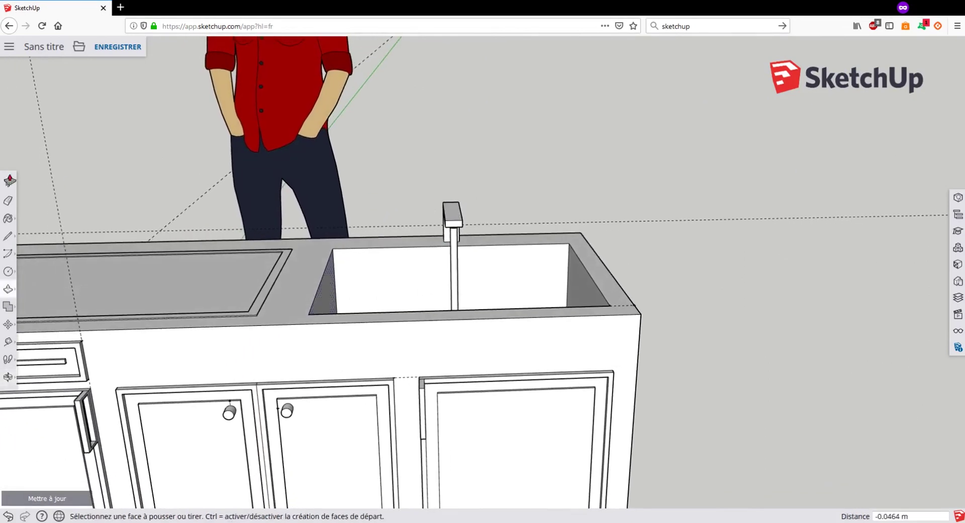
# Step: Erase the long guide lines crossing the worktop and the cabinet front
pyautogui.click(8, 201)
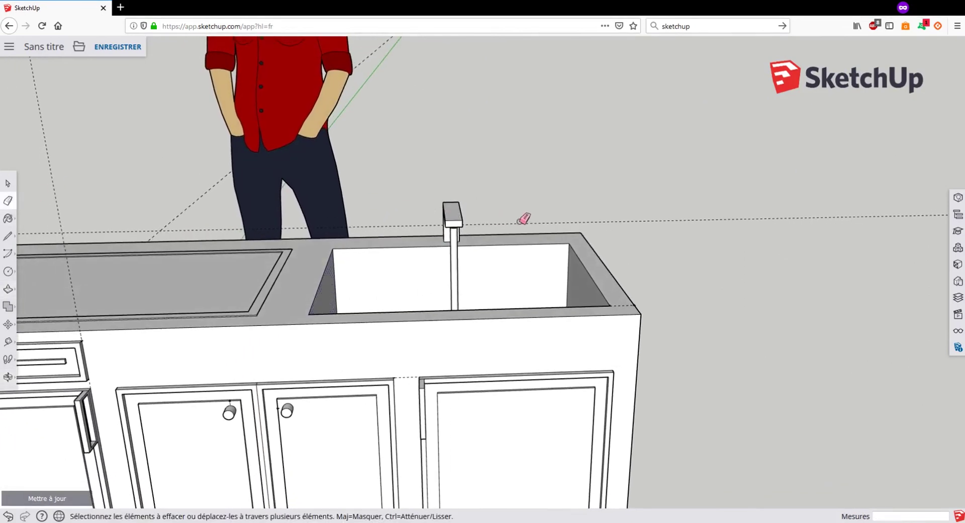
pyautogui.moveTo(526, 215); pyautogui.dragTo(390, 207, button='middle')
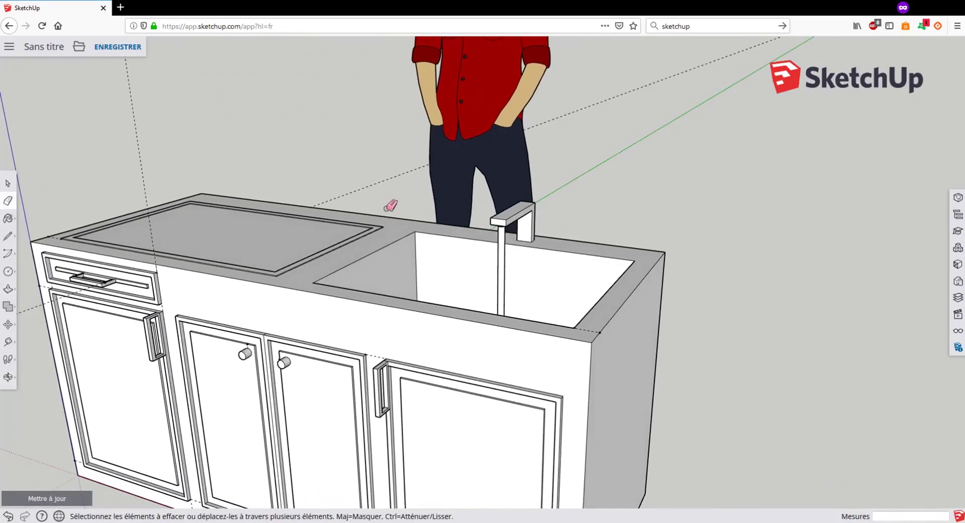
pyautogui.click(352, 190)
pyautogui.moveTo(146, 153)
pyautogui.mouseDown(button='middle')
pyautogui.moveTo(134, 216)
pyautogui.moveTo(439, 227)
pyautogui.moveTo(422, 314)
pyautogui.moveTo(384, 304)
pyautogui.moveTo(525, 267)
pyautogui.moveTo(352, 280)
pyautogui.moveTo(387, 286)
pyautogui.moveTo(306, 267)
pyautogui.mouseUp(button='middle')
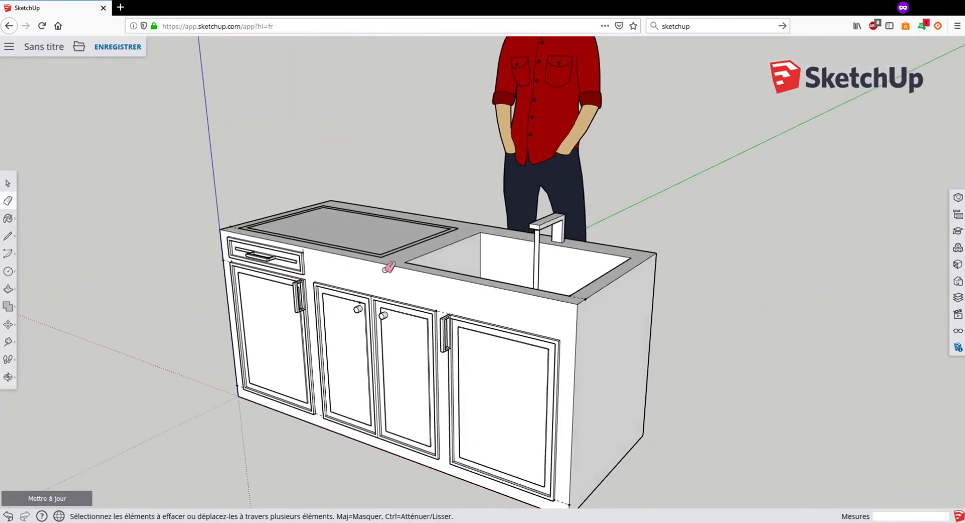
pyautogui.moveTo(520, 279); pyautogui.dragTo(542, 288, button='middle')
pyautogui.scroll(5, 495, 306)
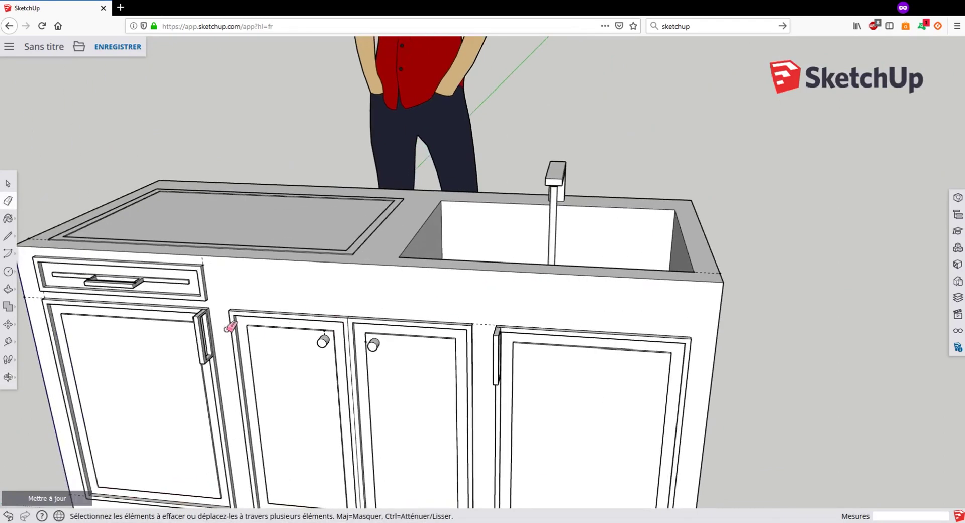
# Step: Copy the left one of the two middle doors with its knob and place the copy beside the cabinet's drawer end
pyautogui.click(8, 184)
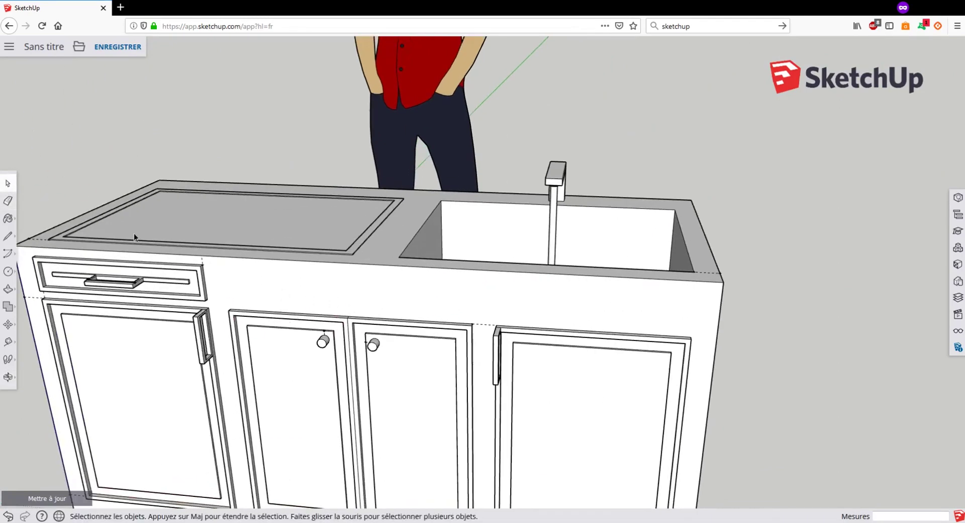
pyautogui.moveTo(291, 346); pyautogui.dragTo(293, 305, button='middle')
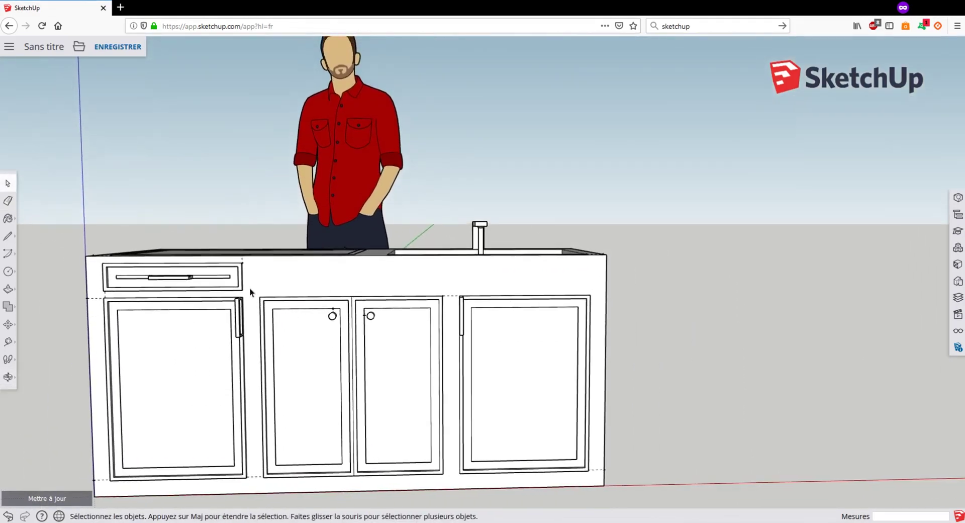
pyautogui.moveTo(251, 288); pyautogui.dragTo(356, 487)
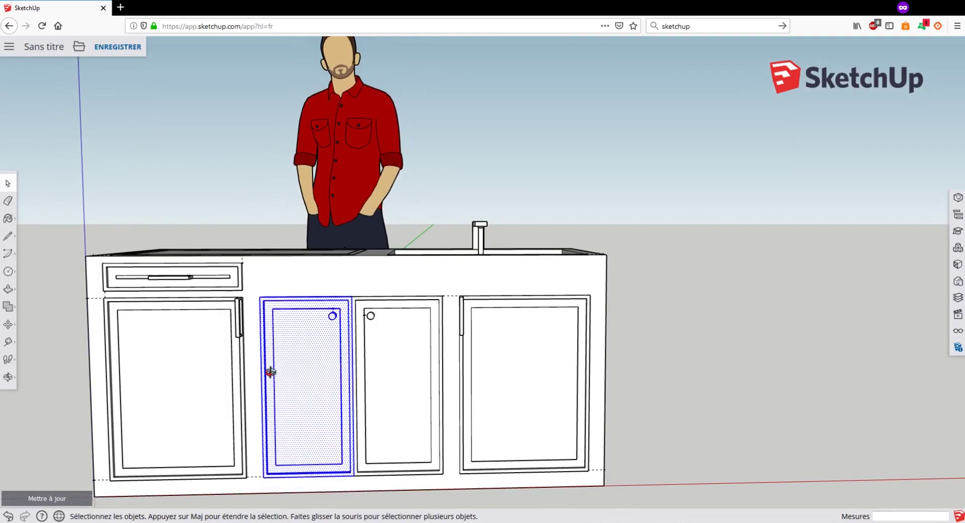
pyautogui.moveTo(271, 372); pyautogui.dragTo(339, 366, button='middle')
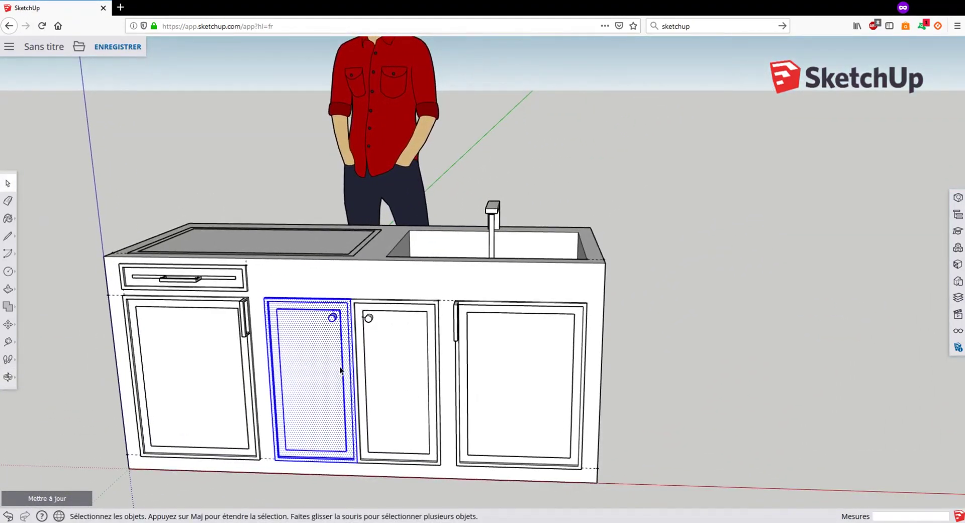
pyautogui.scroll(-3, 232, 323)
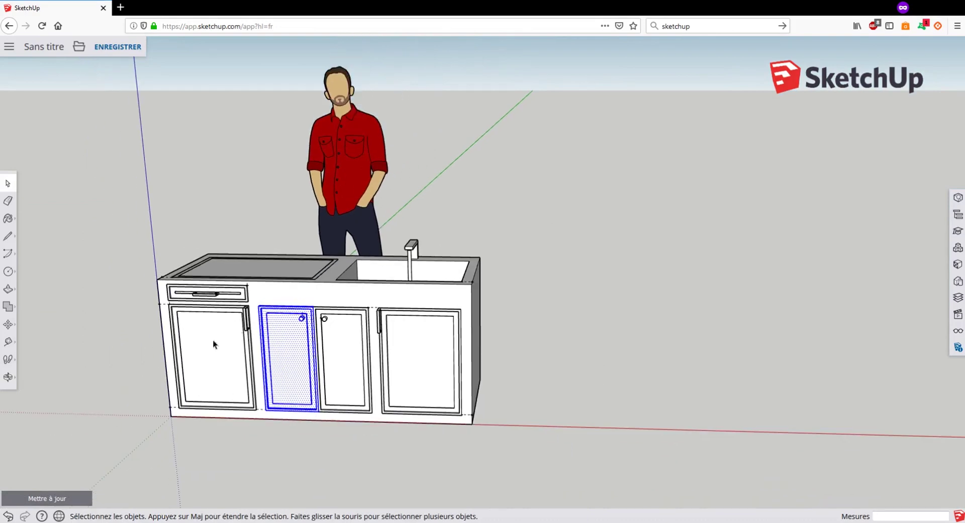
pyautogui.hotkey('ctrl', 'v')
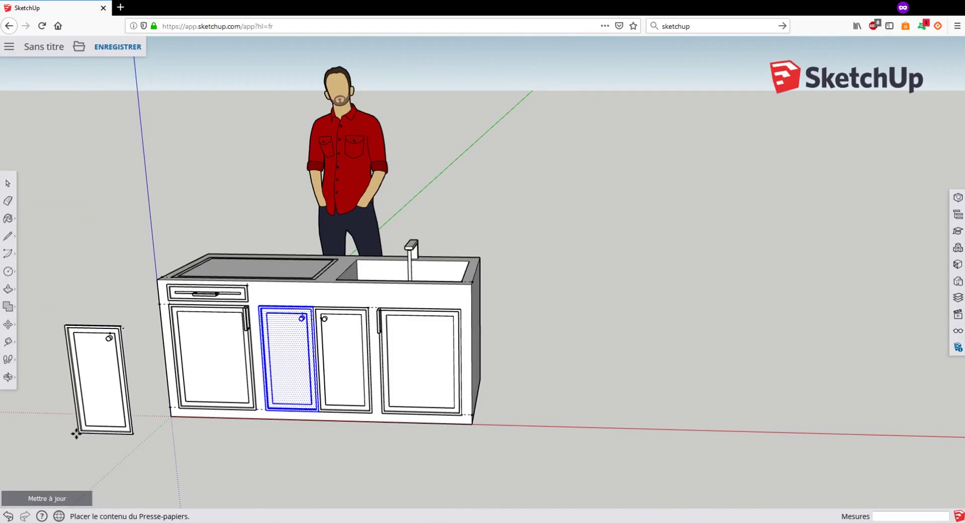
pyautogui.click(76, 433)
# Step: Remove the stray guide segment beside the top corner of the copied door
pyautogui.moveTo(126, 339); pyautogui.dragTo(245, 305, button='middle')
pyautogui.scroll(8, 137, 319)
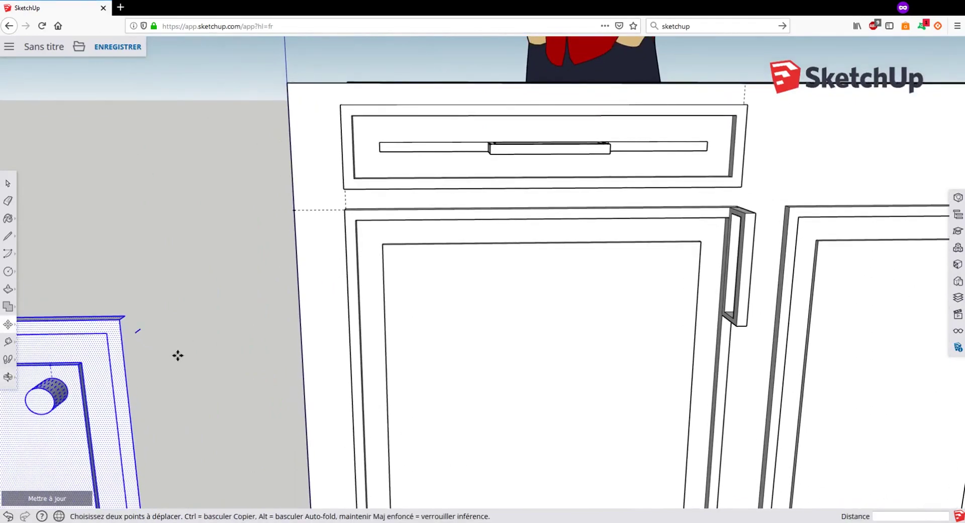
pyautogui.moveTo(178, 356); pyautogui.dragTo(219, 178, button='middle')
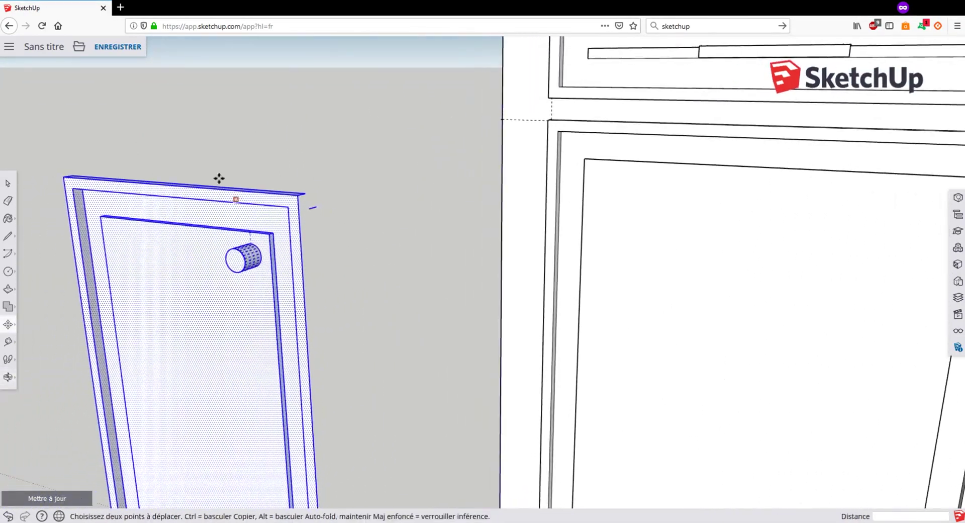
pyautogui.click(8, 189)
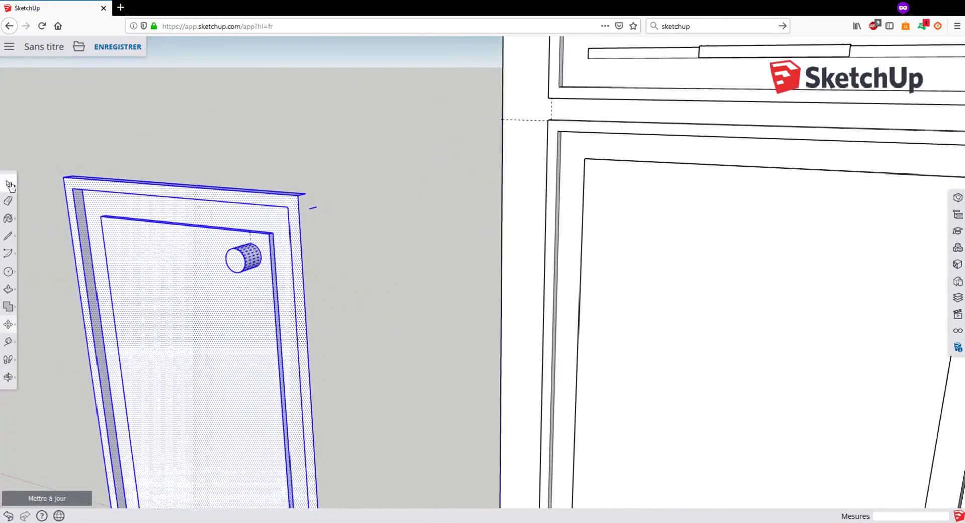
pyautogui.click(335, 227)
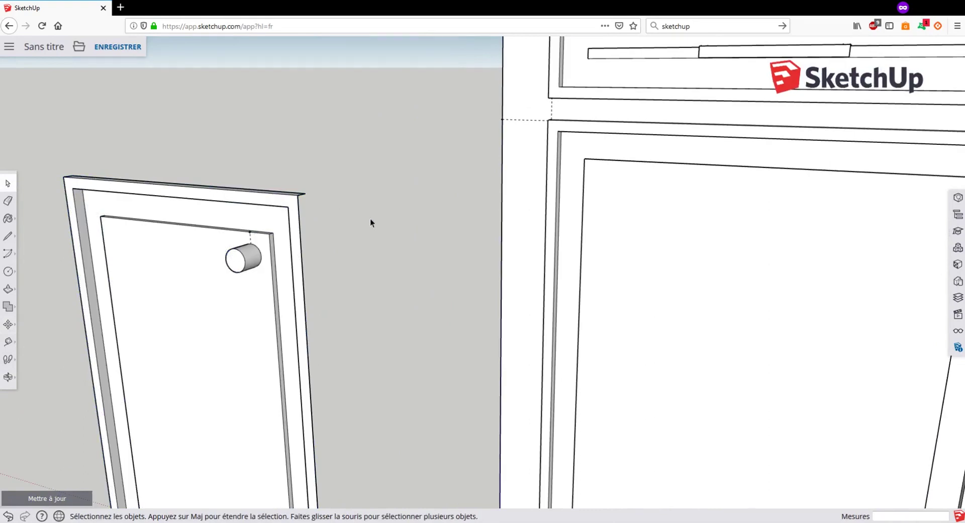
# Step: Examine the copied door from several angles and compare its edges with those of the original middle doors
pyautogui.scroll(-5, 371, 223)
pyautogui.moveTo(355, 267); pyautogui.dragTo(319, 334, button='middle')
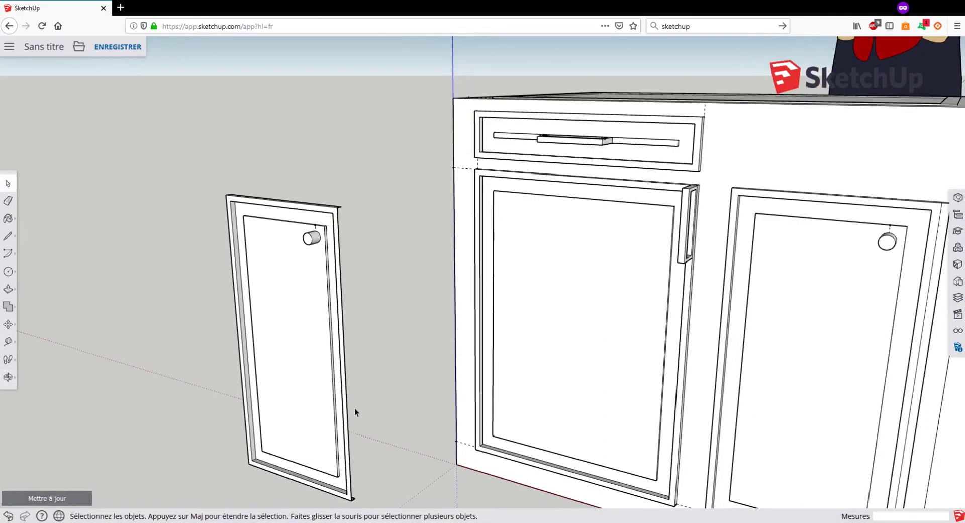
pyautogui.moveTo(355, 410); pyautogui.dragTo(472, 284, button='middle')
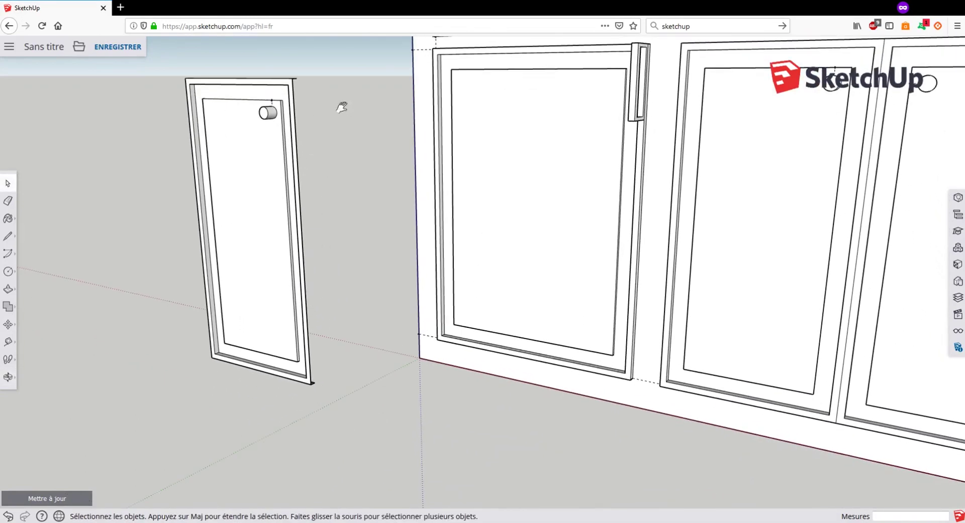
pyautogui.keyDown('shift'); pyautogui.moveTo(342, 107); pyautogui.dragTo(216, 202, button='middle'); pyautogui.keyUp('shift')
pyautogui.scroll(1, 565, 195)
pyautogui.moveTo(773, 176); pyautogui.dragTo(763, 166, button='middle')
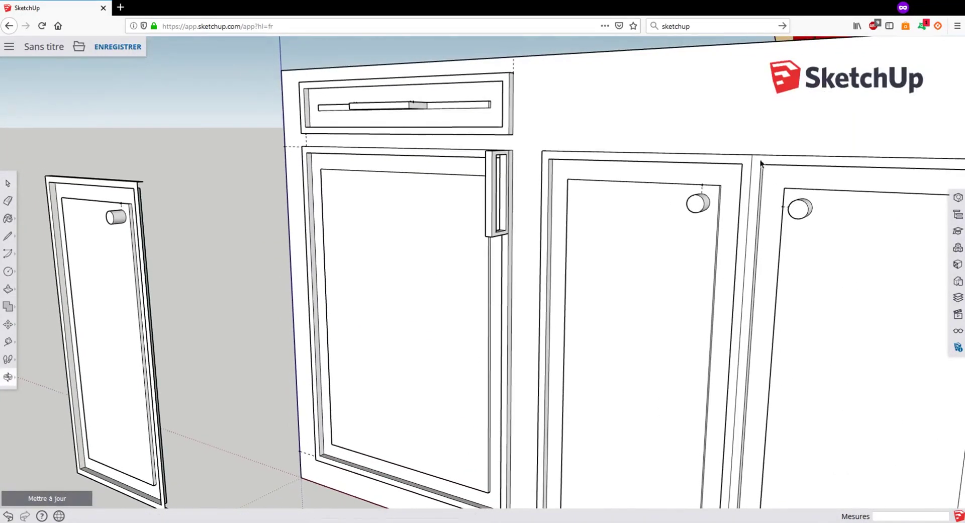
pyautogui.scroll(3, 767, 166)
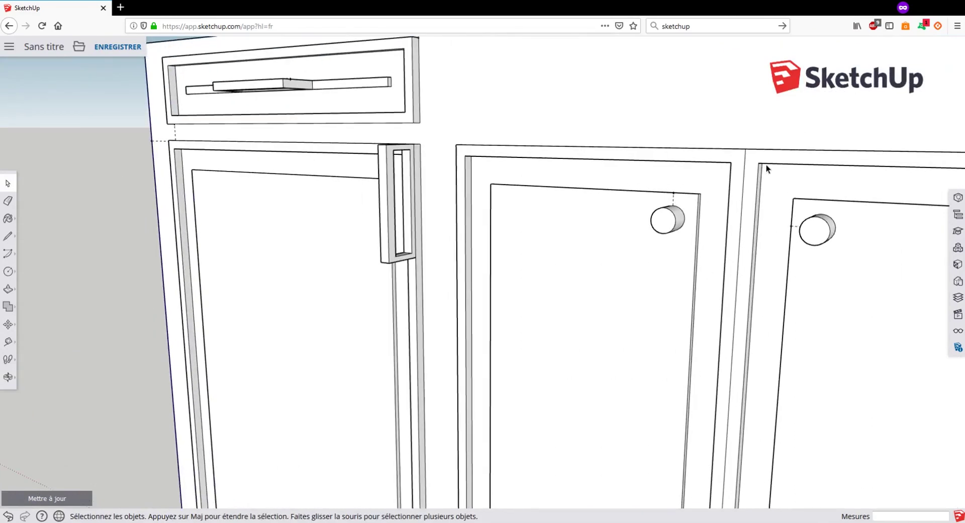
pyautogui.keyDown('shift'); pyautogui.moveTo(720, 189); pyautogui.dragTo(761, 176, button='middle'); pyautogui.keyUp('shift')
pyautogui.keyDown('shift'); pyautogui.moveTo(278, 234); pyautogui.dragTo(754, 195, button='middle'); pyautogui.keyUp('shift')
pyautogui.scroll(1, 433, 234)
pyautogui.moveTo(407, 197); pyautogui.dragTo(372, 123, button='middle')
pyautogui.keyDown('shift'); pyautogui.moveTo(388, 251); pyautogui.dragTo(407, 143, button='middle'); pyautogui.keyUp('shift')
pyautogui.scroll(-2, 394, 219)
pyautogui.moveTo(395, 224); pyautogui.dragTo(251, 147, button='middle')
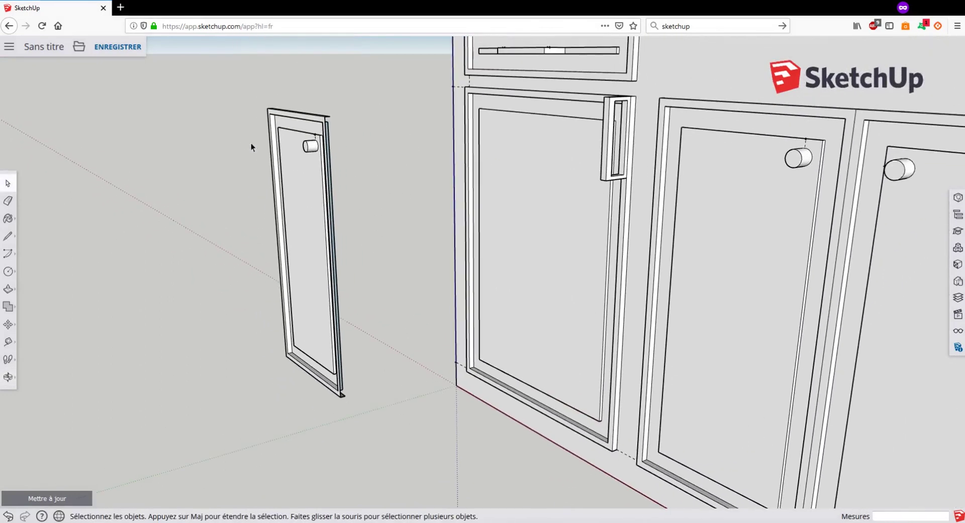
# Step: Draw the missing edge from the top corner to the bottom corner of the copied door to close its open side
pyautogui.click(8, 236)
pyautogui.scroll(2, 330, 116)
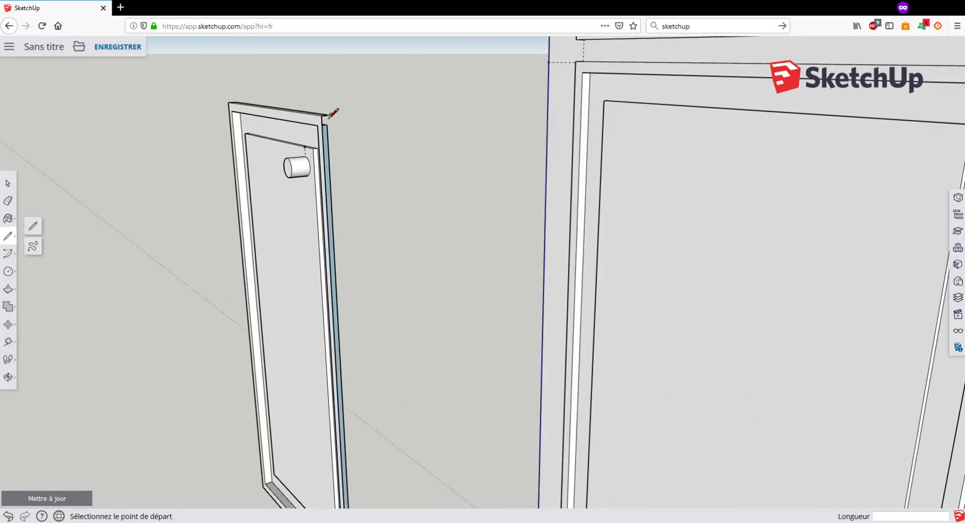
pyautogui.click(330, 115)
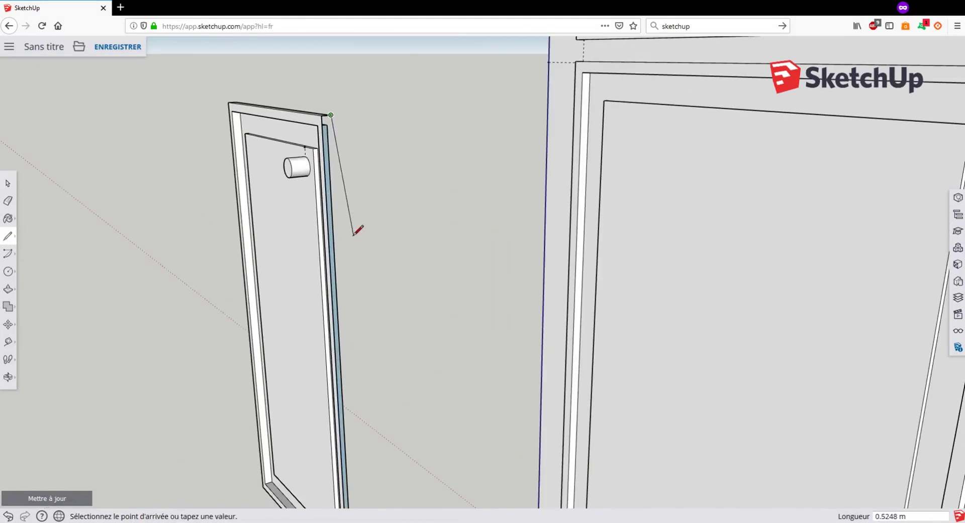
pyautogui.moveTo(362, 227)
pyautogui.mouseDown(button='middle')
pyautogui.moveTo(355, 114)
pyautogui.moveTo(377, 282)
pyautogui.mouseUp(button='middle')
pyautogui.click(371, 438)
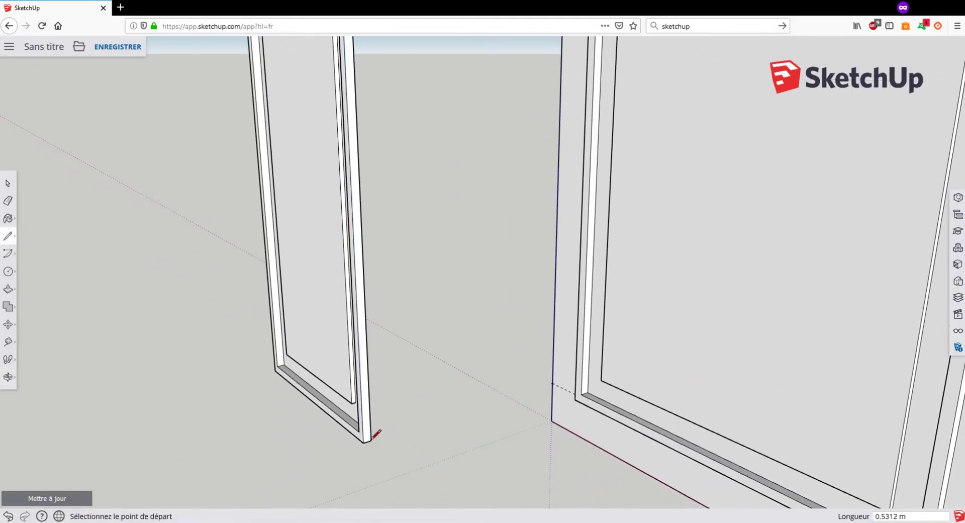
# Step: Draw a diagonal line between opposite corners of the inner panel on the copied door's back to close its face
pyautogui.moveTo(209, 346); pyautogui.dragTo(506, 283, button='middle')
pyautogui.moveTo(222, 309); pyautogui.dragTo(508, 308, button='middle')
pyautogui.moveTo(377, 335); pyautogui.dragTo(433, 142, button='middle')
pyautogui.moveTo(350, 139); pyautogui.dragTo(392, 82, button='middle')
pyautogui.click(394, 90)
pyautogui.moveTo(420, 190)
pyautogui.mouseDown(button='middle')
pyautogui.moveTo(421, 130)
pyautogui.moveTo(427, 181)
pyautogui.mouseUp(button='middle')
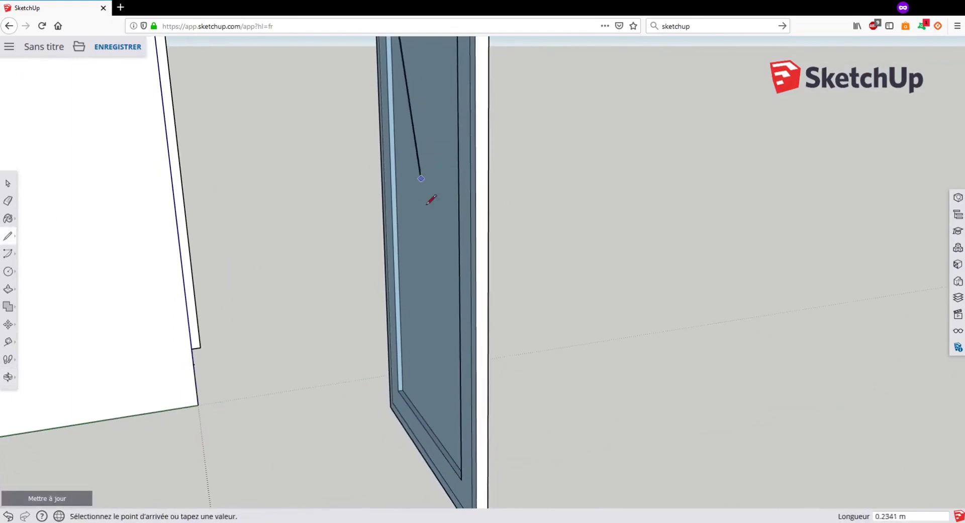
pyautogui.click(461, 478)
pyautogui.moveTo(442, 459); pyautogui.dragTo(492, 283, button='middle')
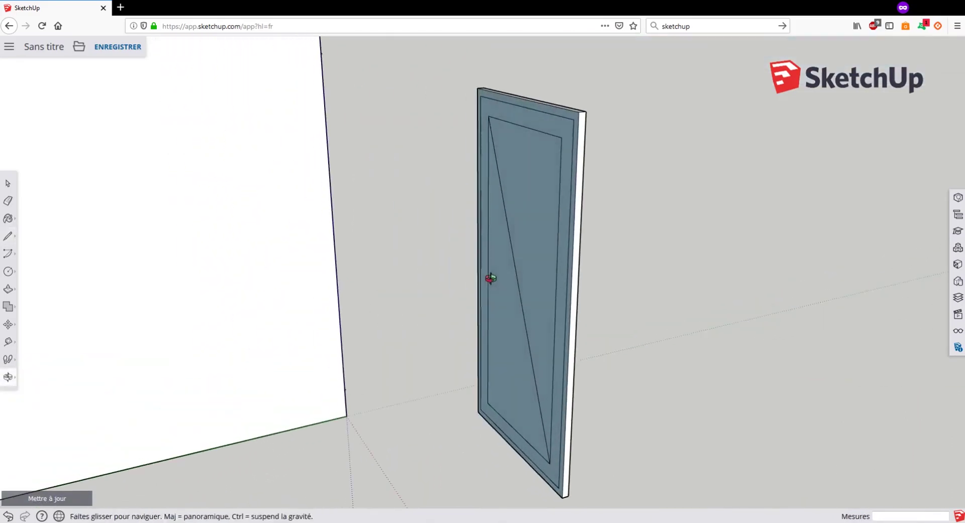
# Step: Erase the diagonal line across the back of the copied door
pyautogui.click(8, 200)
pyautogui.click(511, 241)
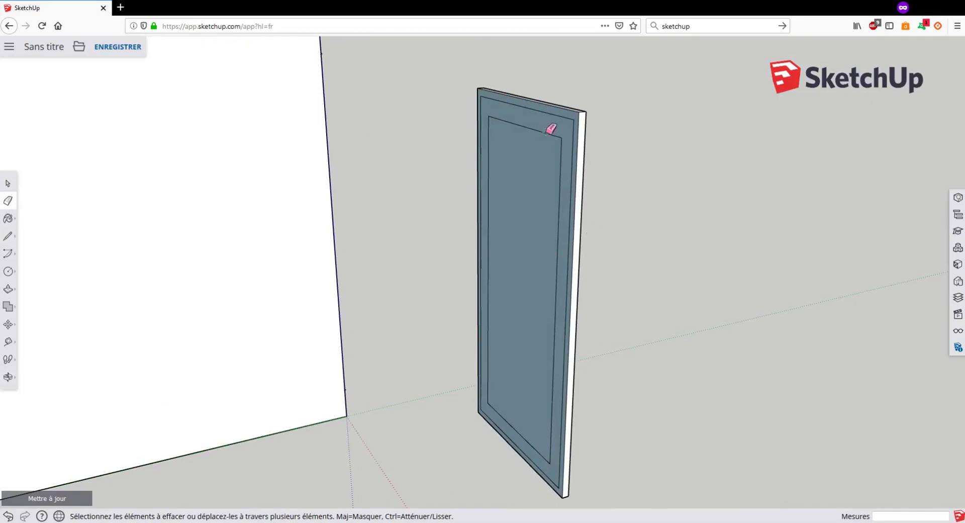
pyautogui.moveTo(583, 144); pyautogui.dragTo(412, 126, button='middle')
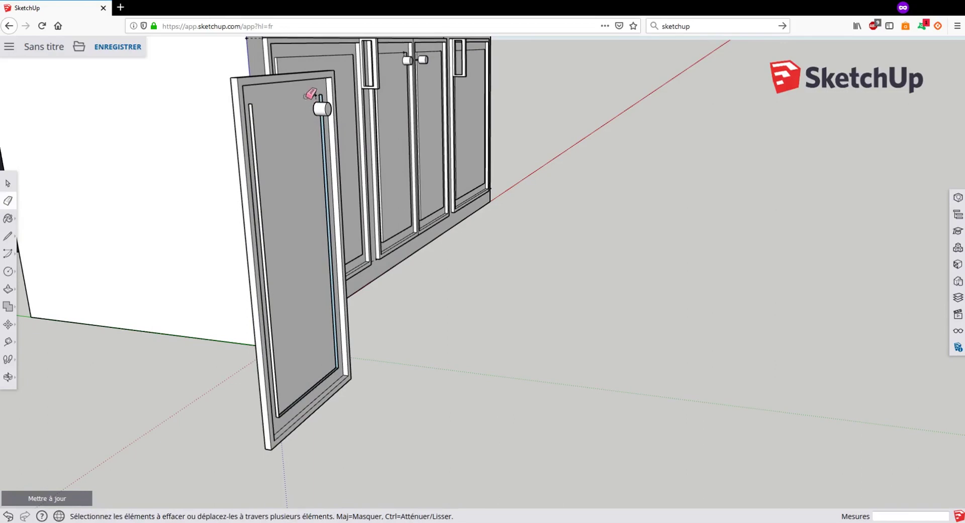
pyautogui.moveTo(306, 95); pyautogui.dragTo(306, 95)
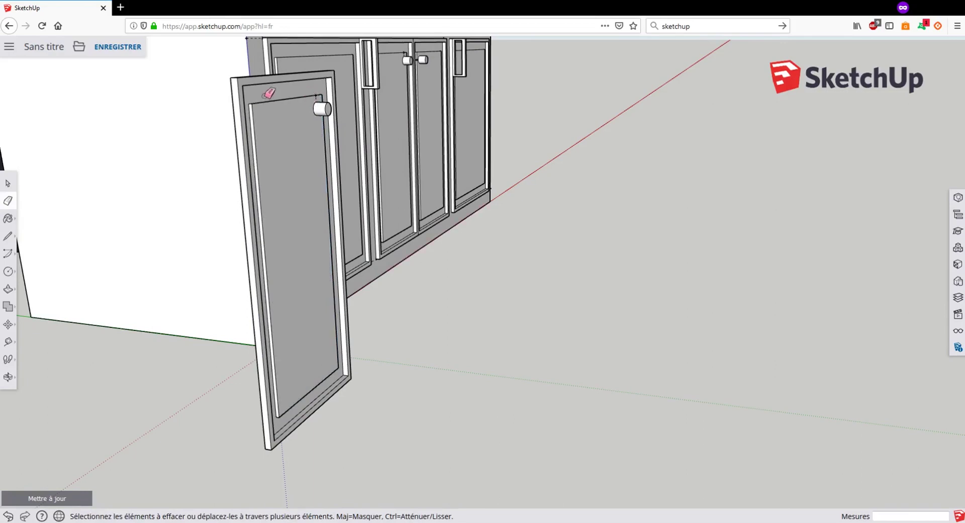
# Step: Examine the front of the copied door and the cabinet's door row from several angles
pyautogui.scroll(2, 270, 89)
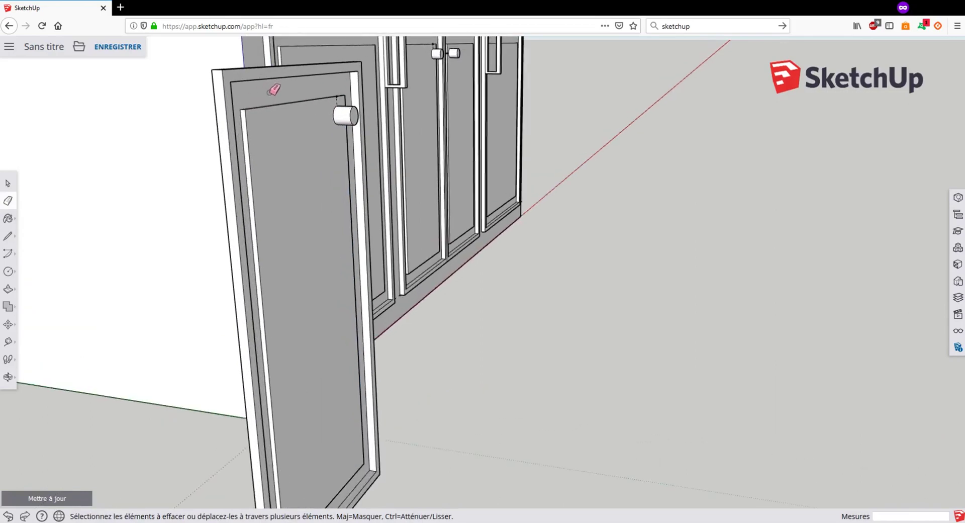
pyautogui.moveTo(270, 89)
pyautogui.mouseDown(button='middle')
pyautogui.moveTo(451, 101)
pyautogui.moveTo(282, 97)
pyautogui.mouseUp(button='middle')
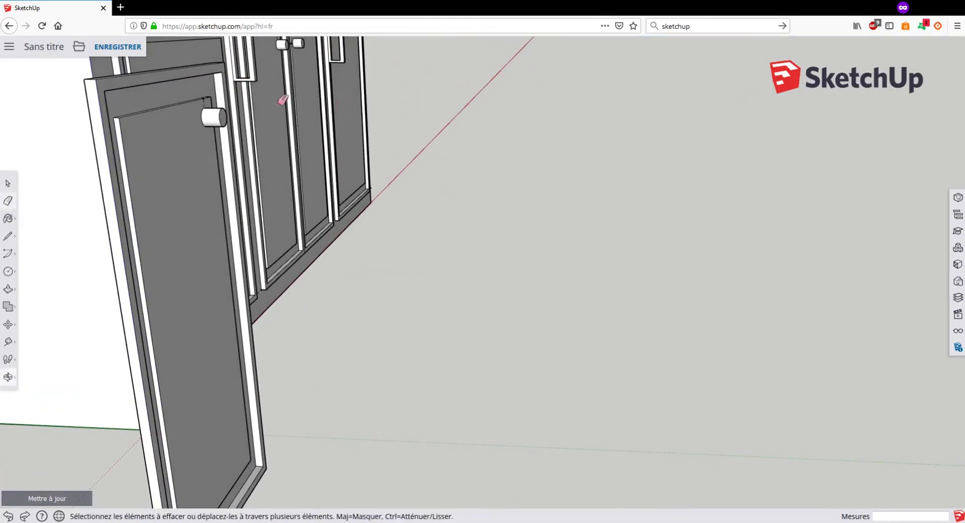
pyautogui.moveTo(152, 94); pyautogui.dragTo(190, 118, button='middle')
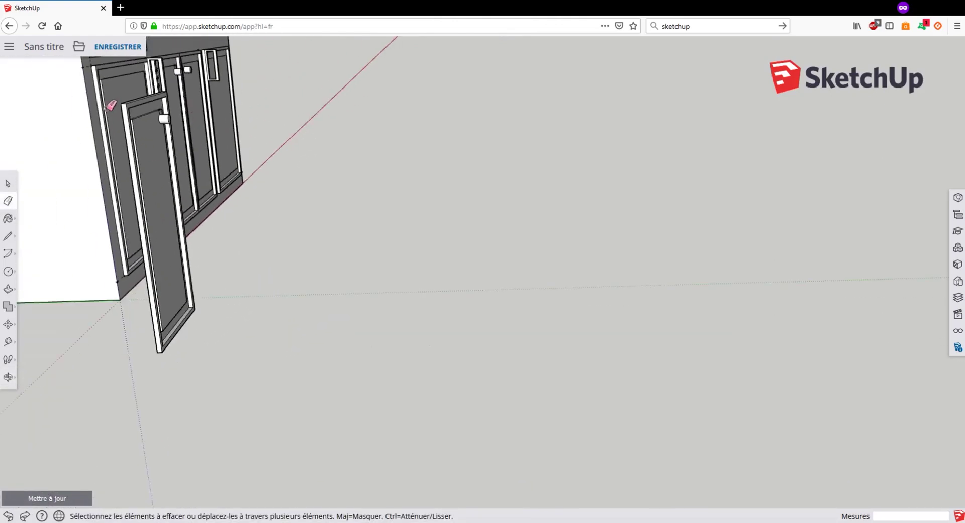
pyautogui.moveTo(111, 105); pyautogui.dragTo(237, 108, button='middle')
pyautogui.moveTo(291, 121)
pyautogui.mouseDown(button='middle')
pyautogui.moveTo(218, 122)
pyautogui.moveTo(204, 106)
pyautogui.mouseUp(button='middle')
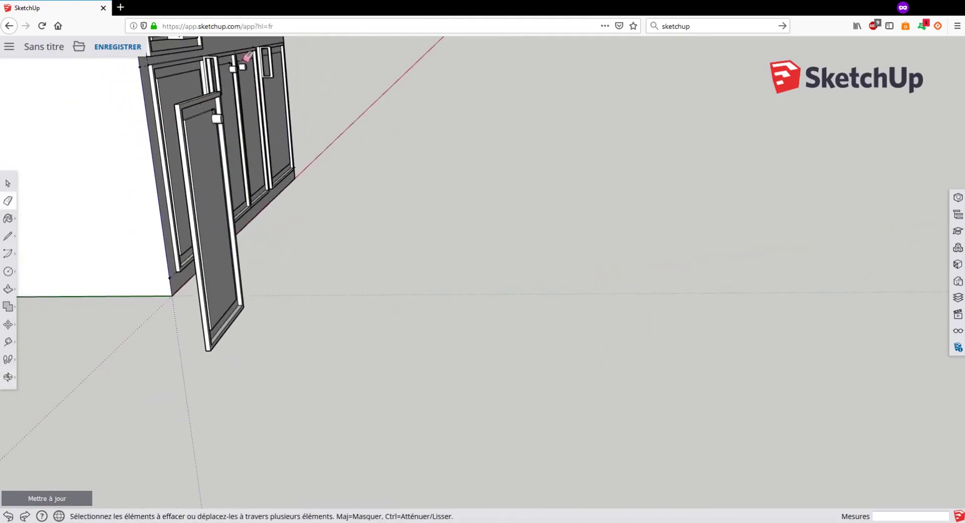
pyautogui.moveTo(248, 56)
pyautogui.mouseDown(button='middle')
pyautogui.moveTo(143, 93)
pyautogui.moveTo(250, 64)
pyautogui.mouseUp(button='middle')
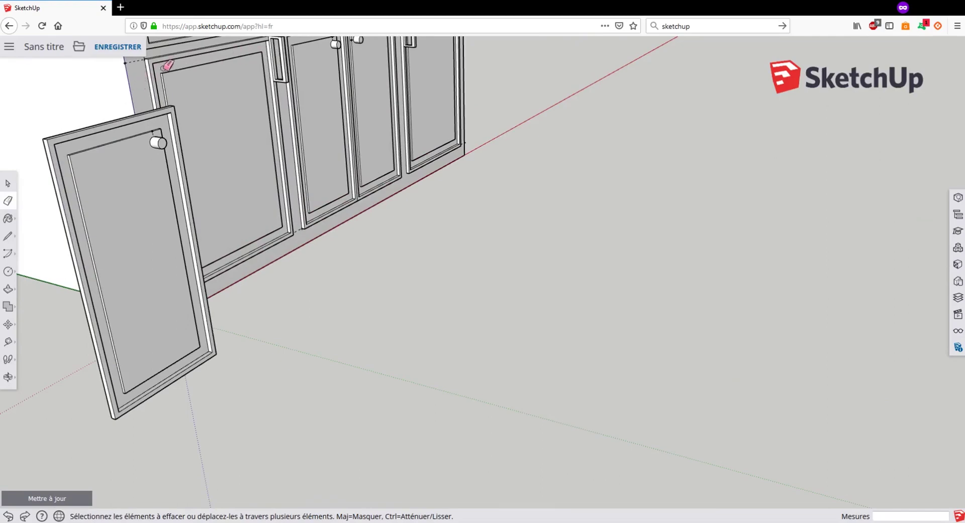
pyautogui.moveTo(312, 136); pyautogui.dragTo(228, 80, button='middle')
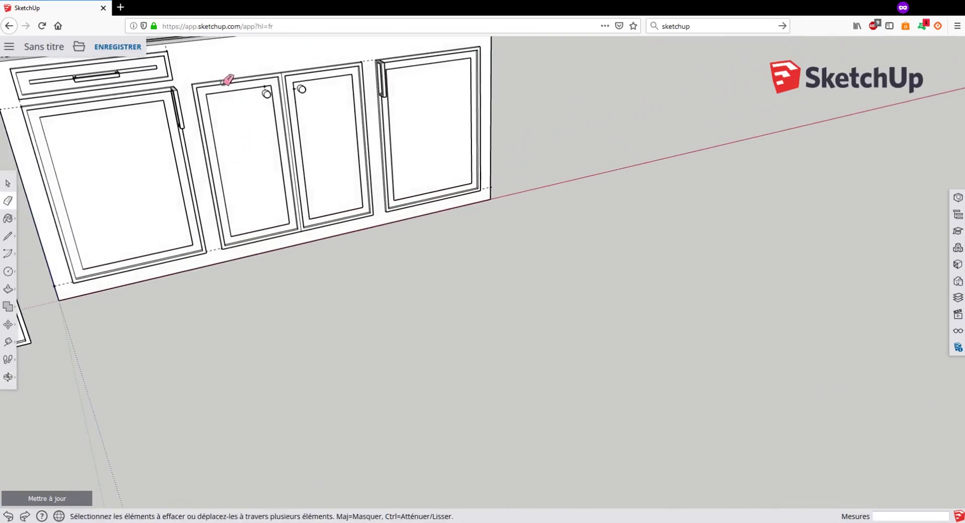
# Step: Try to delete the left one of the two middle cabinet doors together with its knob, and undo the deletion
pyautogui.click(6, 188)
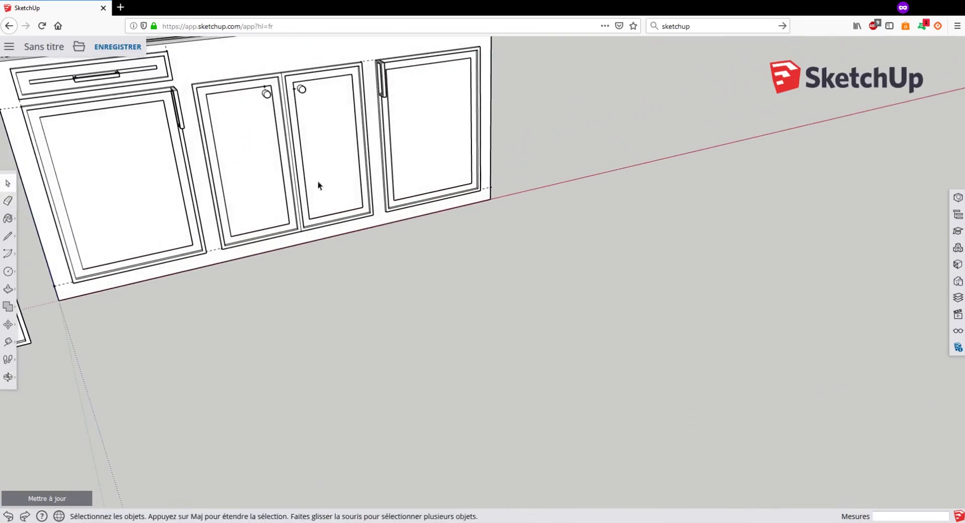
pyautogui.moveTo(319, 183); pyautogui.dragTo(229, 83, button='middle')
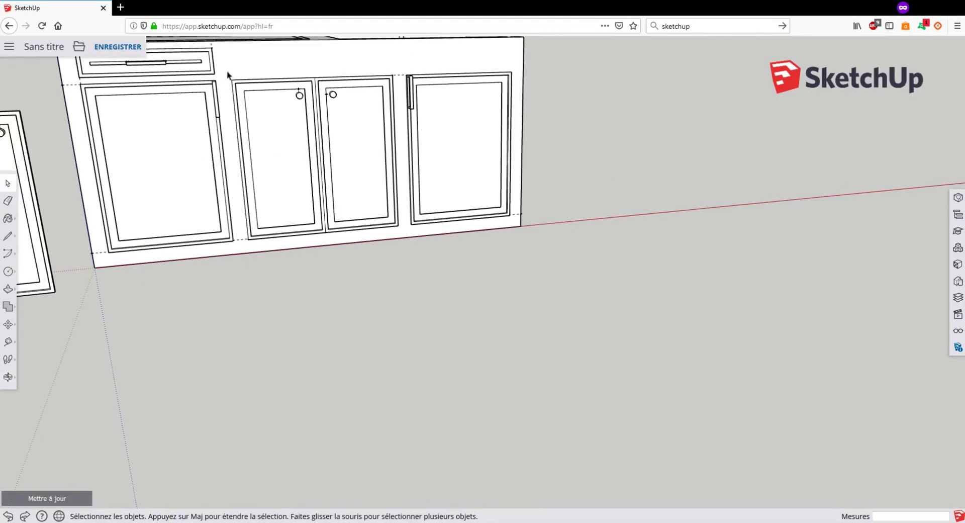
pyautogui.moveTo(240, 121); pyautogui.dragTo(313, 231)
pyautogui.moveTo(493, 239); pyautogui.dragTo(411, 181, button='middle')
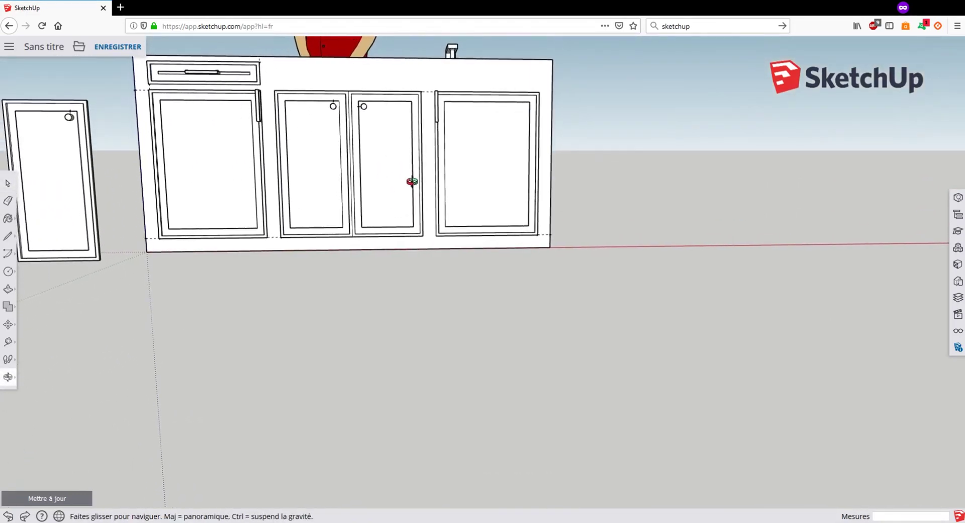
pyautogui.scroll(2, 315, 119)
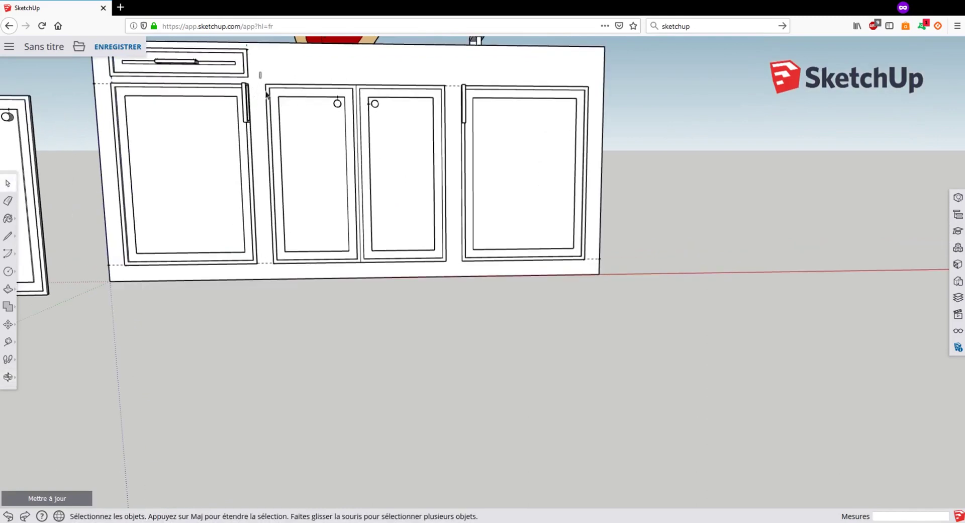
pyautogui.moveTo(260, 72); pyautogui.dragTo(363, 272)
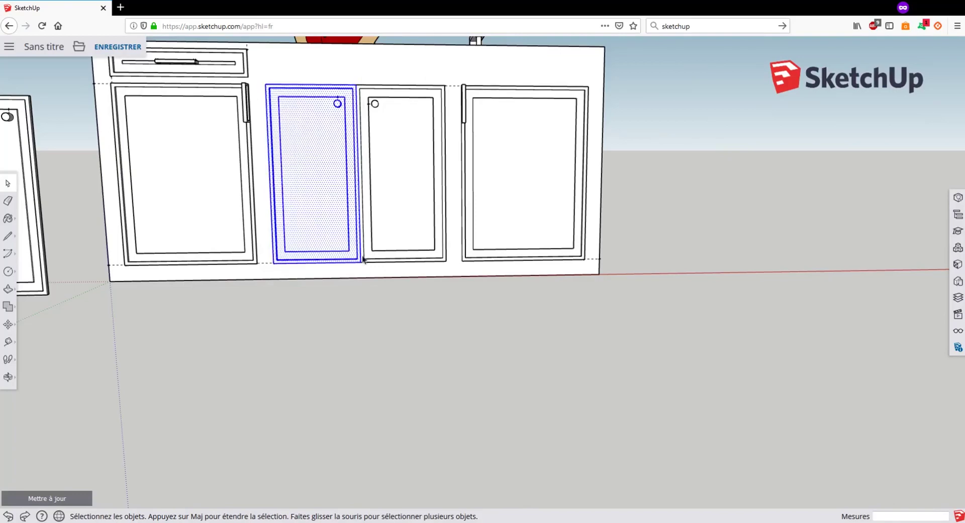
pyautogui.scroll(8, 375, 113)
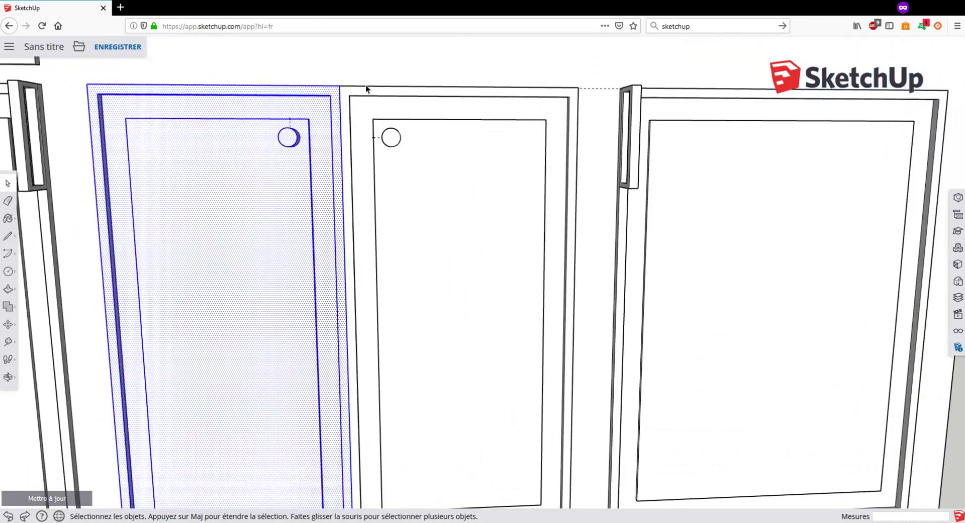
pyautogui.moveTo(394, 123); pyautogui.dragTo(314, 71, button='middle')
pyautogui.moveTo(351, 103)
pyautogui.mouseDown(button='middle')
pyautogui.moveTo(362, 107)
pyautogui.moveTo(342, 109)
pyautogui.mouseUp(button='middle')
pyautogui.scroll(5, 340, 110)
pyautogui.scroll(10, 320, 93)
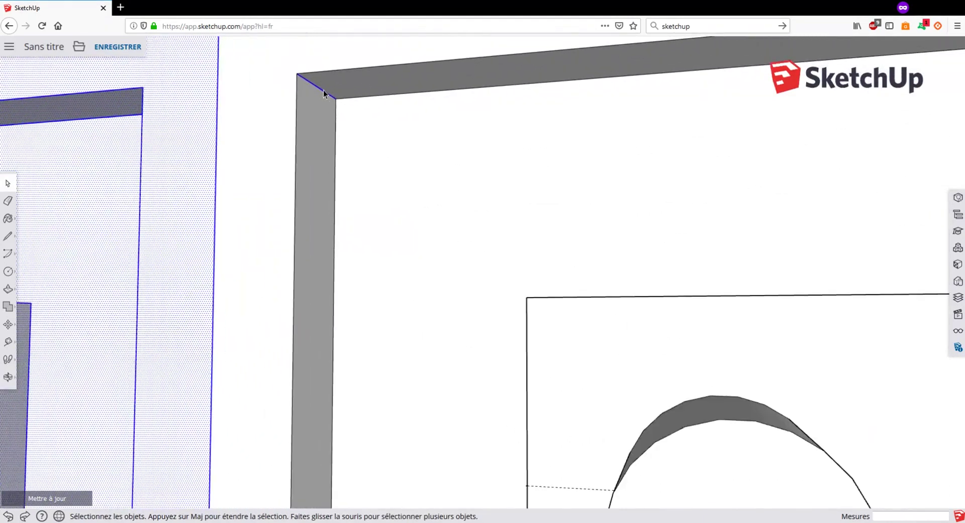
pyautogui.scroll(-8, 322, 93)
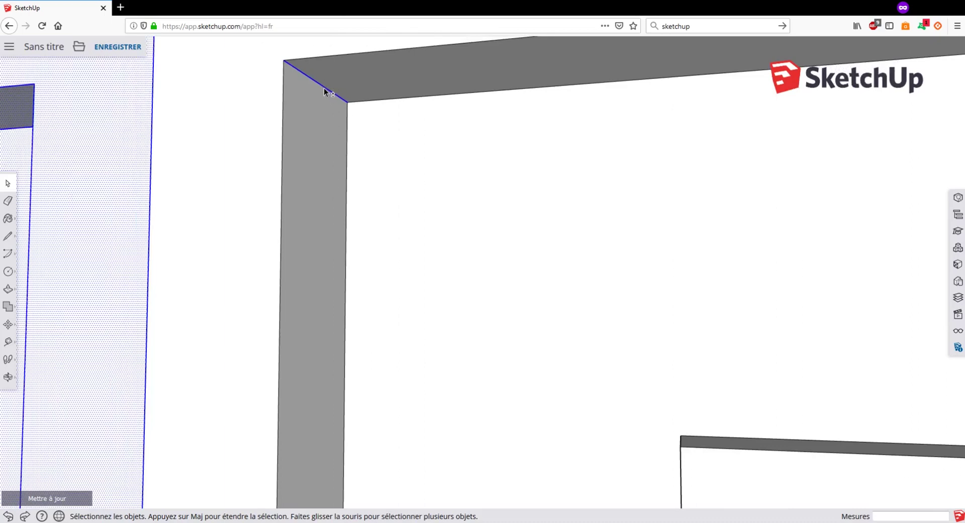
pyautogui.scroll(-10, 324, 92)
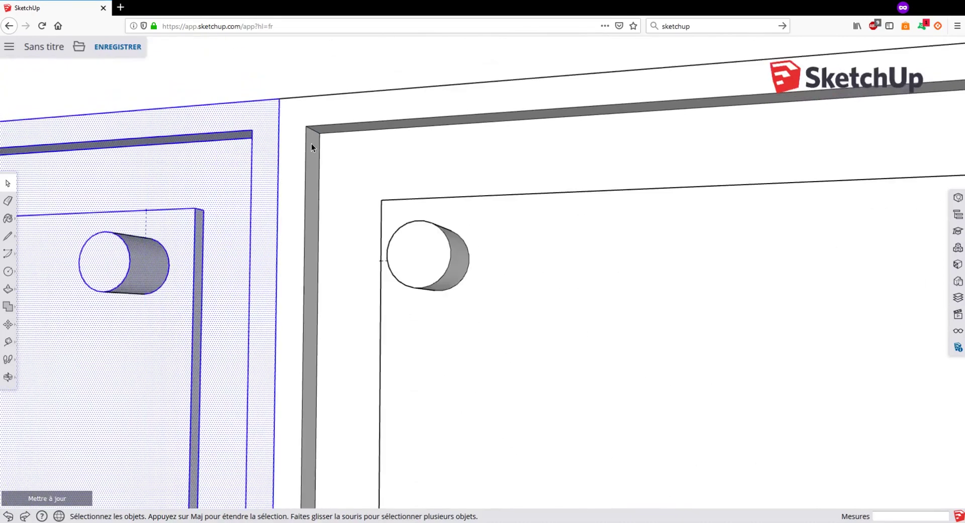
pyautogui.moveTo(309, 121); pyautogui.dragTo(310, 253, button='middle')
pyautogui.scroll(-10, 314, 289)
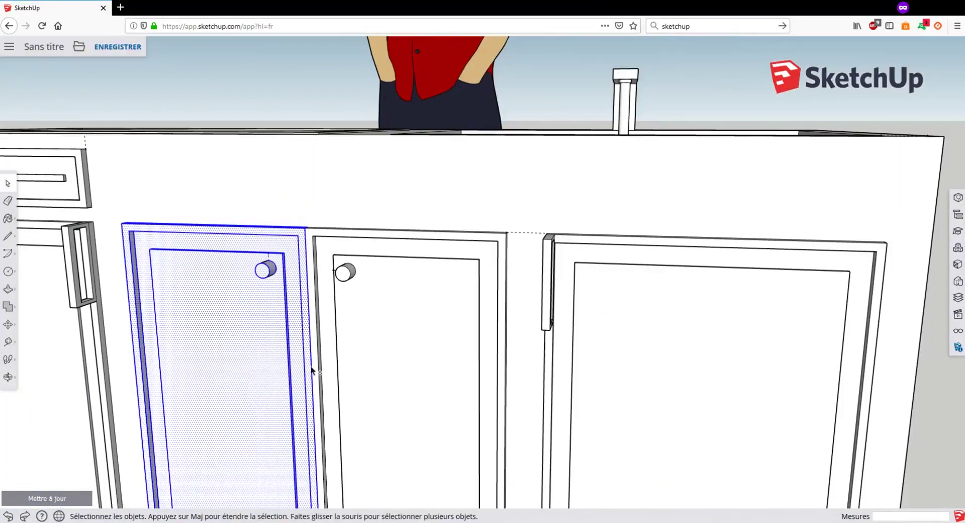
pyautogui.moveTo(311, 370); pyautogui.dragTo(351, 146, button='middle')
pyautogui.scroll(5, 382, 299)
pyautogui.press('Delete')
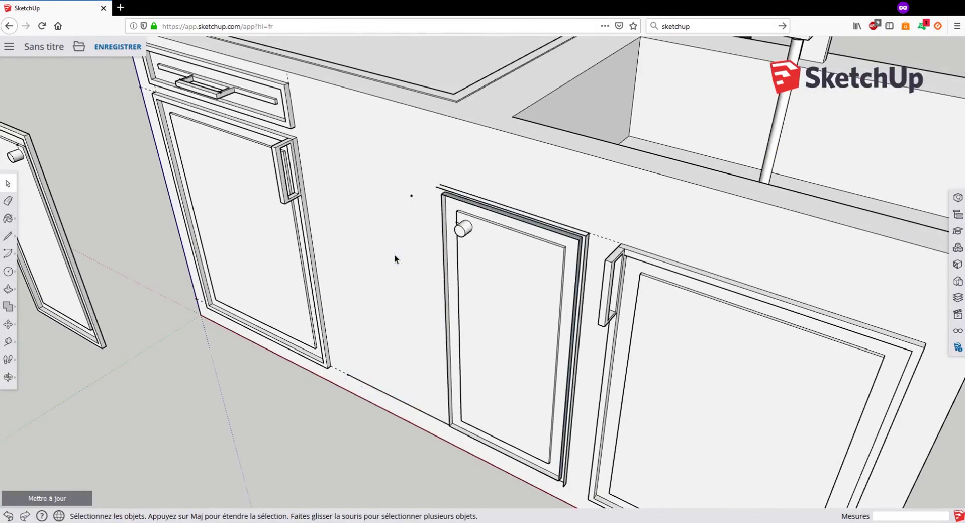
pyautogui.moveTo(359, 240); pyautogui.dragTo(521, 392, button='middle')
pyautogui.hotkey('ctrl', 'z')
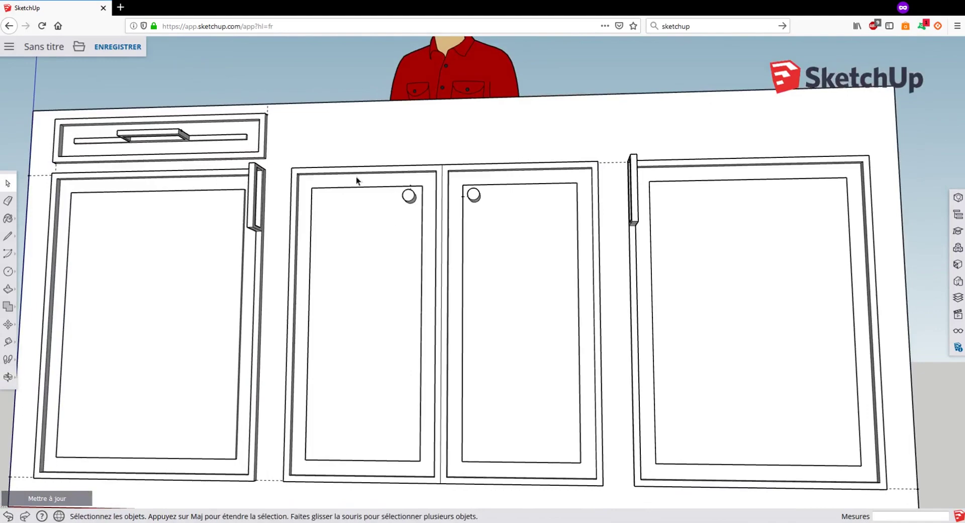
# Step: Try to delete the left middle door piece by piece, including its panel, knob and leftover frame edges, and undo the deletions
pyautogui.moveTo(356, 177); pyautogui.dragTo(373, 265, button='middle')
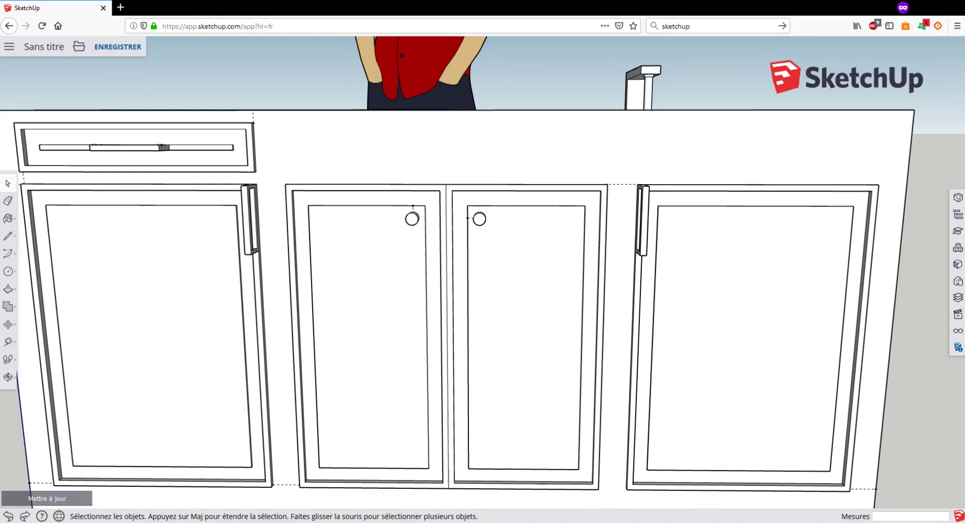
pyautogui.click(378, 190)
pyautogui.press('Delete')
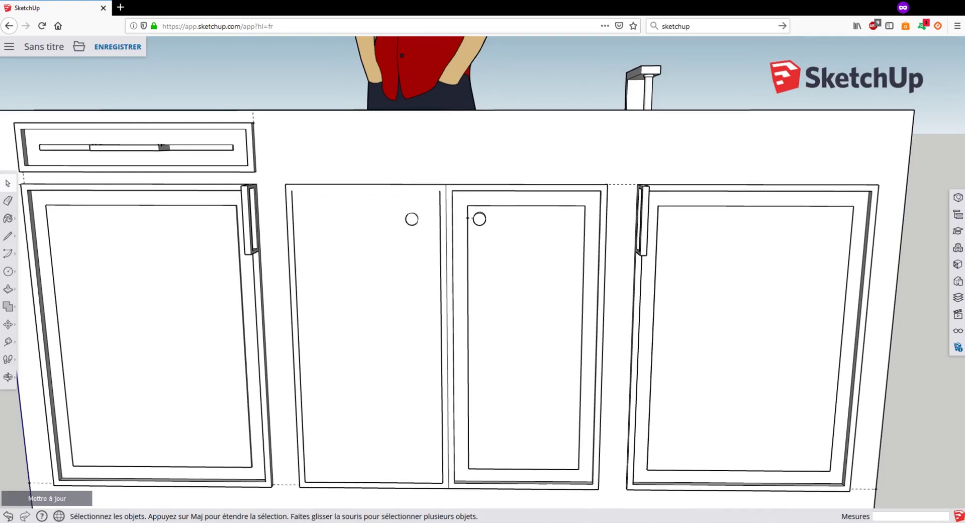
pyautogui.click(412, 220)
pyautogui.moveTo(411, 219); pyautogui.dragTo(417, 223, button='middle')
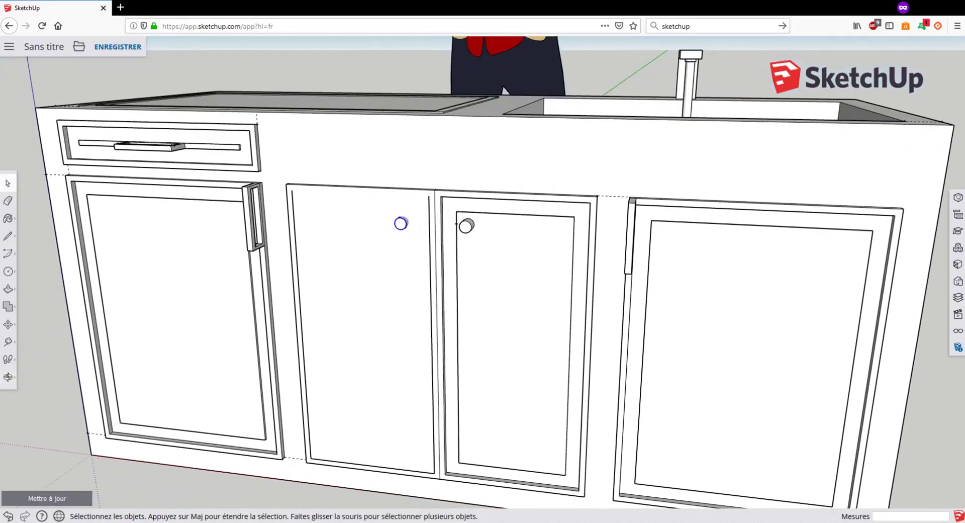
pyautogui.click(429, 225)
pyautogui.press('Delete')
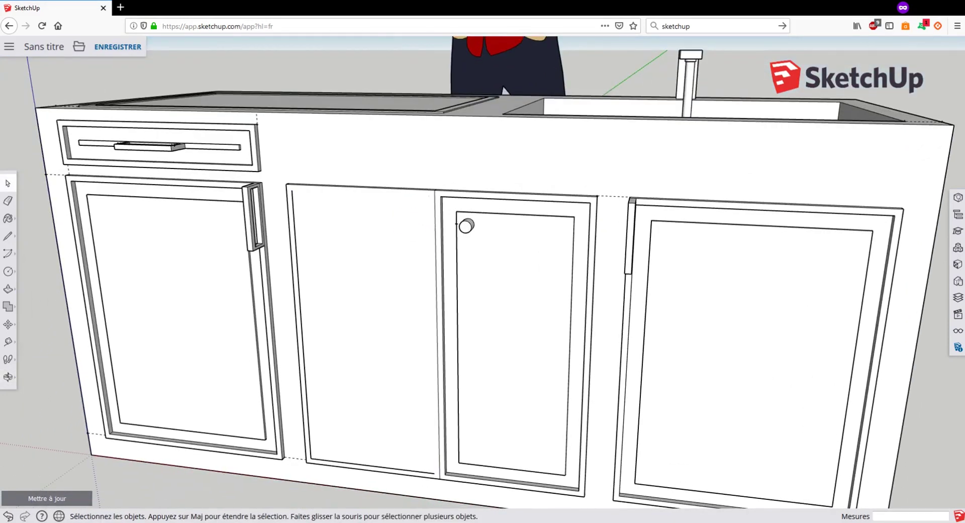
pyautogui.press('Delete')
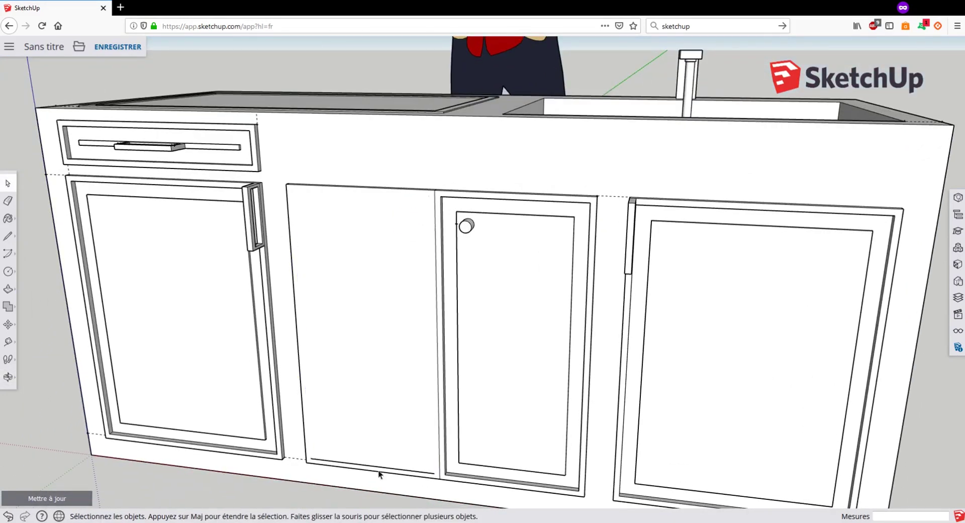
pyautogui.hotkey('ctrl', 'z')
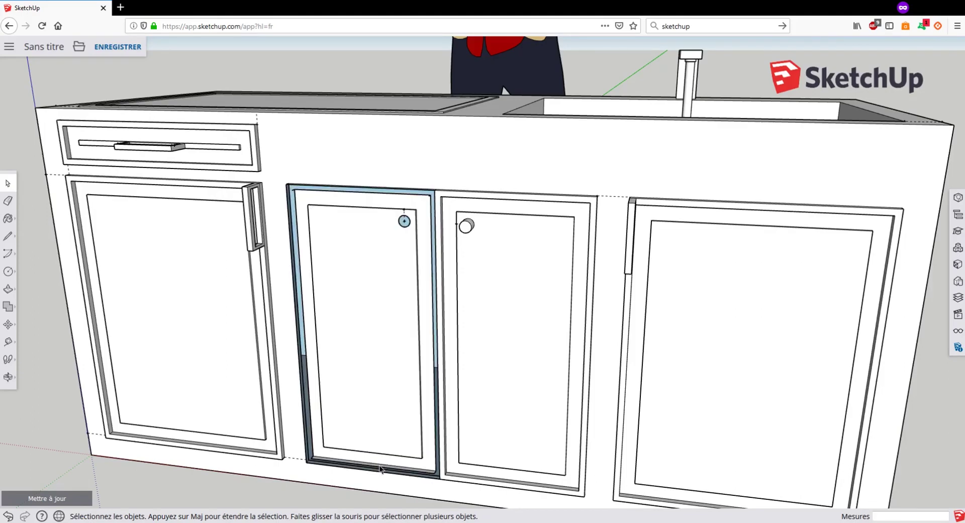
# Step: Delete the left middle door's frame, panel and knob from the cabinet front, keeping the door's outer outline
pyautogui.scroll(-2, 482, 302)
pyautogui.moveTo(351, 327)
pyautogui.mouseDown(button='middle')
pyautogui.moveTo(248, 356)
pyautogui.moveTo(382, 328)
pyautogui.moveTo(351, 332)
pyautogui.mouseUp(button='middle')
pyautogui.scroll(4, 403, 301)
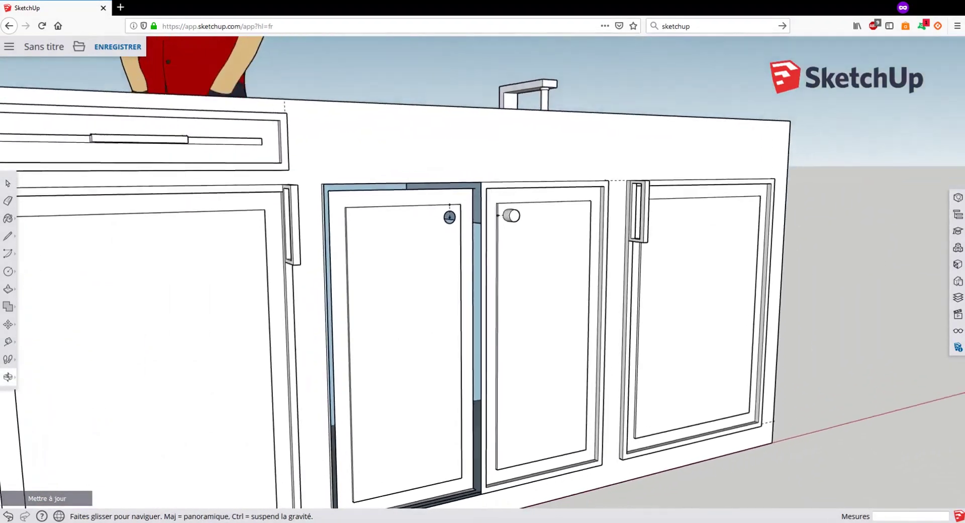
pyautogui.scroll(-3, 377, 330)
pyautogui.scroll(3, 352, 332)
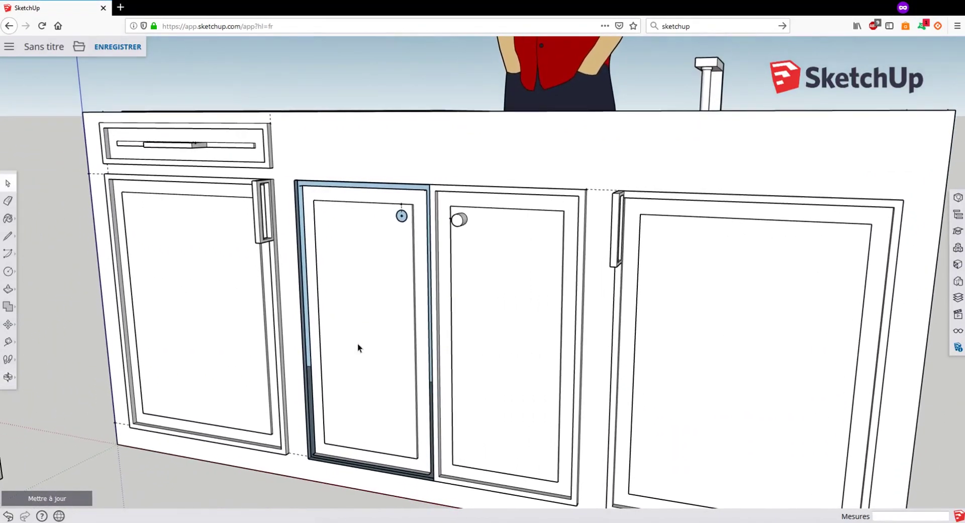
pyautogui.press('space')
pyautogui.press('Delete')
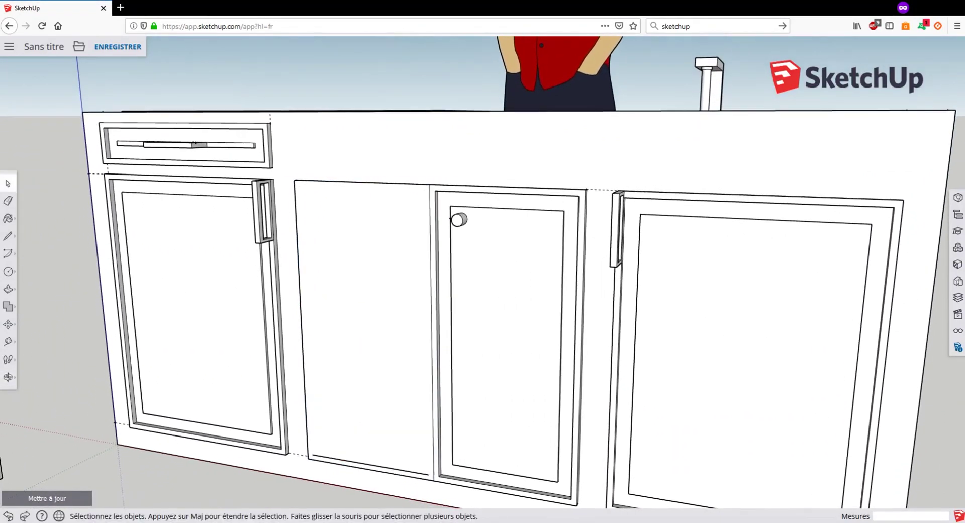
# Step: Examine the cleared left middle door area and the neighbouring doors from several angles
pyautogui.scroll(-2, 453, 301)
pyautogui.moveTo(453, 301); pyautogui.dragTo(342, 318, button='middle')
pyautogui.scroll(3, 377, 317)
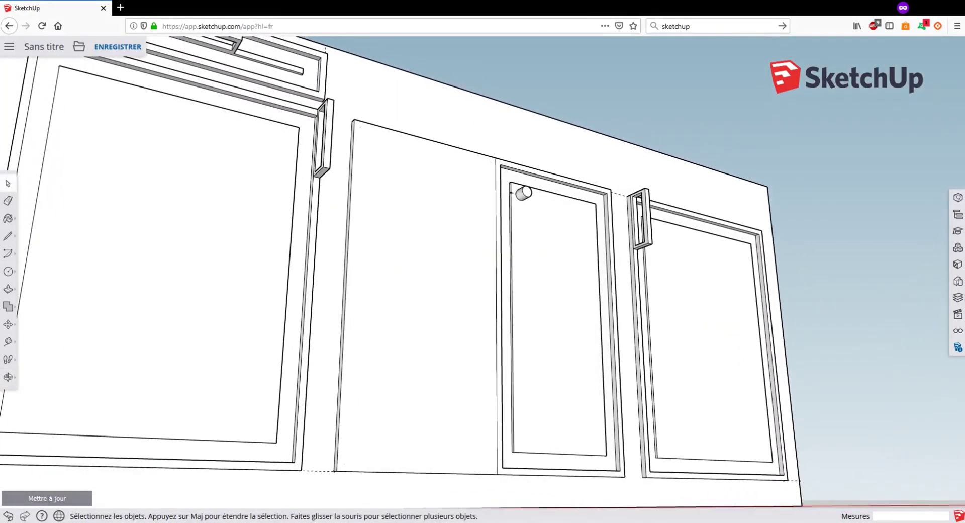
pyautogui.moveTo(421, 465); pyautogui.dragTo(508, 460, button='middle')
pyautogui.scroll(-2, 482, 271)
pyautogui.moveTo(483, 272); pyautogui.dragTo(492, 271, button='middle')
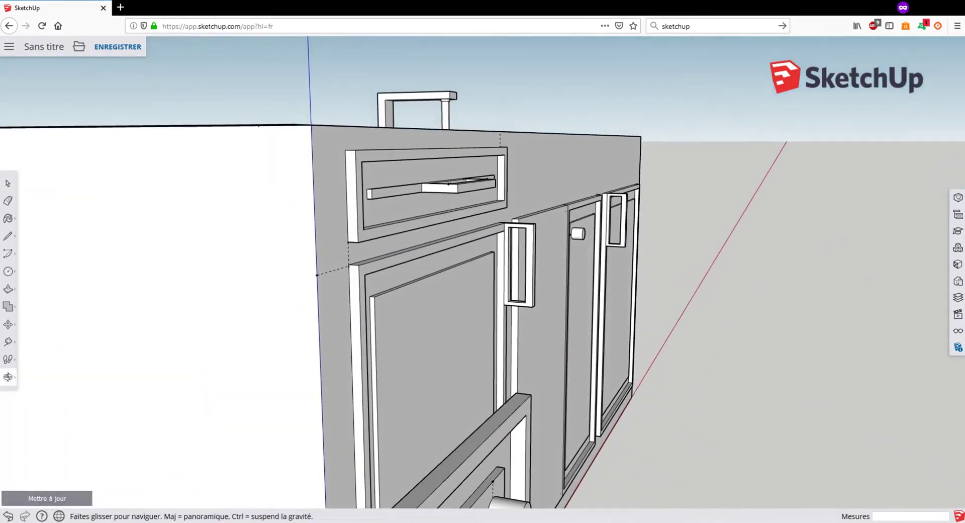
pyautogui.scroll(4, 493, 271)
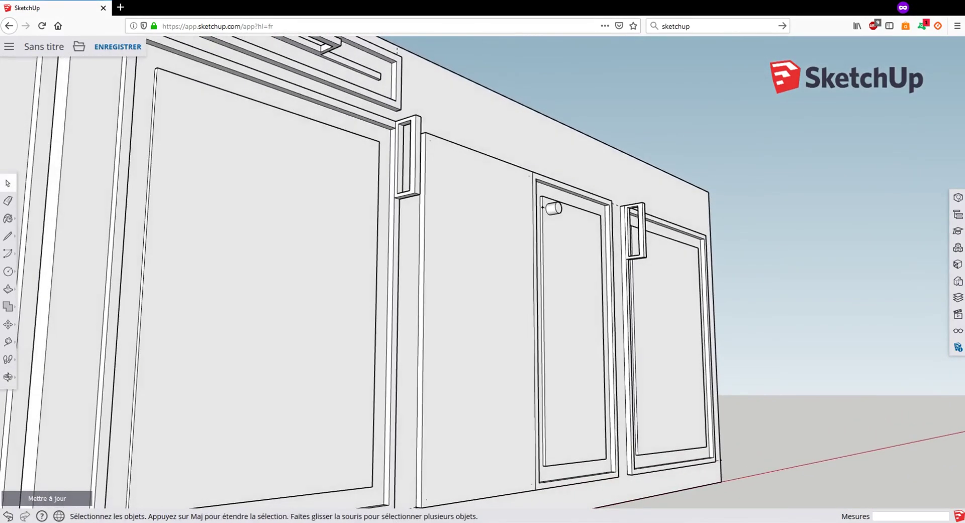
pyautogui.scroll(-3, 482, 271)
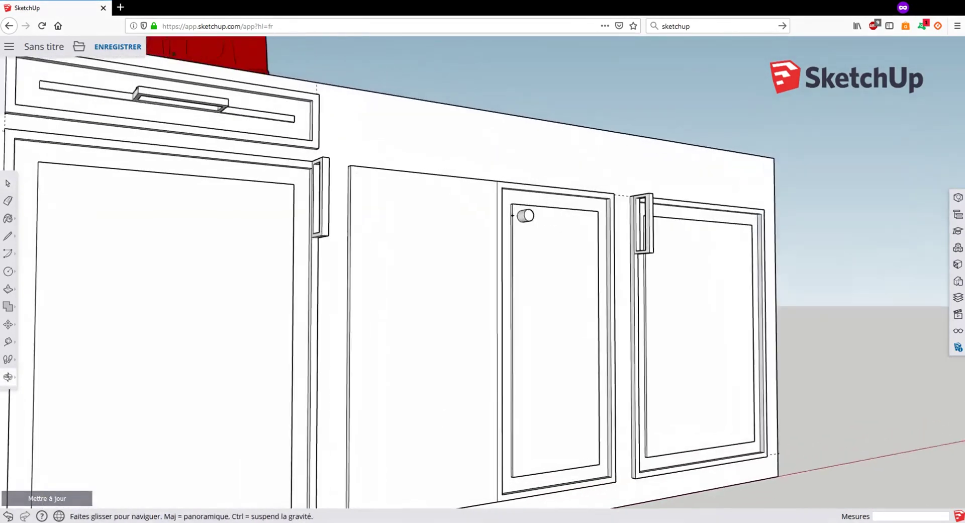
pyautogui.moveTo(472, 207); pyautogui.dragTo(343, 336, button='middle')
pyautogui.scroll(3, 408, 269)
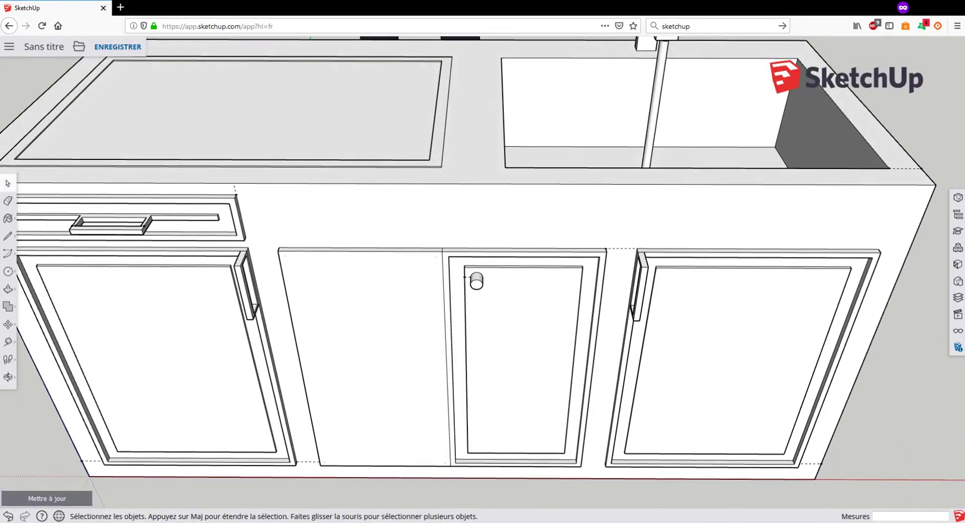
pyautogui.moveTo(322, 306); pyautogui.dragTo(432, 271, button='middle')
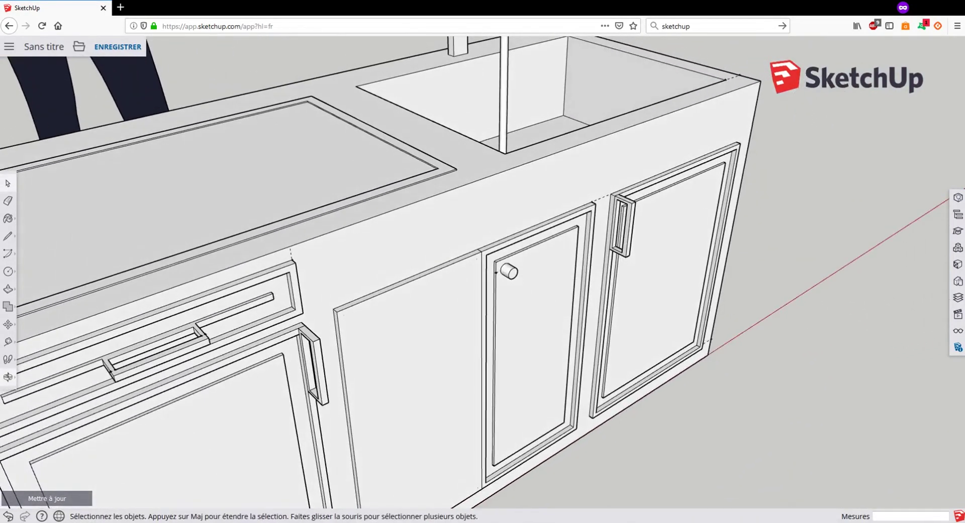
pyautogui.moveTo(423, 439); pyautogui.dragTo(455, 280, button='middle')
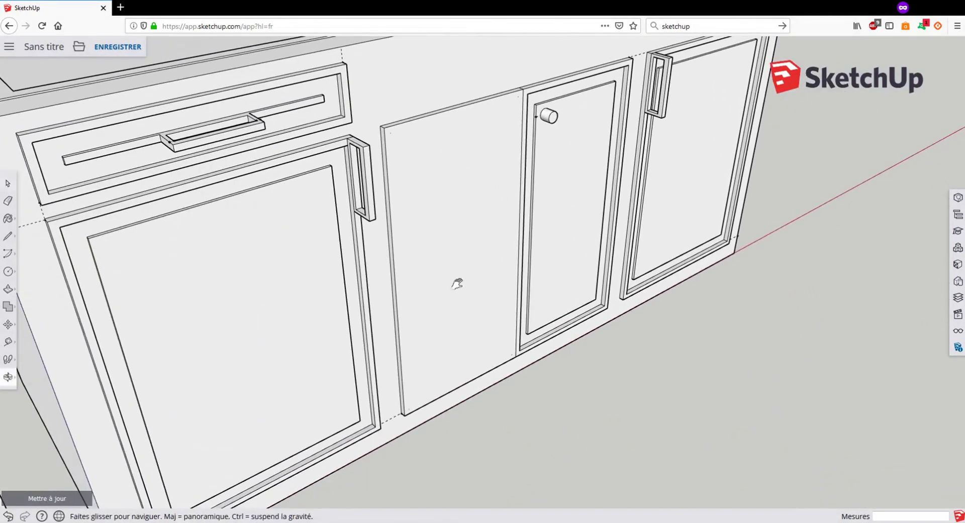
pyautogui.scroll(3, 373, 297)
pyautogui.moveTo(373, 300); pyautogui.dragTo(382, 271, button='middle')
pyautogui.moveTo(391, 261); pyautogui.dragTo(394, 245, button='middle')
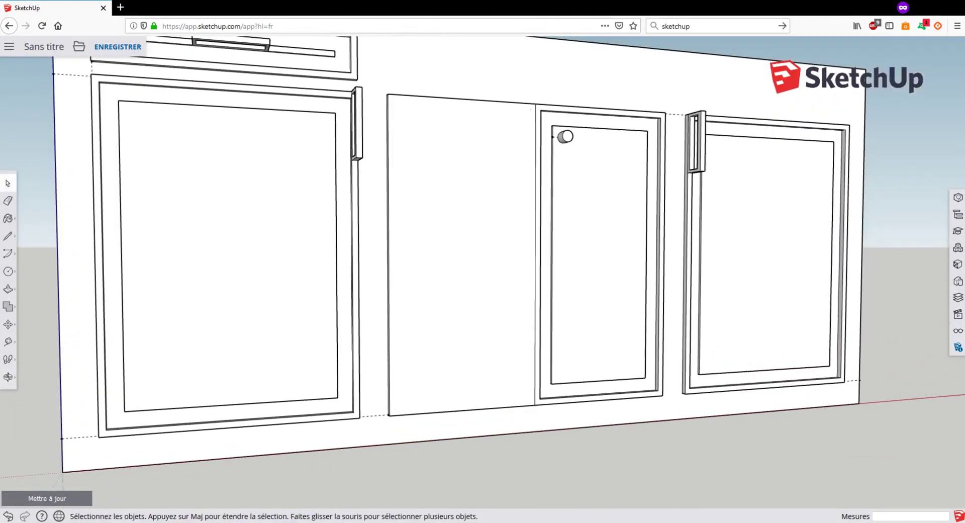
# Step: Undo the last deletions on the left middle door and delete the outer face along its left side
pyautogui.click(462, 302)
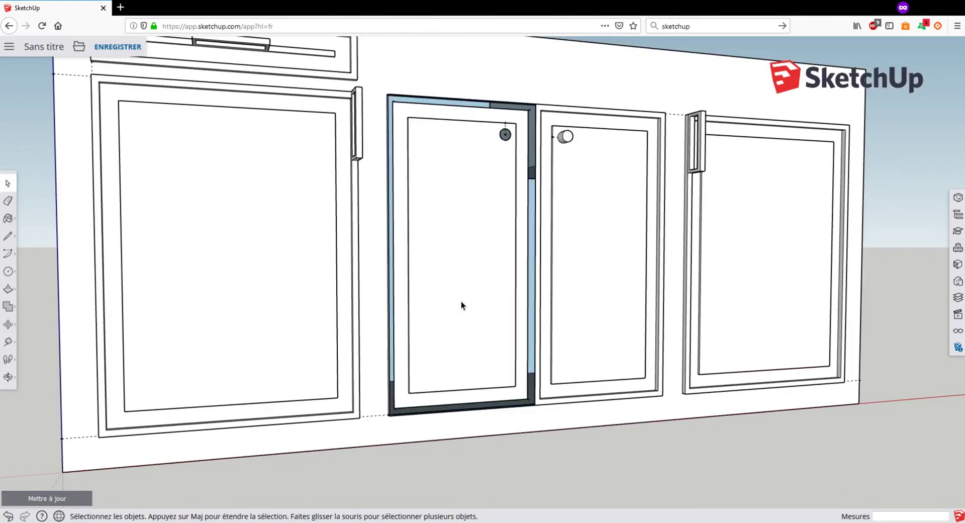
pyautogui.scroll(6, 438, 278)
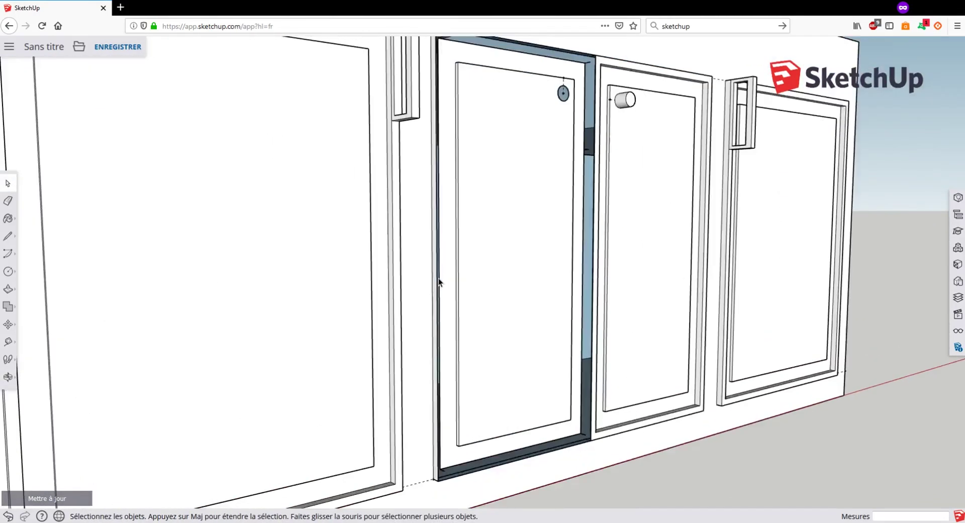
pyautogui.moveTo(436, 268); pyautogui.dragTo(543, 278, button='middle')
pyautogui.click(533, 271)
pyautogui.press('Delete')
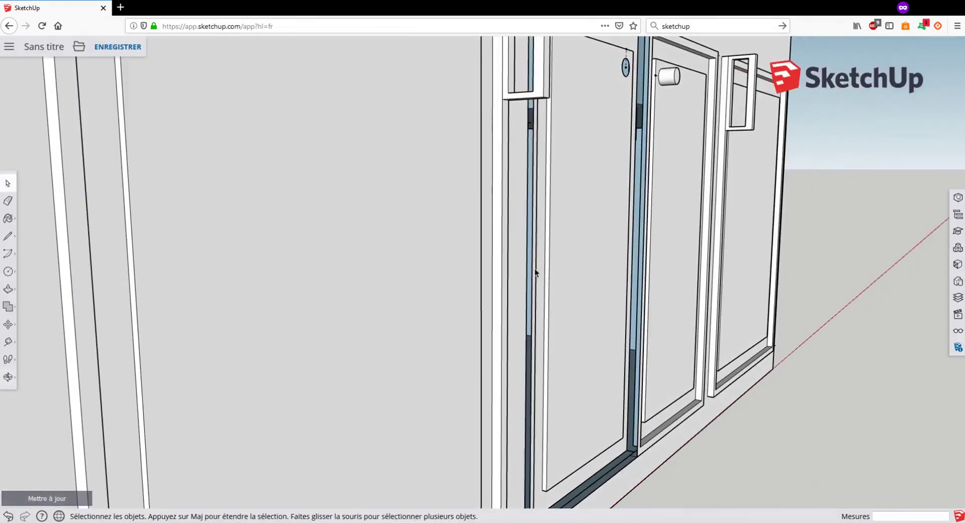
# Step: Delete the remaining top, bottom and side thickness faces of the left middle door's frame
pyautogui.moveTo(537, 274); pyautogui.dragTo(460, 382, button='middle')
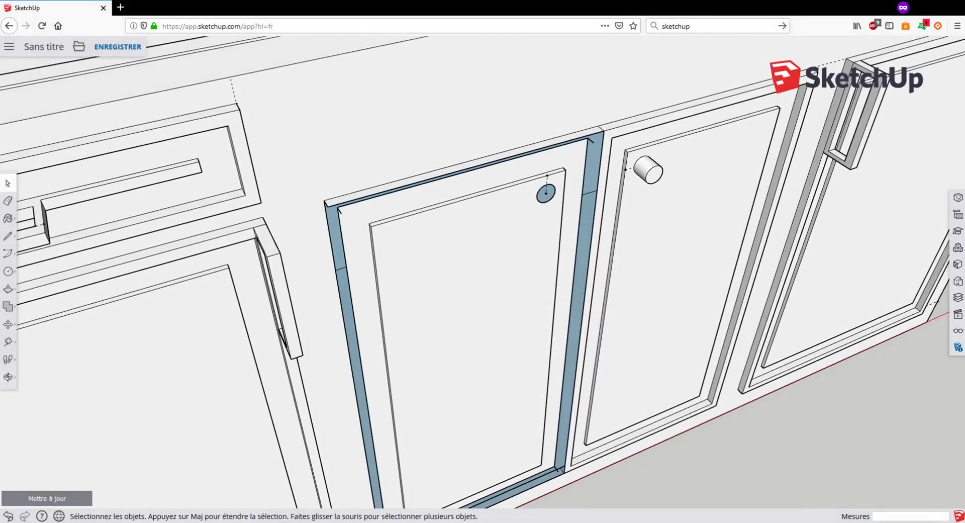
pyautogui.keyDown('shift'); pyautogui.click(425, 179); pyautogui.keyUp('shift')
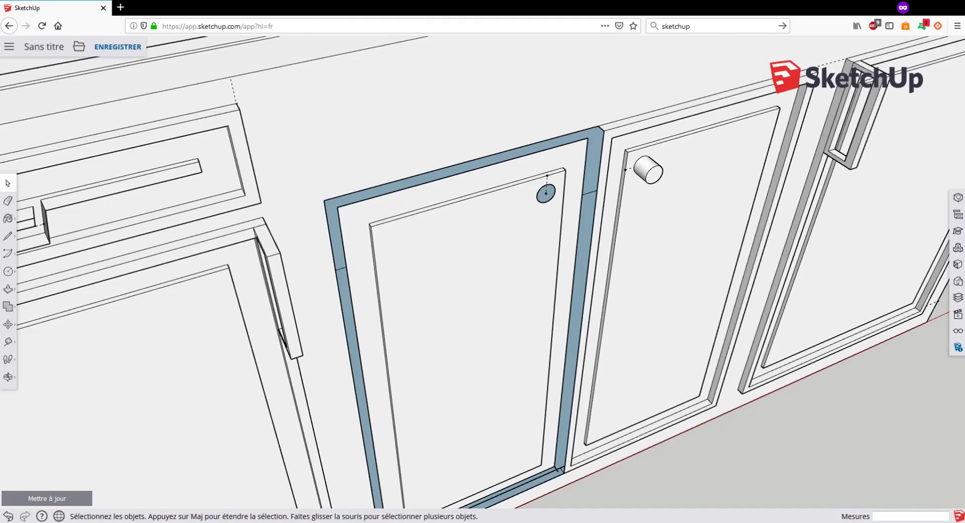
pyautogui.keyDown('shift'); pyautogui.moveTo(485, 334); pyautogui.dragTo(468, 183, button='middle'); pyautogui.keyUp('shift')
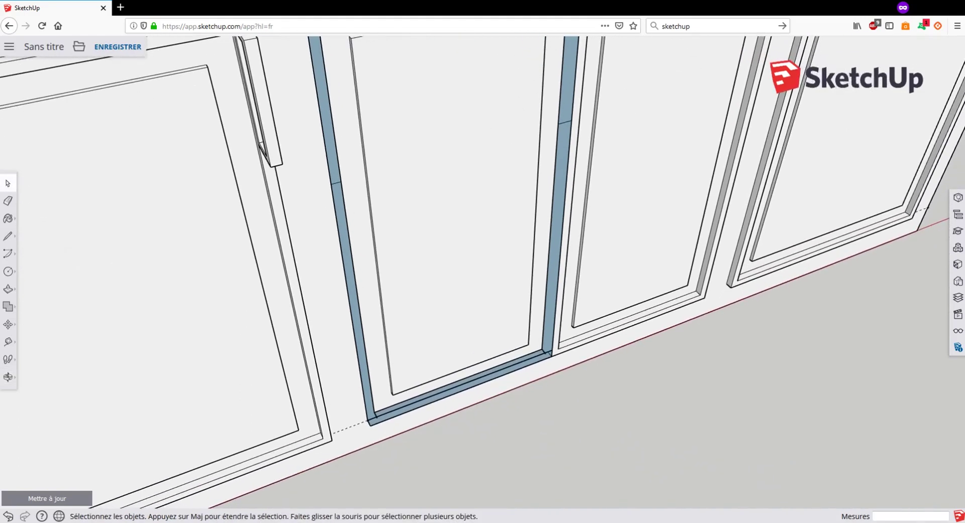
pyautogui.scroll(3, 529, 368)
pyautogui.moveTo(529, 369); pyautogui.dragTo(486, 341, button='middle')
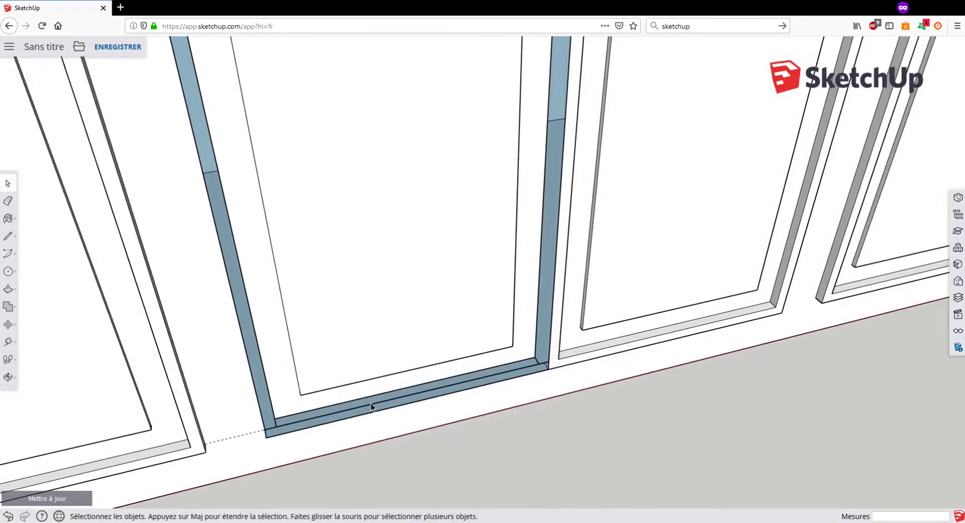
pyautogui.press('Delete')
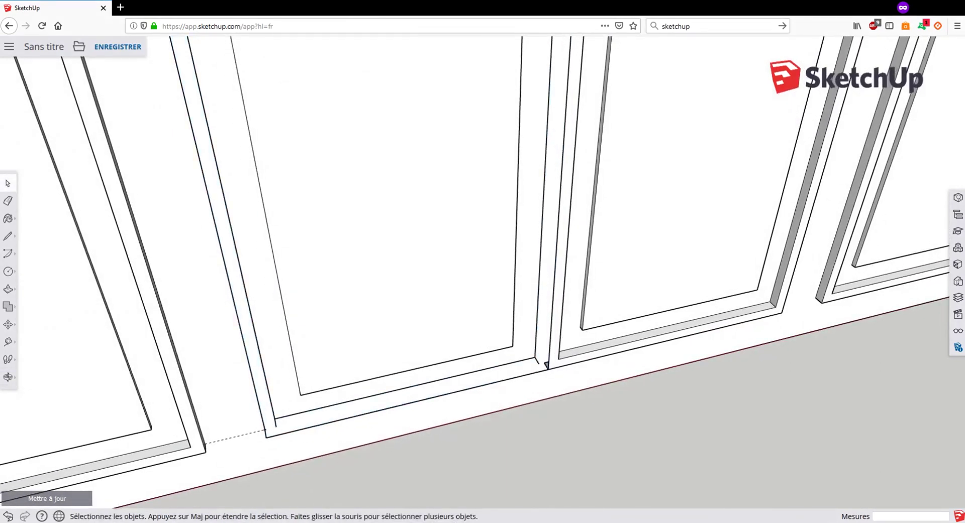
# Step: Delete the leftover corner edge and the bottom and right inner edges of the left middle door's frame
pyautogui.moveTo(495, 415); pyautogui.dragTo(561, 368, button='middle')
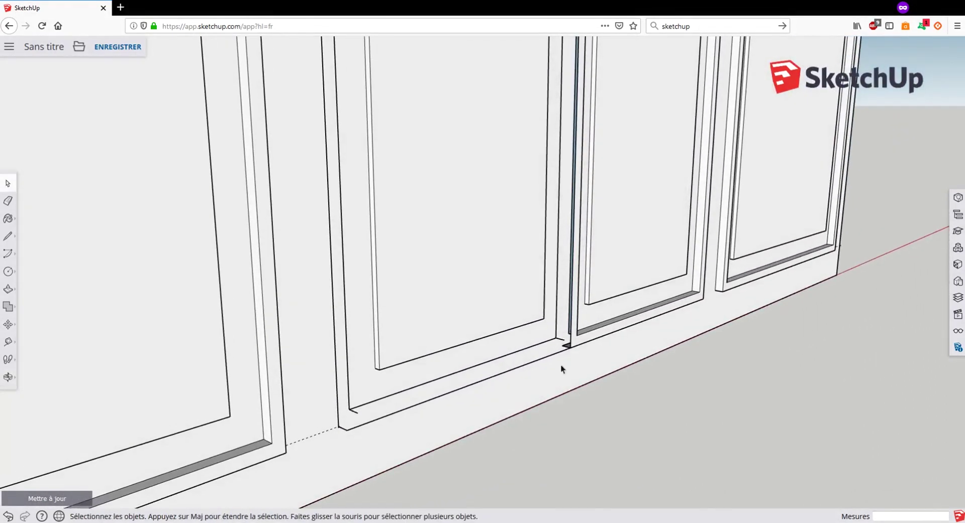
pyautogui.click(563, 342)
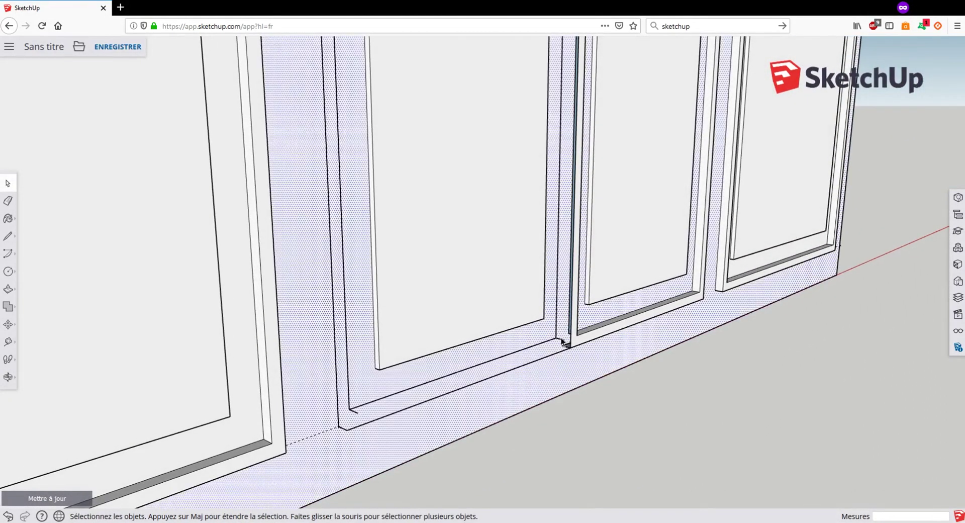
pyautogui.click(561, 344)
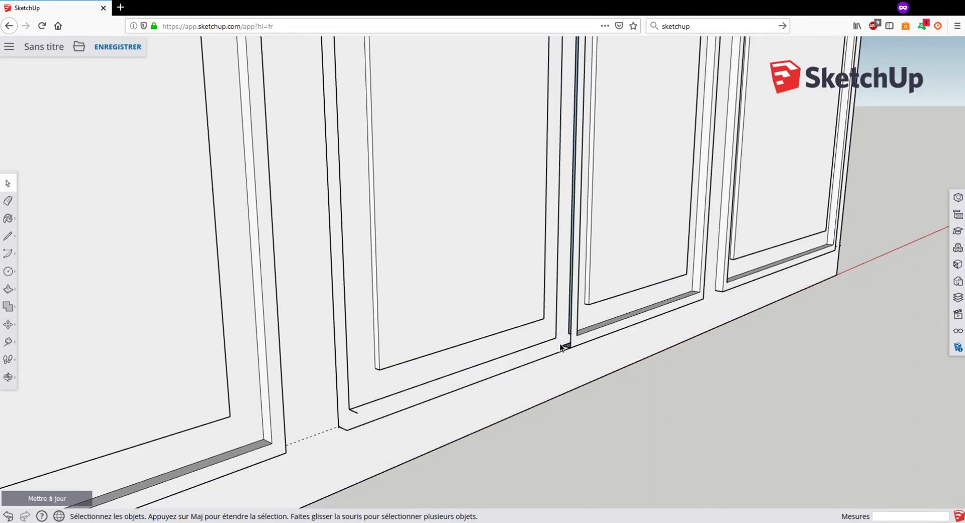
pyautogui.click(547, 344)
pyautogui.click(547, 343)
pyautogui.press('Delete')
pyautogui.click(556, 325)
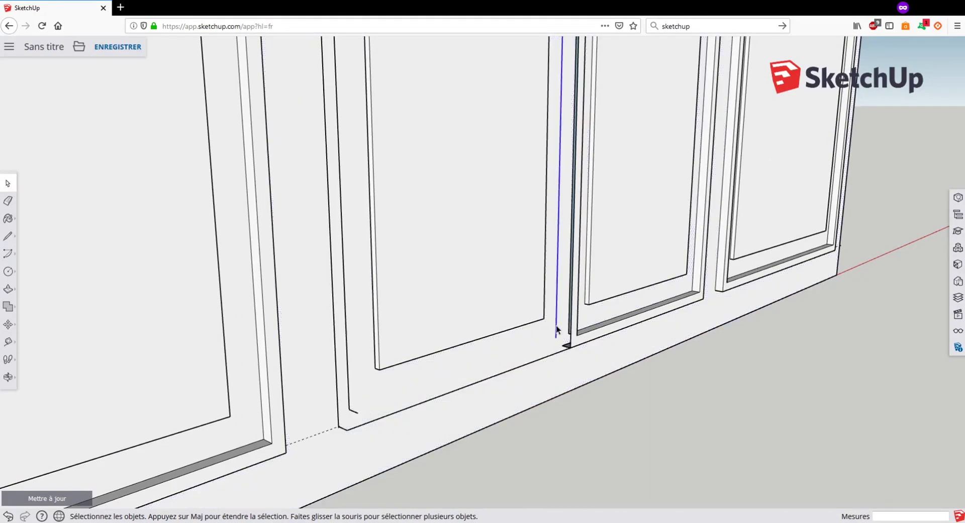
pyautogui.press('Delete')
# Step: Delete the left middle door's panel edges along the top and left, its front right edge and the knob outline
pyautogui.click(430, 353)
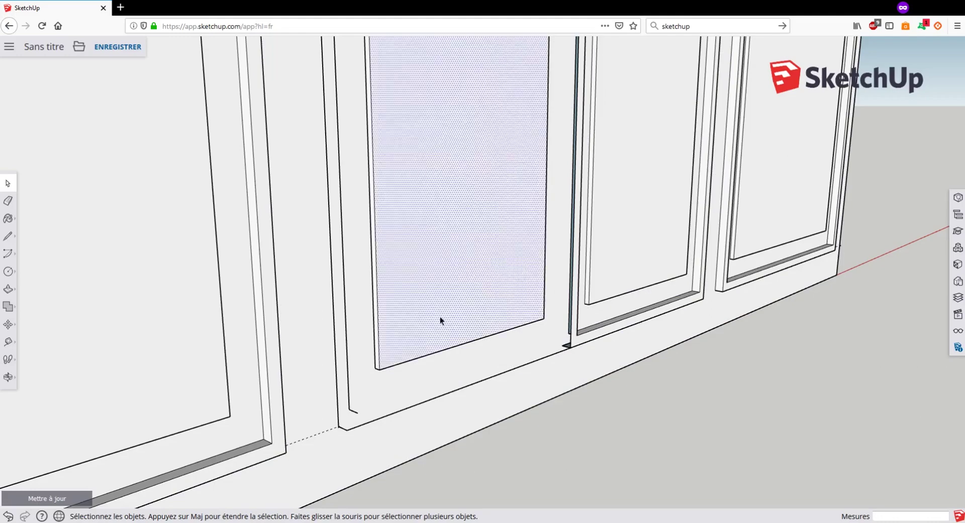
pyautogui.moveTo(440, 315); pyautogui.dragTo(453, 111, button='middle')
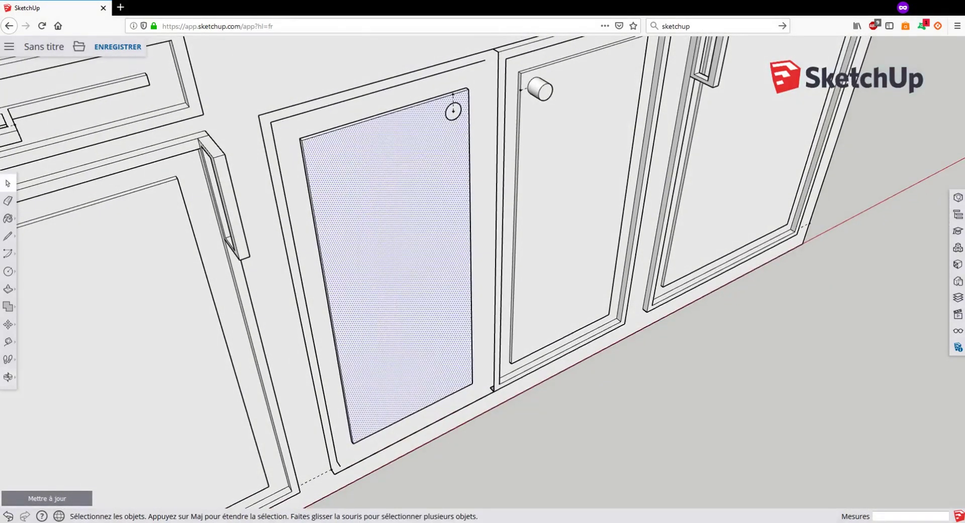
pyautogui.click(472, 239)
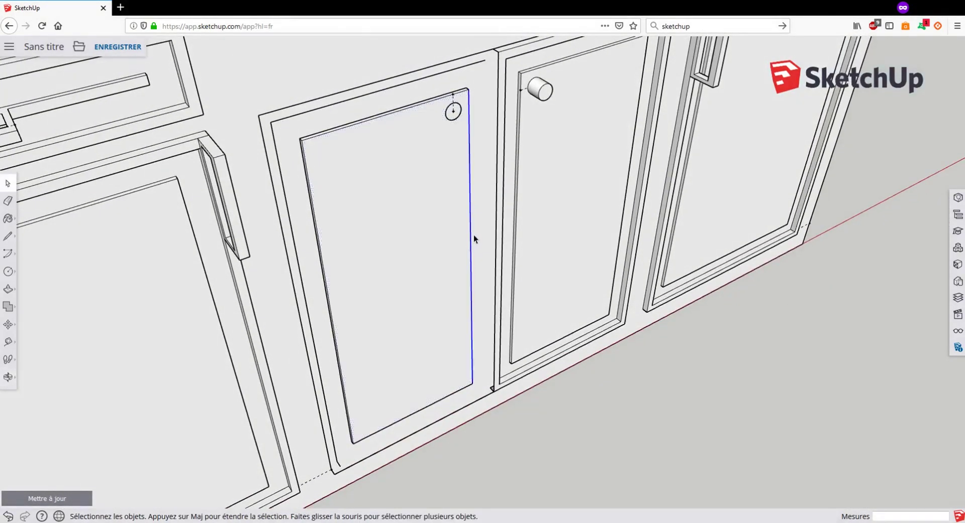
pyautogui.press('Delete')
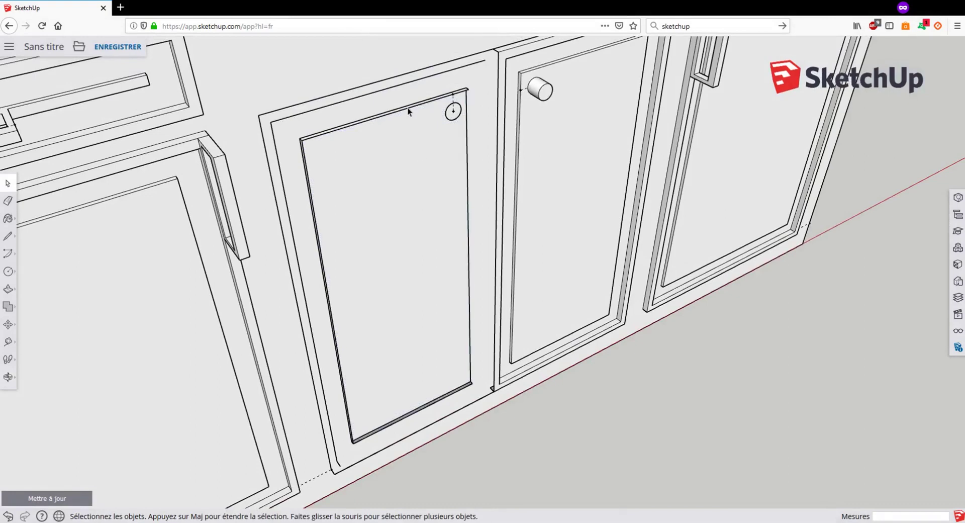
pyautogui.click(408, 107)
pyautogui.press('Delete')
pyautogui.click(407, 106)
pyautogui.press('Delete')
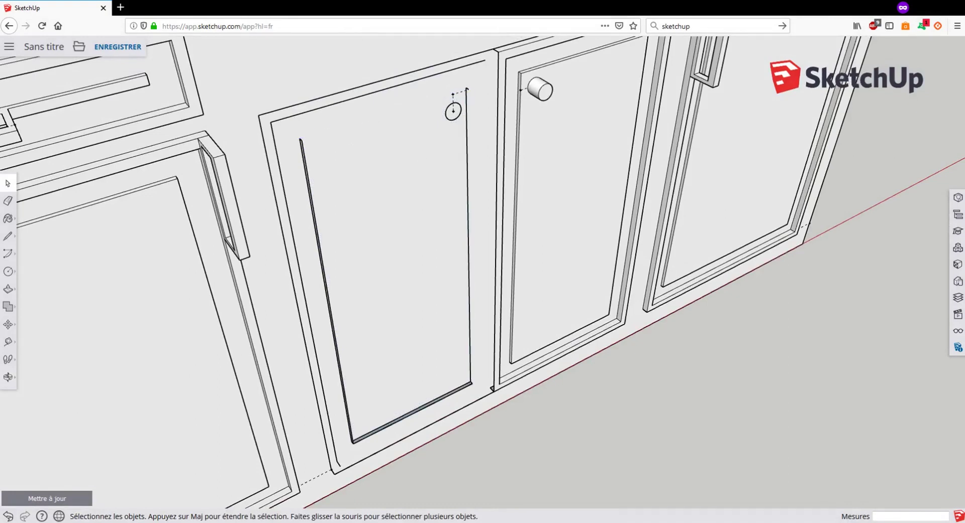
pyautogui.press('Delete')
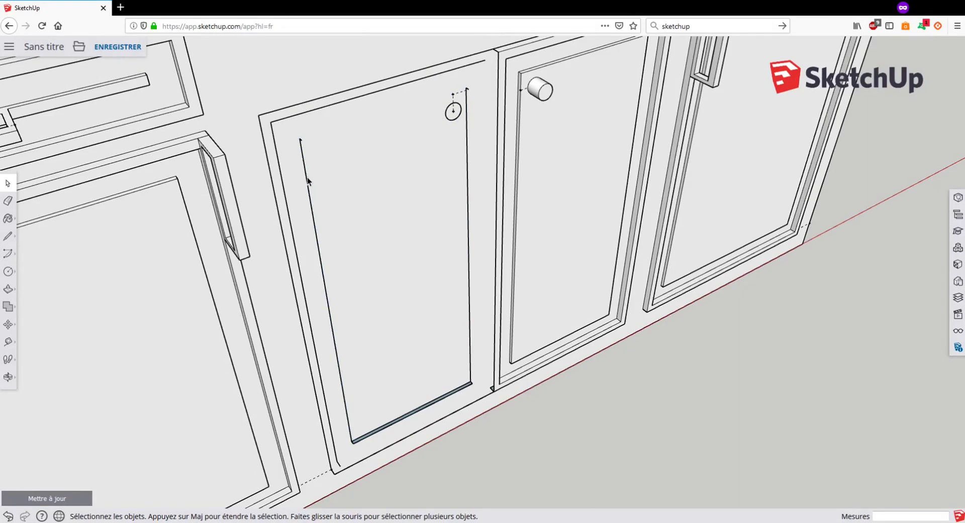
pyautogui.click(308, 178)
pyautogui.press('Delete')
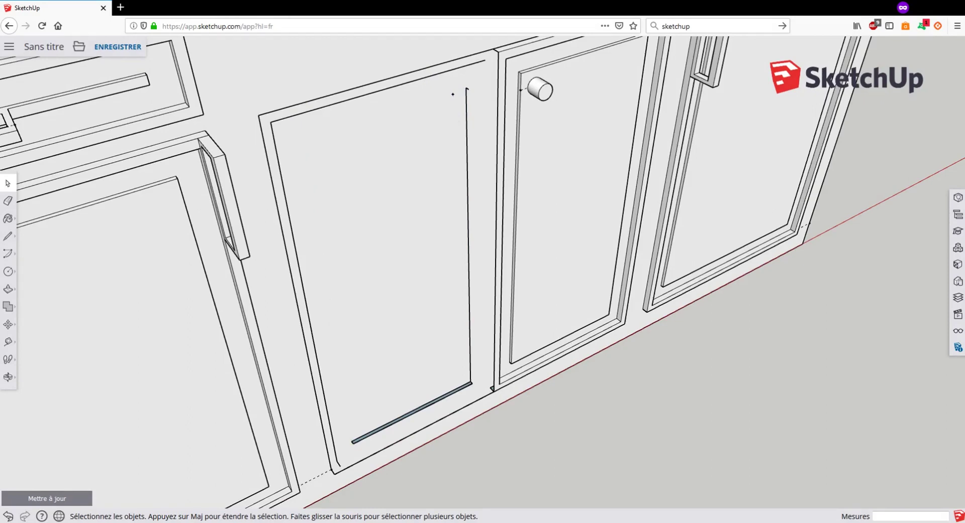
# Step: Delete the panel's remaining right and bottom edges and the frame's top and left inner edges on the left middle door
pyautogui.click(452, 96)
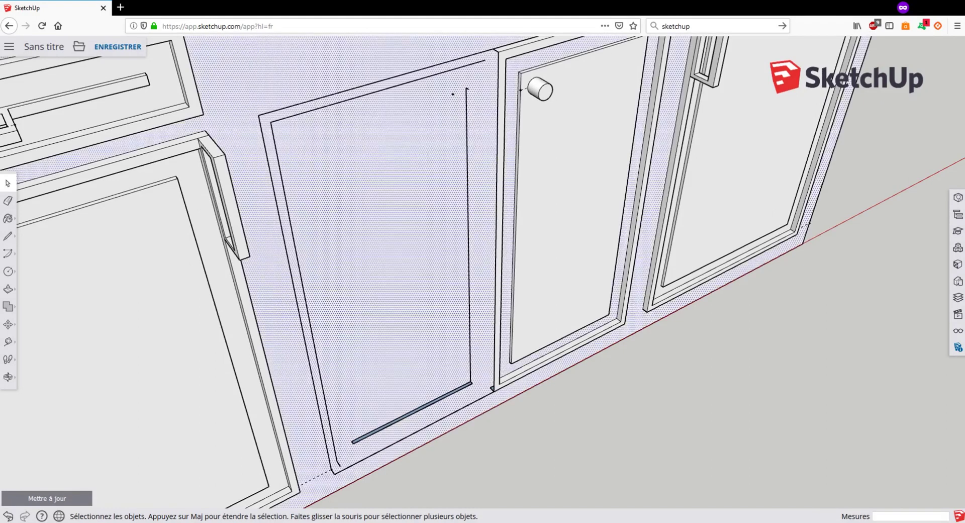
pyautogui.click(466, 98)
pyautogui.press('Delete')
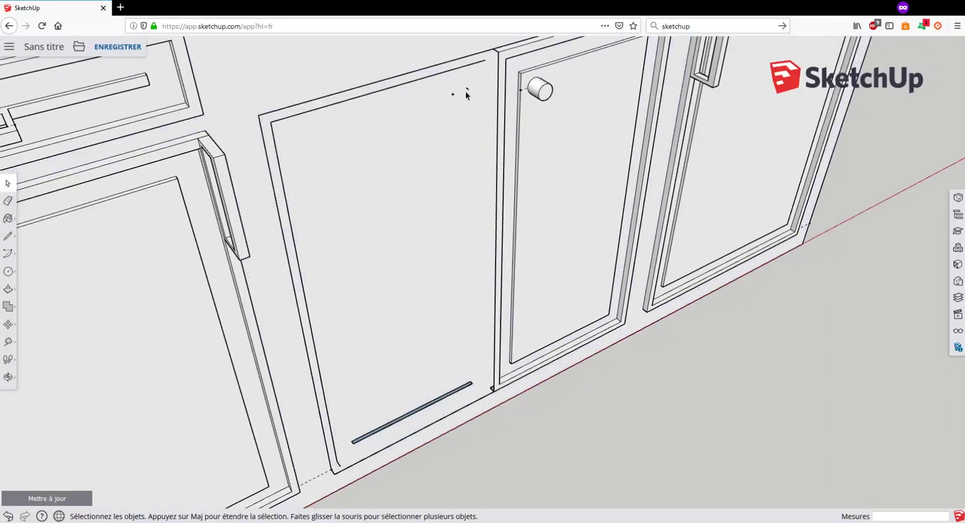
pyautogui.click(427, 76)
pyautogui.press('Delete')
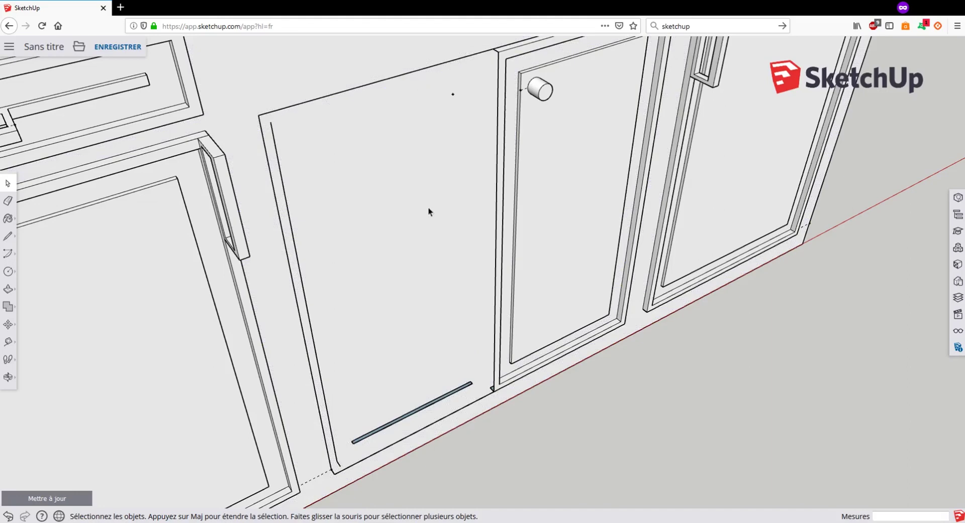
pyautogui.click(297, 261)
pyautogui.press('Delete')
pyautogui.click(383, 429)
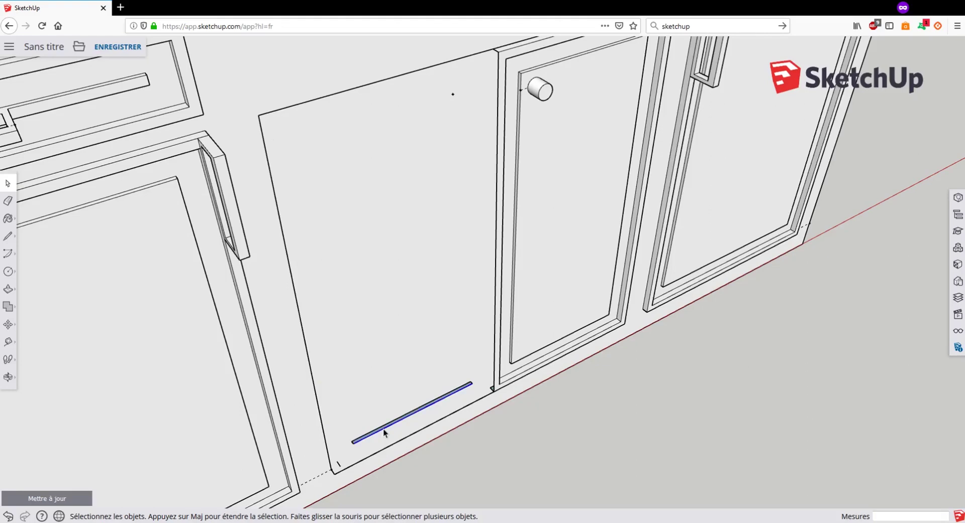
pyautogui.press('Delete')
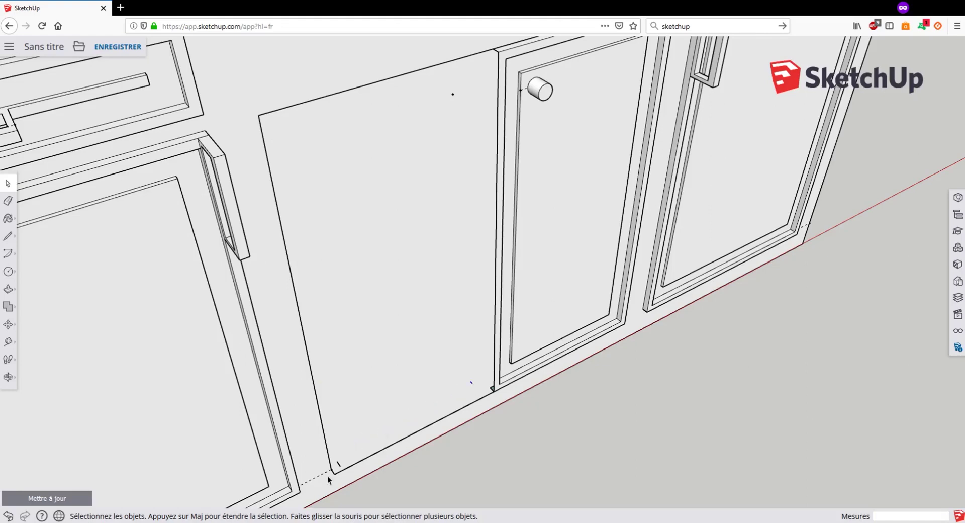
# Step: Draw a line along the cabinet front between the bottom corners of the empty door area and erase the leftover bottom strip's front edge
pyautogui.moveTo(334, 436)
pyautogui.mouseDown(button='middle')
pyautogui.moveTo(455, 360)
pyautogui.moveTo(450, 503)
pyautogui.moveTo(459, 323)
pyautogui.moveTo(442, 281)
pyautogui.moveTo(573, 207)
pyautogui.moveTo(484, 208)
pyautogui.moveTo(544, 207)
pyautogui.moveTo(511, 219)
pyautogui.mouseUp(button='middle')
pyautogui.scroll(7, 394, 291)
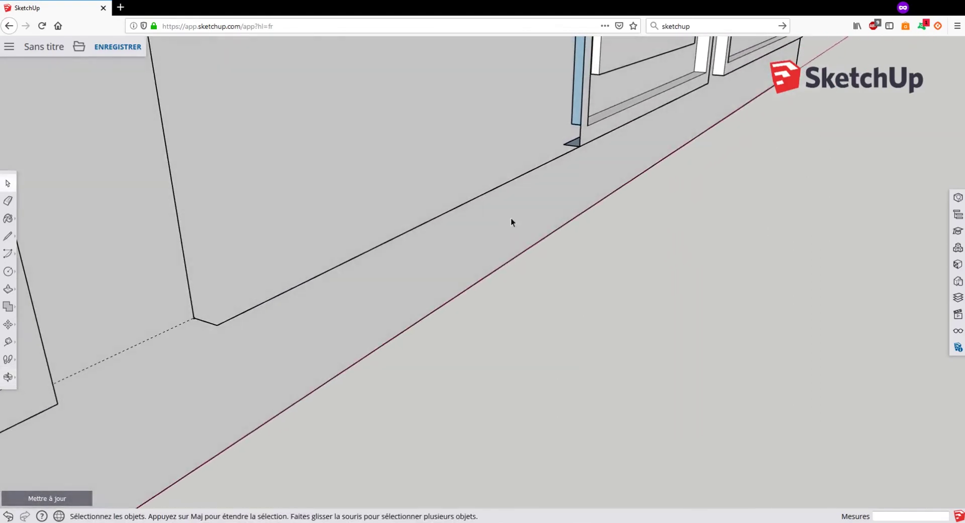
pyautogui.click(8, 235)
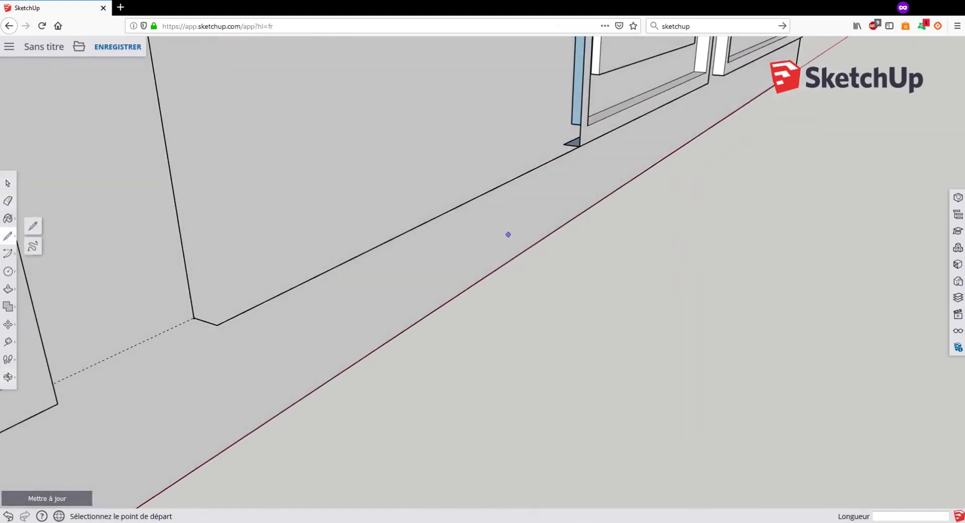
pyautogui.click(563, 145)
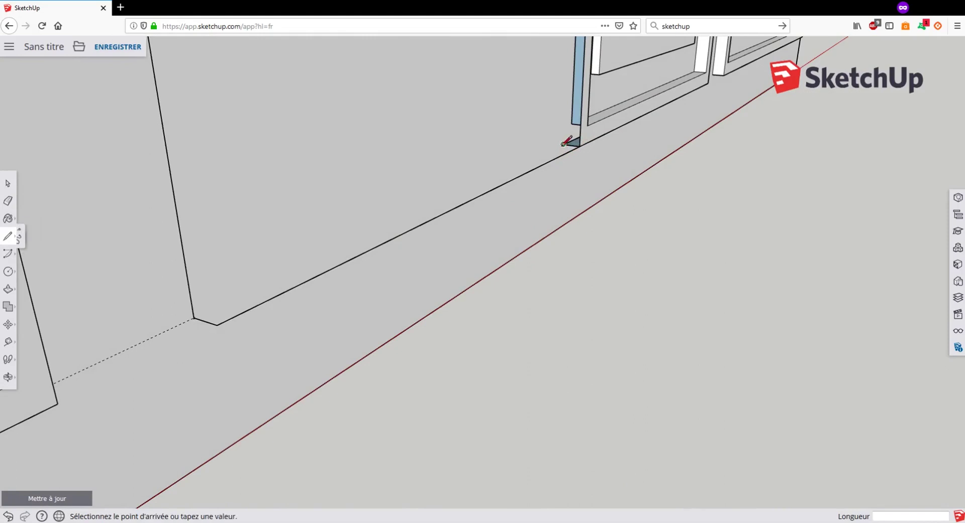
pyautogui.click(203, 312)
pyautogui.scroll(-2, 301, 297)
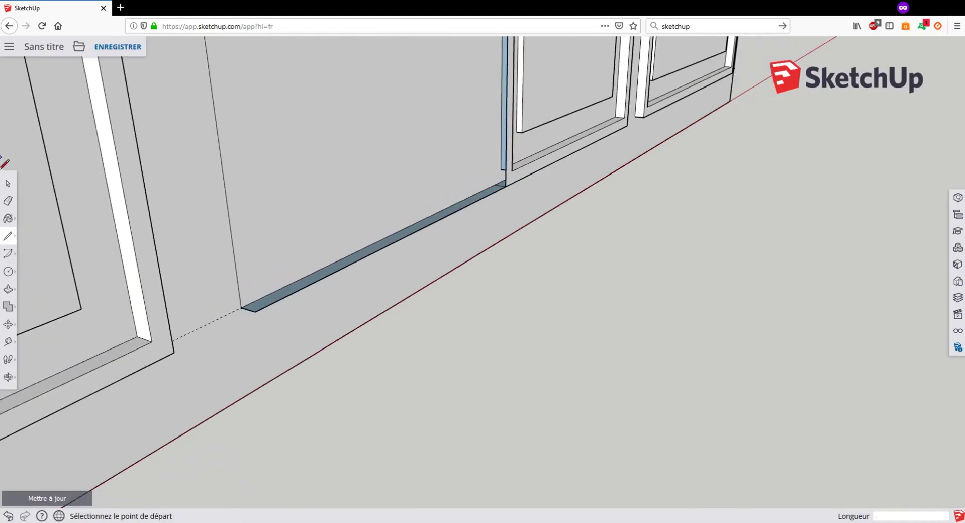
pyautogui.click(8, 201)
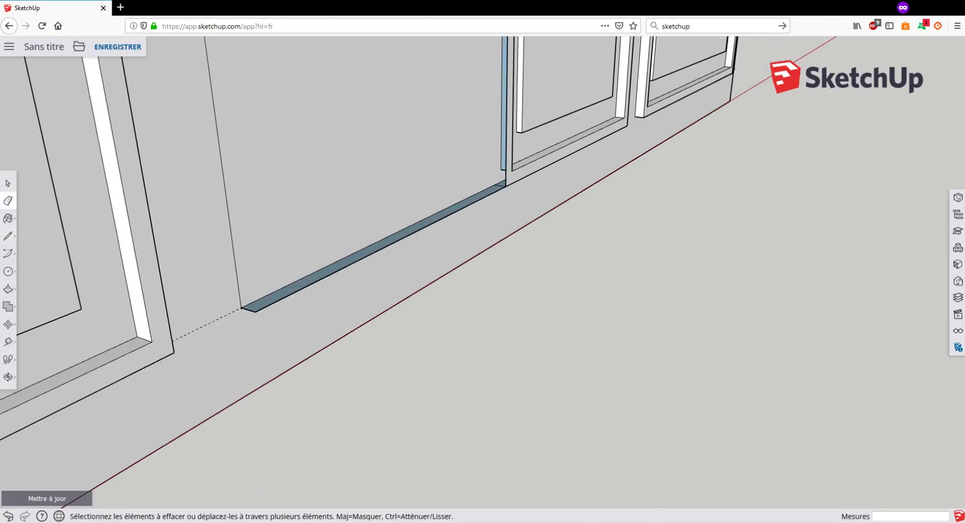
pyautogui.click(355, 262)
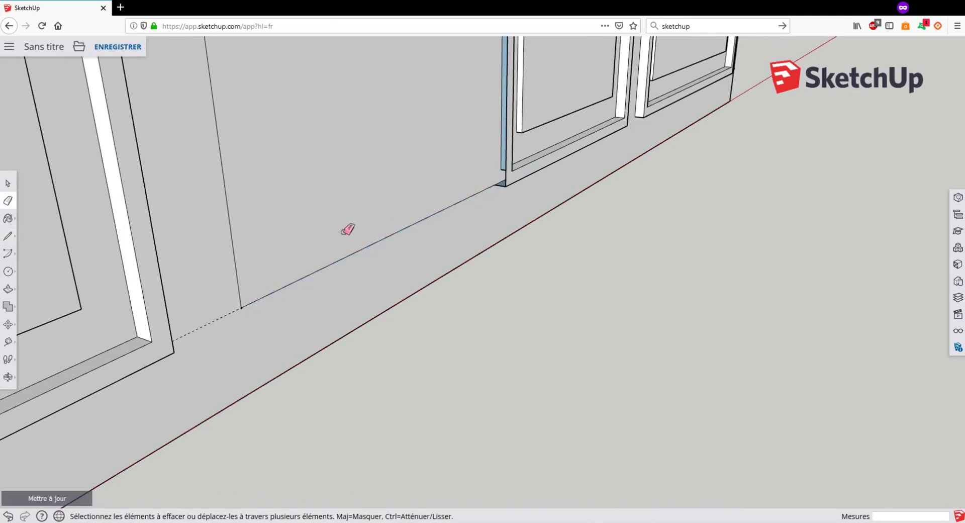
# Step: Draw a line down the full height of the right middle door's back edge to close its missing side face
pyautogui.scroll(-2, 347, 230)
pyautogui.moveTo(344, 225)
pyautogui.mouseDown(button='middle')
pyautogui.moveTo(379, 399)
pyautogui.moveTo(418, 233)
pyautogui.moveTo(438, 194)
pyautogui.mouseUp(button='middle')
pyautogui.scroll(2, 438, 194)
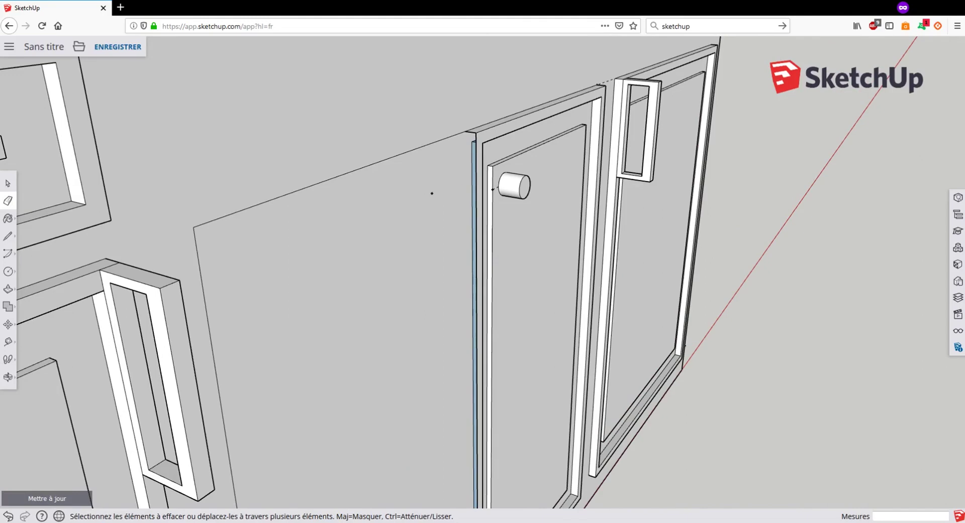
pyautogui.click(4, 240)
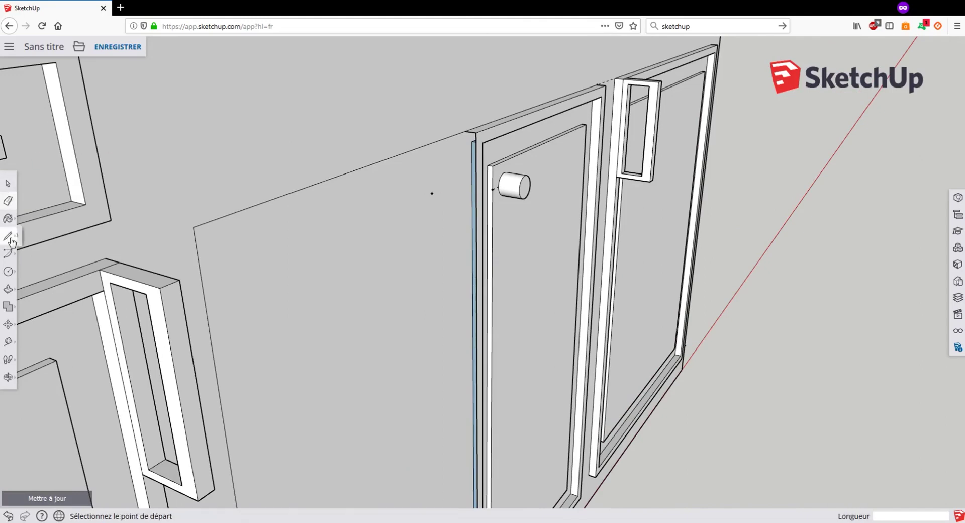
pyautogui.click(465, 131)
pyautogui.moveTo(468, 318); pyautogui.dragTo(422, 53, button='middle')
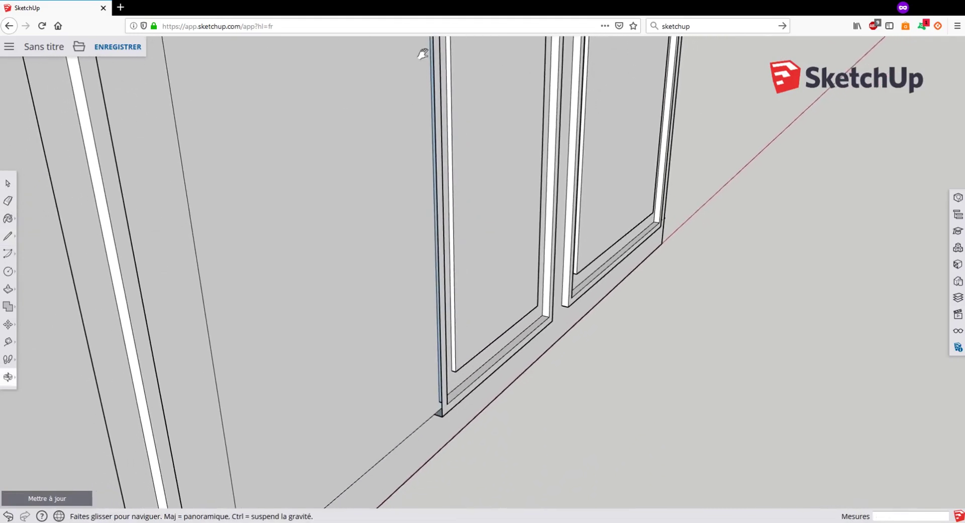
pyautogui.click(437, 416)
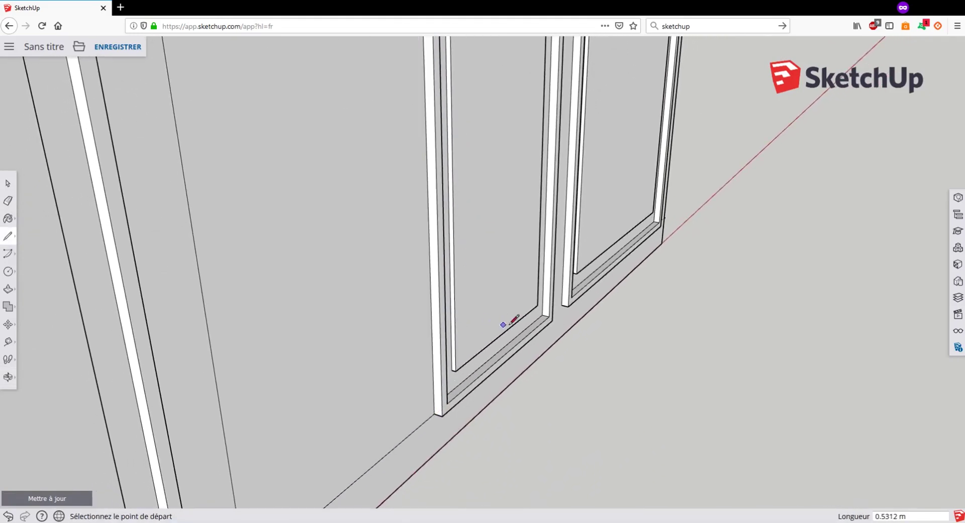
# Step: Delete the cabinet's front face where the left middle door was, opening up the cabinet interior
pyautogui.moveTo(509, 324); pyautogui.dragTo(347, 322, button='middle')
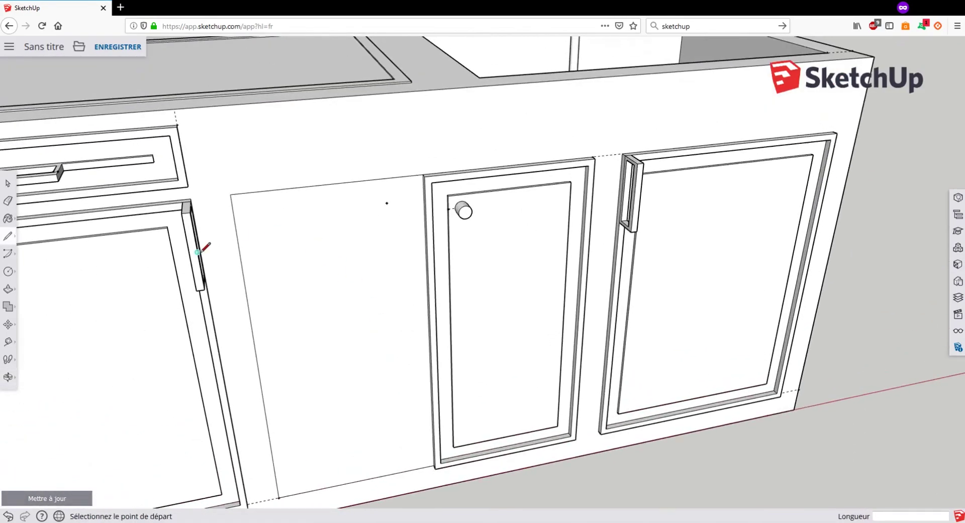
pyautogui.click(9, 184)
pyautogui.click(347, 307)
pyautogui.press('Delete')
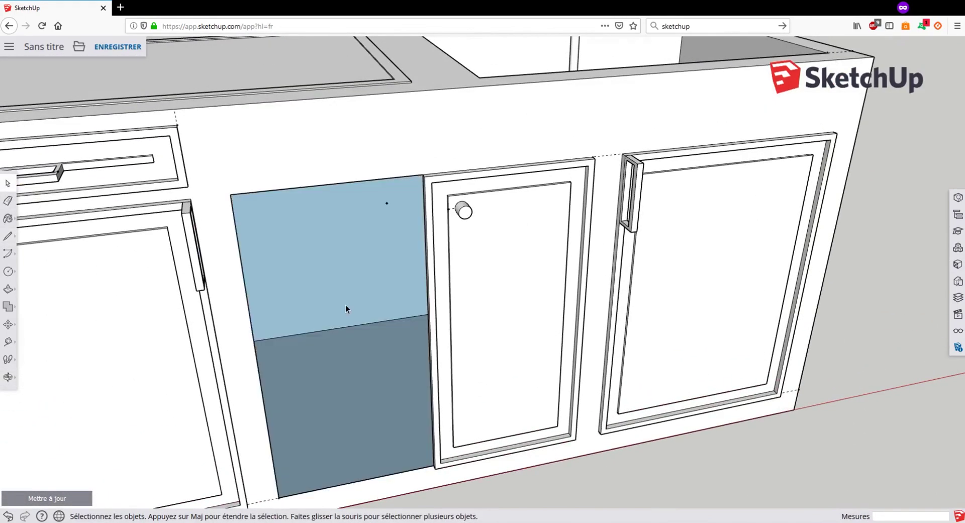
# Step: Rotate the entire door copy, knob included, outward about the vertical axis at its hinge-side back corner, with the protractor plane locked horizontally
pyautogui.moveTo(447, 321); pyautogui.dragTo(338, 301, button='middle')
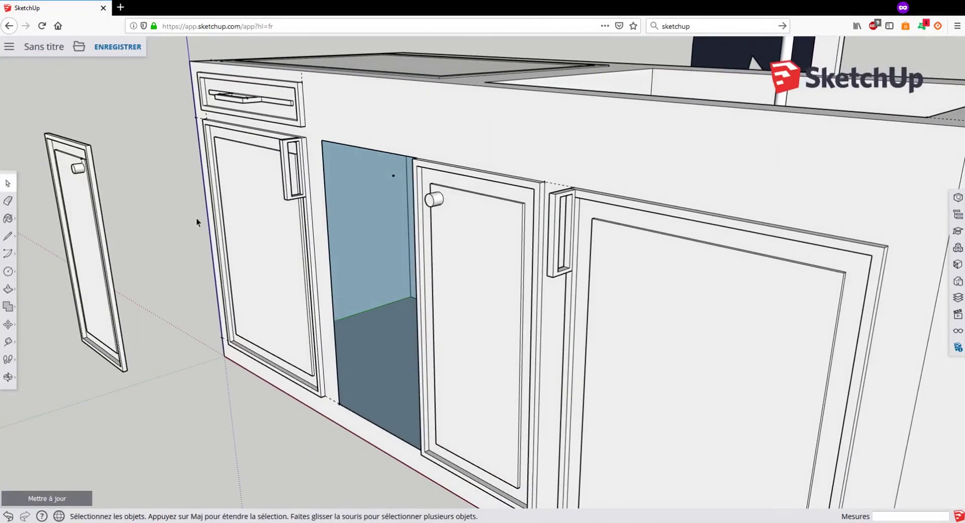
pyautogui.scroll(-2, 41, 146)
pyautogui.moveTo(42, 146); pyautogui.dragTo(393, 144, button='middle')
pyautogui.scroll(3, 351, 177)
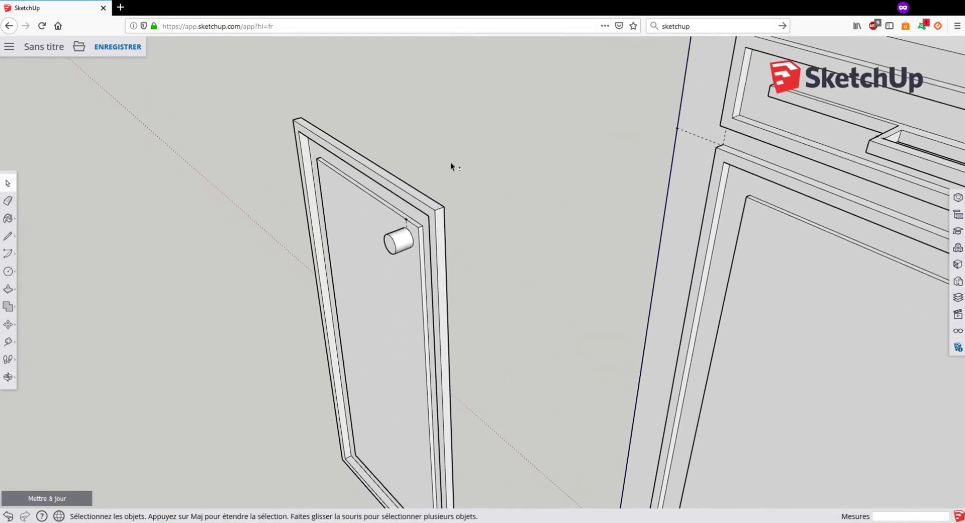
pyautogui.scroll(-2, 451, 163)
pyautogui.scroll(2, 416, 103)
pyautogui.moveTo(415, 104); pyautogui.dragTo(442, 362, button='middle')
pyautogui.moveTo(235, 273); pyautogui.dragTo(394, 271, button='middle')
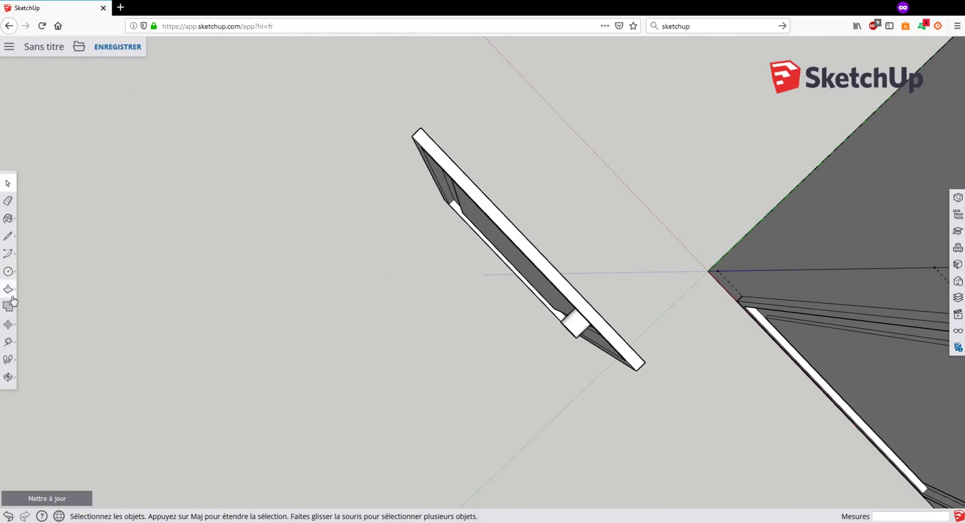
pyautogui.moveTo(323, 87); pyautogui.dragTo(683, 416)
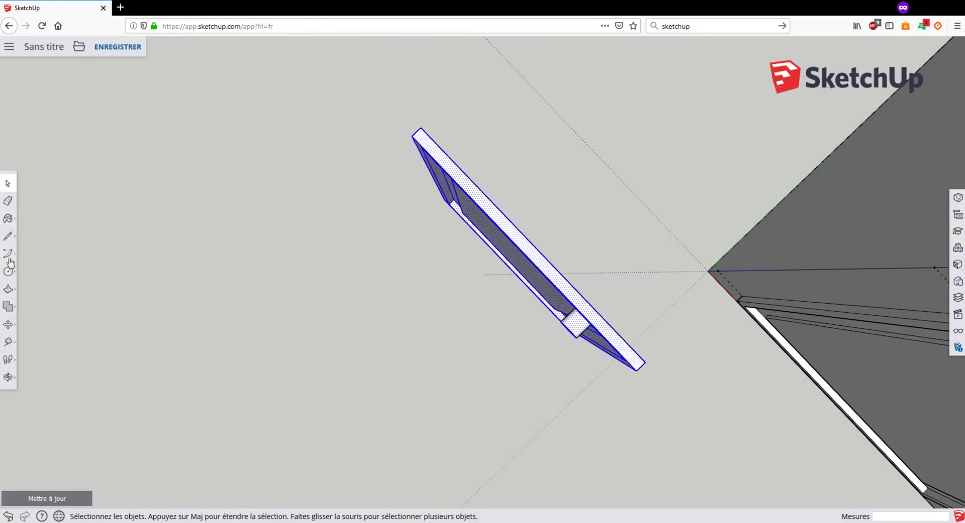
pyautogui.click(8, 325)
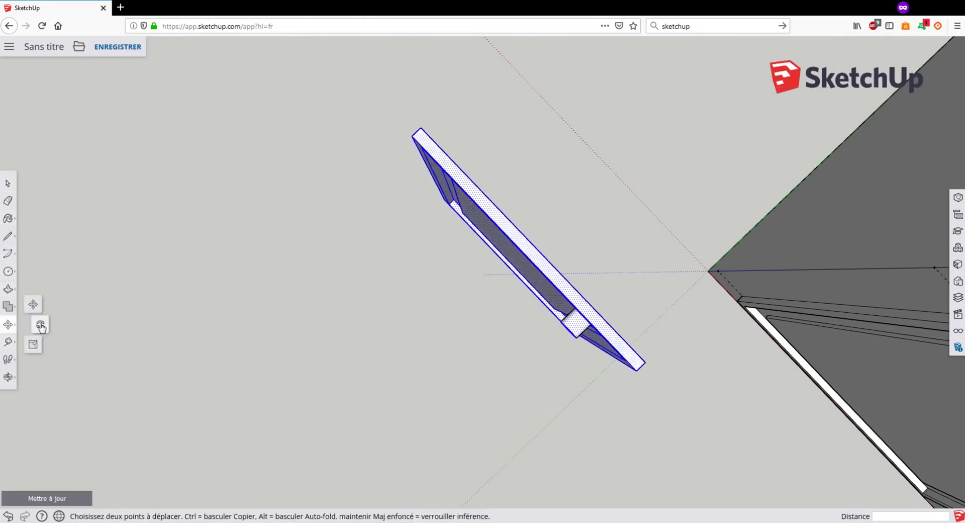
pyautogui.click(23, 323)
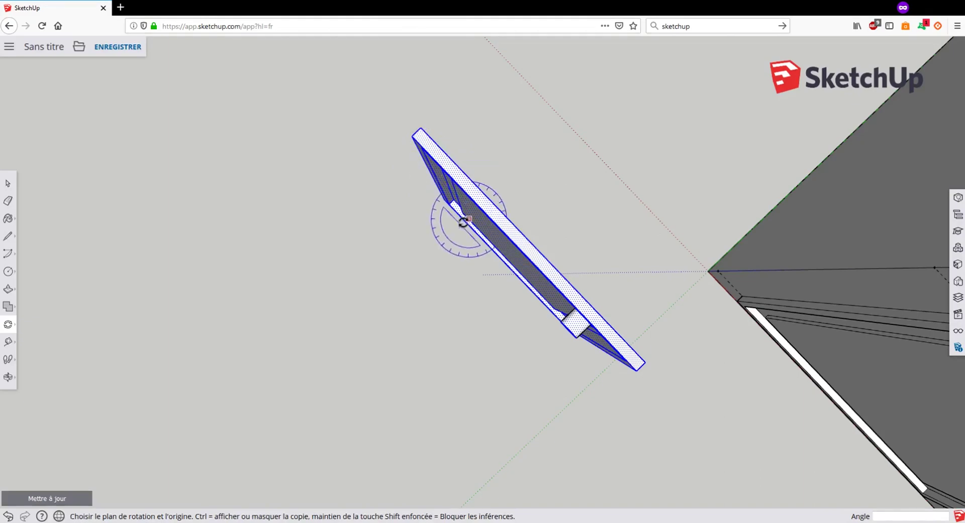
pyautogui.moveTo(459, 218); pyautogui.dragTo(610, 219, button='middle')
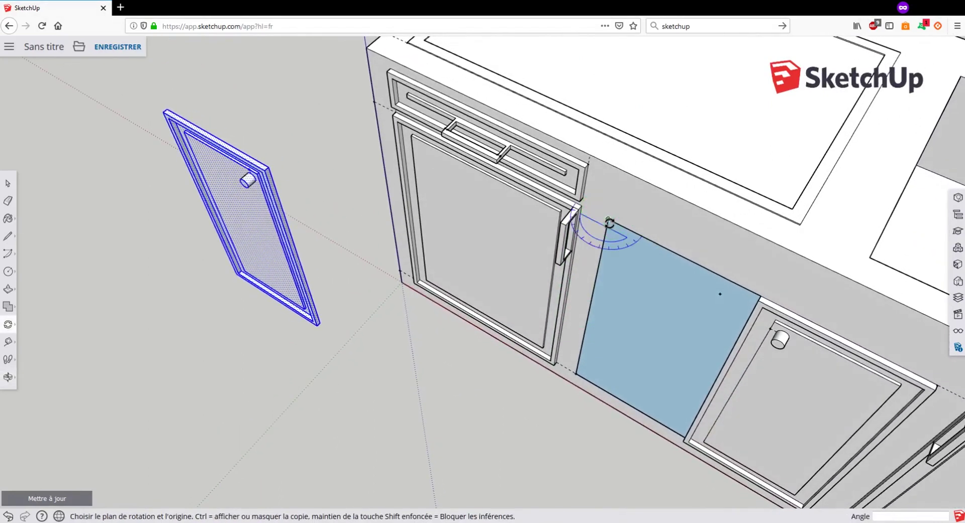
pyautogui.moveTo(248, 134); pyautogui.dragTo(412, 265, button='middle')
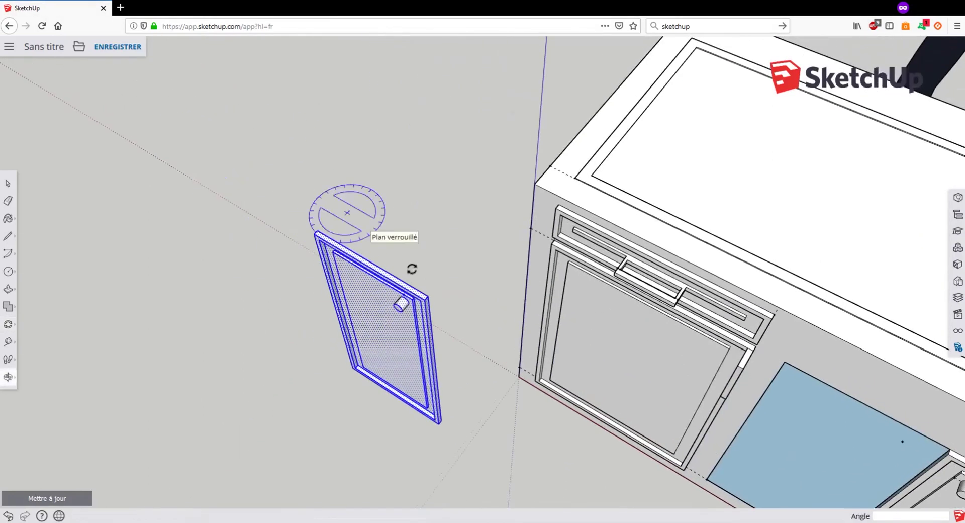
pyautogui.scroll(3, 317, 233)
pyautogui.scroll(2, 318, 233)
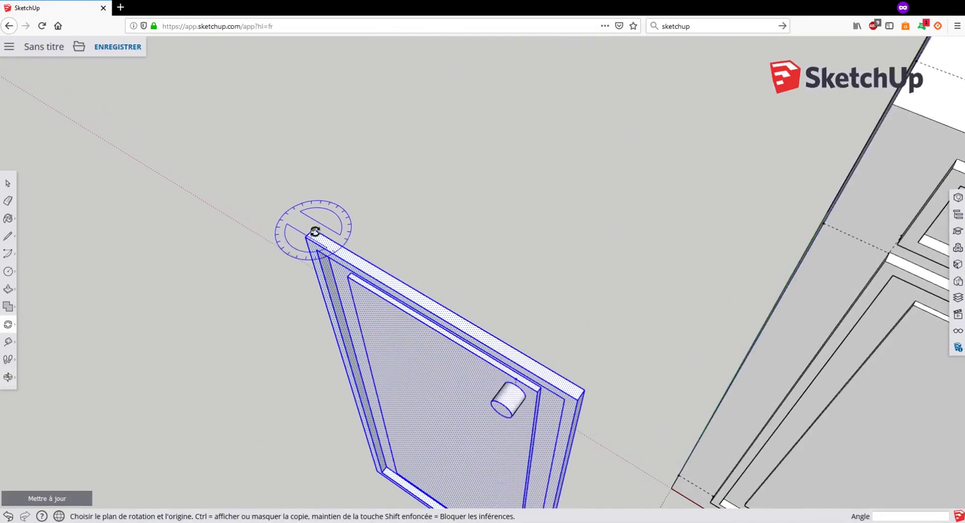
pyautogui.click(313, 229)
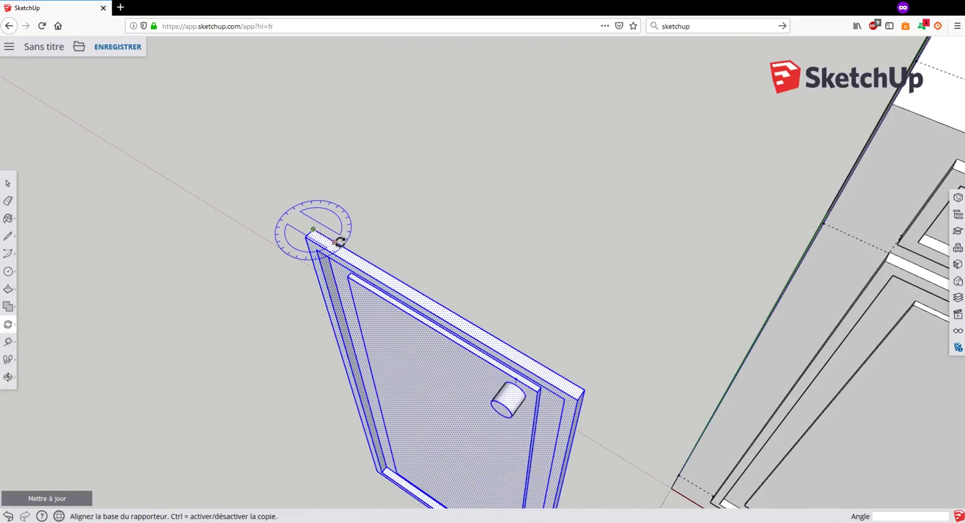
pyautogui.click(584, 390)
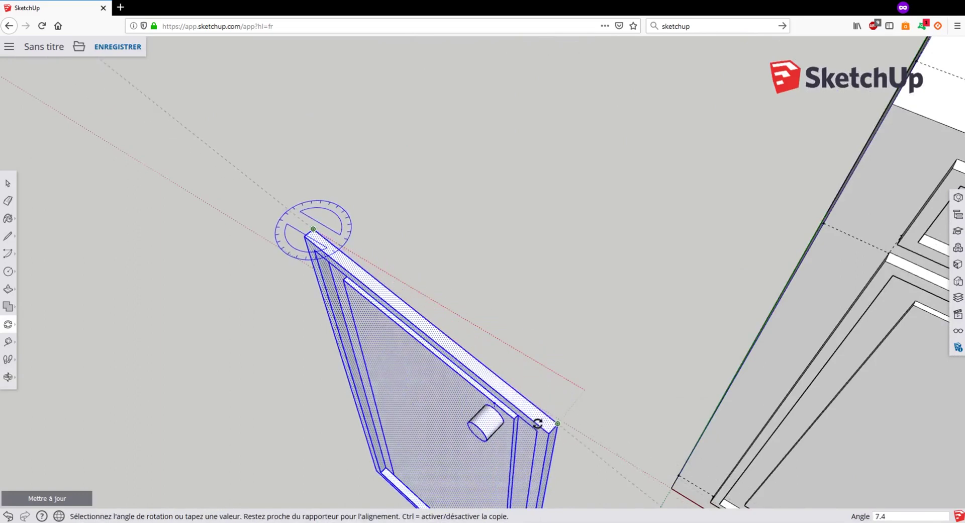
pyautogui.click(322, 500)
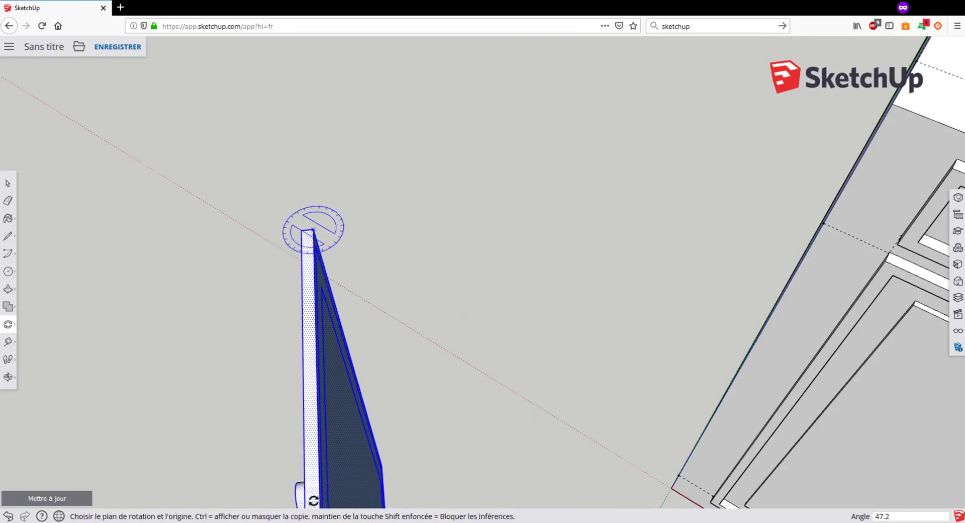
# Step: Move the rotated door copy by its hinge-side top back corner to the matching upper corner of the cabinet opening
pyautogui.scroll(-3, 402, 399)
pyautogui.scroll(1, 430, 406)
pyautogui.keyDown('shift'); pyautogui.moveTo(430, 405); pyautogui.dragTo(312, 181, button='middle'); pyautogui.keyUp('shift')
pyautogui.click(12, 322)
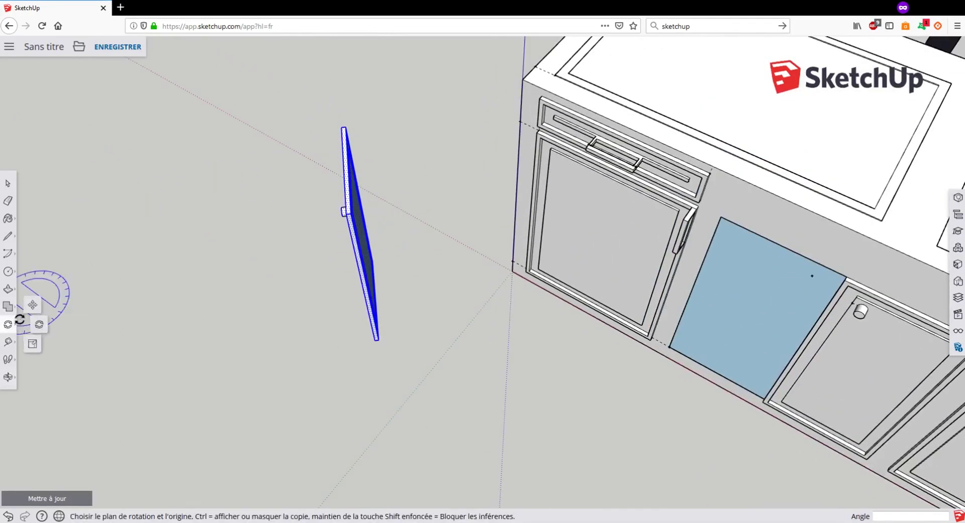
pyautogui.click(33, 304)
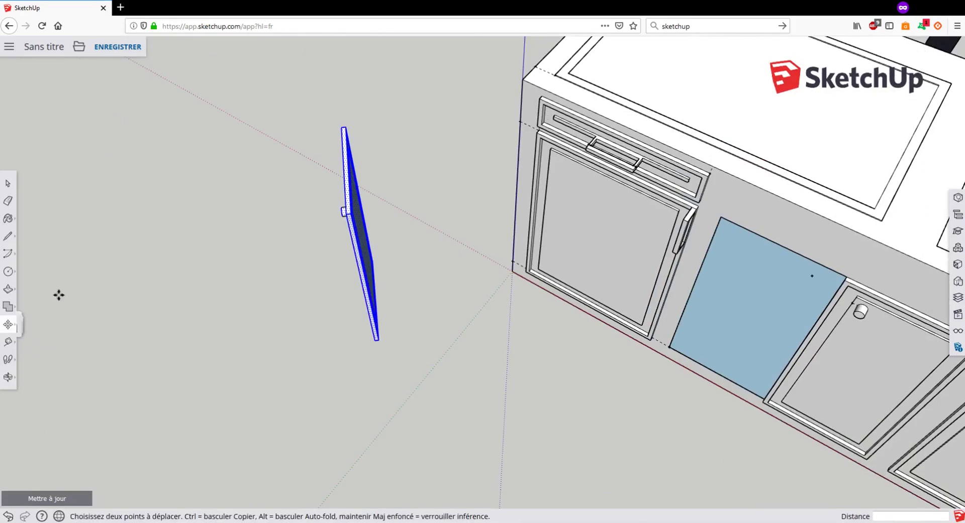
pyautogui.click(347, 127)
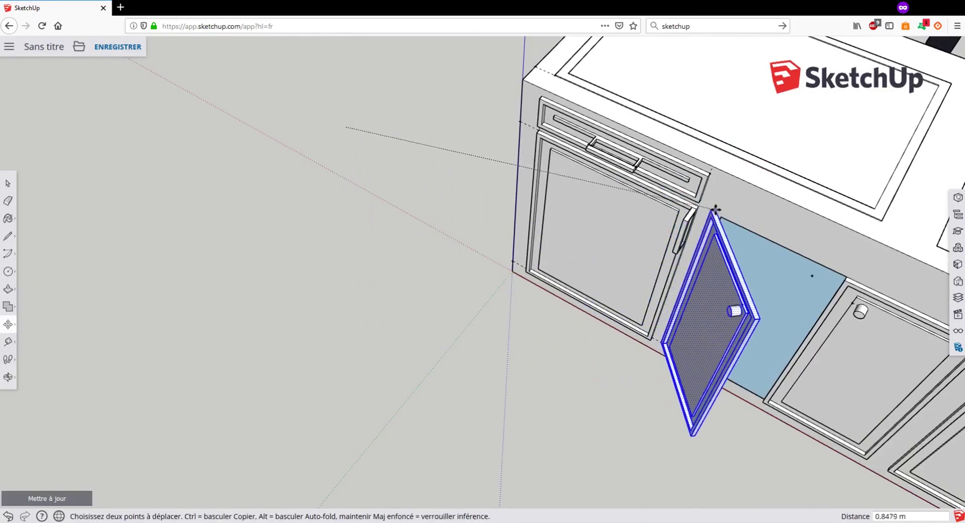
pyautogui.click(716, 210)
# Step: Draw a line from the hinge-side upper corner of the door opening straight back along the green axis to the cabinet's back face
pyautogui.moveTo(716, 211); pyautogui.dragTo(637, 161, button='middle')
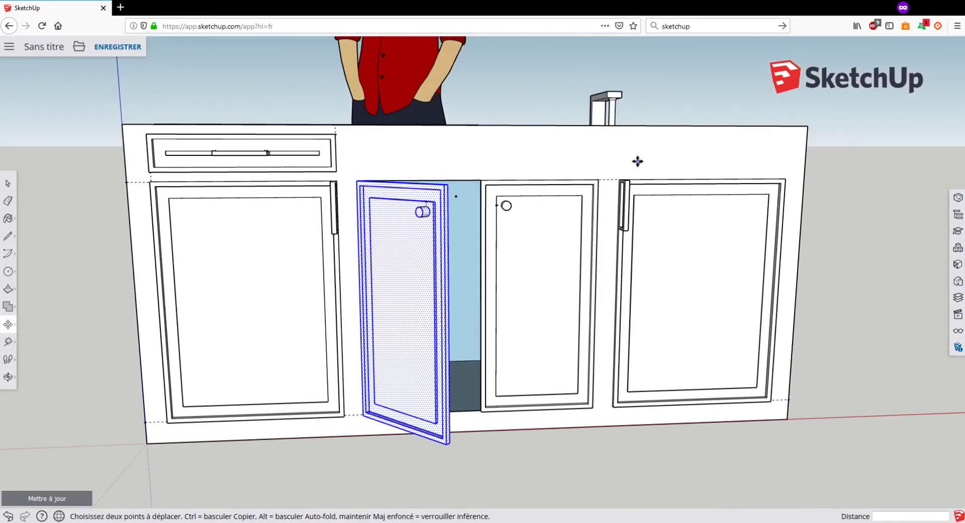
pyautogui.moveTo(531, 243); pyautogui.dragTo(445, 220, button='middle')
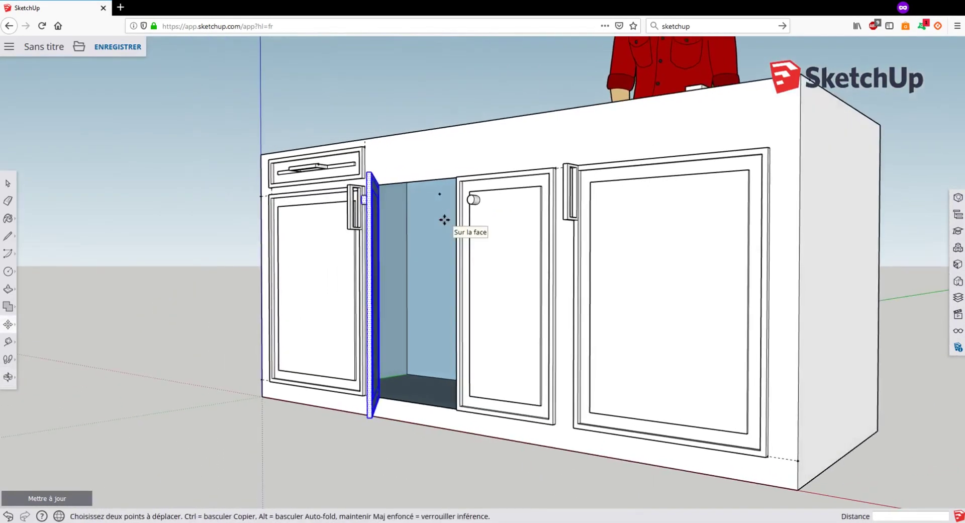
pyautogui.moveTo(484, 287); pyautogui.dragTo(478, 371, button='middle')
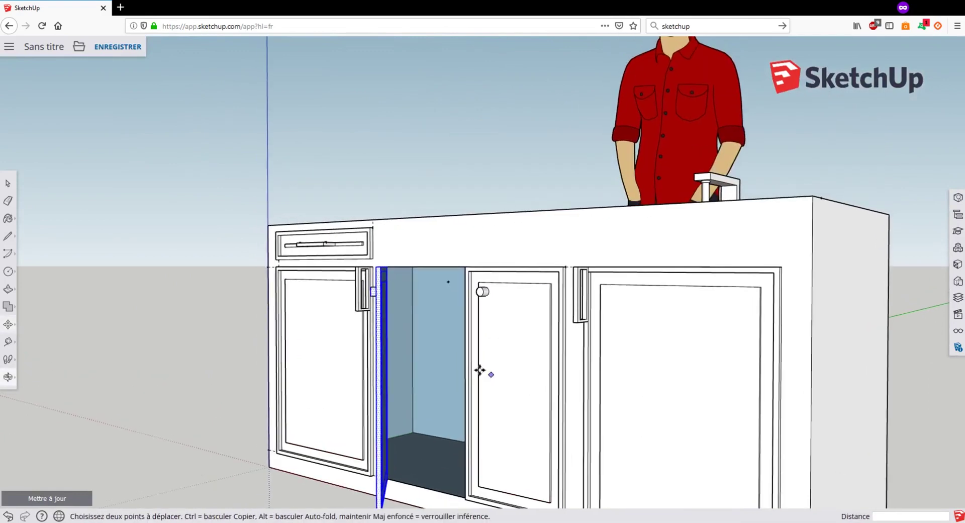
pyautogui.scroll(3, 629, 330)
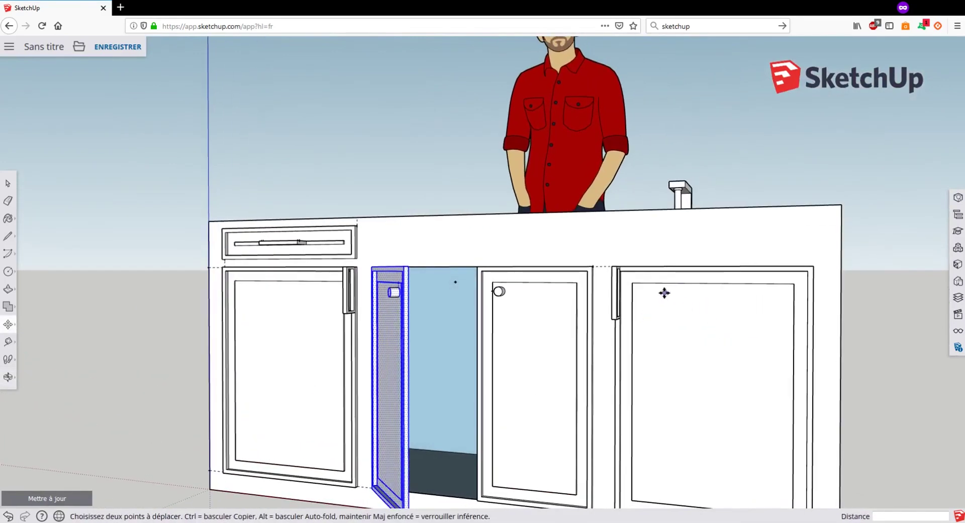
pyautogui.moveTo(461, 301); pyautogui.dragTo(394, 281, button='middle')
pyautogui.scroll(5, 404, 281)
pyautogui.scroll(3, 404, 282)
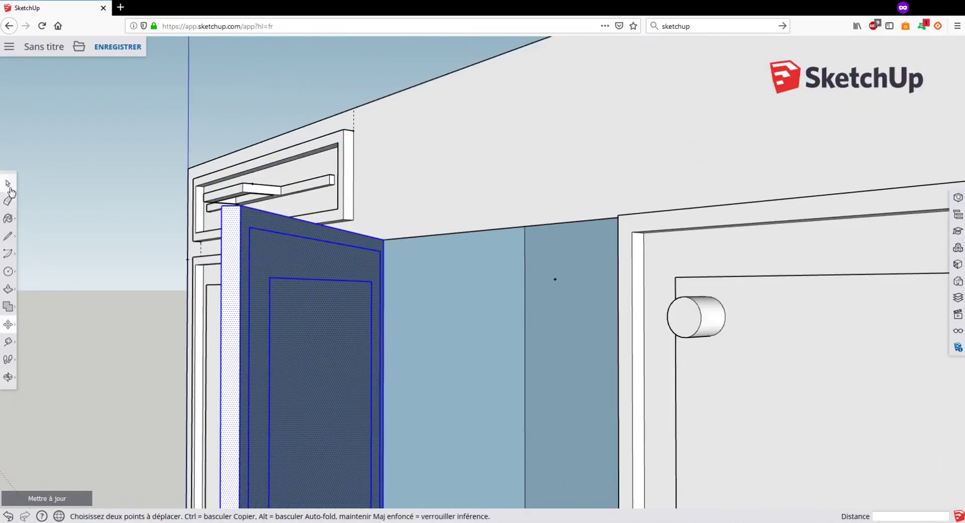
pyautogui.click(10, 239)
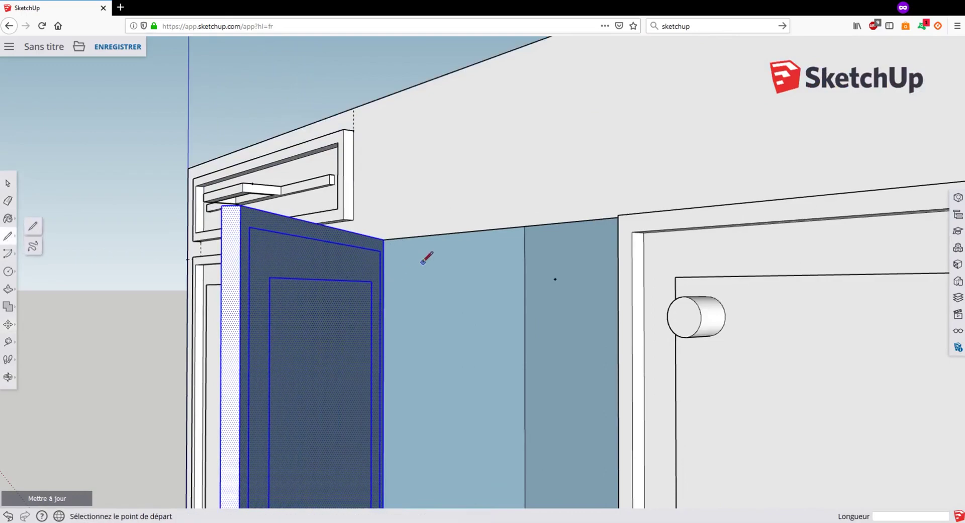
pyautogui.click(383, 240)
pyautogui.moveTo(490, 249); pyautogui.dragTo(390, 256, button='middle')
pyautogui.moveTo(331, 263)
pyautogui.mouseDown(button='middle')
pyautogui.moveTo(448, 259)
pyautogui.moveTo(347, 266)
pyautogui.moveTo(417, 264)
pyautogui.mouseUp(button='middle')
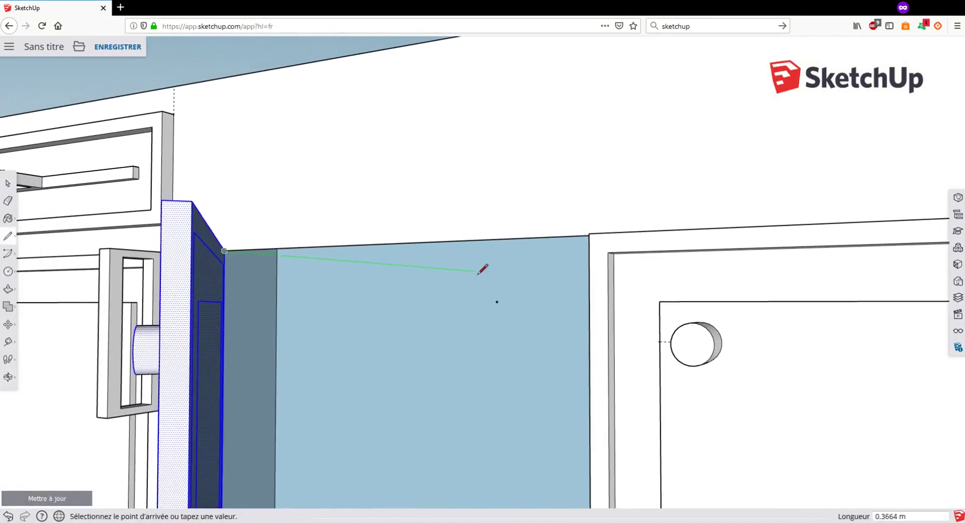
pyautogui.click(552, 277)
pyautogui.moveTo(506, 342)
pyautogui.mouseDown(button='middle')
pyautogui.moveTo(523, 339)
pyautogui.moveTo(431, 224)
pyautogui.mouseUp(button='middle')
pyautogui.moveTo(323, 295); pyautogui.dragTo(314, 453, button='middle')
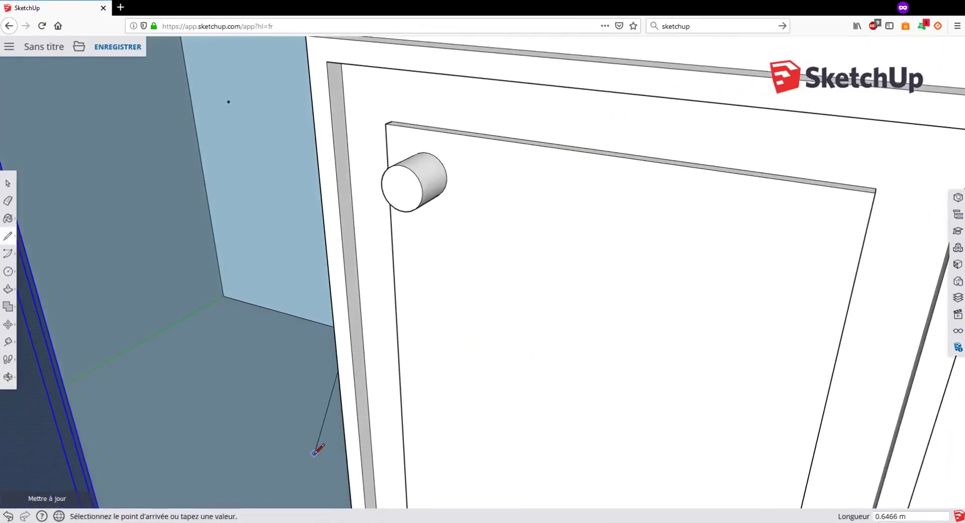
pyautogui.press('Escape')
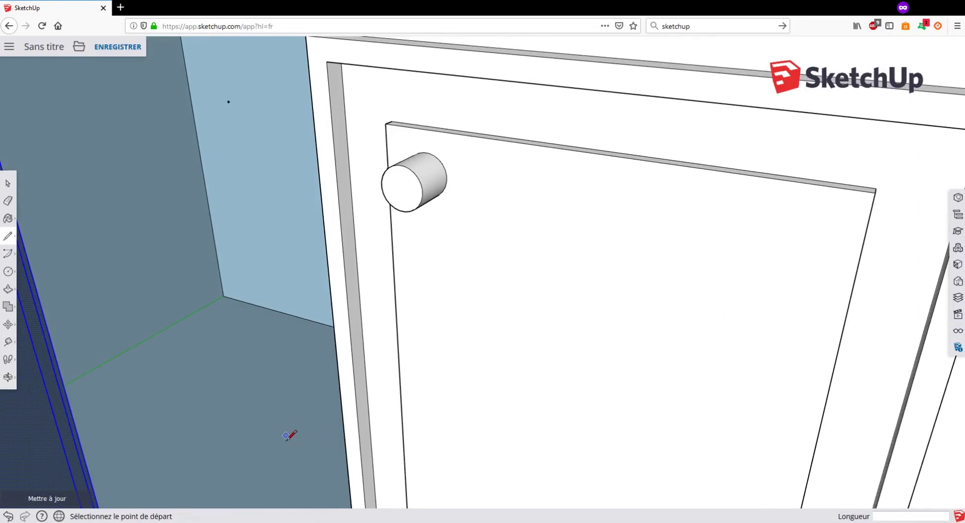
# Step: Draw the matching bottom line back from the opening's hinge-side lower corner and join its end up to the top line, closing the interior side panel
pyautogui.moveTo(287, 441); pyautogui.dragTo(303, 339, button='middle')
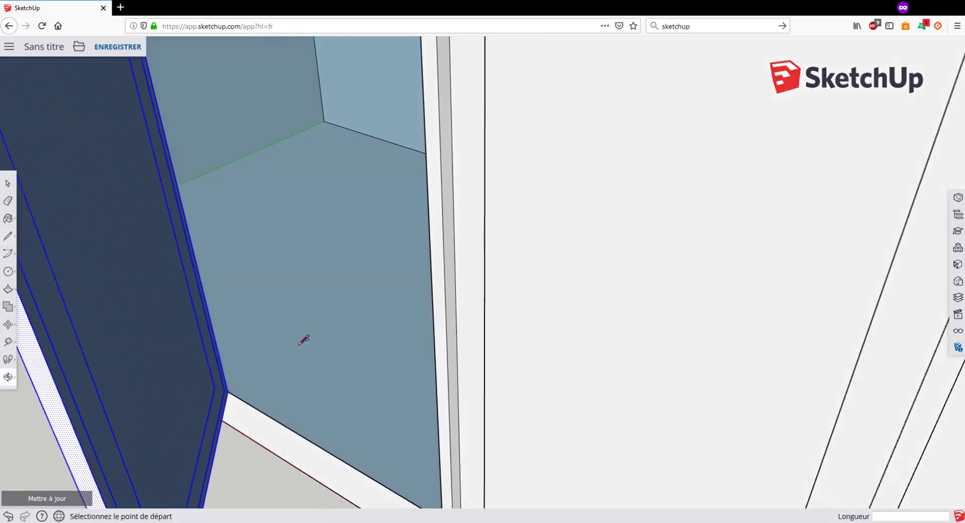
pyautogui.click(229, 391)
pyautogui.moveTo(246, 376); pyautogui.dragTo(361, 343, button='middle')
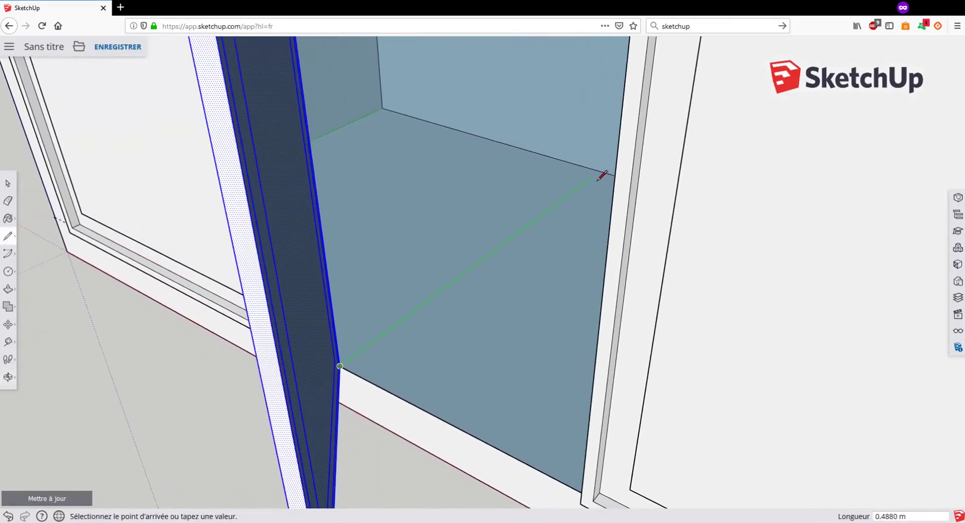
pyautogui.moveTo(474, 174); pyautogui.dragTo(556, 164, button='middle')
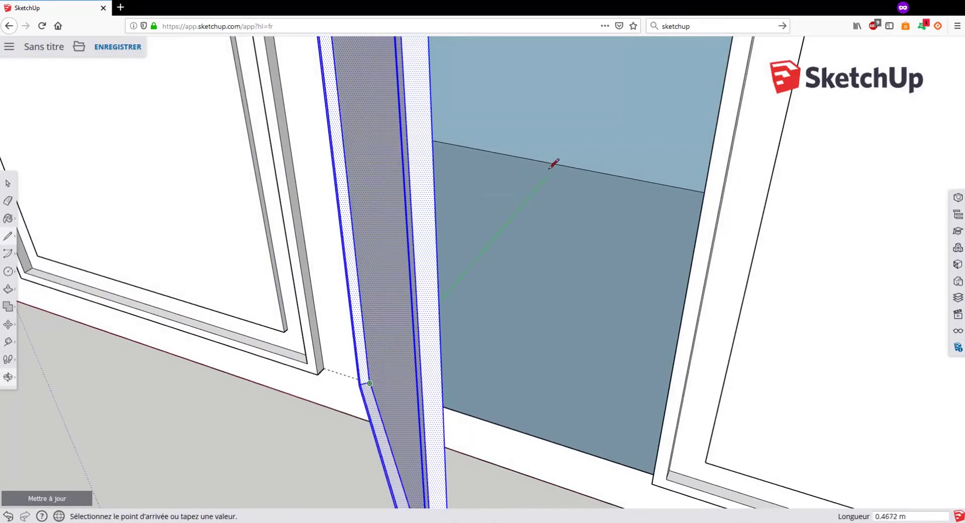
pyautogui.click(580, 136)
pyautogui.moveTo(603, 198); pyautogui.dragTo(556, 302, button='middle')
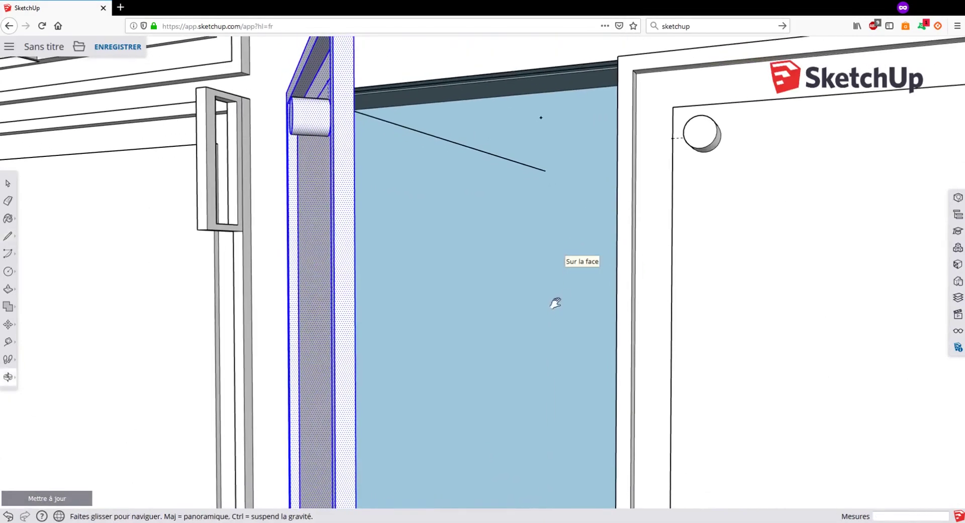
pyautogui.click(544, 171)
pyautogui.scroll(-4, 538, 263)
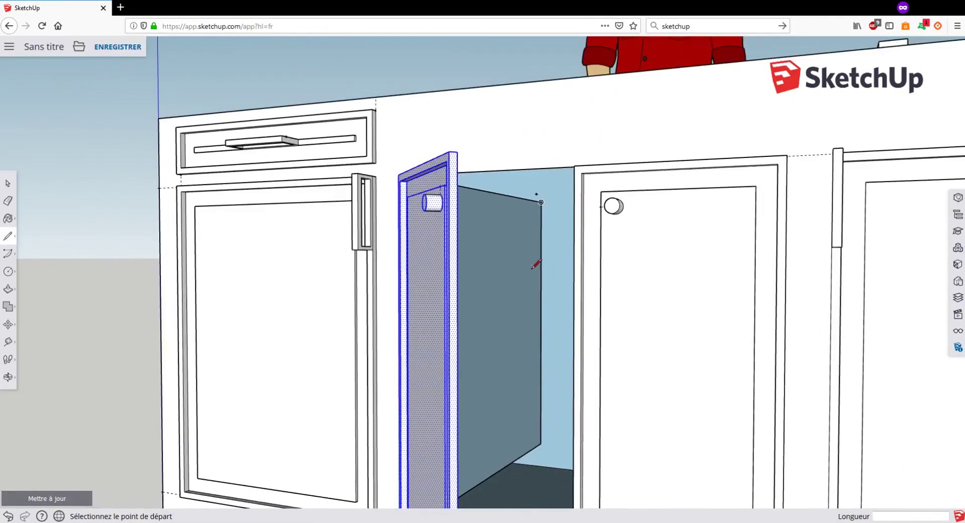
# Step: Draw a horizontal line on the cabinet's inner back face from the side panel's upper back corner toward the opposite side of the opening
pyautogui.moveTo(489, 244)
pyautogui.mouseDown(button='middle')
pyautogui.moveTo(586, 234)
pyautogui.moveTo(518, 221)
pyautogui.moveTo(509, 209)
pyautogui.moveTo(539, 205)
pyautogui.moveTo(510, 214)
pyautogui.mouseUp(button='middle')
pyautogui.scroll(6, 510, 209)
pyautogui.click(500, 203)
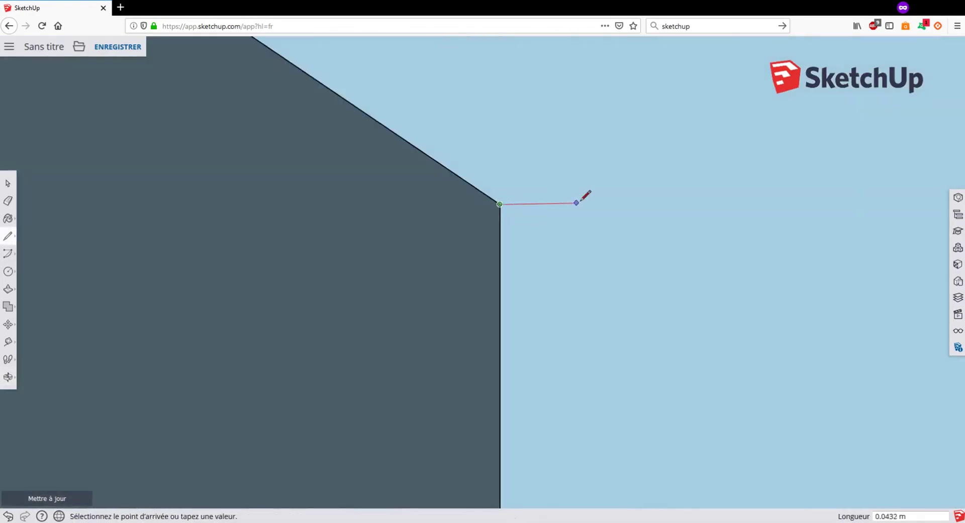
pyautogui.moveTo(883, 196); pyautogui.dragTo(516, 217, button='middle')
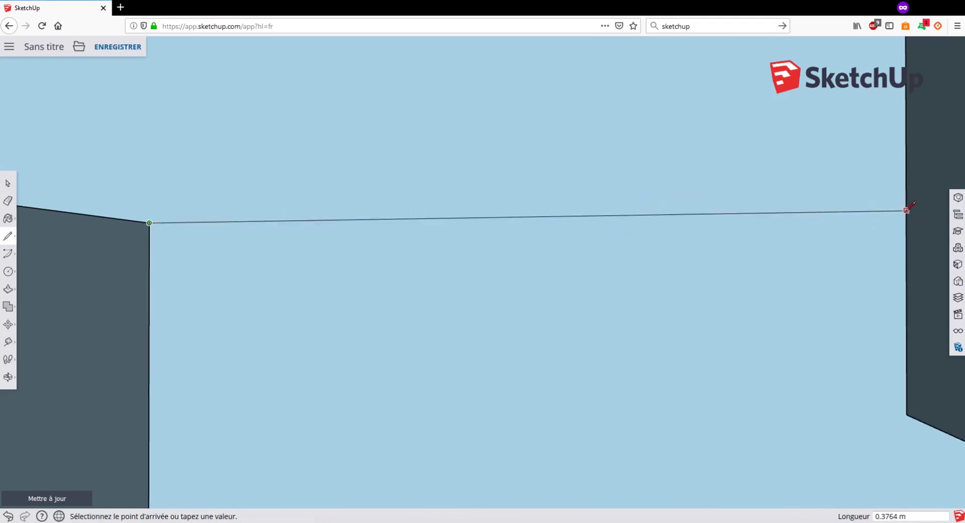
pyautogui.scroll(2, 906, 210)
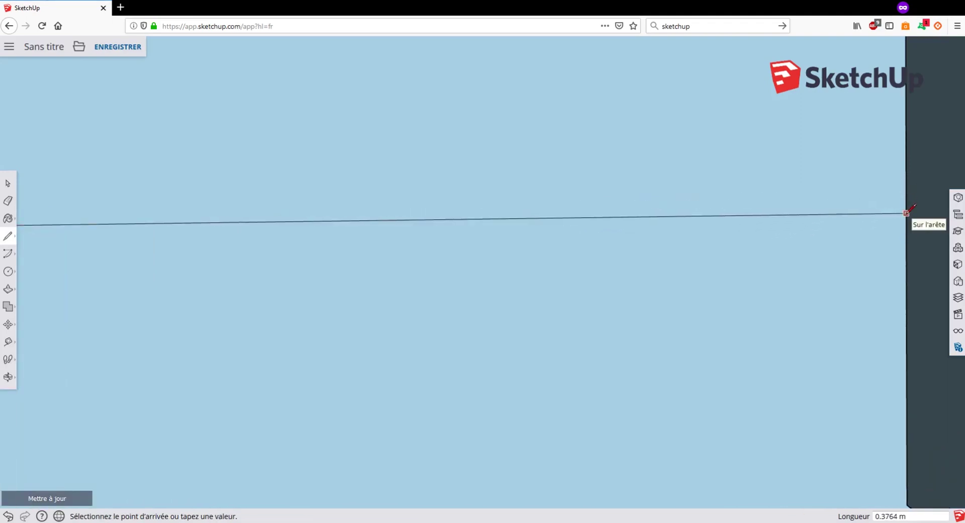
pyautogui.click(896, 210)
# Step: Try to extend the horizontal line on the back face past its free end to the far side of the opening
pyautogui.scroll(-2, 848, 234)
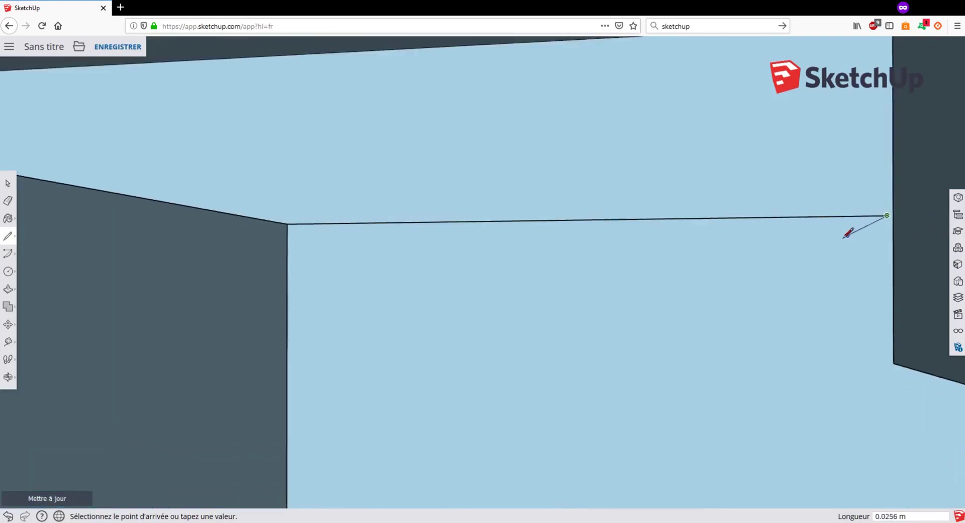
pyautogui.scroll(-5, 771, 241)
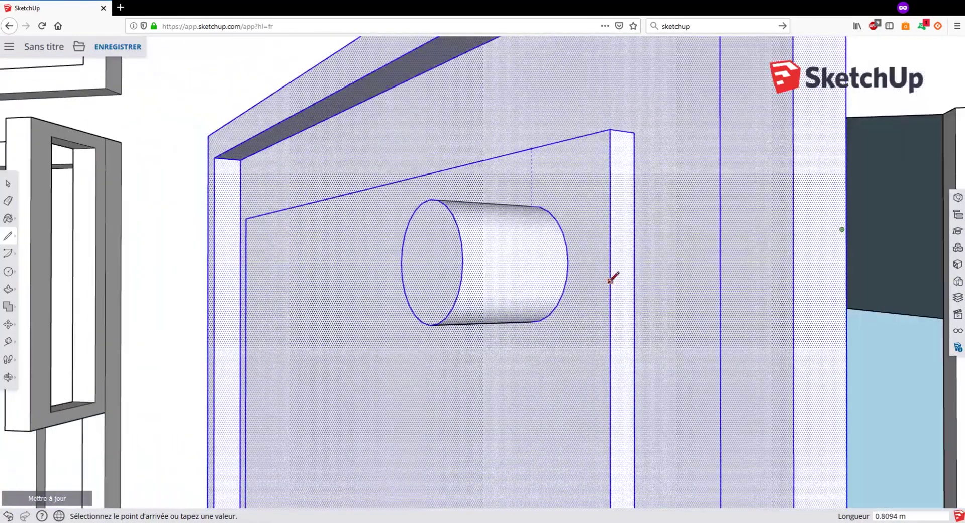
pyautogui.scroll(-2, 612, 278)
pyautogui.moveTo(839, 245); pyautogui.dragTo(559, 201, button='middle')
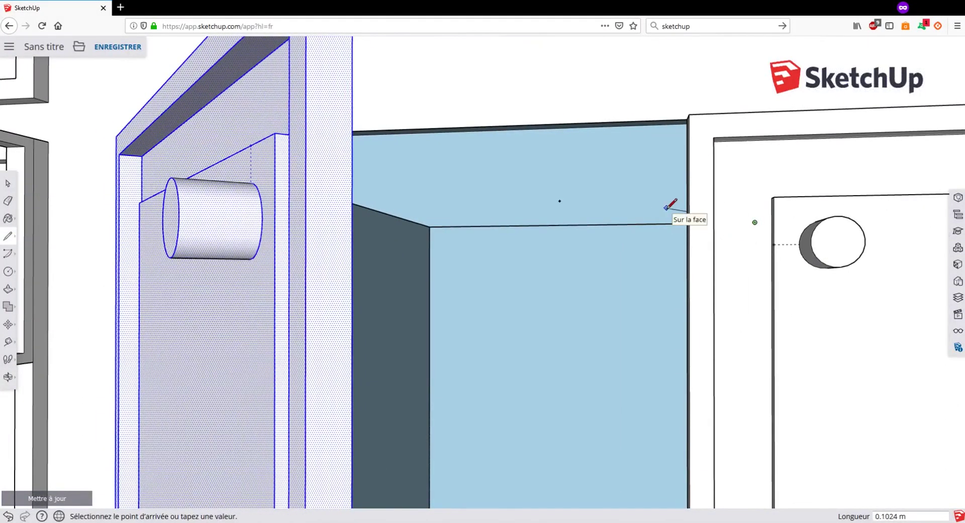
pyautogui.scroll(3, 669, 207)
pyautogui.moveTo(669, 208)
pyautogui.mouseDown(button='middle')
pyautogui.moveTo(863, 223)
pyautogui.moveTo(749, 228)
pyautogui.moveTo(388, 280)
pyautogui.moveTo(657, 237)
pyautogui.moveTo(483, 258)
pyautogui.moveTo(446, 243)
pyautogui.moveTo(653, 222)
pyautogui.moveTo(390, 229)
pyautogui.mouseUp(button='middle')
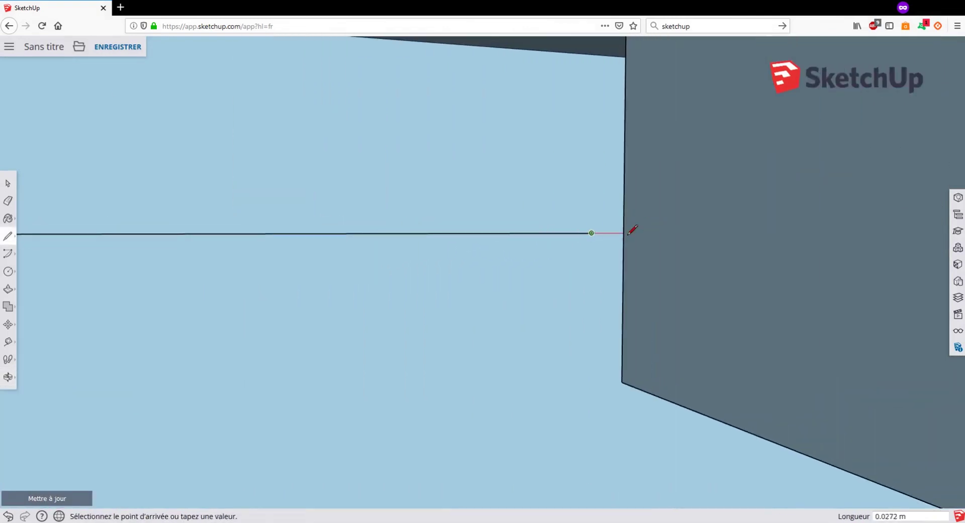
pyautogui.moveTo(632, 229)
pyautogui.mouseDown(button='middle')
pyautogui.moveTo(565, 237)
pyautogui.moveTo(638, 244)
pyautogui.moveTo(603, 250)
pyautogui.moveTo(657, 248)
pyautogui.moveTo(649, 241)
pyautogui.mouseUp(button='middle')
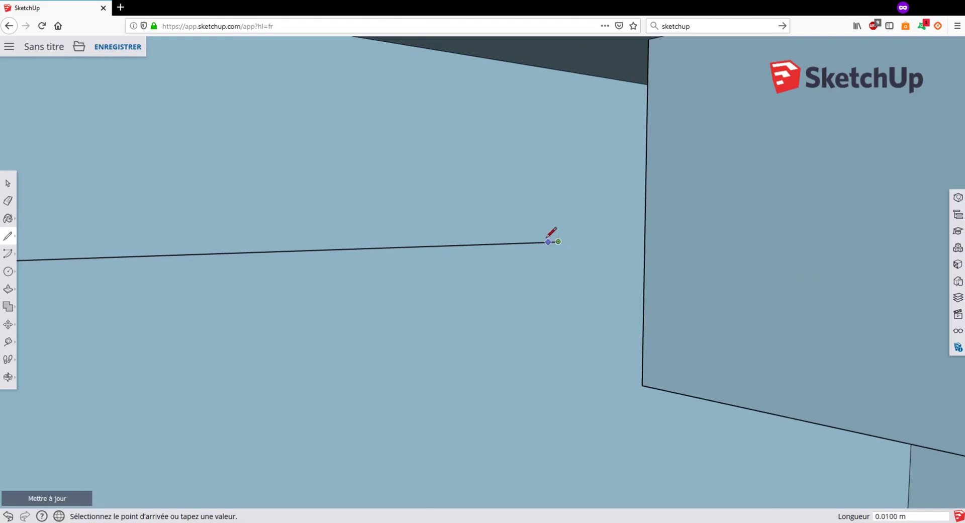
pyautogui.click(548, 241)
pyautogui.scroll(5, 576, 280)
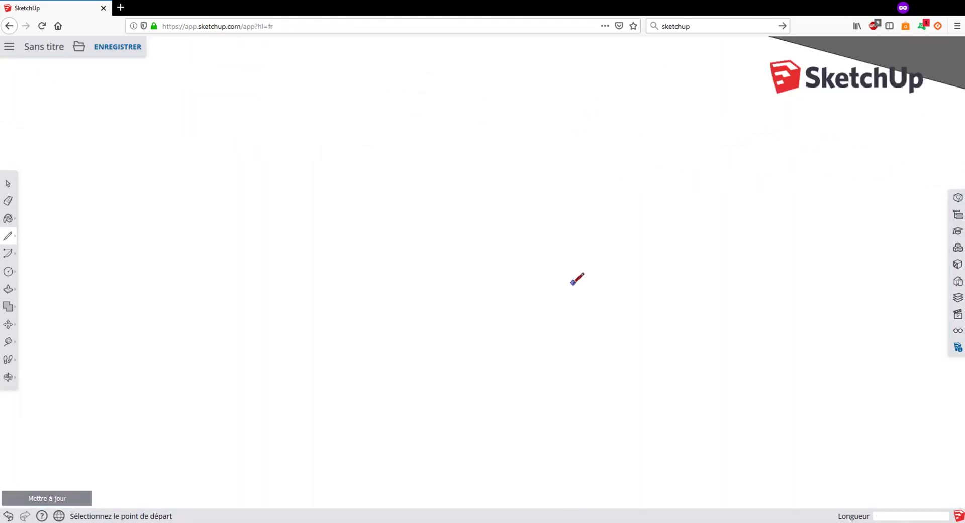
pyautogui.scroll(2, 573, 292)
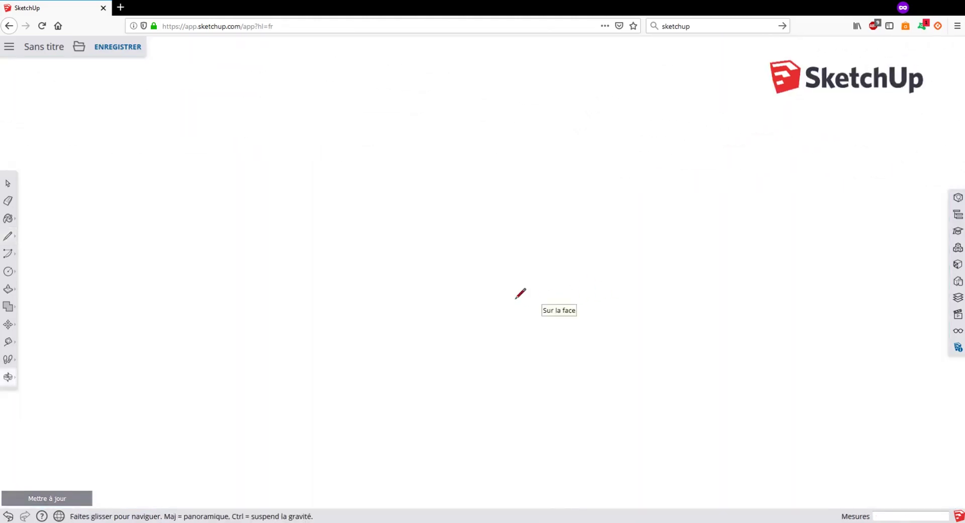
# Step: Reframe the whole model, then use the Walk tool to inspect the cabinet interior around the open door and the right middle door
pyautogui.click(8, 377)
pyautogui.click(39, 422)
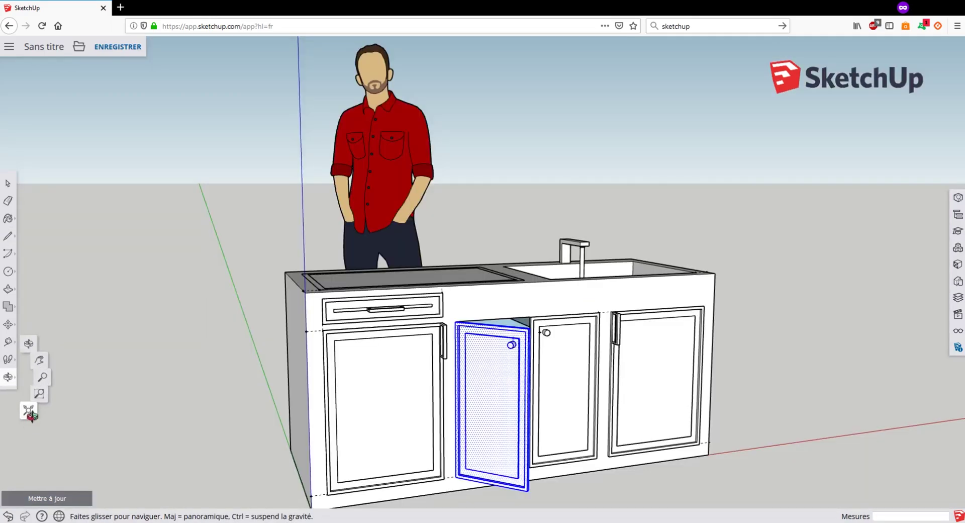
pyautogui.moveTo(587, 350); pyautogui.dragTo(487, 340)
pyautogui.scroll(5, 486, 338)
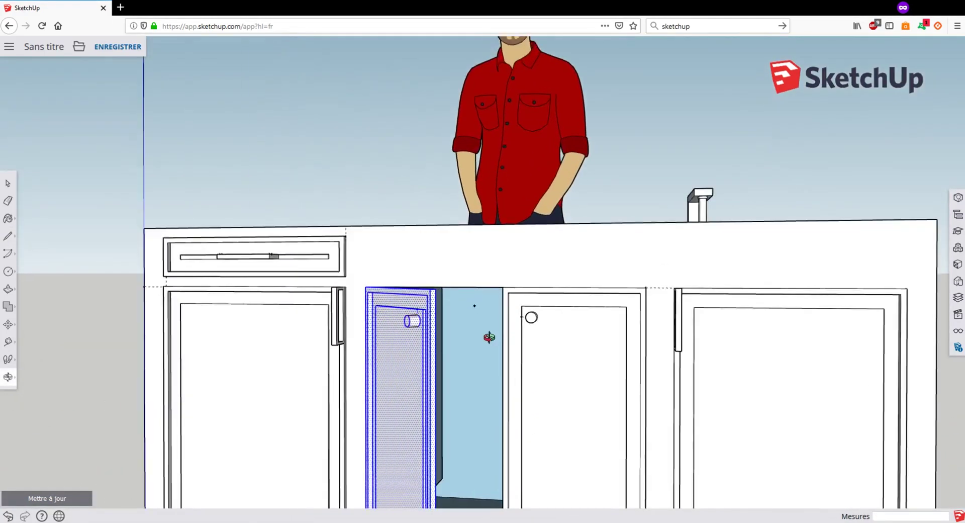
pyautogui.moveTo(448, 292); pyautogui.dragTo(438, 326)
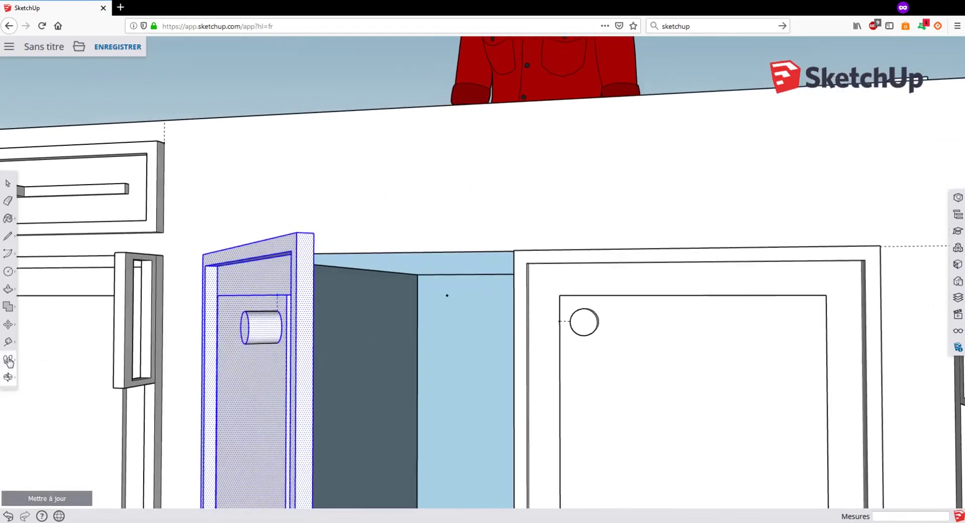
pyautogui.click(9, 361)
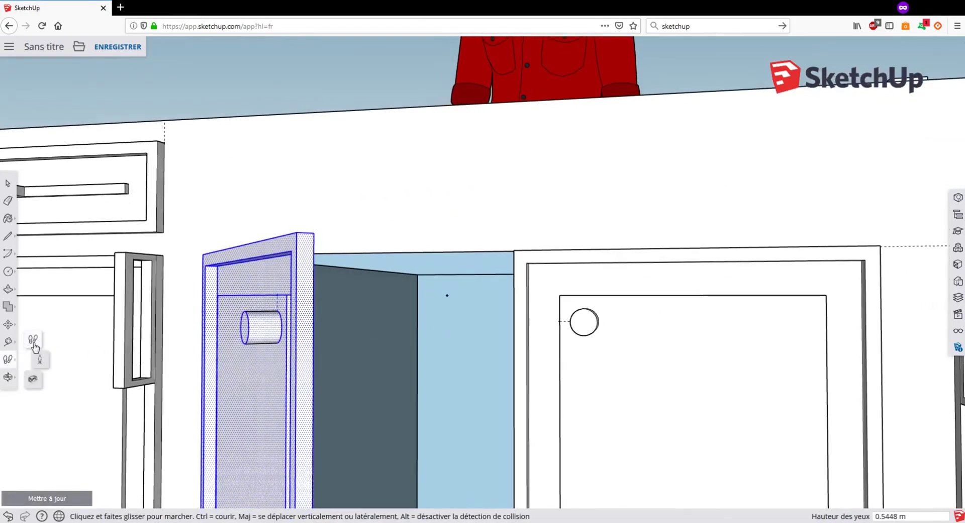
pyautogui.click(33, 343)
pyautogui.moveTo(214, 356); pyautogui.dragTo(330, 325)
pyautogui.moveTo(566, 284); pyautogui.dragTo(399, 293)
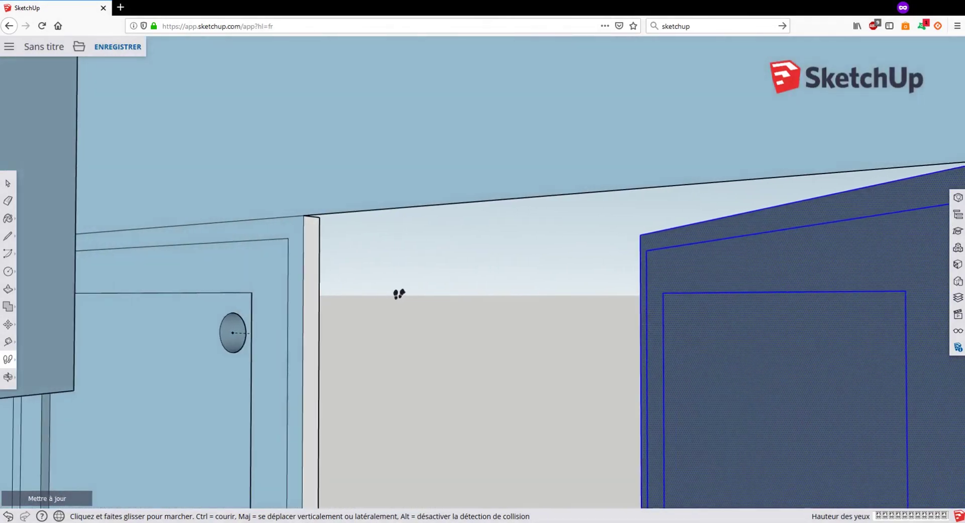
pyautogui.moveTo(302, 219); pyautogui.dragTo(129, 233)
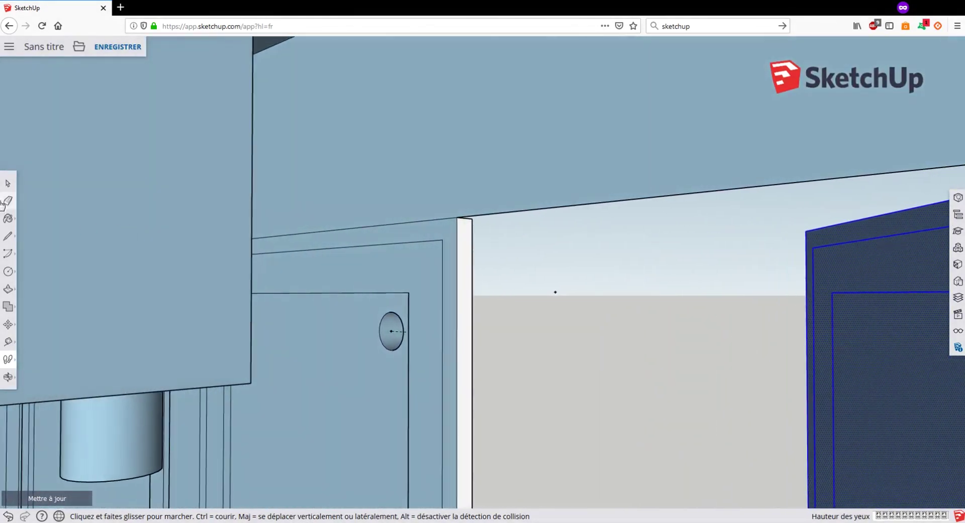
pyautogui.click(8, 236)
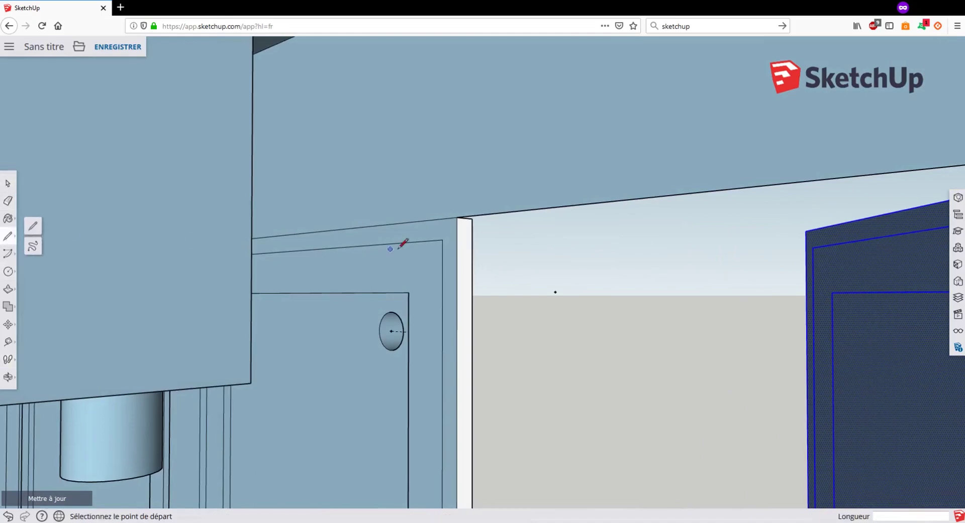
pyautogui.click(457, 216)
pyautogui.press('w')
pyautogui.moveTo(261, 213); pyautogui.dragTo(151, 212)
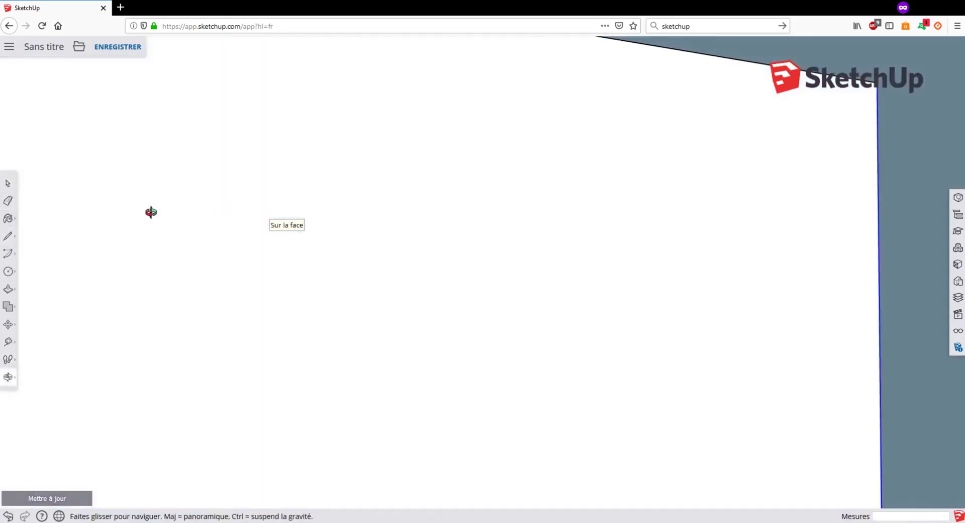
pyautogui.press('Escape')
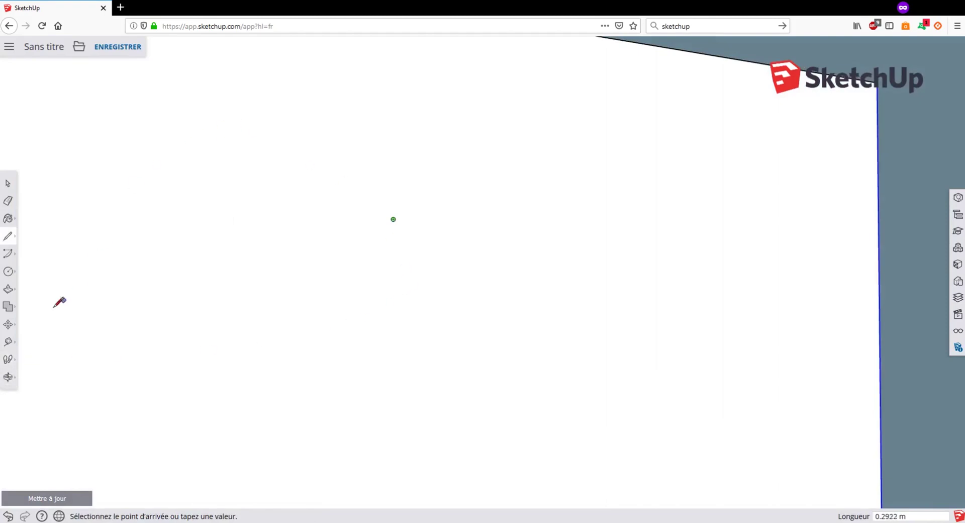
# Step: Reframe the whole model, then walk into the open compartment to examine its interior side panel and back wall
pyautogui.click(8, 377)
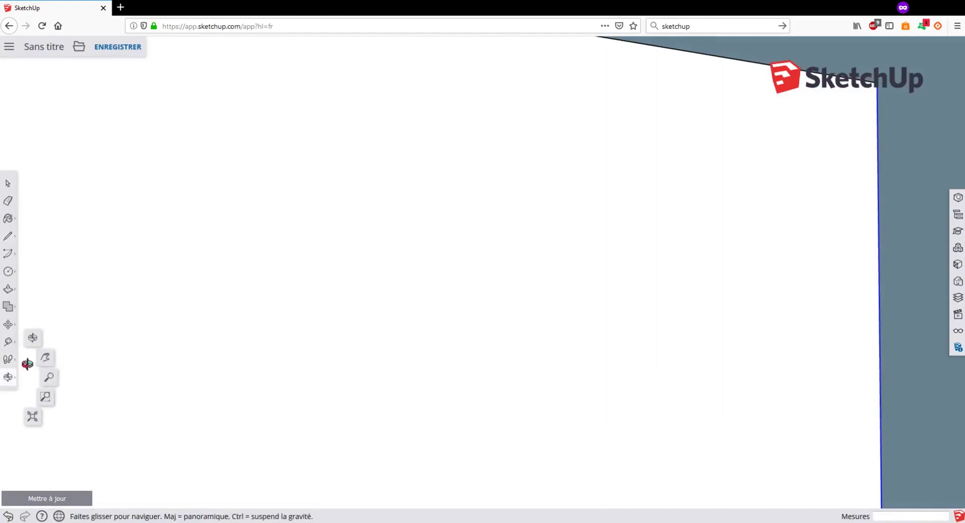
pyautogui.click(33, 417)
pyautogui.moveTo(675, 291); pyautogui.dragTo(677, 366)
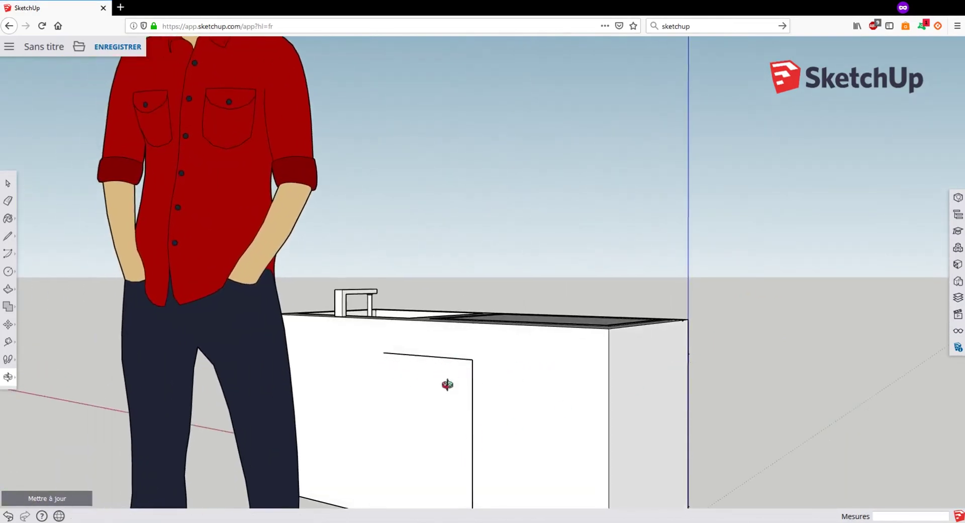
pyautogui.moveTo(447, 384); pyautogui.dragTo(359, 394)
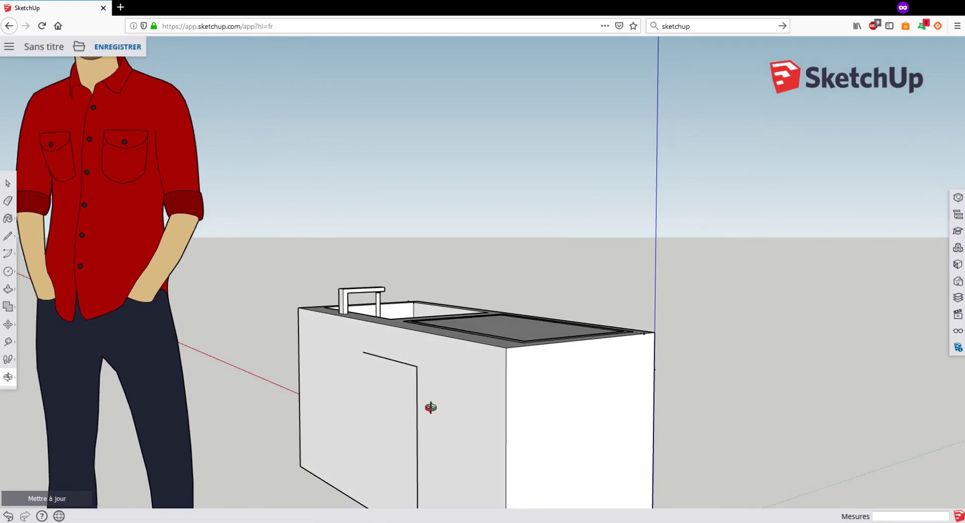
pyautogui.moveTo(565, 397); pyautogui.dragTo(381, 371)
pyautogui.scroll(3, 445, 366)
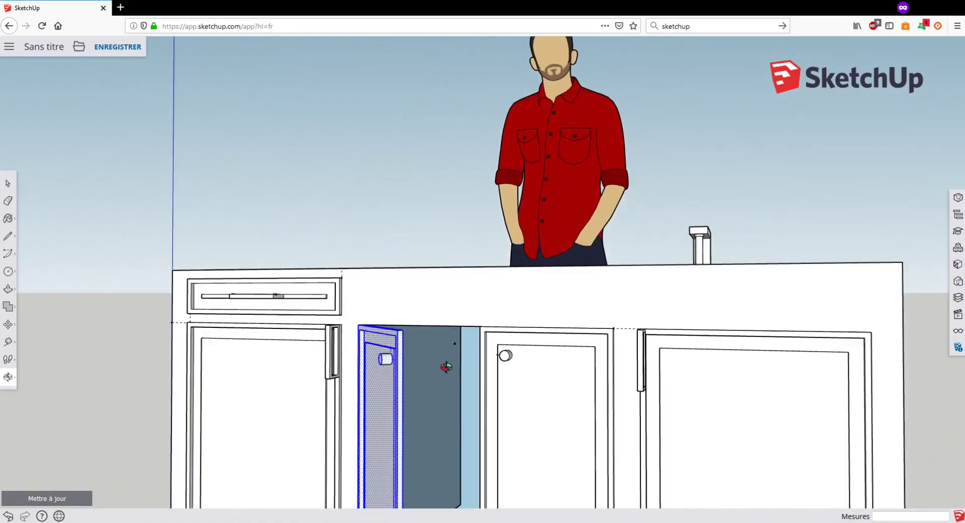
pyautogui.scroll(2, 454, 358)
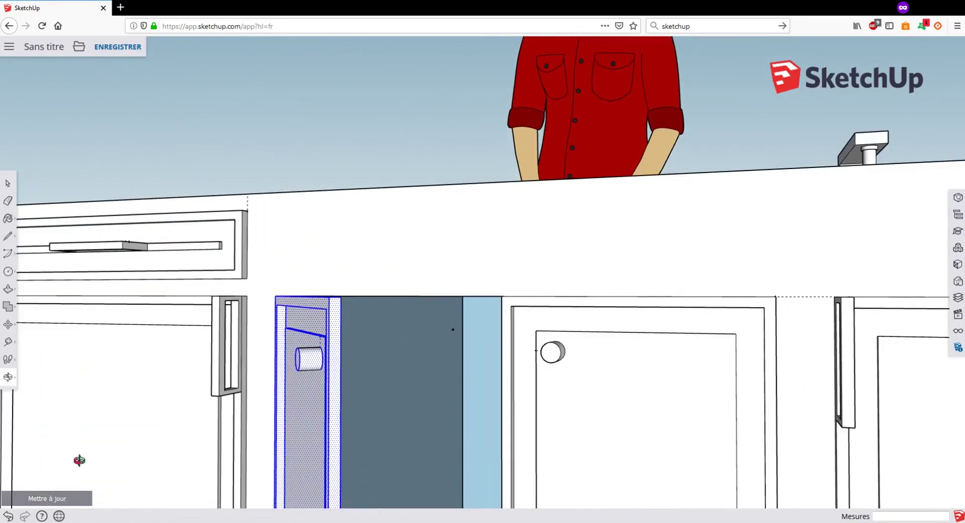
pyautogui.click(9, 360)
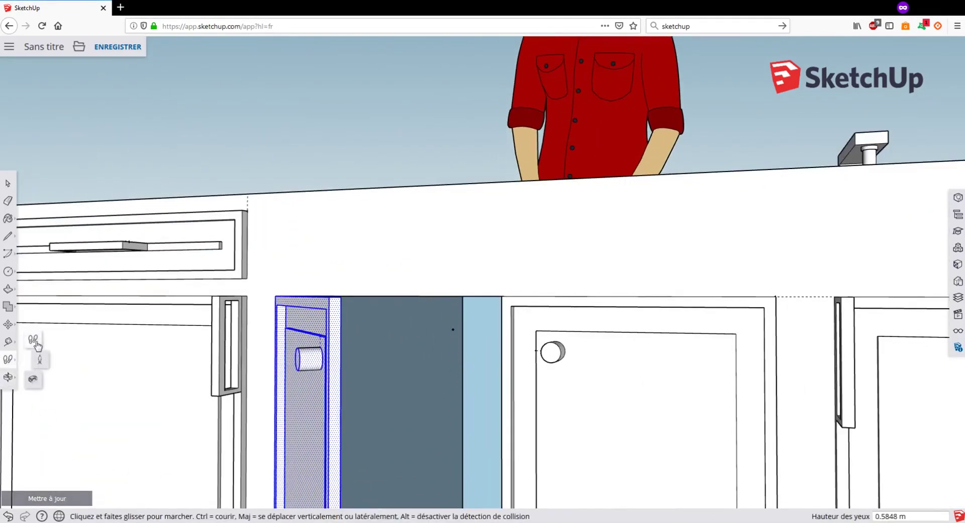
pyautogui.click(36, 344)
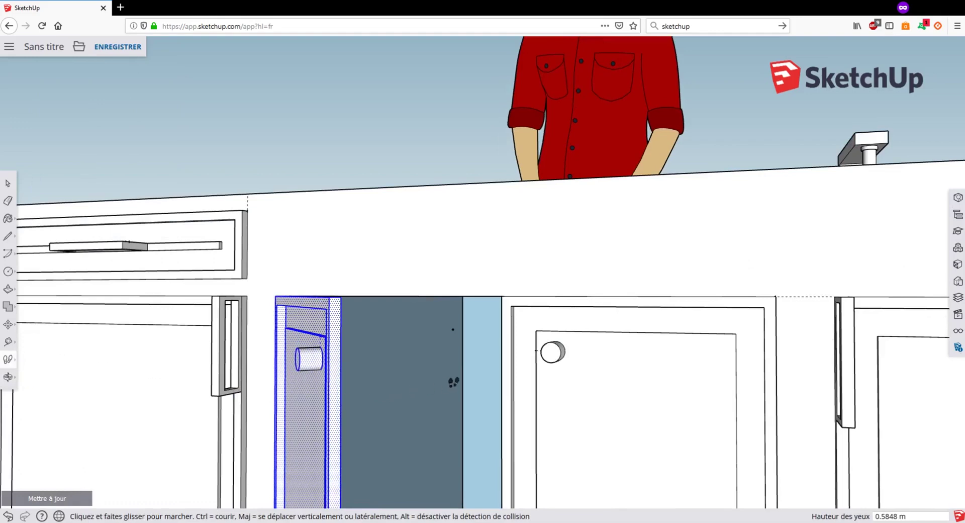
pyautogui.moveTo(453, 382)
pyautogui.mouseDown()
pyautogui.moveTo(444, 379)
pyautogui.moveTo(456, 375)
pyautogui.mouseUp()
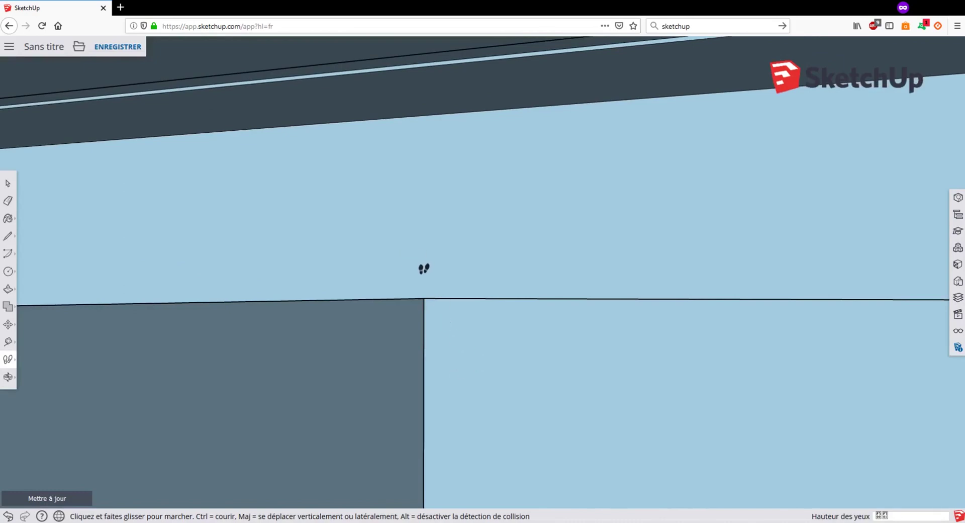
pyautogui.moveTo(399, 272); pyautogui.dragTo(636, 282, button='middle')
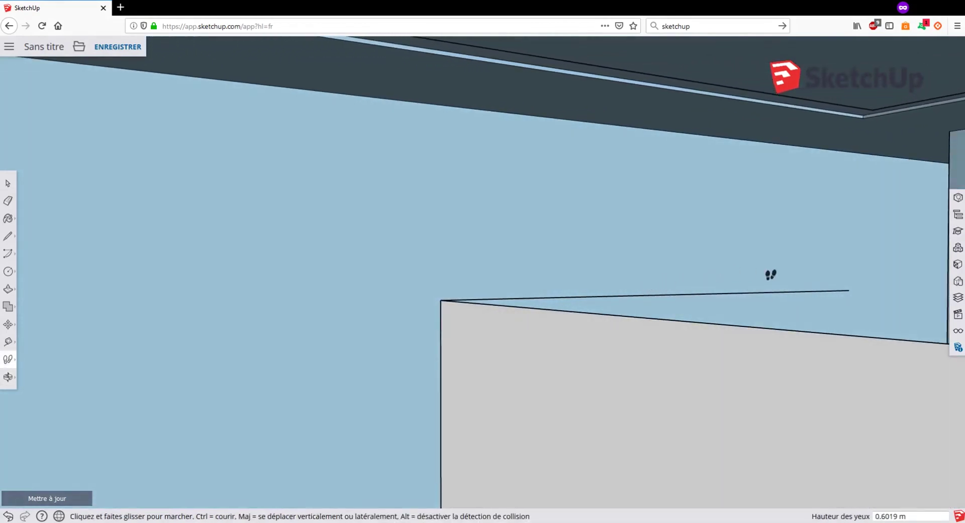
pyautogui.moveTo(767, 273); pyautogui.dragTo(631, 306, button='middle')
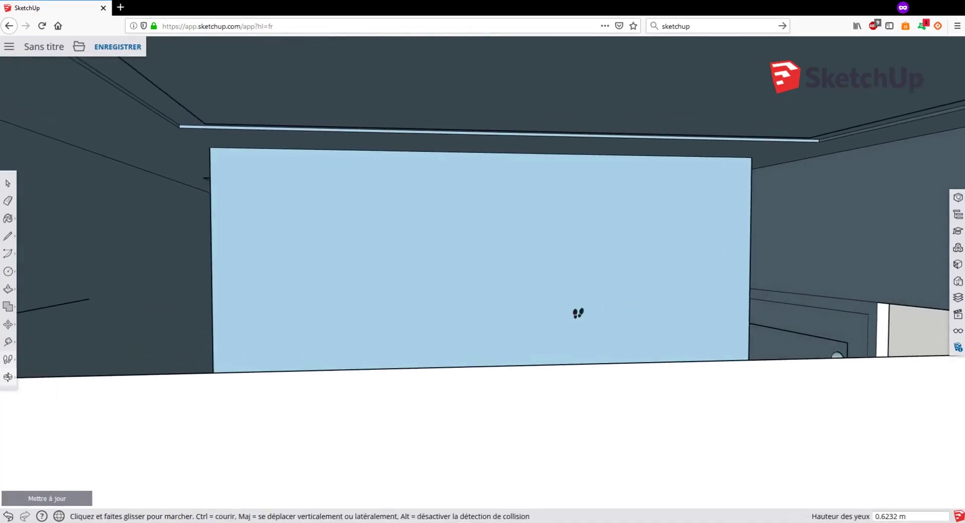
# Step: Draw a 0.6 m line from the opening's latch-side upper corner back to the horizontal line on the back face, closing the compartment's top panel
pyautogui.click(8, 238)
pyautogui.click(560, 280)
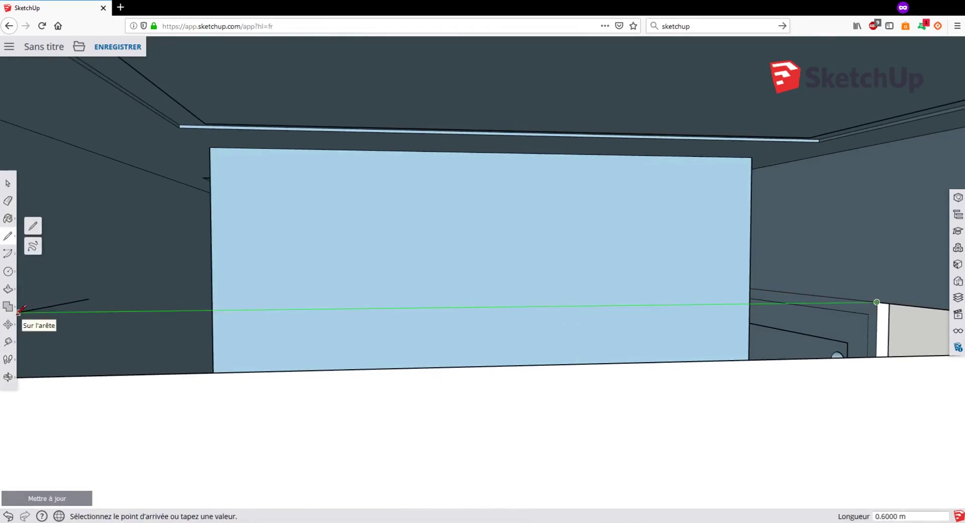
pyautogui.moveTo(19, 311); pyautogui.dragTo(101, 315, button='middle')
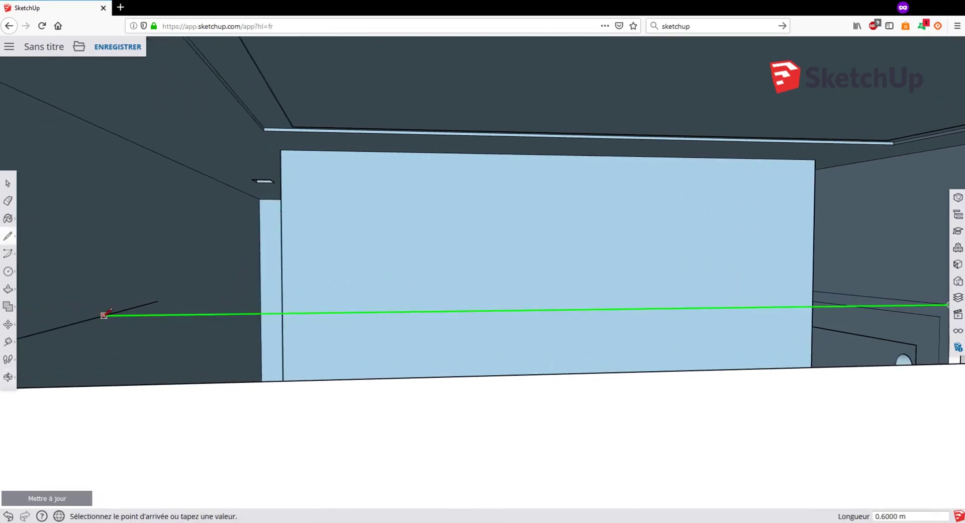
pyautogui.click(104, 315)
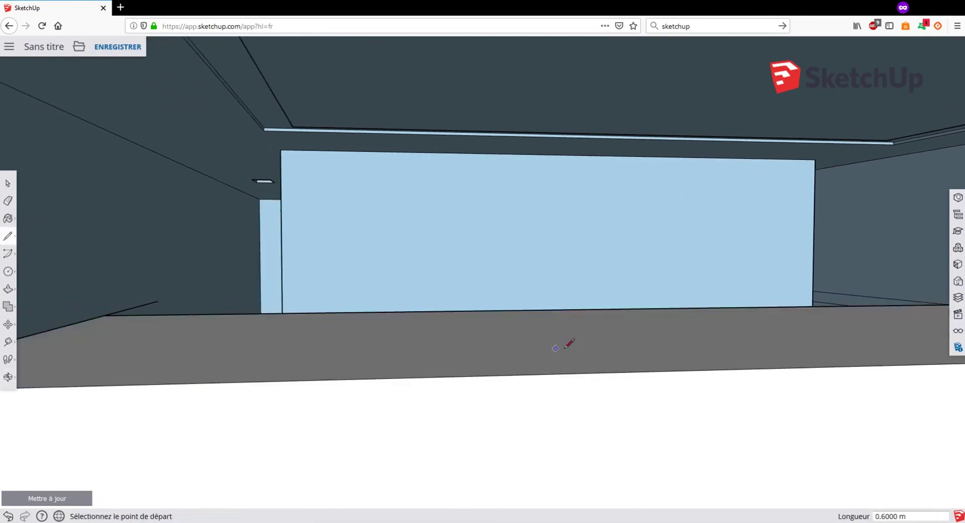
# Step: Draw a line from the opening's latch-side lower corner to the back, then up to the top panel's back corner, closing the second side panel
pyautogui.moveTo(398, 319); pyautogui.dragTo(432, 329, button='middle')
pyautogui.moveTo(352, 318); pyautogui.dragTo(438, 325, button='middle')
pyautogui.scroll(-5, 438, 321)
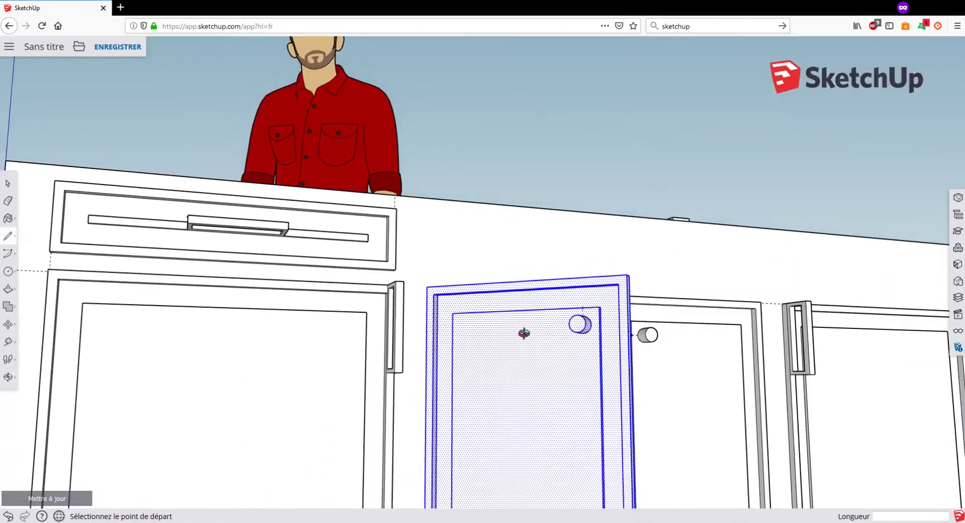
pyautogui.moveTo(523, 334); pyautogui.dragTo(455, 338, button='middle')
pyautogui.scroll(2, 461, 351)
pyautogui.scroll(2, 462, 351)
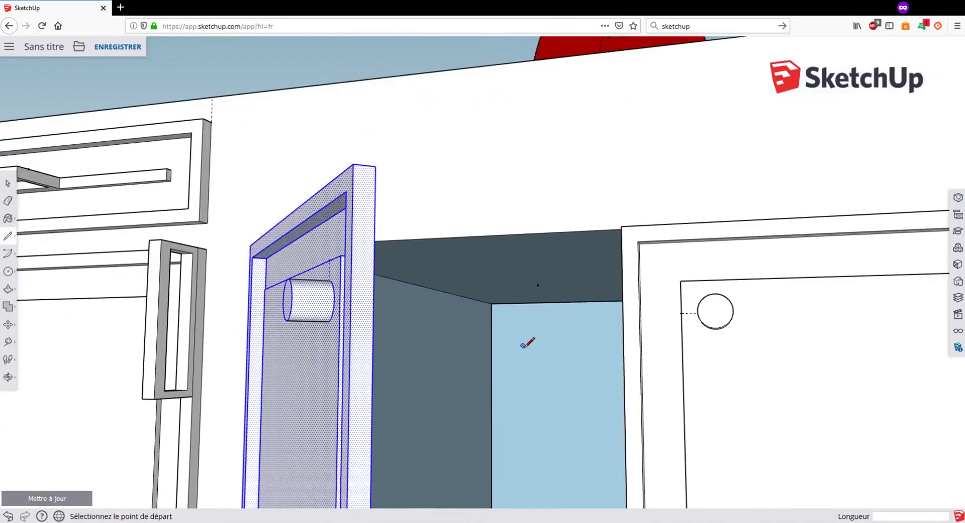
pyautogui.moveTo(523, 338)
pyautogui.mouseDown(button='middle')
pyautogui.moveTo(601, 361)
pyautogui.moveTo(593, 410)
pyautogui.moveTo(561, 306)
pyautogui.moveTo(528, 326)
pyautogui.moveTo(476, 315)
pyautogui.moveTo(524, 244)
pyautogui.moveTo(527, 291)
pyautogui.moveTo(558, 355)
pyautogui.moveTo(562, 467)
pyautogui.moveTo(556, 362)
pyautogui.moveTo(535, 386)
pyautogui.mouseUp(button='middle')
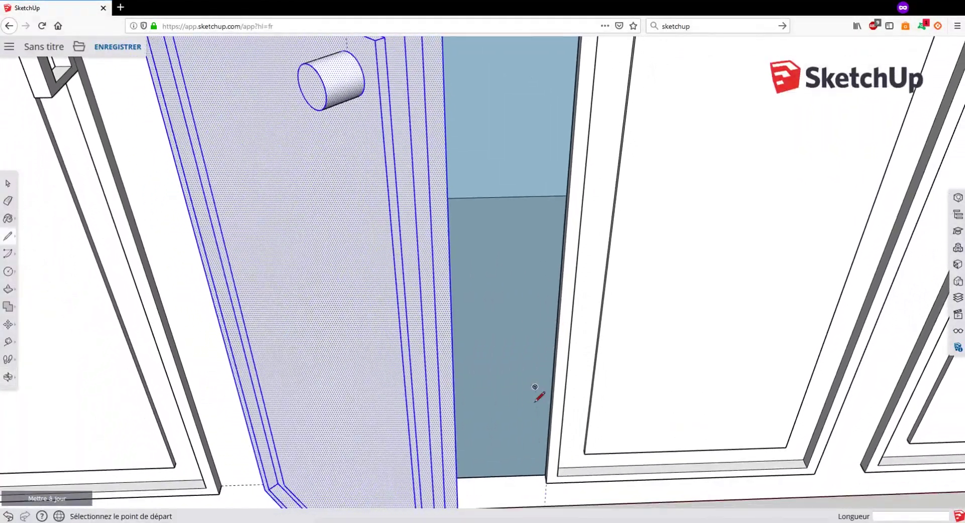
pyautogui.click(545, 473)
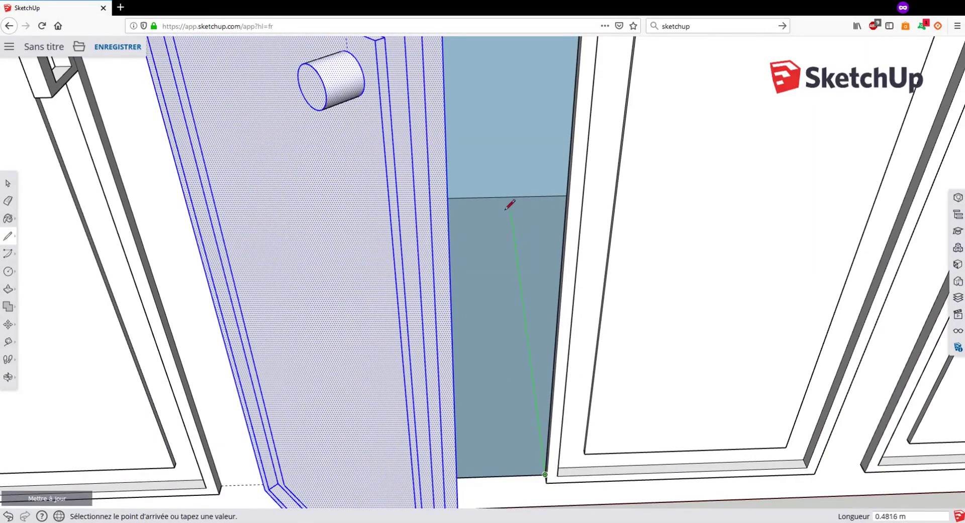
pyautogui.click(505, 170)
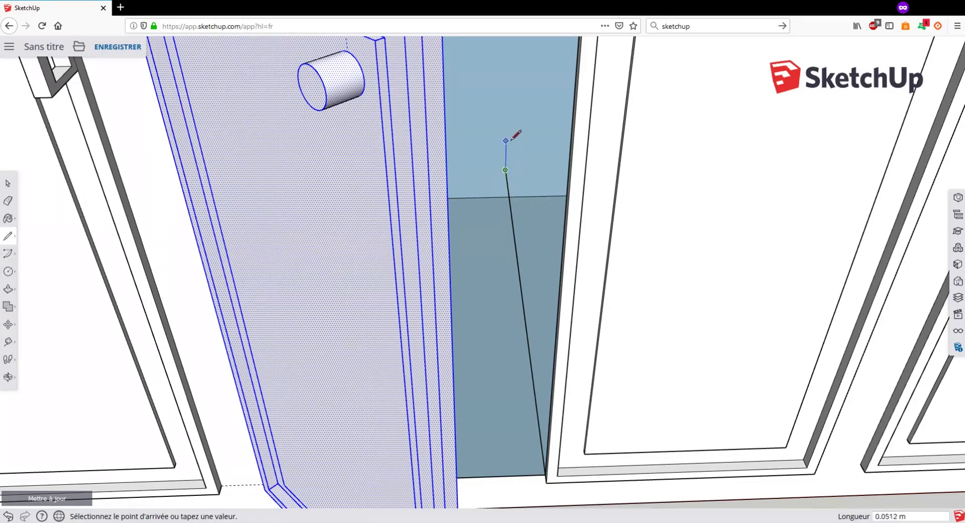
pyautogui.moveTo(511, 137); pyautogui.dragTo(524, 178, button='middle')
pyautogui.click(524, 167)
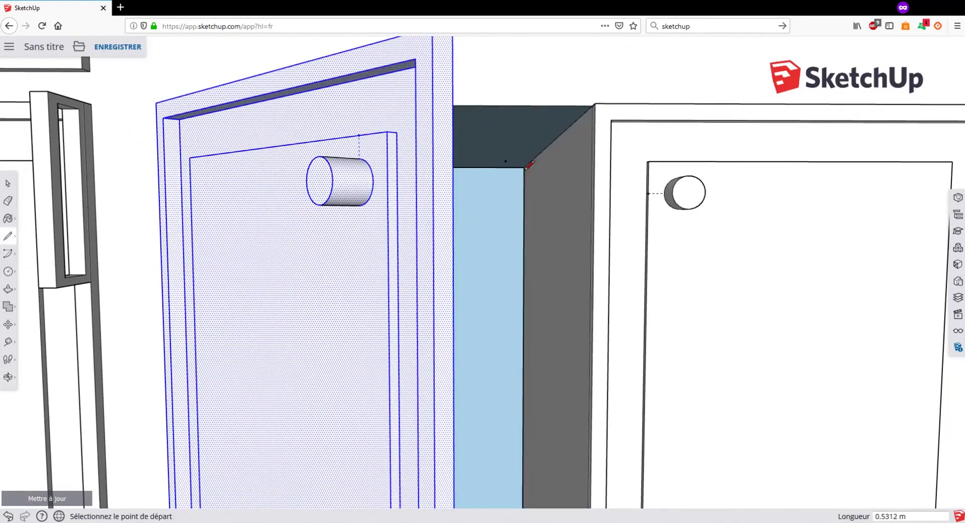
# Step: Draw a line joining the lower back corners of the two interior side panels, closing the compartment's bottom panel
pyautogui.moveTo(539, 224); pyautogui.dragTo(499, 351, button='middle')
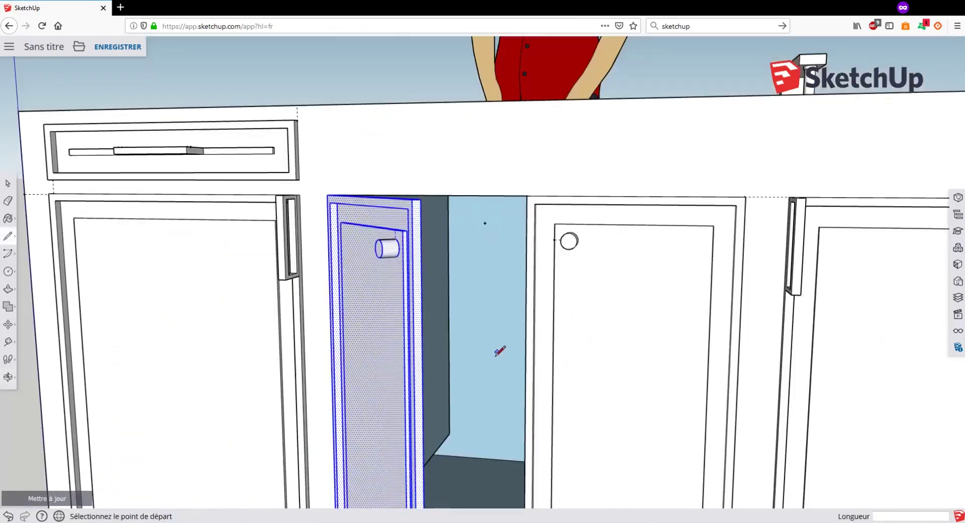
pyautogui.click(449, 434)
pyautogui.moveTo(510, 431)
pyautogui.mouseDown(button='middle')
pyautogui.moveTo(496, 431)
pyautogui.moveTo(608, 440)
pyautogui.moveTo(567, 401)
pyautogui.moveTo(610, 392)
pyautogui.moveTo(548, 366)
pyautogui.moveTo(562, 467)
pyautogui.moveTo(502, 456)
pyautogui.moveTo(515, 455)
pyautogui.moveTo(493, 379)
pyautogui.moveTo(530, 390)
pyautogui.moveTo(493, 341)
pyautogui.moveTo(505, 348)
pyautogui.mouseUp(button='middle')
pyautogui.click(607, 431)
pyautogui.scroll(-6, 561, 467)
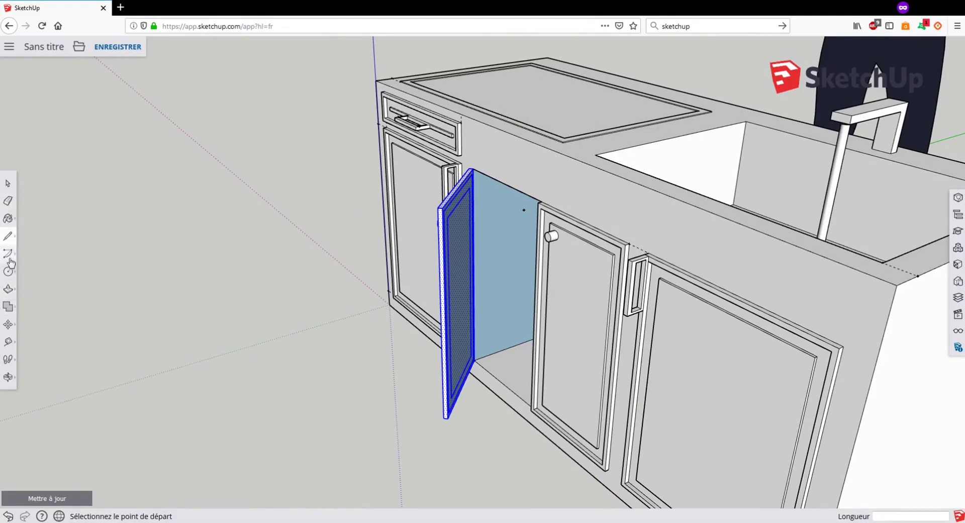
# Step: Draw a thin shelf rectangle of 0.016 m by 0.5872 m on the hinge-side interior panel, starting from its back edge
pyautogui.click(16, 271)
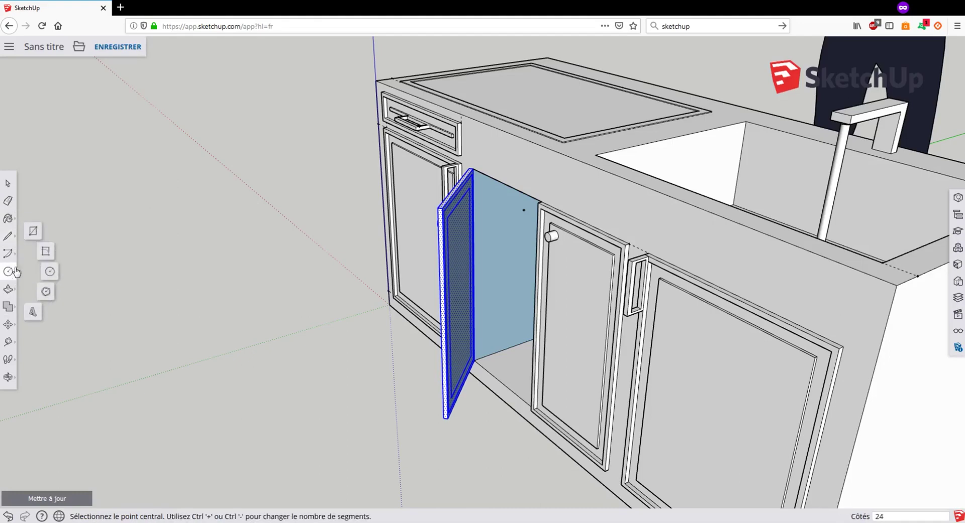
pyautogui.click(34, 231)
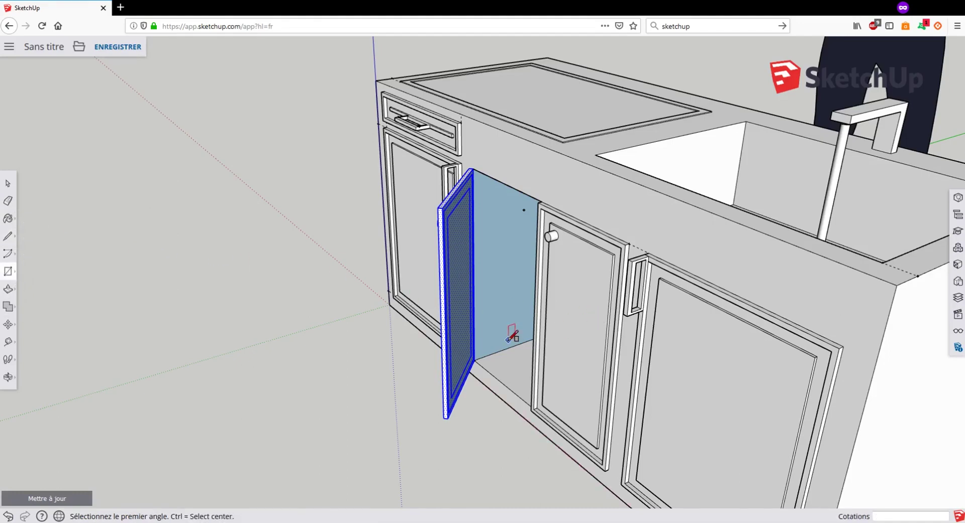
pyautogui.scroll(5, 508, 340)
pyautogui.moveTo(475, 310); pyautogui.dragTo(644, 244, button='middle')
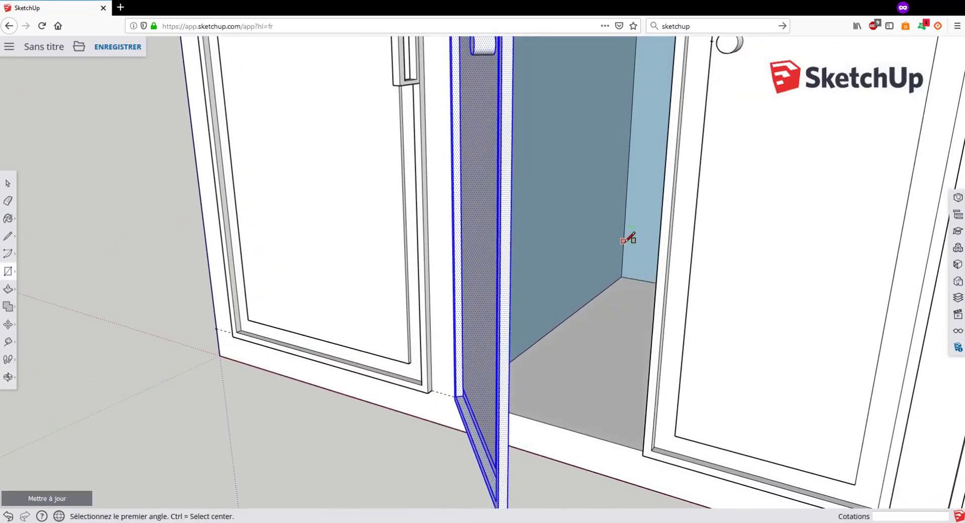
pyautogui.click(626, 197)
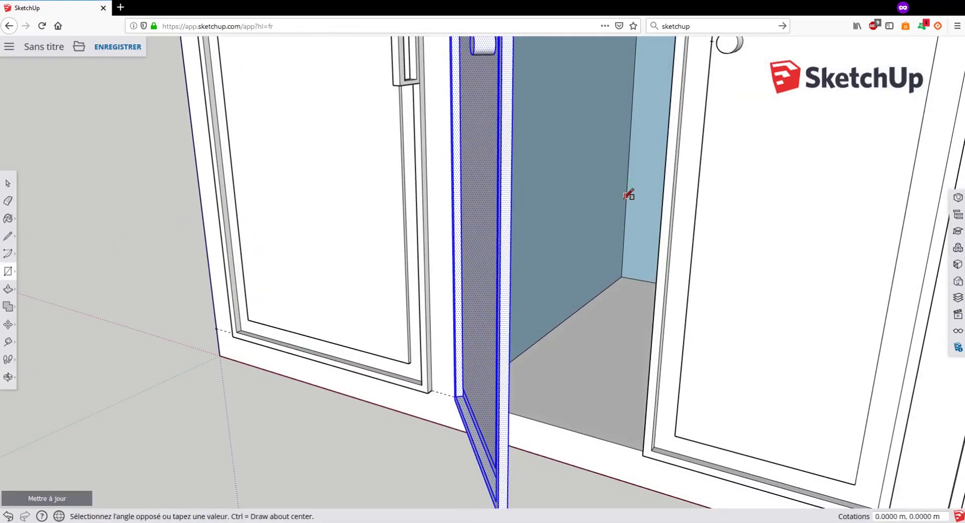
pyautogui.moveTo(556, 219); pyautogui.dragTo(451, 229, button='middle')
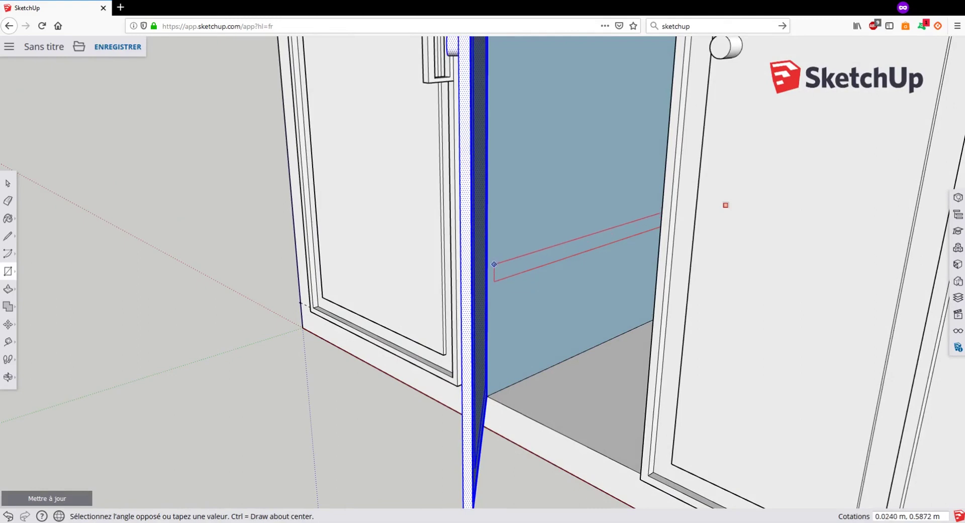
pyautogui.click(496, 268)
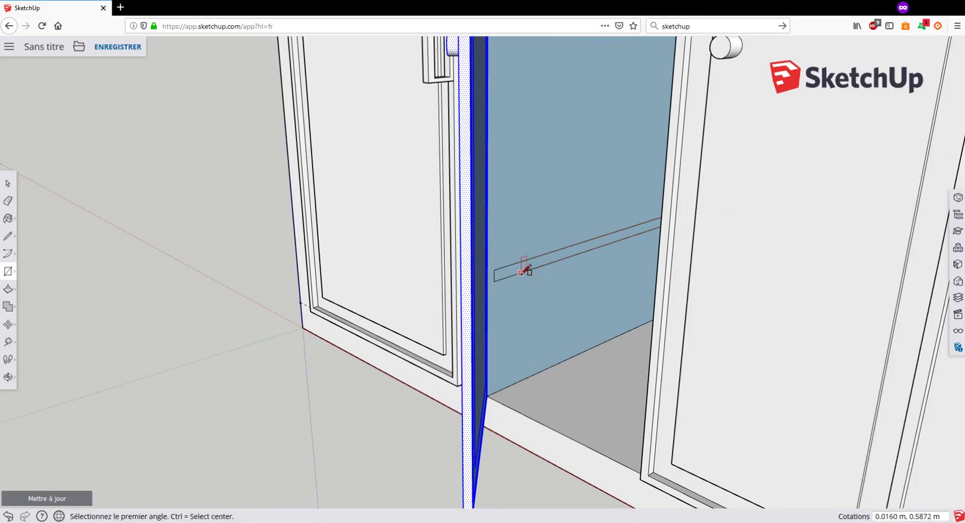
# Step: Push/Pull the thin rectangle 0.2628 m across to the opposite side panel to form the lower shelf
pyautogui.moveTo(501, 249); pyautogui.dragTo(564, 243, button='middle')
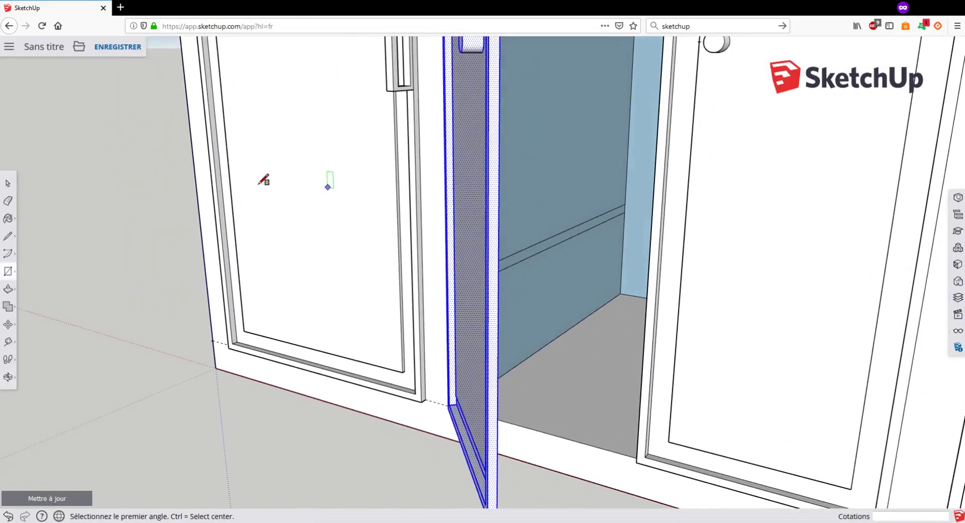
pyautogui.click(8, 288)
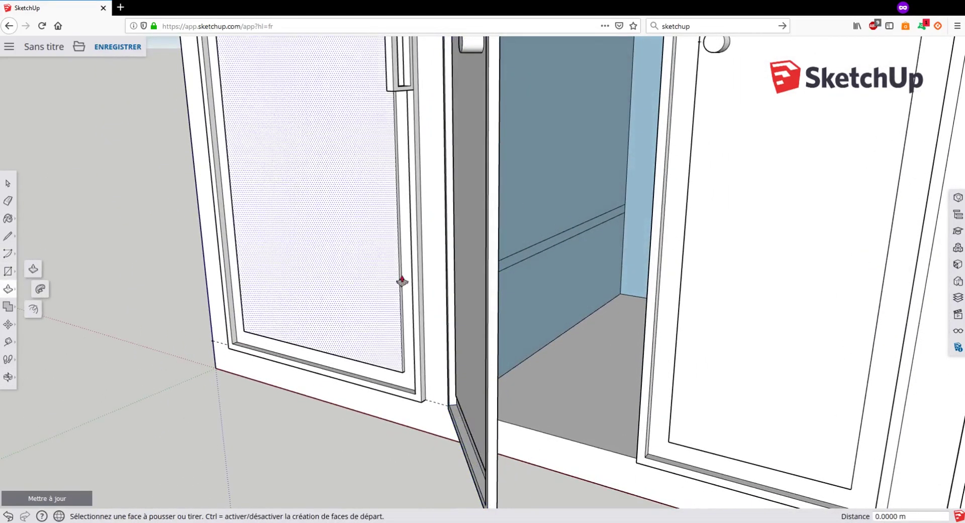
pyautogui.click(519, 261)
pyautogui.click(624, 266)
pyautogui.moveTo(623, 266); pyautogui.dragTo(502, 244, button='middle')
pyautogui.click(626, 281)
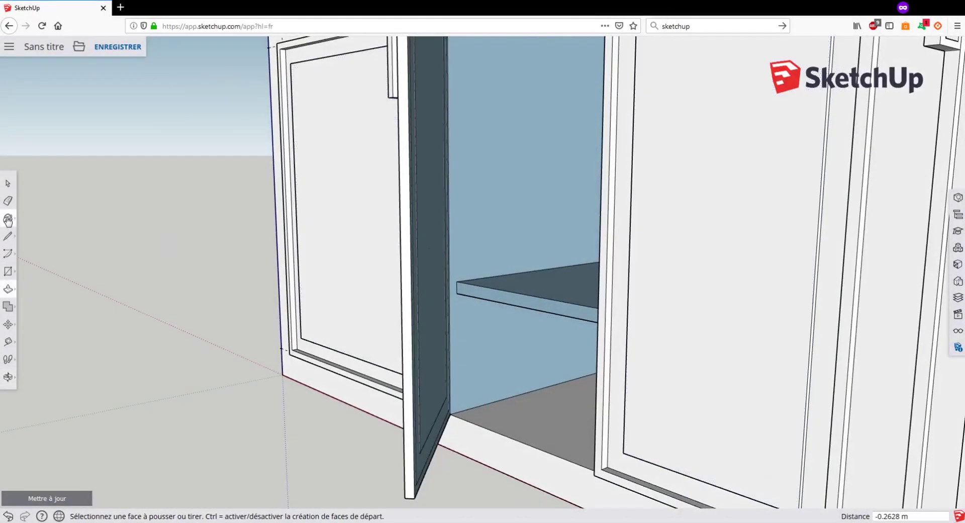
# Step: Draw a second 0.016 m by 0.5872 m rectangle on the hinge-side panel above the shelf, its front end aligned with the shelf's front corner
pyautogui.click(8, 272)
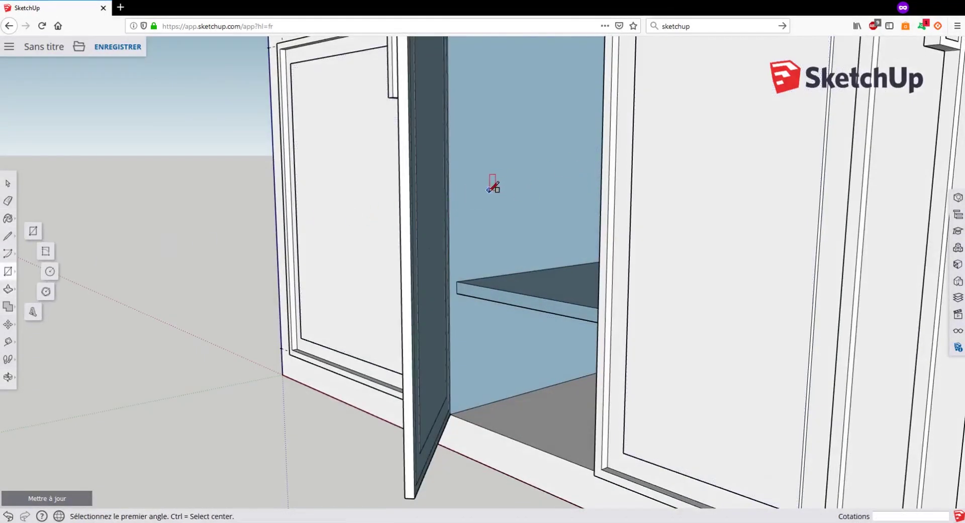
pyautogui.moveTo(493, 186); pyautogui.dragTo(584, 242, button='middle')
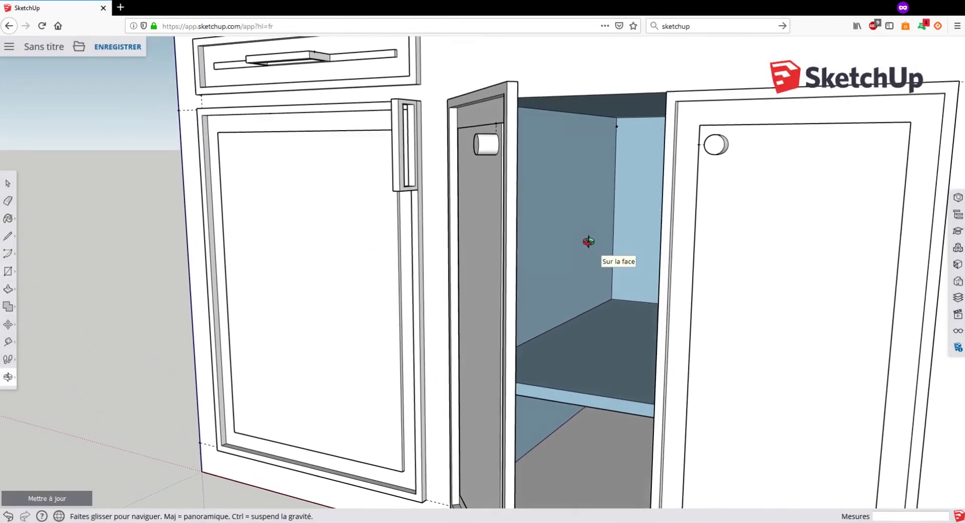
pyautogui.click(613, 211)
pyautogui.moveTo(585, 193); pyautogui.dragTo(523, 217, button='middle')
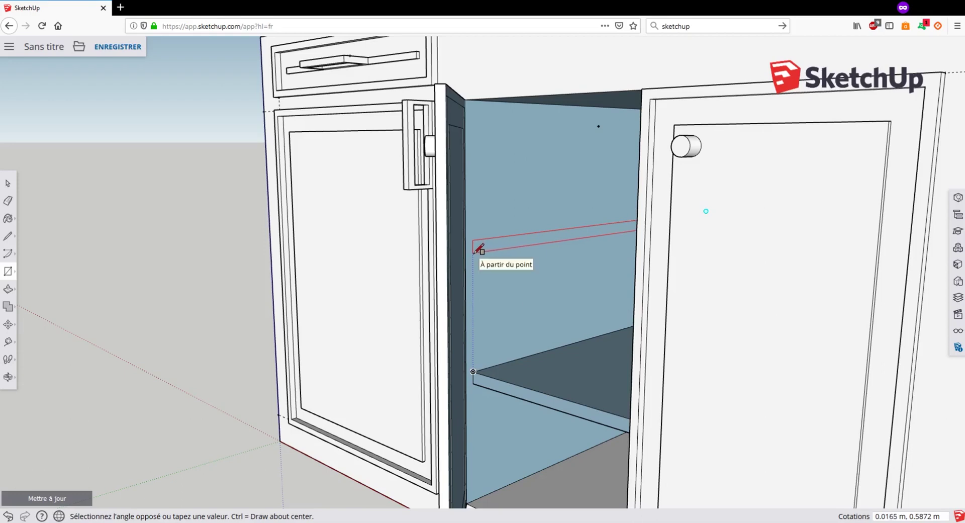
pyautogui.scroll(5, 474, 252)
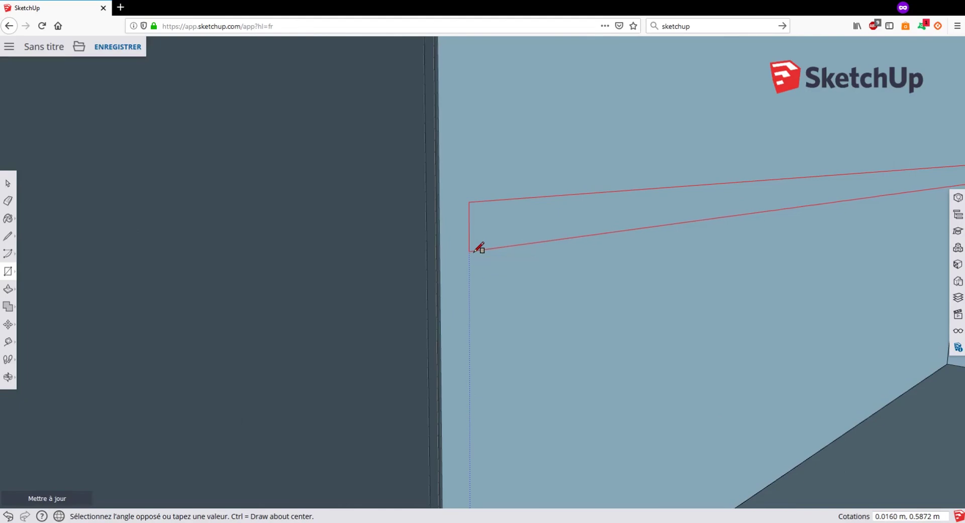
pyautogui.click(475, 251)
pyautogui.scroll(-5, 474, 251)
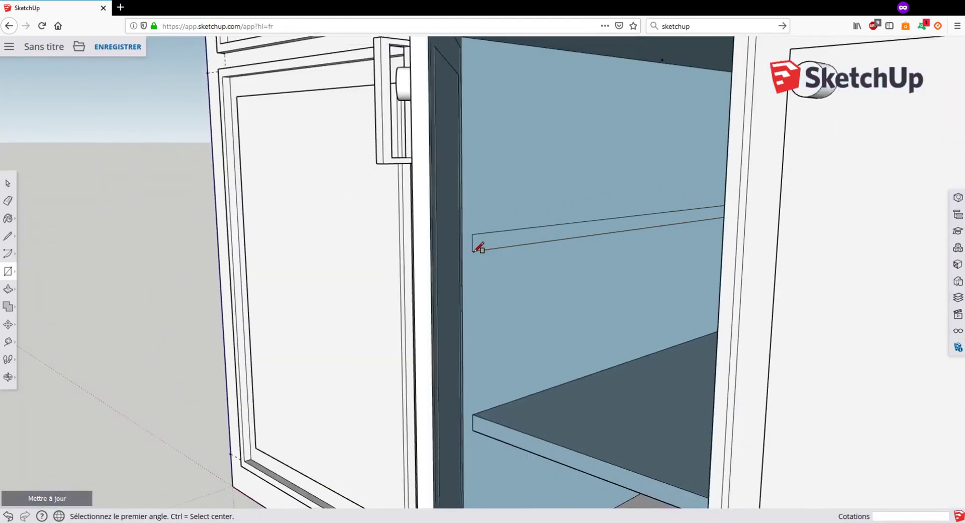
# Step: Push/Pull the second rectangle 0.2628 m across to the opposite side panel to form the upper shelf
pyautogui.click(8, 290)
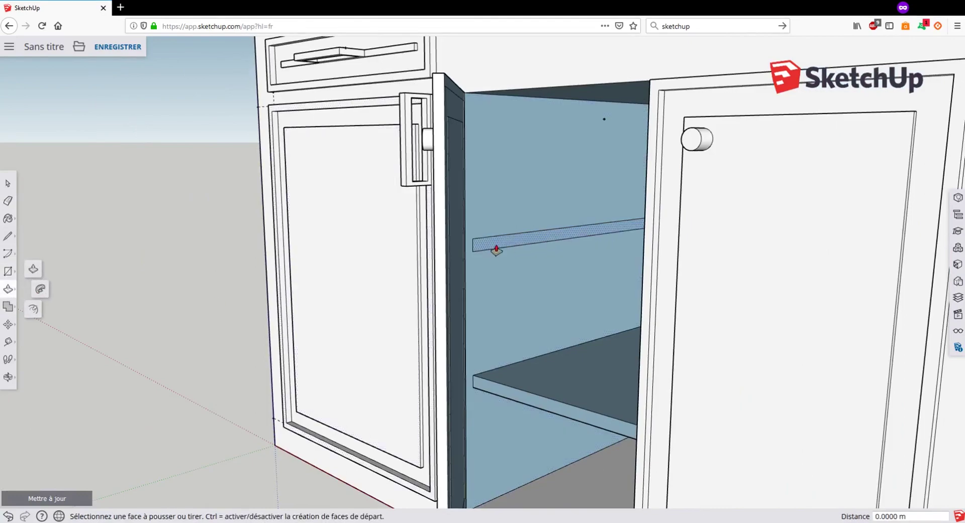
pyautogui.moveTo(496, 252); pyautogui.dragTo(676, 232, button='middle')
pyautogui.click(540, 228)
pyautogui.click(671, 241)
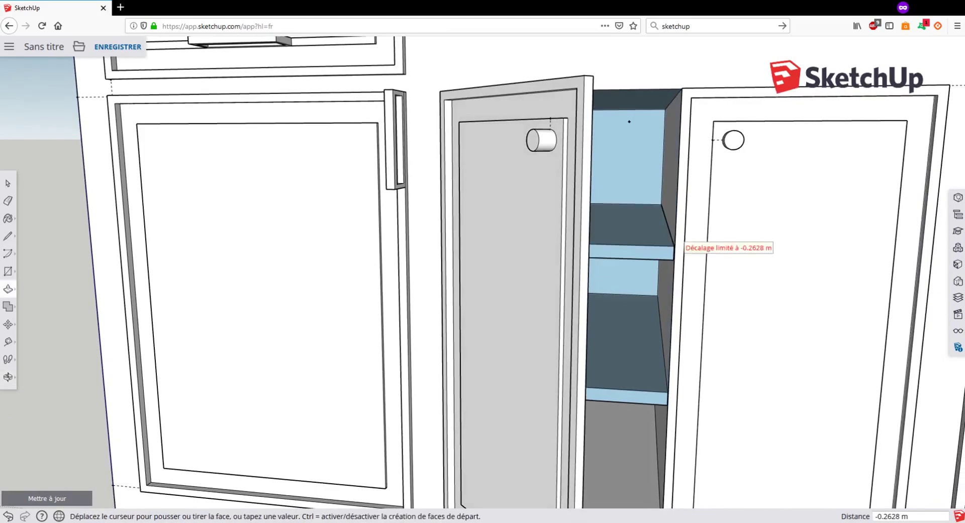
pyautogui.click(674, 243)
pyautogui.moveTo(724, 301); pyautogui.dragTo(505, 190, button='middle')
pyautogui.scroll(5, 489, 161)
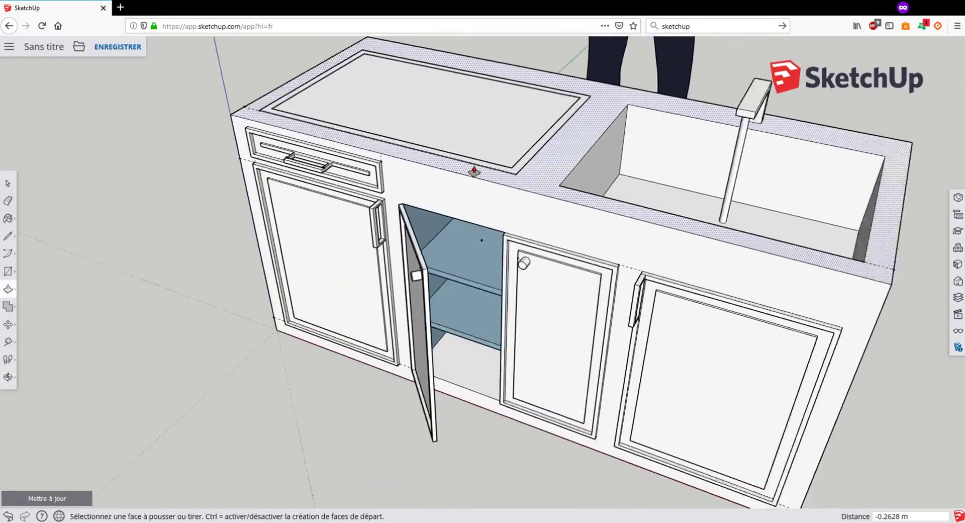
pyautogui.moveTo(446, 125); pyautogui.dragTo(536, 200, button='middle')
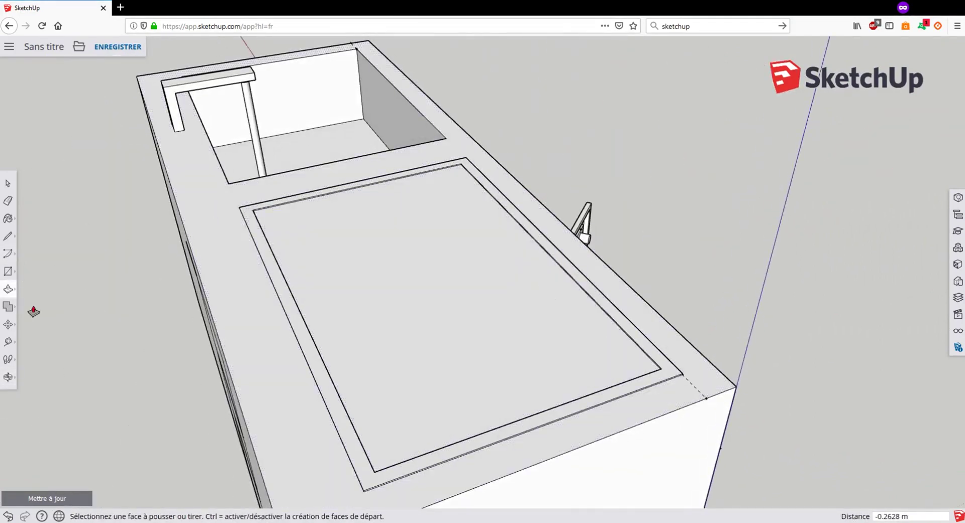
# Step: Place a guide point 5 cm along the cooktop recess edge from its inner corner near the sink, and another 5 cm inward from it
pyautogui.click(8, 343)
pyautogui.scroll(5, 442, 212)
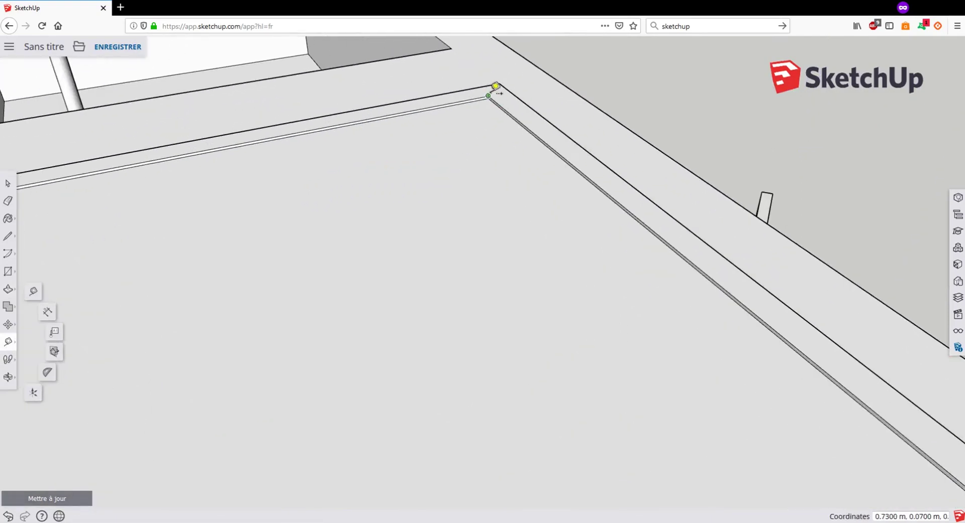
pyautogui.scroll(2, 492, 94)
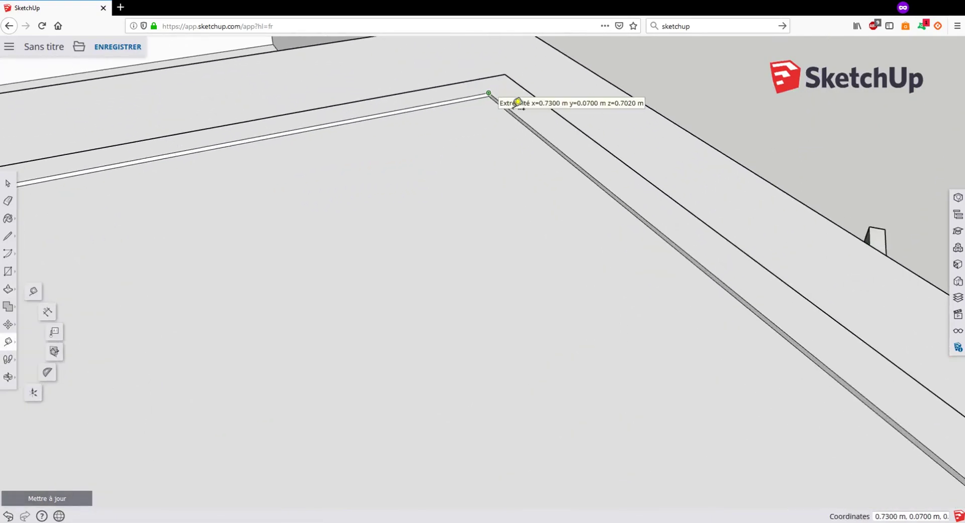
pyautogui.click(489, 96)
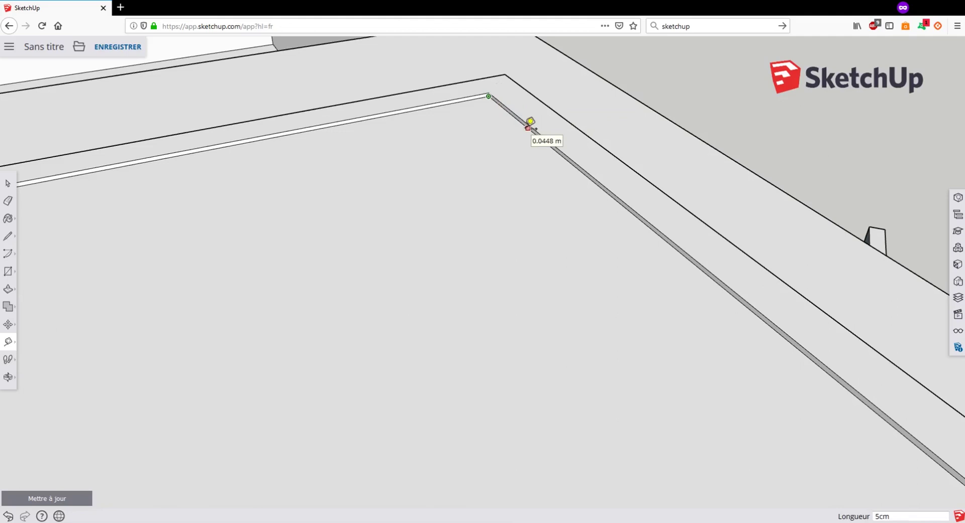
pyautogui.press('Return')
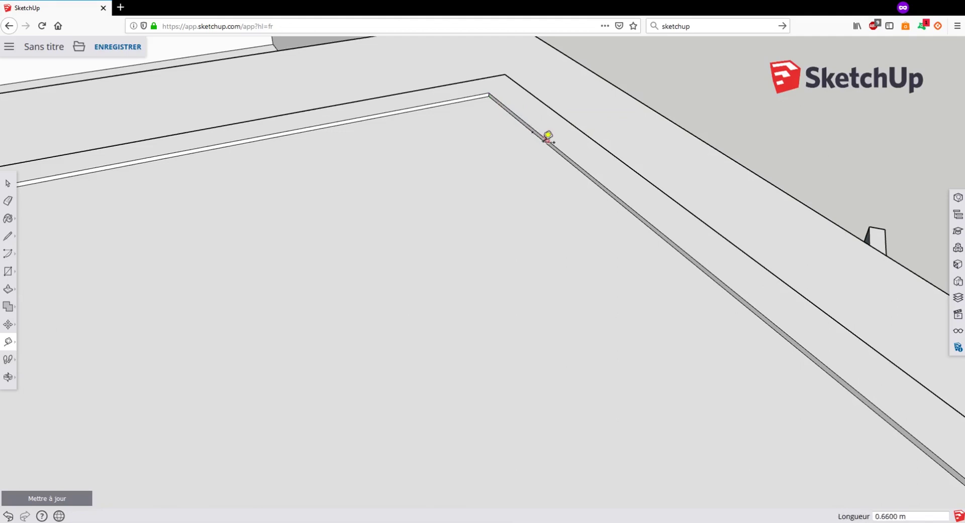
pyautogui.click(533, 132)
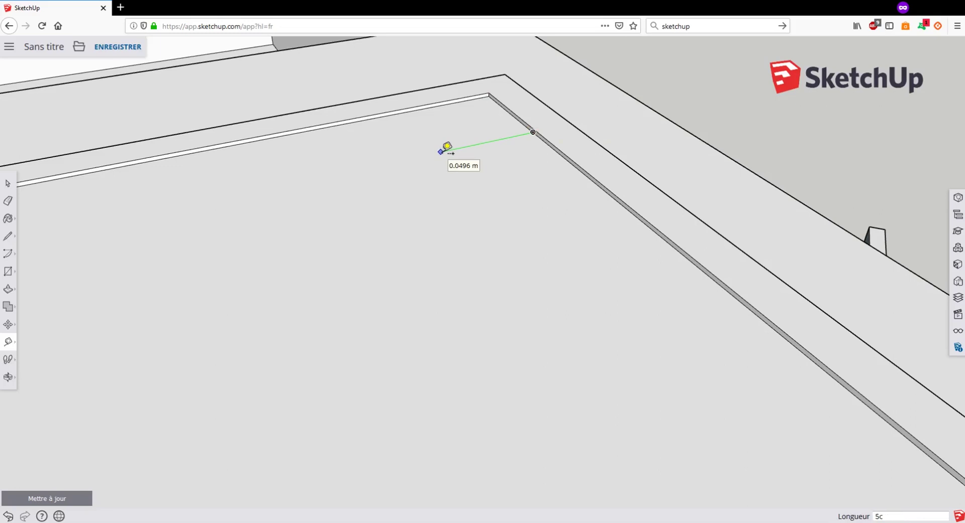
pyautogui.click(441, 151)
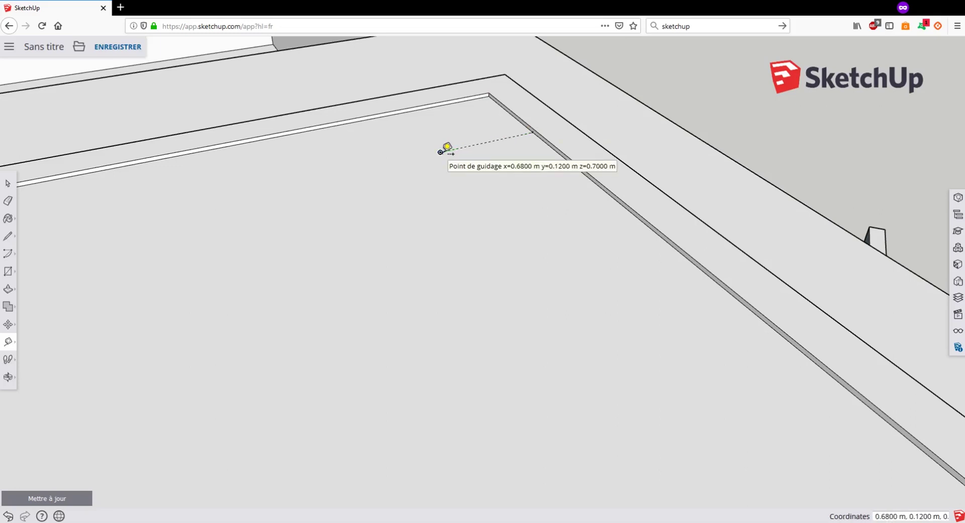
# Step: Extend the guide line across the cooktop with three more guide points spaced 5 cm apart
pyautogui.click(440, 151)
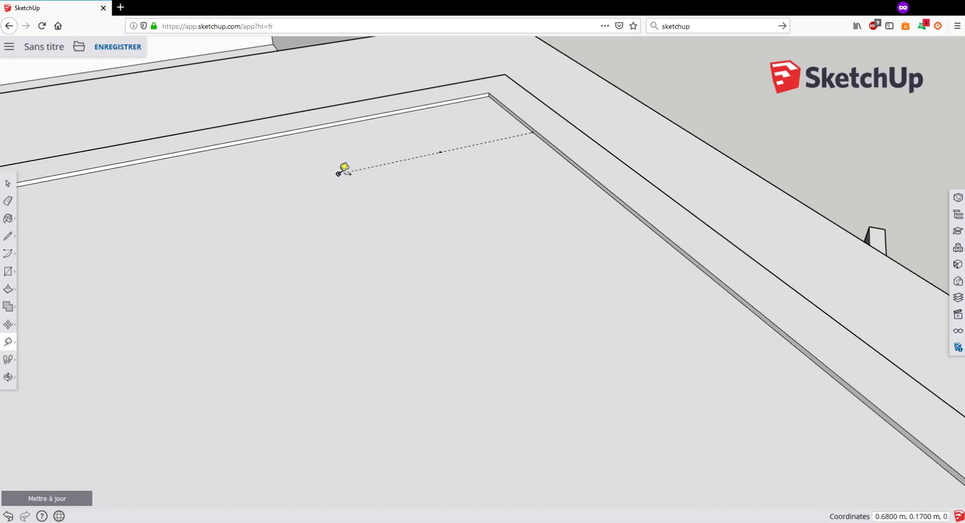
pyautogui.click(339, 174)
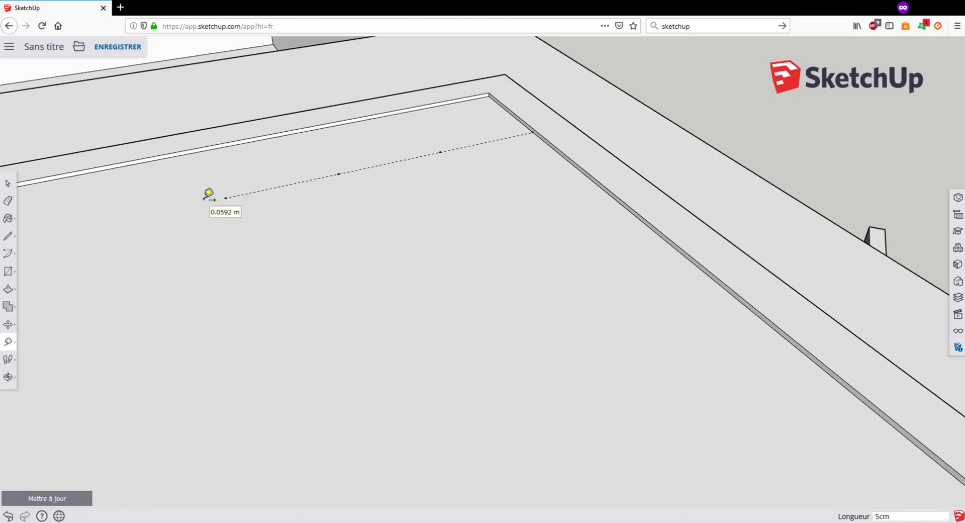
pyautogui.press('Return')
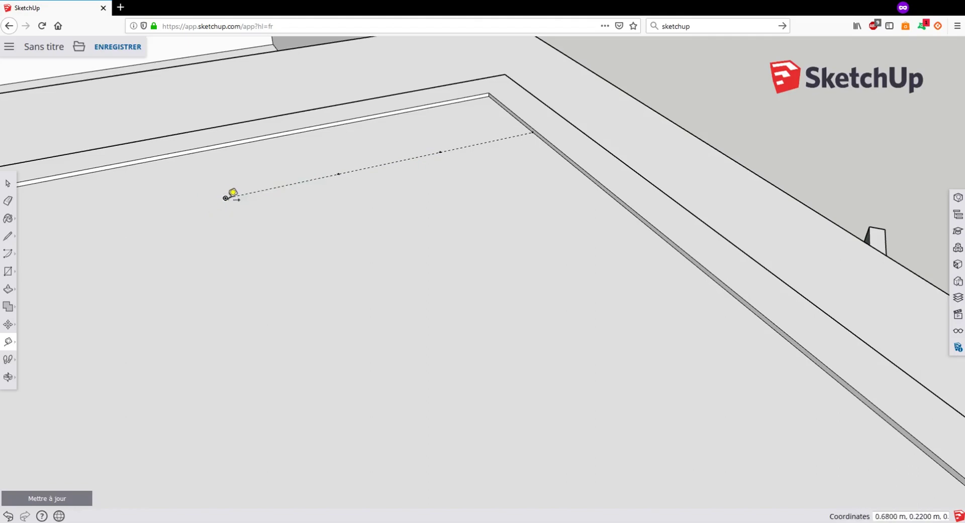
pyautogui.click(225, 198)
pyautogui.write('5')
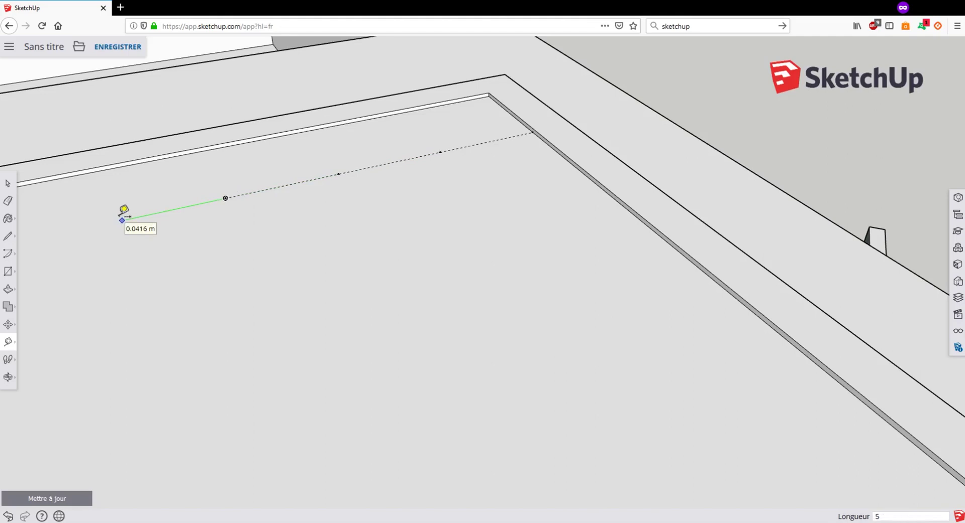
pyautogui.write('cm')
pyautogui.press('Return')
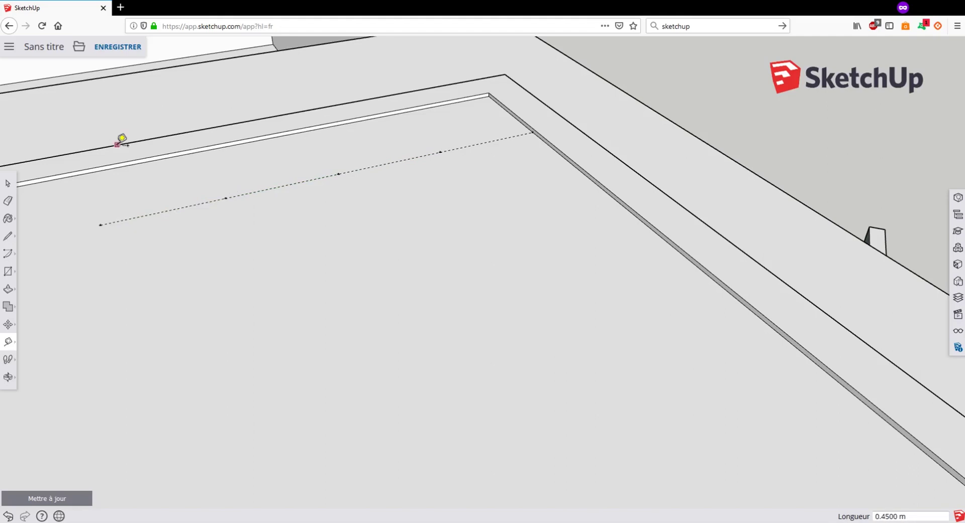
# Step: Draw a circle of 2 cm radius centred on the first guide point inside the cooktop
pyautogui.moveTo(247, 207); pyautogui.dragTo(428, 205, button='middle')
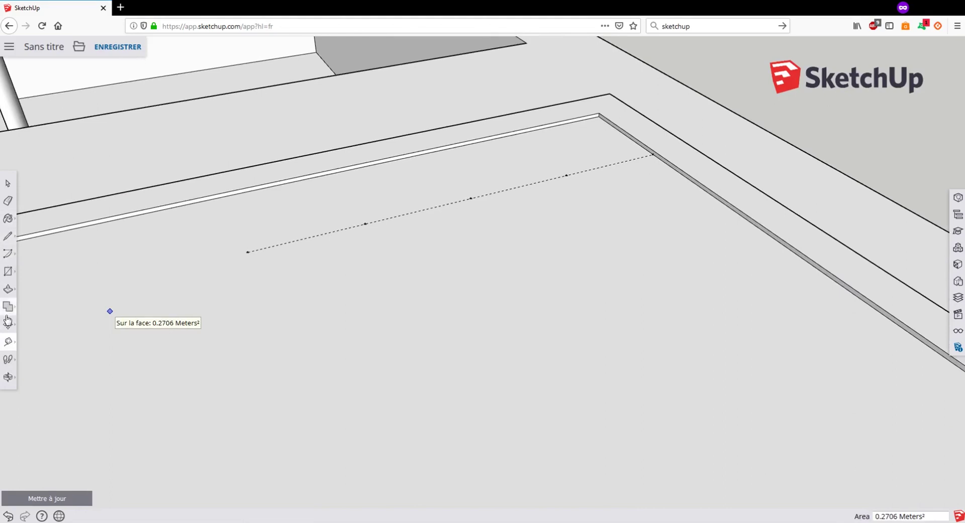
pyautogui.click(10, 280)
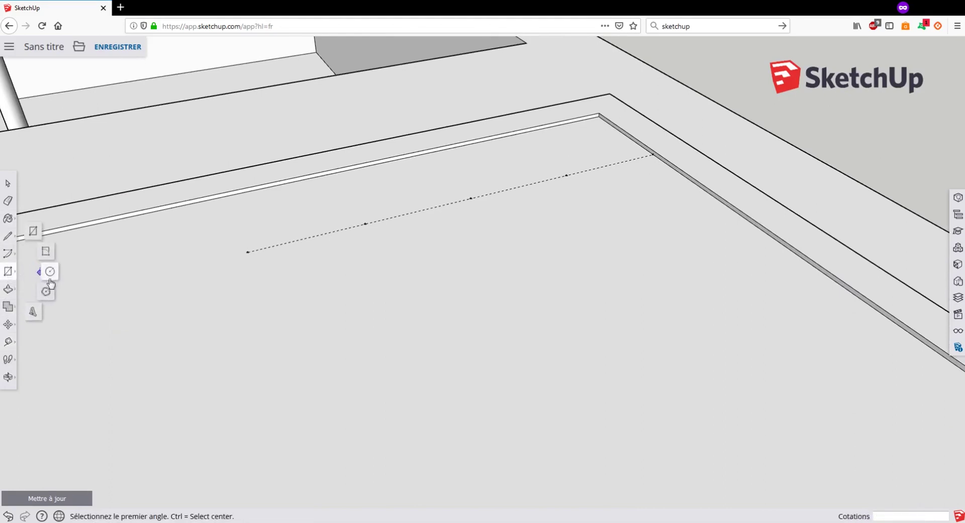
pyautogui.click(53, 271)
pyautogui.click(566, 176)
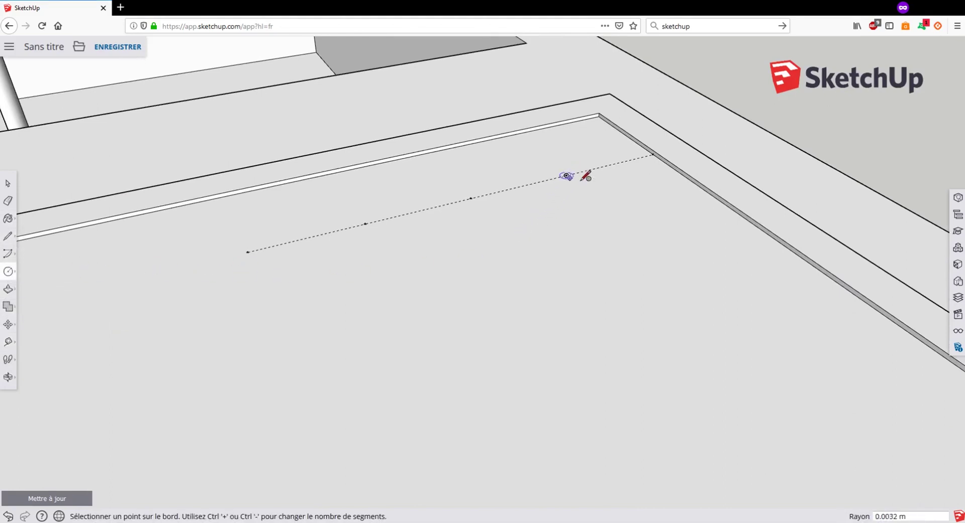
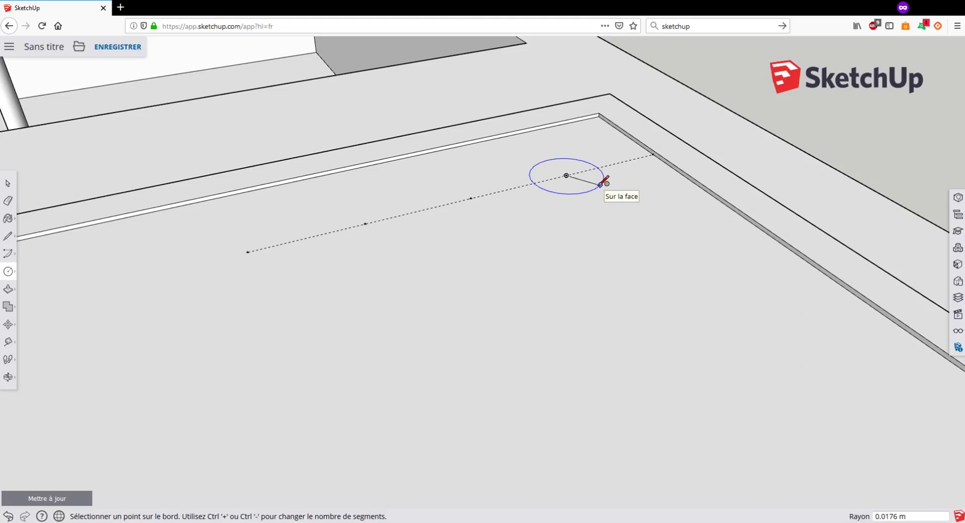
pyautogui.write('2cm')
pyautogui.press('Return')
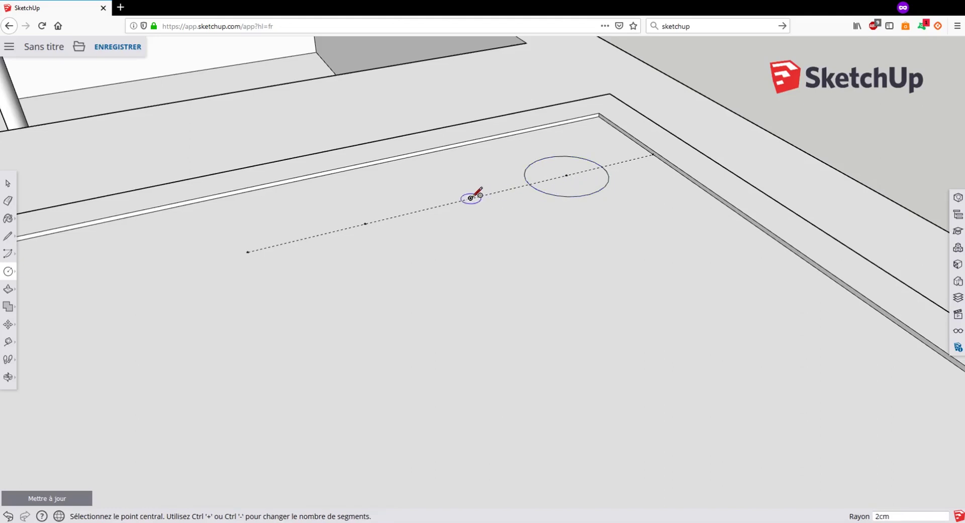
# Step: Draw circles of 2 cm radius on the three remaining guide points of the cooktop row
pyautogui.click(470, 198)
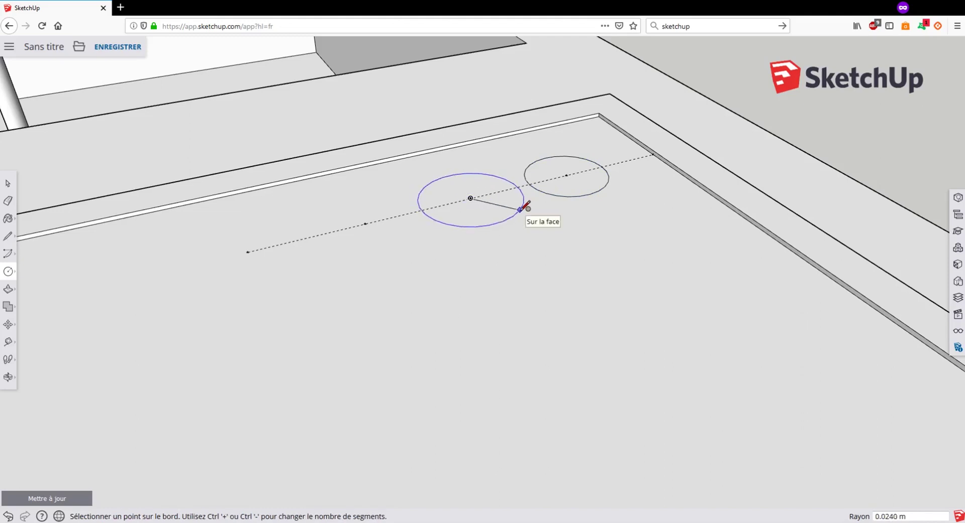
pyautogui.write('2cm')
pyautogui.press('Return')
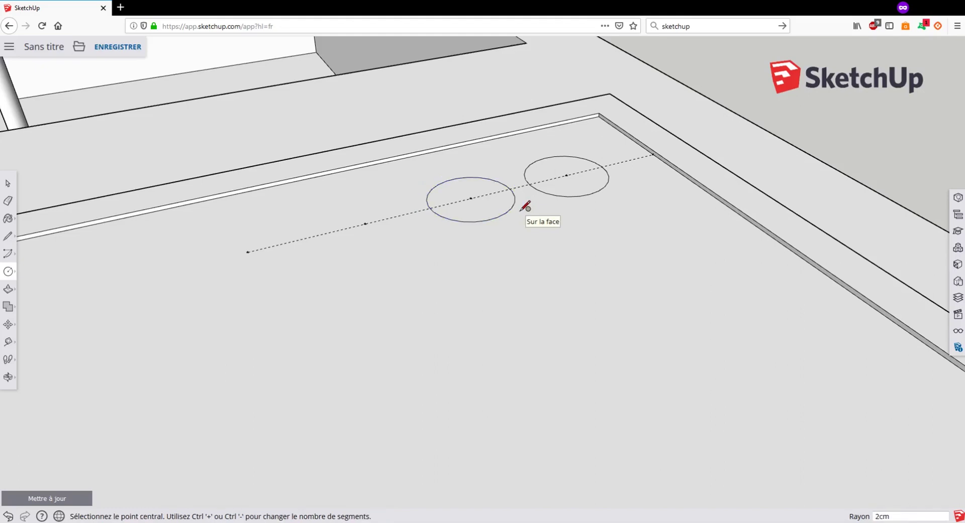
pyautogui.click(365, 224)
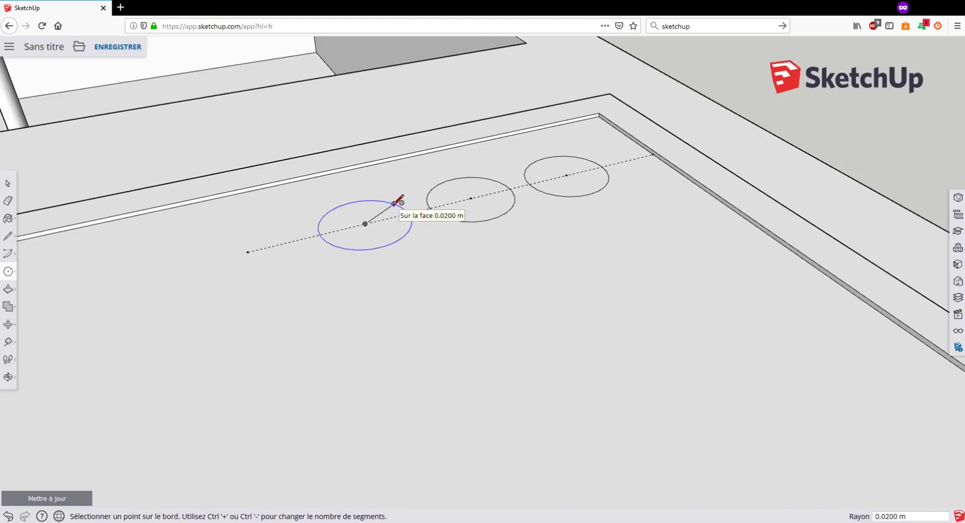
pyautogui.click(395, 203)
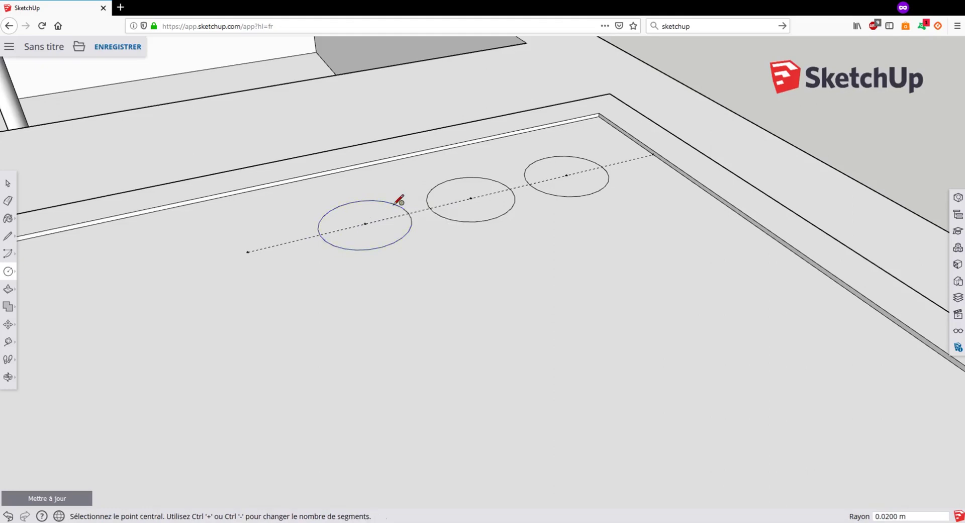
pyautogui.click(248, 252)
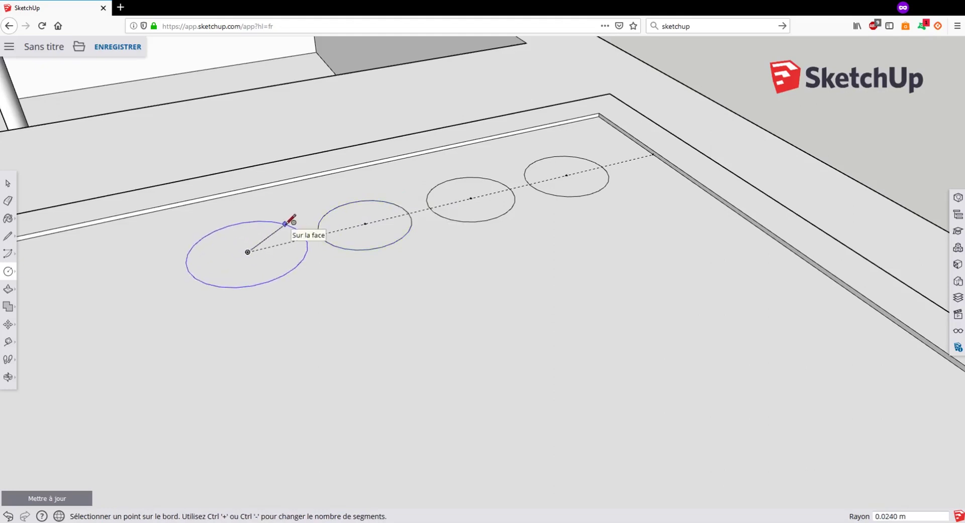
pyautogui.click(288, 227)
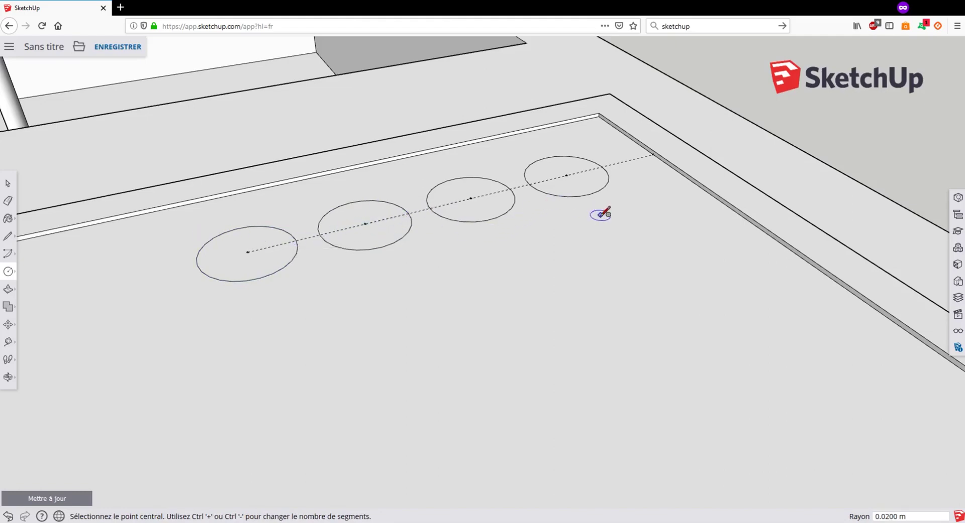
# Step: Erase the dashed guide lines and guide points running through the four cooktop circles
pyautogui.moveTo(601, 211); pyautogui.dragTo(626, 180, button='middle')
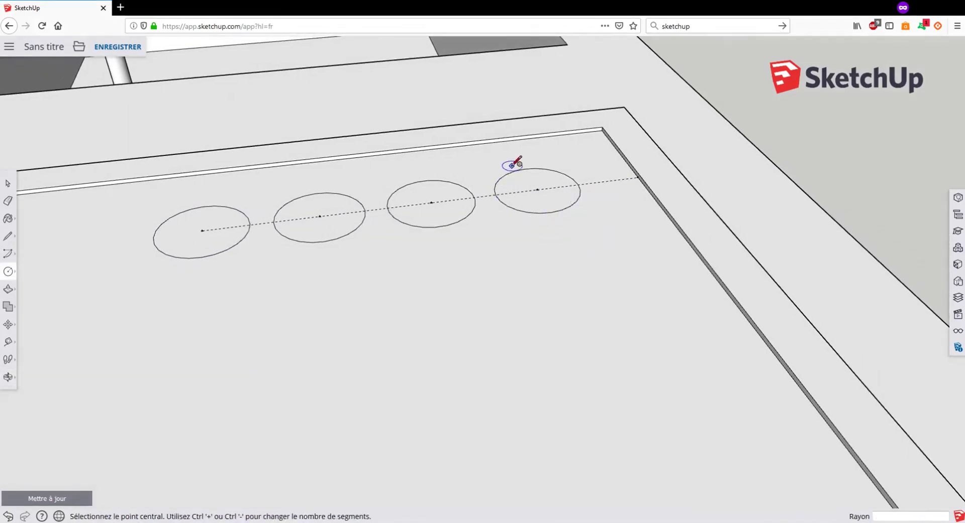
pyautogui.click(7, 201)
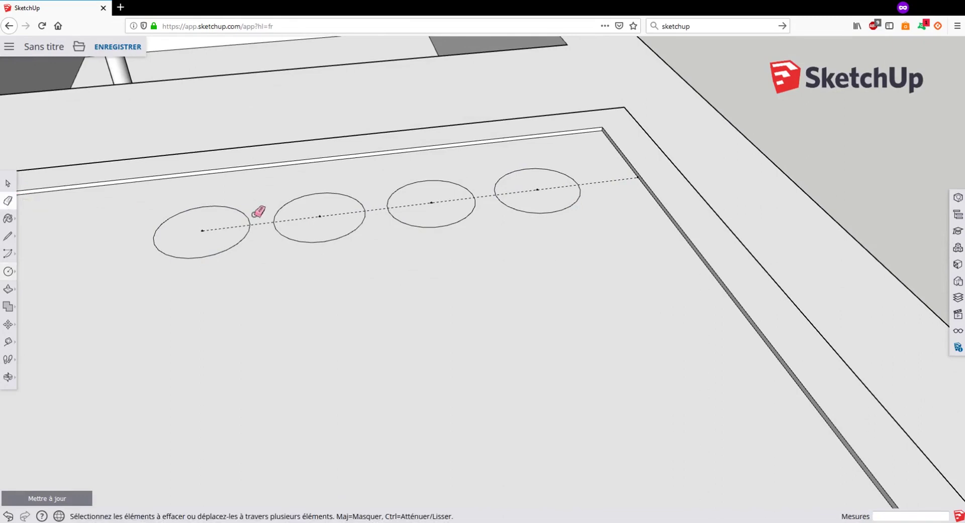
pyautogui.click(610, 181)
pyautogui.moveTo(483, 196)
pyautogui.mouseDown()
pyautogui.moveTo(386, 208)
pyautogui.moveTo(375, 198)
pyautogui.moveTo(274, 222)
pyautogui.mouseUp()
pyautogui.moveTo(204, 227); pyautogui.dragTo(312, 207)
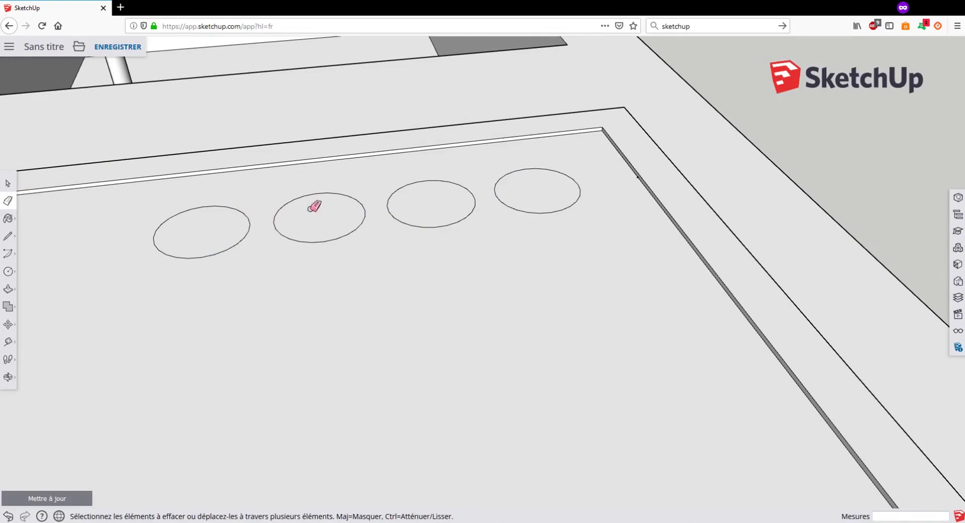
# Step: Push/Pull the circle farthest from the recess corner up 2 cm to form the first cooktop knob
pyautogui.moveTo(564, 228)
pyautogui.mouseDown(button='middle')
pyautogui.moveTo(468, 234)
pyautogui.moveTo(106, 195)
pyautogui.mouseUp(button='middle')
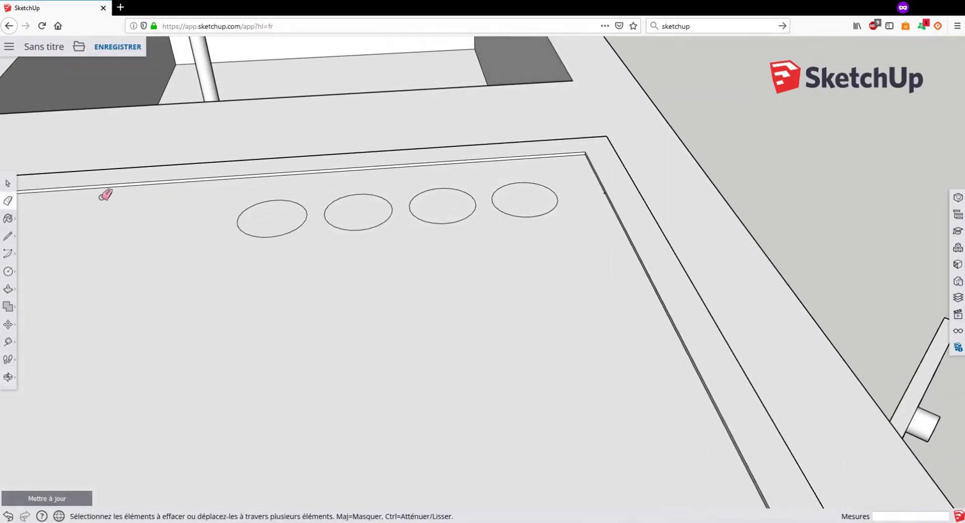
pyautogui.click(8, 289)
pyautogui.click(278, 231)
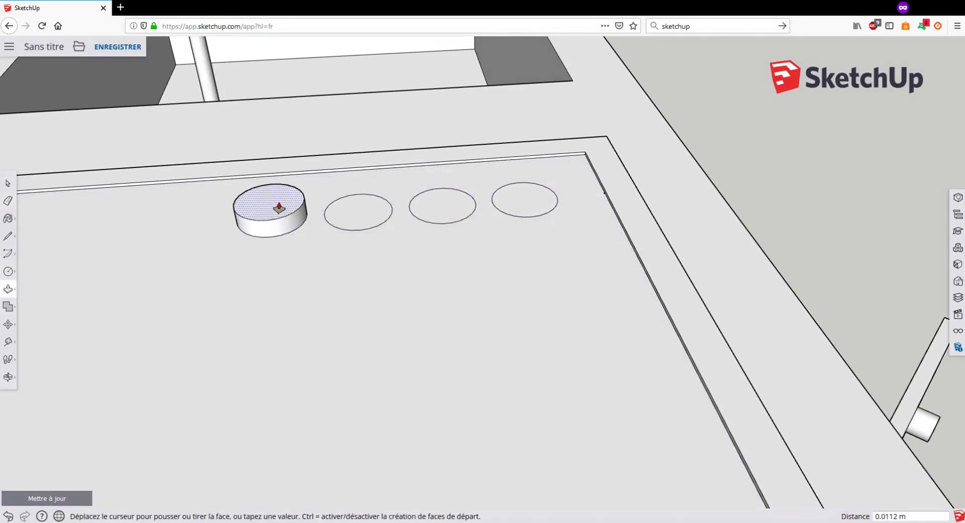
pyautogui.write('2cm')
pyautogui.press('Return')
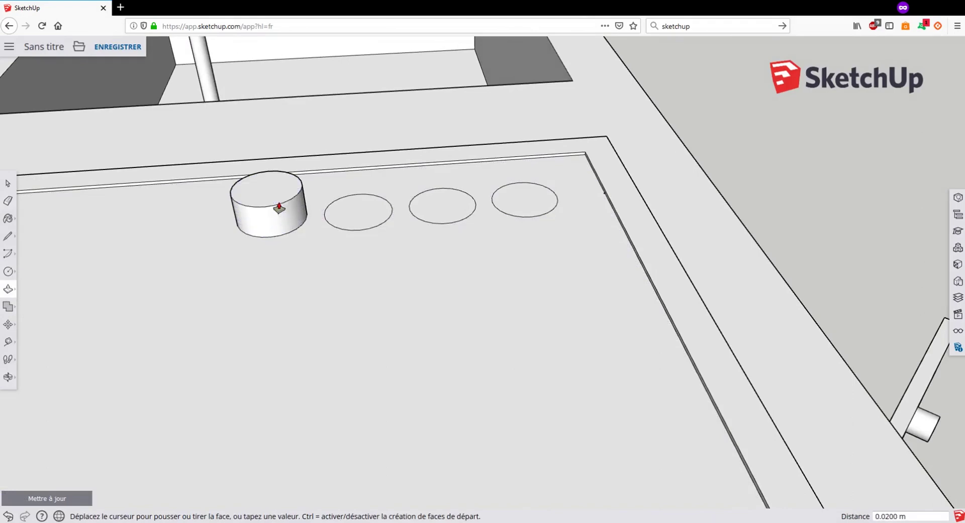
# Step: Raise the other three cooktop circles to the same 2 cm height as the first knob
pyautogui.doubleClick(356, 211)
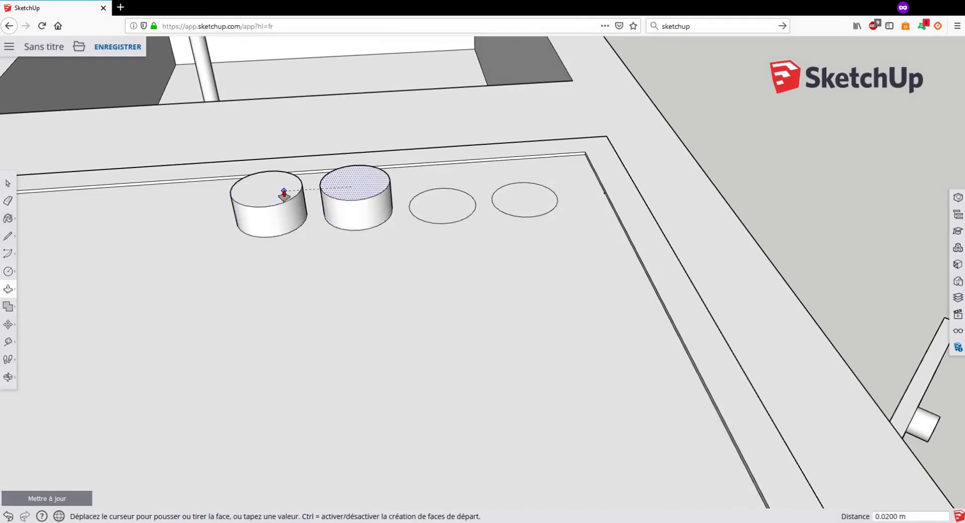
pyautogui.click(437, 210)
pyautogui.click(372, 189)
pyautogui.click(535, 200)
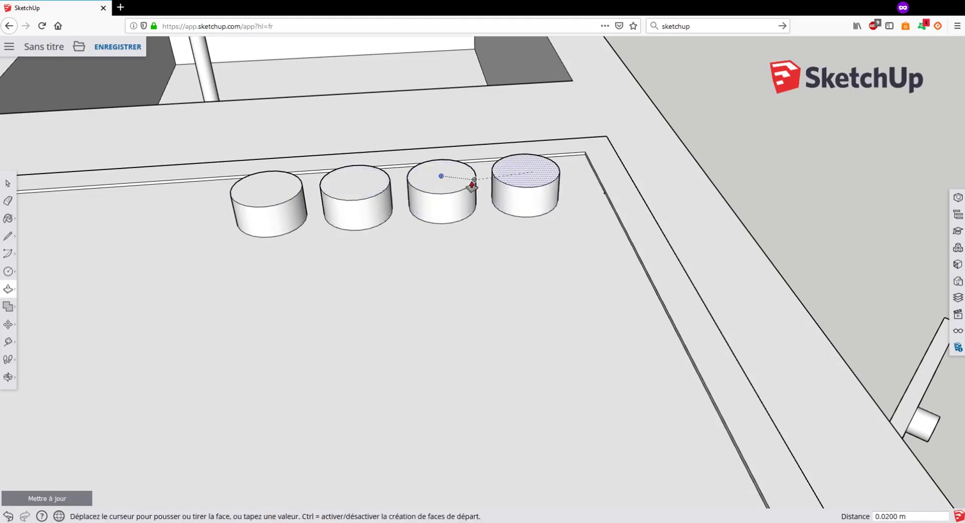
pyautogui.click(472, 185)
# Step: Examine the whole kitchen unit from the front and the back, including the new cooktop knobs
pyautogui.moveTo(722, 215); pyautogui.dragTo(401, 213, button='middle')
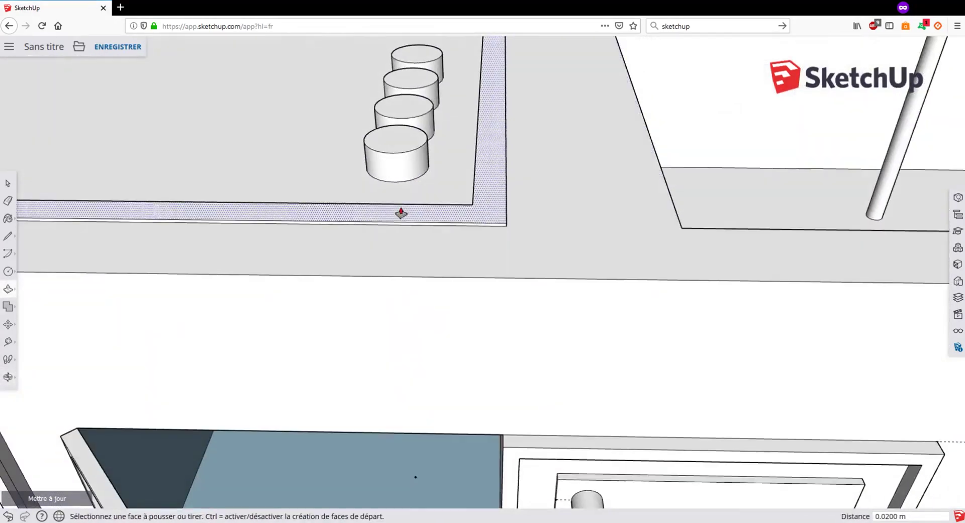
pyautogui.scroll(-10, 400, 214)
pyautogui.moveTo(502, 181); pyautogui.dragTo(506, 176, button='middle')
pyautogui.scroll(-3, 499, 185)
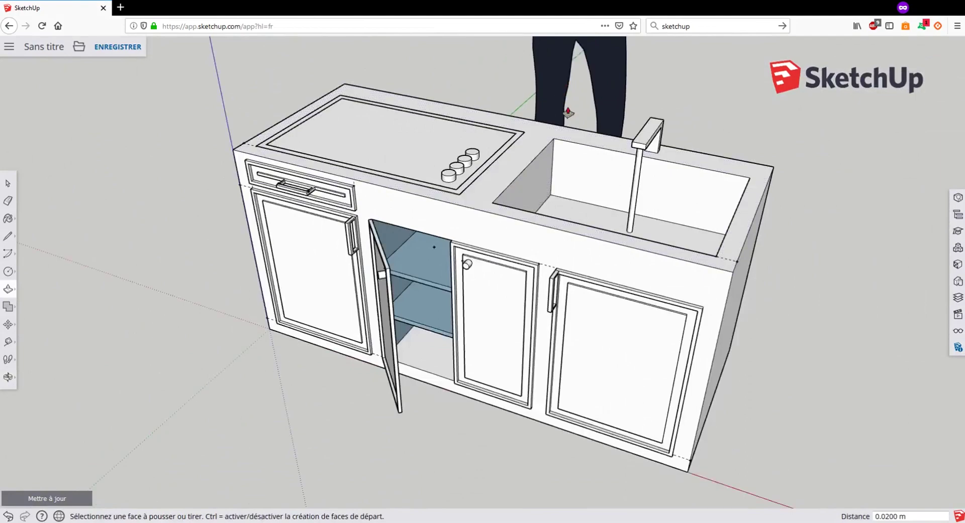
pyautogui.moveTo(567, 114); pyautogui.dragTo(534, 287, button='middle')
pyautogui.scroll(-5, 508, 319)
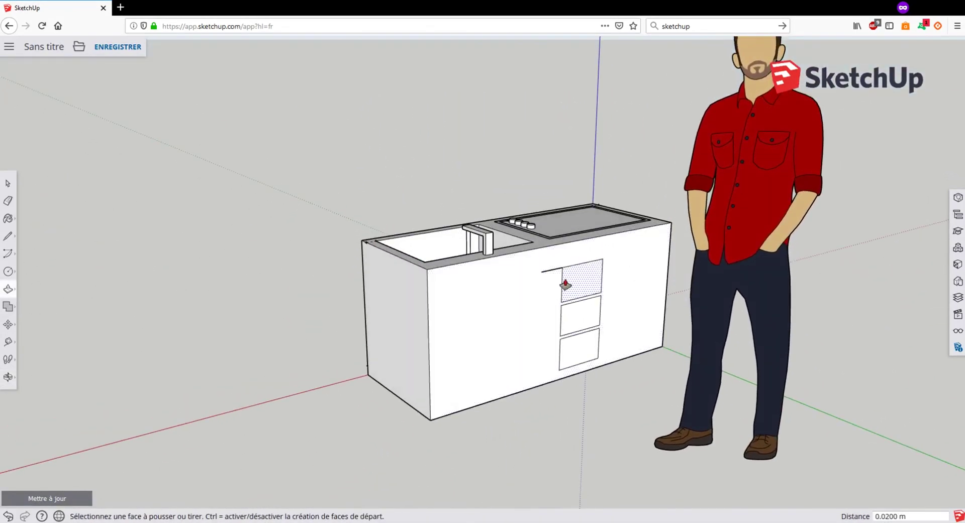
pyautogui.moveTo(481, 319); pyautogui.dragTo(346, 230, button='middle')
pyautogui.moveTo(555, 274); pyautogui.dragTo(502, 284, button='middle')
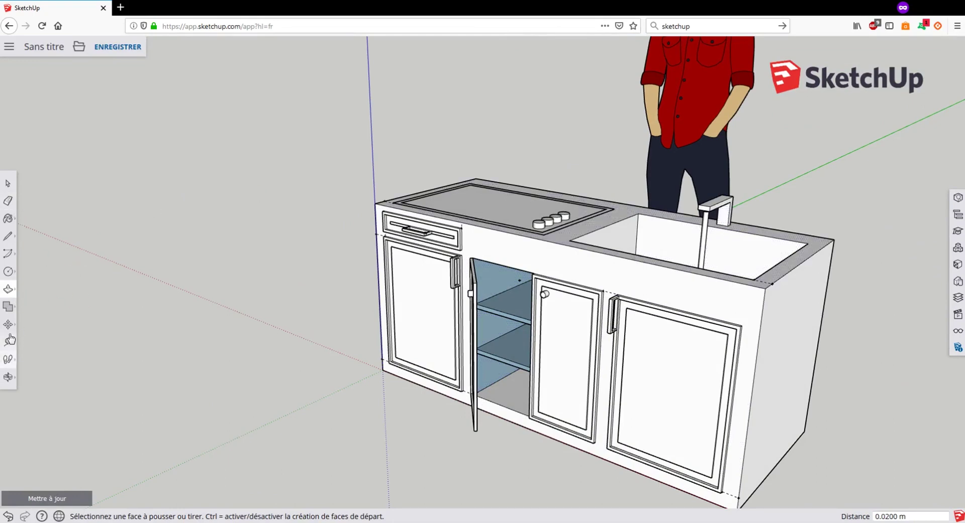
# Step: Start the Paint tool and display the model's own materials as a list
pyautogui.click(9, 219)
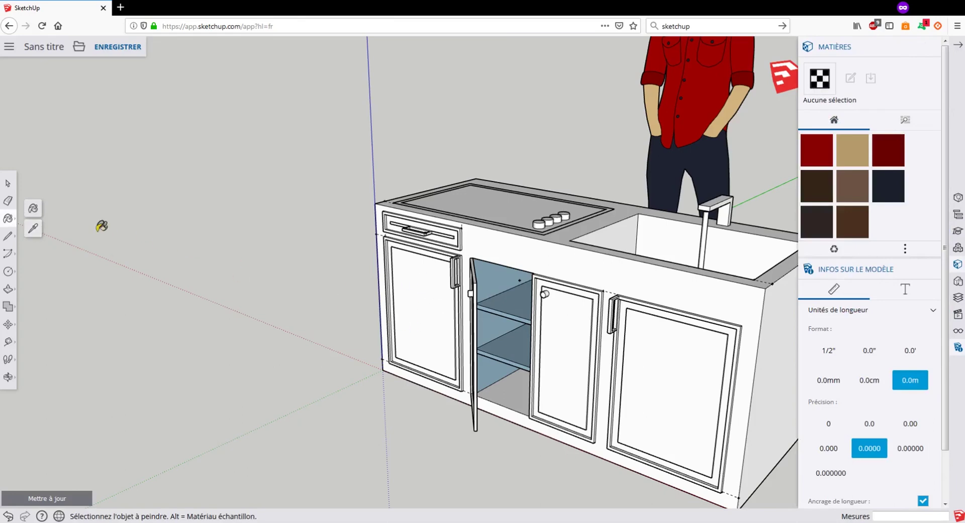
pyautogui.click(35, 206)
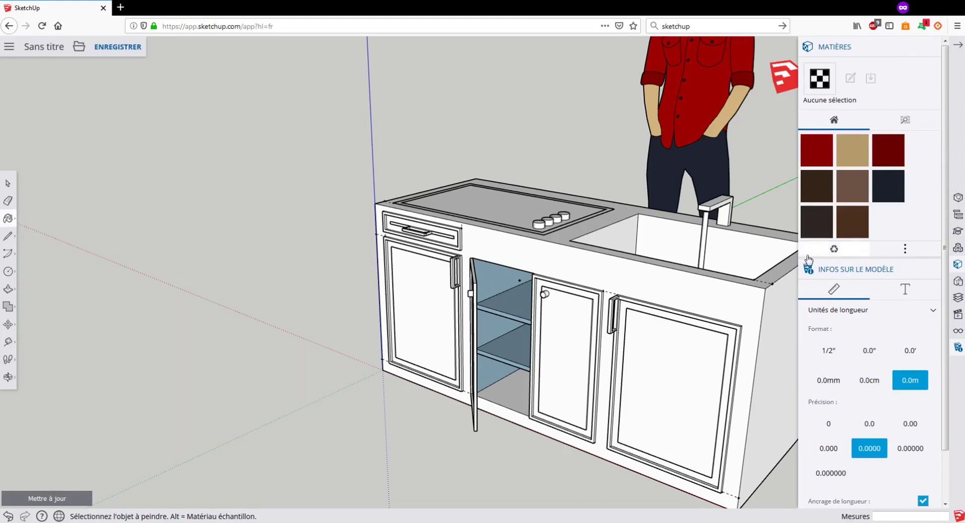
pyautogui.click(905, 250)
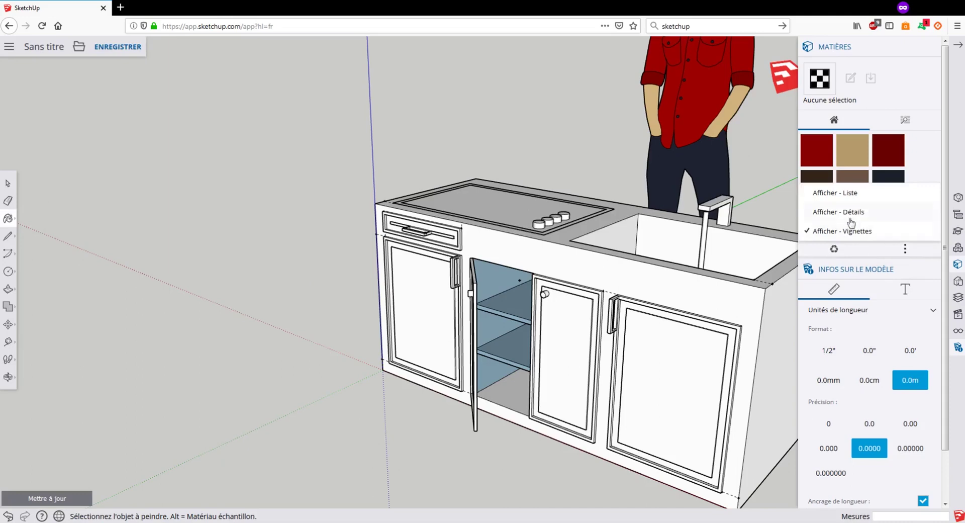
pyautogui.click(847, 193)
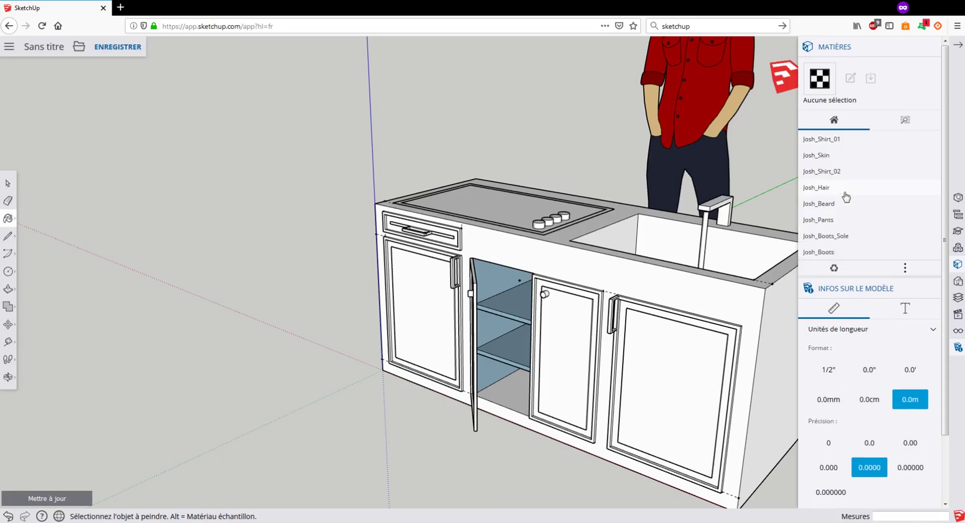
pyautogui.scroll(-3, 846, 198)
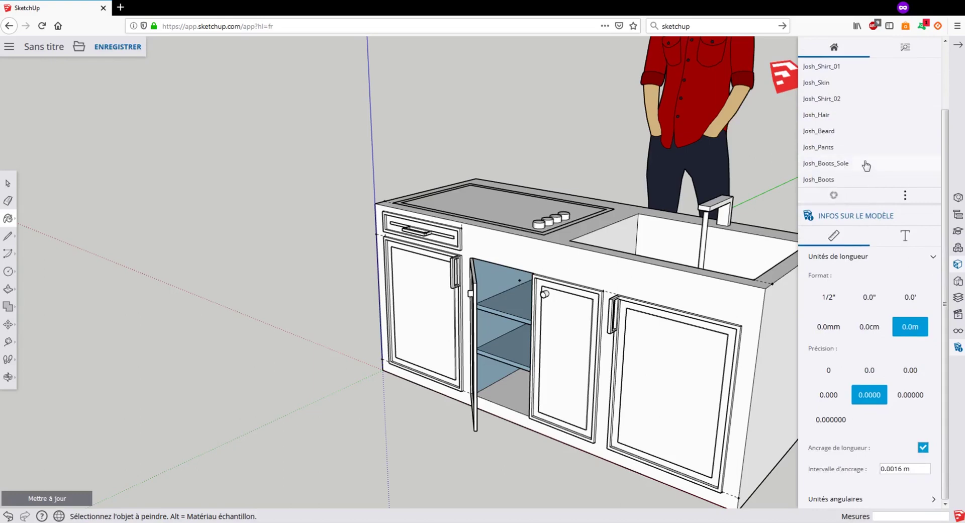
pyautogui.scroll(3, 866, 167)
# Step: Paint the water stream under the sink's faucet with the Piscine couleur claire material from the Eau collection
pyautogui.click(905, 122)
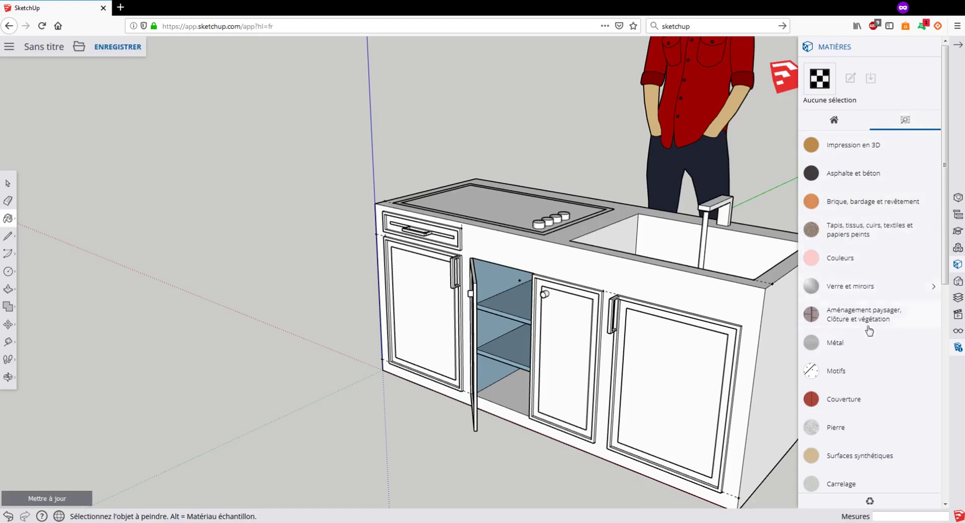
pyautogui.scroll(-2, 879, 355)
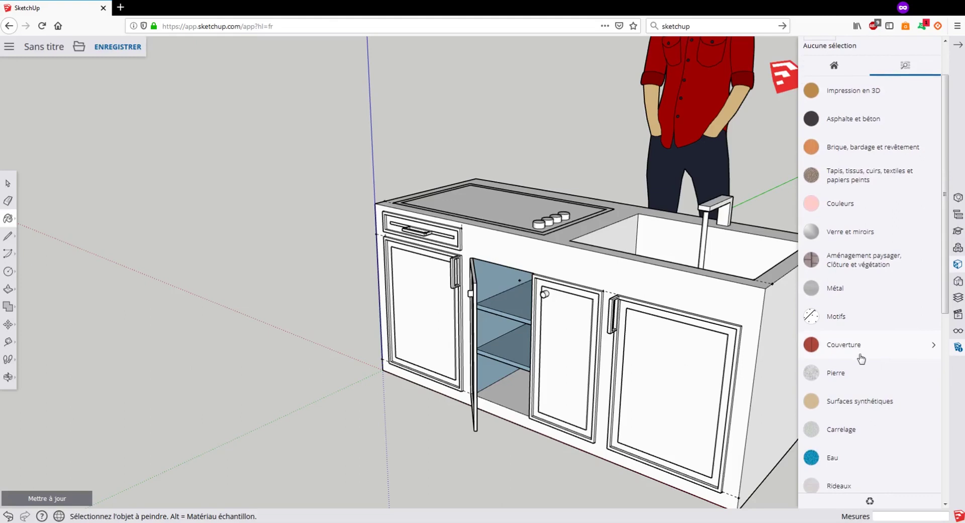
pyautogui.scroll(-2, 864, 352)
pyautogui.scroll(-2, 882, 351)
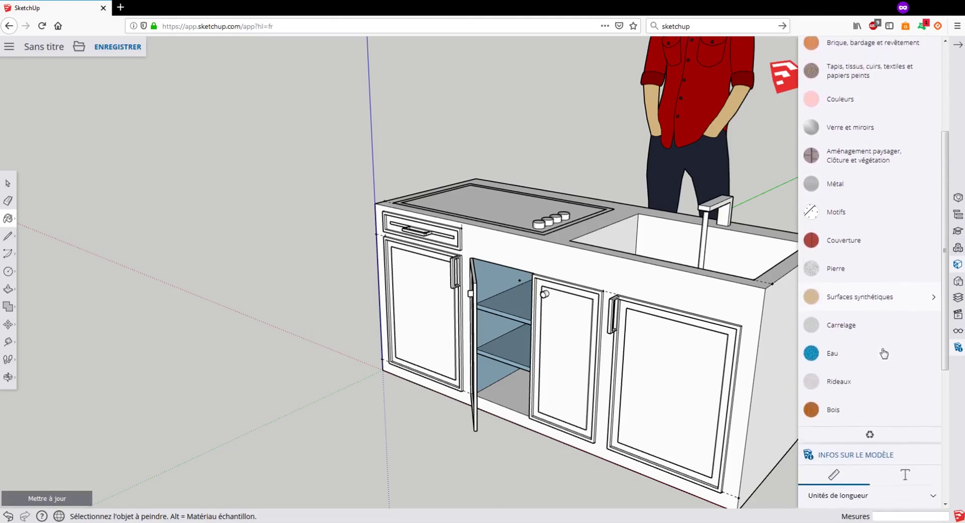
pyautogui.click(839, 352)
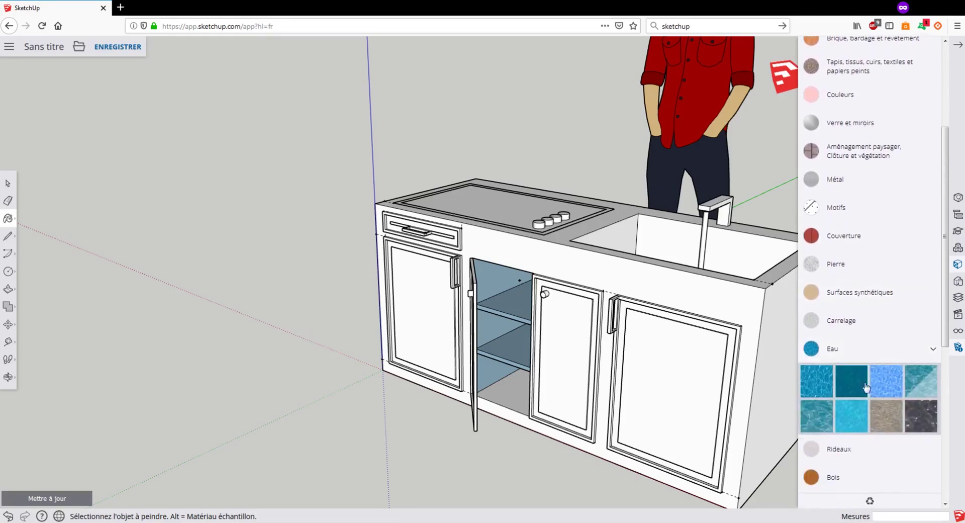
pyautogui.click(922, 386)
pyautogui.click(705, 245)
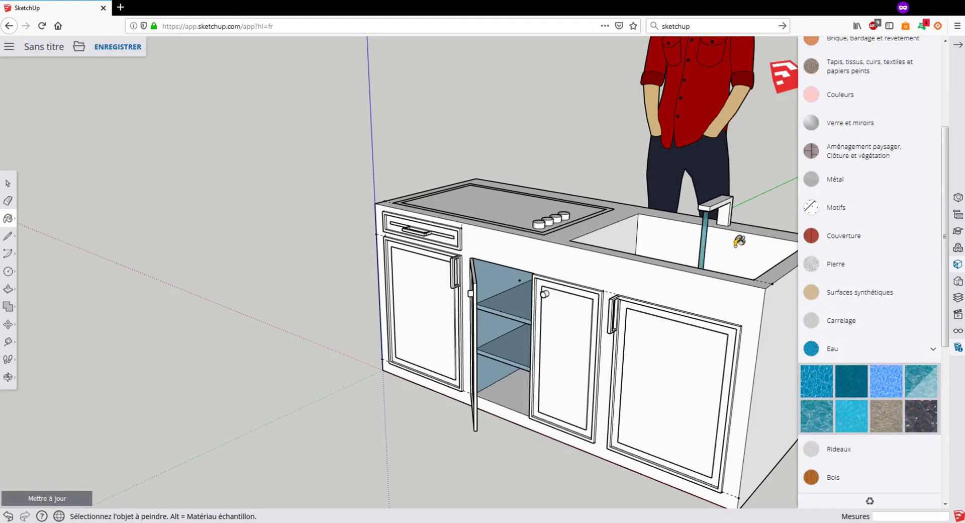
pyautogui.moveTo(739, 241); pyautogui.dragTo(736, 268, button='middle')
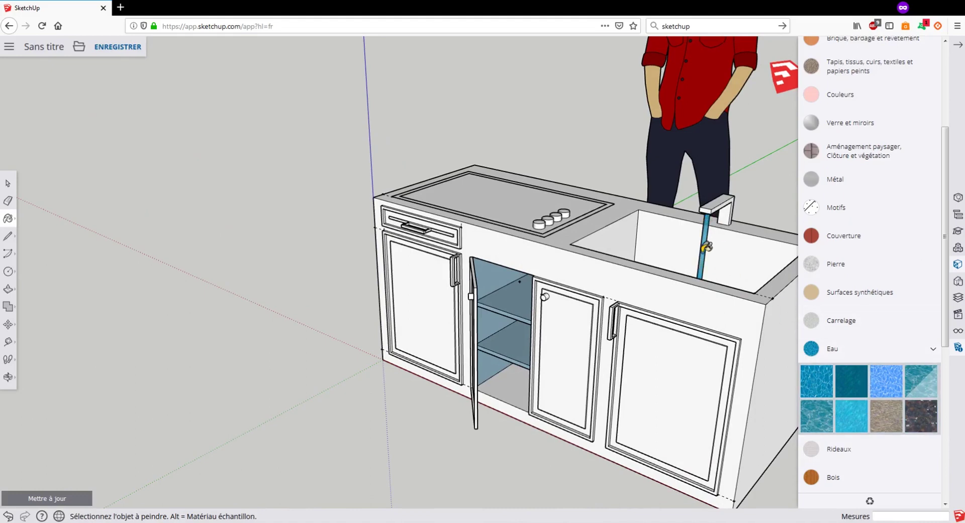
# Step: Paint the cooktop's recessed surface with the Bitume neuf material from the Asphalte et béton collection
pyautogui.moveTo(482, 246)
pyautogui.mouseDown(button='middle')
pyautogui.moveTo(474, 271)
pyautogui.moveTo(605, 291)
pyautogui.moveTo(472, 193)
pyautogui.mouseUp(button='middle')
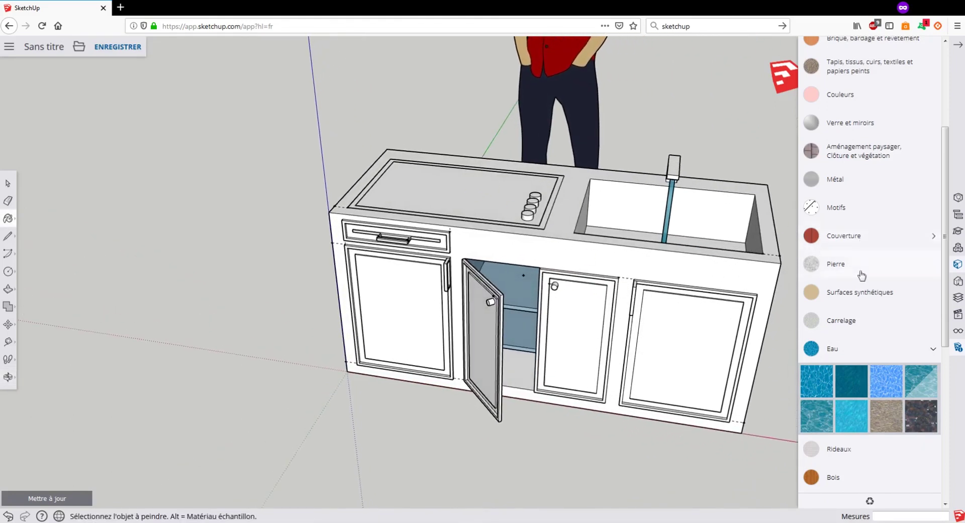
pyautogui.scroll(-3, 857, 326)
pyautogui.scroll(5, 858, 286)
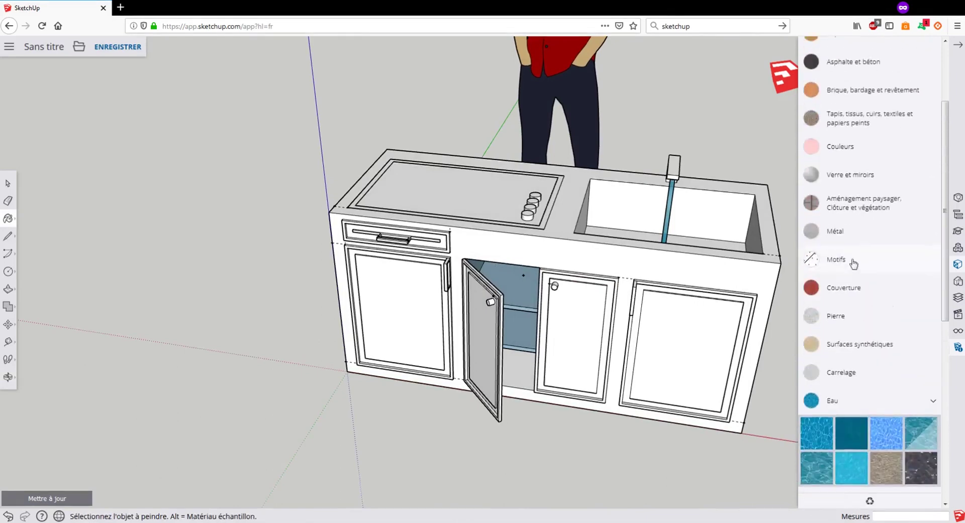
pyautogui.scroll(3, 861, 288)
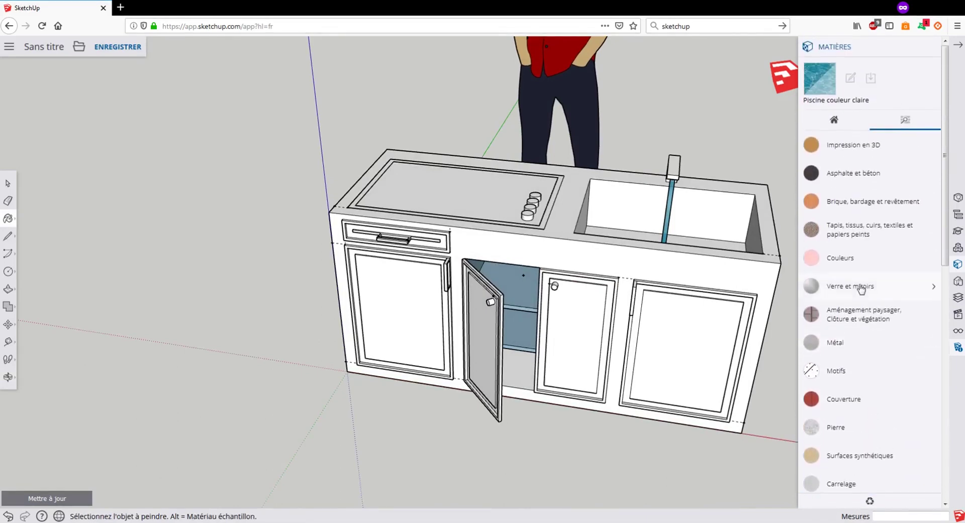
pyautogui.click(851, 176)
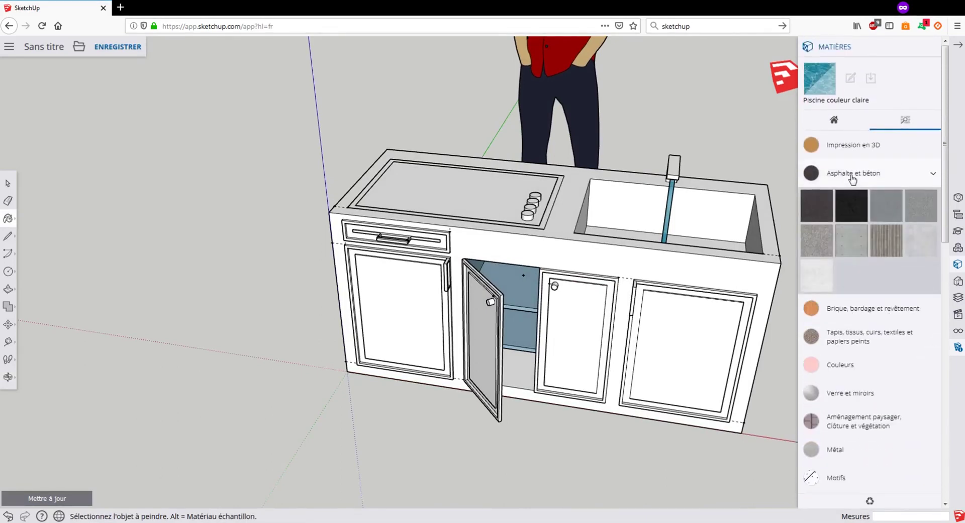
pyautogui.click(857, 213)
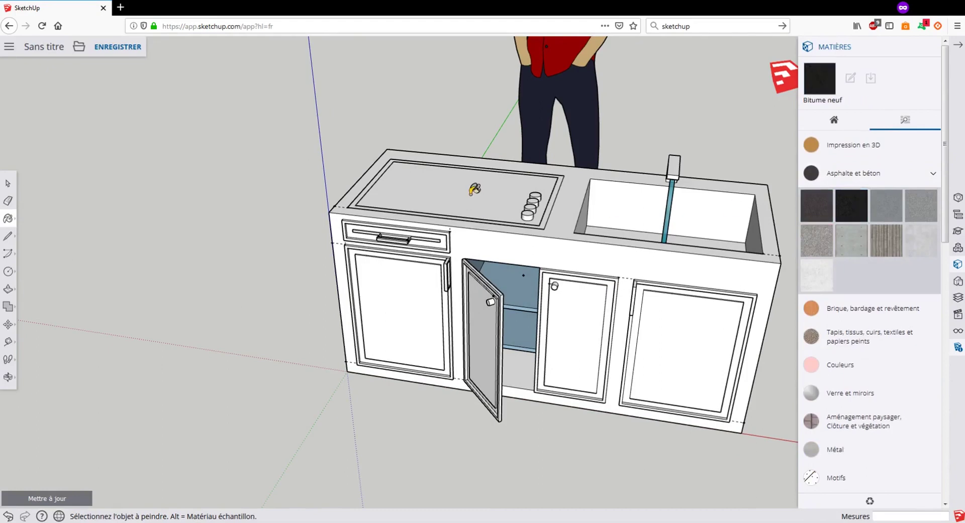
pyautogui.click(475, 189)
pyautogui.moveTo(459, 221)
pyautogui.mouseDown(button='middle')
pyautogui.moveTo(433, 271)
pyautogui.moveTo(450, 278)
pyautogui.mouseUp(button='middle')
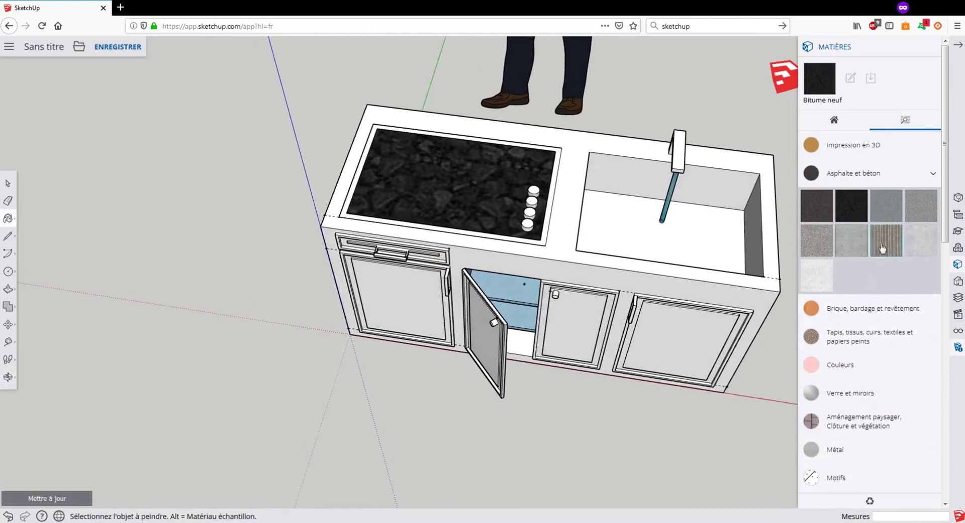
# Step: Look through the material library's collections, including the patterns in Motifs
pyautogui.scroll(-4, 876, 274)
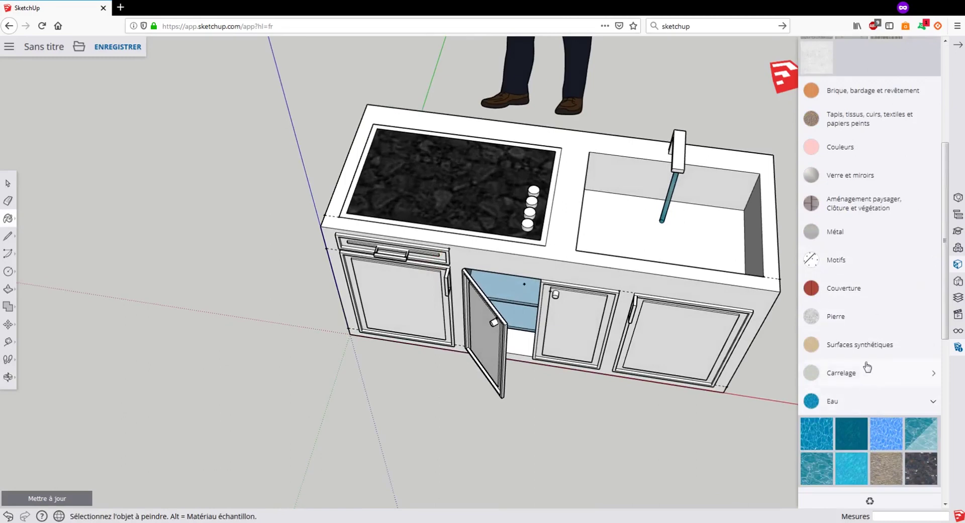
pyautogui.scroll(-4, 823, 361)
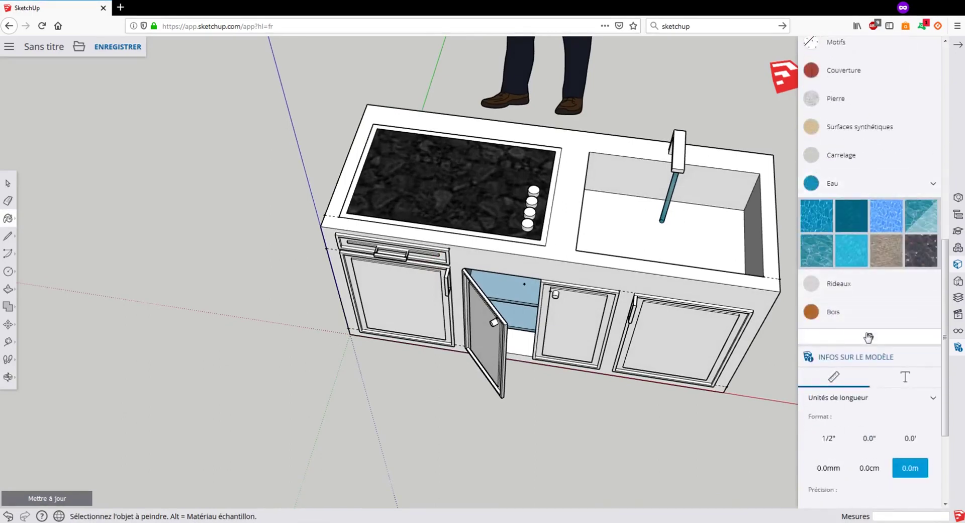
pyautogui.scroll(10, 858, 284)
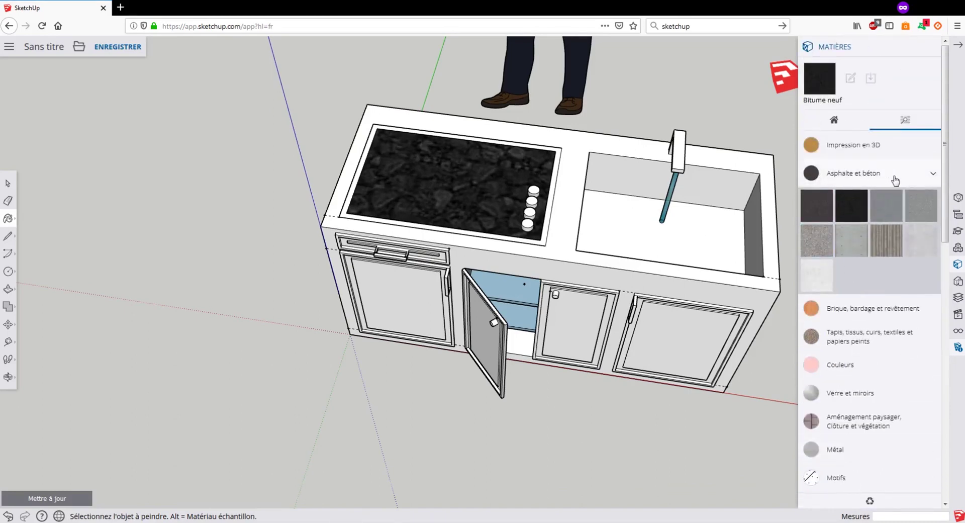
pyautogui.scroll(-2, 837, 387)
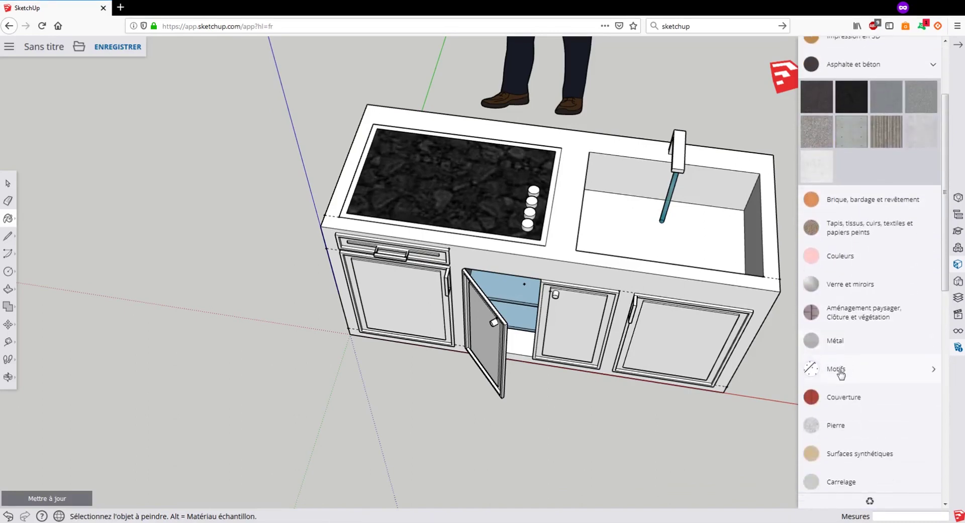
pyautogui.click(838, 370)
pyautogui.scroll(-7, 857, 400)
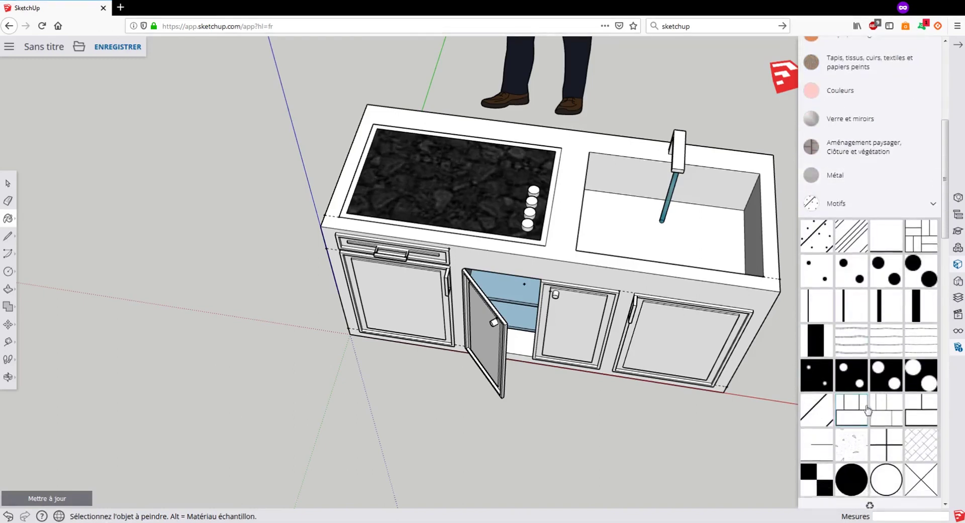
pyautogui.scroll(-5, 868, 410)
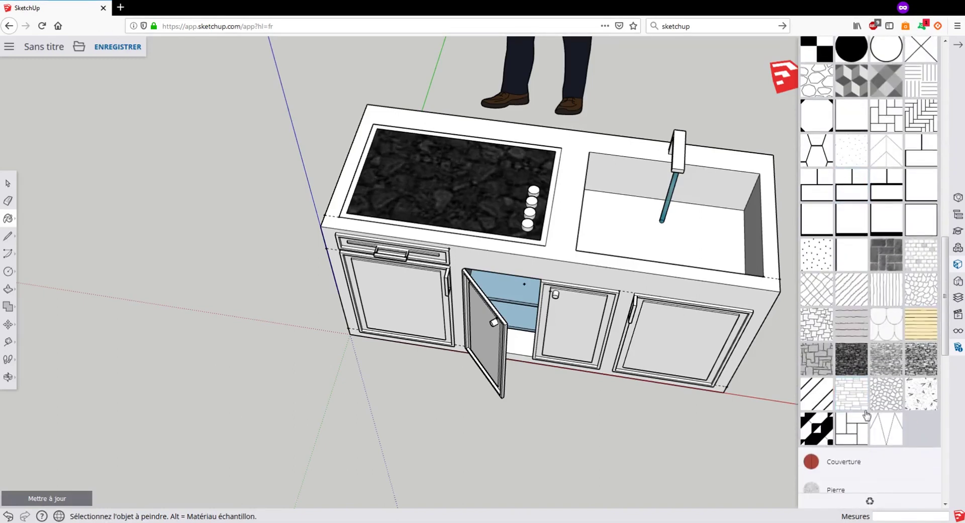
pyautogui.scroll(8, 865, 415)
pyautogui.scroll(4, 866, 414)
pyautogui.click(856, 312)
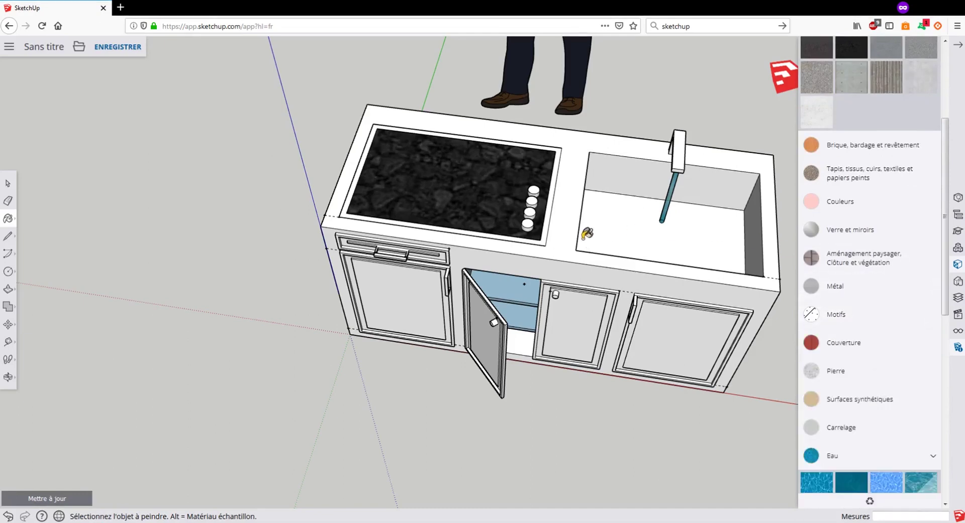
# Step: Paint the four cooktop knobs with the pale blue speckled material from the Surfaces synthétiques collection
pyautogui.click(847, 405)
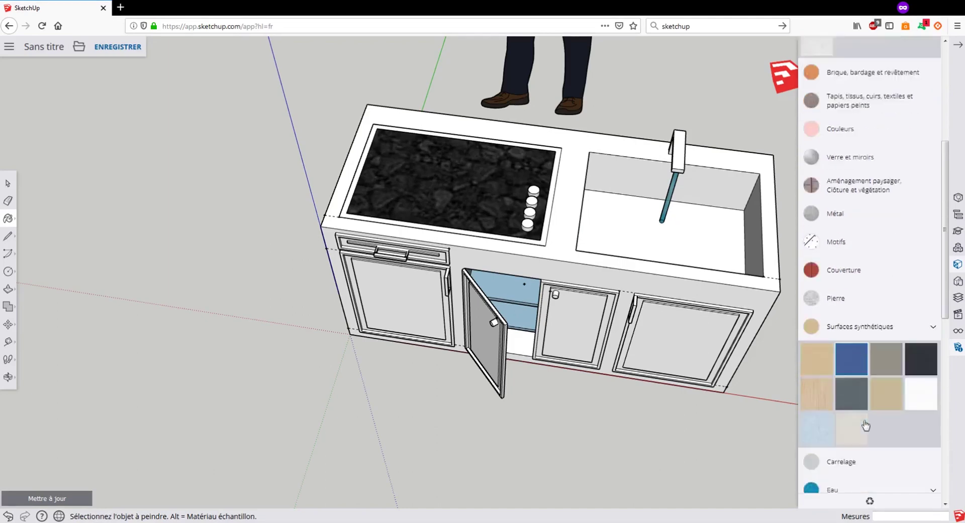
pyautogui.scroll(-3, 858, 440)
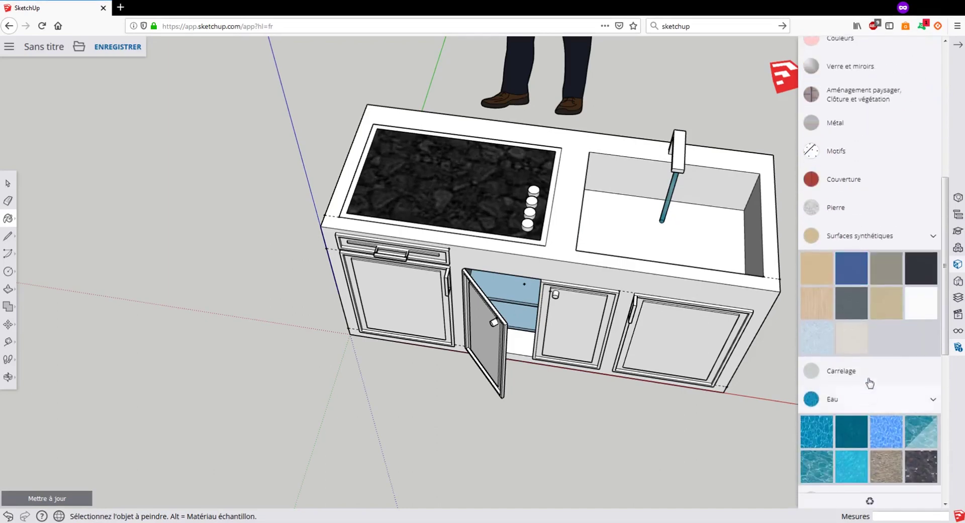
pyautogui.click(817, 345)
pyautogui.click(523, 223)
pyautogui.scroll(5, 523, 223)
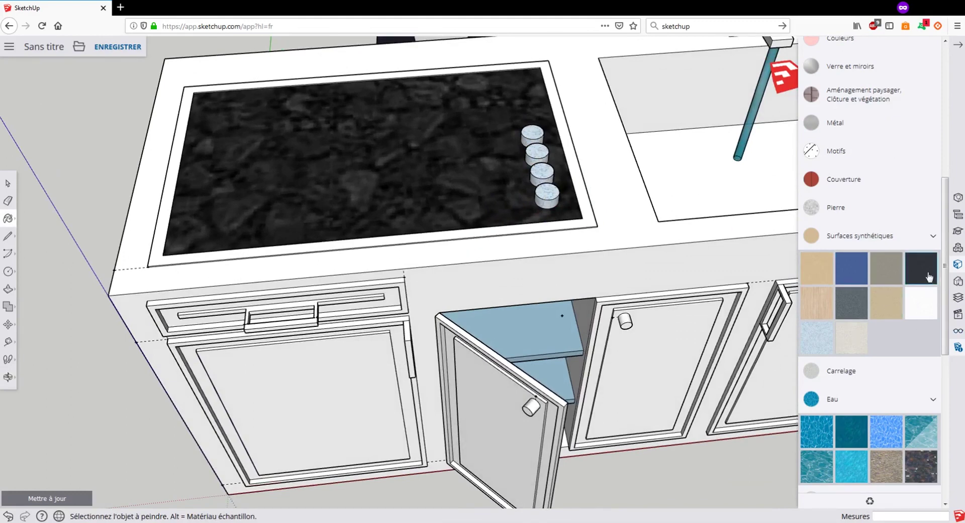
# Step: Paint the border around the cooktop and its thin inner side faces with the near-black material from Surfaces synthétiques
pyautogui.click(574, 161)
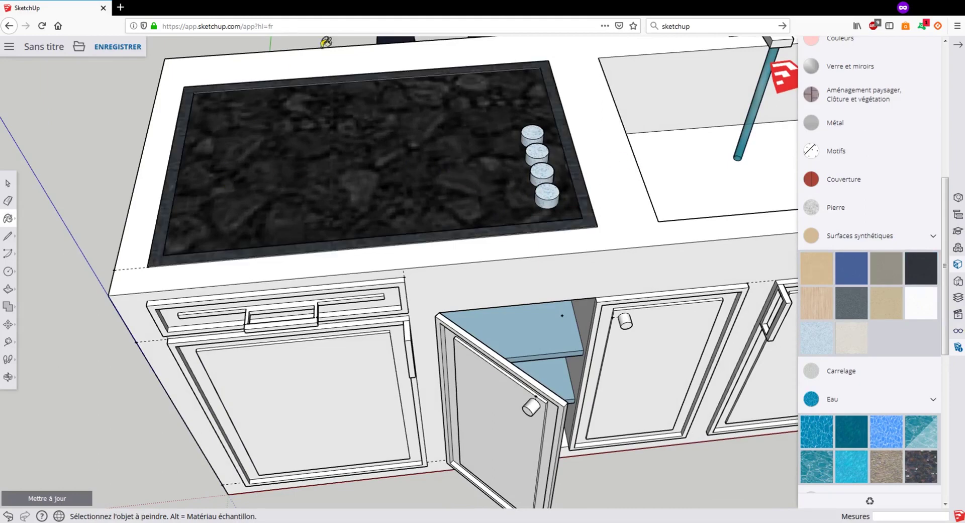
pyautogui.scroll(10, 325, 42)
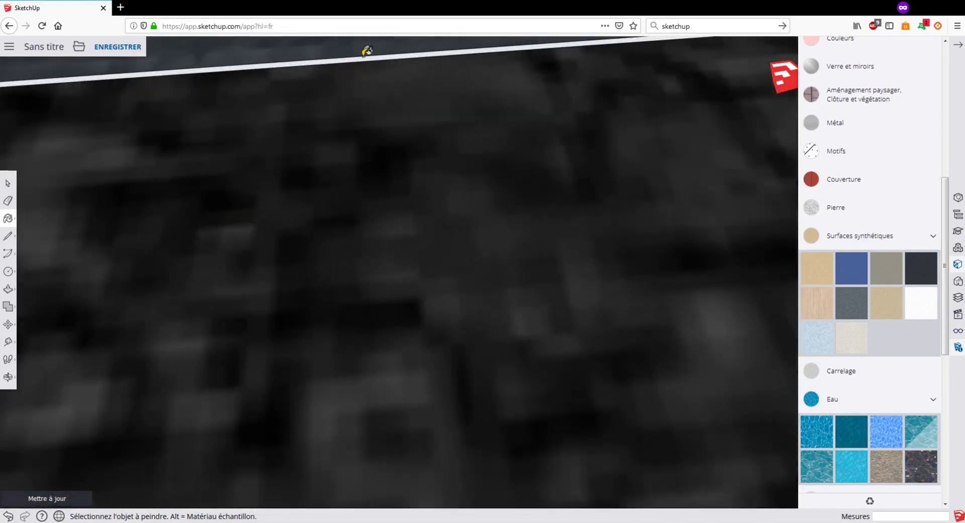
pyautogui.scroll(3, 361, 99)
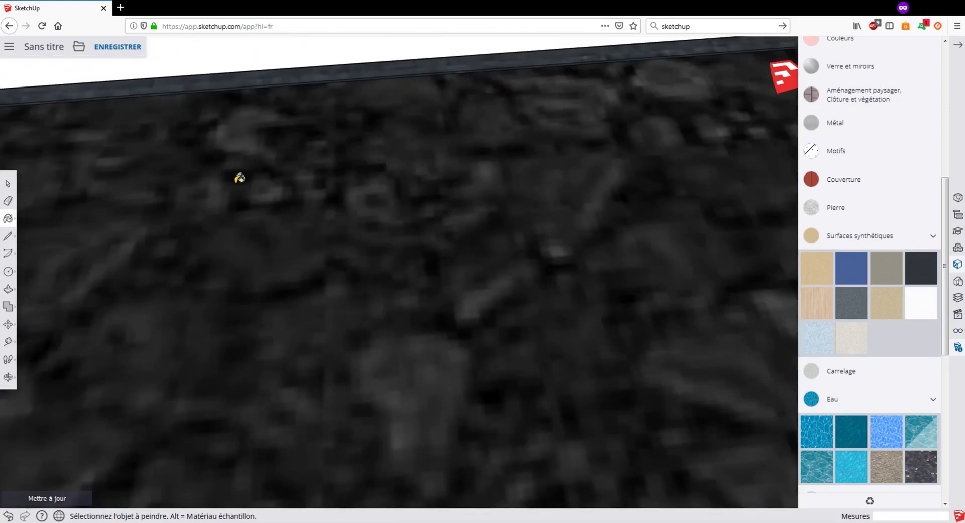
pyautogui.moveTo(330, 159); pyautogui.dragTo(257, 154, button='middle')
pyautogui.scroll(5, 254, 141)
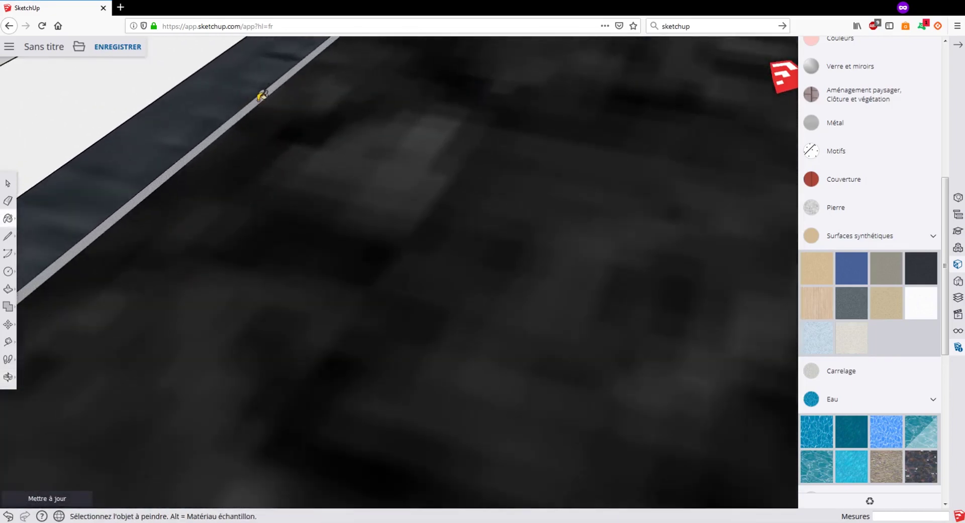
pyautogui.scroll(-4, 325, 142)
pyautogui.scroll(3, 224, 161)
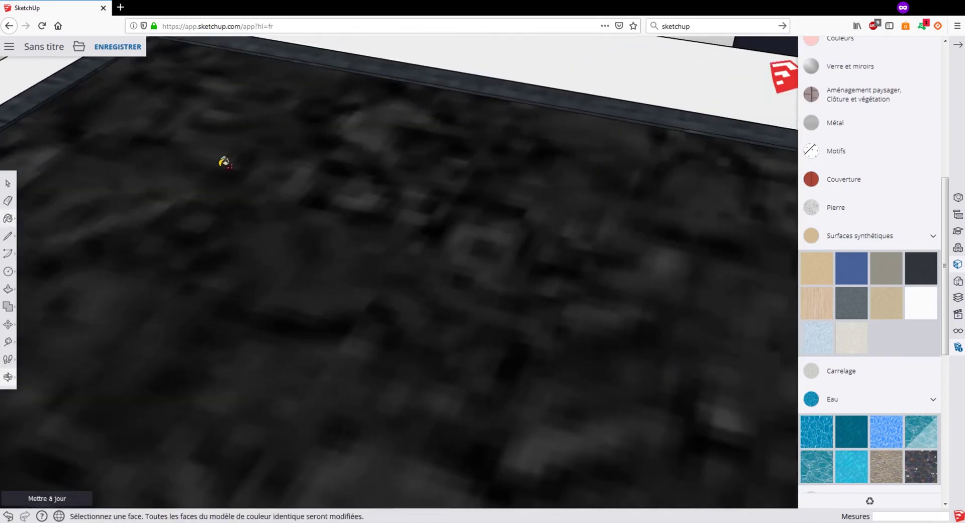
pyautogui.moveTo(351, 204)
pyautogui.mouseDown(button='middle')
pyautogui.moveTo(582, 198)
pyautogui.moveTo(637, 178)
pyautogui.moveTo(622, 134)
pyautogui.mouseUp(button='middle')
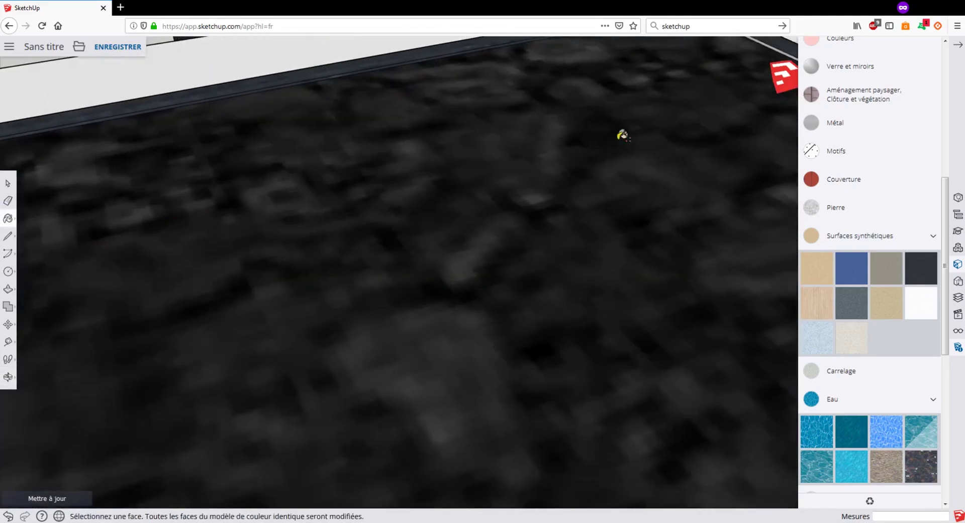
pyautogui.scroll(-4, 302, 229)
pyautogui.scroll(4, 442, 166)
pyautogui.scroll(3, 510, 135)
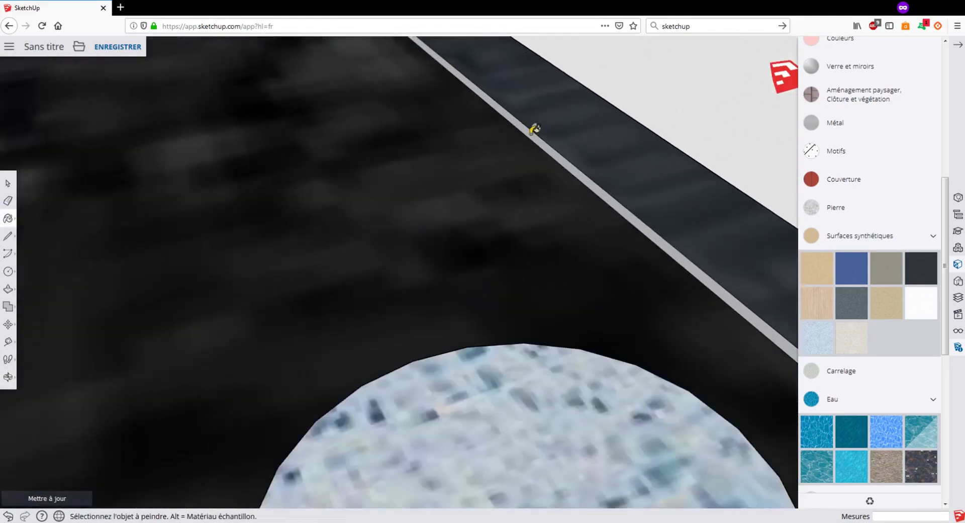
pyautogui.scroll(-6, 535, 132)
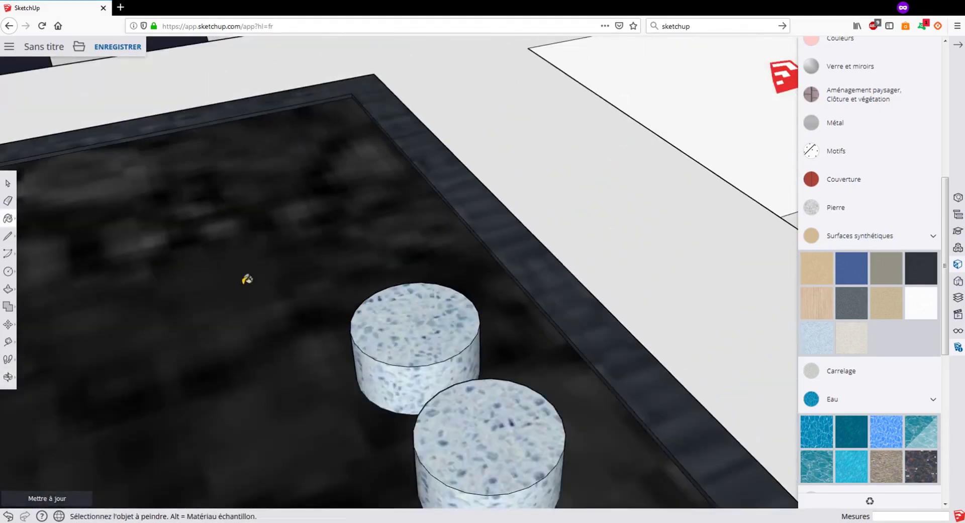
# Step: Paint the cooktop border's remaining inner side face and its outer edges near the knobs with the near-black Surfaces synthétiques material
pyautogui.moveTo(246, 280); pyautogui.dragTo(584, 264, button='middle')
pyautogui.moveTo(386, 352)
pyautogui.mouseDown(button='middle')
pyautogui.moveTo(596, 334)
pyautogui.moveTo(259, 289)
pyautogui.mouseUp(button='middle')
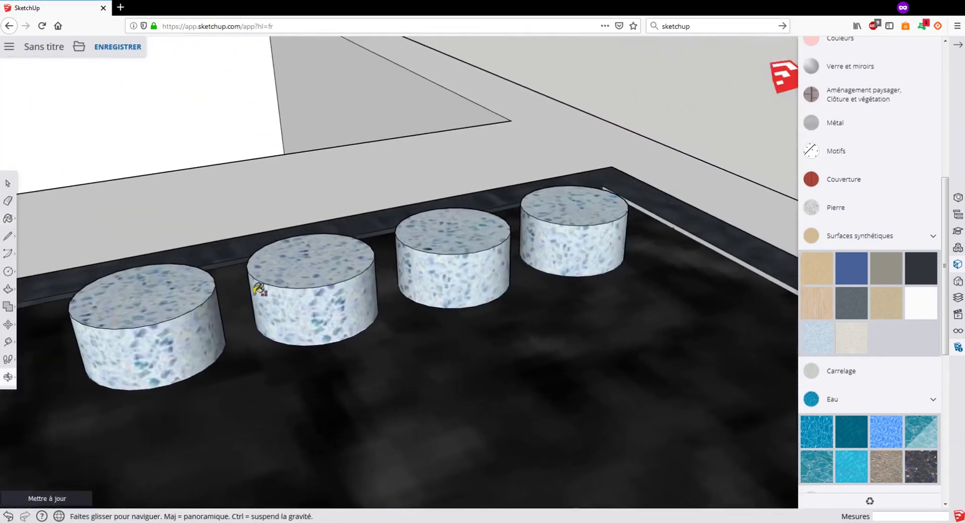
pyautogui.scroll(4, 713, 246)
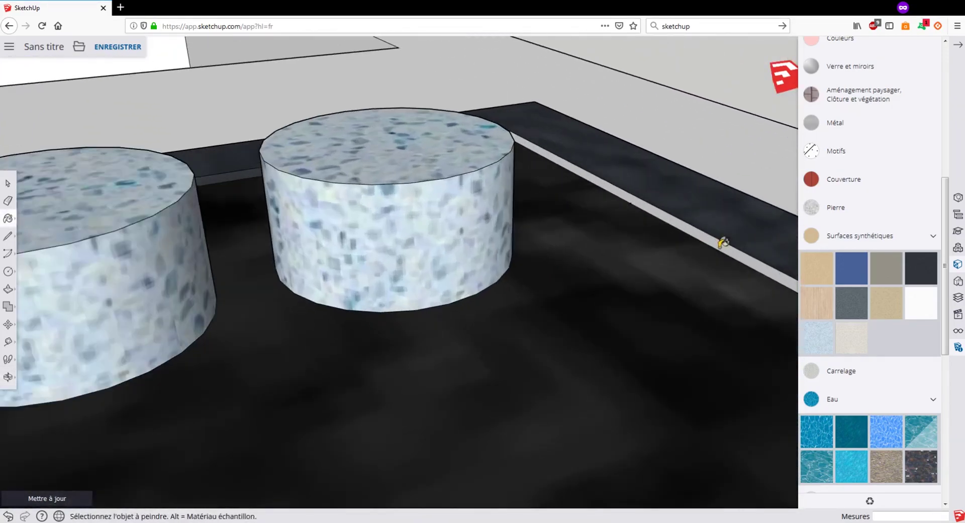
pyautogui.scroll(-5, 718, 242)
pyautogui.moveTo(706, 241); pyautogui.dragTo(443, 256, button='middle')
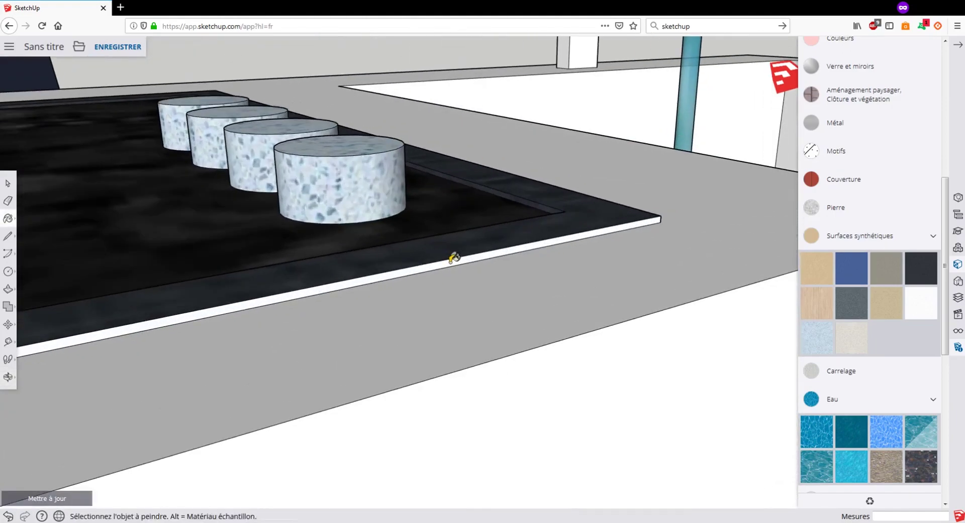
pyautogui.moveTo(620, 218)
pyautogui.mouseDown(button='middle')
pyautogui.moveTo(319, 218)
pyautogui.moveTo(446, 199)
pyautogui.mouseUp(button='middle')
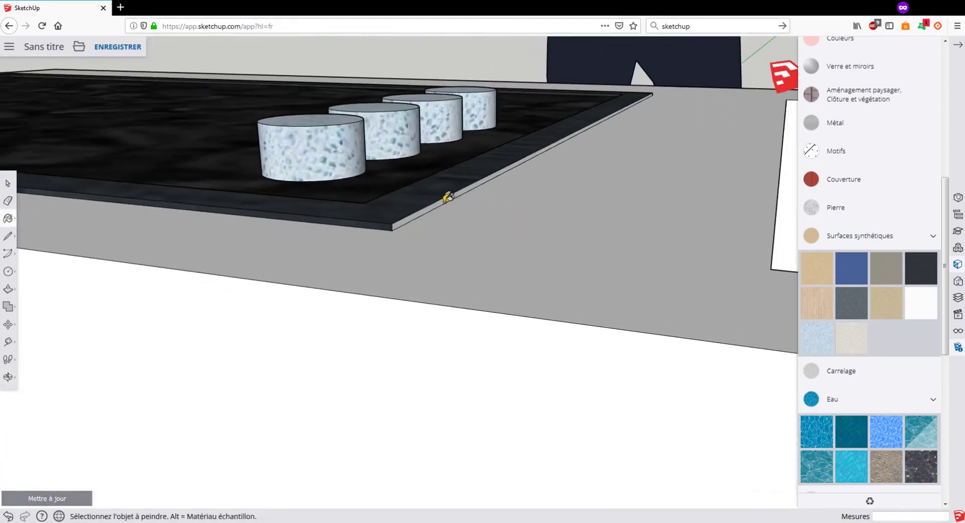
pyautogui.click(447, 196)
pyautogui.keyDown('shift'); pyautogui.moveTo(231, 205); pyautogui.dragTo(474, 209, button='middle'); pyautogui.keyUp('shift')
pyautogui.scroll(-5, 297, 220)
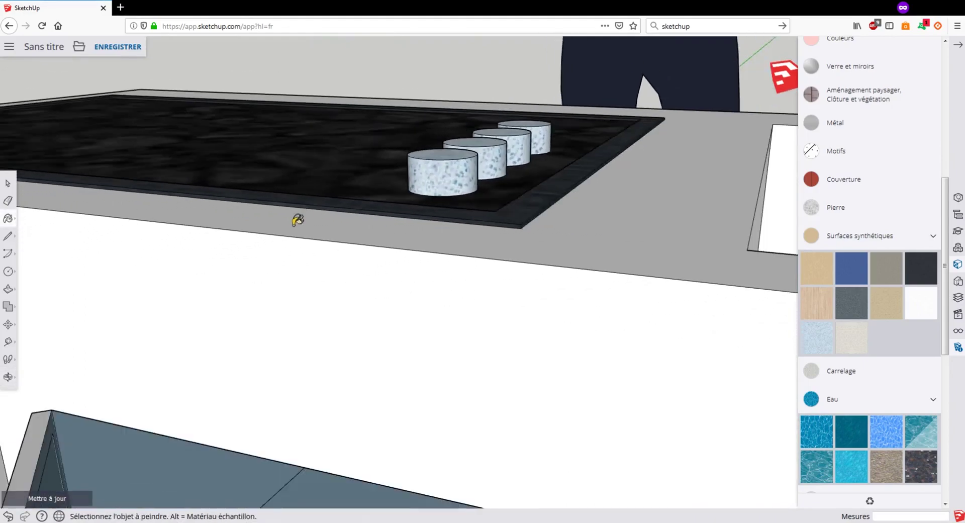
# Step: Continue the near-black material around the cooktop border's remaining outer edges, including the one at the end away from the knobs
pyautogui.moveTo(392, 193); pyautogui.dragTo(221, 223, button='middle')
pyautogui.keyDown('shift'); pyautogui.moveTo(60, 256); pyautogui.dragTo(357, 239, button='middle'); pyautogui.keyUp('shift')
pyautogui.keyDown('shift'); pyautogui.moveTo(153, 248); pyautogui.dragTo(472, 225, button='middle'); pyautogui.keyUp('shift')
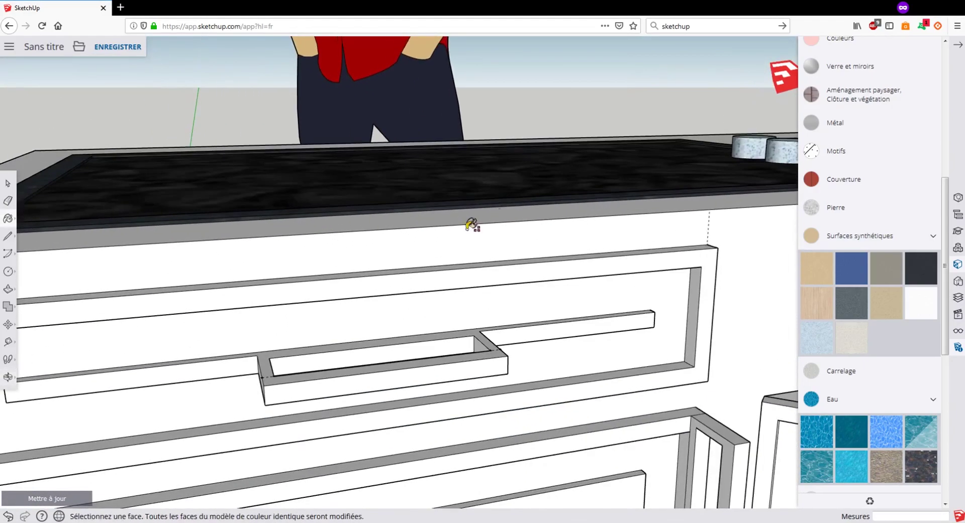
pyautogui.keyDown('shift'); pyautogui.moveTo(212, 236); pyautogui.dragTo(543, 249, button='middle'); pyautogui.keyUp('shift')
pyautogui.keyDown('shift'); pyautogui.moveTo(331, 248); pyautogui.dragTo(507, 250, button='middle'); pyautogui.keyUp('shift')
pyautogui.scroll(3, 451, 229)
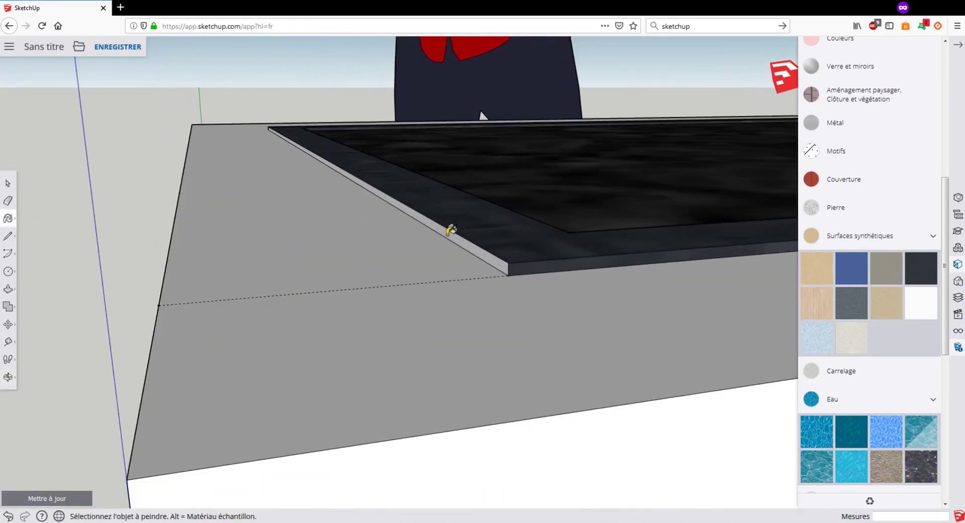
pyautogui.click(451, 230)
pyautogui.moveTo(229, 182); pyautogui.dragTo(655, 188, button='middle')
pyautogui.moveTo(428, 213)
pyautogui.mouseDown(button='middle')
pyautogui.moveTo(578, 231)
pyautogui.moveTo(358, 239)
pyautogui.moveTo(448, 241)
pyautogui.moveTo(647, 271)
pyautogui.mouseUp(button='middle')
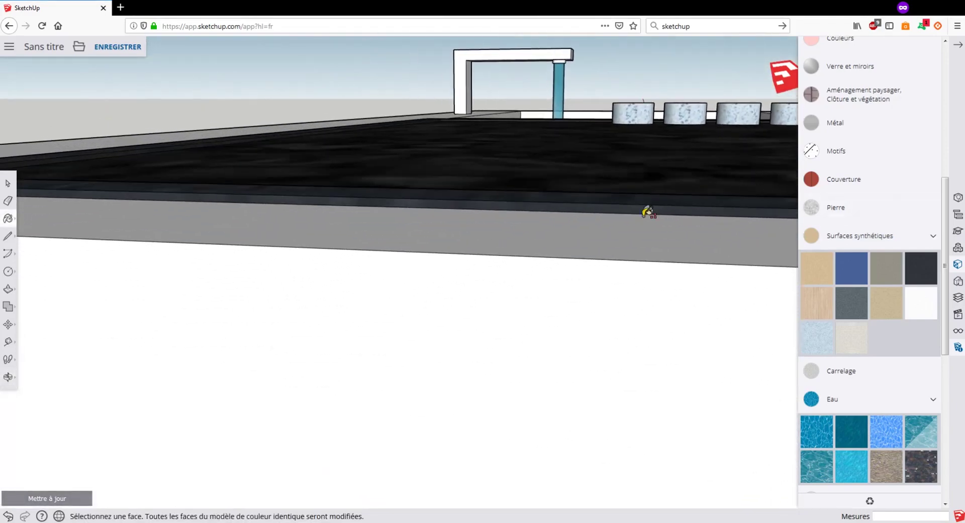
pyautogui.moveTo(254, 213)
pyautogui.mouseDown(button='middle')
pyautogui.moveTo(221, 239)
pyautogui.moveTo(566, 252)
pyautogui.moveTo(434, 212)
pyautogui.moveTo(297, 231)
pyautogui.moveTo(325, 195)
pyautogui.mouseUp(button='middle')
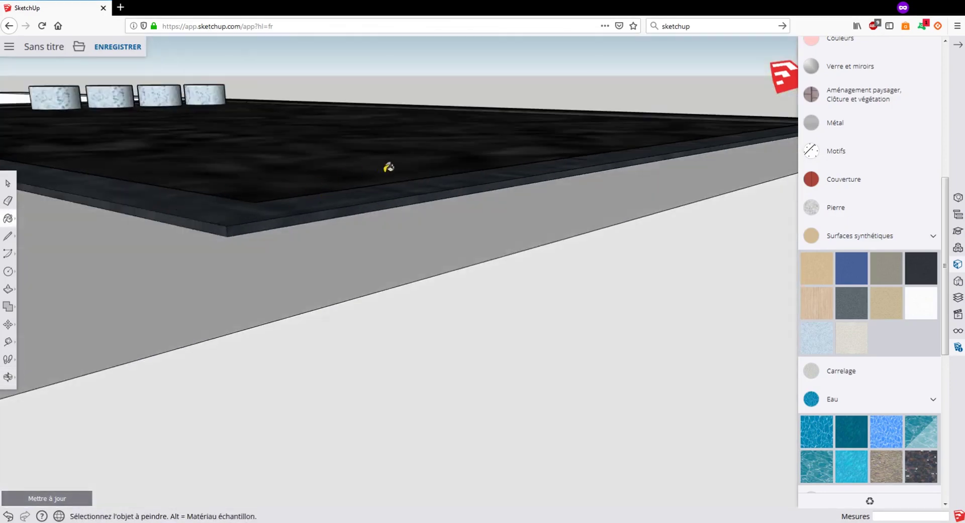
pyautogui.moveTo(387, 166); pyautogui.dragTo(364, 215, button='middle')
pyautogui.scroll(-6, 456, 217)
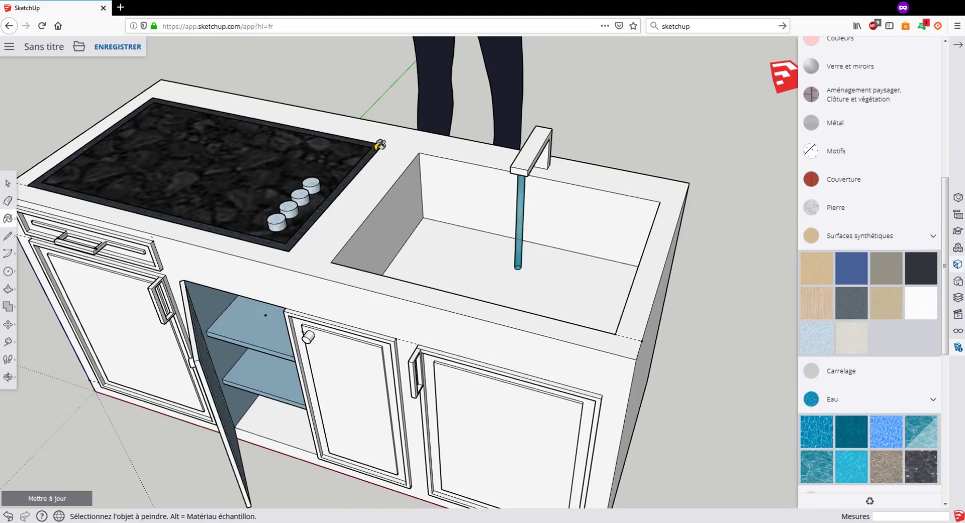
# Step: Paint the faces of the faucet body with the near-white brushed material from the Métal collection
pyautogui.moveTo(523, 206); pyautogui.dragTo(332, 211, button='middle')
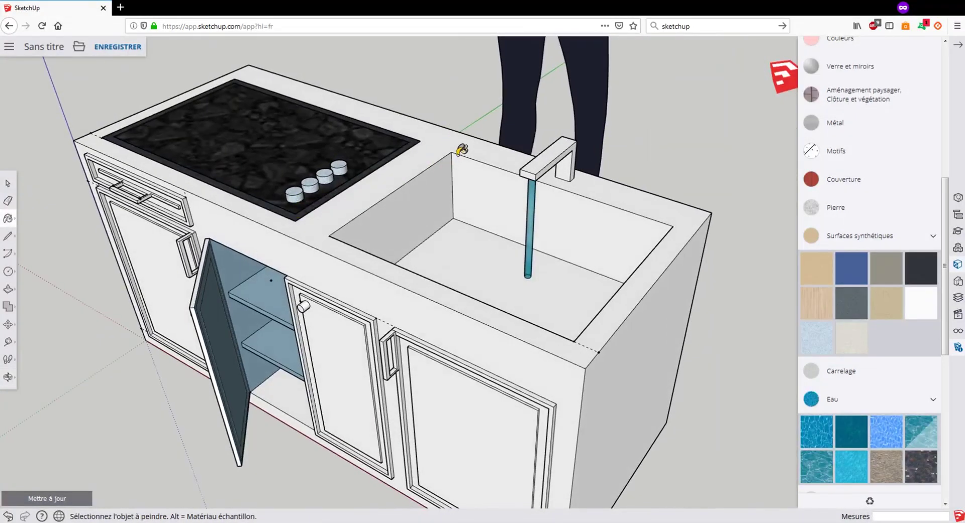
pyautogui.moveTo(513, 152); pyautogui.dragTo(456, 181, button='middle')
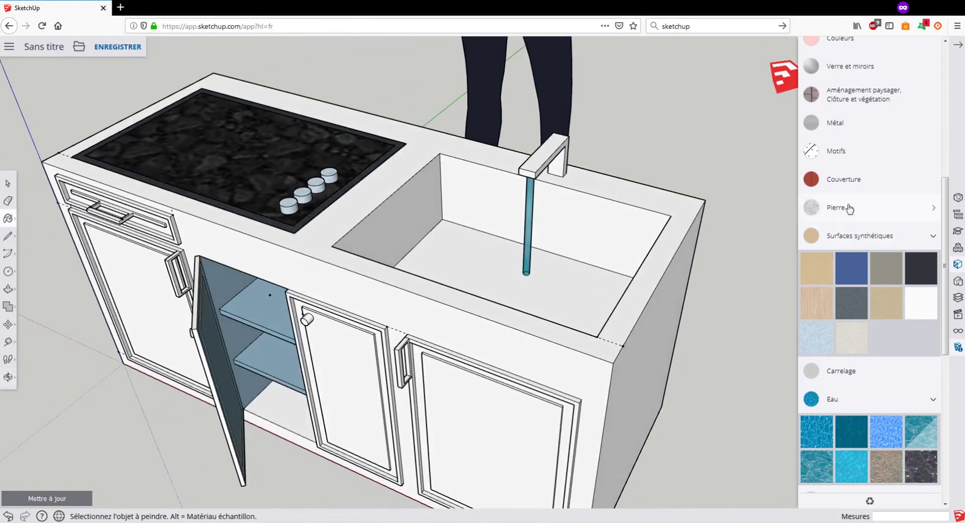
pyautogui.scroll(3, 844, 221)
pyautogui.click(840, 232)
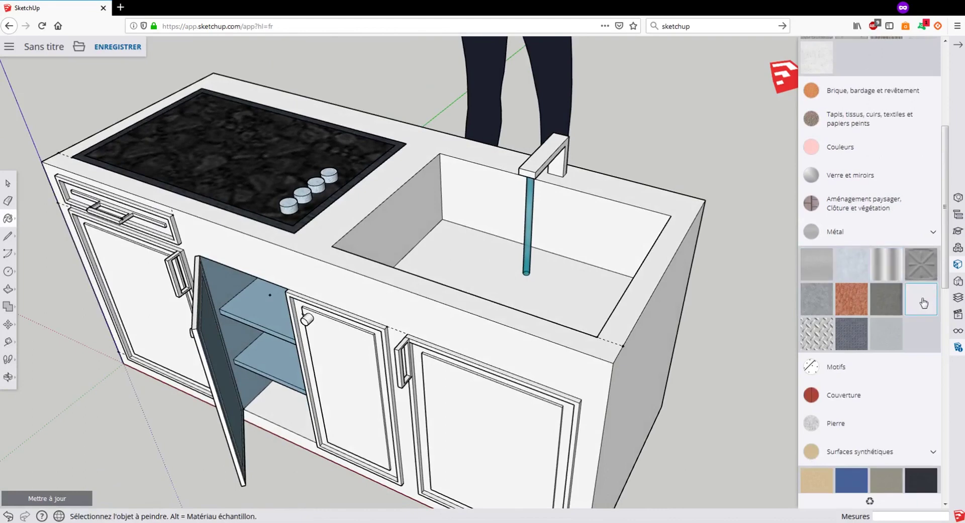
pyautogui.scroll(5, 547, 151)
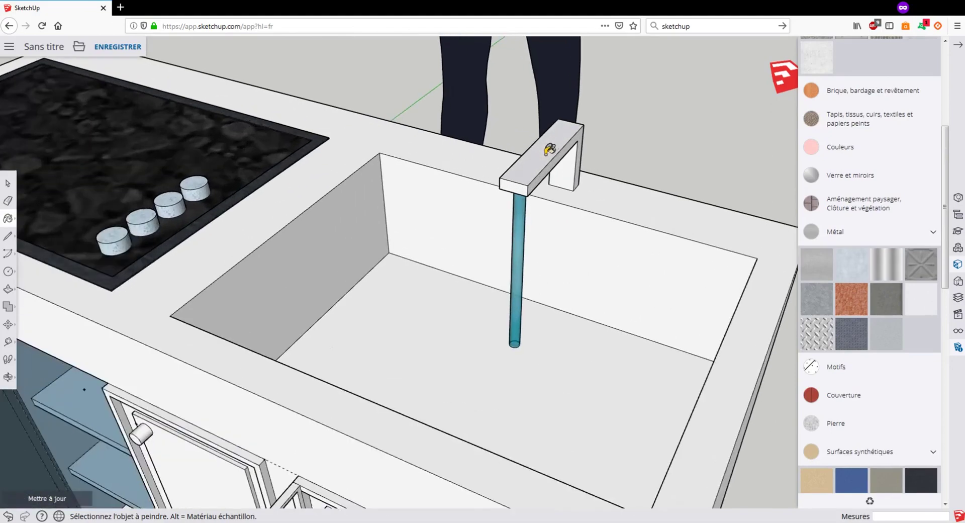
pyautogui.click(538, 173)
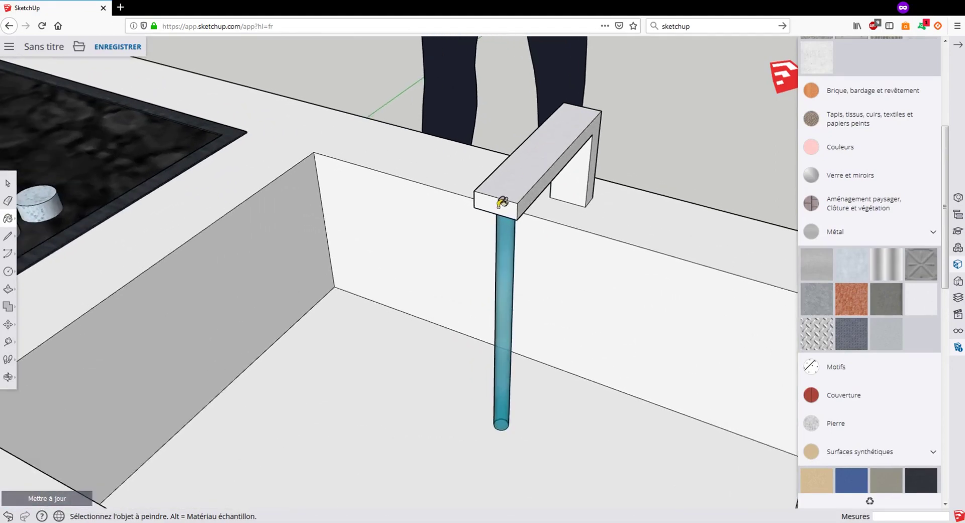
pyautogui.moveTo(593, 161)
pyautogui.mouseDown(button='middle')
pyautogui.moveTo(635, 178)
pyautogui.moveTo(452, 144)
pyautogui.moveTo(600, 167)
pyautogui.moveTo(433, 188)
pyautogui.moveTo(374, 176)
pyautogui.mouseUp(button='middle')
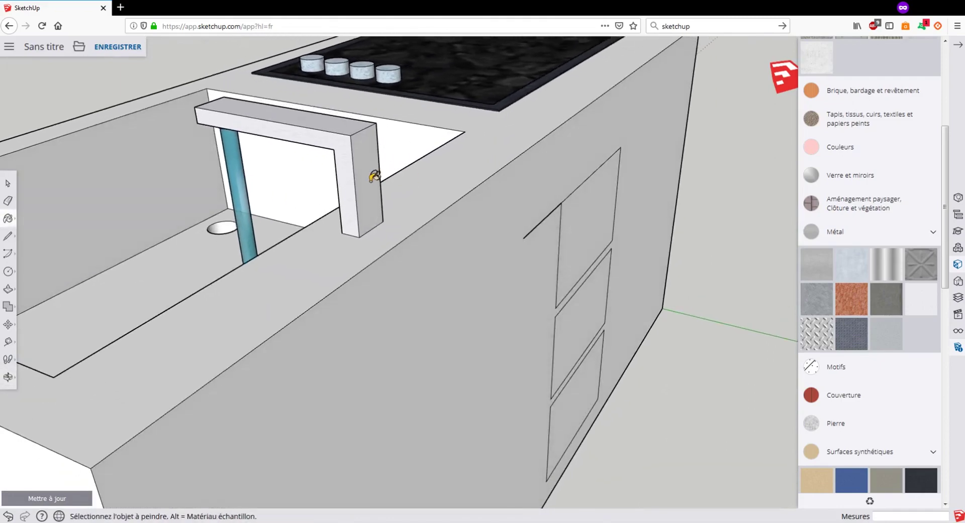
pyautogui.moveTo(296, 190)
pyautogui.mouseDown(button='middle')
pyautogui.moveTo(571, 228)
pyautogui.moveTo(738, 129)
pyautogui.moveTo(530, 147)
pyautogui.moveTo(551, 151)
pyautogui.moveTo(537, 169)
pyautogui.moveTo(592, 147)
pyautogui.moveTo(452, 129)
pyautogui.mouseUp(button='middle')
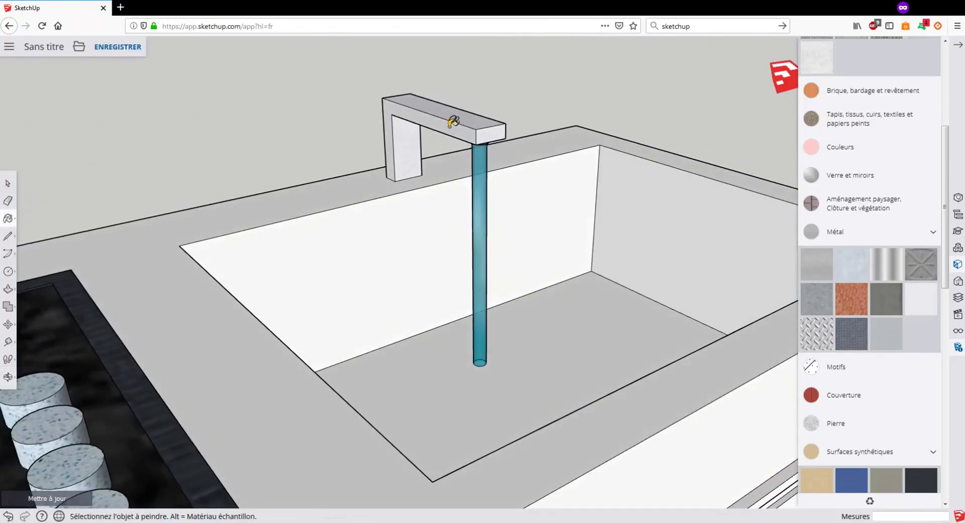
pyautogui.moveTo(533, 144); pyautogui.dragTo(435, 65, button='middle')
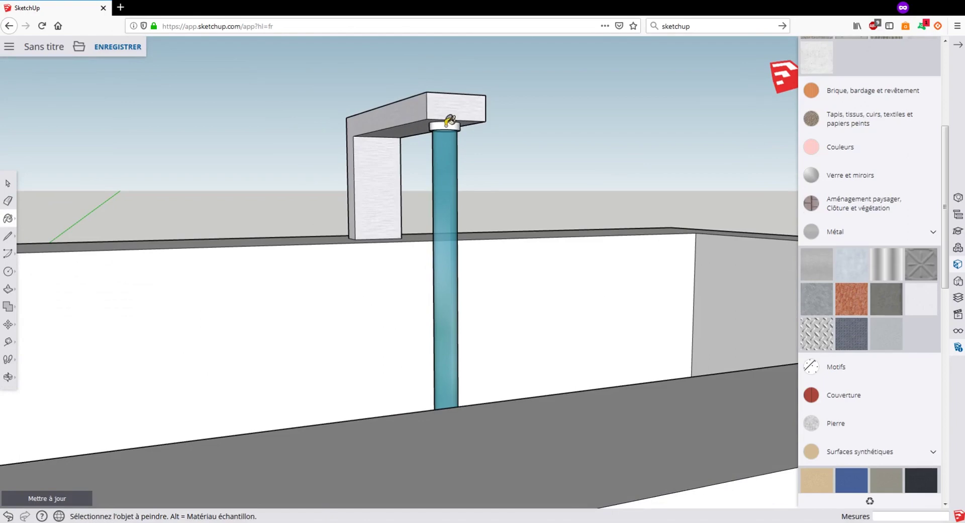
# Step: Paint the small ring under the faucet spout with the same near-white brushed metal
pyautogui.scroll(5, 454, 121)
pyautogui.moveTo(446, 122)
pyautogui.mouseDown(button='middle')
pyautogui.moveTo(438, 117)
pyautogui.moveTo(447, 45)
pyautogui.mouseUp(button='middle')
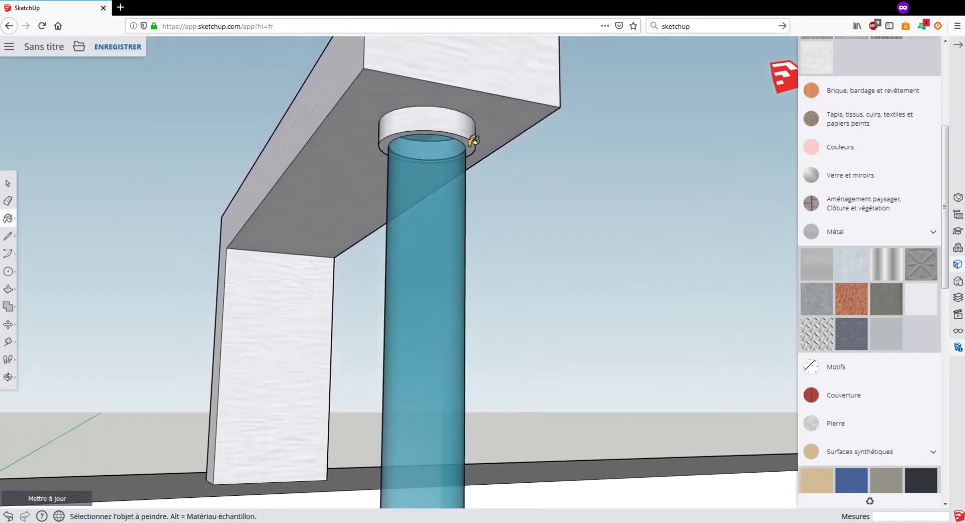
pyautogui.moveTo(543, 121)
pyautogui.mouseDown(button='middle')
pyautogui.moveTo(351, 176)
pyautogui.moveTo(424, 198)
pyautogui.moveTo(382, 229)
pyautogui.moveTo(491, 179)
pyautogui.moveTo(425, 276)
pyautogui.moveTo(420, 183)
pyautogui.moveTo(584, 140)
pyautogui.moveTo(653, 171)
pyautogui.moveTo(409, 146)
pyautogui.moveTo(582, 183)
pyautogui.moveTo(463, 201)
pyautogui.mouseUp(button='middle')
# Step: Paint the sink's inner walls and bottom with the near-white brushed metal
pyautogui.scroll(-5, 383, 229)
pyautogui.click(463, 178)
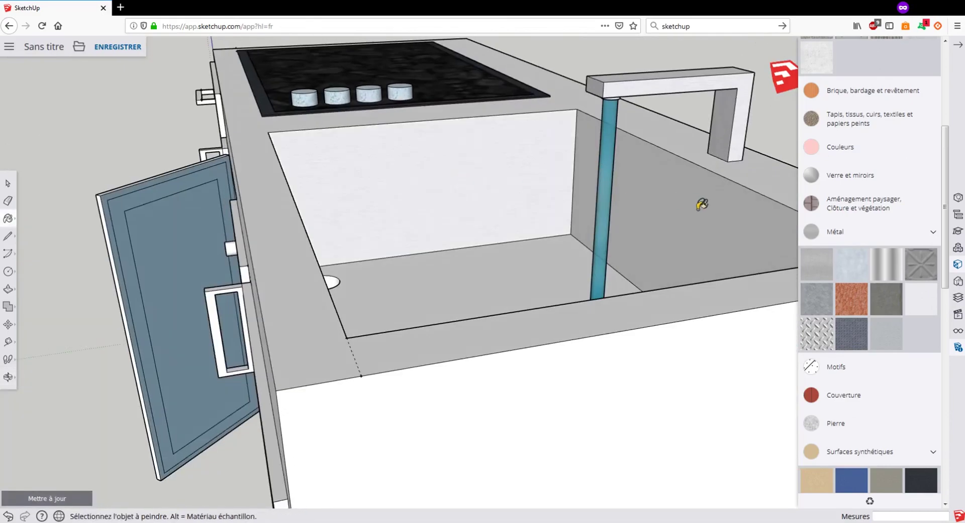
pyautogui.click(701, 206)
pyautogui.click(533, 242)
pyautogui.moveTo(535, 240)
pyautogui.mouseDown(button='middle')
pyautogui.moveTo(524, 224)
pyautogui.moveTo(295, 194)
pyautogui.moveTo(561, 223)
pyautogui.moveTo(640, 193)
pyautogui.moveTo(431, 187)
pyautogui.moveTo(746, 206)
pyautogui.moveTo(638, 209)
pyautogui.moveTo(602, 272)
pyautogui.mouseUp(button='middle')
pyautogui.click(724, 206)
pyautogui.moveTo(648, 231); pyautogui.dragTo(375, 240, button='middle')
pyautogui.click(300, 225)
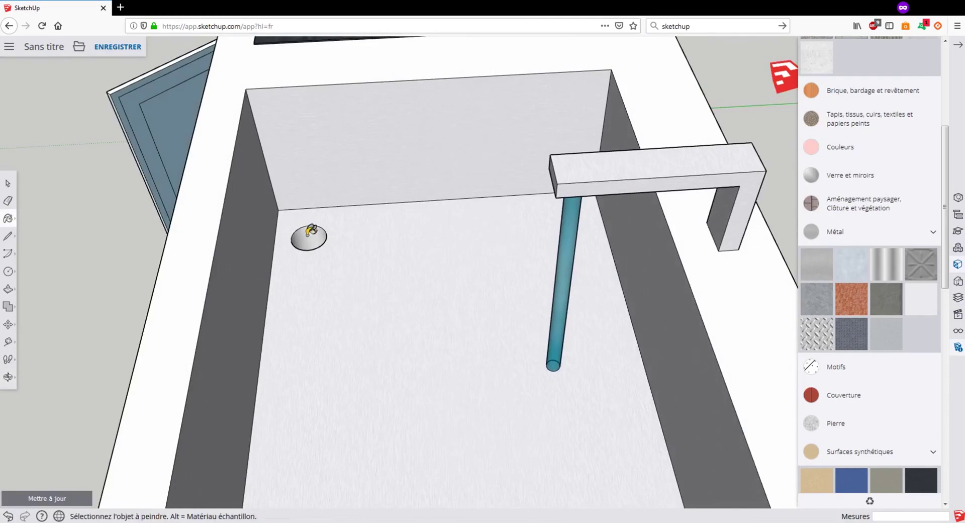
pyautogui.scroll(-5, 349, 225)
pyautogui.moveTo(298, 238); pyautogui.dragTo(412, 222, button='middle')
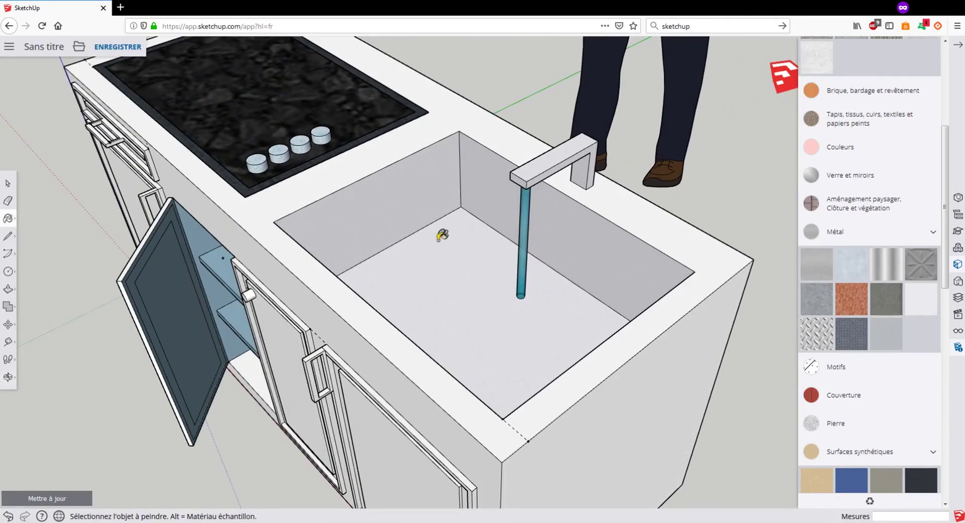
# Step: Paint the countertop surface around the cooktop and sink with a mottled grey, concrete-like material from the library
pyautogui.click(876, 235)
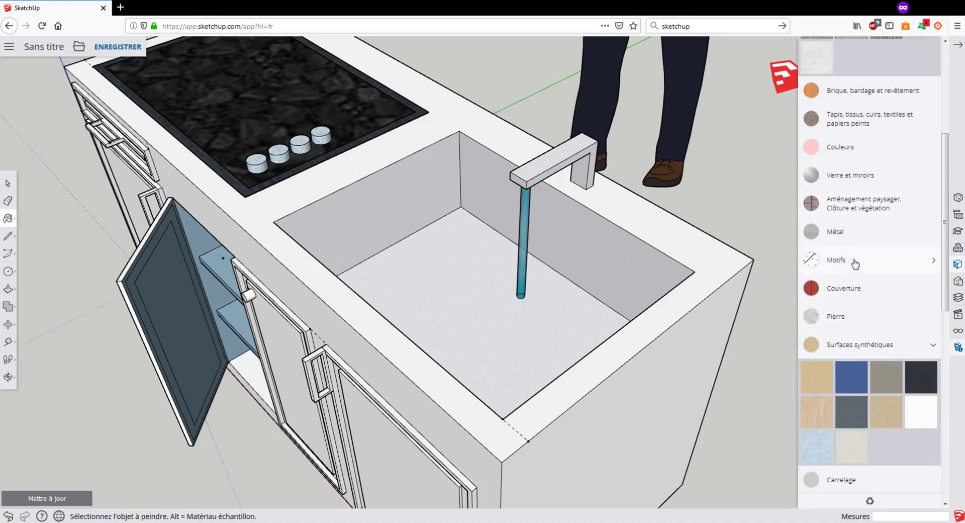
pyautogui.scroll(2, 865, 248)
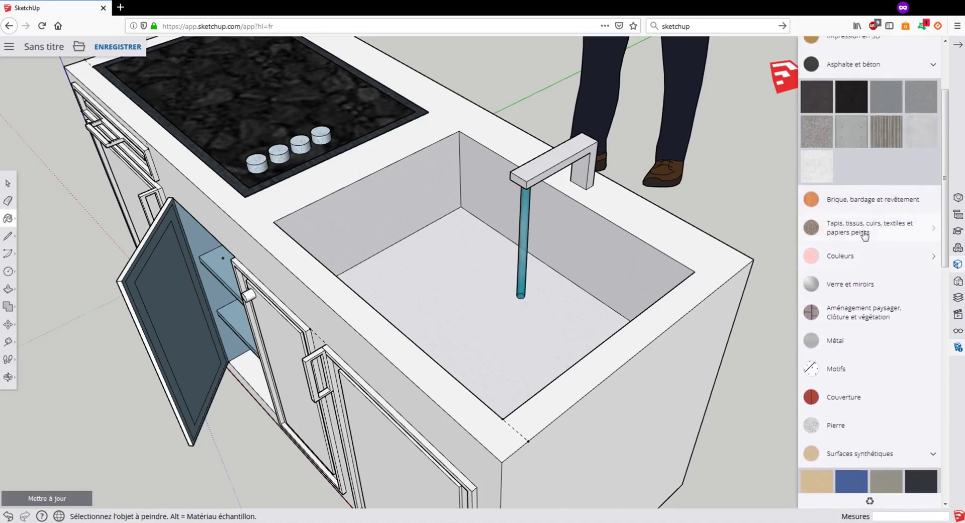
pyautogui.click(878, 204)
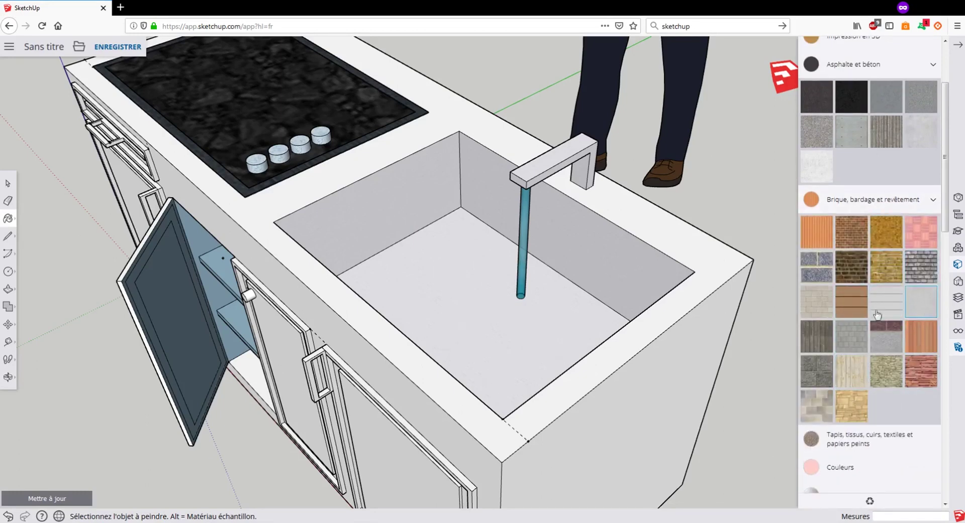
pyautogui.click(288, 198)
# Step: Paint the cabinet's front face with the reddish-brown vertical wood planks from Brique, bardage et revêtement
pyautogui.moveTo(287, 196)
pyautogui.mouseDown(button='middle')
pyautogui.moveTo(282, 271)
pyautogui.moveTo(515, 261)
pyautogui.moveTo(454, 274)
pyautogui.moveTo(370, 262)
pyautogui.moveTo(526, 219)
pyautogui.moveTo(618, 211)
pyautogui.moveTo(475, 182)
pyautogui.moveTo(497, 224)
pyautogui.mouseUp(button='middle')
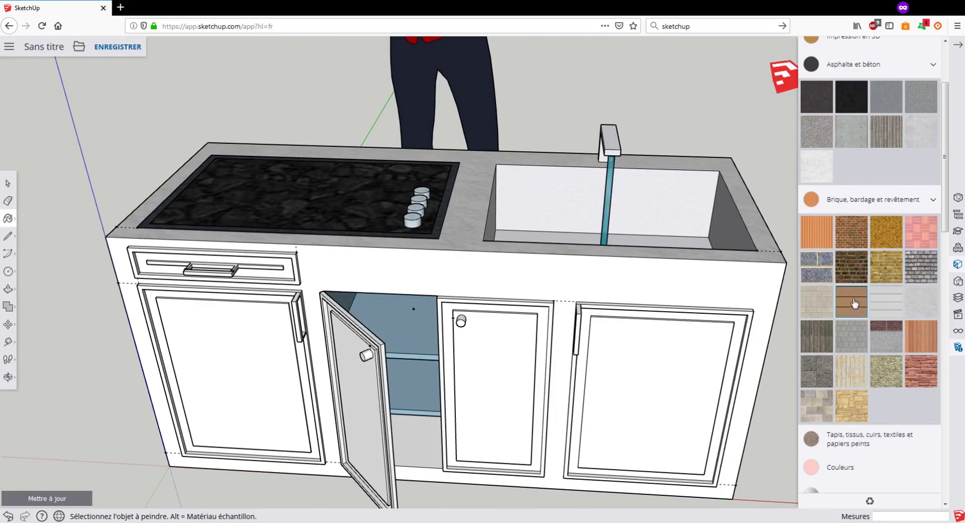
pyautogui.click(450, 275)
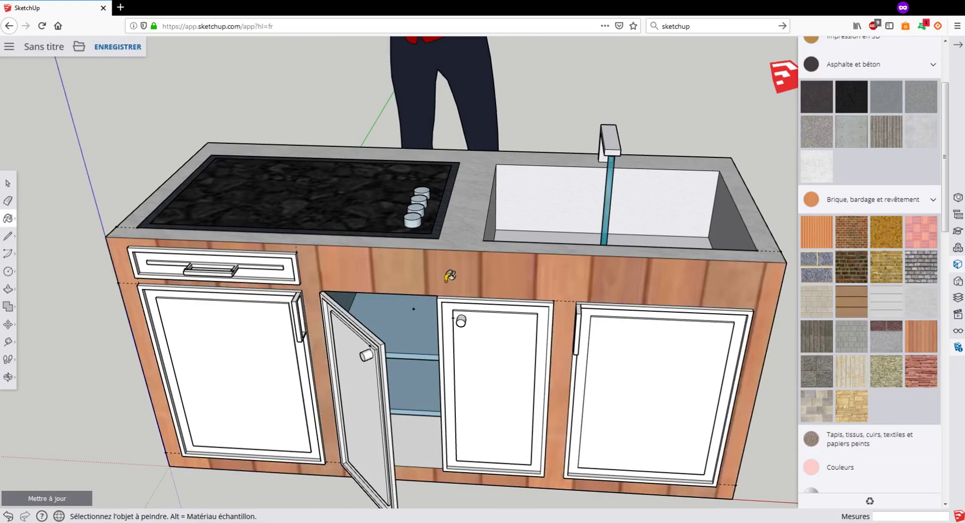
pyautogui.moveTo(571, 274); pyautogui.dragTo(614, 286, button='middle')
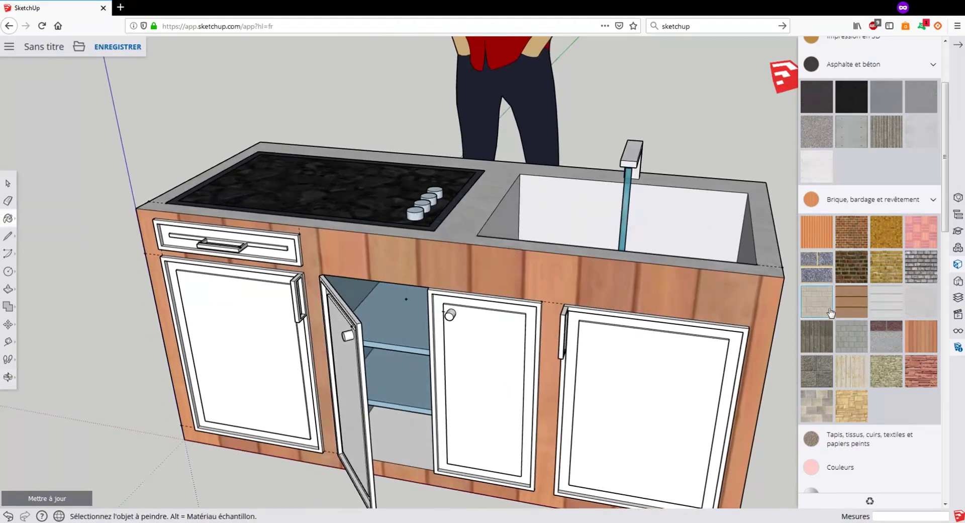
# Step: Paint the inner panels of the four cabinet doors with the orange grooved wood siding from Brique, bardage et revêtement
pyautogui.click(824, 240)
pyautogui.click(663, 386)
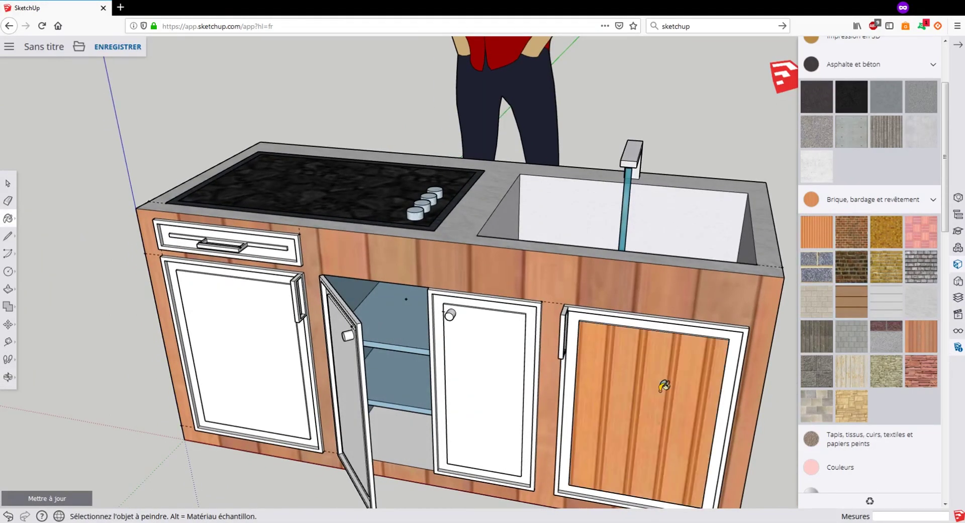
pyautogui.click(490, 366)
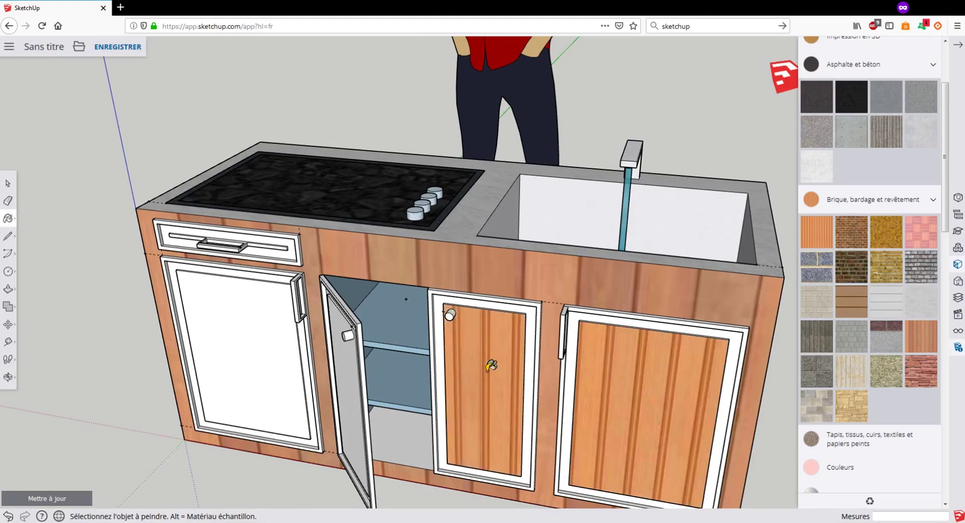
pyautogui.click(233, 387)
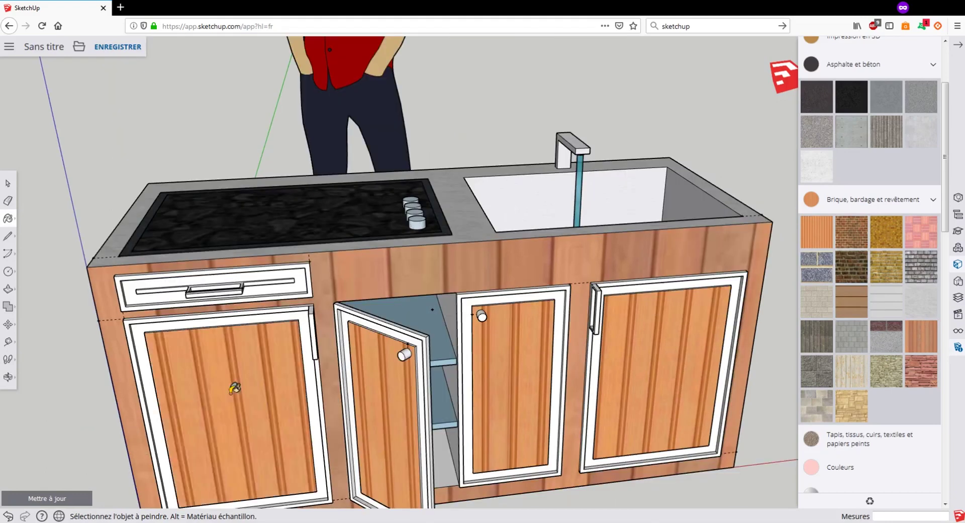
pyautogui.moveTo(578, 372)
pyautogui.mouseDown(button='middle')
pyautogui.moveTo(470, 330)
pyautogui.moveTo(467, 306)
pyautogui.mouseUp(button='middle')
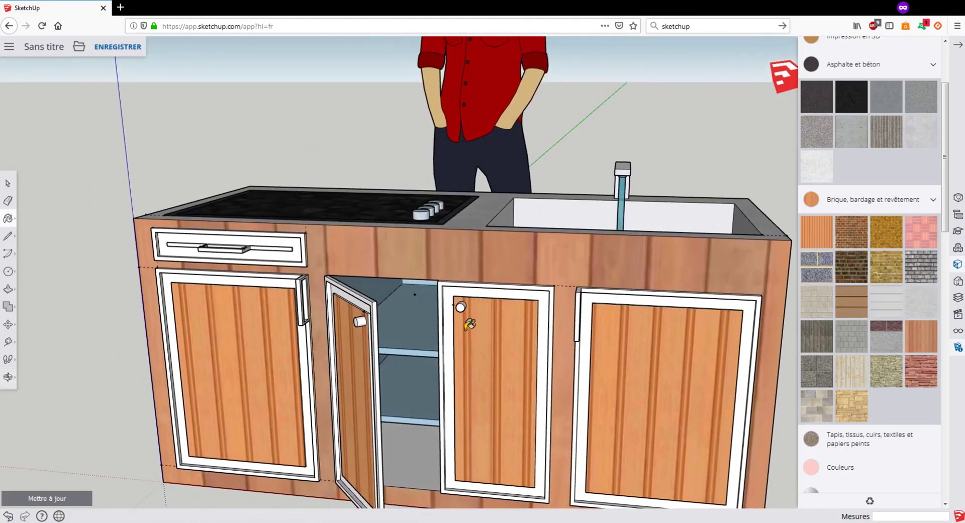
# Step: Paint the outer border of the closed narrow middle door with the orange grooved wood siding
pyautogui.scroll(3, 543, 282)
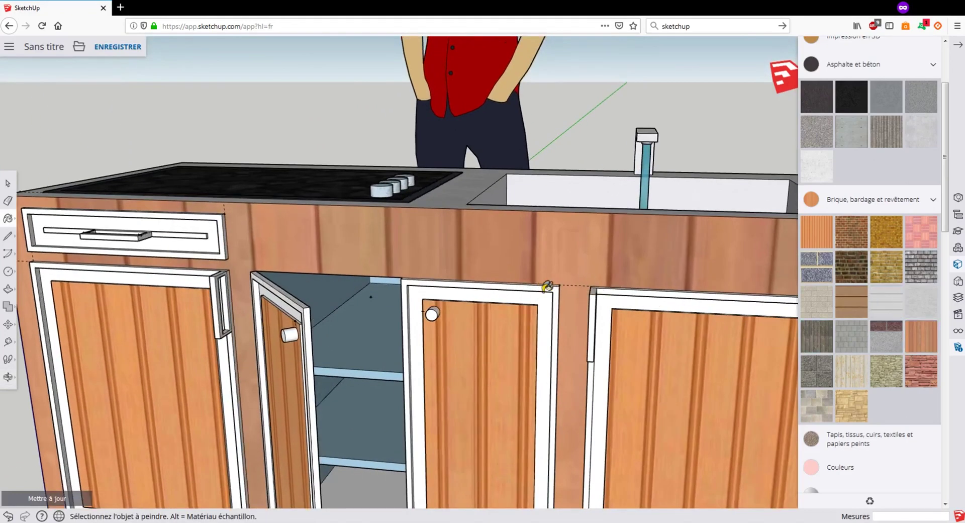
pyautogui.click(552, 285)
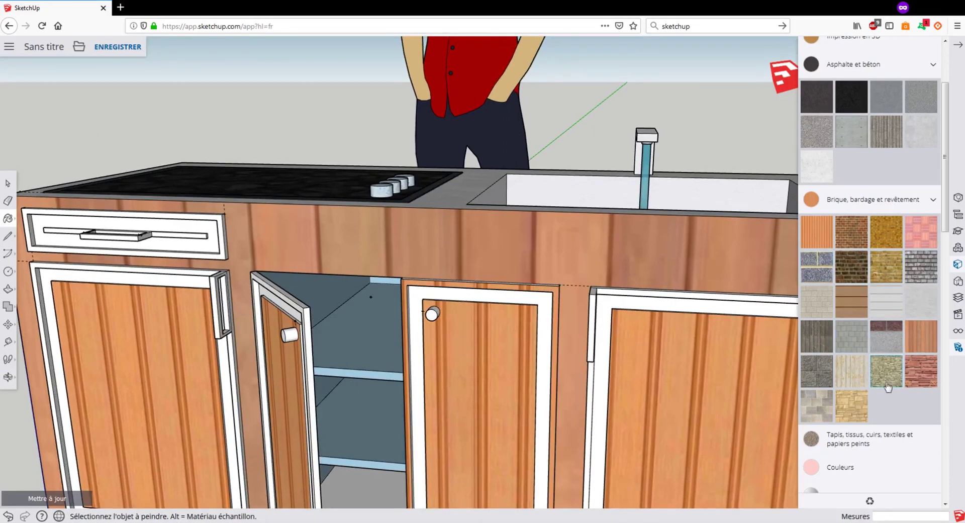
pyautogui.scroll(-3, 868, 361)
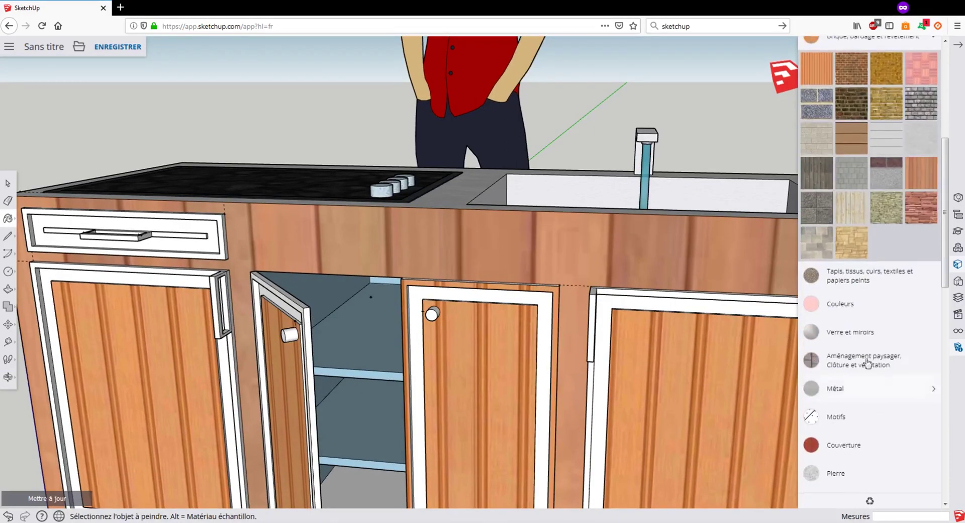
# Step: Paint the outer border of the closed narrow middle door with a solid bright orange from Couleurs
pyautogui.click(852, 279)
pyautogui.scroll(-3, 863, 358)
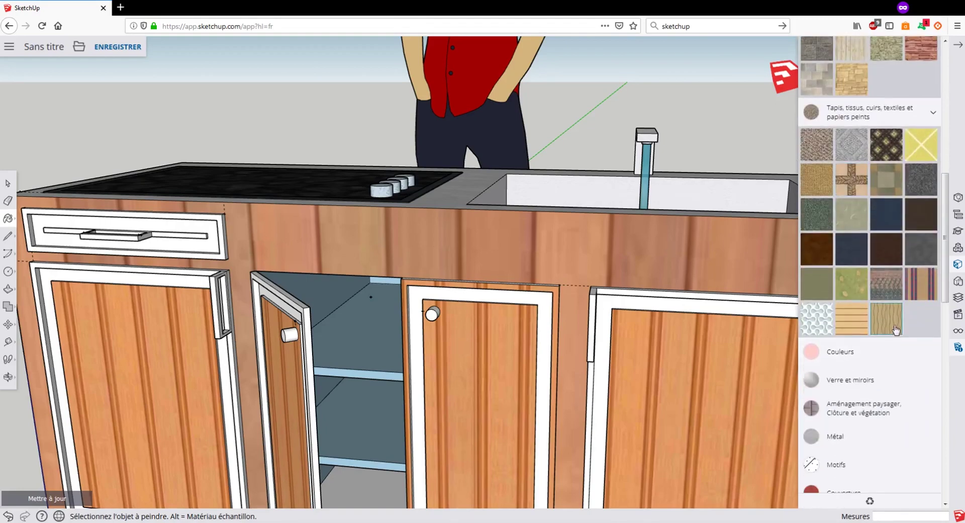
pyautogui.click(840, 351)
pyautogui.scroll(-9, 855, 357)
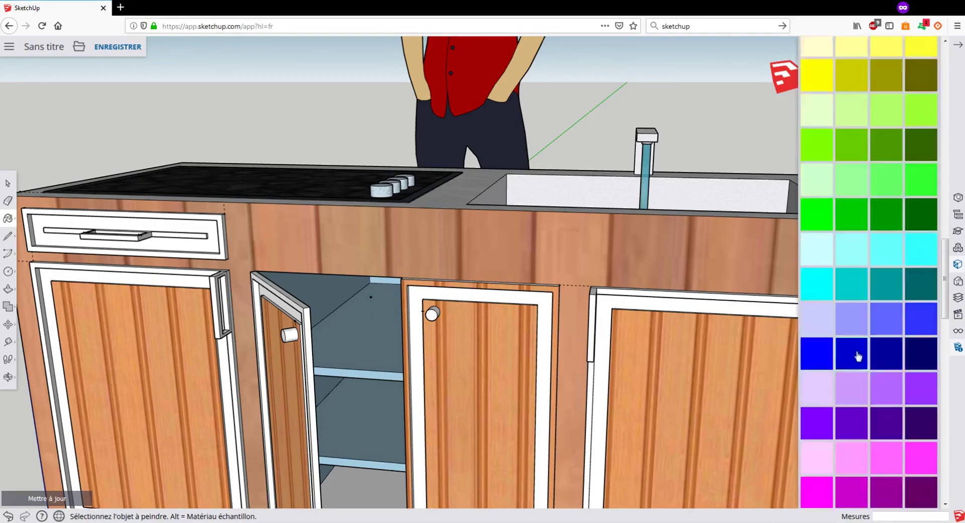
pyautogui.scroll(-5, 858, 356)
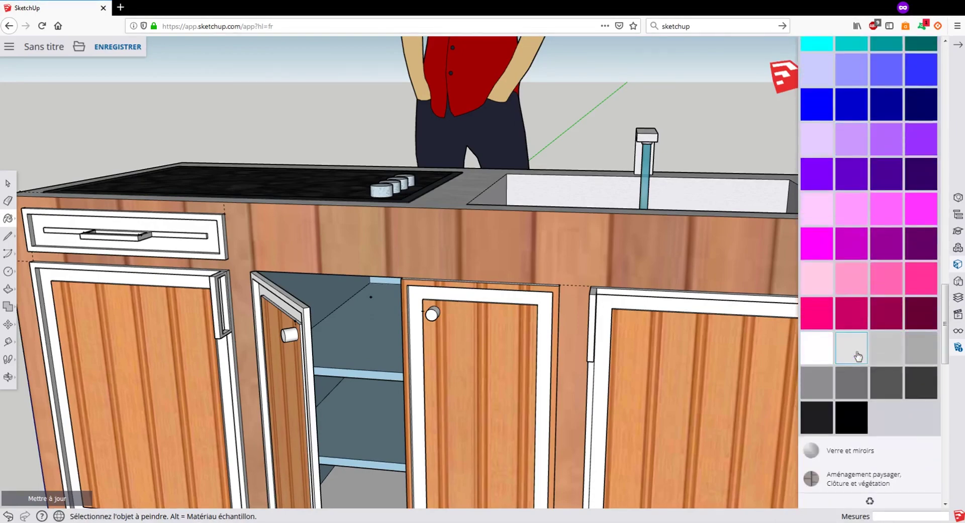
pyautogui.scroll(1, 859, 356)
pyautogui.scroll(8, 858, 355)
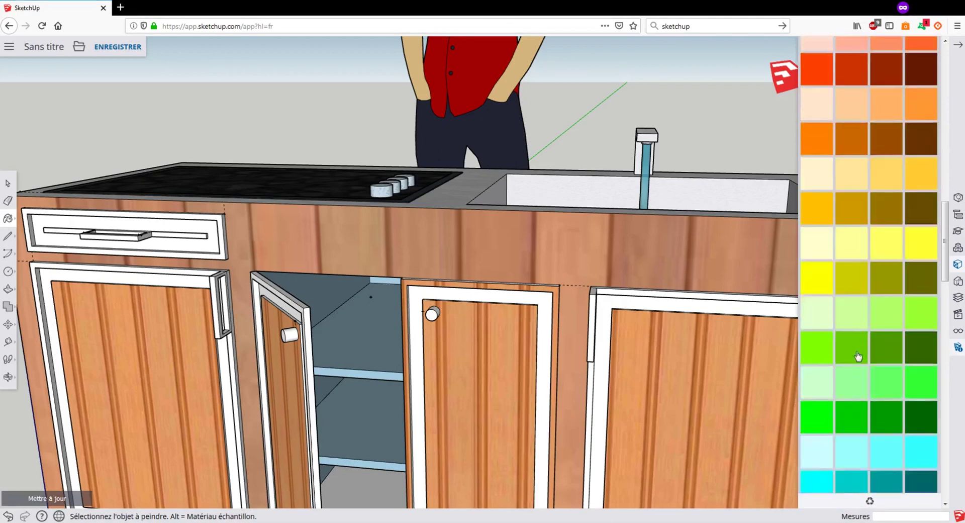
pyautogui.scroll(2, 821, 279)
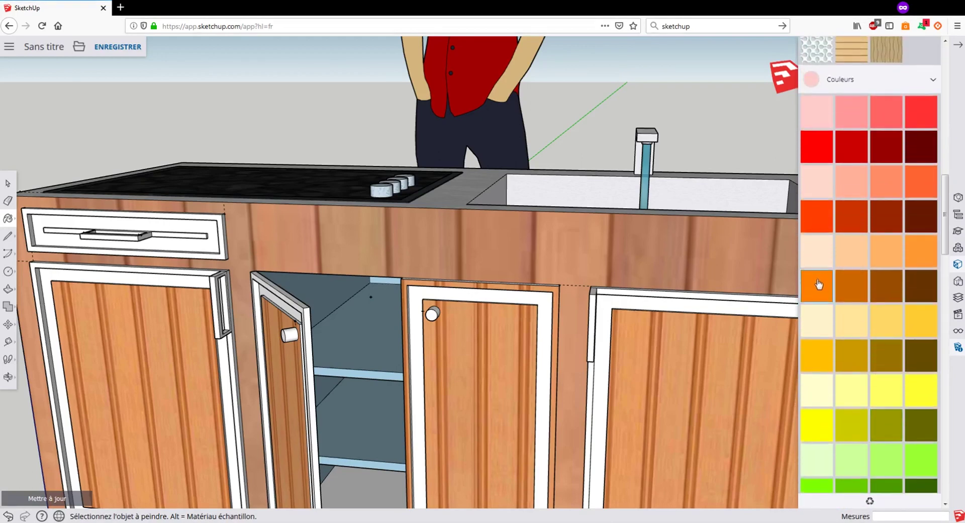
pyautogui.click(553, 283)
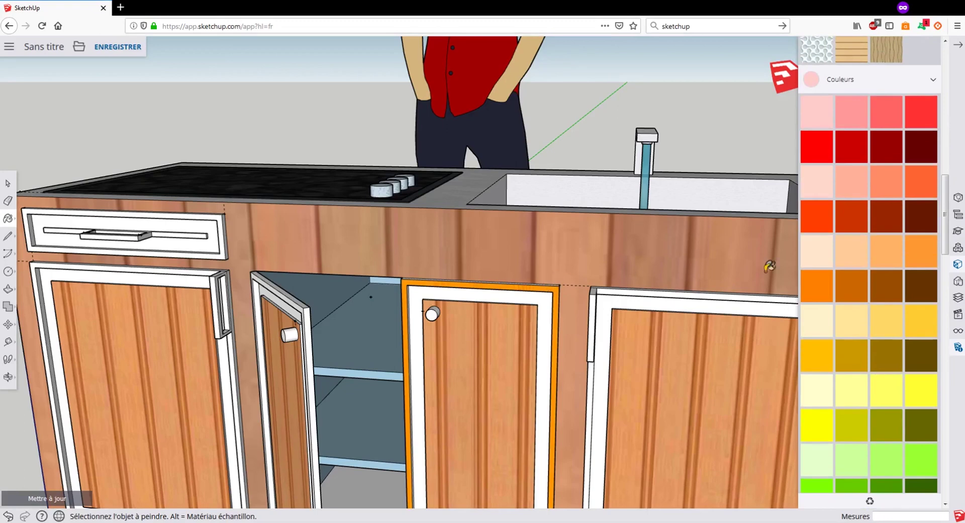
# Step: Paint the front outer borders of both wide doors and the open middle door with the same bright orange
pyautogui.click(666, 287)
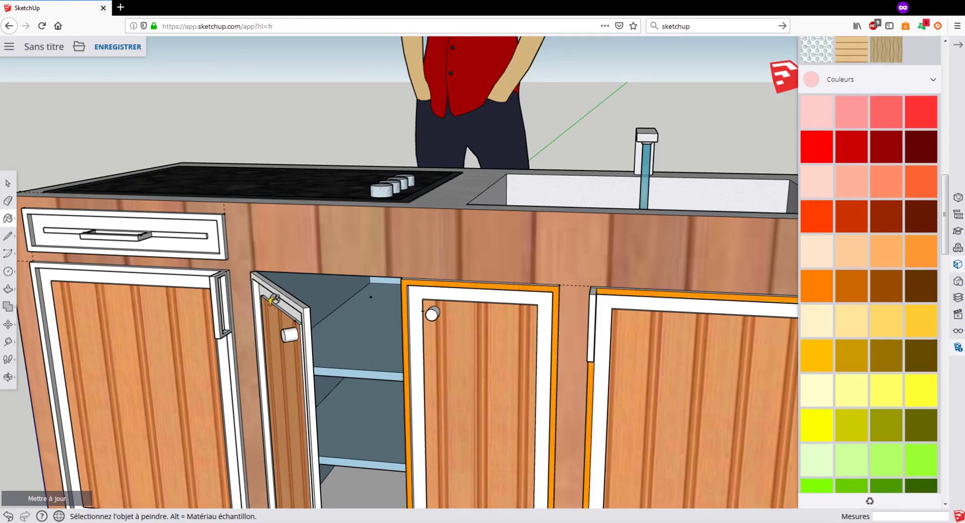
pyautogui.click(190, 267)
pyautogui.moveTo(190, 266); pyautogui.dragTo(311, 297, button='middle')
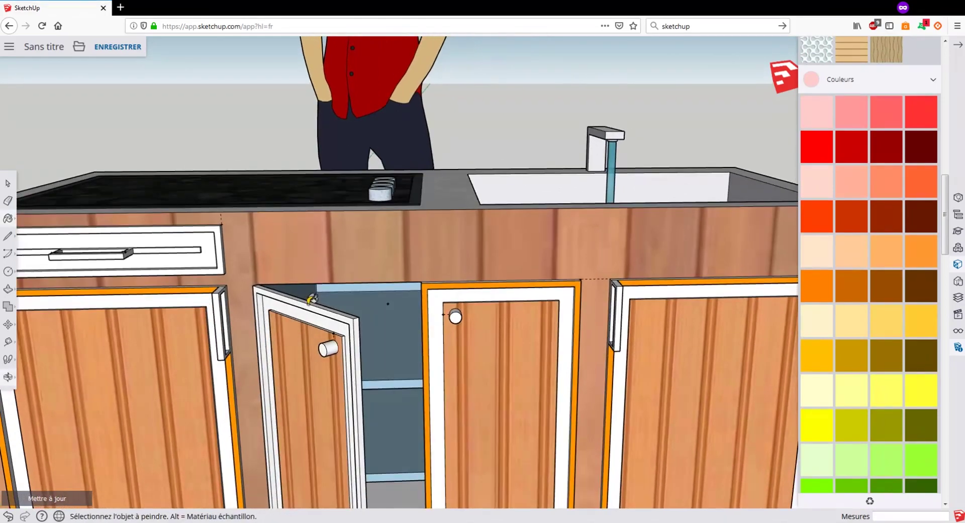
pyautogui.click(318, 299)
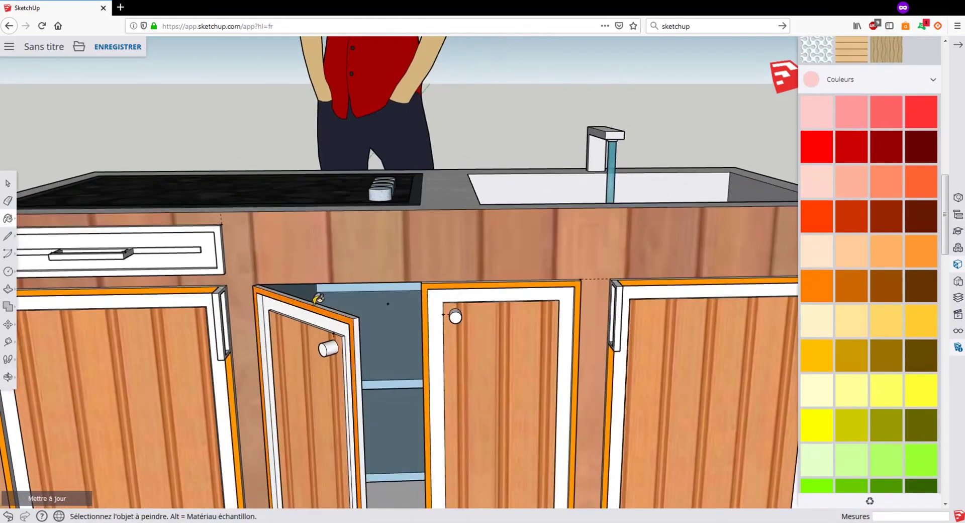
# Step: Paint the top and side edges of the open middle door and the closed middle door's top edge orange
pyautogui.scroll(3, 317, 298)
pyautogui.click(318, 301)
pyautogui.click(436, 365)
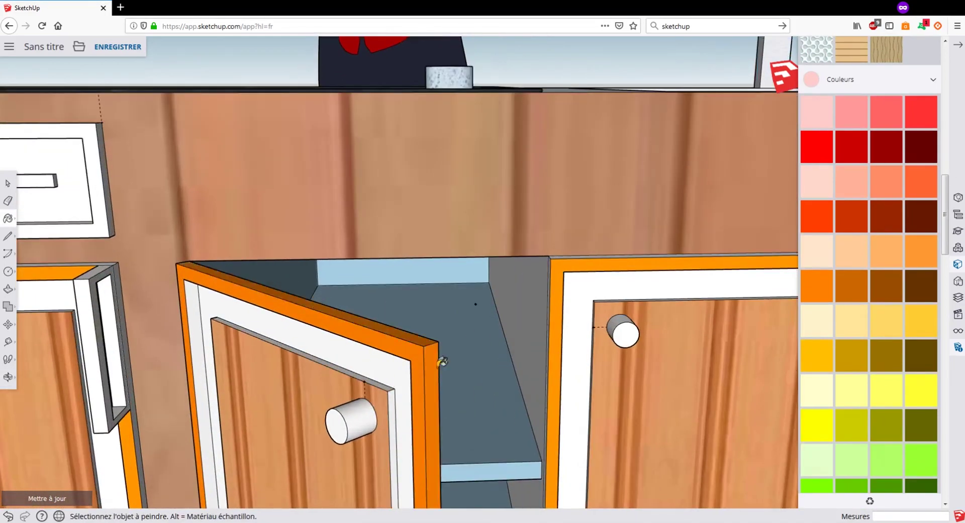
pyautogui.scroll(5, 597, 247)
pyautogui.click(594, 248)
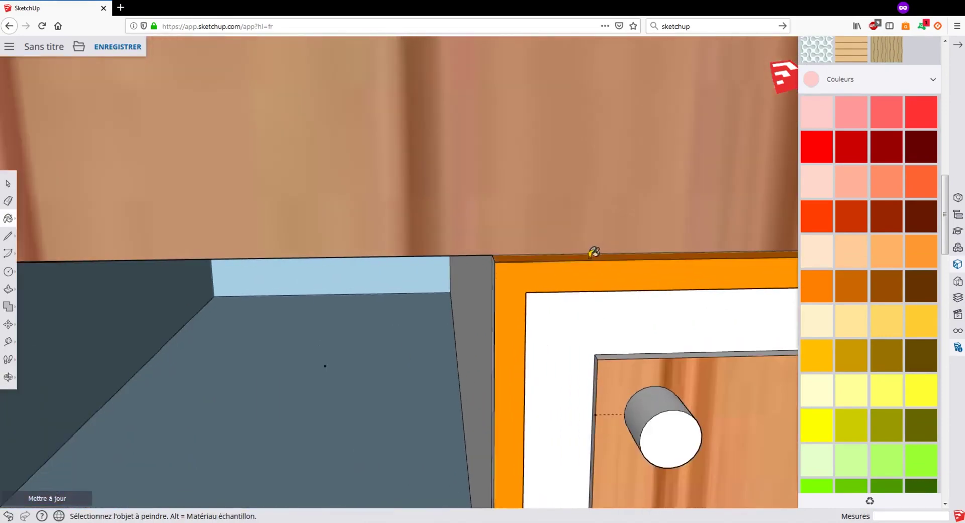
# Step: Paint the top edge of the left wide door and the front face of its vertical handle orange
pyautogui.moveTo(594, 249)
pyautogui.mouseDown(button='middle')
pyautogui.moveTo(505, 298)
pyautogui.moveTo(596, 284)
pyautogui.mouseUp(button='middle')
pyautogui.scroll(-5, 594, 286)
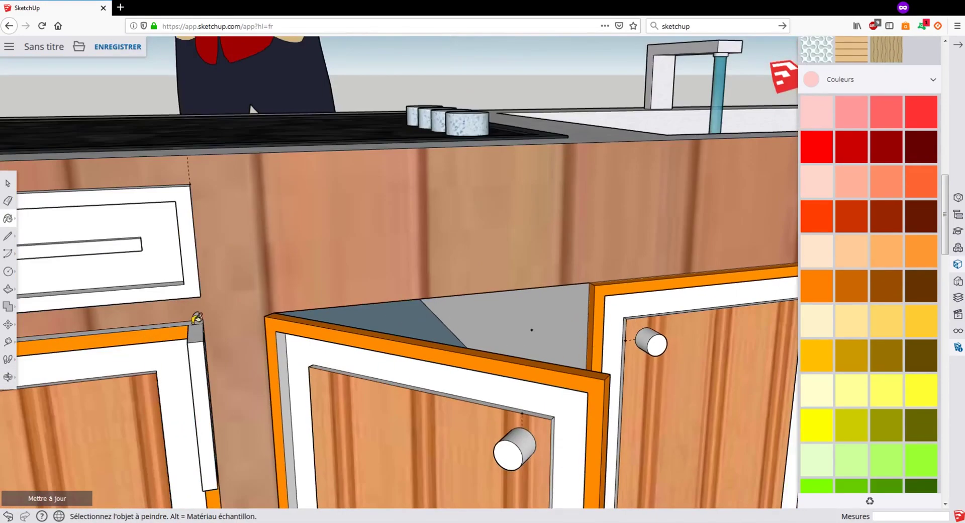
pyautogui.click(198, 318)
pyautogui.click(201, 350)
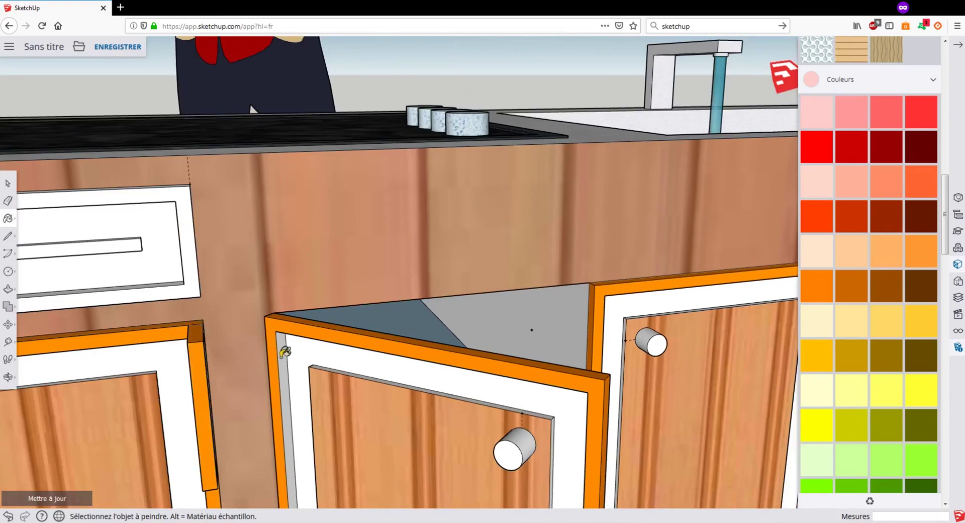
# Step: Paint the open door's inner border edge on the hinge side and the round knobs of both middle doors orange
pyautogui.click(284, 348)
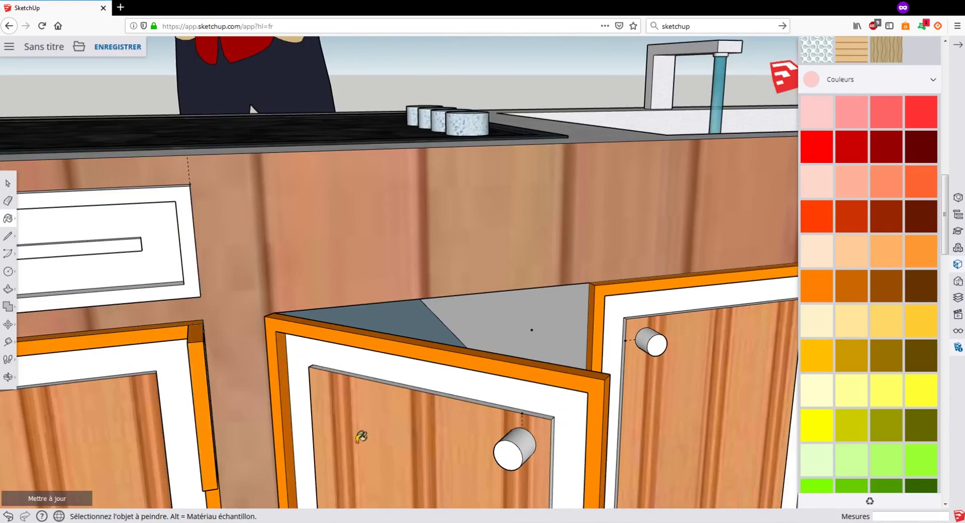
pyautogui.click(525, 448)
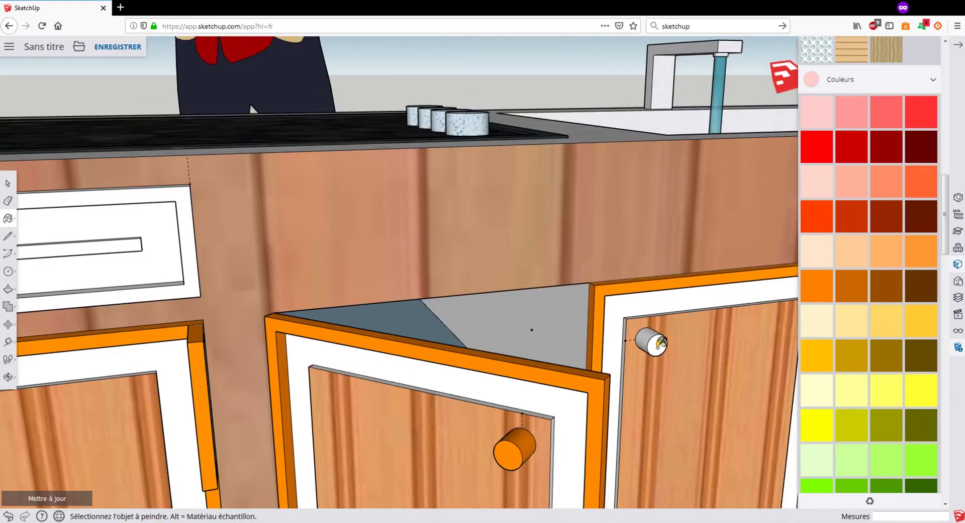
pyautogui.click(658, 346)
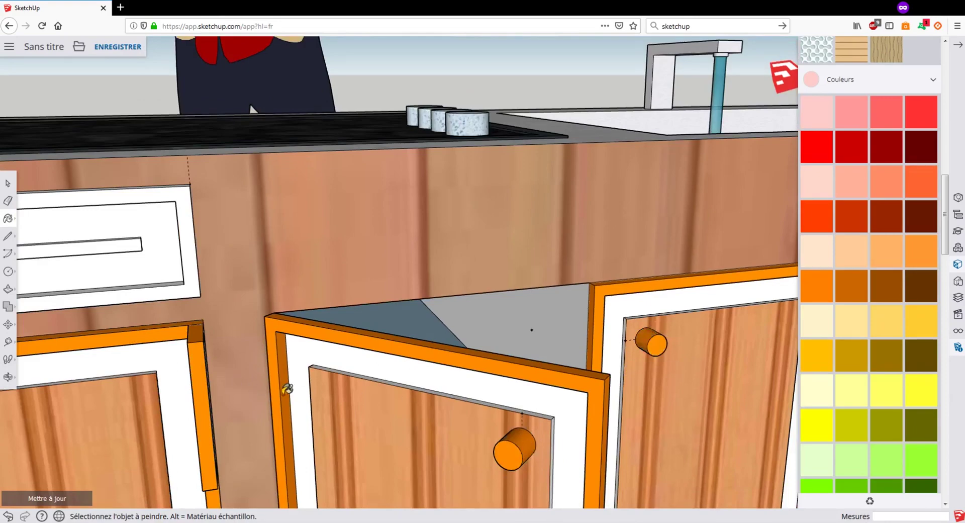
# Step: Paint the remaining recessed inner border edges of the closed and open middle doors orange
pyautogui.moveTo(287, 389); pyautogui.dragTo(410, 327, button='middle')
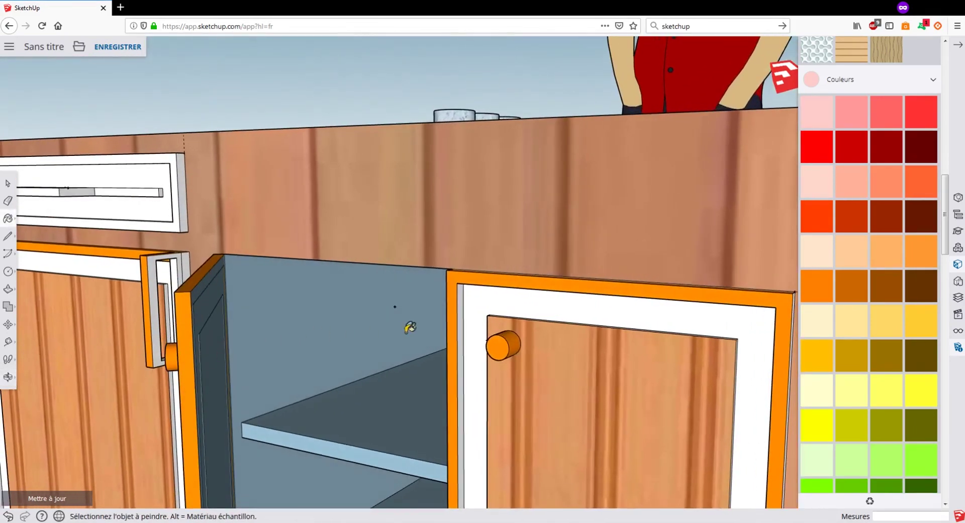
pyautogui.scroll(4, 410, 327)
pyautogui.scroll(-3, 528, 294)
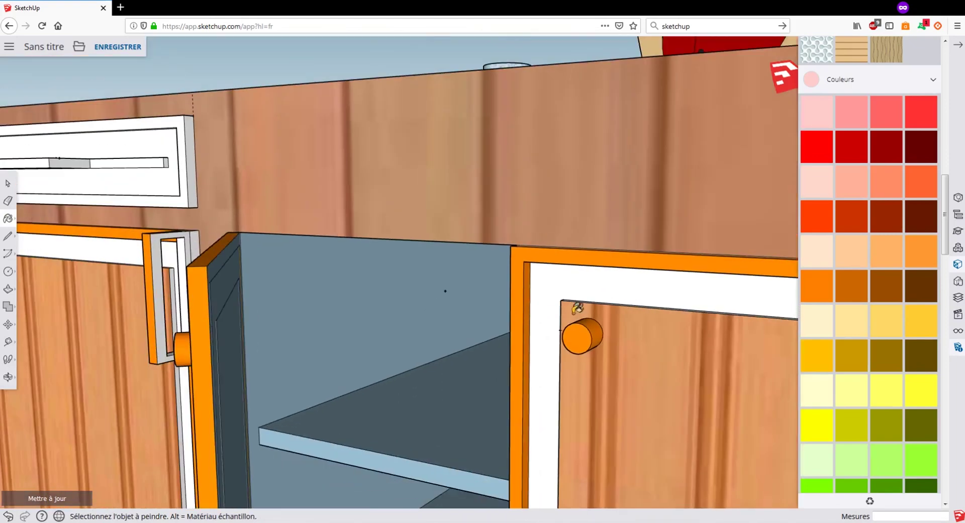
pyautogui.moveTo(577, 307); pyautogui.dragTo(588, 197, button='middle')
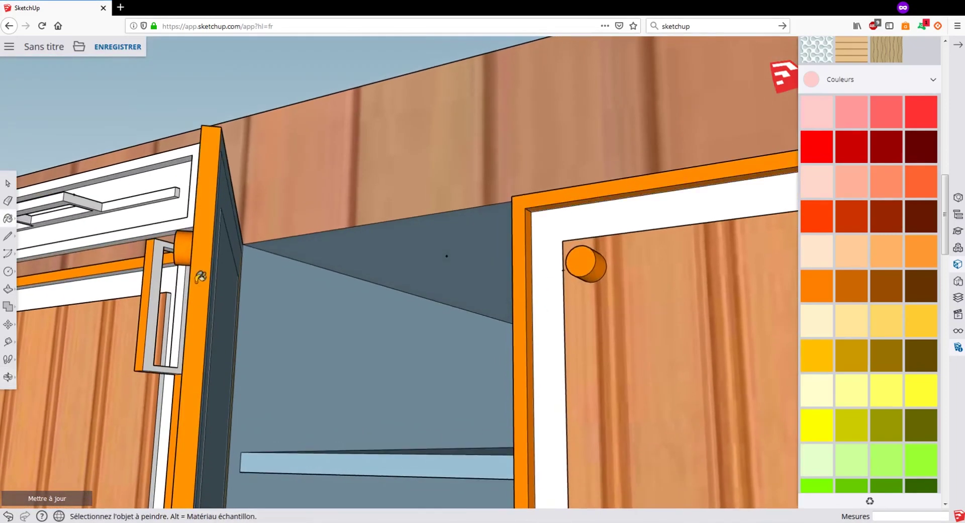
pyautogui.moveTo(194, 276); pyautogui.dragTo(304, 185, button='middle')
pyautogui.click(297, 147)
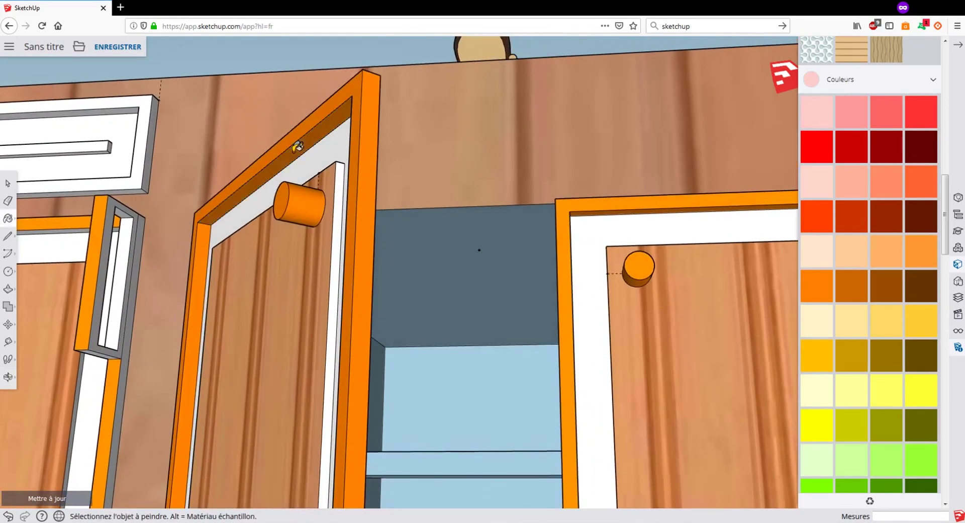
# Step: Paint the remaining faces of the left wide door's vertical handle and the door's handle-side outer edge orange
pyautogui.click(124, 241)
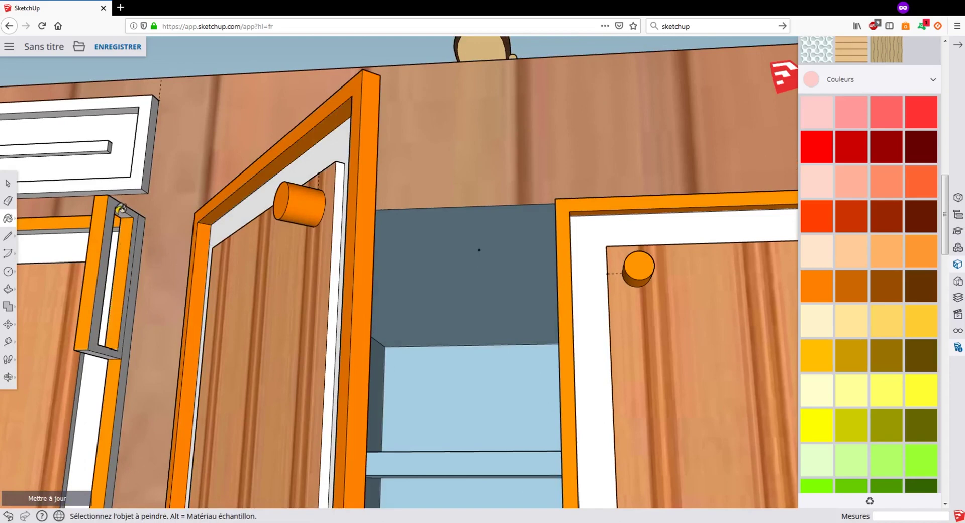
pyautogui.click(112, 205)
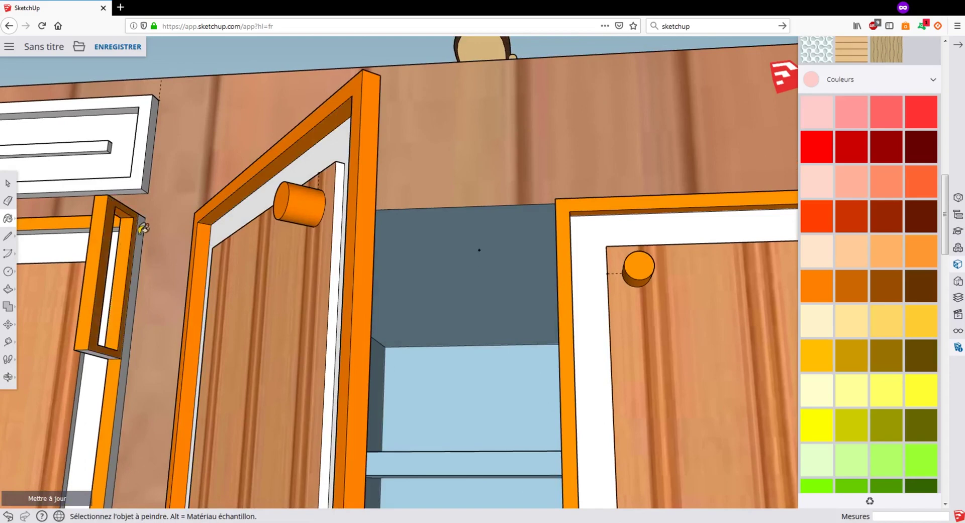
pyautogui.click(144, 229)
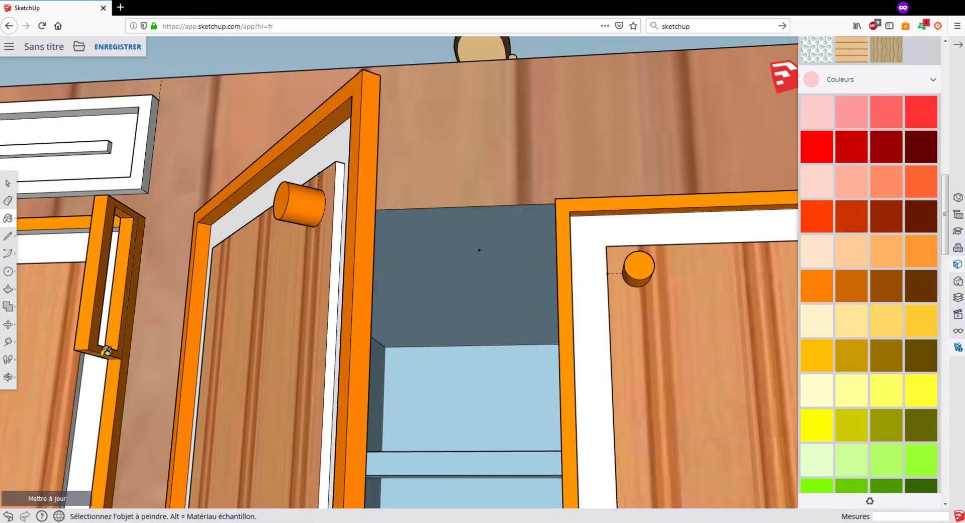
pyautogui.moveTo(58, 290)
pyautogui.mouseDown(button='middle')
pyautogui.moveTo(338, 323)
pyautogui.moveTo(354, 314)
pyautogui.mouseUp(button='middle')
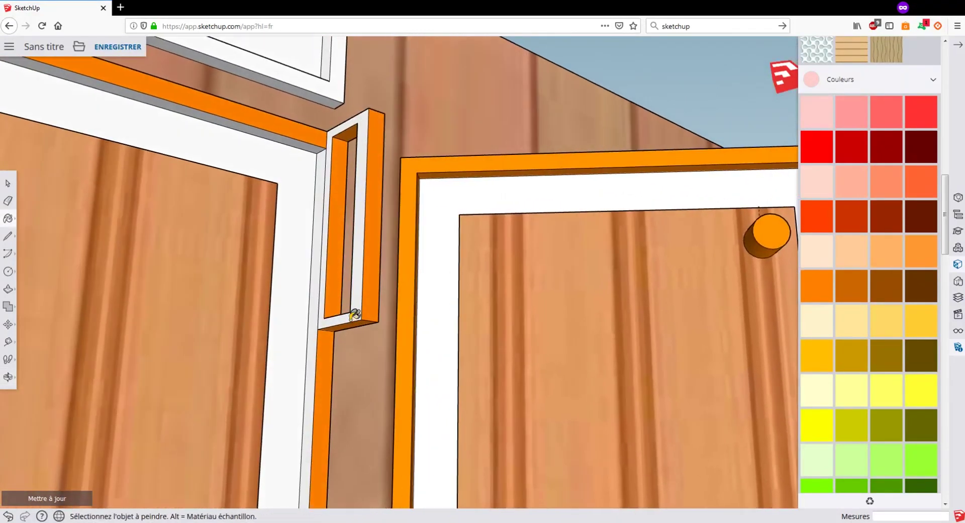
pyautogui.click(353, 313)
# Step: Paint the left wide door's recessed inner border edges and its outer edge on the cabinet-end side orange
pyautogui.click(317, 209)
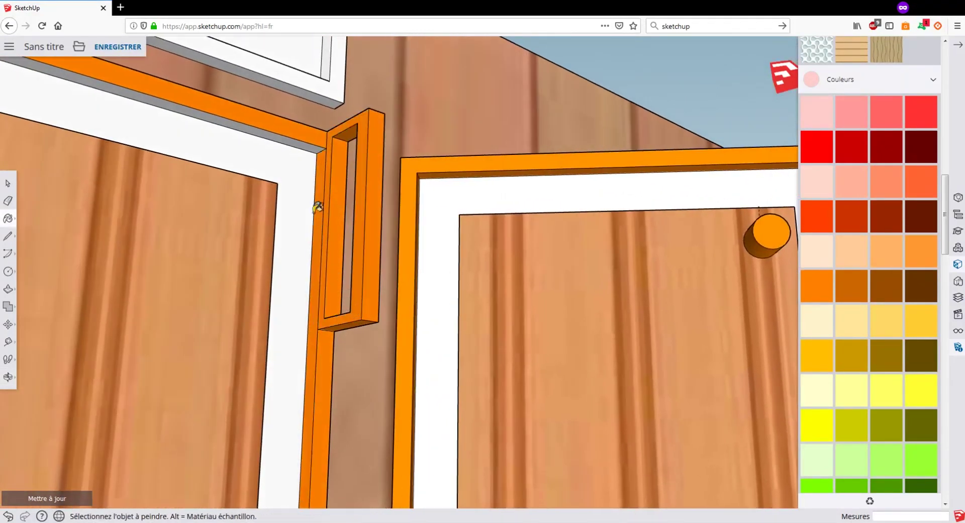
pyautogui.click(298, 137)
pyautogui.scroll(-5, 221, 273)
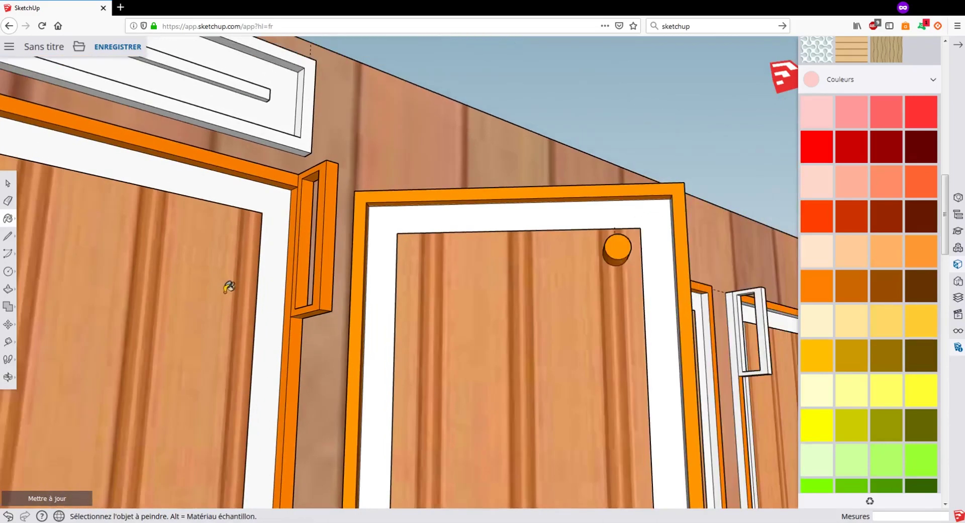
pyautogui.keyDown('shift'); pyautogui.moveTo(98, 314); pyautogui.dragTo(579, 378, button='middle'); pyautogui.keyUp('shift')
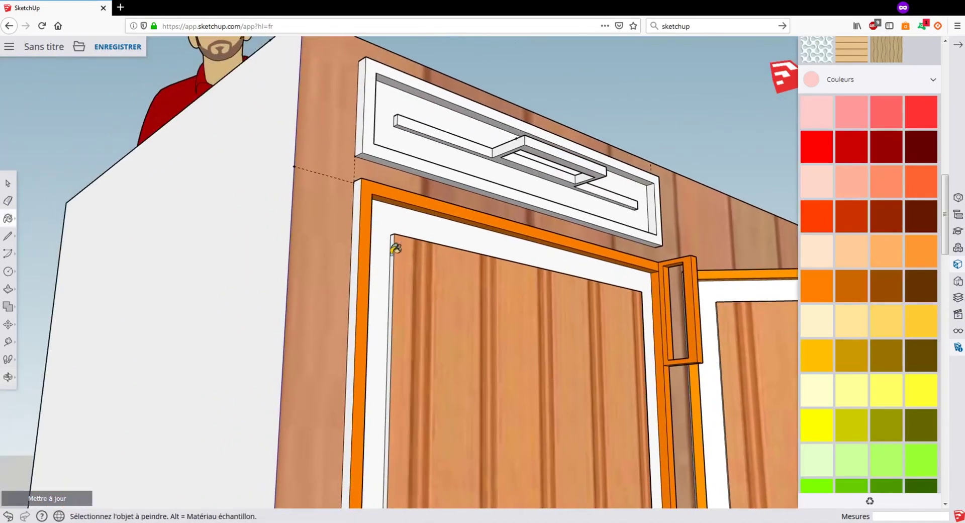
pyautogui.click(360, 224)
pyautogui.moveTo(452, 248)
pyautogui.mouseDown(button='middle')
pyautogui.moveTo(319, 243)
pyautogui.moveTo(179, 265)
pyautogui.moveTo(92, 310)
pyautogui.mouseUp(button='middle')
pyautogui.click(103, 304)
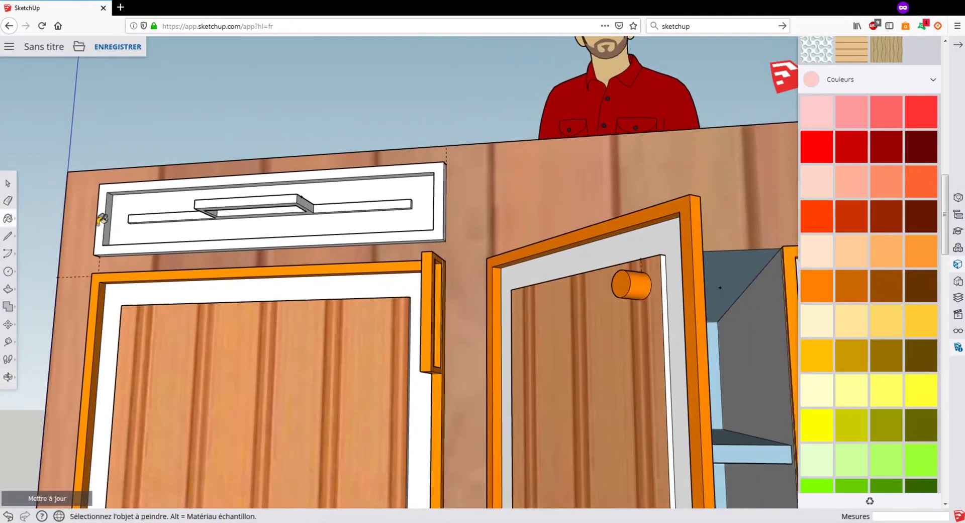
# Step: Paint the drawer's front border and the recessed inner edges of that border orange
pyautogui.click(109, 202)
pyautogui.click(116, 196)
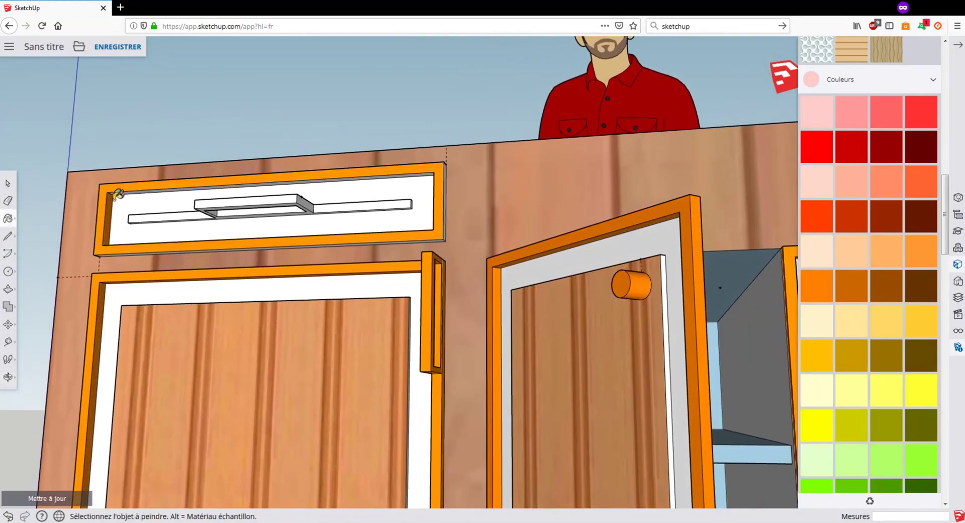
pyautogui.click(119, 190)
pyautogui.moveTo(159, 232); pyautogui.dragTo(227, 422, button='middle')
pyautogui.click(401, 269)
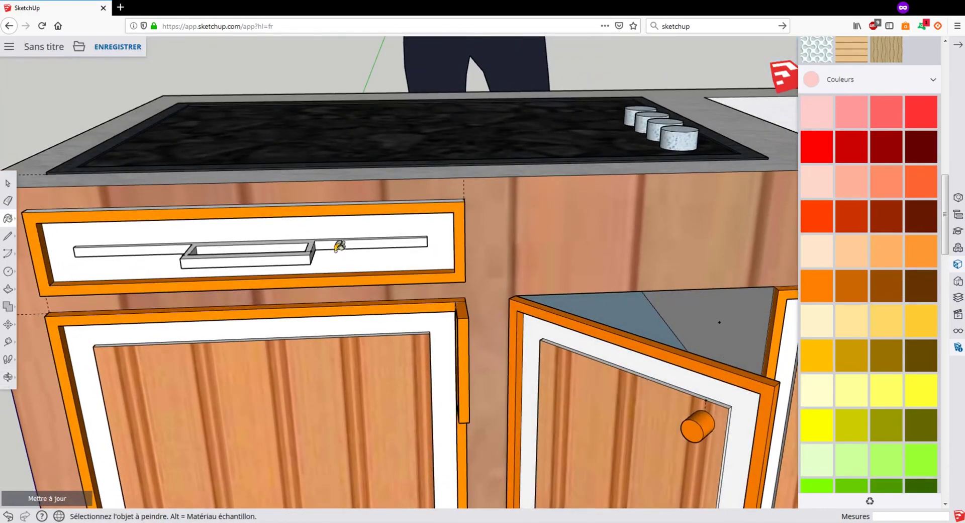
# Step: Paint the top faces, the horizontal bar's front and the grip's inner back face on the drawer handle orange
pyautogui.click(313, 243)
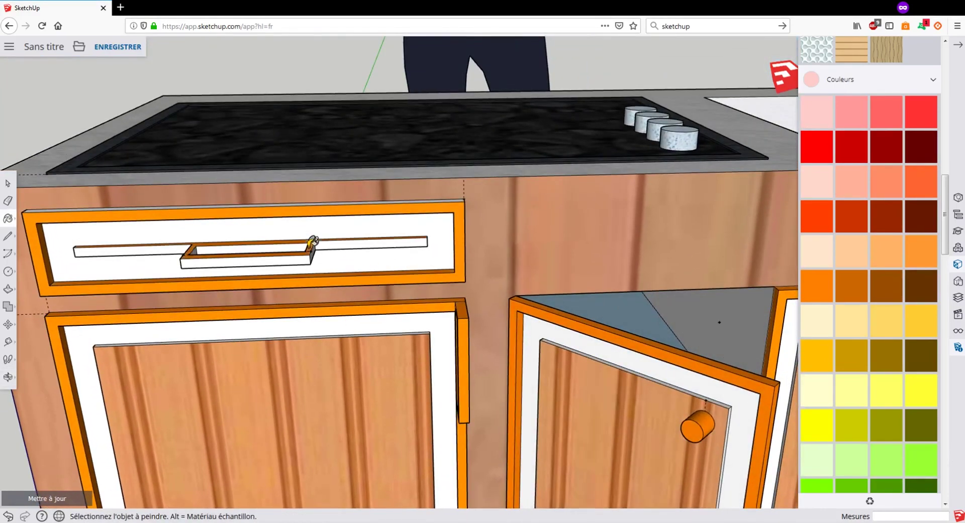
pyautogui.click(166, 246)
pyautogui.click(233, 247)
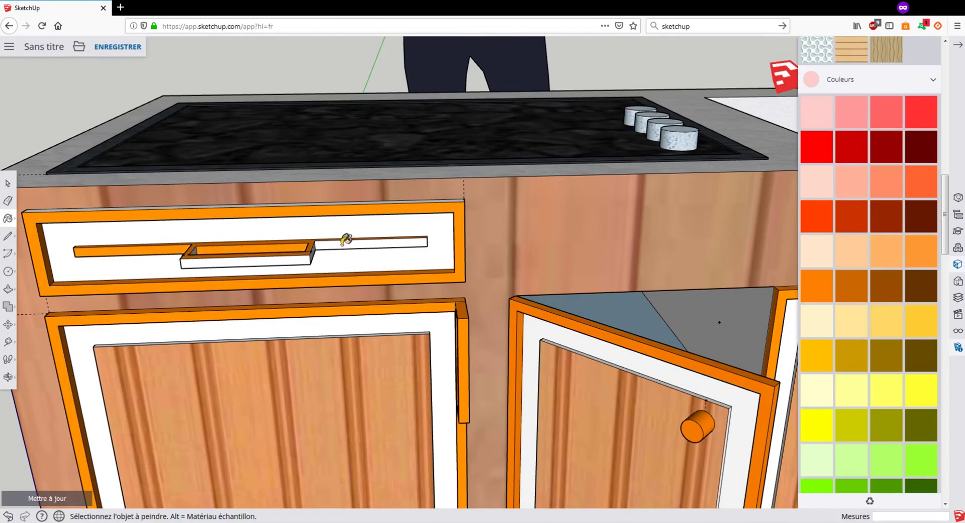
pyautogui.click(343, 242)
# Step: Paint the drawer's outer top edge and its right side edge orange
pyautogui.scroll(2, 338, 198)
pyautogui.click(341, 196)
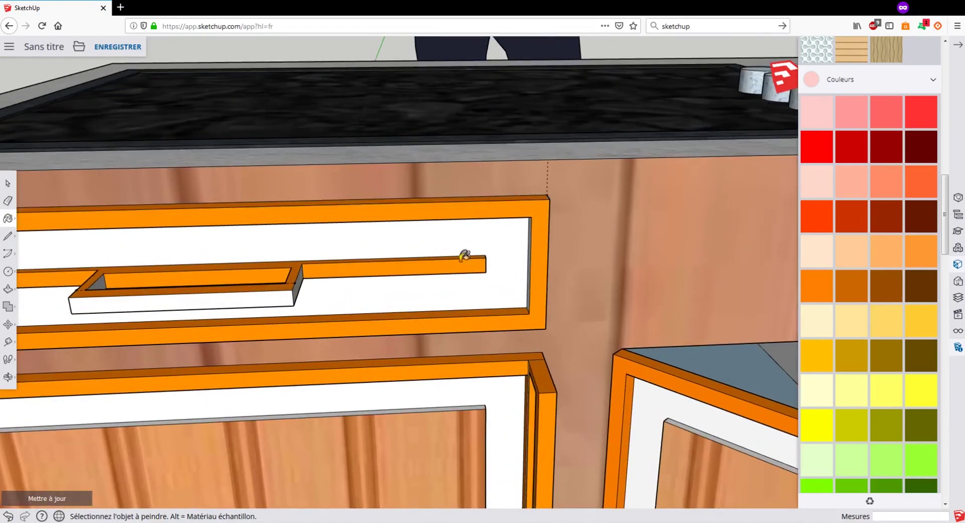
pyautogui.moveTo(463, 255)
pyautogui.mouseDown(button='middle')
pyautogui.moveTo(487, 269)
pyautogui.moveTo(388, 243)
pyautogui.mouseUp(button='middle')
pyautogui.click(438, 225)
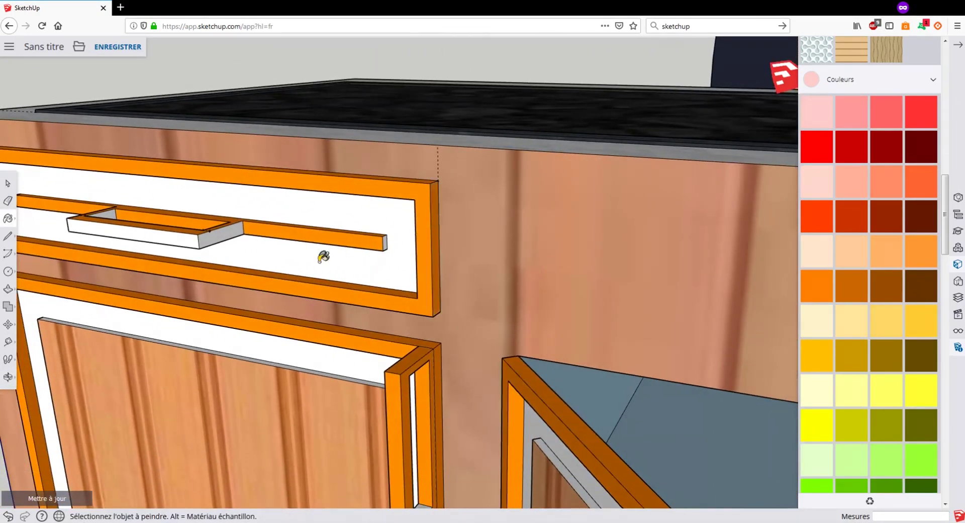
# Step: Paint the right end face of the drawer handle's horizontal bar orange
pyautogui.moveTo(323, 257)
pyautogui.mouseDown(button='middle')
pyautogui.moveTo(517, 258)
pyautogui.moveTo(528, 233)
pyautogui.moveTo(349, 256)
pyautogui.moveTo(276, 240)
pyautogui.mouseUp(button='middle')
pyautogui.click(542, 234)
pyautogui.click(275, 243)
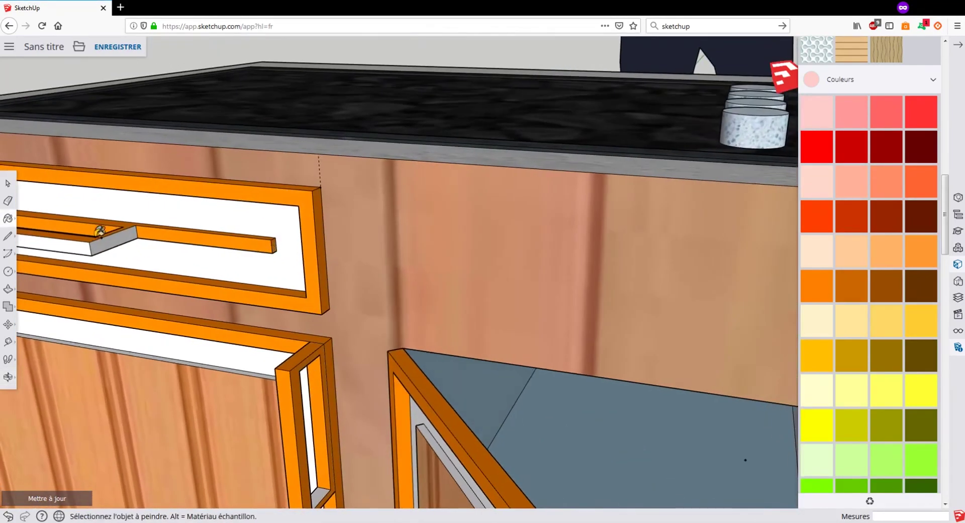
# Step: Paint the right side, front and underside of the drawer handle's grip orange
pyautogui.click(116, 236)
pyautogui.moveTo(156, 256)
pyautogui.mouseDown(button='middle')
pyautogui.moveTo(168, 155)
pyautogui.moveTo(203, 125)
pyautogui.mouseUp(button='middle')
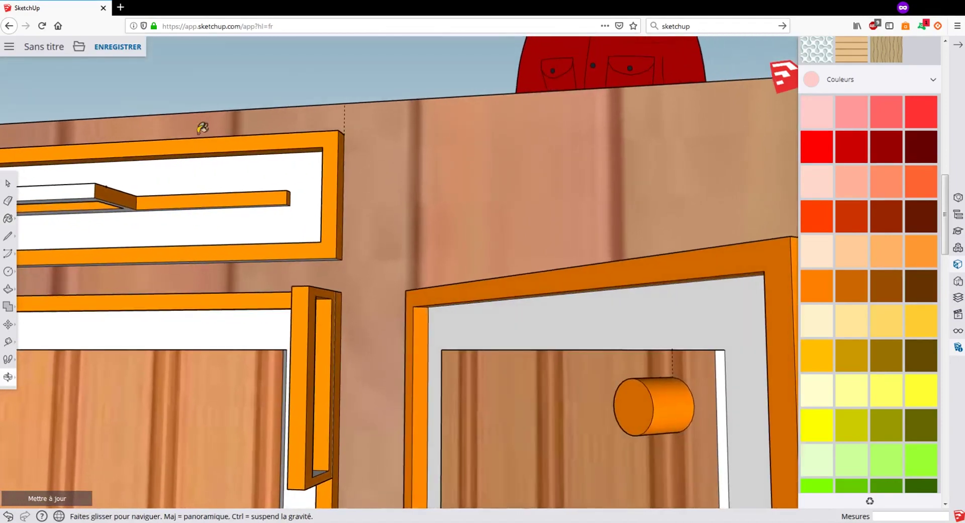
pyautogui.click(88, 188)
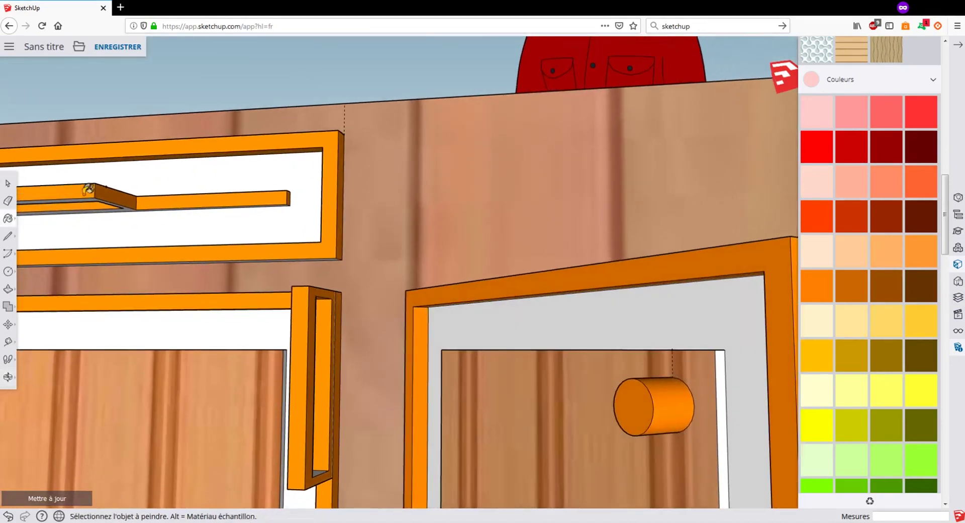
pyautogui.click(130, 203)
pyautogui.moveTo(119, 211)
pyautogui.mouseDown(button='middle')
pyautogui.moveTo(198, 189)
pyautogui.moveTo(192, 198)
pyautogui.moveTo(275, 190)
pyautogui.mouseUp(button='middle')
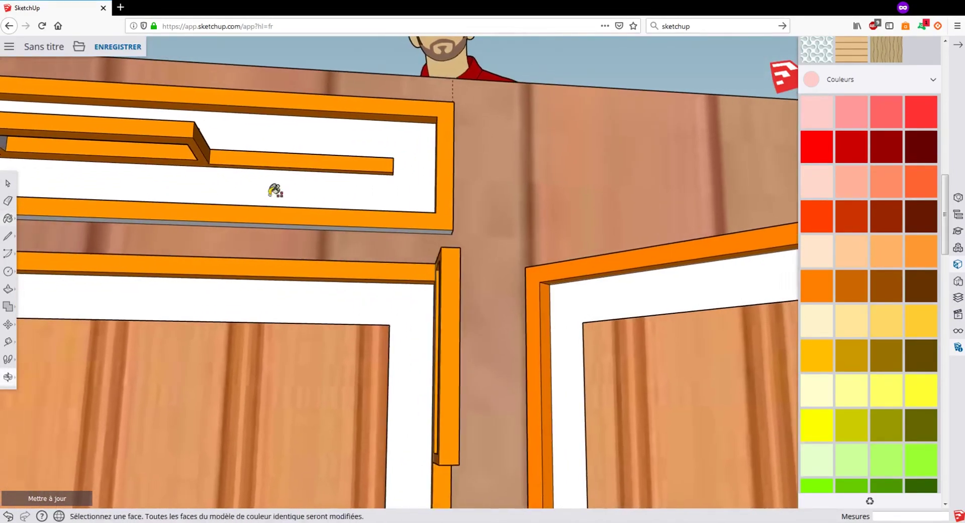
# Step: Paint the left end of the drawer handle's bar and the drawer's left side and underside orange
pyautogui.keyDown('shift'); pyautogui.moveTo(155, 181); pyautogui.dragTo(478, 130, button='middle'); pyautogui.keyUp('shift')
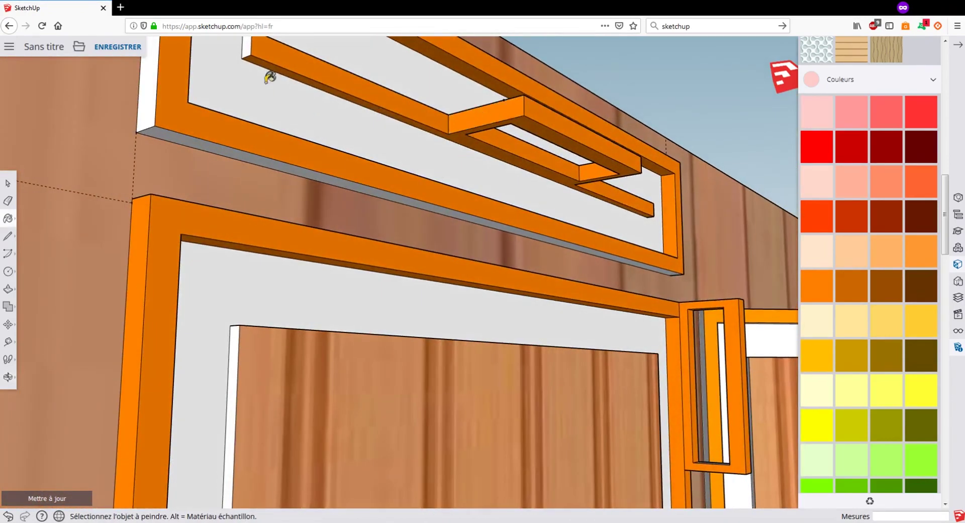
pyautogui.scroll(-2, 326, 153)
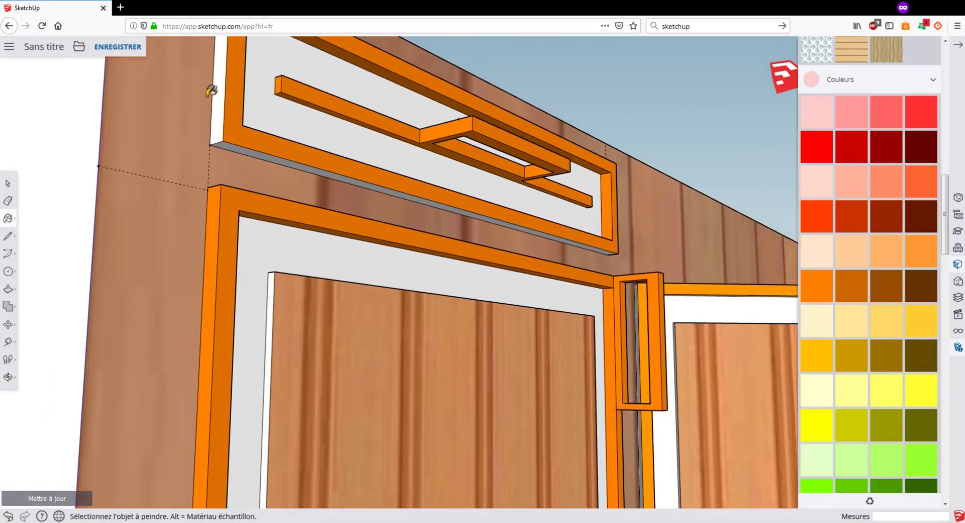
pyautogui.click(248, 147)
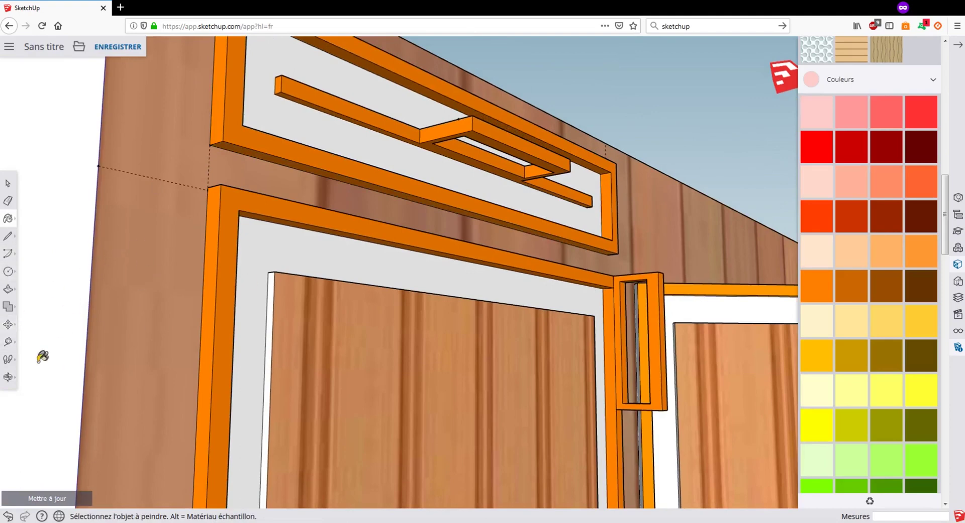
pyautogui.click(8, 377)
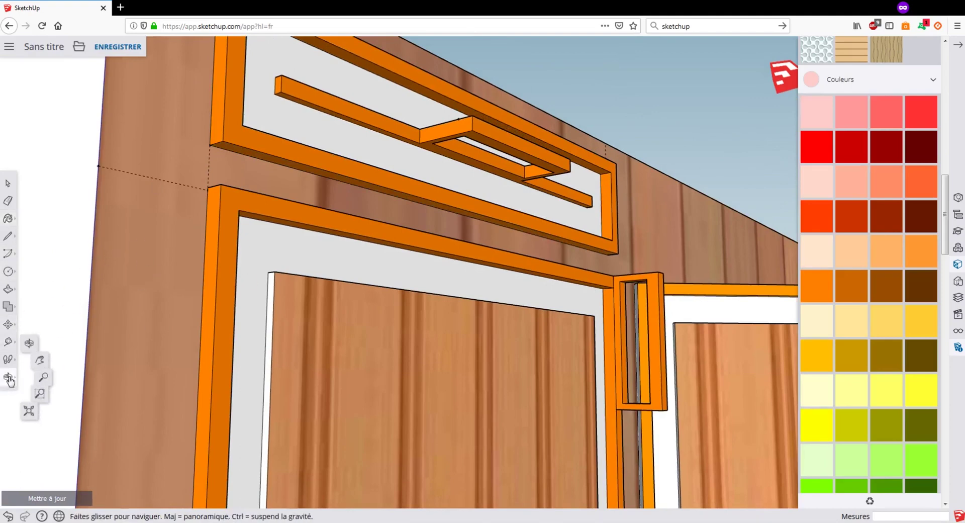
pyautogui.click(40, 360)
pyautogui.moveTo(407, 284); pyautogui.dragTo(330, 297)
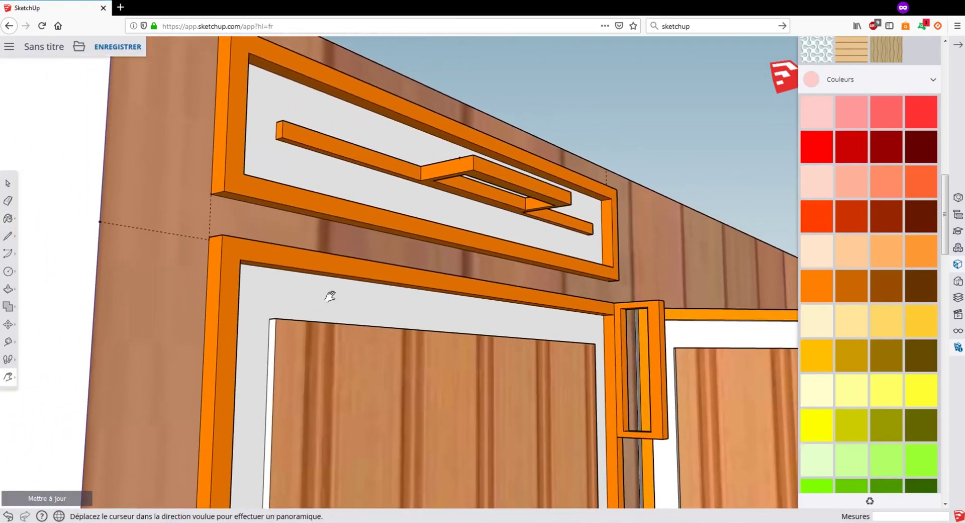
pyautogui.moveTo(319, 245); pyautogui.dragTo(290, 225)
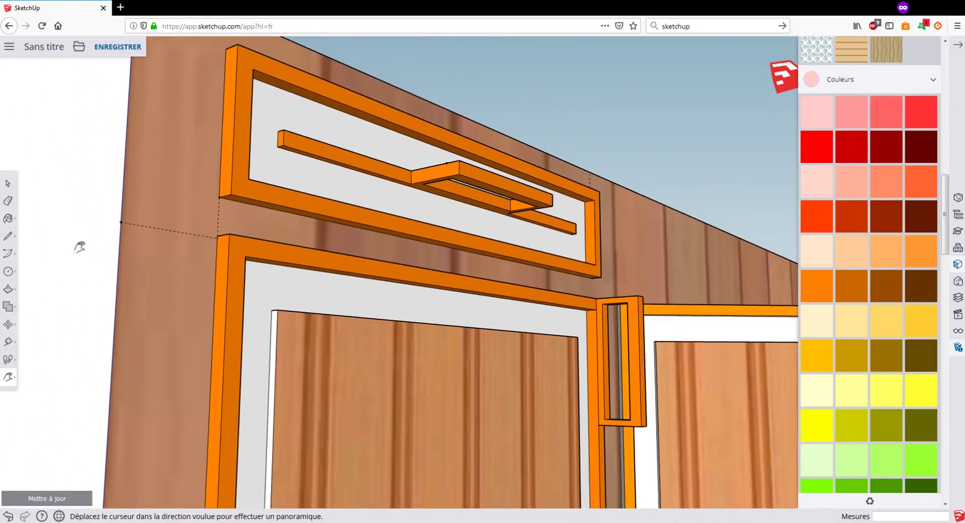
# Step: Paint the inner face of the drawer handle's grip and the lower inner face of the leftmost door's handle orange
pyautogui.click(8, 218)
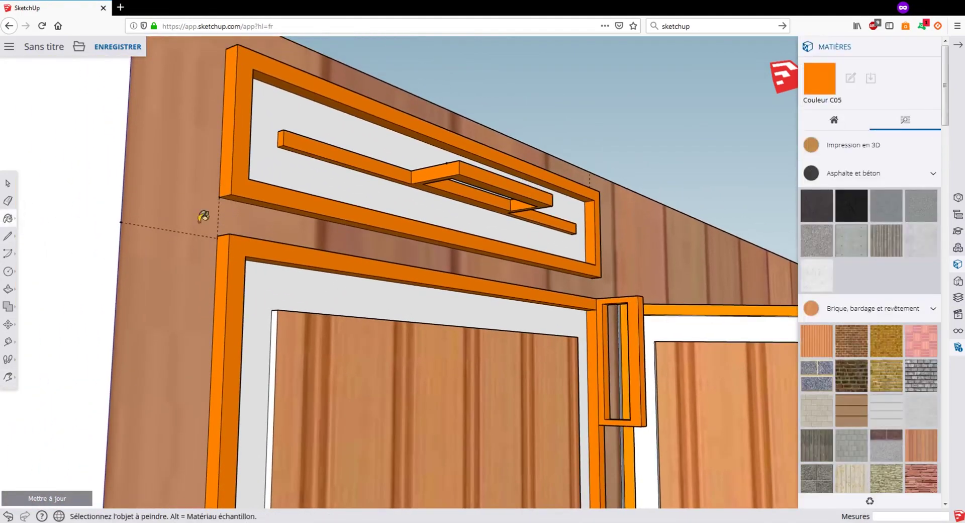
pyautogui.moveTo(380, 204)
pyautogui.mouseDown(button='middle')
pyautogui.moveTo(347, 213)
pyautogui.moveTo(408, 238)
pyautogui.moveTo(349, 345)
pyautogui.moveTo(515, 260)
pyautogui.moveTo(581, 312)
pyautogui.moveTo(666, 312)
pyautogui.moveTo(734, 283)
pyautogui.moveTo(578, 282)
pyautogui.moveTo(620, 299)
pyautogui.mouseUp(button='middle')
pyautogui.scroll(3, 621, 298)
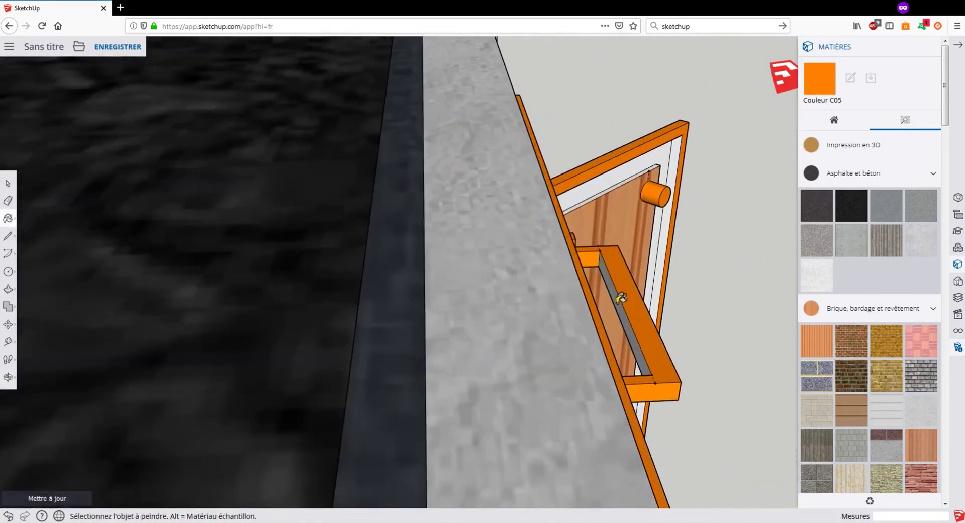
pyautogui.moveTo(726, 278); pyautogui.dragTo(578, 282, button='middle')
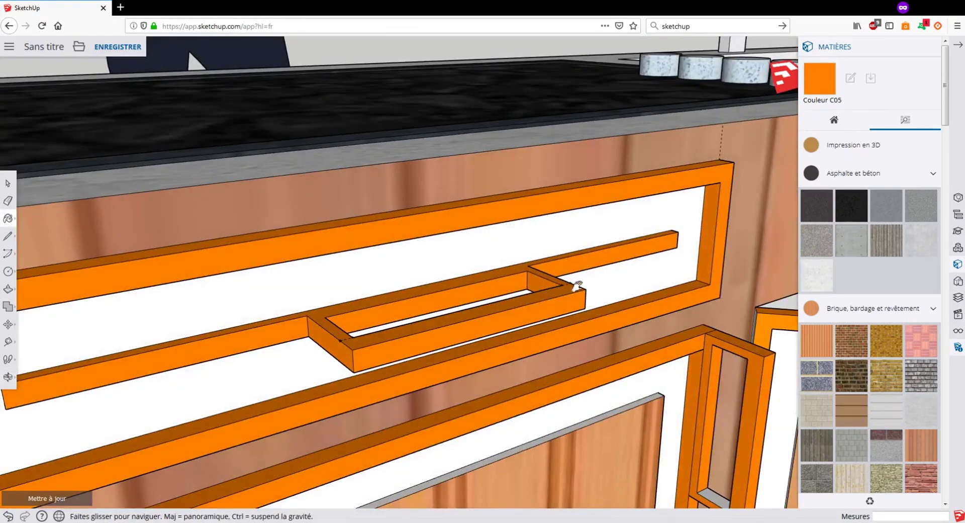
pyautogui.scroll(3, 342, 182)
pyautogui.scroll(-3, 378, 217)
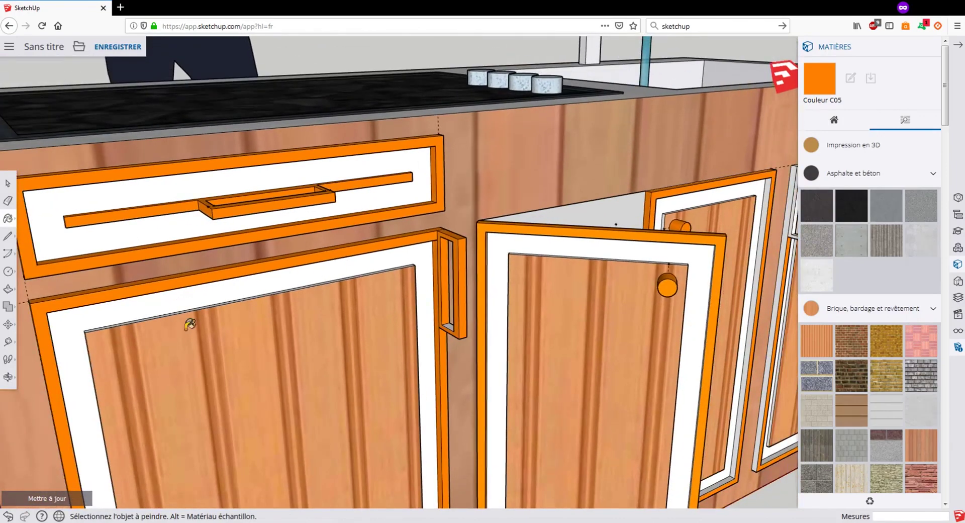
pyautogui.moveTo(190, 324)
pyautogui.mouseDown(button='middle')
pyautogui.moveTo(256, 256)
pyautogui.moveTo(433, 286)
pyautogui.moveTo(523, 274)
pyautogui.mouseUp(button='middle')
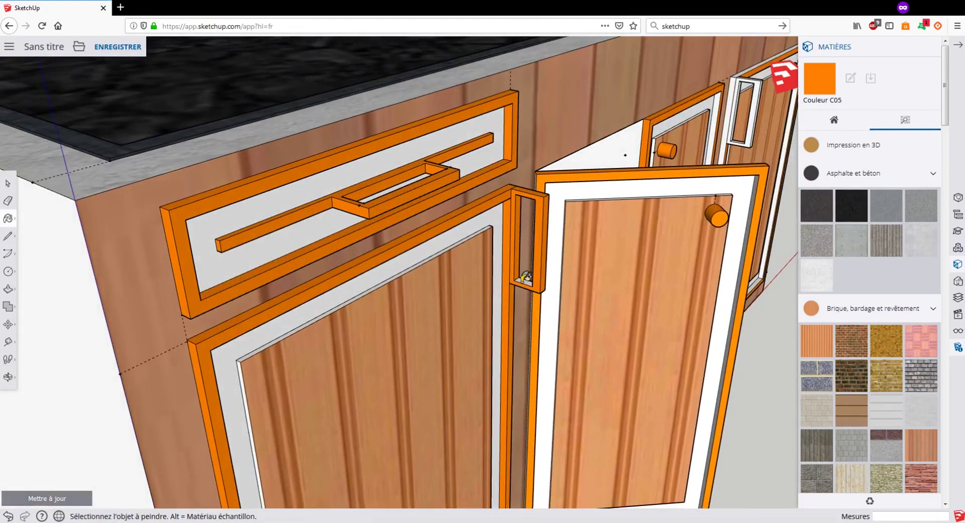
# Step: Paint the rightmost door handle's right side and front and the recessed left edge of that door's border orange
pyautogui.moveTo(708, 229); pyautogui.dragTo(603, 216, button='middle')
pyautogui.scroll(3, 467, 145)
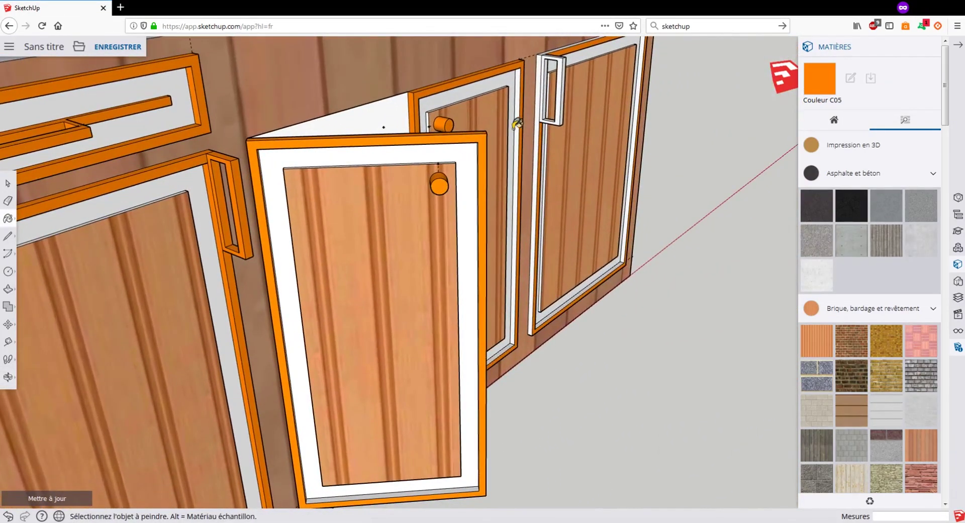
pyautogui.scroll(5, 517, 123)
pyautogui.moveTo(526, 117); pyautogui.dragTo(594, 259, button='middle')
pyautogui.scroll(-2, 543, 251)
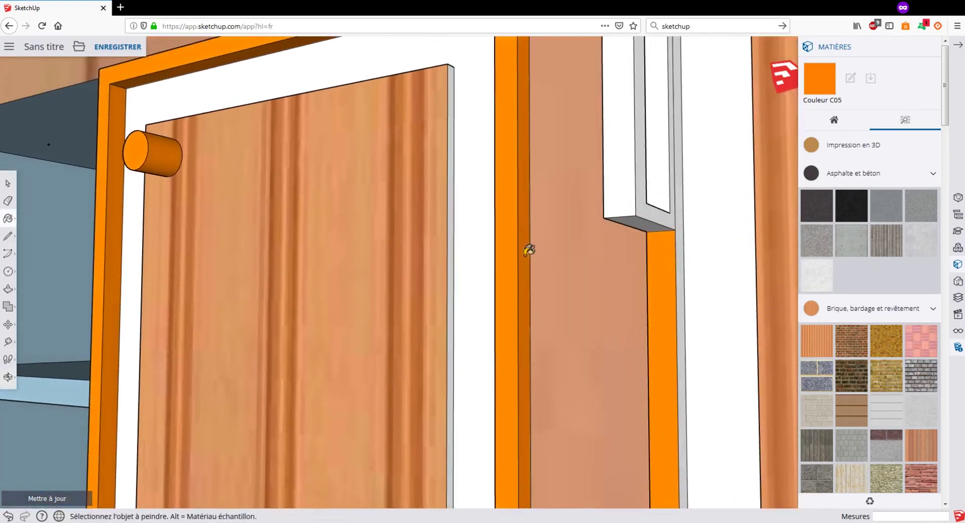
pyautogui.scroll(-3, 528, 254)
pyautogui.click(604, 182)
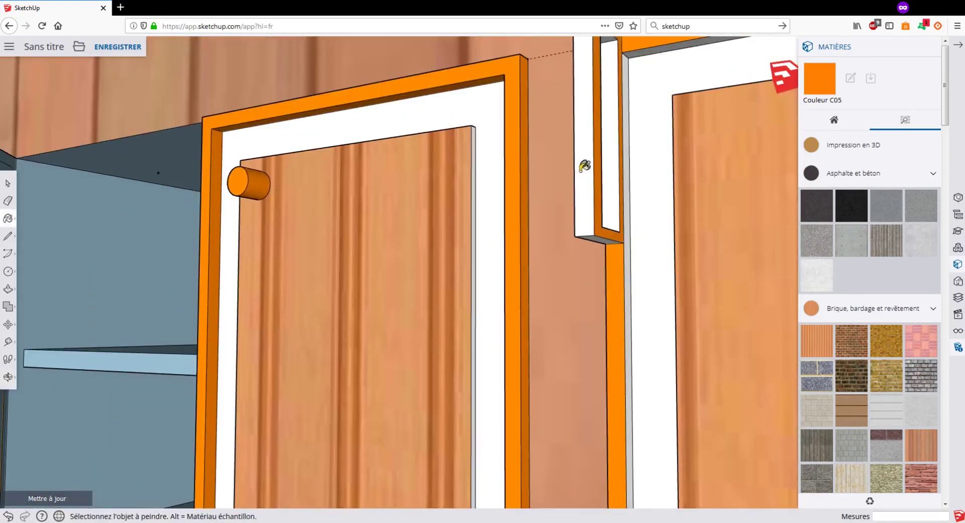
pyautogui.click(582, 163)
pyautogui.click(629, 172)
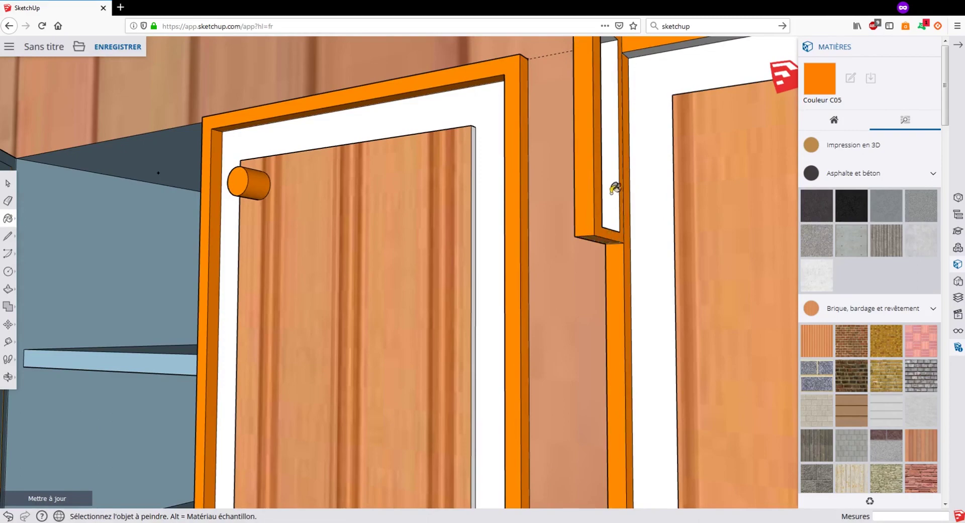
# Step: Paint the left side of the rightmost door's handle and that door's outer left edge orange
pyautogui.moveTo(616, 188)
pyautogui.mouseDown(button='middle')
pyautogui.moveTo(581, 210)
pyautogui.moveTo(711, 217)
pyautogui.moveTo(579, 211)
pyautogui.moveTo(567, 222)
pyautogui.moveTo(660, 211)
pyautogui.mouseUp(button='middle')
pyautogui.click(645, 203)
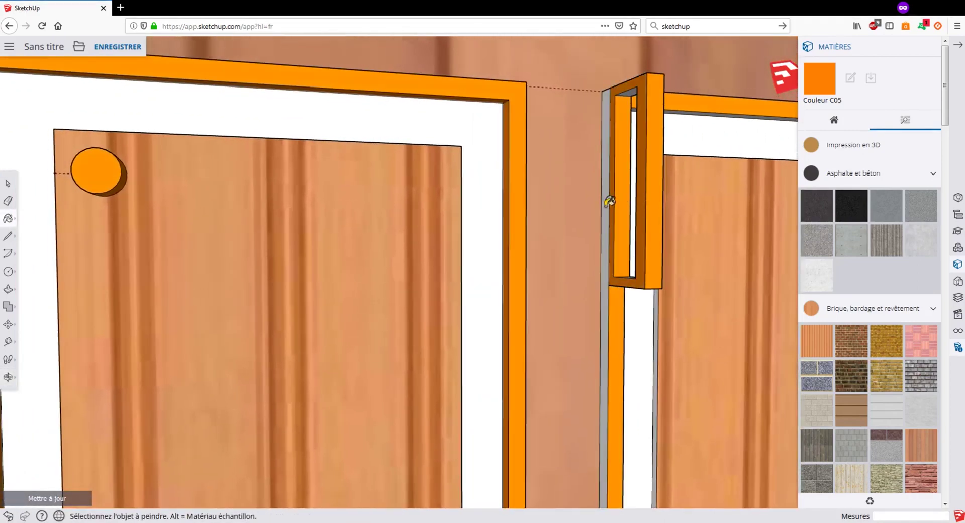
pyautogui.click(608, 203)
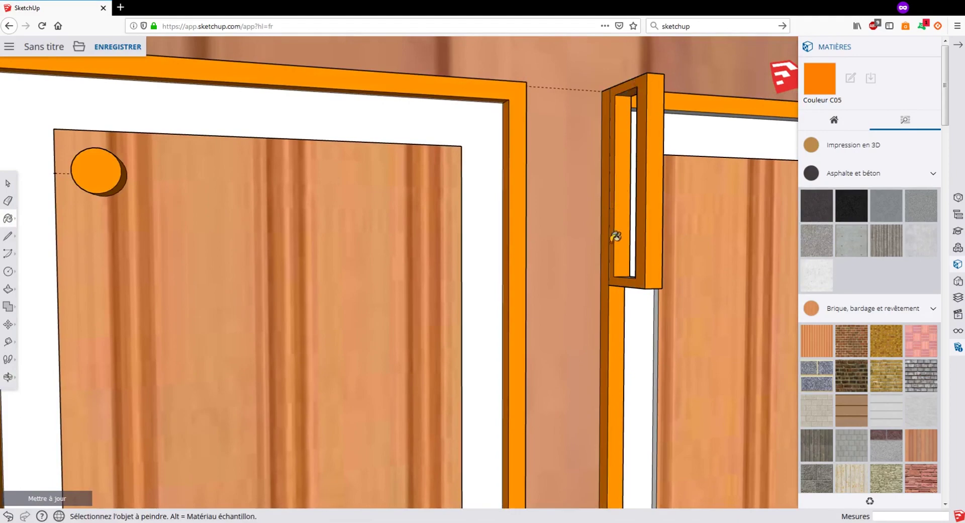
pyautogui.moveTo(617, 235); pyautogui.dragTo(482, 281, button='middle')
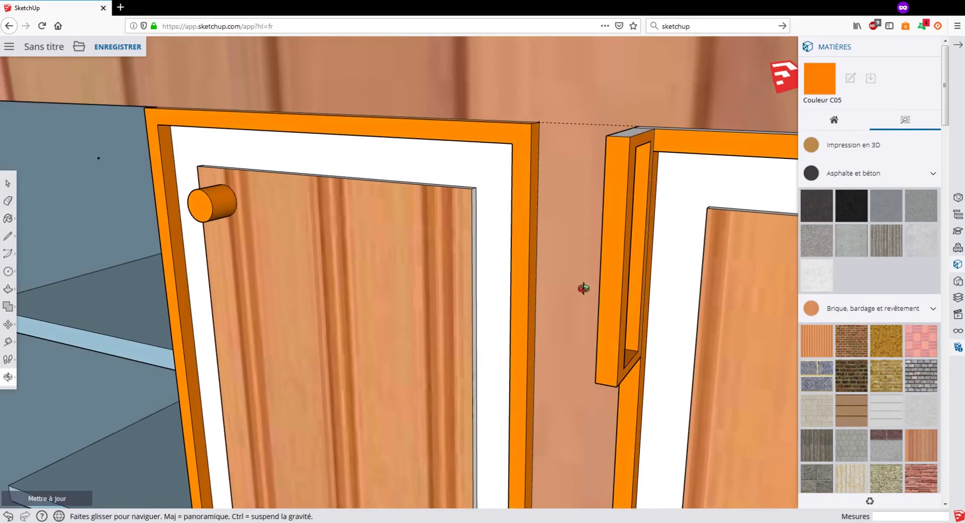
# Step: Paint the top face of the rightmost door's handle and that door's outer top edge orange
pyautogui.moveTo(583, 288); pyautogui.dragTo(453, 269, button='middle')
pyautogui.scroll(-5, 455, 271)
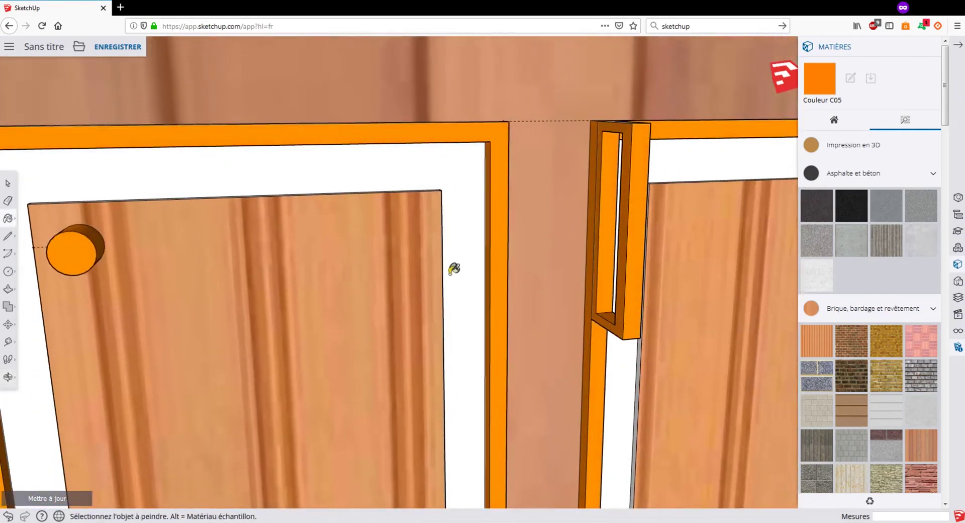
pyautogui.scroll(-4, 458, 273)
pyautogui.scroll(6, 510, 228)
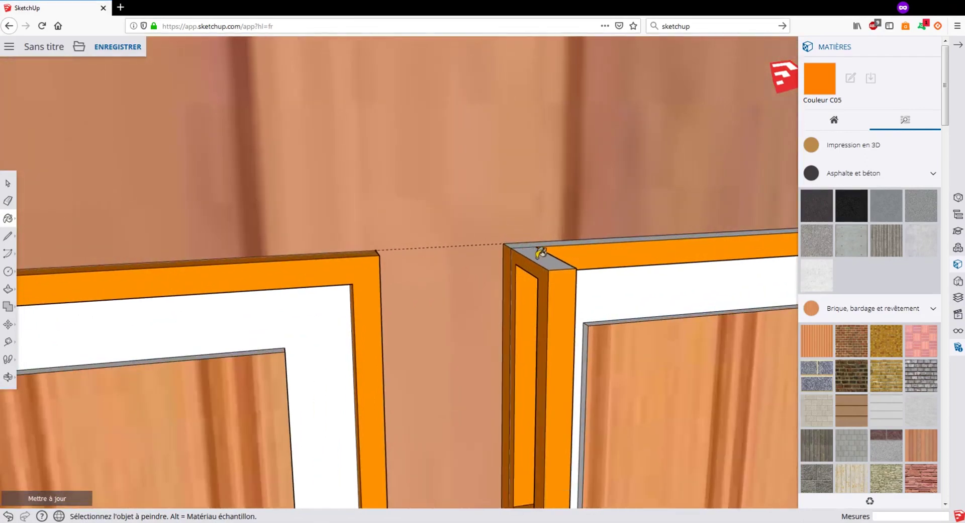
pyautogui.click(538, 254)
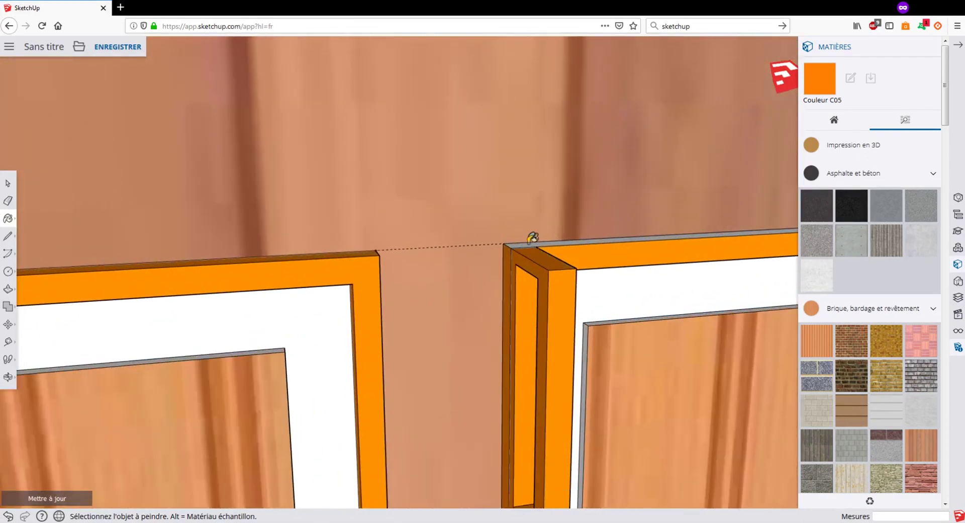
pyautogui.click(528, 243)
# Step: Paint the rightmost door's outer right edge and the recessed top and right edges of its border orange
pyautogui.moveTo(576, 243)
pyautogui.mouseDown(button='middle')
pyautogui.moveTo(390, 228)
pyautogui.moveTo(394, 258)
pyautogui.moveTo(478, 278)
pyautogui.moveTo(620, 276)
pyautogui.moveTo(333, 259)
pyautogui.mouseUp(button='middle')
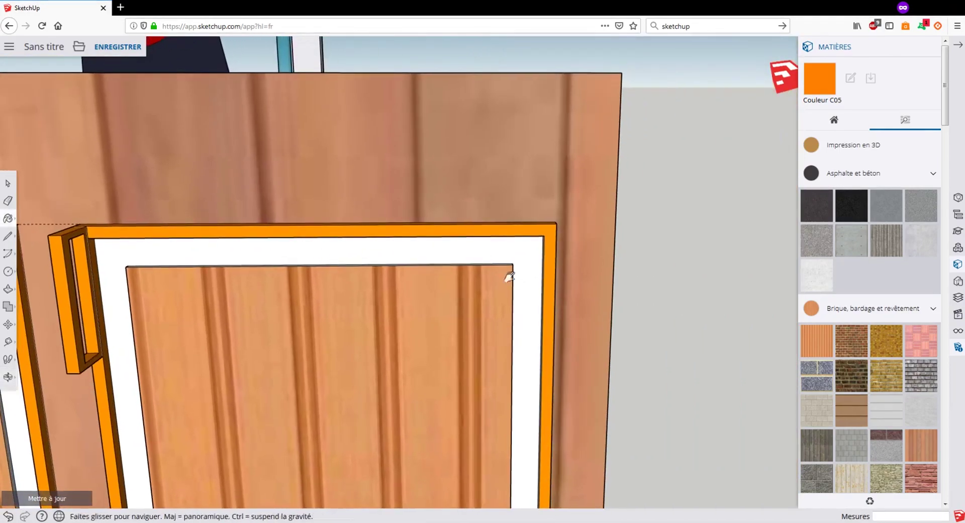
pyautogui.moveTo(509, 276); pyautogui.dragTo(497, 267, button='middle')
pyautogui.moveTo(373, 243); pyautogui.dragTo(265, 252, button='middle')
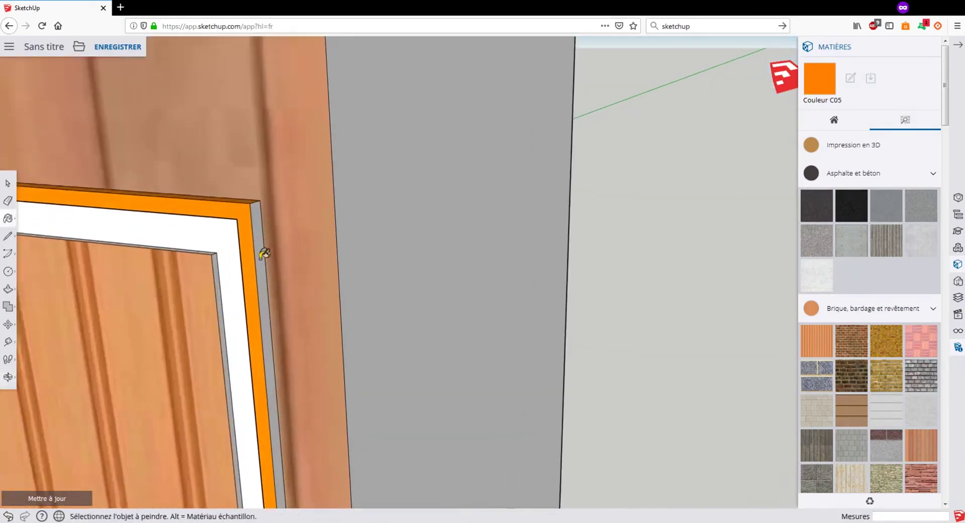
pyautogui.scroll(2, 265, 254)
pyautogui.click(264, 254)
pyautogui.moveTo(209, 278); pyautogui.dragTo(475, 280, button='middle')
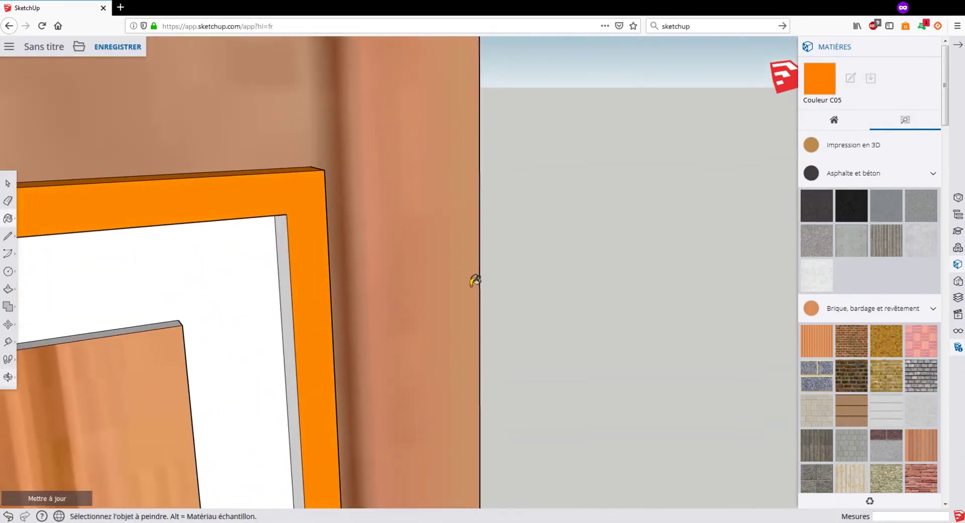
pyautogui.moveTo(279, 285)
pyautogui.mouseDown(button='middle')
pyautogui.moveTo(271, 201)
pyautogui.moveTo(289, 307)
pyautogui.moveTo(264, 362)
pyautogui.moveTo(299, 197)
pyautogui.mouseUp(button='middle')
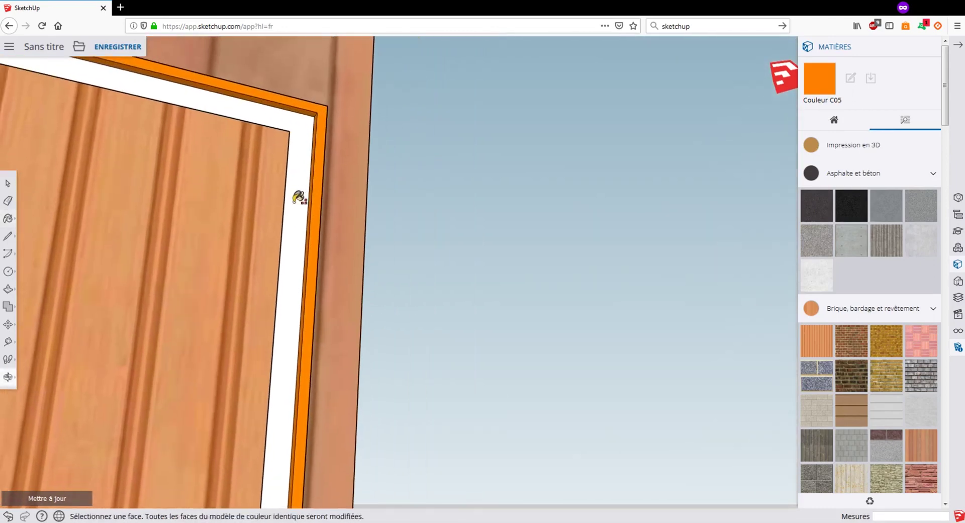
# Step: Paint the rightmost door's underside and the recessed bottom edge of its border orange
pyautogui.moveTo(292, 464); pyautogui.dragTo(200, 274, button='middle')
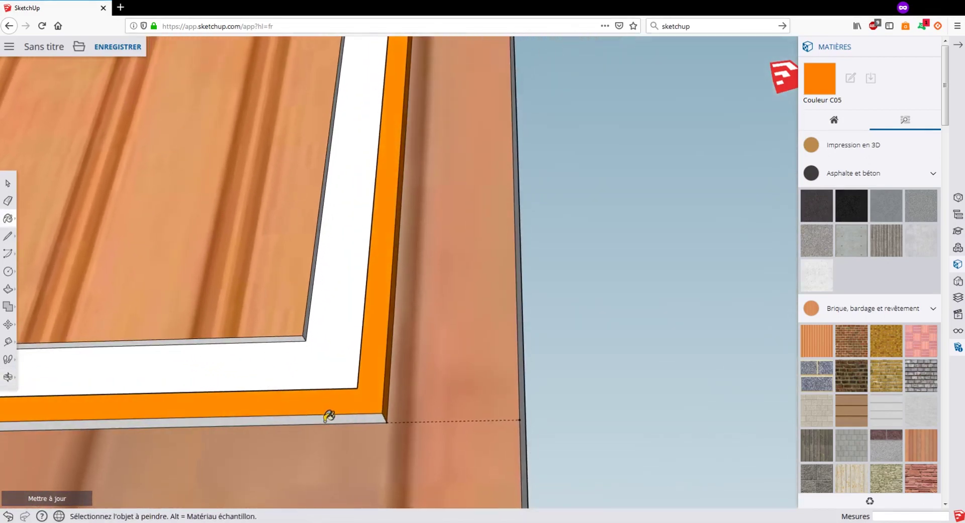
pyautogui.click(328, 416)
pyautogui.scroll(-2, 162, 351)
pyautogui.moveTo(215, 342)
pyautogui.mouseDown(button='middle')
pyautogui.moveTo(263, 336)
pyautogui.moveTo(192, 339)
pyautogui.moveTo(401, 323)
pyautogui.moveTo(270, 353)
pyautogui.moveTo(437, 349)
pyautogui.moveTo(96, 272)
pyautogui.mouseUp(button='middle')
pyautogui.click(158, 276)
pyautogui.moveTo(159, 280)
pyautogui.mouseDown(button='middle')
pyautogui.moveTo(142, 462)
pyautogui.moveTo(161, 427)
pyautogui.mouseUp(button='middle')
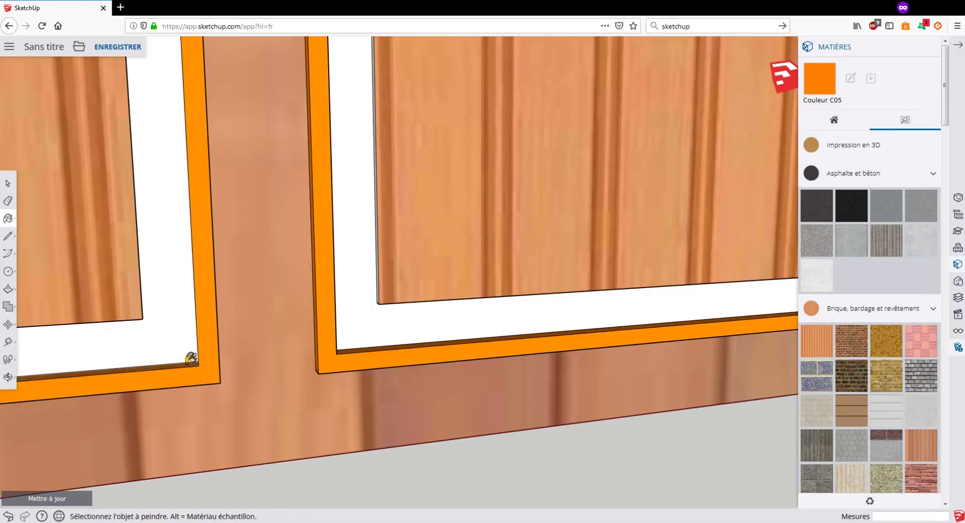
# Step: Paint the underside of the open cabinet door orange
pyautogui.keyDown('shift'); pyautogui.moveTo(191, 358); pyautogui.dragTo(481, 318, button='middle'); pyautogui.keyUp('shift')
pyautogui.moveTo(187, 299)
pyautogui.mouseDown(button='middle')
pyautogui.moveTo(125, 315)
pyautogui.moveTo(261, 280)
pyautogui.moveTo(294, 309)
pyautogui.moveTo(195, 329)
pyautogui.mouseUp(button='middle')
pyautogui.scroll(-3, 194, 329)
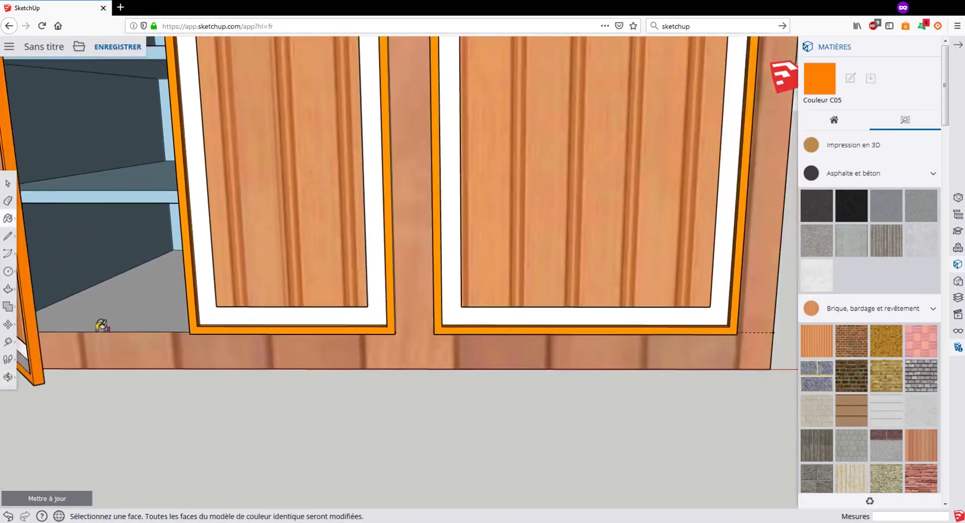
pyautogui.moveTo(102, 327)
pyautogui.keyDown('shift'); pyautogui.mouseDown(button='middle')
pyautogui.moveTo(341, 318)
pyautogui.moveTo(361, 216)
pyautogui.moveTo(374, 219)
pyautogui.mouseUp(button='middle'); pyautogui.keyUp('shift')
pyautogui.scroll(2, 325, 319)
pyautogui.scroll(2, 339, 308)
pyautogui.click(339, 309)
pyautogui.scroll(-2, 339, 309)
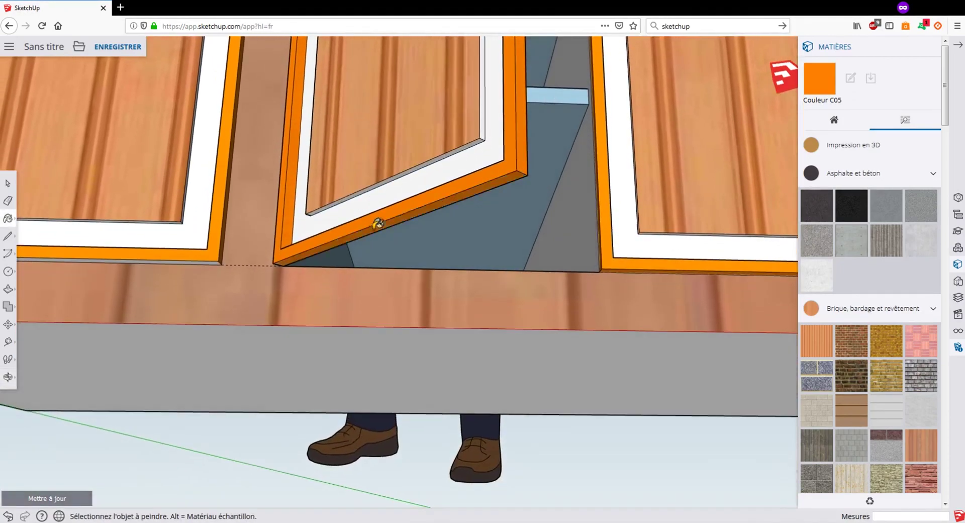
pyautogui.keyDown('shift'); pyautogui.moveTo(667, 274); pyautogui.dragTo(288, 172, button='middle'); pyautogui.keyUp('shift')
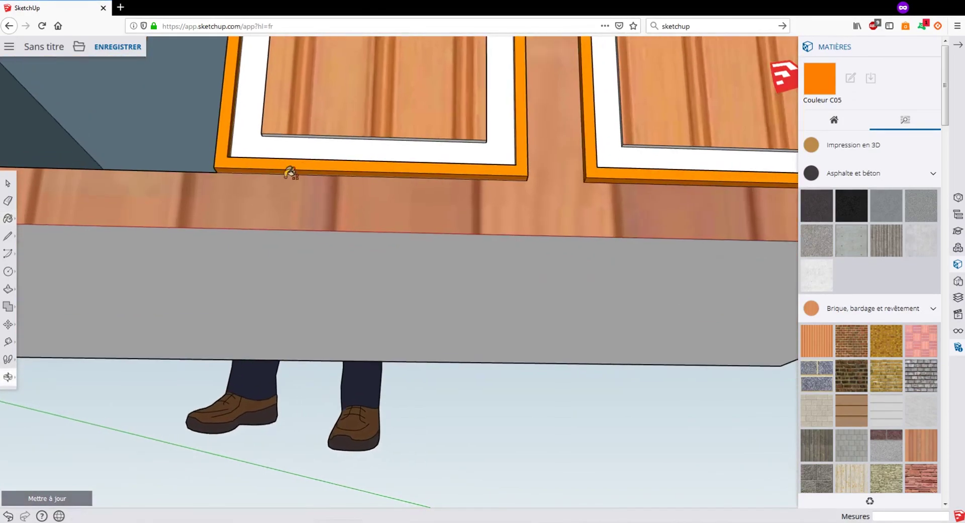
pyautogui.keyDown('shift'); pyautogui.moveTo(560, 174); pyautogui.dragTo(221, 187, button='middle'); pyautogui.keyUp('shift')
pyautogui.scroll(-8, 532, 189)
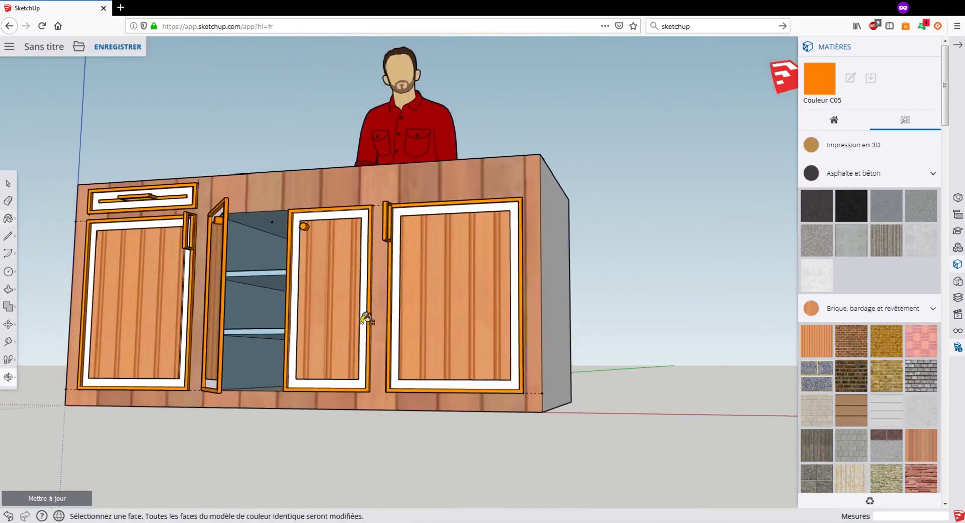
pyautogui.moveTo(366, 318)
pyautogui.mouseDown(button='middle')
pyautogui.moveTo(258, 387)
pyautogui.moveTo(225, 368)
pyautogui.moveTo(412, 125)
pyautogui.moveTo(467, 213)
pyautogui.moveTo(558, 263)
pyautogui.moveTo(239, 323)
pyautogui.moveTo(399, 323)
pyautogui.moveTo(338, 247)
pyautogui.moveTo(472, 327)
pyautogui.moveTo(444, 330)
pyautogui.moveTo(432, 299)
pyautogui.moveTo(260, 314)
pyautogui.mouseUp(button='middle')
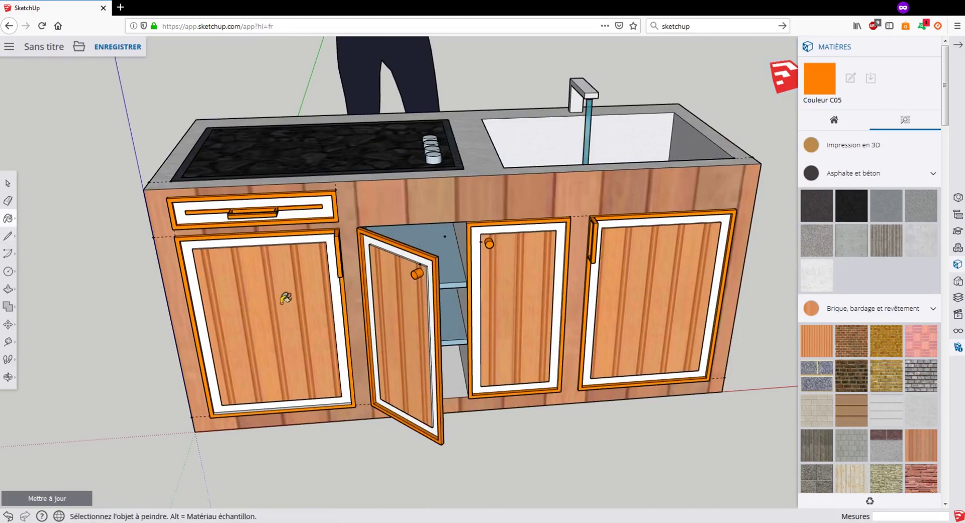
# Step: Paint the top and side edges of the leftmost door's raised centre panel with the wood cladding material
pyautogui.scroll(10, 276, 242)
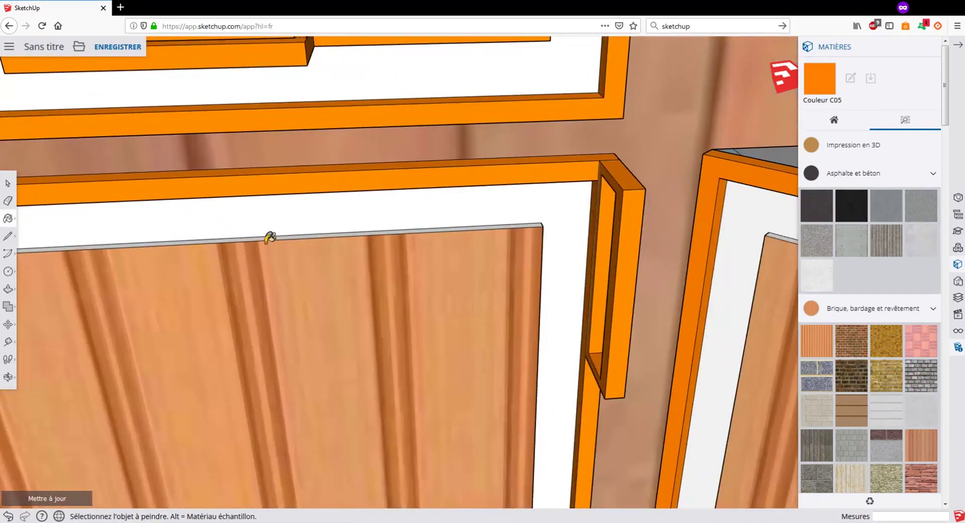
pyautogui.scroll(-5, 254, 300)
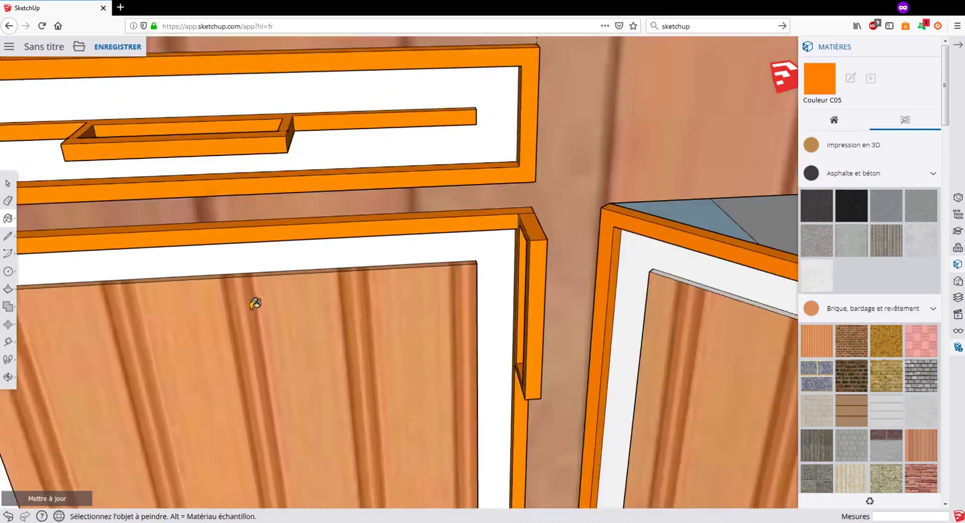
pyautogui.moveTo(153, 356); pyautogui.dragTo(103, 374, button='middle')
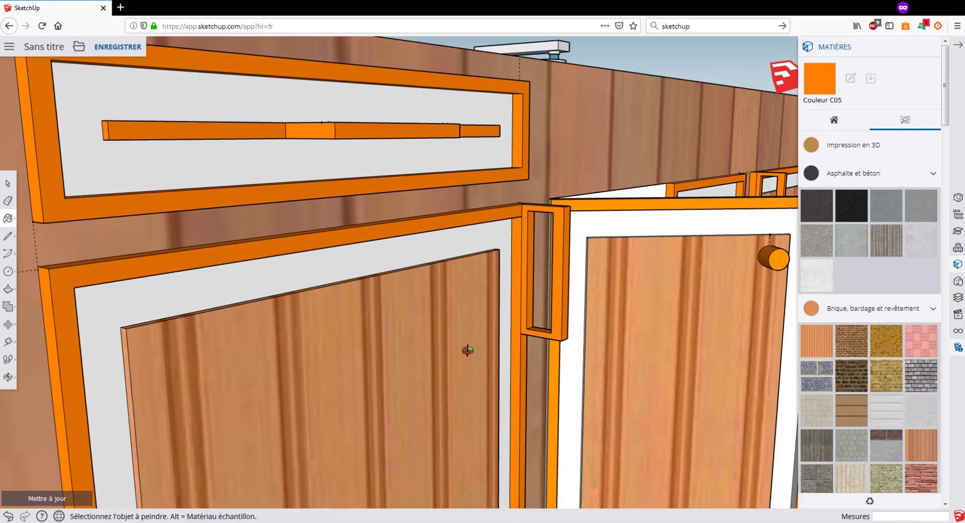
pyautogui.moveTo(468, 350); pyautogui.dragTo(224, 312, button='middle')
pyautogui.scroll(8, 224, 312)
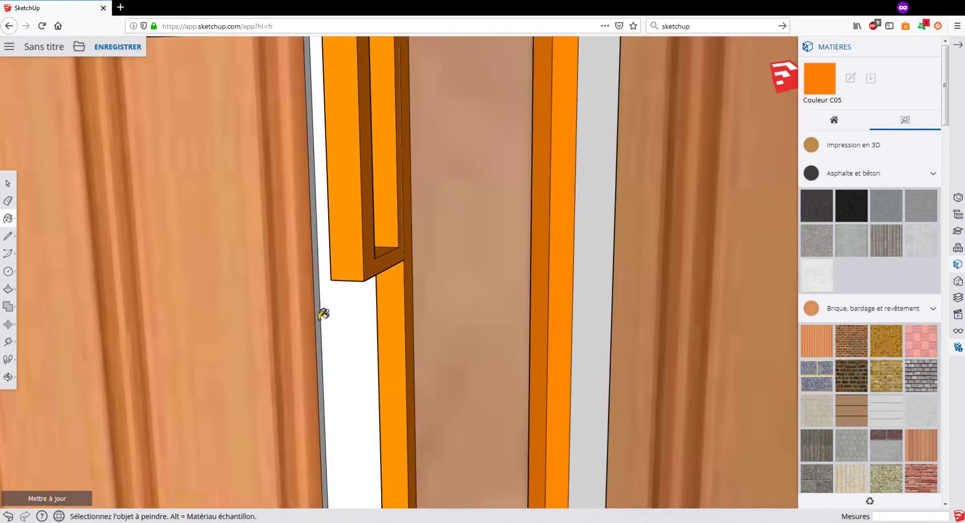
pyautogui.click(320, 319)
# Step: Paint the bottom edge of the leftmost door's raised centre panel with the wood cladding material
pyautogui.scroll(-4, 209, 396)
pyautogui.moveTo(209, 396)
pyautogui.mouseDown(button='middle')
pyautogui.moveTo(349, 148)
pyautogui.moveTo(248, 300)
pyautogui.moveTo(267, 301)
pyautogui.moveTo(300, 249)
pyautogui.mouseUp(button='middle')
pyautogui.scroll(5, 306, 247)
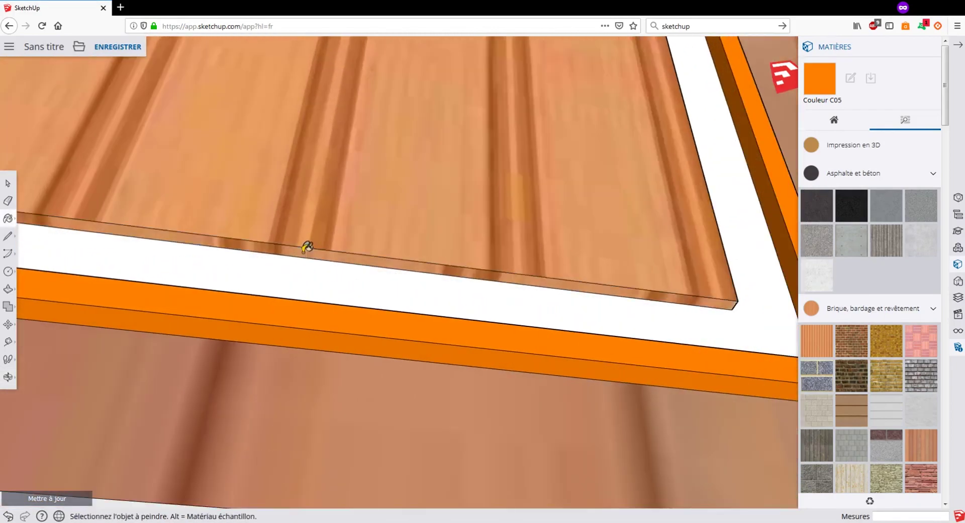
# Step: Paint the left and bottom edges of the open door's raised centre panel with the wood cladding material
pyautogui.scroll(-3, 307, 248)
pyautogui.moveTo(400, 252); pyautogui.dragTo(353, 323, button='middle')
pyautogui.moveTo(502, 276); pyautogui.dragTo(649, 289, button='middle')
pyautogui.scroll(3, 643, 304)
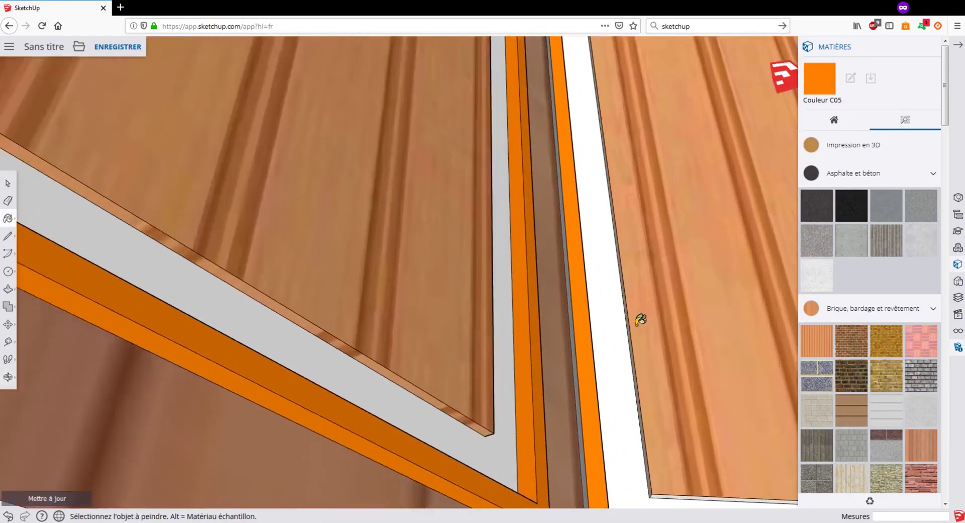
pyautogui.scroll(2, 641, 320)
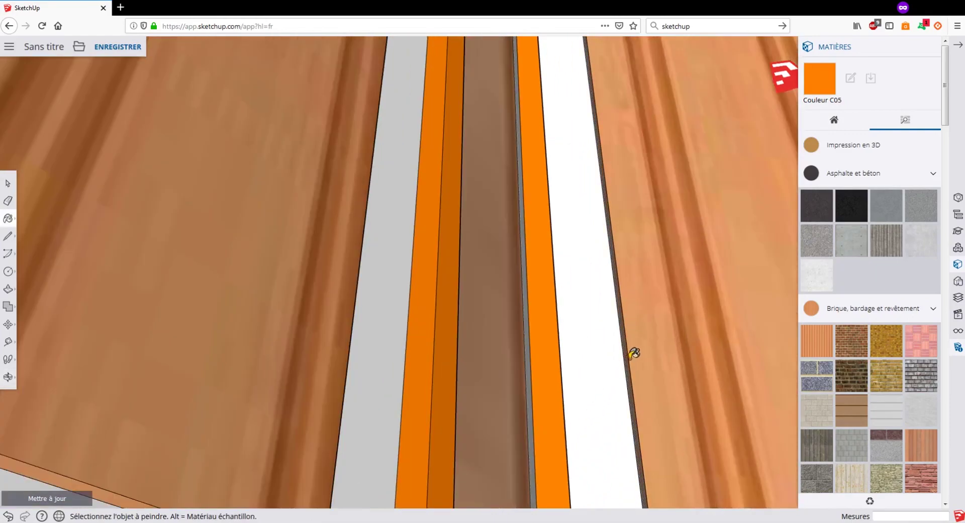
pyautogui.moveTo(623, 358); pyautogui.dragTo(463, 128, button='middle')
pyautogui.moveTo(603, 274)
pyautogui.mouseDown(button='middle')
pyautogui.moveTo(679, 254)
pyautogui.moveTo(338, 134)
pyautogui.moveTo(416, 134)
pyautogui.moveTo(417, 219)
pyautogui.mouseUp(button='middle')
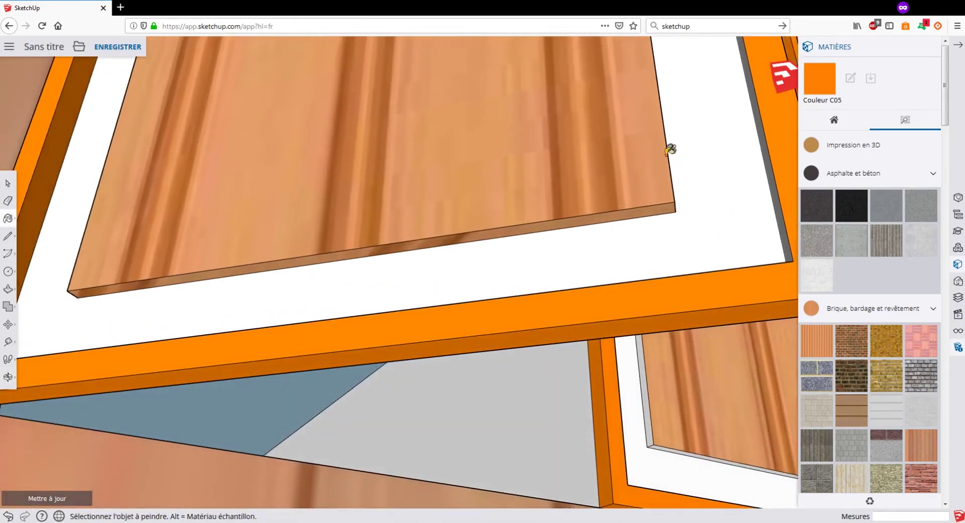
# Step: Paint the right and top edges of the open door's raised centre panel with the wood cladding material
pyautogui.moveTo(670, 150)
pyautogui.mouseDown(button='middle')
pyautogui.moveTo(610, 126)
pyautogui.moveTo(556, 173)
pyautogui.moveTo(556, 102)
pyautogui.moveTo(543, 177)
pyautogui.moveTo(548, 82)
pyautogui.moveTo(564, 427)
pyautogui.mouseUp(button='middle')
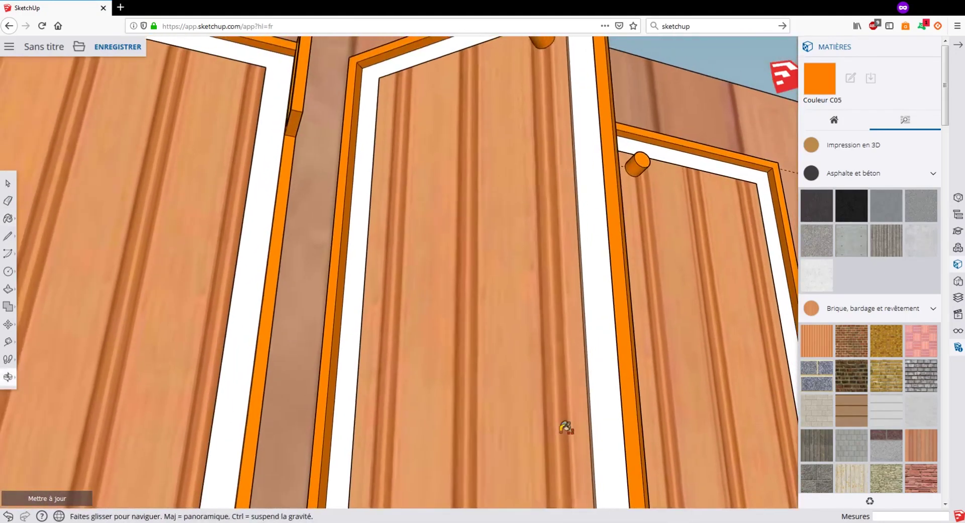
pyautogui.moveTo(495, 132); pyautogui.dragTo(538, 338, button='middle')
pyautogui.scroll(4, 549, 380)
pyautogui.scroll(2, 551, 378)
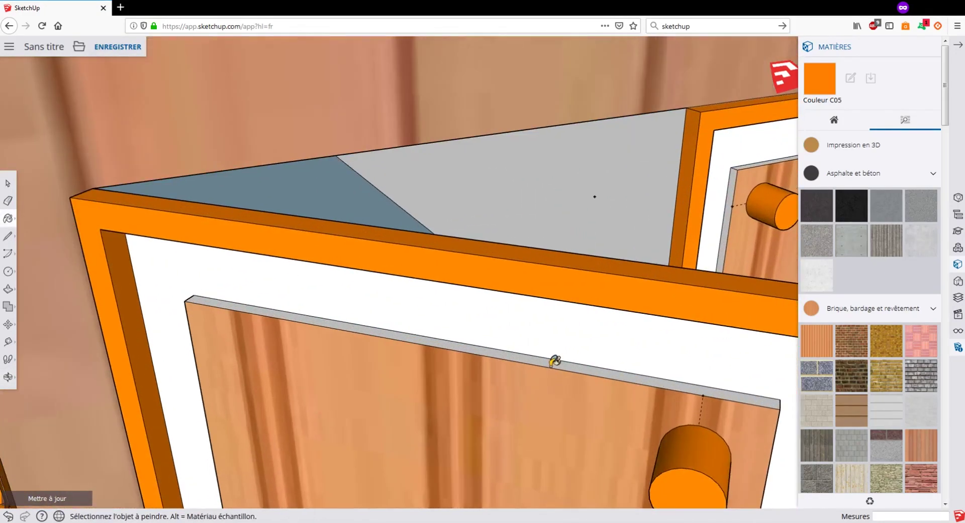
pyautogui.click(555, 361)
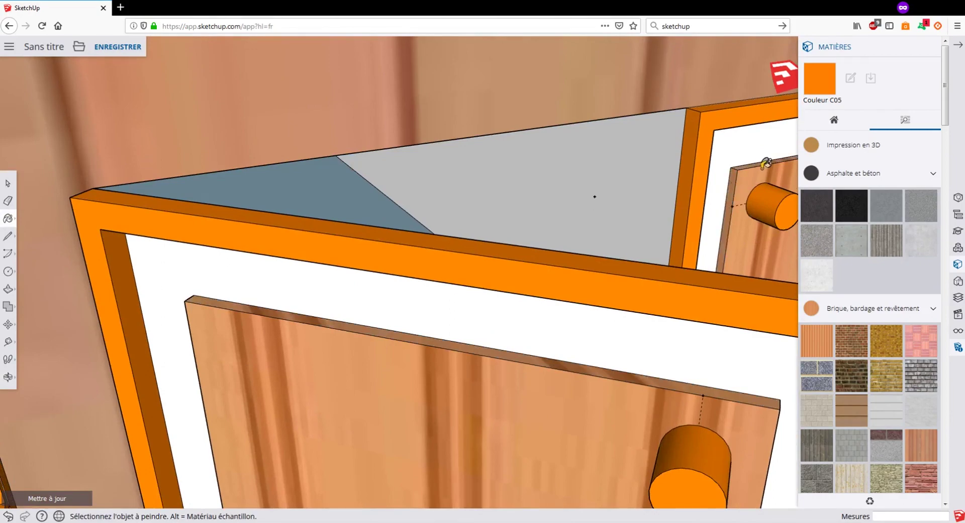
# Step: Paint all four edges of the closed narrow door's raised centre panel with the wood cladding material
pyautogui.keyDown('shift'); pyautogui.moveTo(766, 163); pyautogui.dragTo(451, 161, button='middle'); pyautogui.keyUp('shift')
pyautogui.moveTo(609, 174); pyautogui.dragTo(287, 147, button='middle')
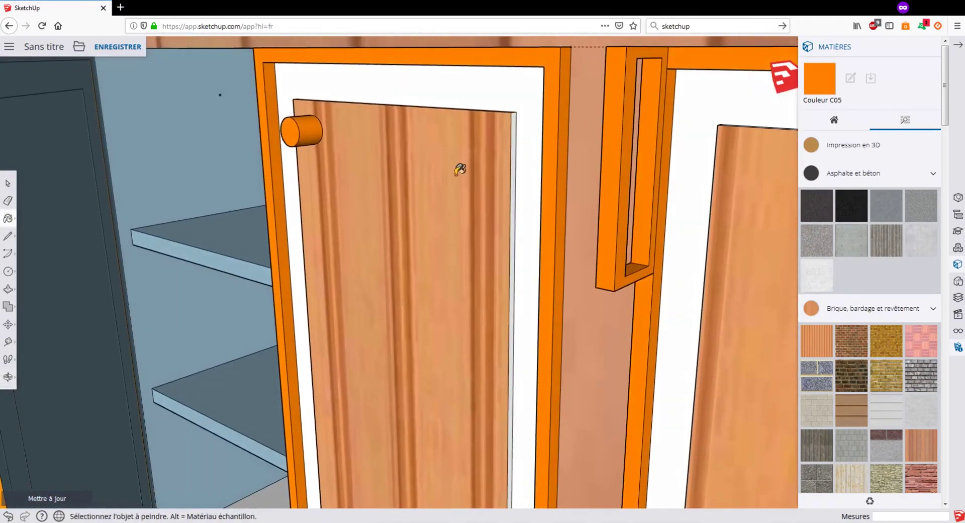
pyautogui.scroll(2, 477, 179)
pyautogui.click(536, 192)
pyautogui.scroll(-2, 386, 237)
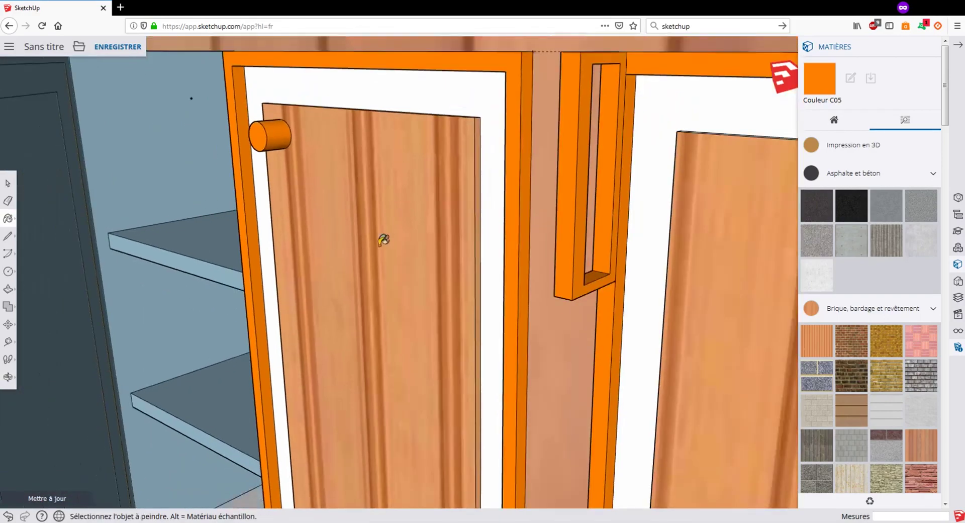
pyautogui.moveTo(356, 296)
pyautogui.mouseDown(button='middle')
pyautogui.moveTo(391, 162)
pyautogui.moveTo(430, 94)
pyautogui.moveTo(510, 272)
pyautogui.mouseUp(button='middle')
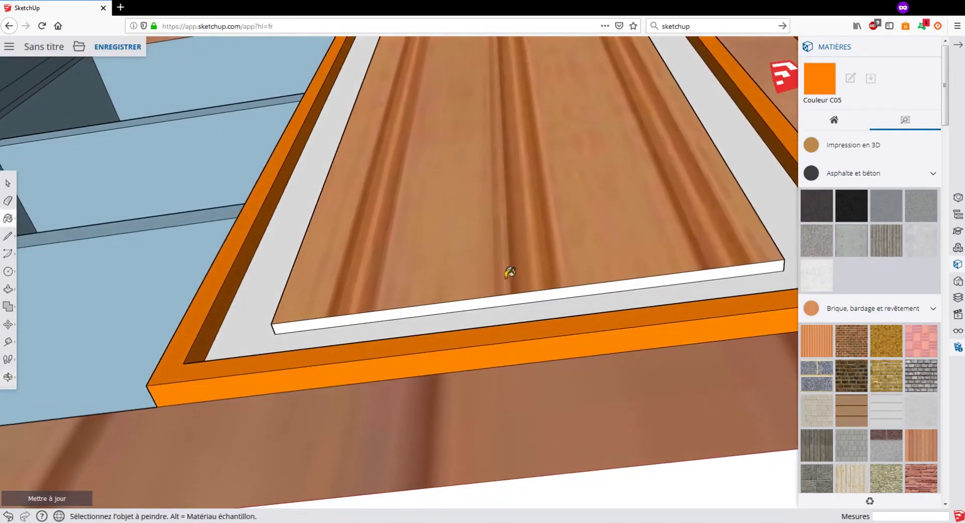
pyautogui.click(524, 297)
# Step: Paint the bottom and right edges of the rightmost door's raised centre panel with the wood cladding material
pyautogui.moveTo(552, 128)
pyautogui.mouseDown(button='middle')
pyautogui.moveTo(528, 146)
pyautogui.moveTo(488, 236)
pyautogui.mouseUp(button='middle')
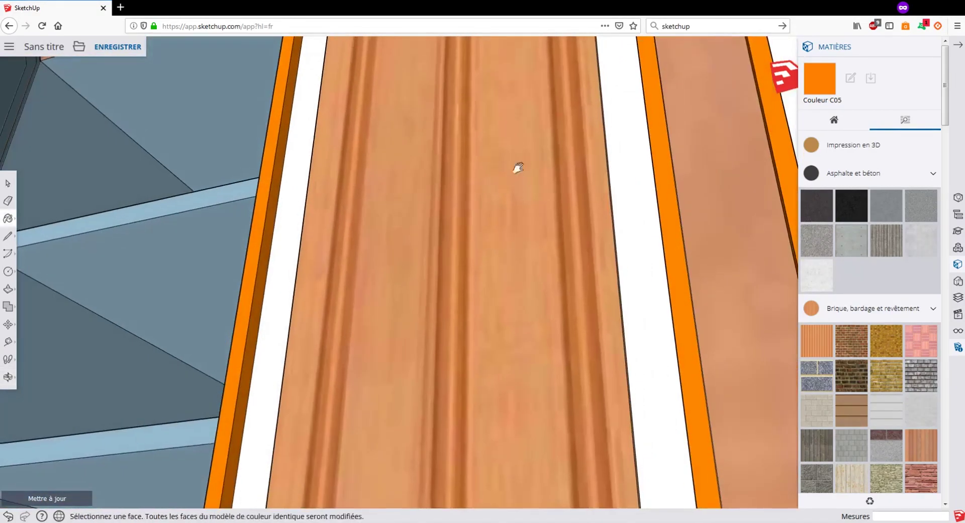
pyautogui.keyDown('shift'); pyautogui.moveTo(653, 161); pyautogui.dragTo(317, 161, button='middle'); pyautogui.keyUp('shift')
pyautogui.scroll(-5, 319, 157)
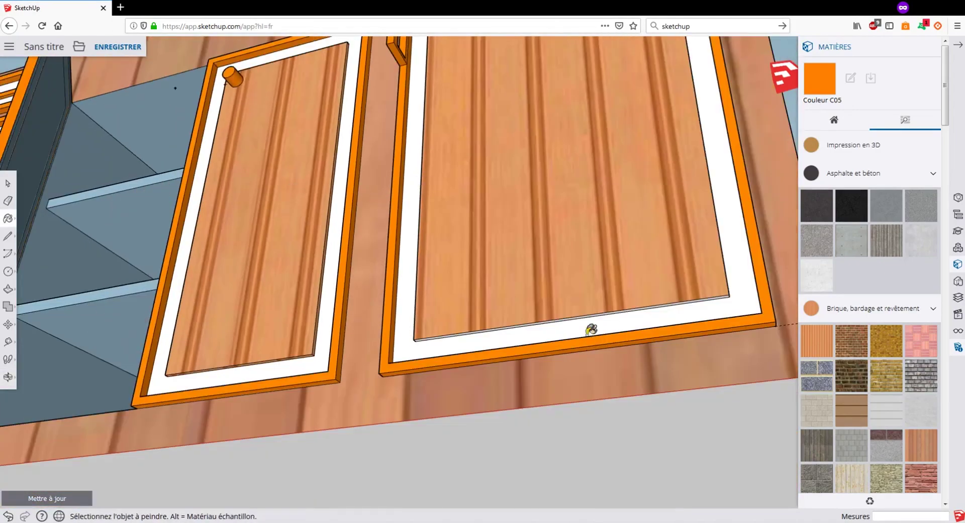
pyautogui.scroll(5, 591, 330)
pyautogui.click(583, 336)
pyautogui.moveTo(626, 272); pyautogui.dragTo(450, 321, button='middle')
pyautogui.moveTo(604, 235); pyautogui.dragTo(494, 260, button='middle')
pyautogui.click(630, 229)
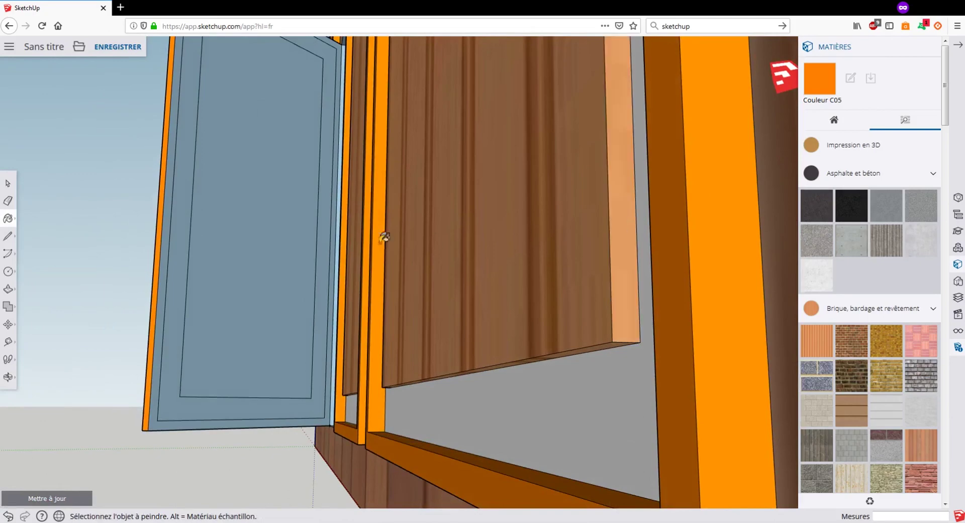
# Step: Paint the left and top edges of the rightmost door's raised centre panel with the wood cladding material
pyautogui.moveTo(350, 253); pyautogui.dragTo(578, 279, button='middle')
pyautogui.keyDown('shift'); pyautogui.moveTo(671, 280); pyautogui.dragTo(250, 232, button='middle'); pyautogui.keyUp('shift')
pyautogui.keyDown('shift'); pyautogui.moveTo(431, 208); pyautogui.dragTo(120, 234, button='middle'); pyautogui.keyUp('shift')
pyautogui.moveTo(181, 238); pyautogui.dragTo(472, 251, button='middle')
pyautogui.moveTo(132, 243)
pyautogui.mouseDown(button='middle')
pyautogui.moveTo(334, 198)
pyautogui.moveTo(260, 185)
pyautogui.mouseUp(button='middle')
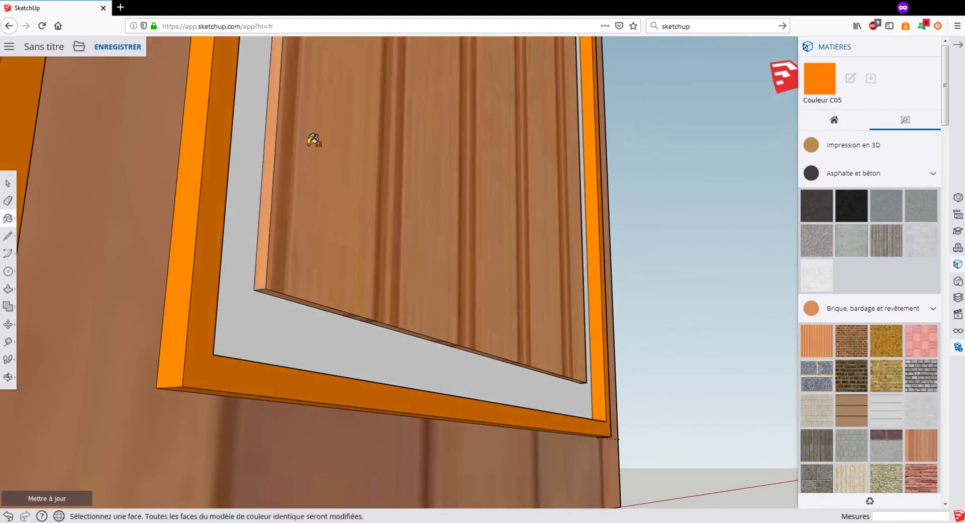
pyautogui.moveTo(314, 140)
pyautogui.mouseDown(button='middle')
pyautogui.moveTo(345, 273)
pyautogui.moveTo(325, 352)
pyautogui.moveTo(334, 401)
pyautogui.moveTo(383, 127)
pyautogui.moveTo(317, 357)
pyautogui.mouseUp(button='middle')
pyautogui.scroll(6, 372, 258)
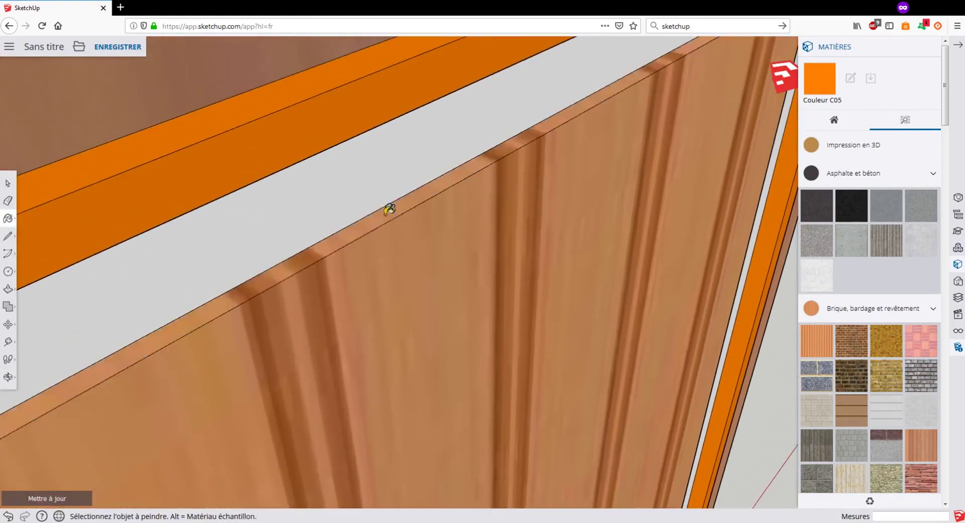
# Step: Paint the shelf tops, back and side wall and floor inside the open cabinet dark blue, Couleur I08
pyautogui.scroll(-10, 372, 237)
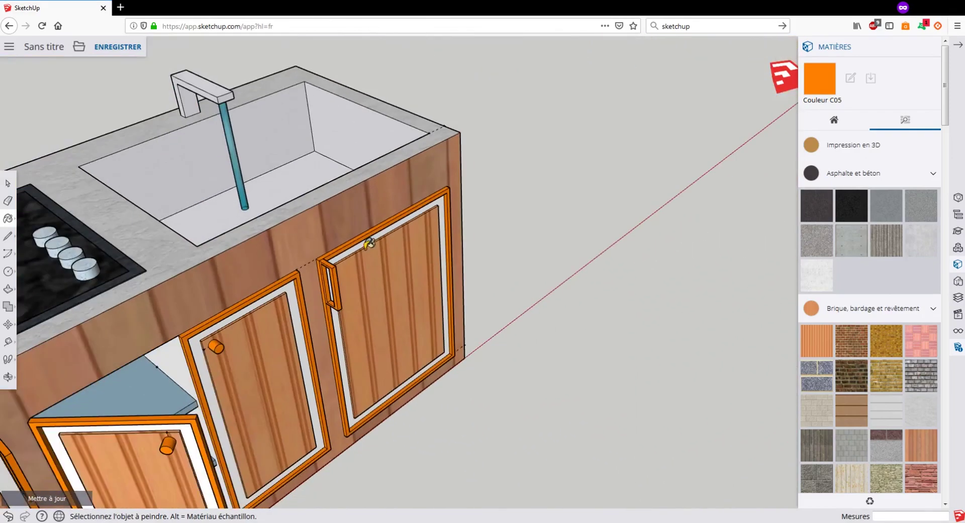
pyautogui.moveTo(353, 246); pyautogui.dragTo(221, 204, button='middle')
pyautogui.scroll(5, 276, 206)
pyautogui.scroll(3, 219, 204)
pyautogui.scroll(-5, 230, 159)
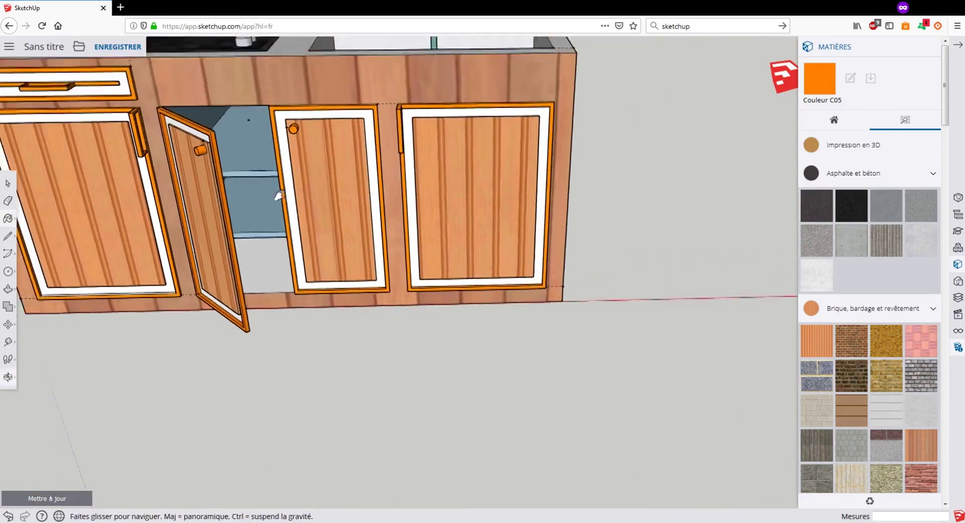
pyautogui.moveTo(230, 159)
pyautogui.mouseDown(button='middle')
pyautogui.moveTo(388, 254)
pyautogui.moveTo(338, 231)
pyautogui.mouseUp(button='middle')
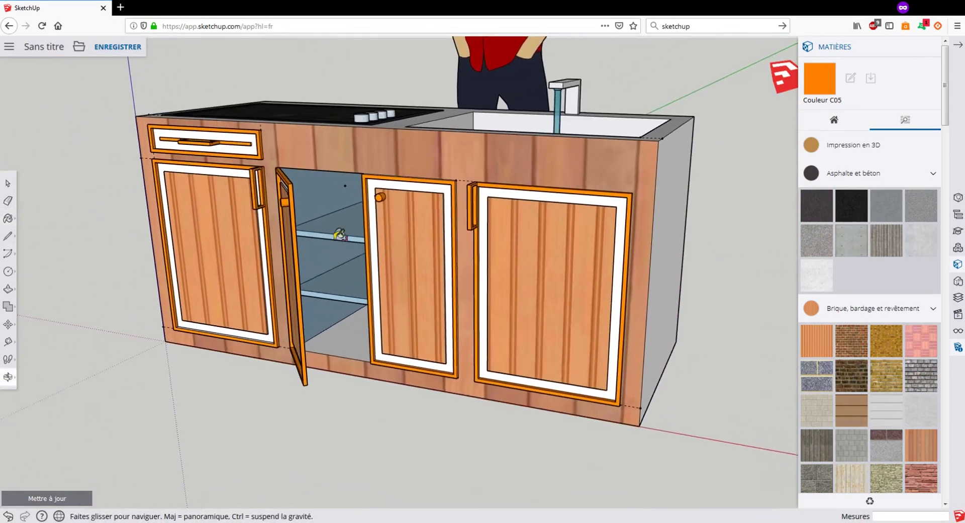
pyautogui.press('b')
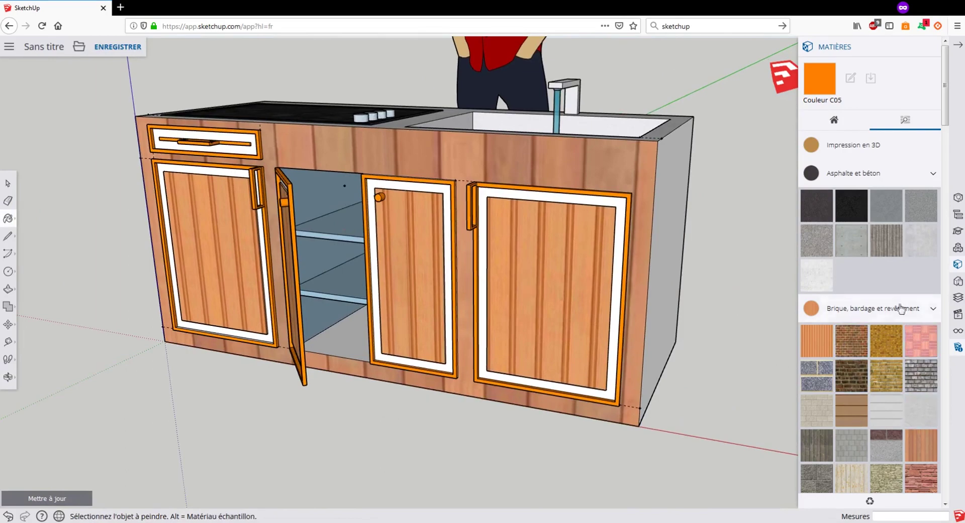
pyautogui.scroll(-20, 892, 252)
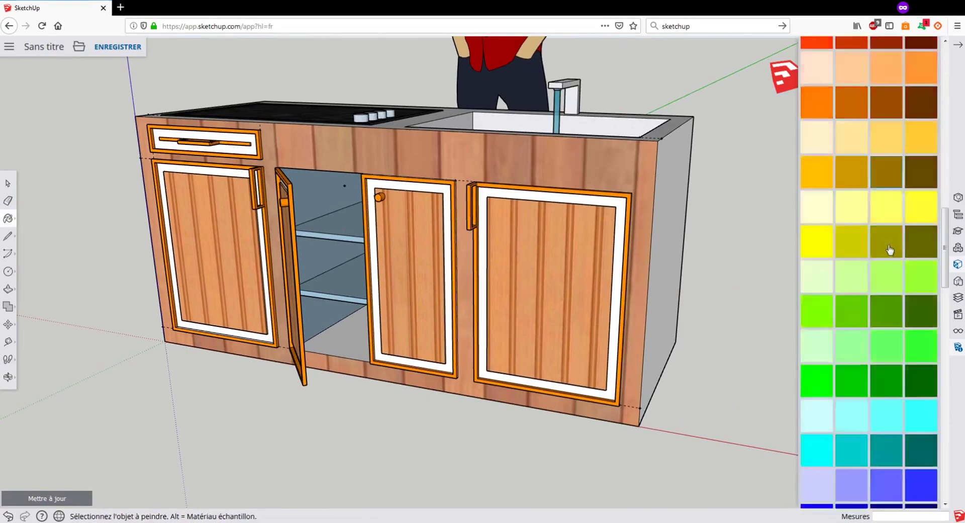
pyautogui.scroll(-10, 890, 250)
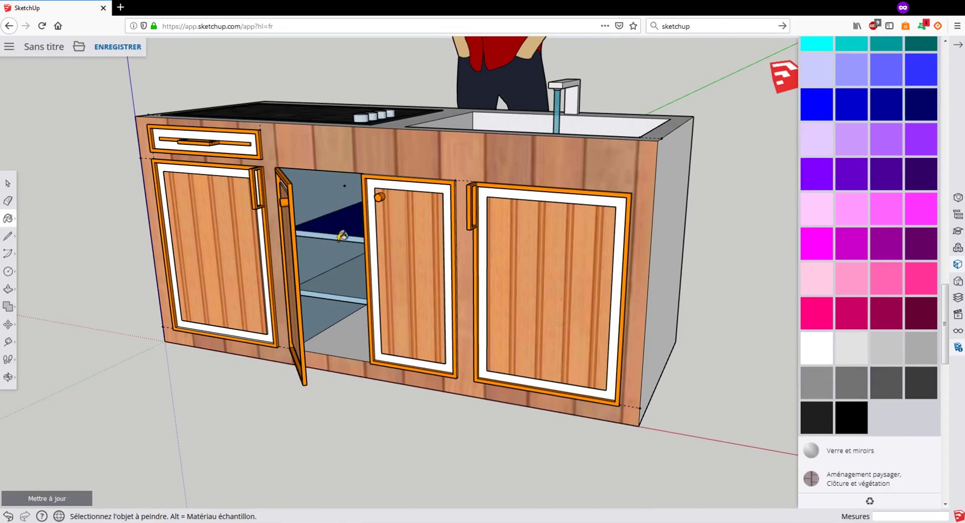
pyautogui.click(329, 250)
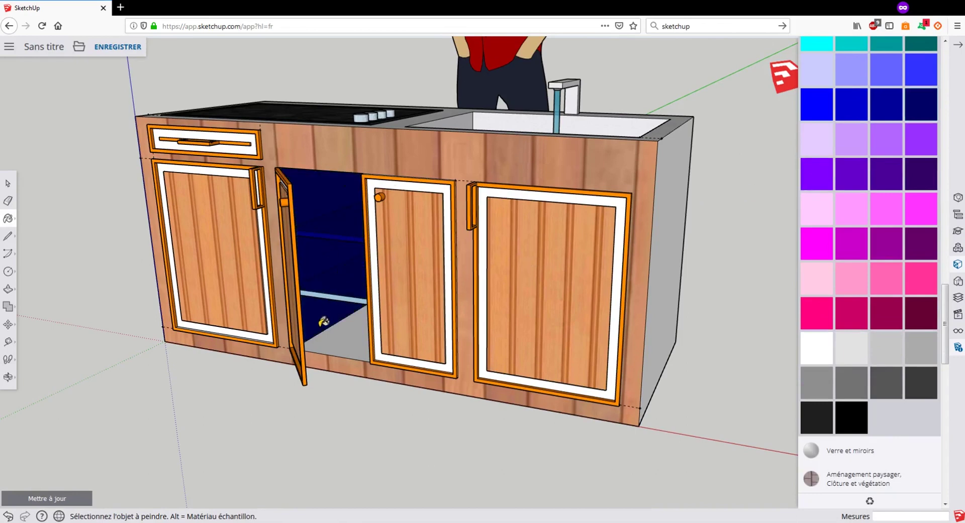
pyautogui.click(346, 326)
# Step: Paint the shelf undersides, the ceiling and the remaining side wall inside the open cabinet dark blue
pyautogui.moveTo(346, 326)
pyautogui.mouseDown(button='middle')
pyautogui.moveTo(339, 293)
pyautogui.moveTo(362, 248)
pyautogui.mouseUp(button='middle')
pyautogui.click(342, 296)
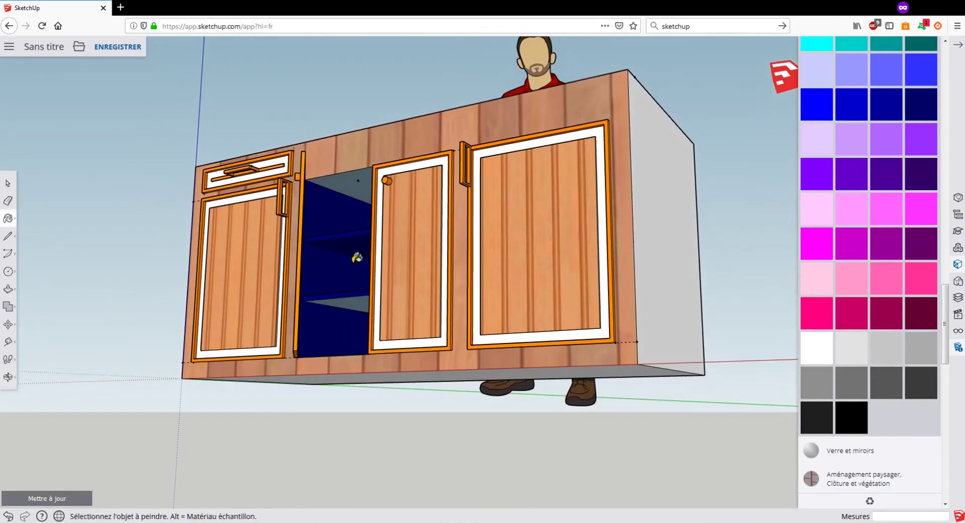
pyautogui.moveTo(305, 220)
pyautogui.mouseDown(button='middle')
pyautogui.moveTo(391, 216)
pyautogui.moveTo(403, 291)
pyautogui.moveTo(433, 271)
pyautogui.mouseUp(button='middle')
pyautogui.click(385, 271)
pyautogui.click(383, 318)
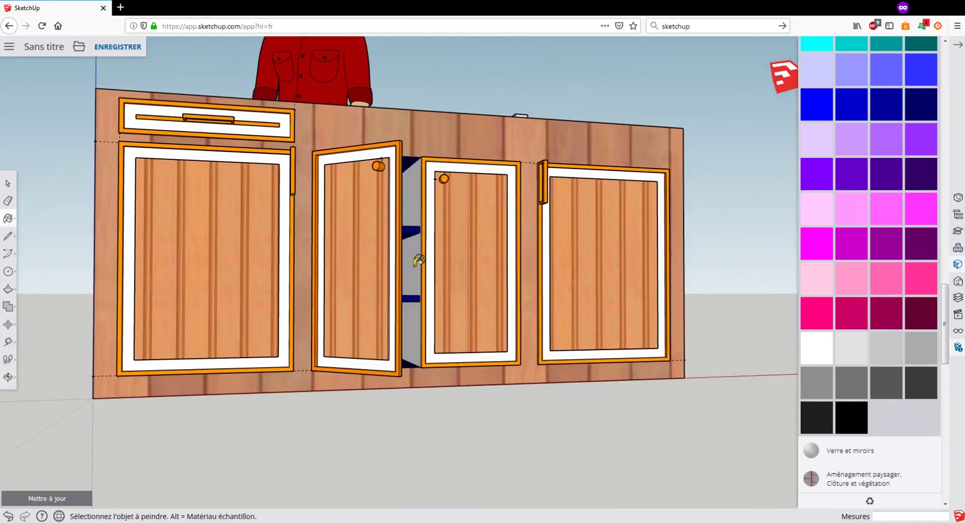
pyautogui.click(418, 259)
# Step: Sample the wood cladding from a door and apply it to the centre panel on the open door's back
pyautogui.moveTo(487, 262)
pyautogui.mouseDown(button='middle')
pyautogui.moveTo(323, 255)
pyautogui.moveTo(332, 242)
pyautogui.moveTo(312, 338)
pyautogui.moveTo(438, 351)
pyautogui.moveTo(511, 322)
pyautogui.mouseUp(button='middle')
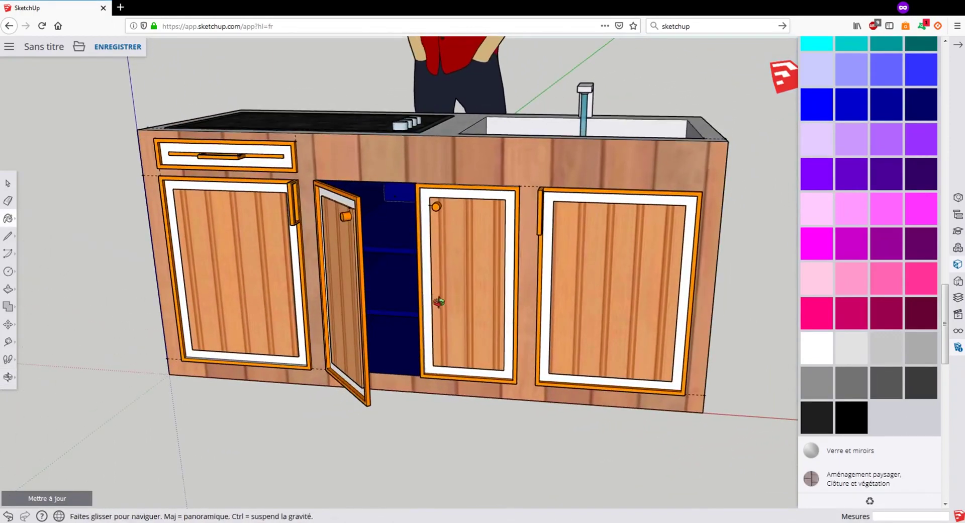
pyautogui.moveTo(438, 302)
pyautogui.mouseDown(button='middle')
pyautogui.moveTo(272, 282)
pyautogui.moveTo(340, 246)
pyautogui.mouseUp(button='middle')
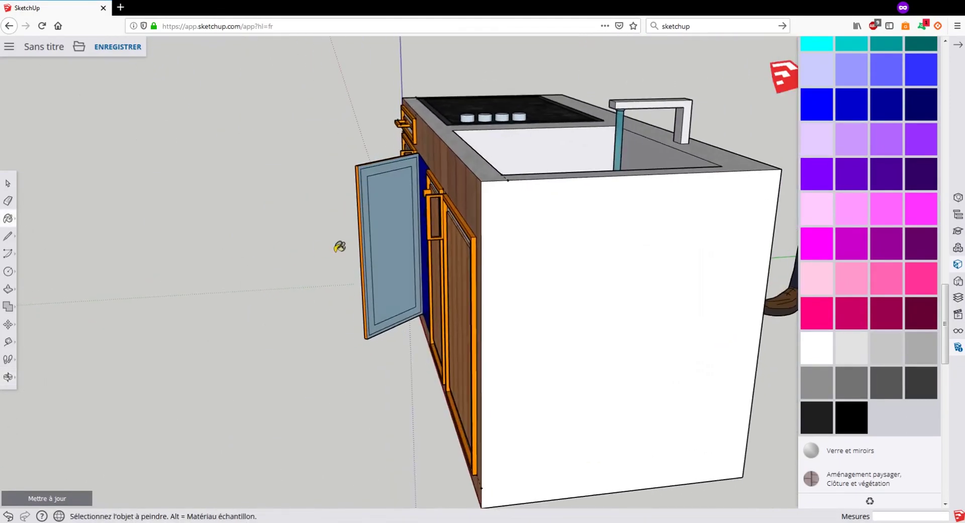
pyautogui.scroll(5, 340, 246)
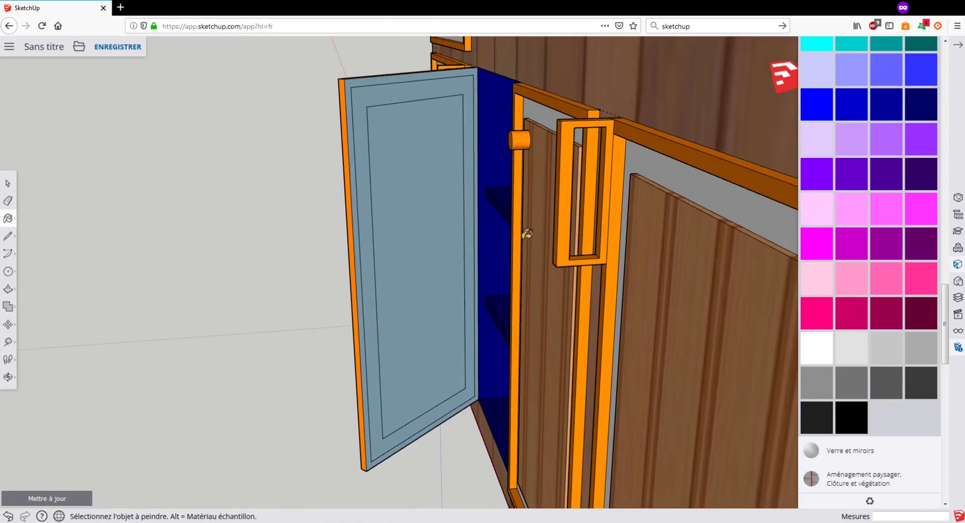
pyautogui.click(19, 221)
pyautogui.click(33, 229)
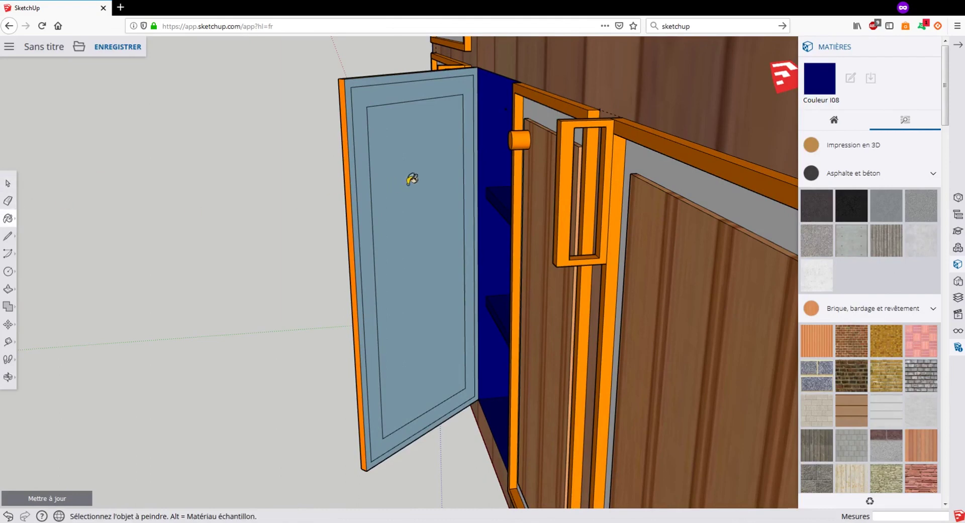
pyautogui.click(410, 182)
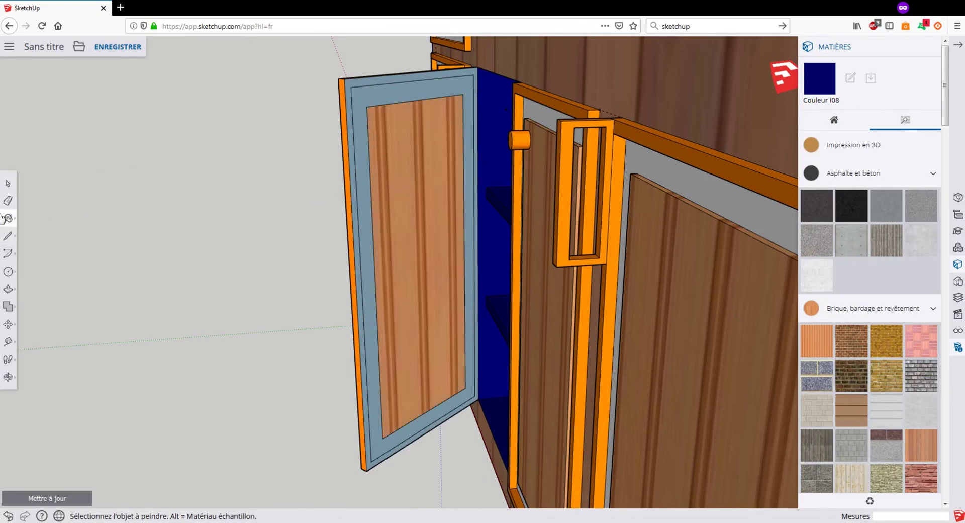
# Step: Sample the orange from a door frame and paint the outer border on the open door's back with it
pyautogui.click(33, 229)
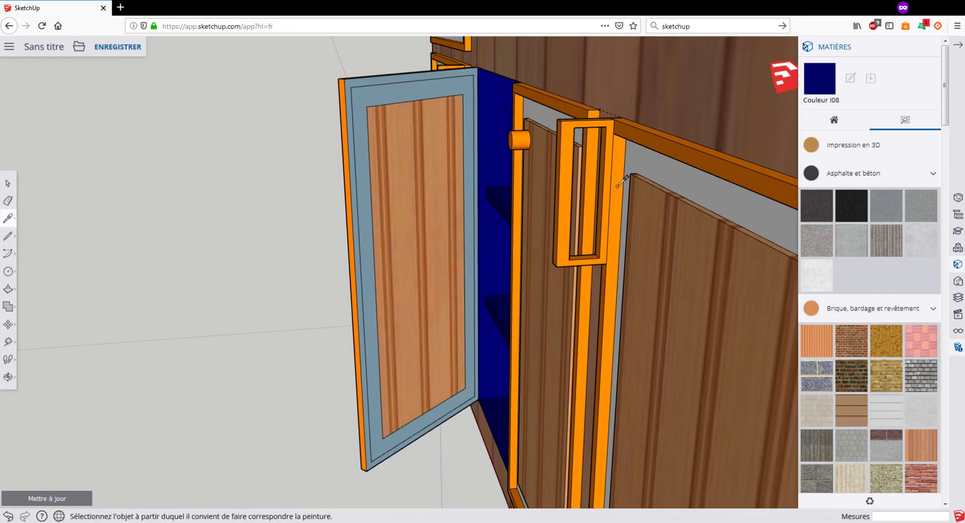
pyautogui.click(352, 98)
pyautogui.moveTo(358, 313); pyautogui.dragTo(233, 340, button='middle')
pyautogui.scroll(5, 642, 330)
pyautogui.moveTo(641, 329)
pyautogui.mouseDown(button='middle')
pyautogui.moveTo(317, 318)
pyautogui.moveTo(513, 328)
pyautogui.moveTo(423, 328)
pyautogui.mouseUp(button='middle')
pyautogui.scroll(-5, 555, 227)
pyautogui.moveTo(554, 228)
pyautogui.mouseDown(button='middle')
pyautogui.moveTo(495, 272)
pyautogui.moveTo(453, 262)
pyautogui.moveTo(487, 272)
pyautogui.moveTo(433, 437)
pyautogui.mouseUp(button='middle')
pyautogui.scroll(2, 433, 438)
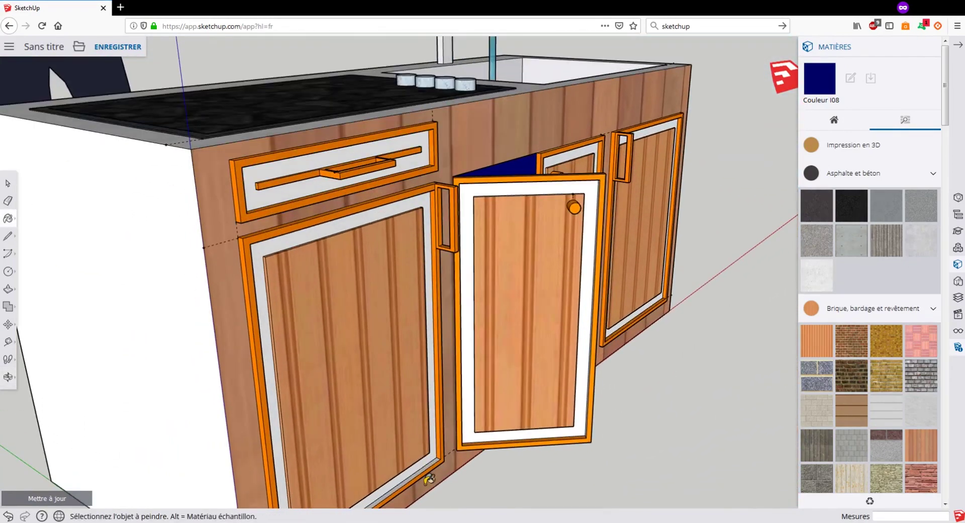
# Step: Examine the lower borders and corners of the door under the drawer and of the adjacent open door
pyautogui.scroll(8, 446, 305)
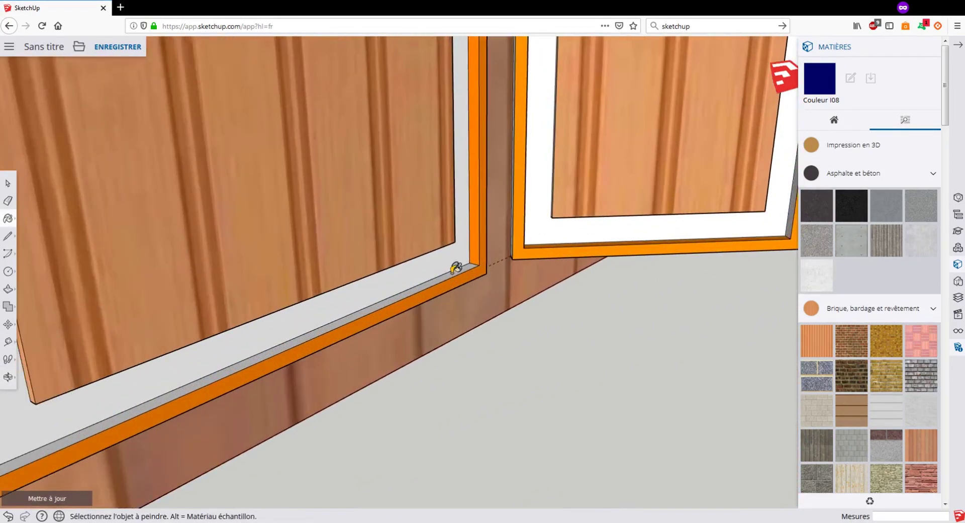
pyautogui.scroll(-8, 518, 267)
pyautogui.moveTo(517, 266); pyautogui.dragTo(605, 250, button='middle')
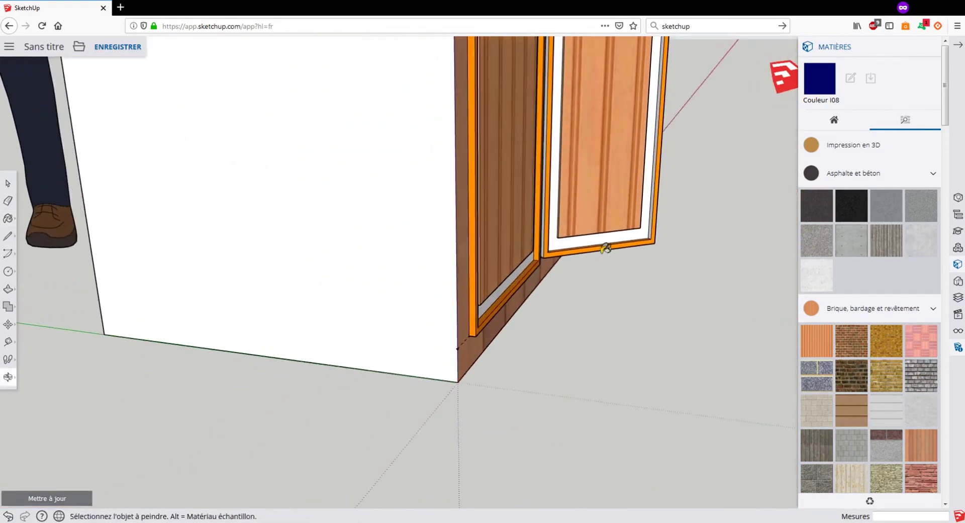
pyautogui.scroll(8, 552, 222)
pyautogui.scroll(5, 552, 221)
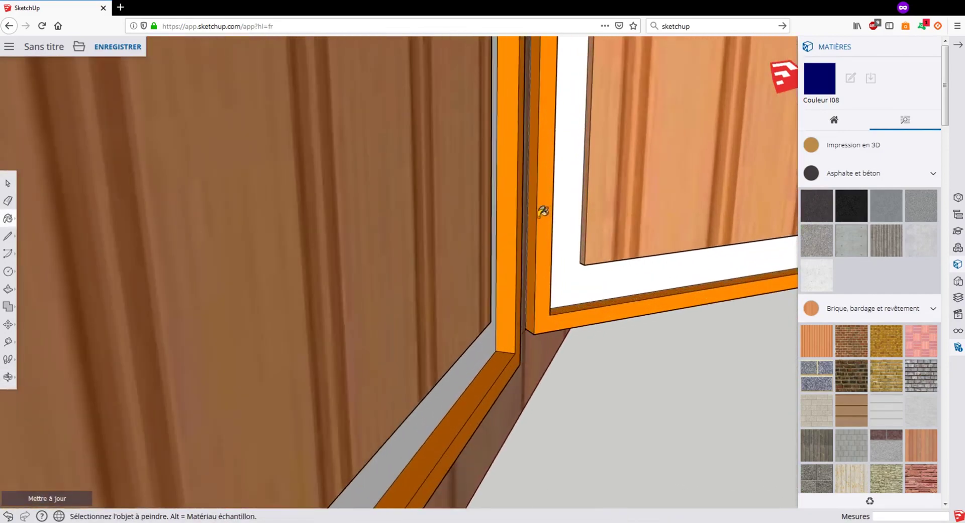
pyautogui.scroll(-6, 548, 213)
pyautogui.scroll(2, 555, 214)
# Step: Sample the wood from the unit's front face and paint both end sides of the unit with it
pyautogui.moveTo(555, 213); pyautogui.dragTo(552, 244, button='middle')
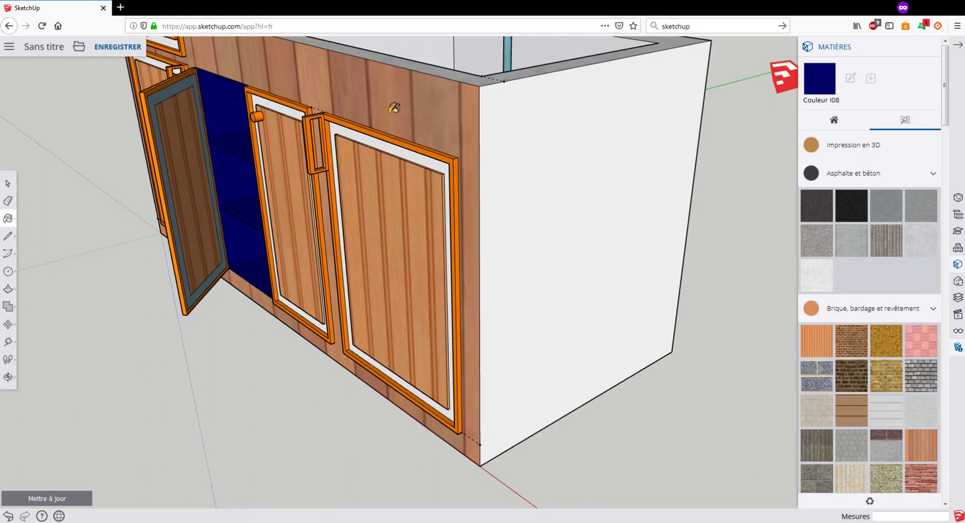
pyautogui.click(564, 115)
pyautogui.moveTo(362, 175)
pyautogui.mouseDown(button='middle')
pyautogui.moveTo(301, 211)
pyautogui.moveTo(477, 206)
pyautogui.moveTo(72, 211)
pyautogui.mouseUp(button='middle')
pyautogui.scroll(3, 475, 225)
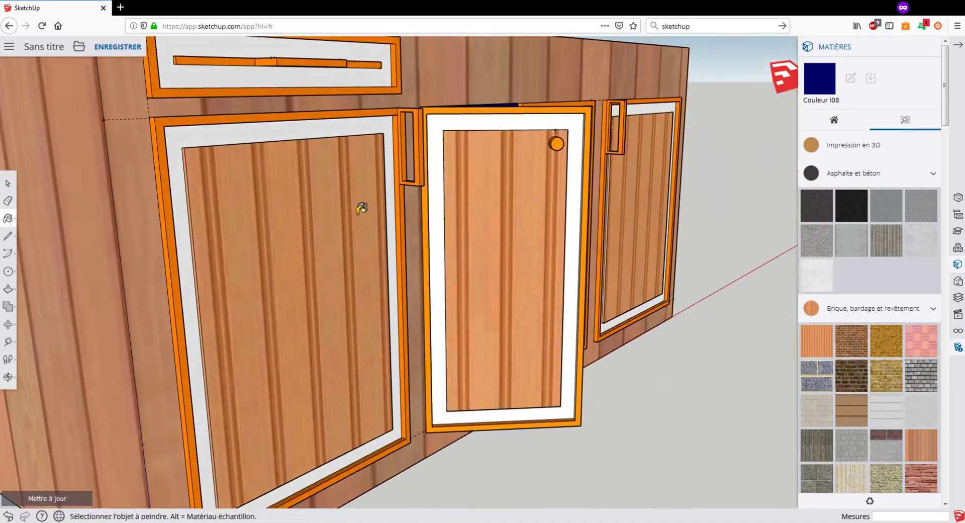
pyautogui.moveTo(217, 225); pyautogui.dragTo(234, 221, button='middle')
pyautogui.scroll(-6, 235, 221)
pyautogui.moveTo(123, 161); pyautogui.dragTo(536, 193, button='middle')
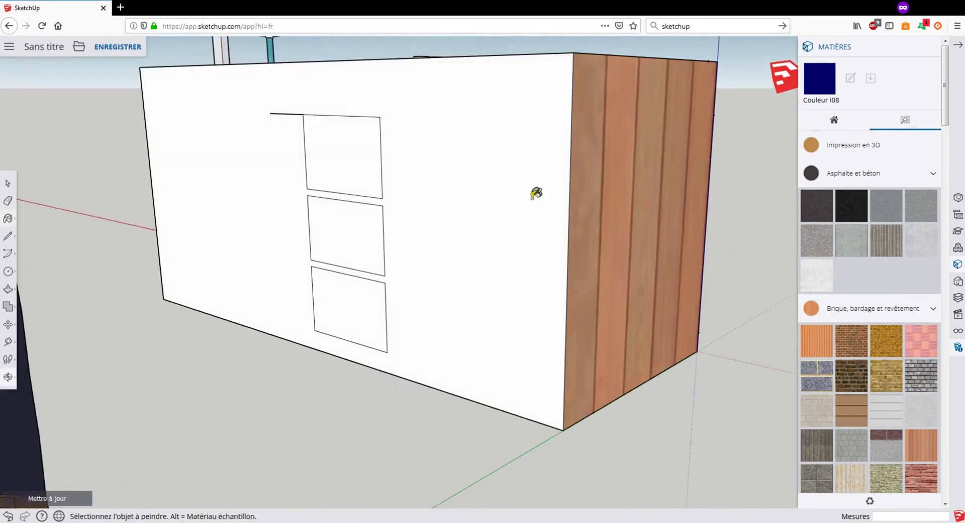
# Step: Paint the unit's back face and the three rectangles on it with the same wood material
pyautogui.click(465, 171)
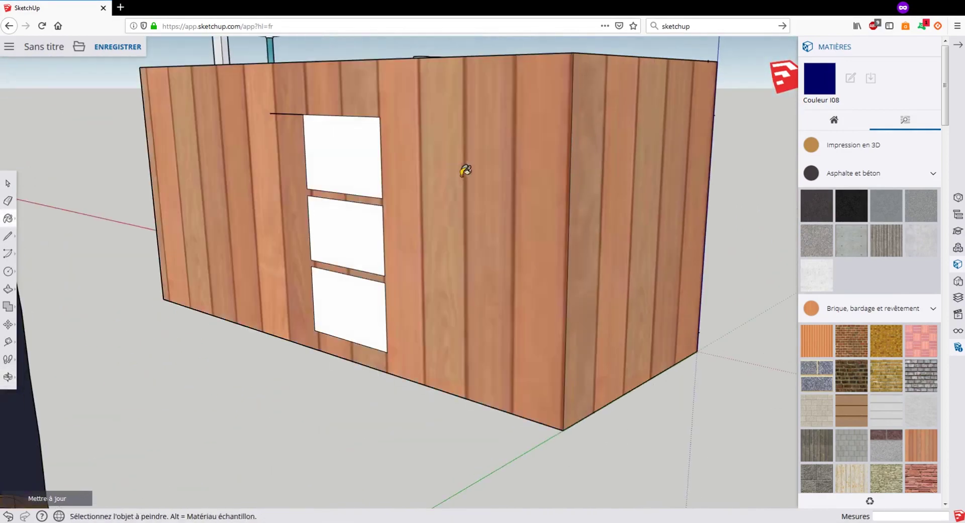
pyautogui.click(341, 144)
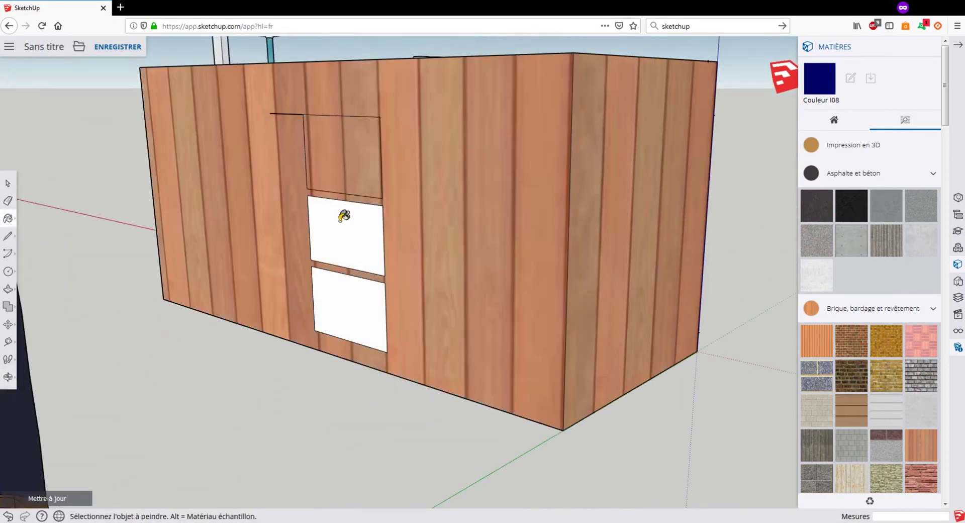
pyautogui.click(345, 216)
pyautogui.click(349, 299)
# Step: Move the human figure from behind the unit to stand in front of the drawer, about 2.33 m away
pyautogui.moveTo(572, 237)
pyautogui.mouseDown(button='middle')
pyautogui.moveTo(232, 229)
pyautogui.moveTo(492, 217)
pyautogui.moveTo(455, 215)
pyautogui.moveTo(532, 210)
pyautogui.moveTo(513, 204)
pyautogui.moveTo(563, 184)
pyautogui.mouseUp(button='middle')
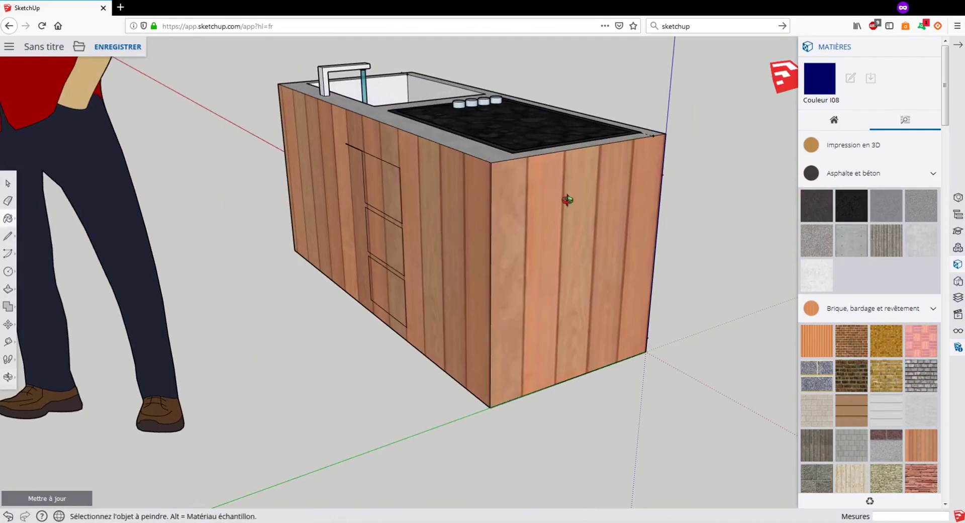
pyautogui.moveTo(568, 200); pyautogui.dragTo(411, 189)
pyautogui.keyDown('shift'); pyautogui.moveTo(638, 195); pyautogui.dragTo(476, 180, button='middle'); pyautogui.keyUp('shift')
pyautogui.moveTo(672, 160); pyautogui.dragTo(610, 216, button='middle')
pyautogui.press('b')
pyautogui.scroll(-2, 603, 201)
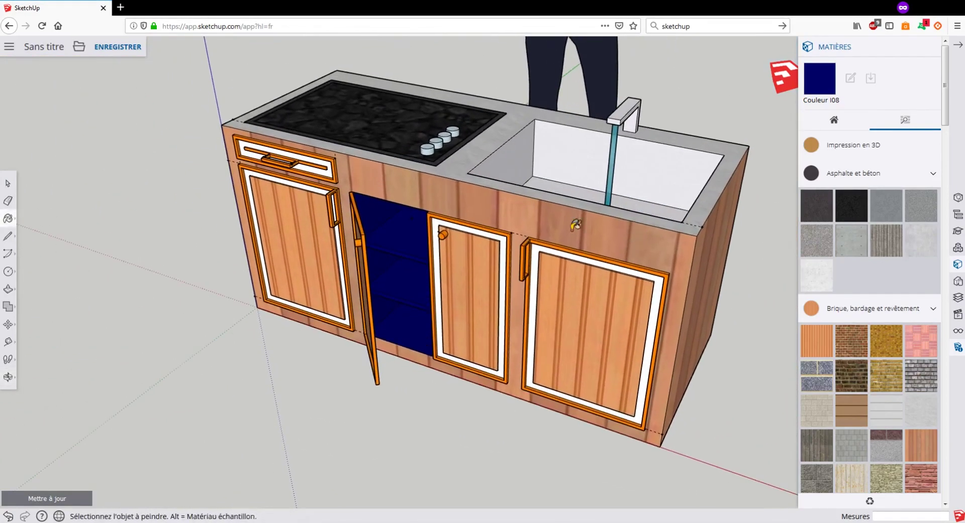
pyautogui.scroll(-4, 516, 236)
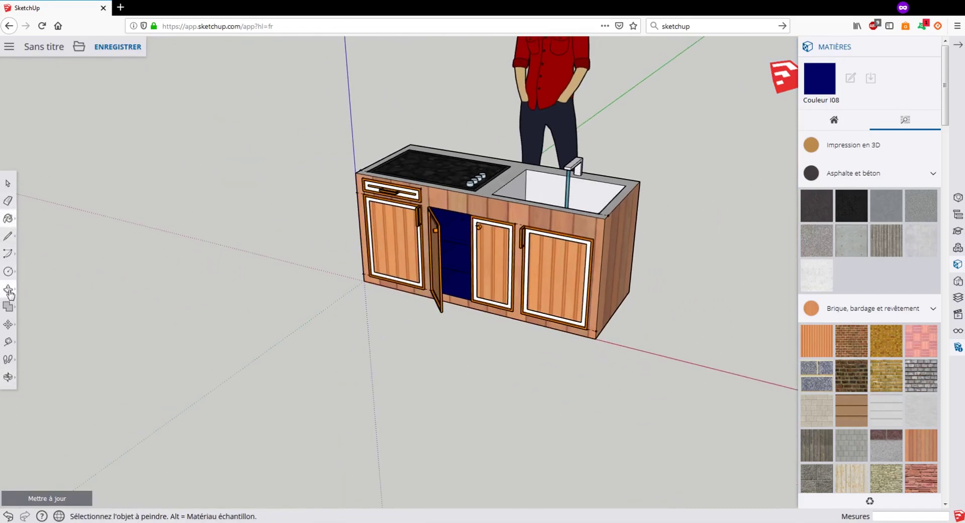
pyautogui.click(7, 323)
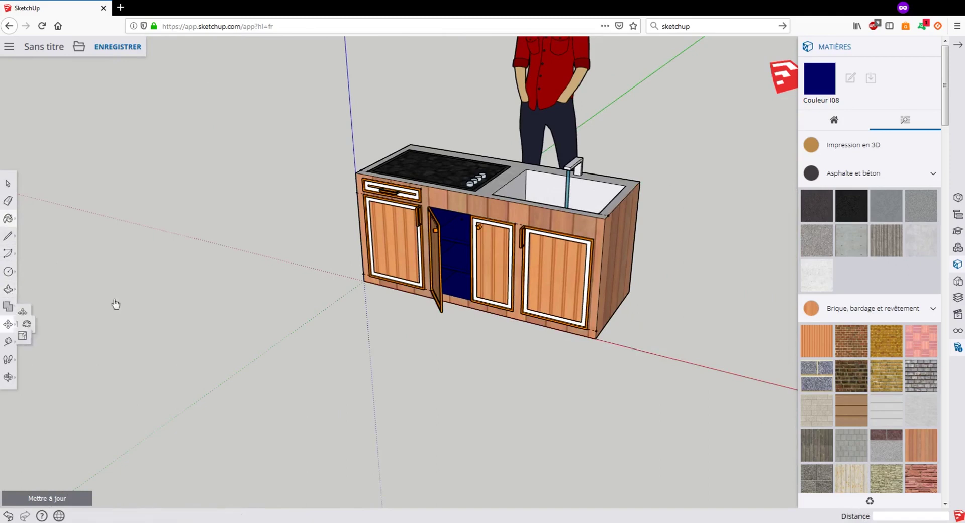
pyautogui.click(570, 126)
pyautogui.click(374, 237)
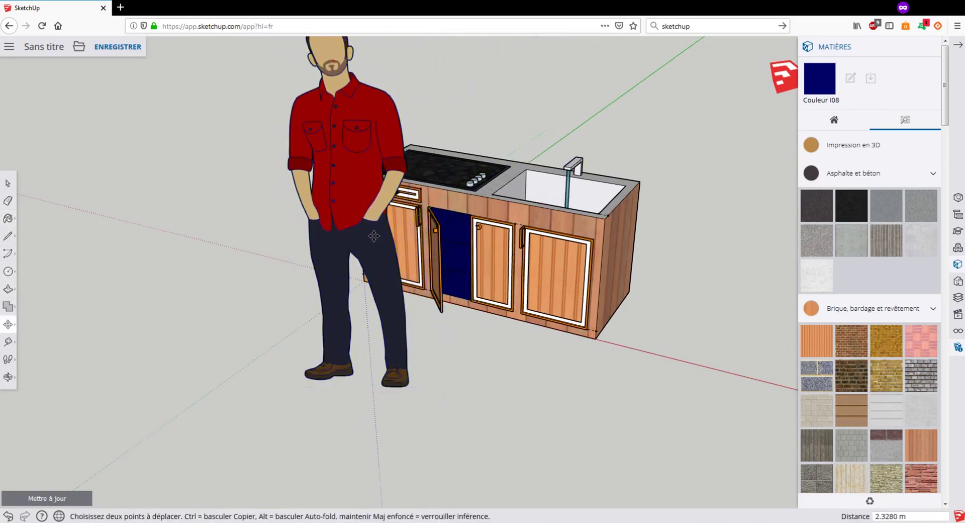
# Step: Open the human figure component for editing, with its head in view
pyautogui.moveTo(507, 268); pyautogui.dragTo(438, 176, button='middle')
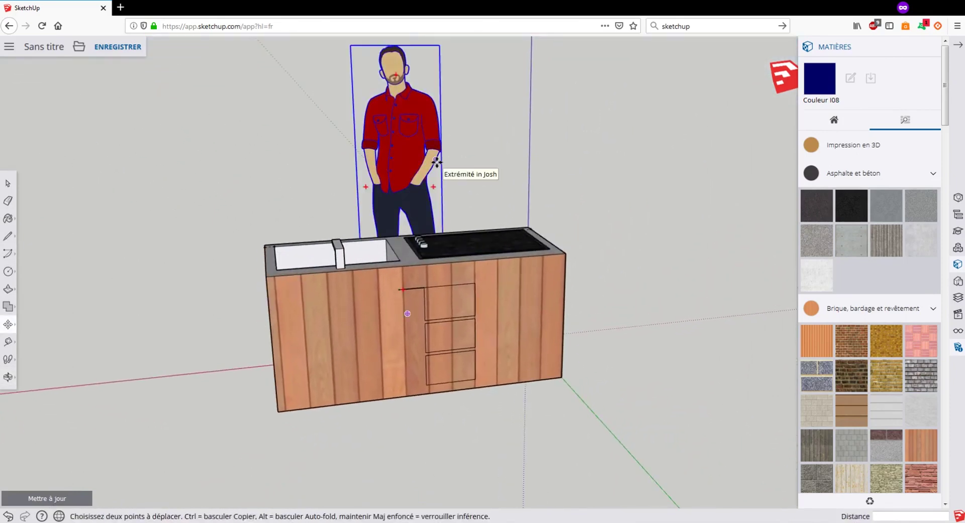
pyautogui.scroll(2, 394, 60)
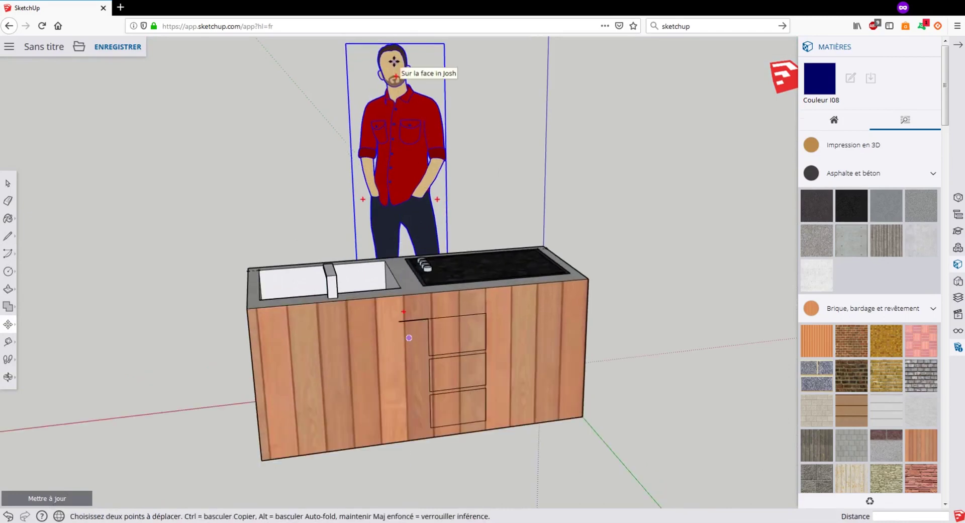
pyautogui.scroll(2, 395, 61)
pyautogui.rightClick(398, 76)
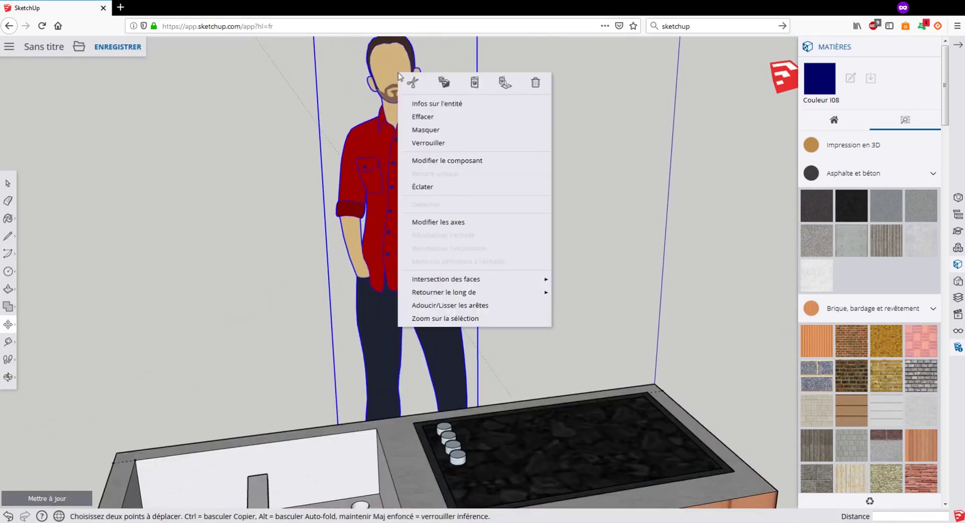
pyautogui.click(442, 160)
pyautogui.keyDown('shift'); pyautogui.moveTo(427, 120); pyautogui.dragTo(456, 234, button='middle'); pyautogui.keyUp('shift')
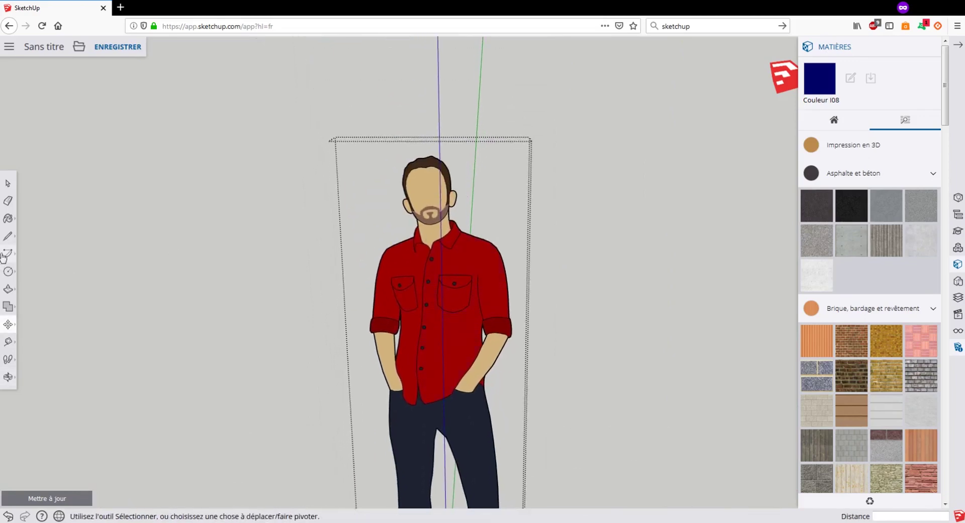
# Step: Draw two eye circles on the figure's face, with radii of about 0.02 m and 0.016 m
pyautogui.click(8, 271)
pyautogui.scroll(2, 402, 187)
pyautogui.scroll(2, 431, 195)
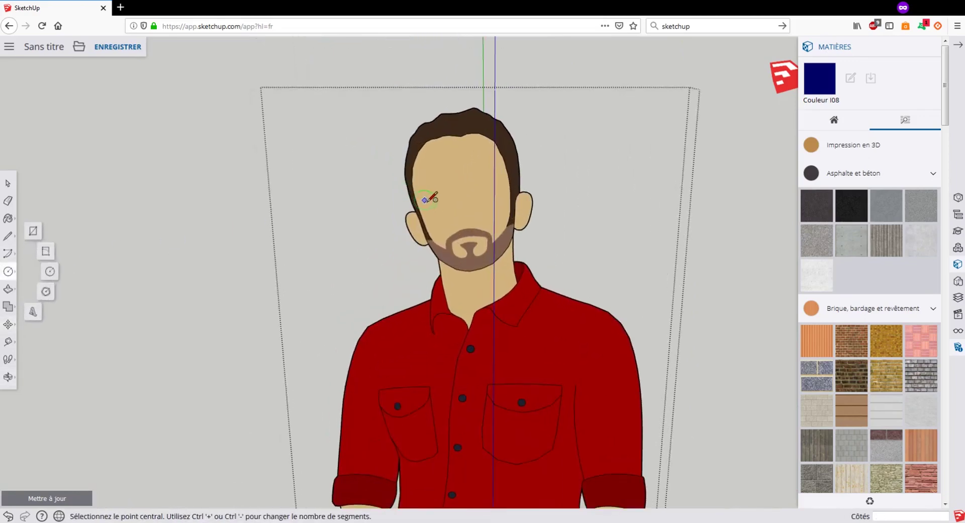
pyautogui.scroll(3, 436, 194)
pyautogui.click(436, 185)
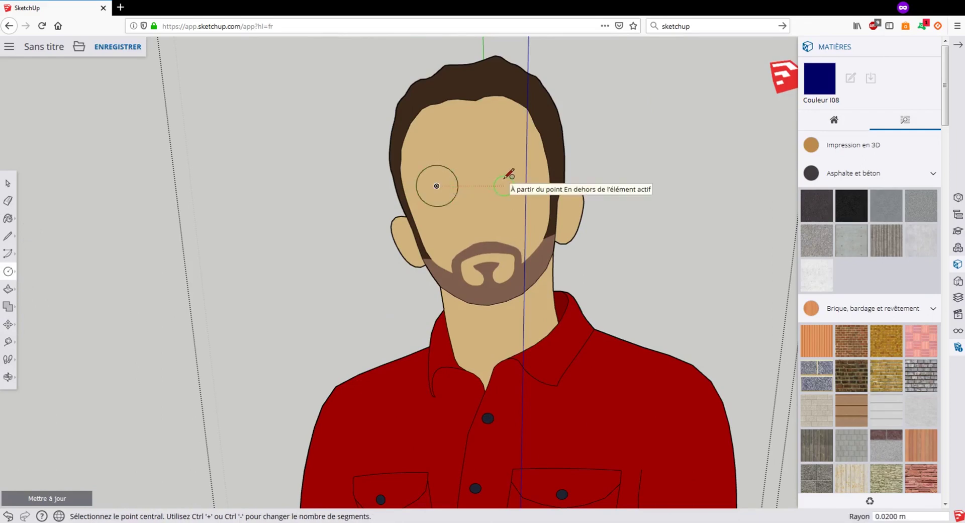
pyautogui.scroll(3, 504, 174)
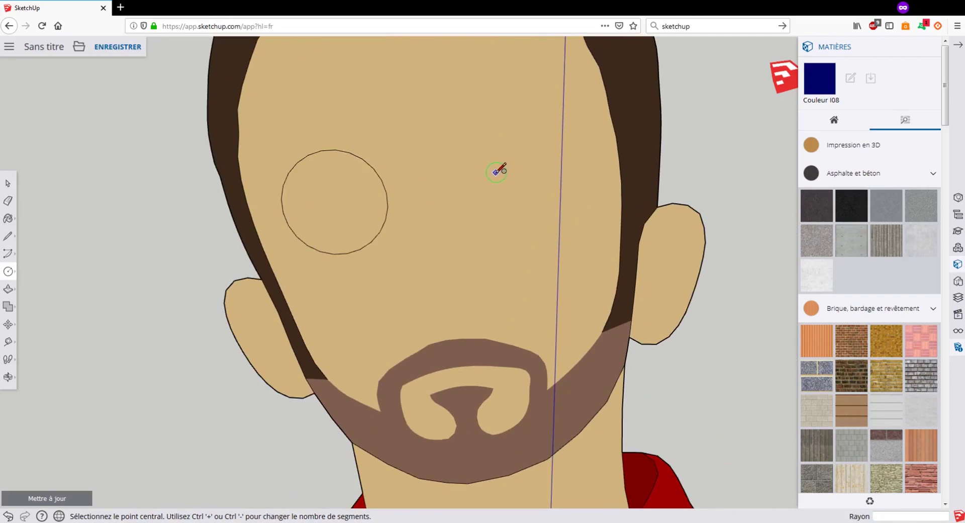
pyautogui.click(496, 172)
pyautogui.click(526, 141)
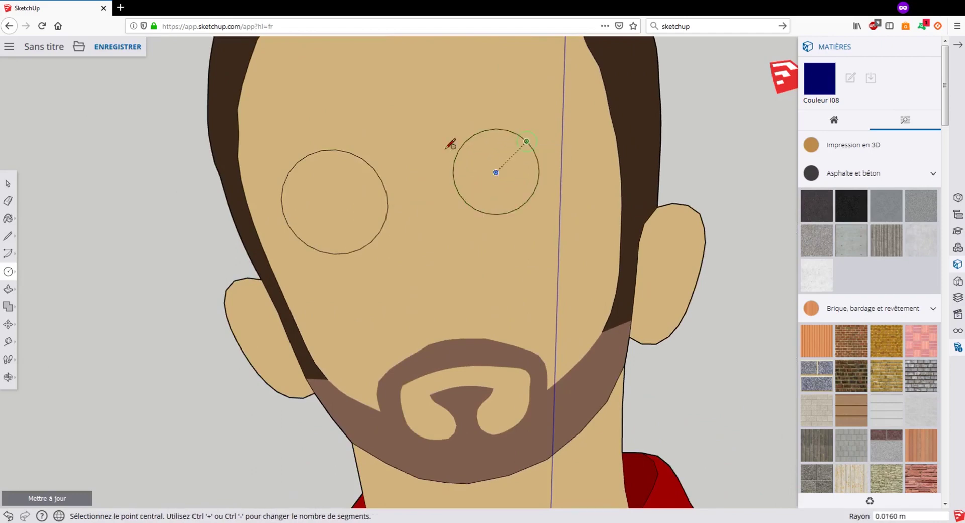
# Step: Draw a two-point arc eyebrow above the larger eye, about 0.035 m long with a bulge of about 0.018 m
pyautogui.click(8, 253)
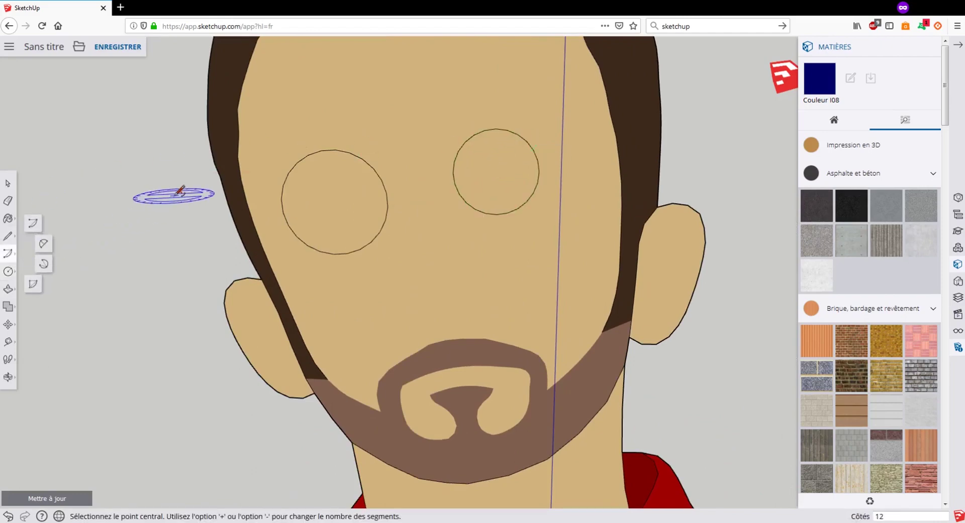
pyautogui.click(43, 244)
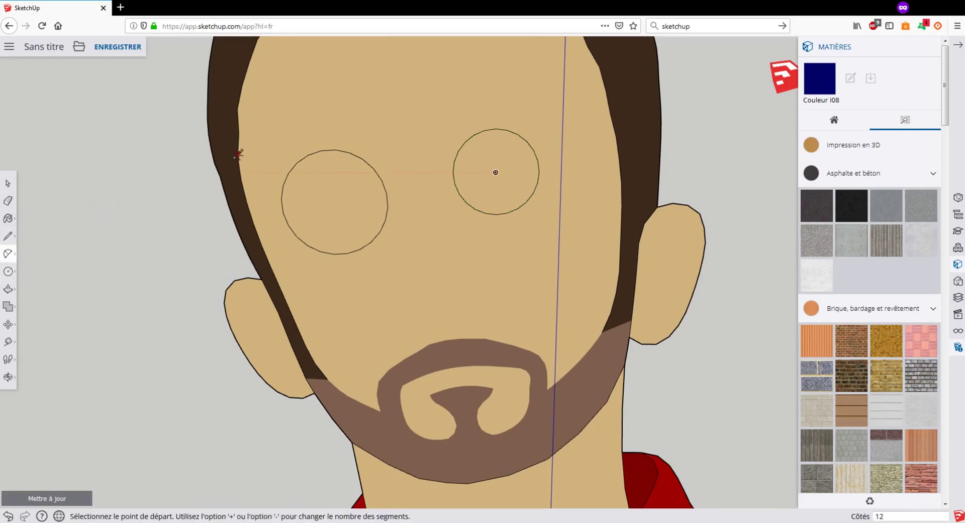
pyautogui.click(267, 150)
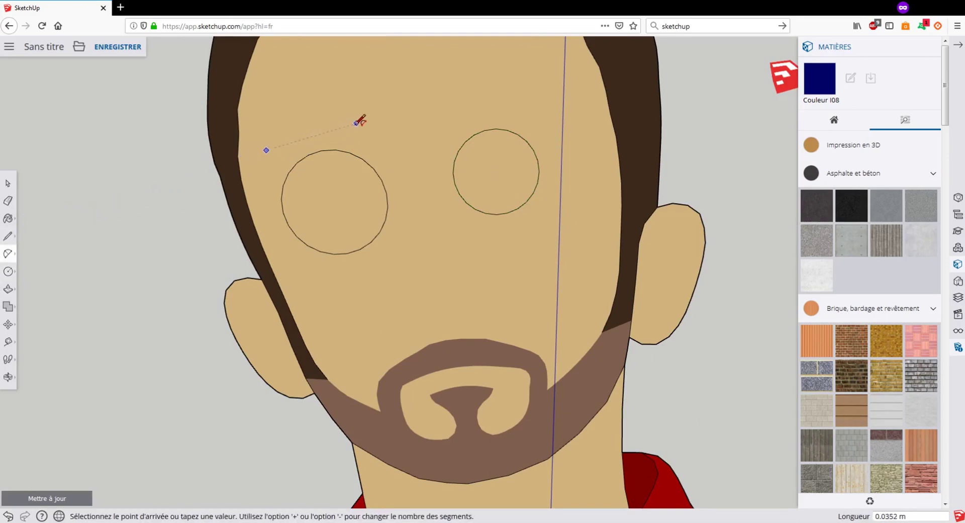
pyautogui.click(356, 123)
pyautogui.click(306, 87)
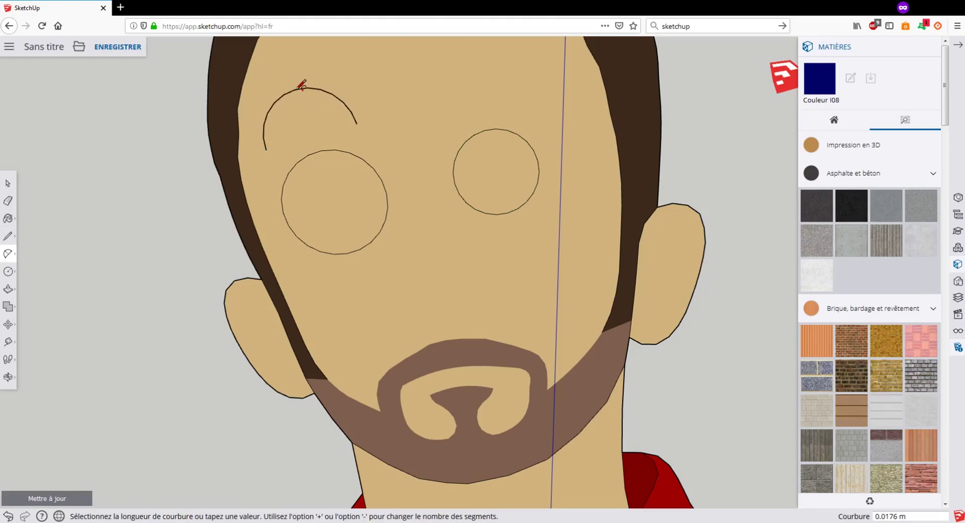
# Step: Draw a second arc eyebrow above the smaller eye, with a bulge of about 0.017 m
pyautogui.click(435, 123)
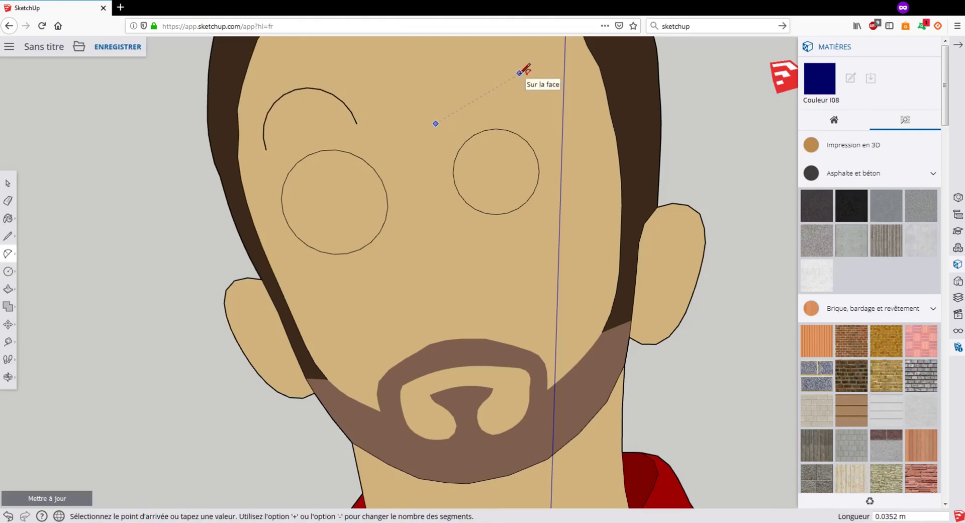
pyautogui.press('Escape')
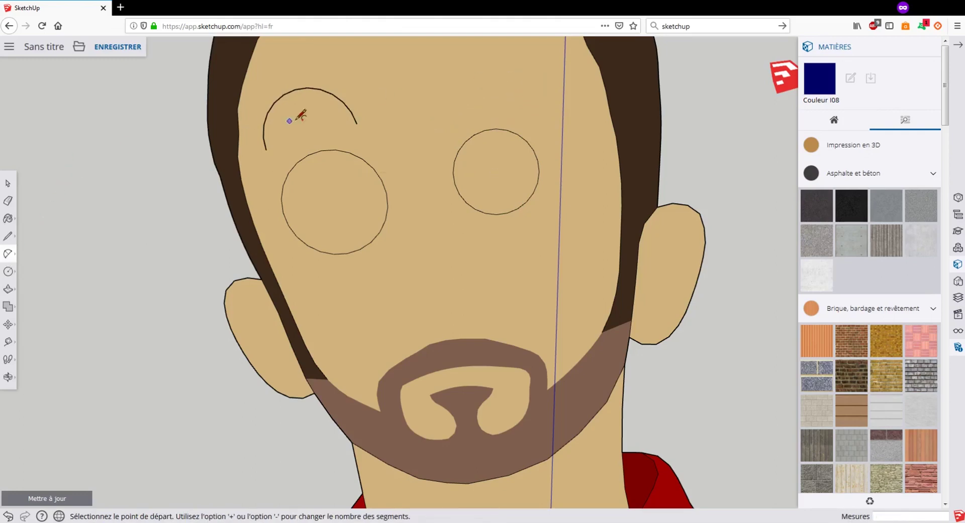
pyautogui.click(432, 84)
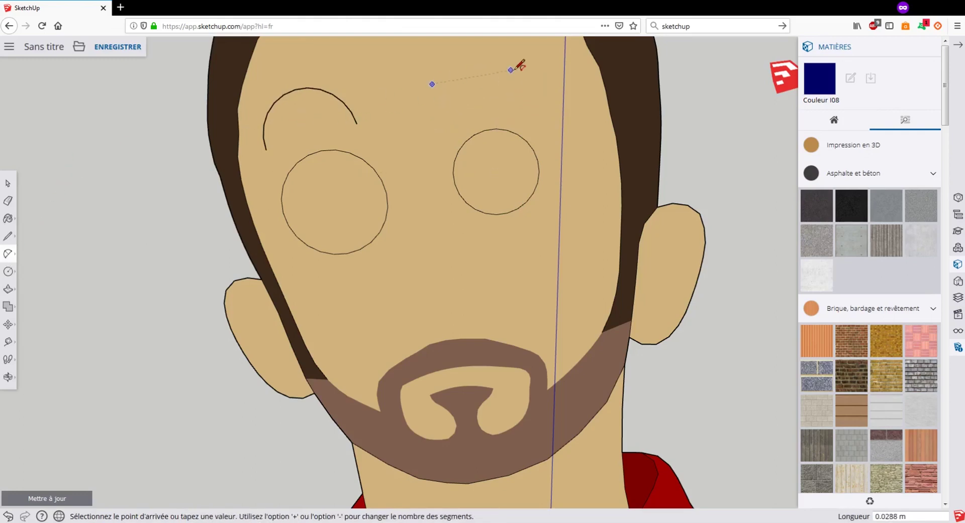
pyautogui.click(523, 64)
pyautogui.keyDown('shift'); pyautogui.moveTo(502, 80); pyautogui.dragTo(529, 156, button='middle'); pyautogui.keyUp('shift')
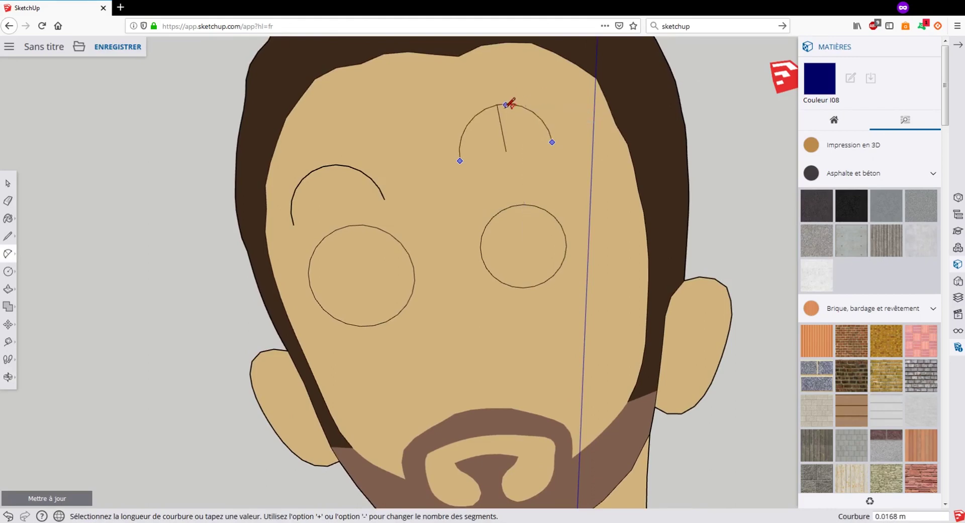
pyautogui.click(510, 104)
# Step: Offset the larger eye circle inward by about 0.013 m to form a pupil
pyautogui.scroll(-4, 400, 191)
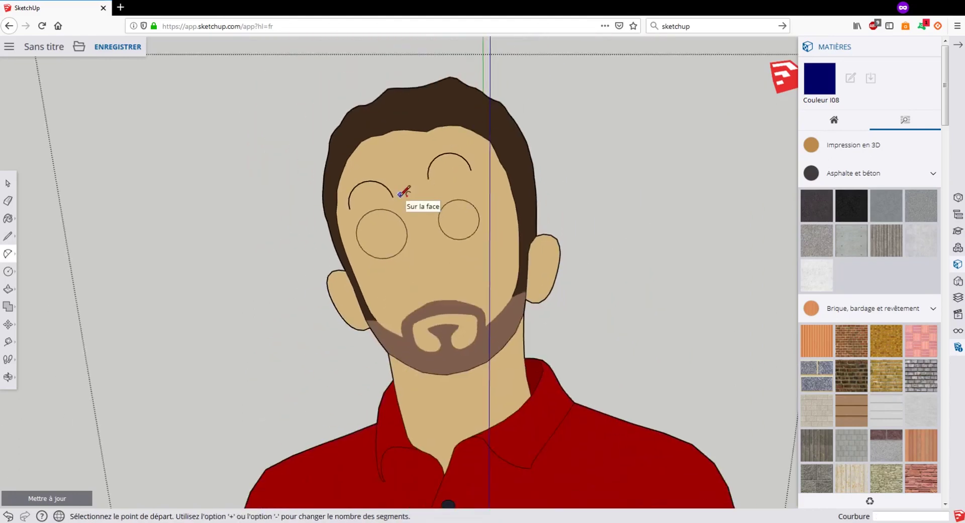
pyautogui.scroll(-5, 399, 191)
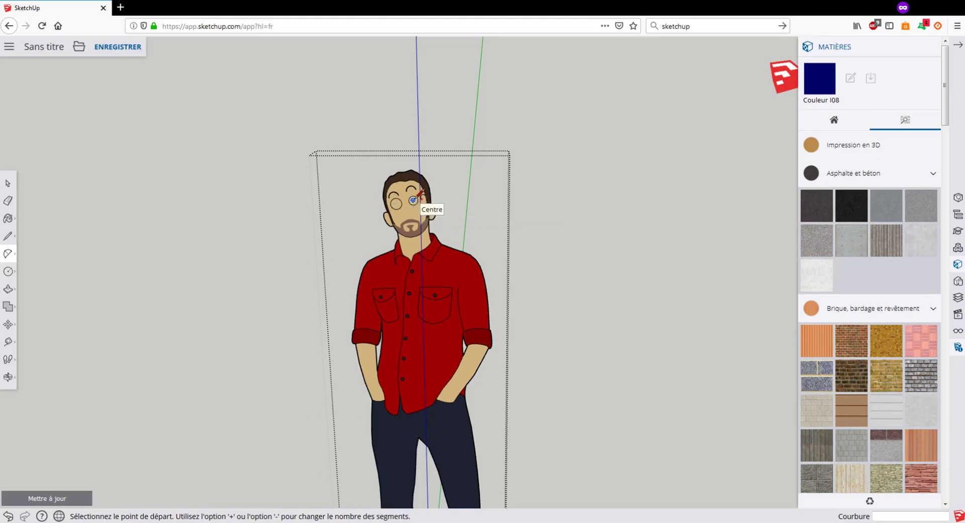
pyautogui.scroll(-2, 154, 178)
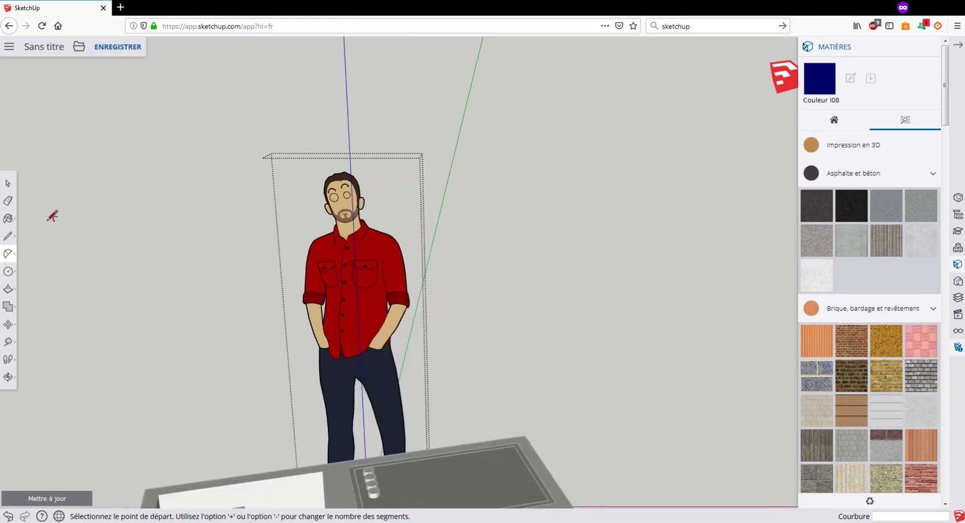
pyautogui.scroll(6, 280, 196)
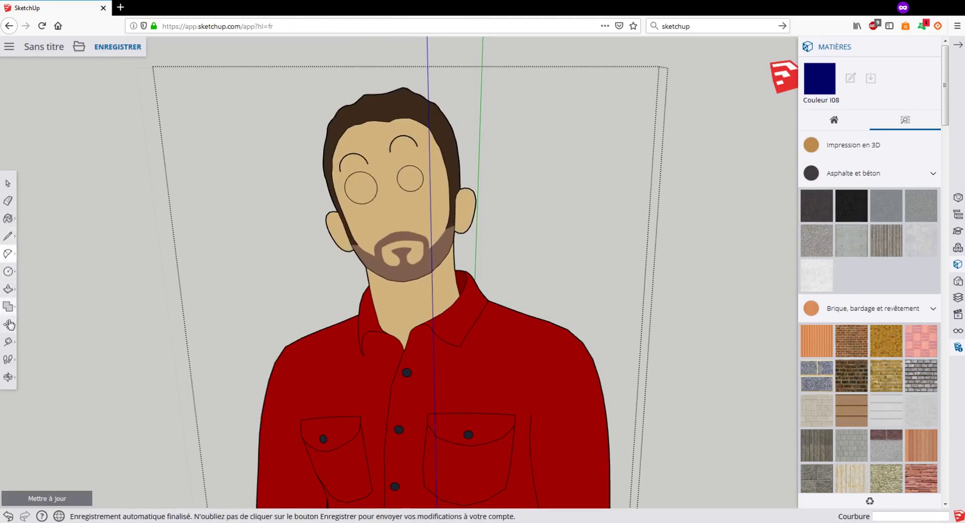
pyautogui.click(8, 289)
pyautogui.click(40, 288)
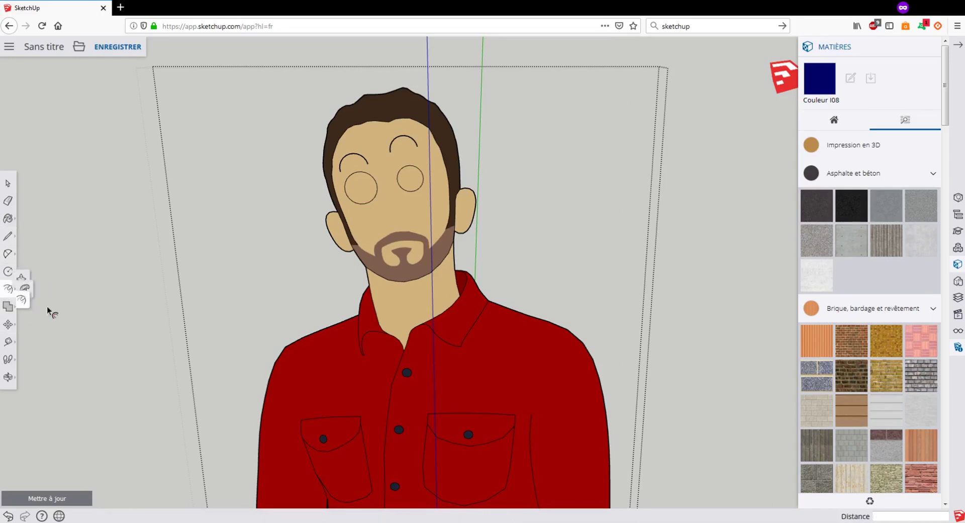
pyautogui.scroll(3, 342, 191)
pyautogui.click(385, 180)
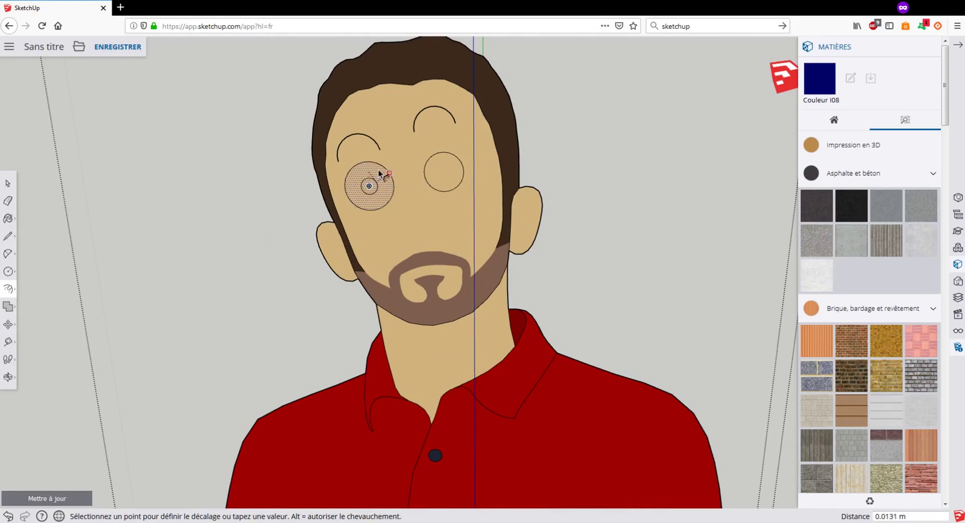
# Step: Offset the smaller eye circle inward to form a pupil matching the one in the larger eye
pyautogui.click(380, 175)
pyautogui.click(457, 173)
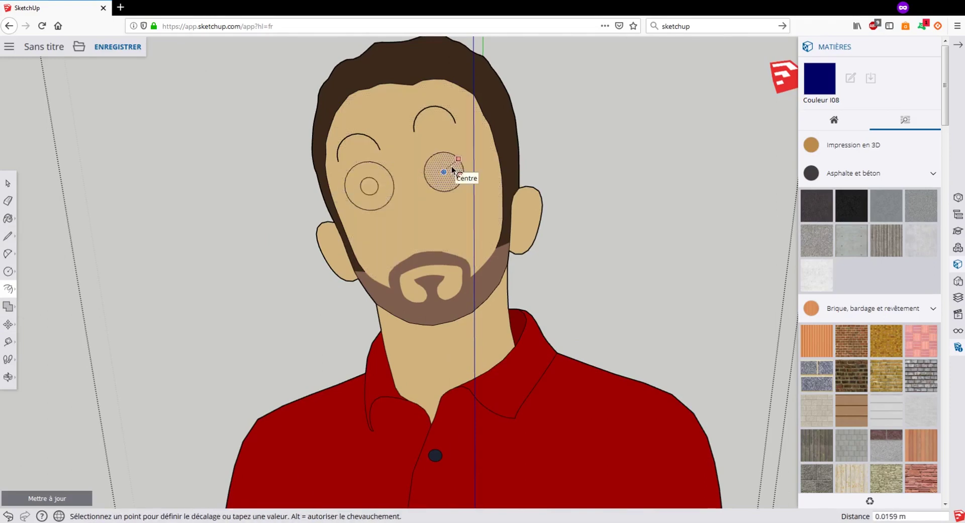
pyautogui.click(450, 168)
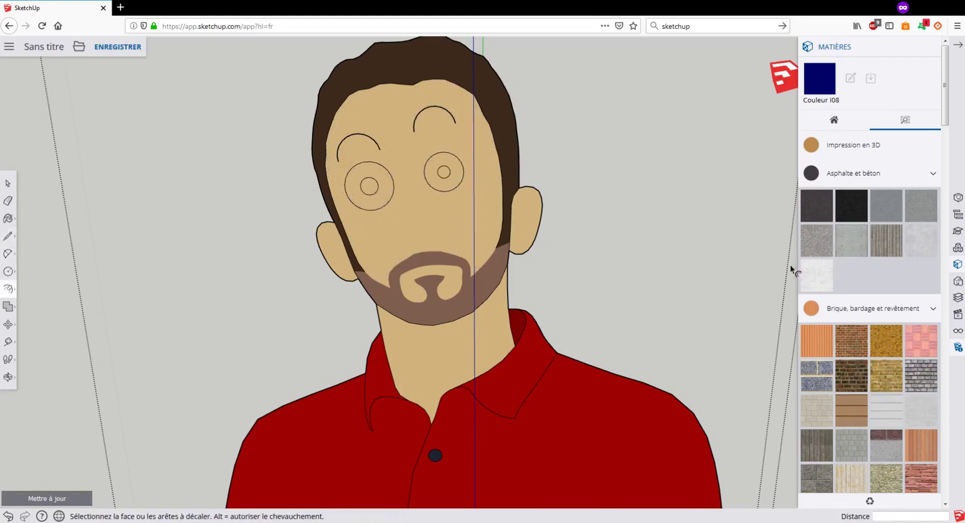
# Step: Paint both pupils of the figure's eyes bright cyan
pyautogui.scroll(-15, 905, 290)
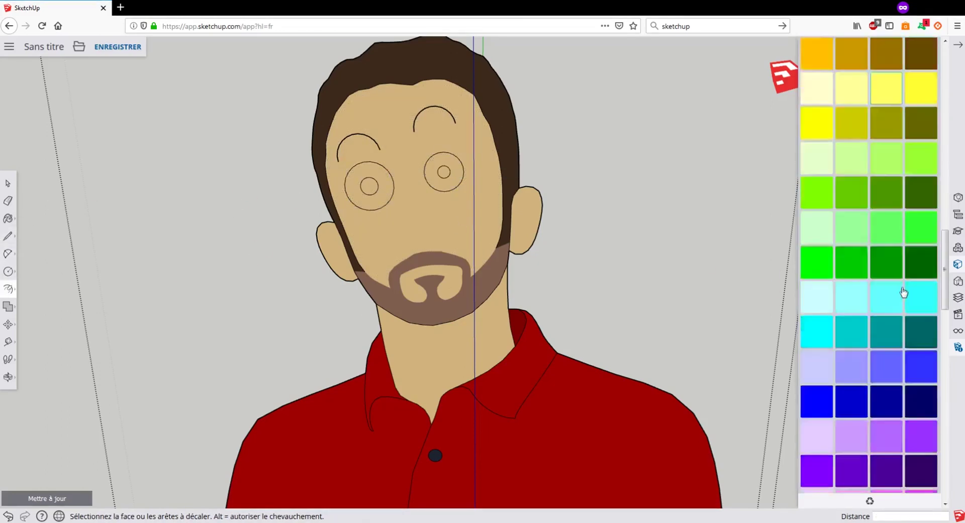
pyautogui.click(922, 217)
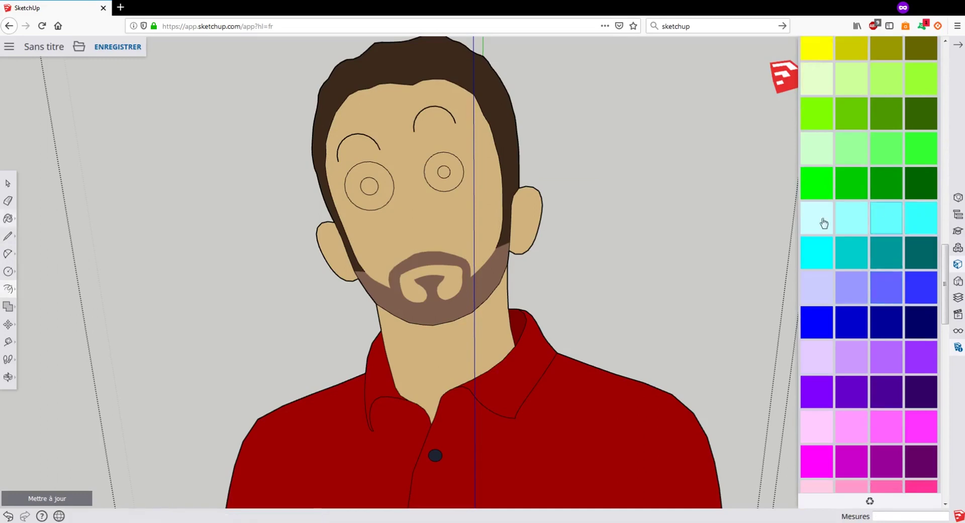
pyautogui.click(444, 172)
pyautogui.click(368, 186)
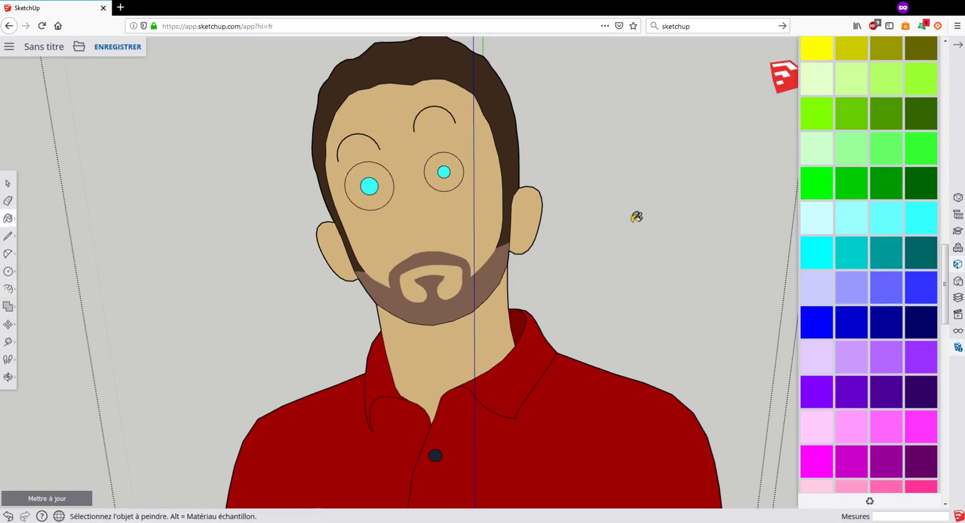
# Step: Paint the rings around both pupils pale yellow with Couleur E01
pyautogui.scroll(5, 875, 275)
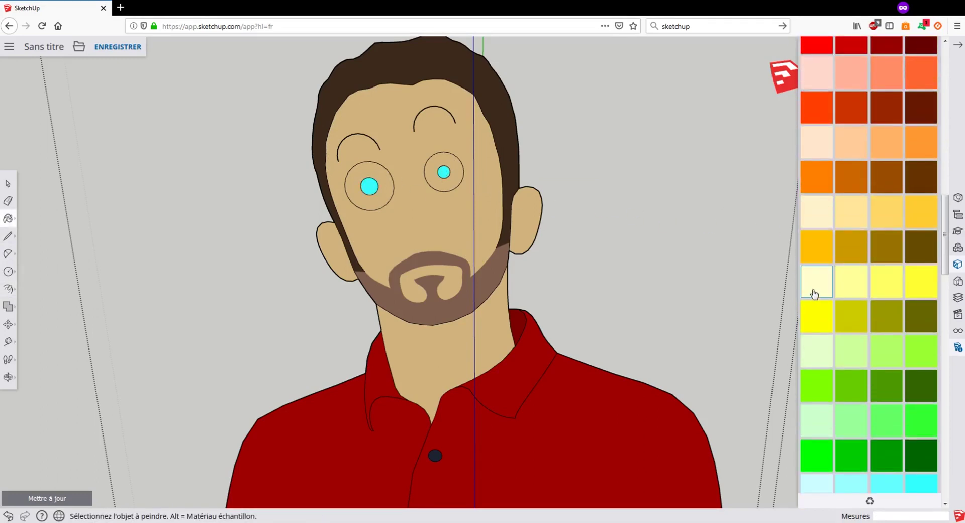
pyautogui.click(455, 168)
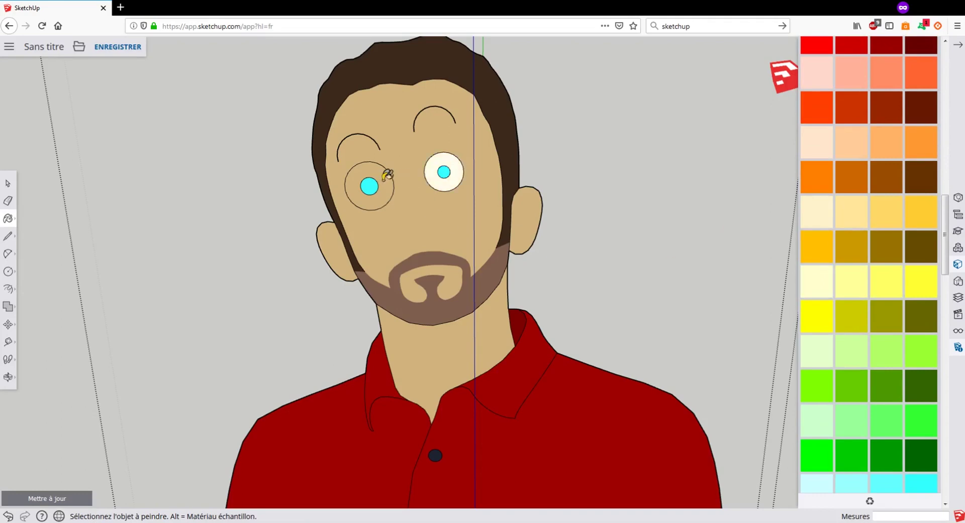
pyautogui.click(381, 177)
# Step: Finish editing the human figure and return to the whole model with the kitchen unit
pyautogui.scroll(-3, 424, 243)
pyautogui.scroll(-3, 424, 242)
pyautogui.scroll(3, 452, 355)
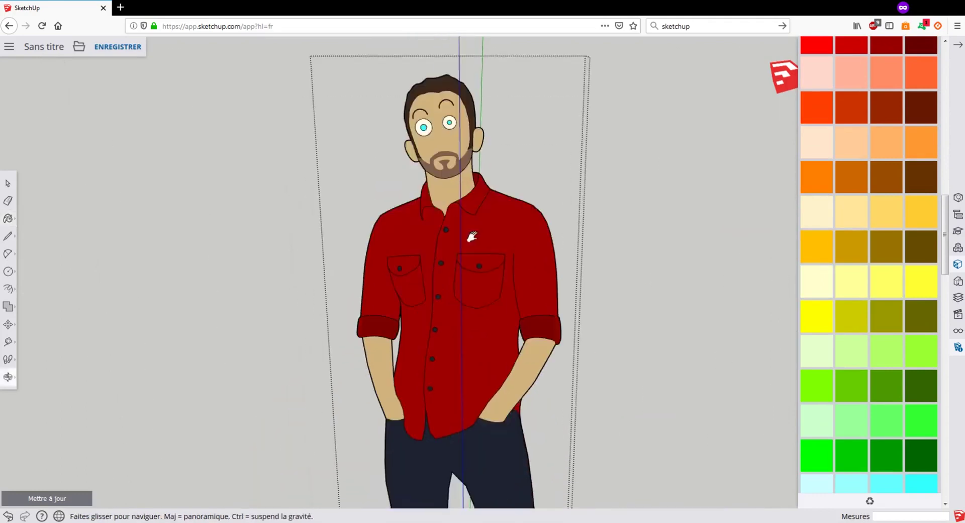
pyautogui.scroll(-2, 478, 231)
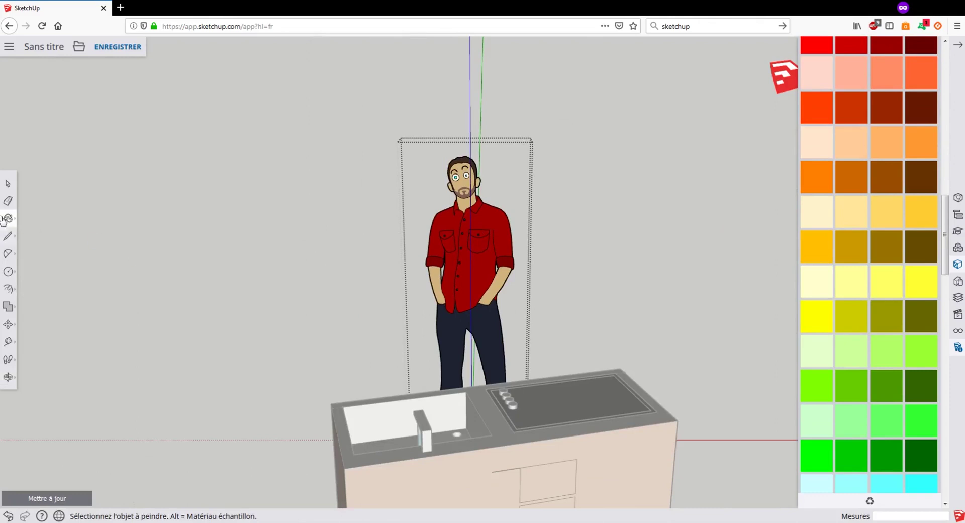
pyautogui.click(9, 184)
pyautogui.click(312, 257)
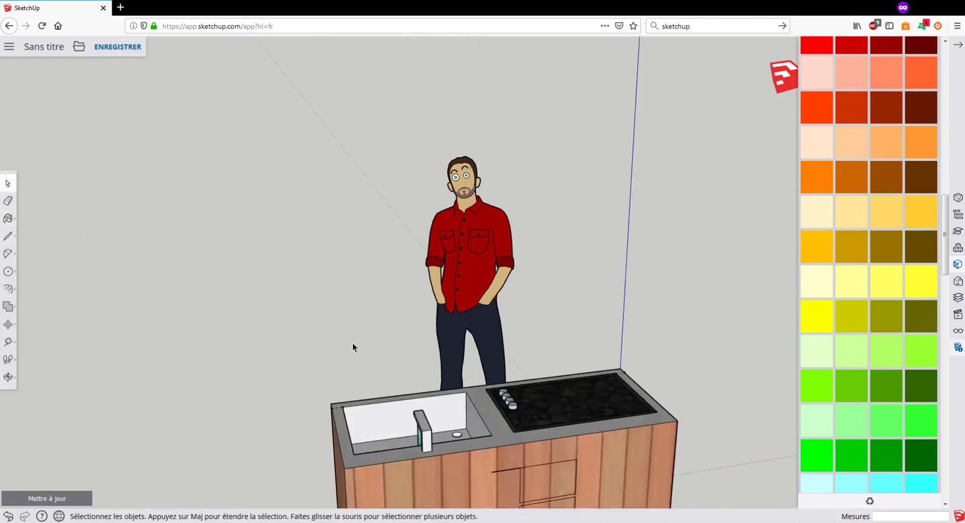
pyautogui.moveTo(352, 346); pyautogui.dragTo(483, 348, button='middle')
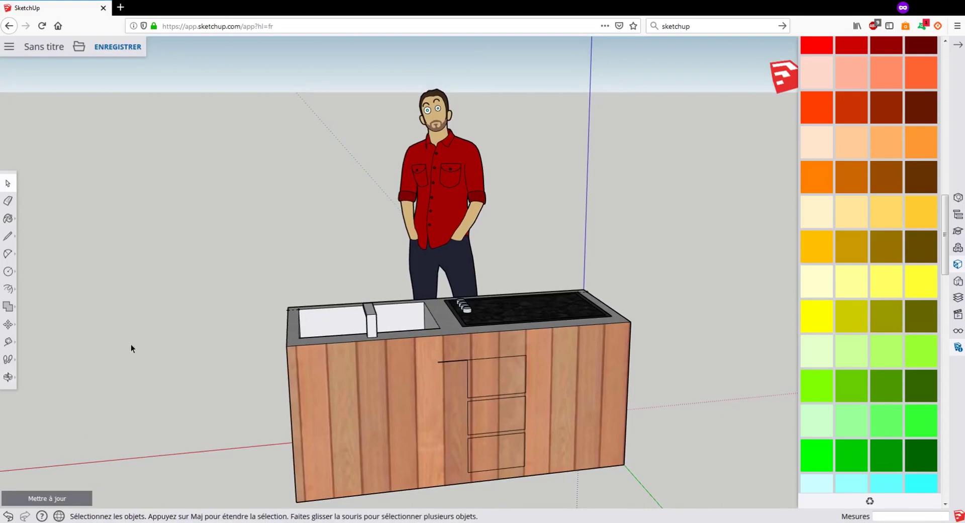
pyautogui.moveTo(331, 348); pyautogui.dragTo(558, 357, button='middle')
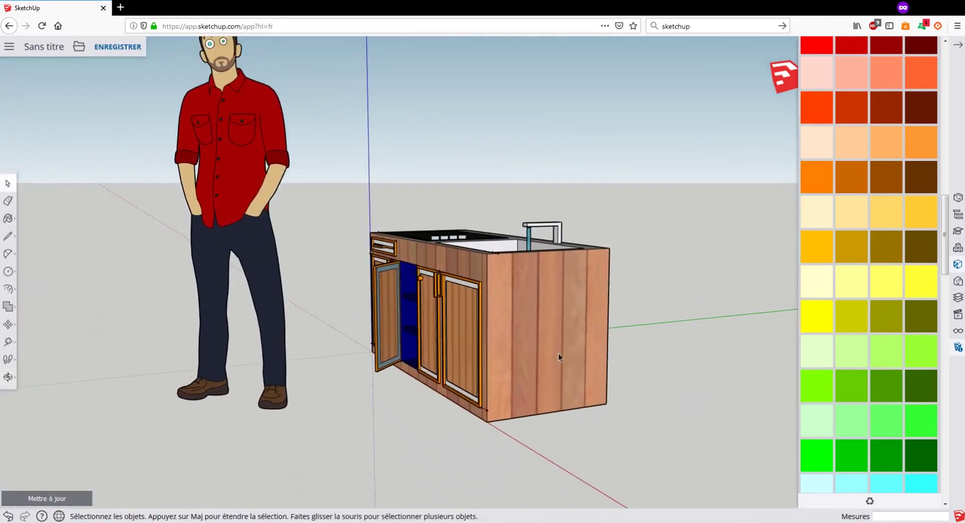
# Step: Turn off the display of the axes and guides
pyautogui.click(958, 334)
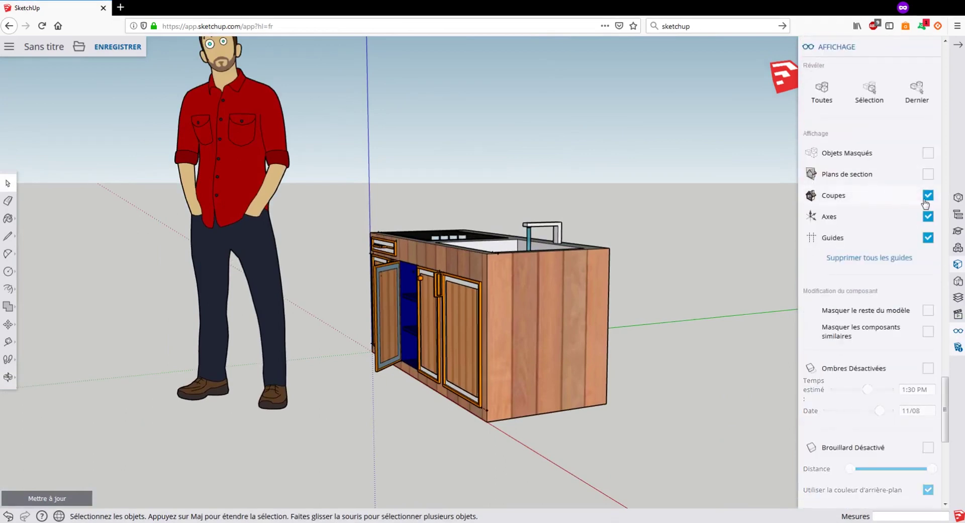
pyautogui.click(928, 216)
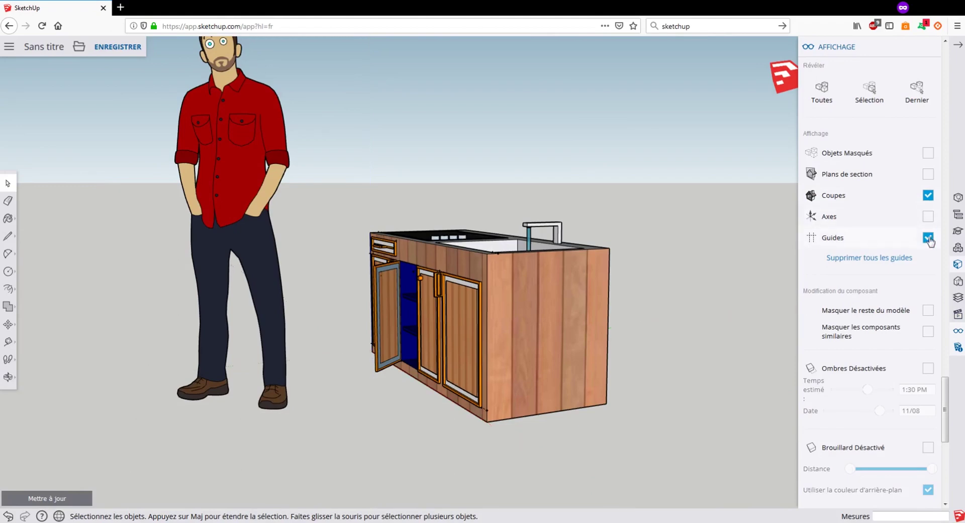
pyautogui.moveTo(538, 302); pyautogui.dragTo(540, 352, button='middle')
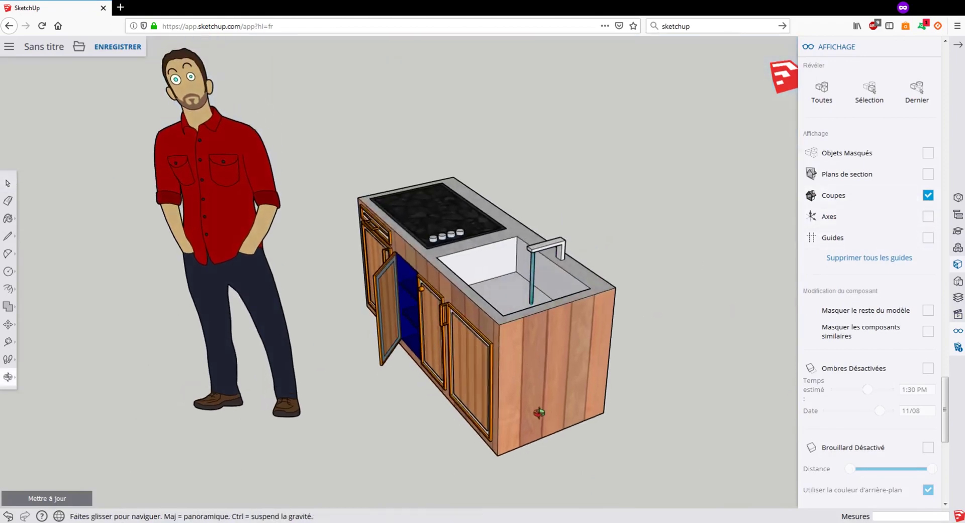
# Step: Try displaying the hidden objects in the model and turn that display off again
pyautogui.click(928, 196)
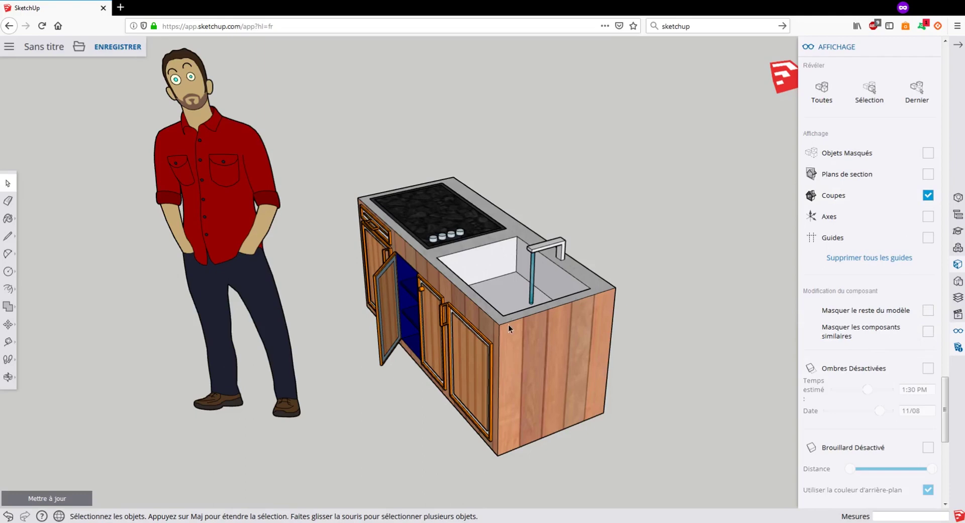
pyautogui.scroll(4, 508, 328)
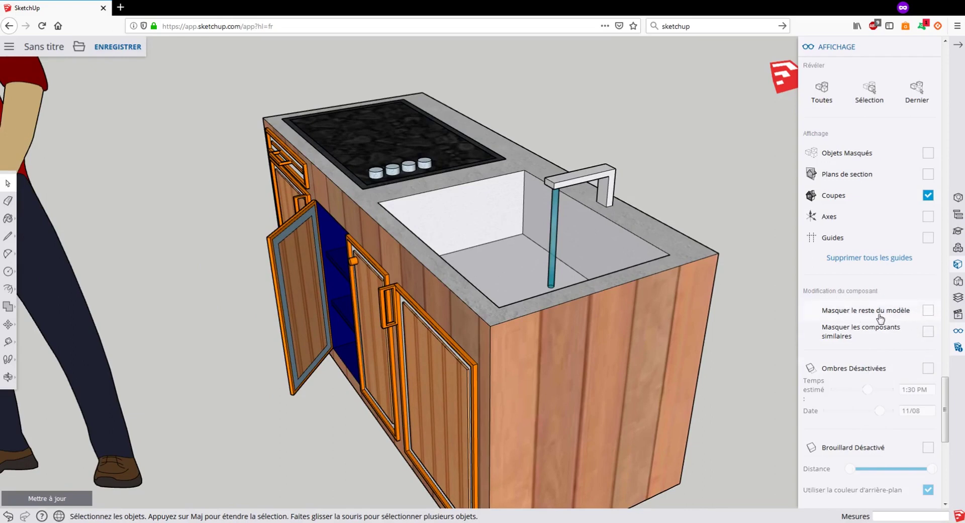
pyautogui.click(928, 312)
pyautogui.click(927, 154)
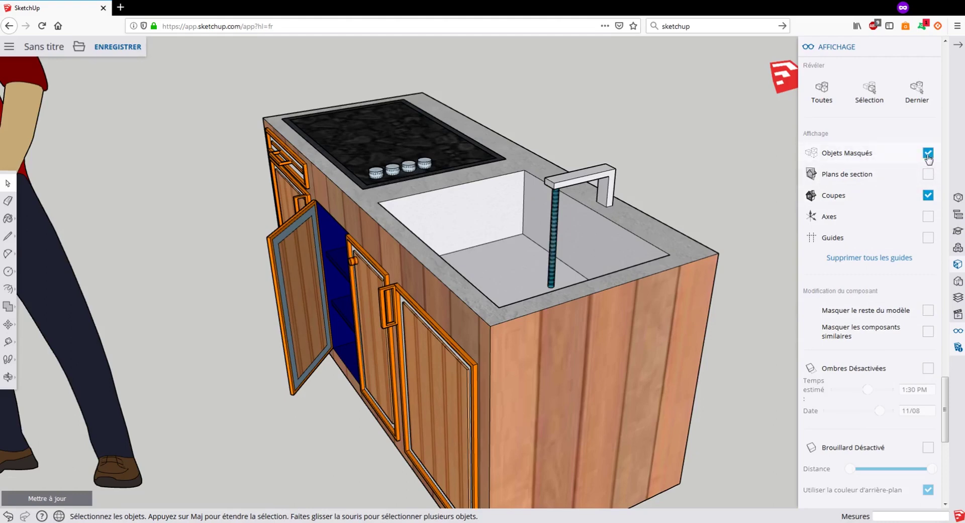
pyautogui.click(928, 156)
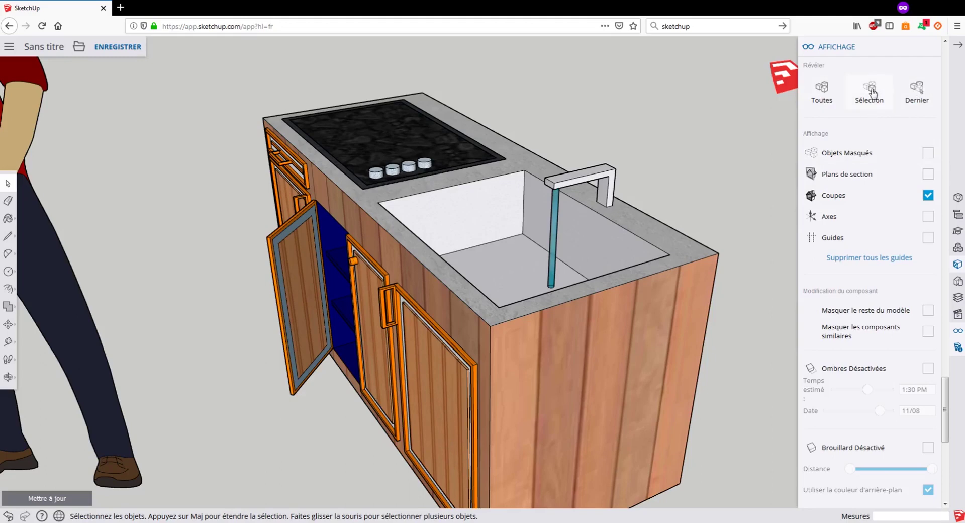
pyautogui.click(825, 98)
# Step: Try fog on the model, widening its distance range to both extremes, and switch the fog off again
pyautogui.scroll(-3, 843, 248)
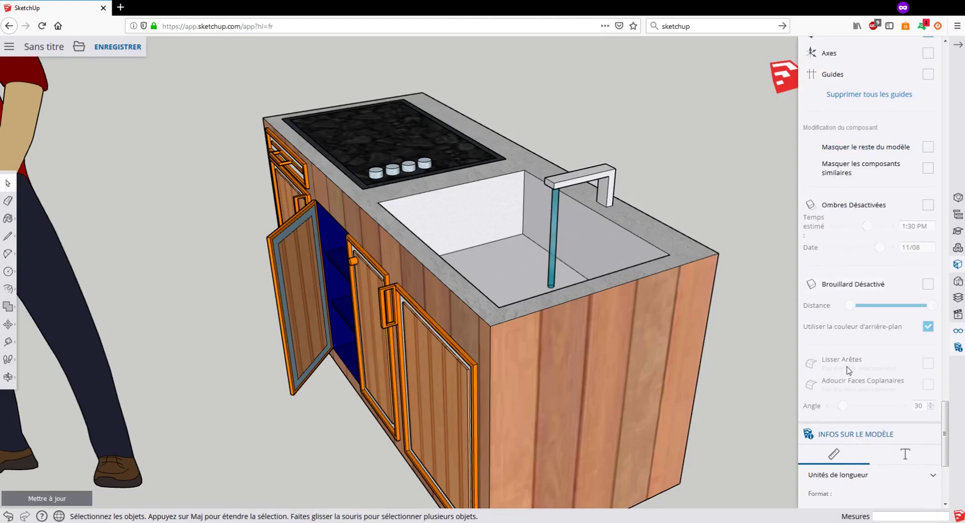
pyautogui.click(928, 284)
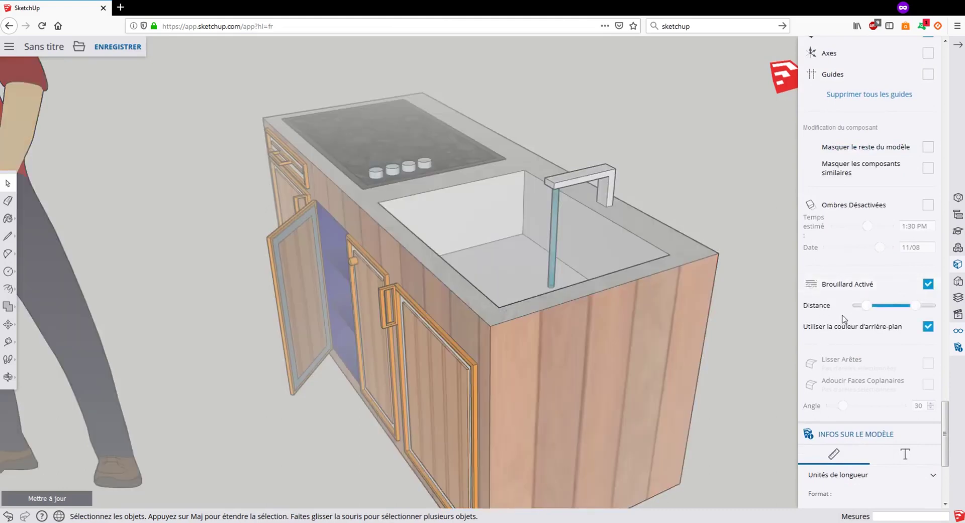
pyautogui.moveTo(867, 309); pyautogui.dragTo(851, 312)
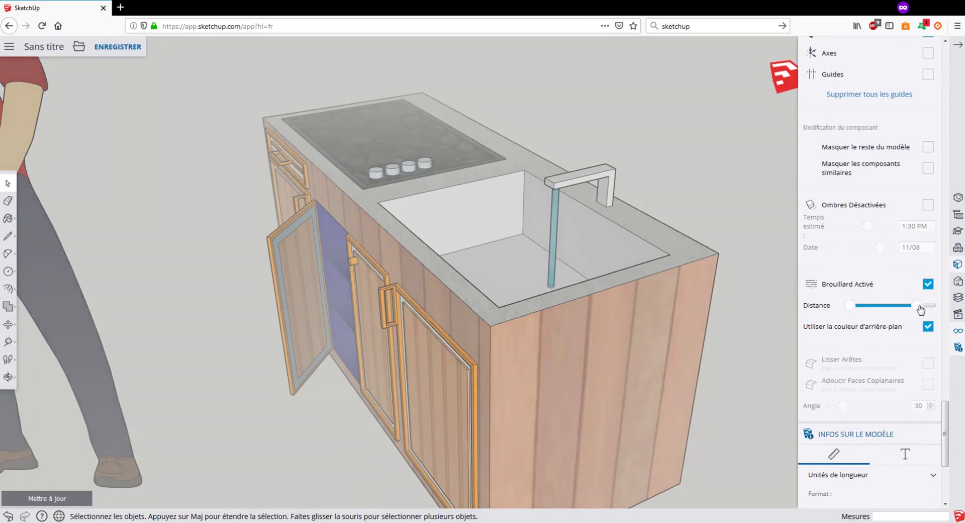
pyautogui.moveTo(919, 306); pyautogui.dragTo(933, 306)
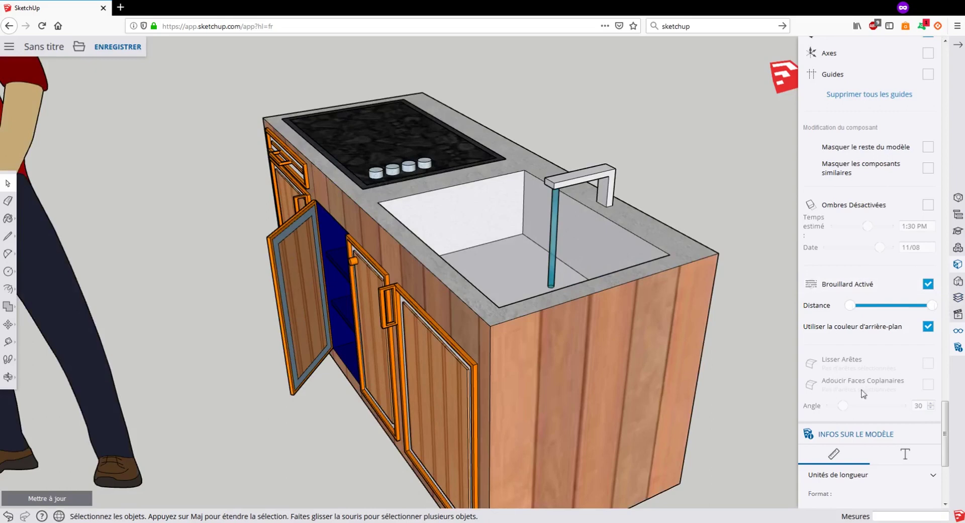
pyautogui.click(928, 284)
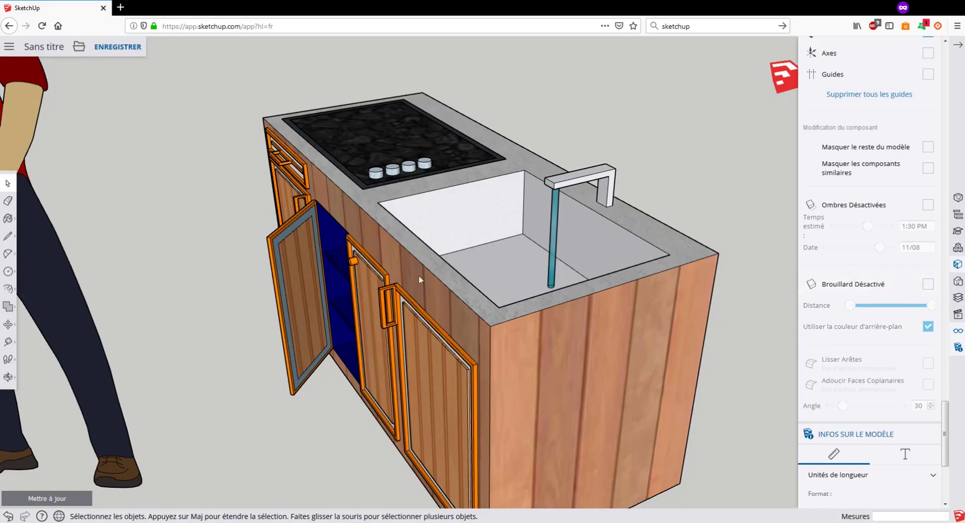
# Step: Toggle the guides display to compare the kitchen unit with and without guides, leaving it off
pyautogui.scroll(-3, 427, 284)
pyautogui.moveTo(427, 284); pyautogui.dragTo(583, 284, button='middle')
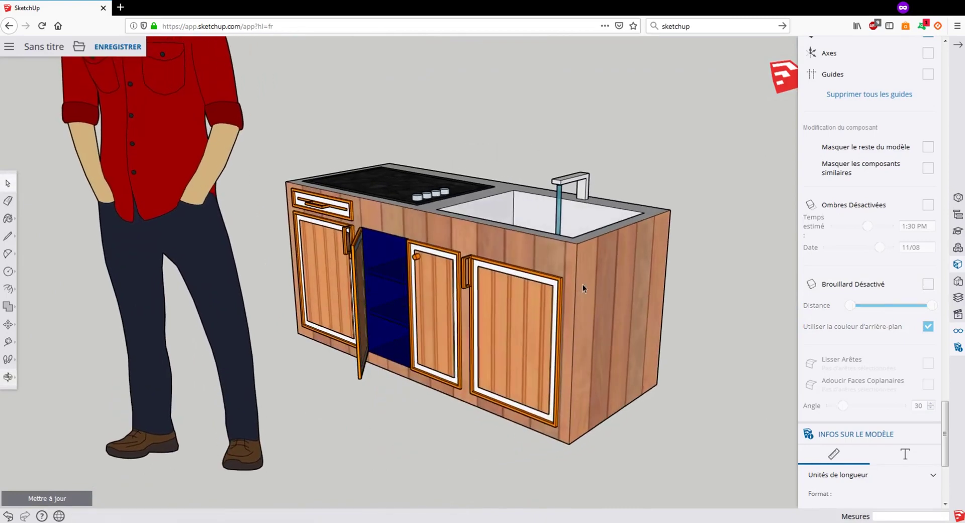
pyautogui.scroll(5, 883, 135)
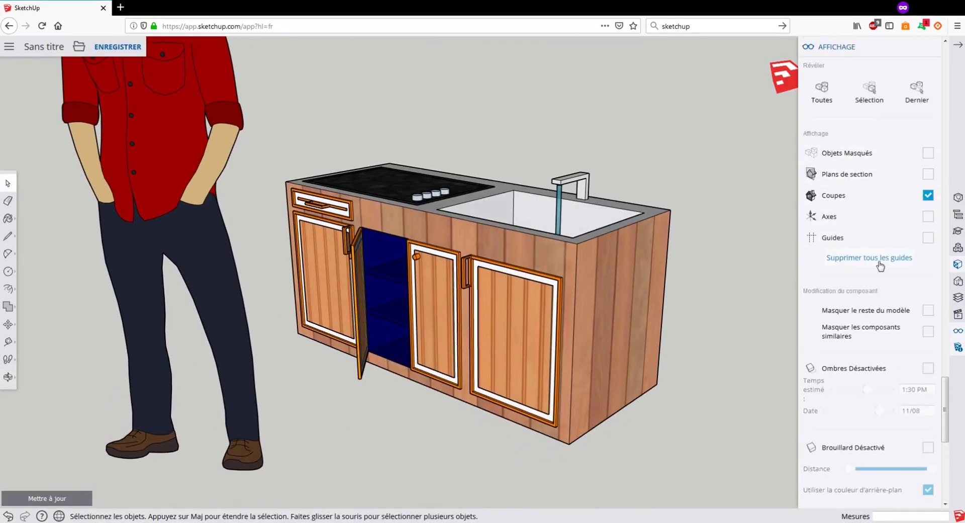
pyautogui.click(928, 238)
pyautogui.moveTo(581, 220); pyautogui.dragTo(571, 242, button='middle')
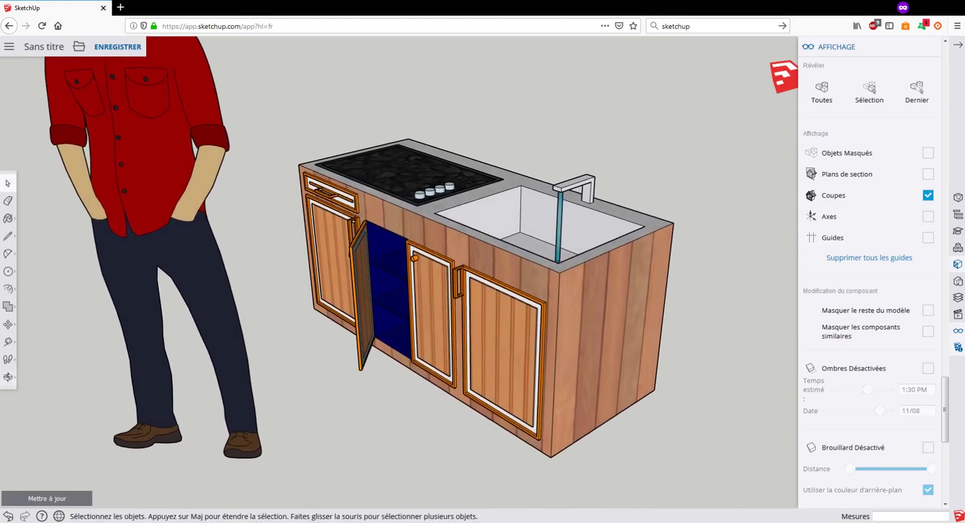
pyautogui.click(928, 238)
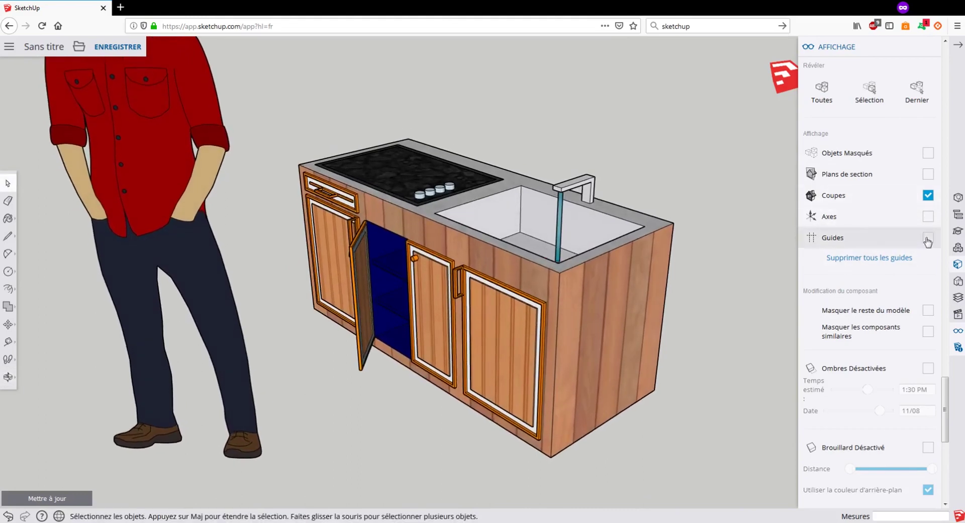
pyautogui.click(928, 239)
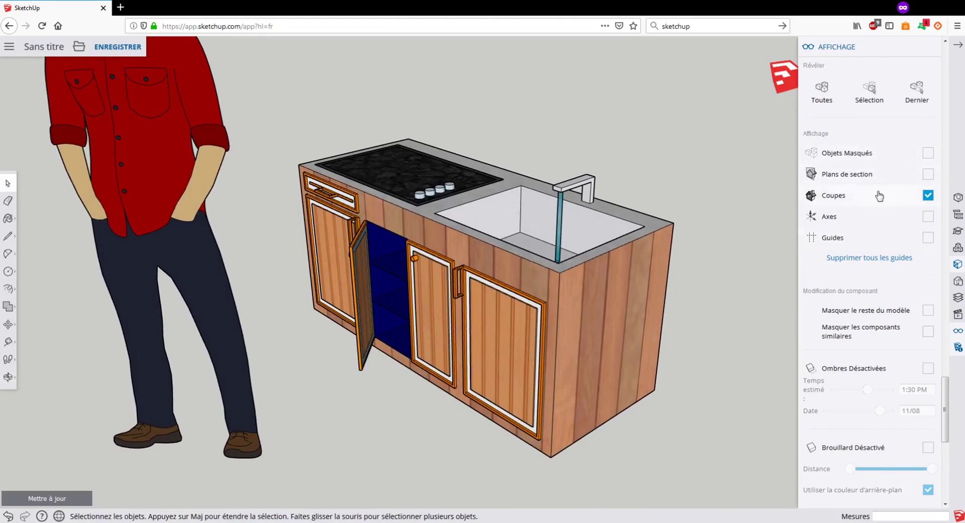
# Step: Collapse the materials and display settings to free the view of the figure and kitchen unit
pyautogui.scroll(-5, 879, 196)
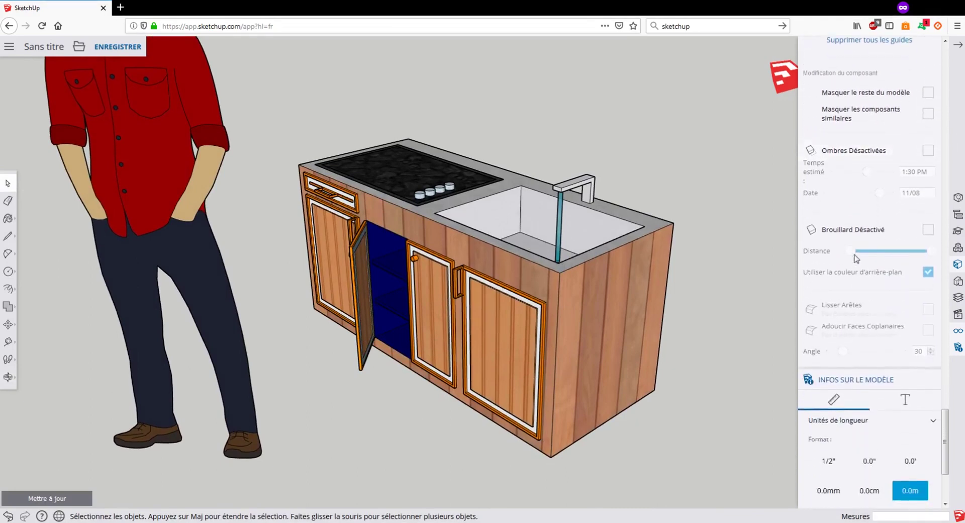
pyautogui.scroll(-3, 857, 258)
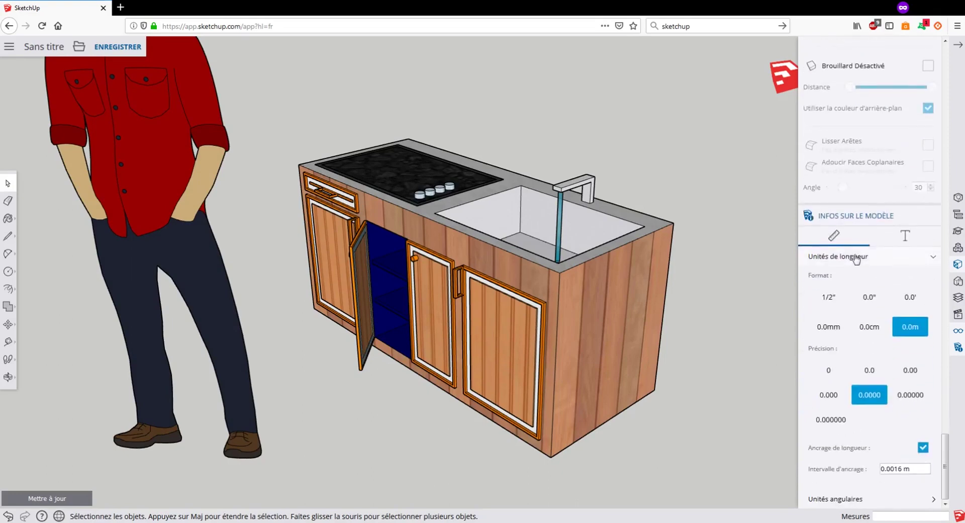
pyautogui.scroll(20, 856, 258)
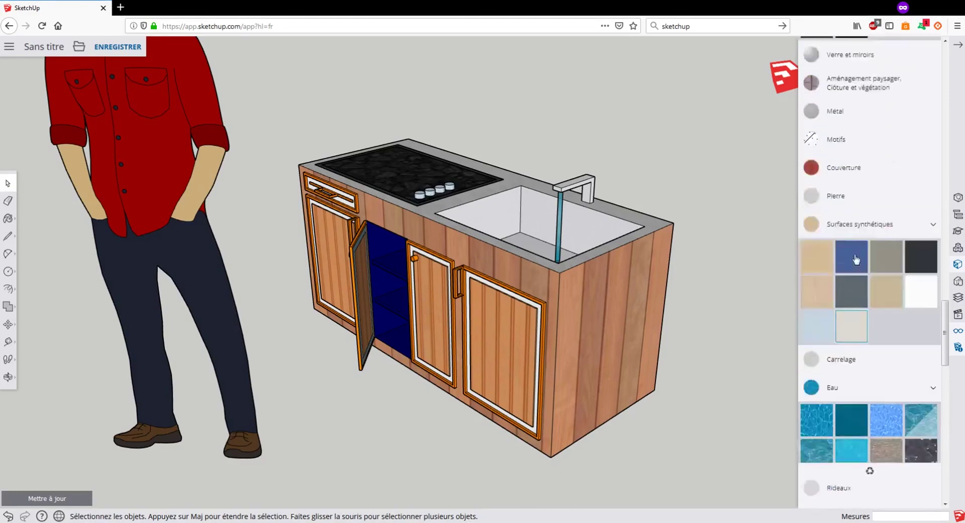
pyautogui.scroll(20, 857, 259)
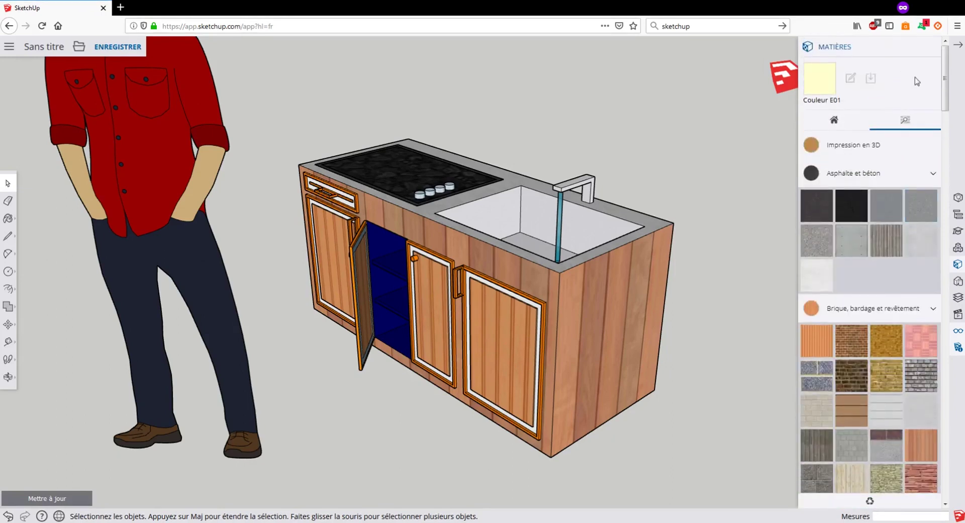
pyautogui.click(958, 45)
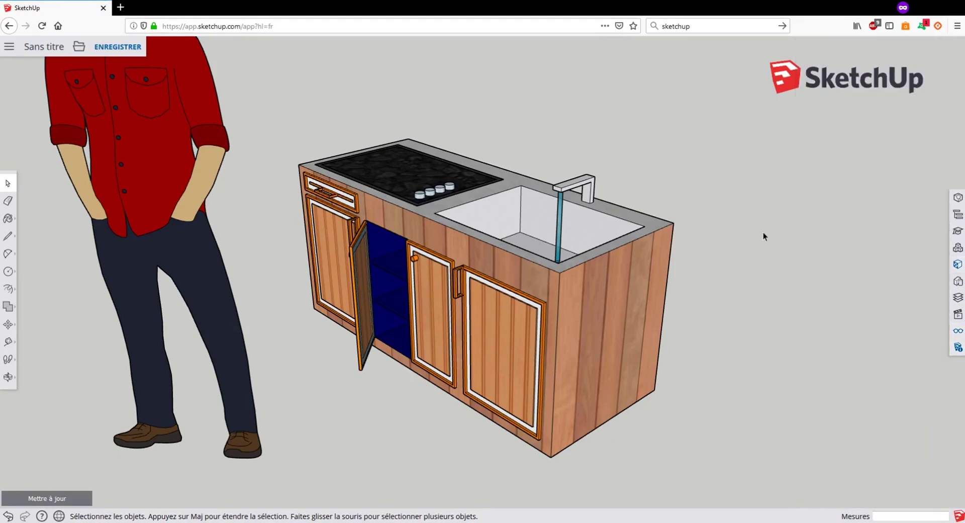
pyautogui.scroll(-3, 311, 195)
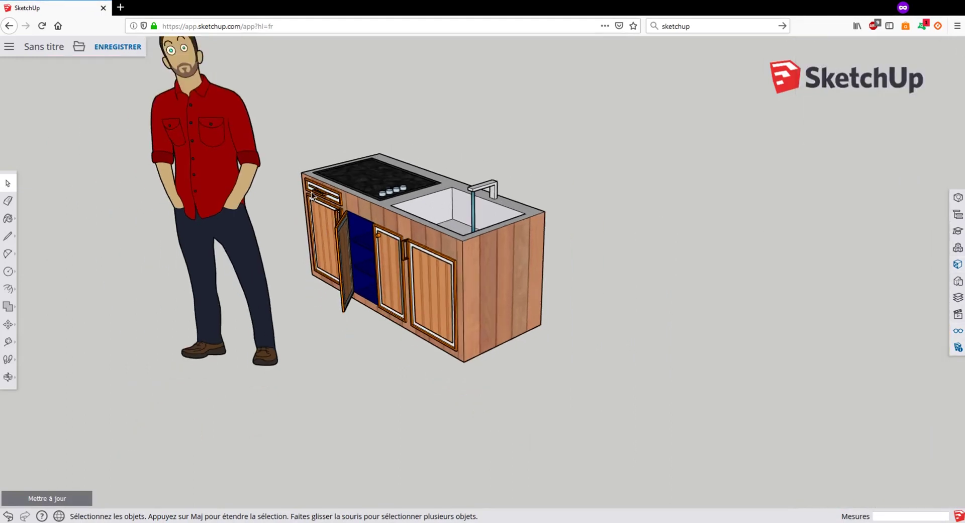
# Step: Save the model as "Meuble de cuisine" in the SketchUp project on Trimble Connect
pyautogui.keyDown('shift'); pyautogui.moveTo(325, 188); pyautogui.dragTo(405, 246, button='middle'); pyautogui.keyUp('shift')
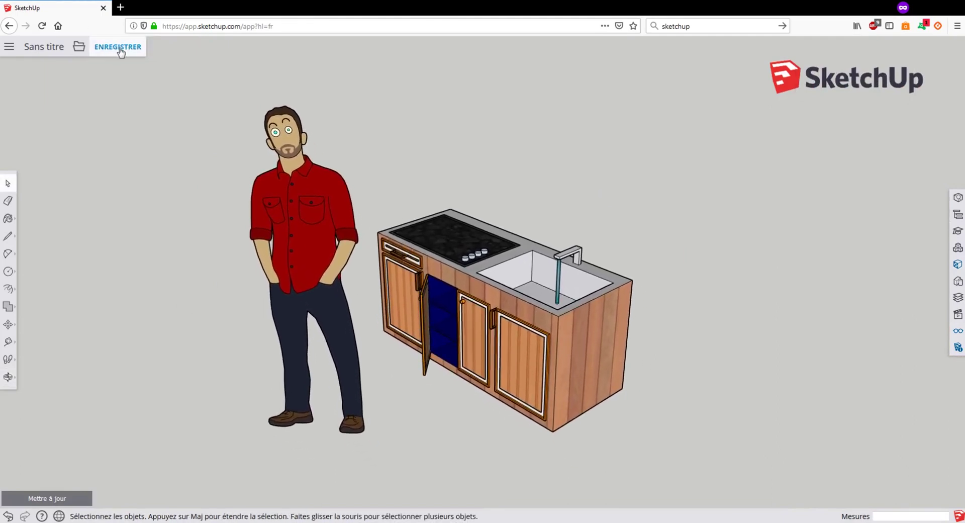
pyautogui.click(51, 50)
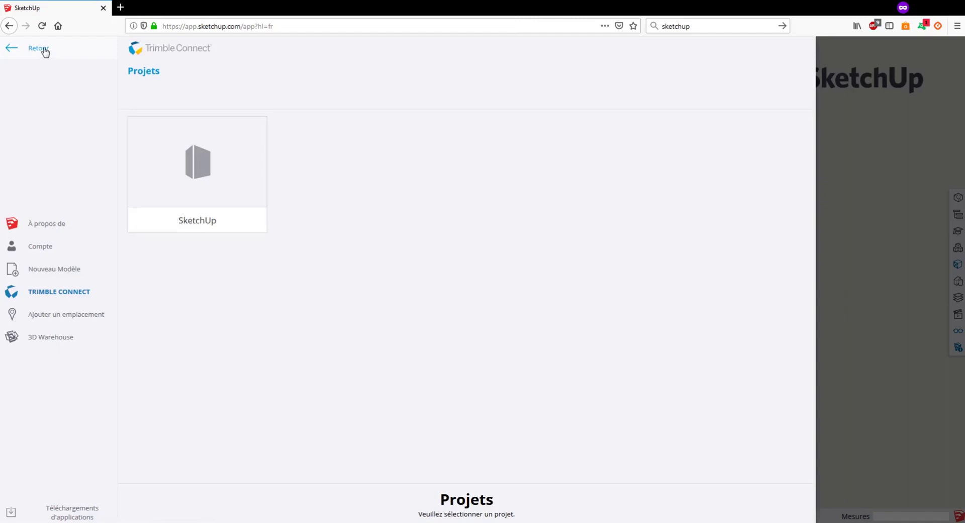
pyautogui.click(201, 164)
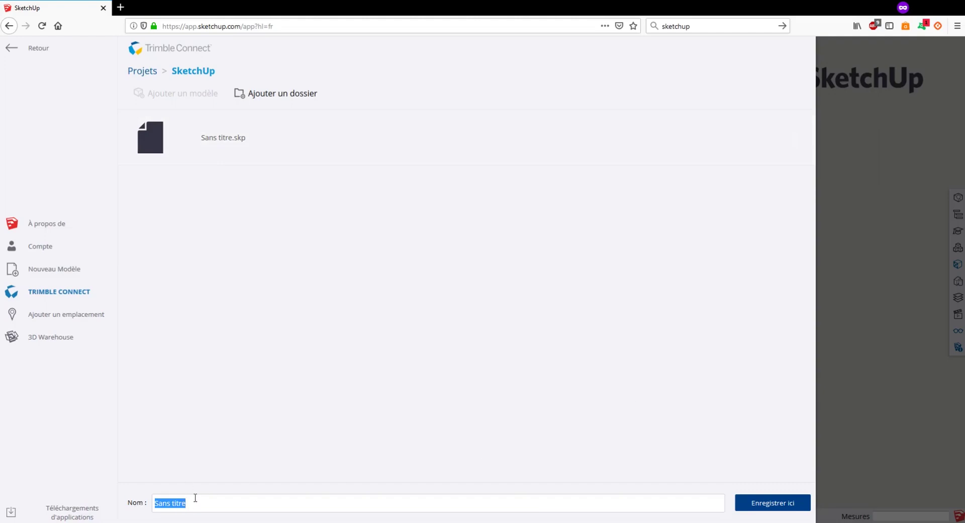
pyautogui.write('Meuble de cuisine')
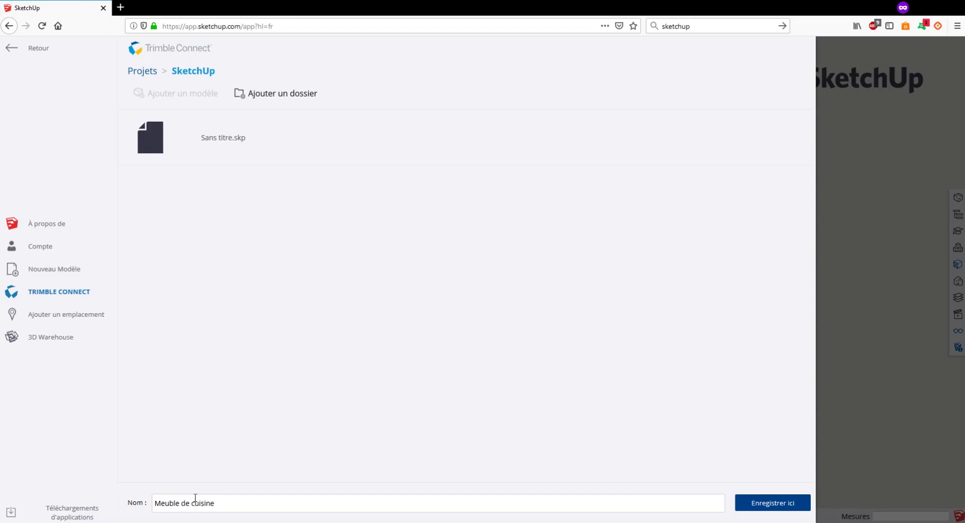
pyautogui.click(773, 504)
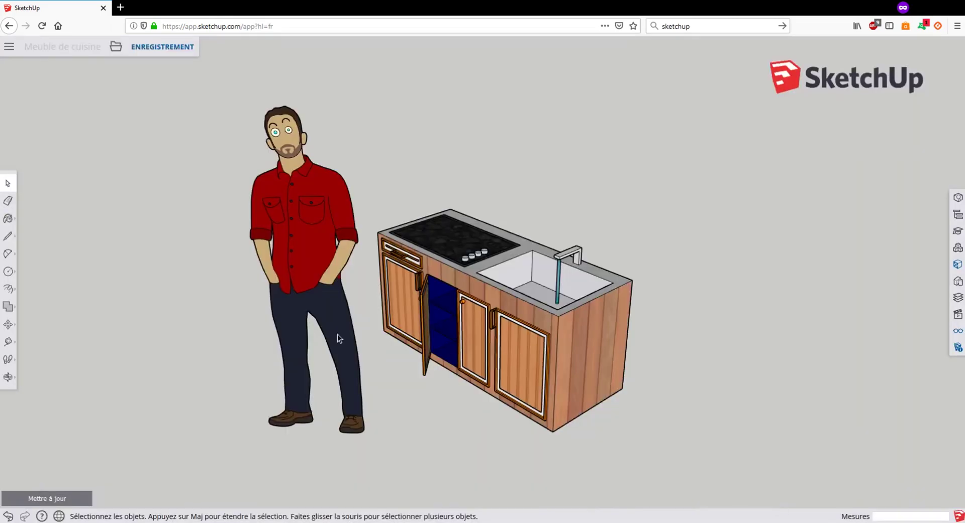
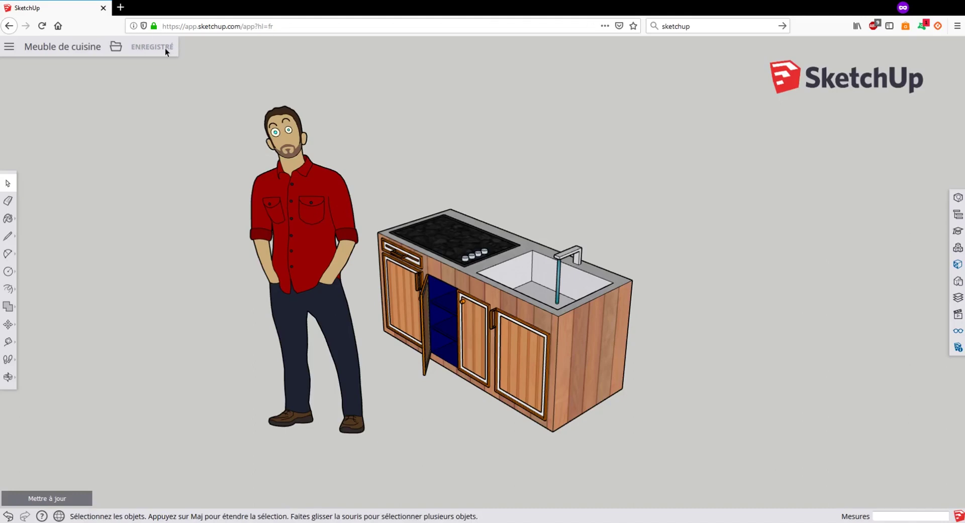
# Step: Try saving the model under the existing Meuble de cuisine.skp file, leaving the project browser without saving
pyautogui.click(117, 49)
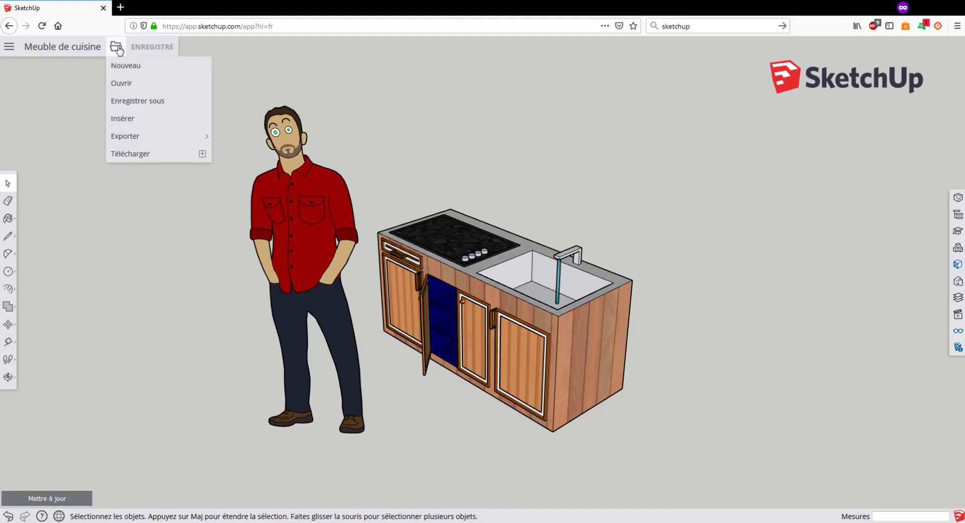
pyautogui.click(134, 102)
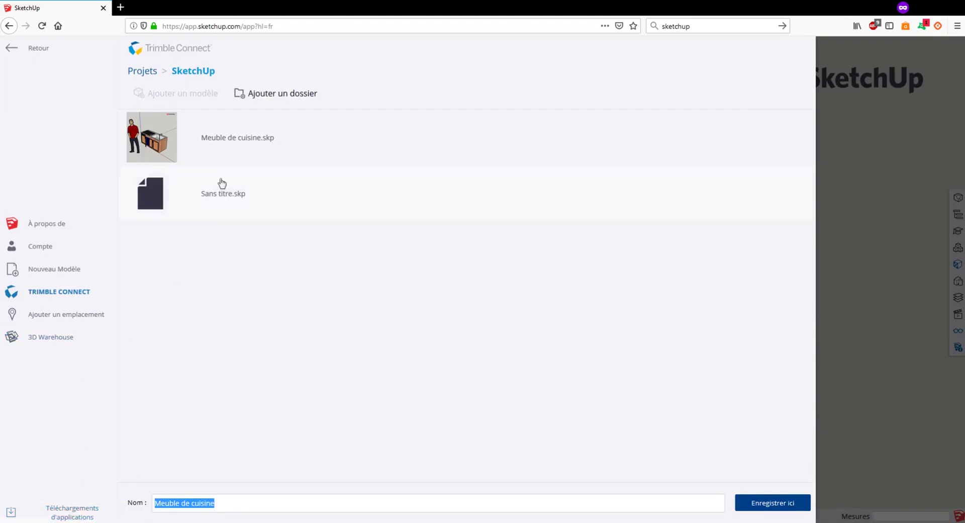
pyautogui.click(225, 143)
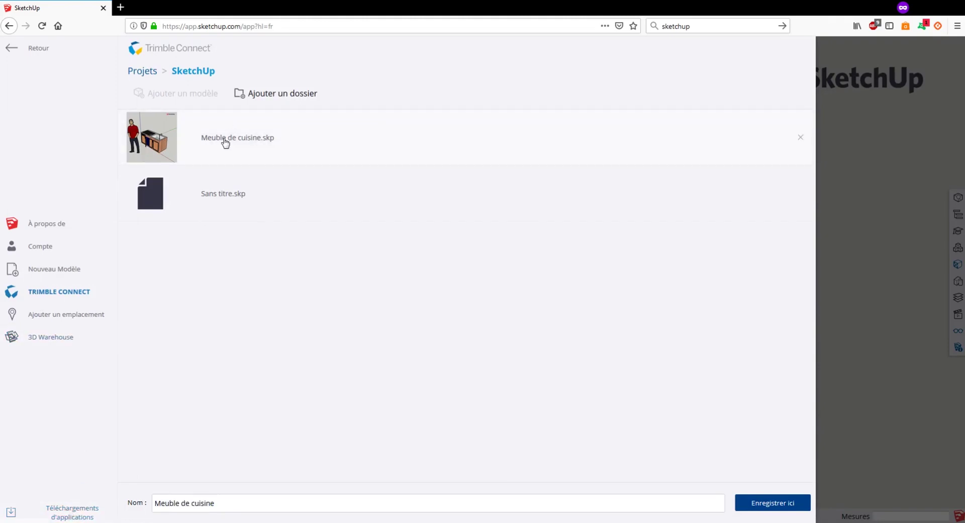
pyautogui.click(223, 143)
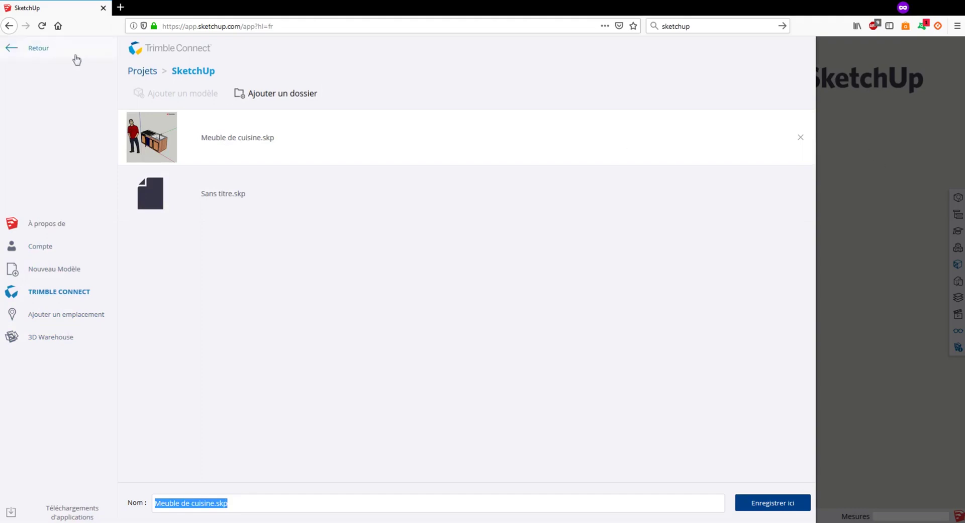
pyautogui.click(38, 49)
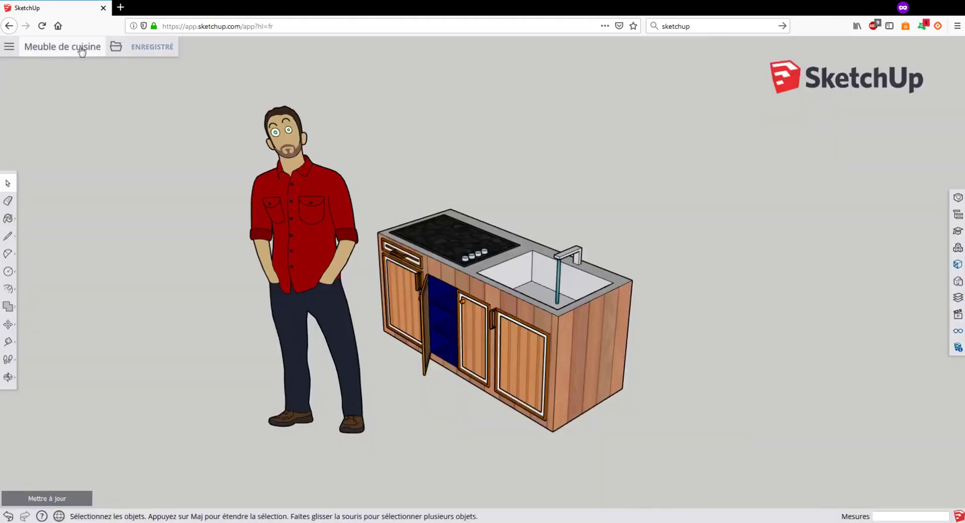
# Step: Reopen Meuble de cuisine.skp from the SketchUp project on Trimble Connect
pyautogui.click(8, 49)
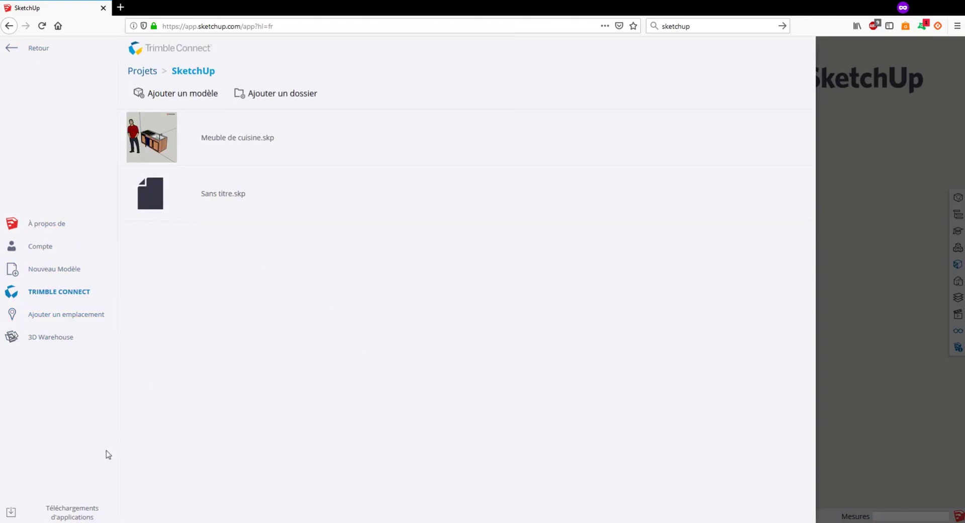
pyautogui.click(236, 137)
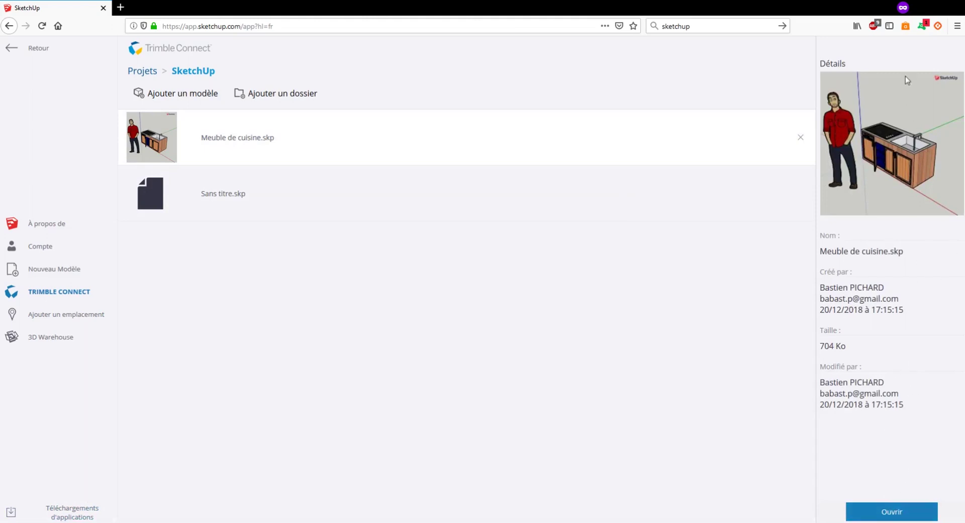
pyautogui.click(893, 511)
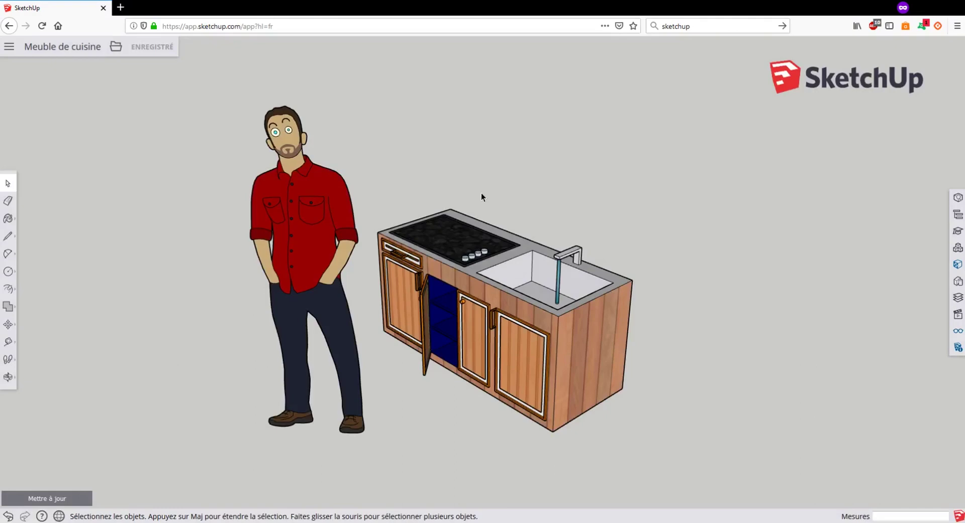
# Step: Compare the left corner, front and right corner standard views of the figure and kitchen unit, ending on the right corner
pyautogui.click(959, 315)
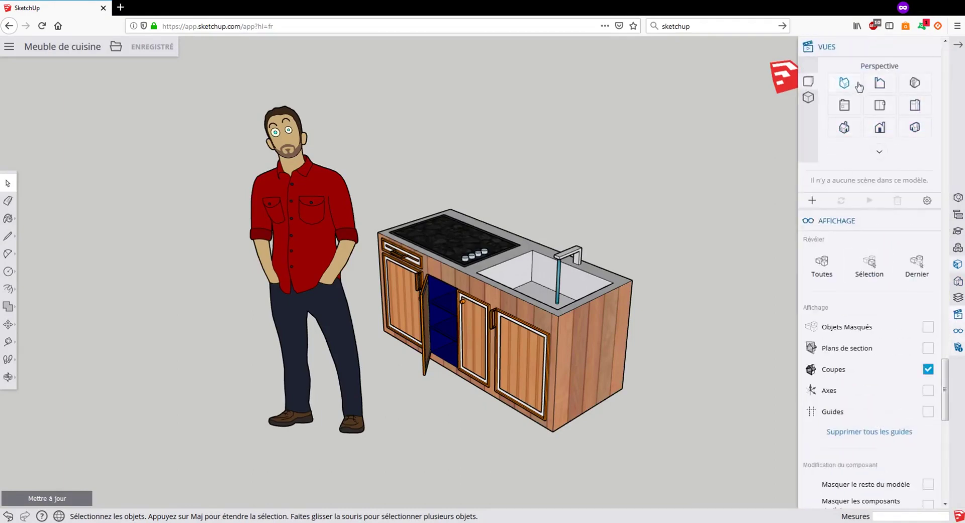
pyautogui.click(846, 130)
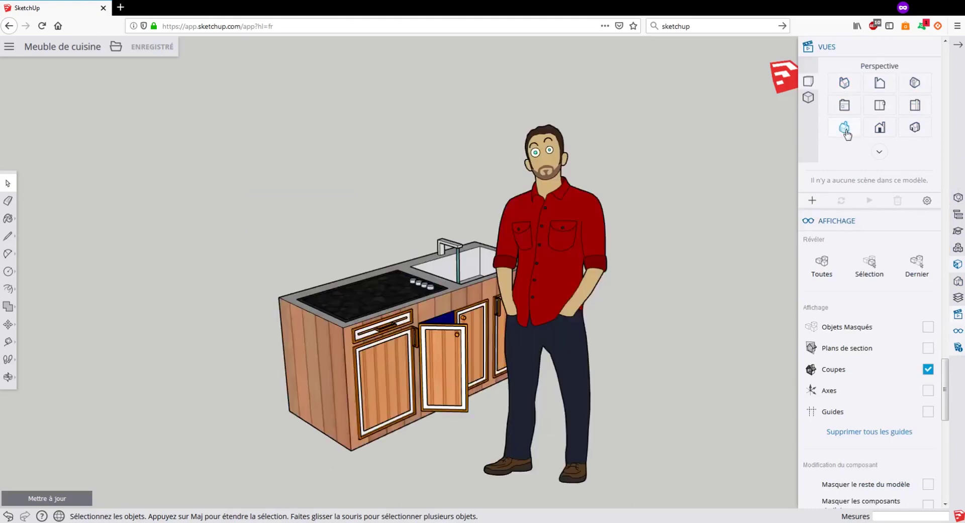
pyautogui.click(882, 129)
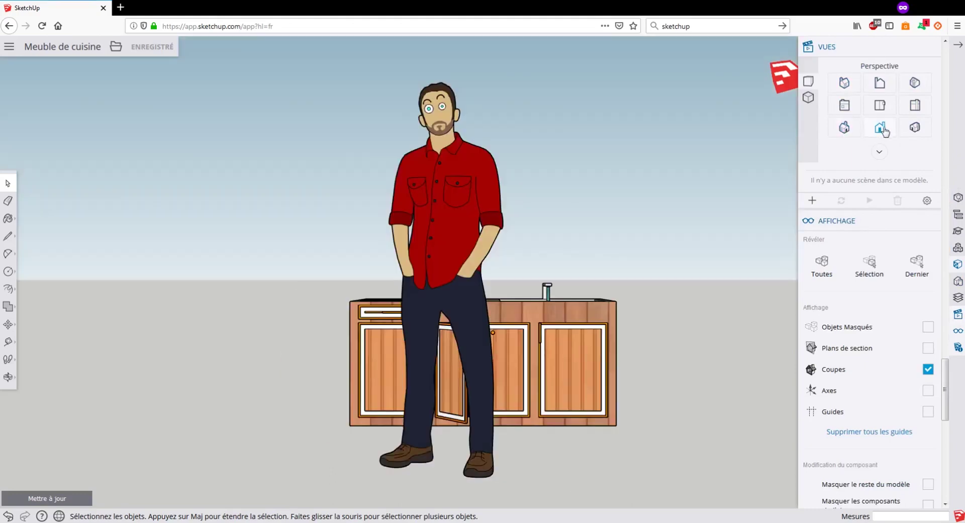
pyautogui.click(915, 128)
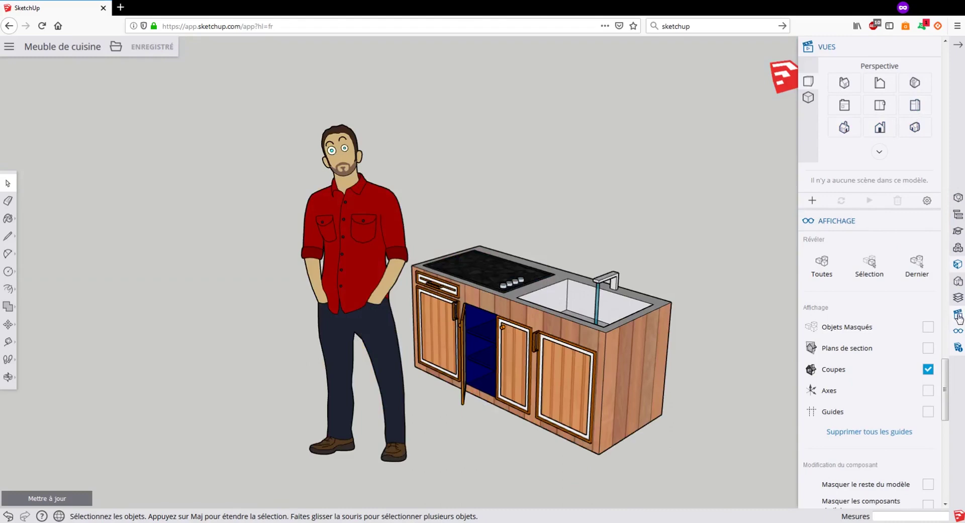
# Step: Try two-point perspective on the corner view and recentre the figure and kitchen unit
pyautogui.click(879, 153)
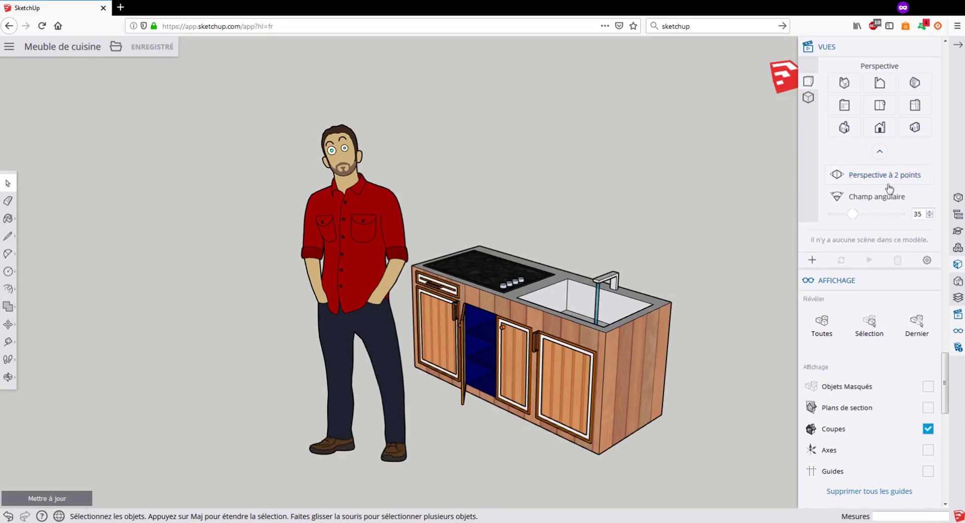
pyautogui.click(888, 176)
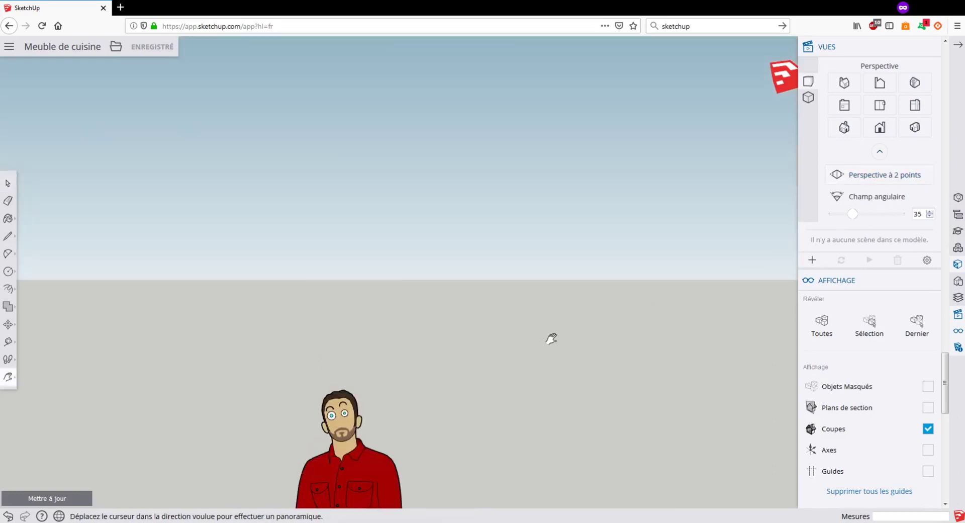
pyautogui.moveTo(554, 336); pyautogui.dragTo(491, 151)
pyautogui.moveTo(611, 490); pyautogui.dragTo(573, 330)
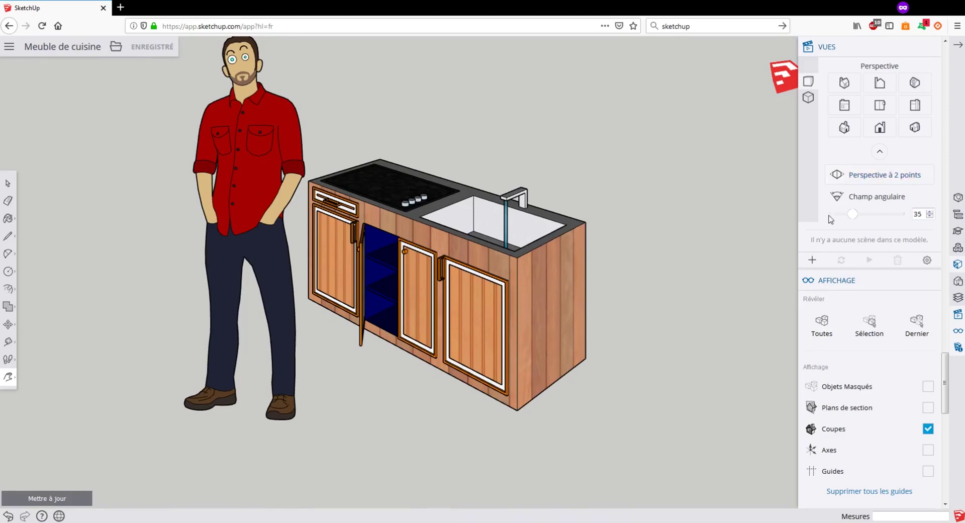
# Step: Switch off two-point perspective and orbit to face the sink end of the kitchen unit at eye level
pyautogui.click(880, 180)
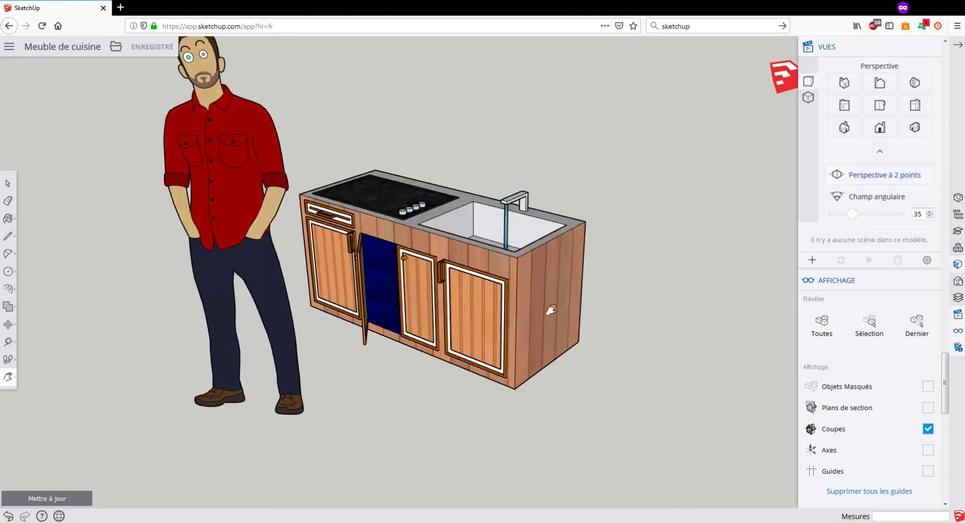
pyautogui.moveTo(583, 304); pyautogui.dragTo(378, 285, button='middle')
pyautogui.click(378, 286)
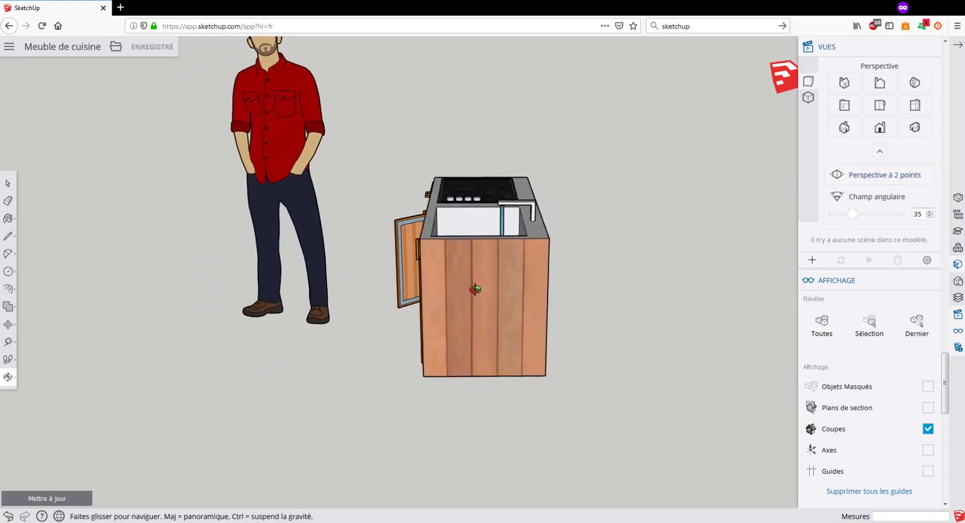
pyautogui.moveTo(471, 240); pyautogui.dragTo(471, 237)
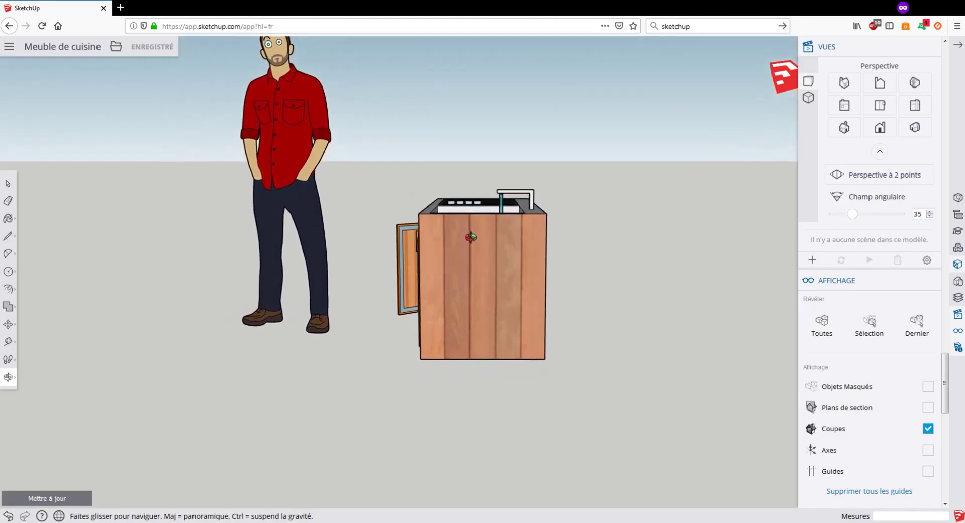
pyautogui.press('space')
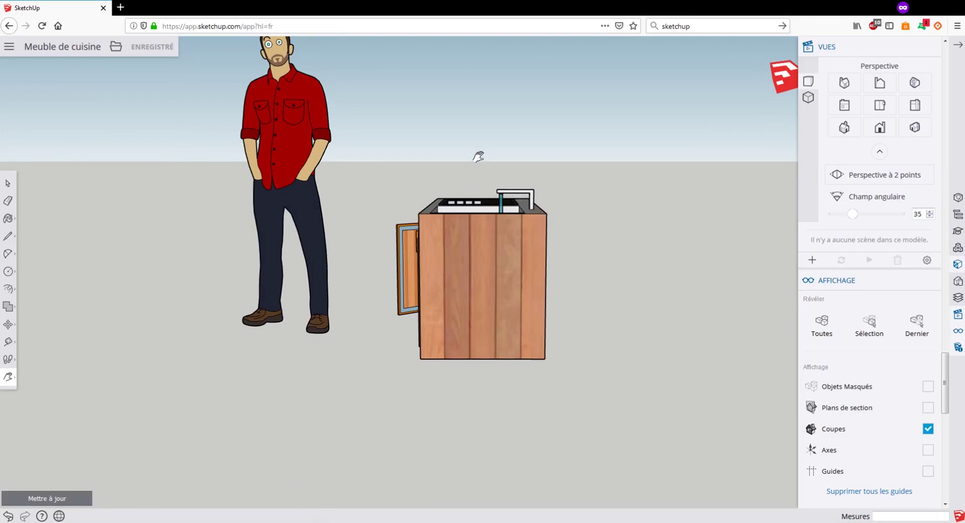
# Step: Try two-point perspective from the unit's sink end and from an angled view, orbiting back to the front corner
pyautogui.click(855, 175)
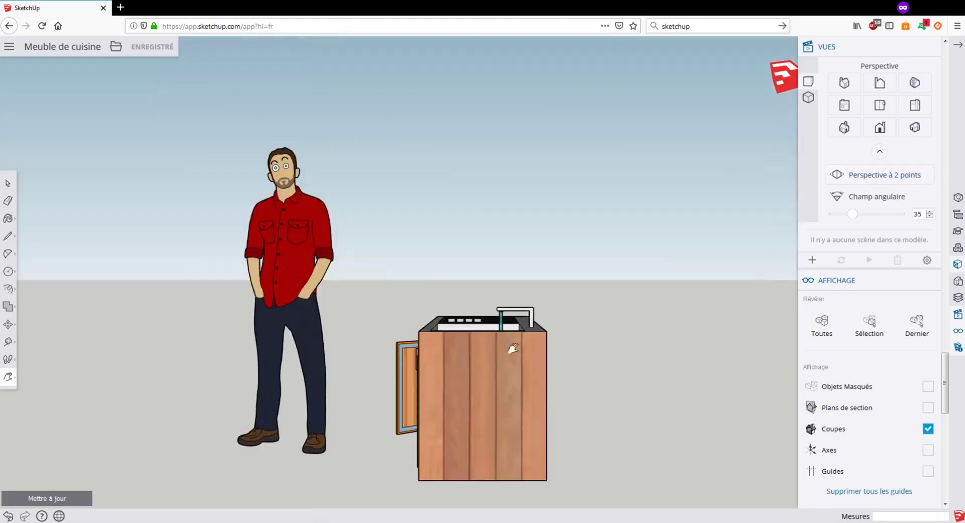
pyautogui.press('o')
pyautogui.moveTo(474, 383); pyautogui.dragTo(592, 414)
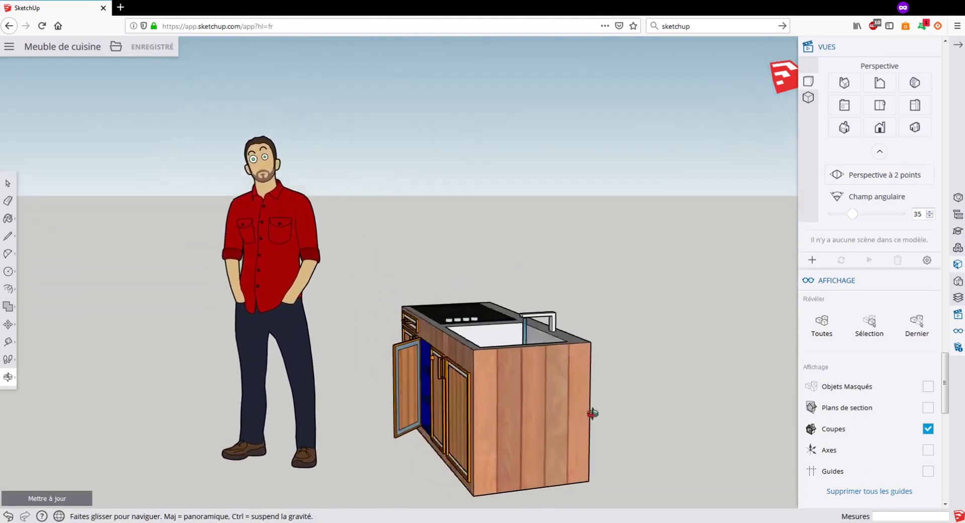
pyautogui.click(855, 175)
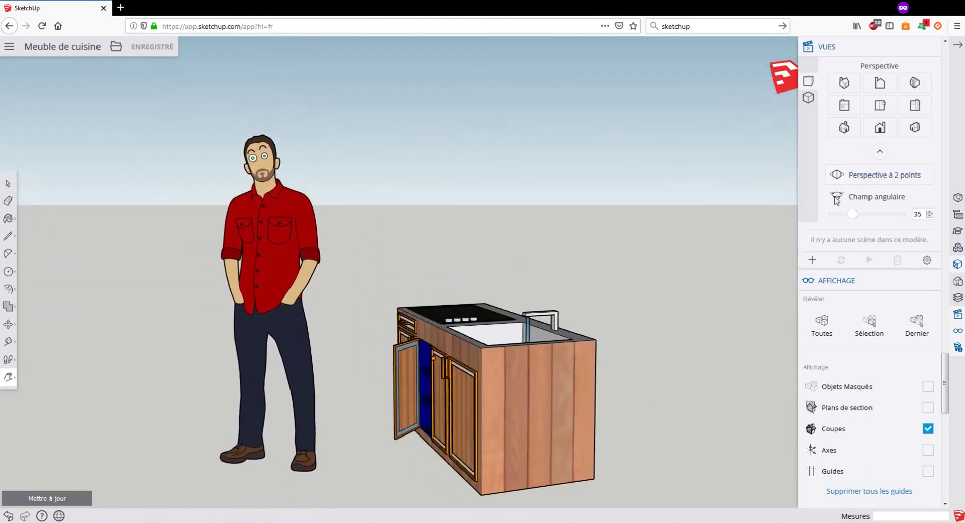
pyautogui.press('w')
pyautogui.moveTo(677, 279); pyautogui.dragTo(653, 365)
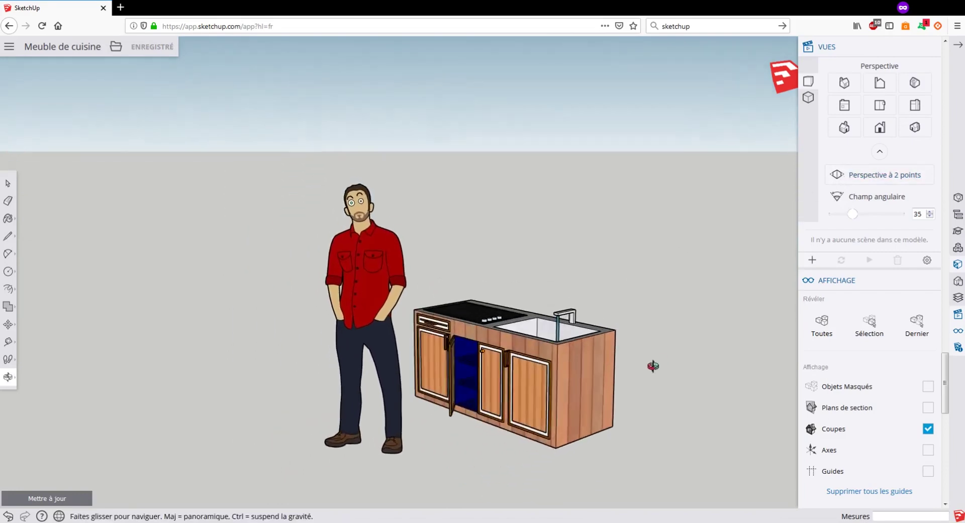
pyautogui.moveTo(430, 403); pyautogui.dragTo(602, 349)
pyautogui.press('h')
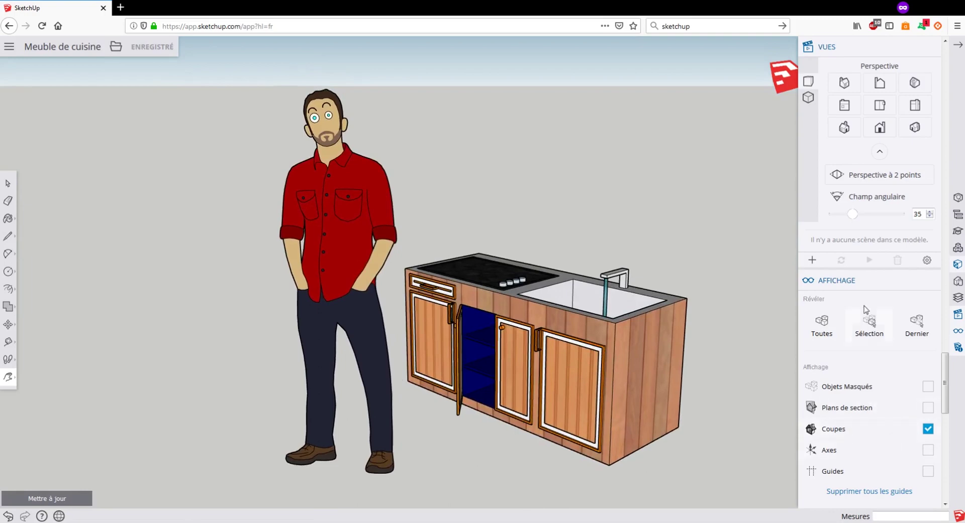
# Step: Collapse the views and display settings and orbit to look down on the figure and kitchen unit
pyautogui.click(959, 47)
pyautogui.moveTo(807, 278); pyautogui.dragTo(523, 183, button='middle')
pyautogui.moveTo(522, 183); pyautogui.dragTo(513, 352)
pyautogui.press('h')
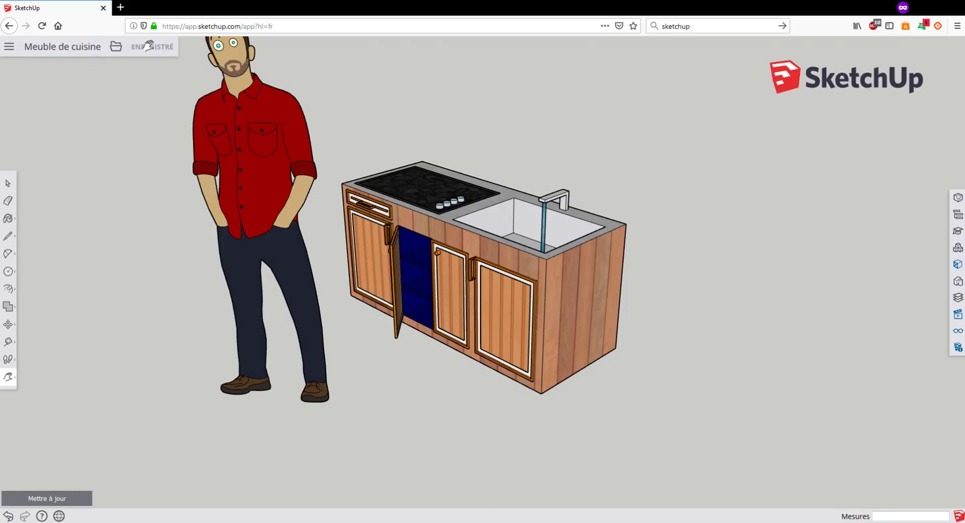
# Step: Review the available export formats, including the DXF variants, and export the current view as a PNG image
pyautogui.click(115, 47)
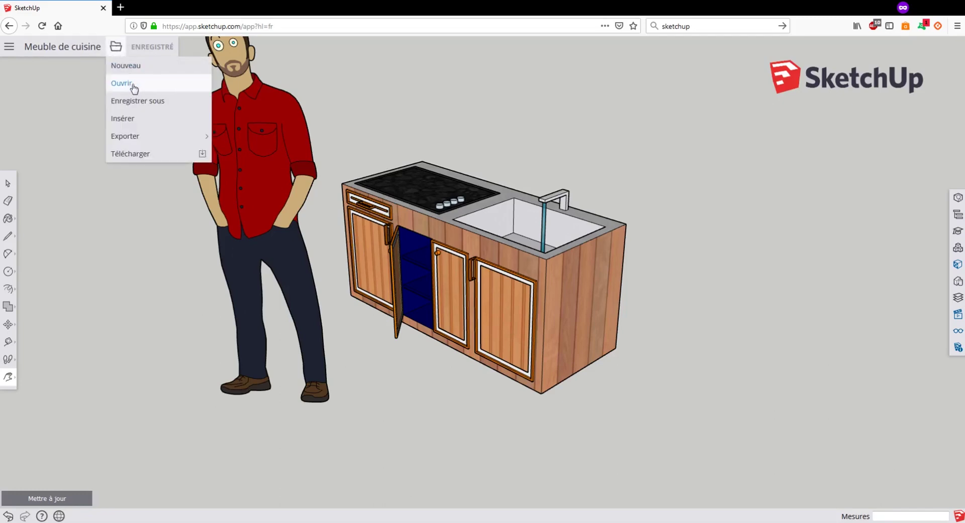
pyautogui.moveTo(140, 134)
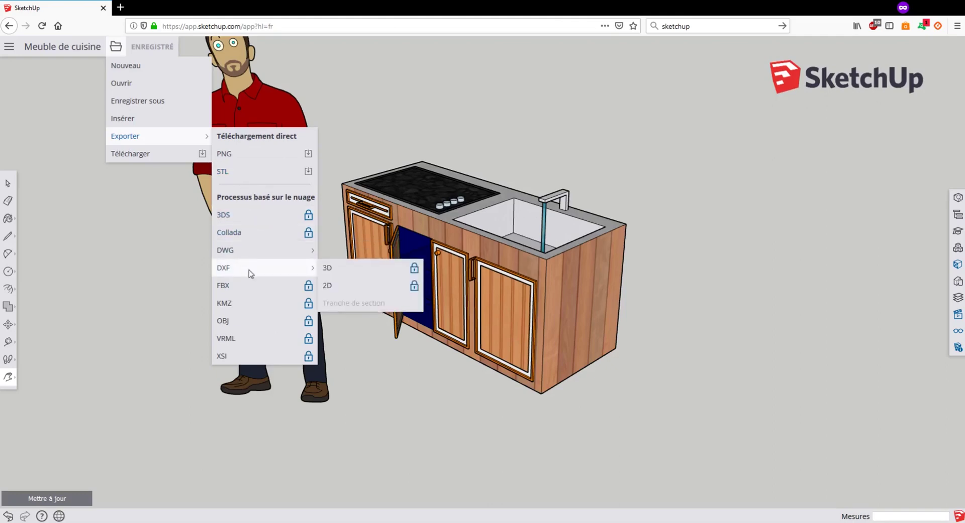
pyautogui.moveTo(185, 135)
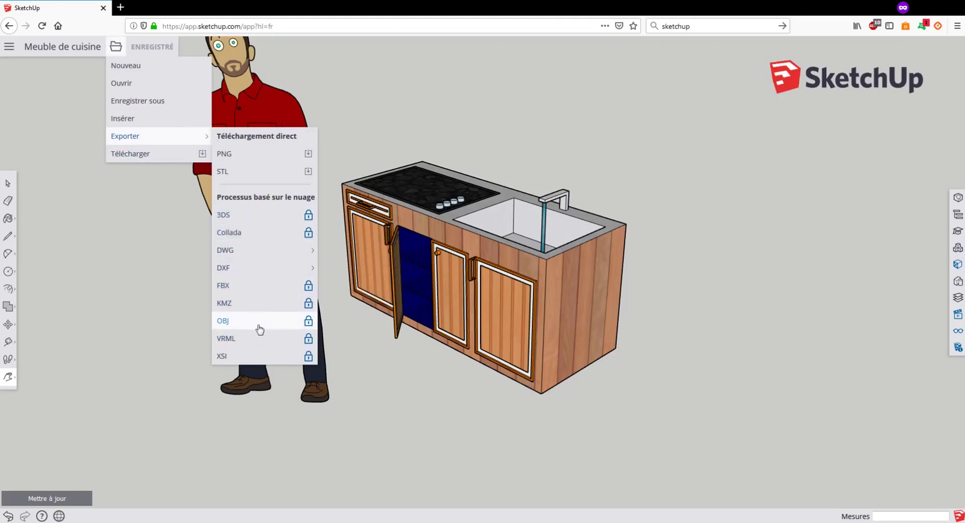
pyautogui.moveTo(268, 270)
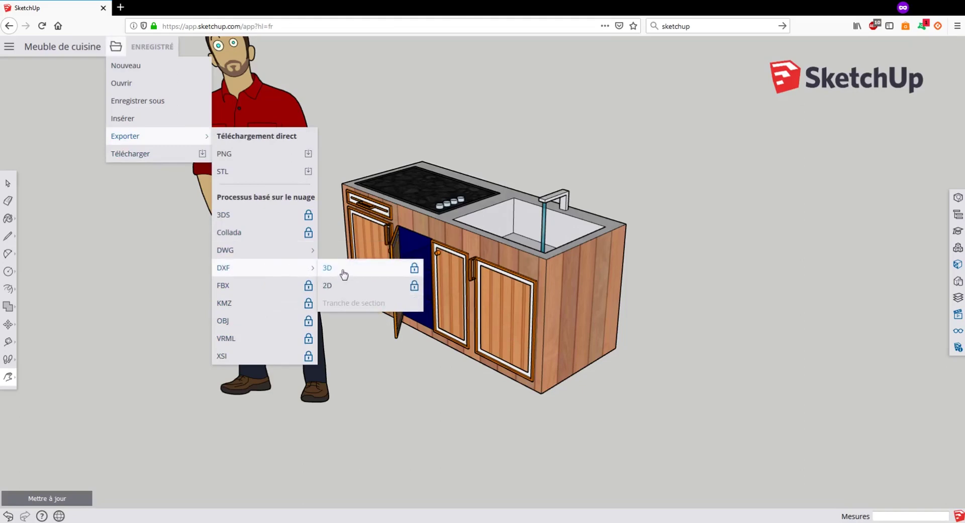
pyautogui.moveTo(286, 257)
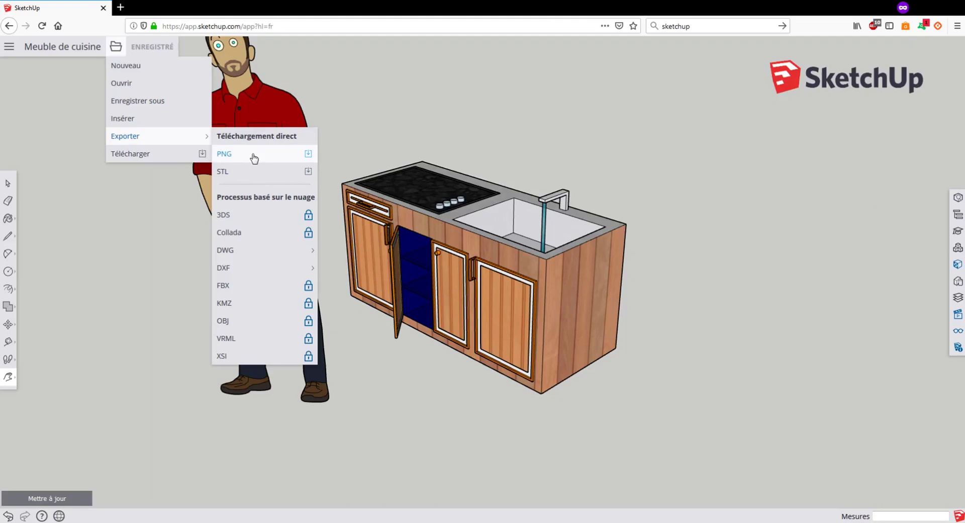
pyautogui.click(253, 157)
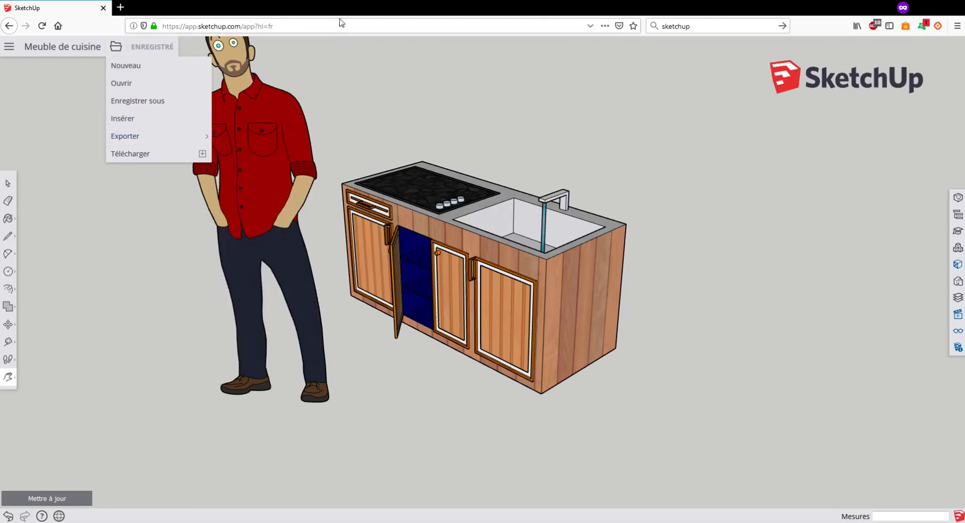
pyautogui.click(119, 48)
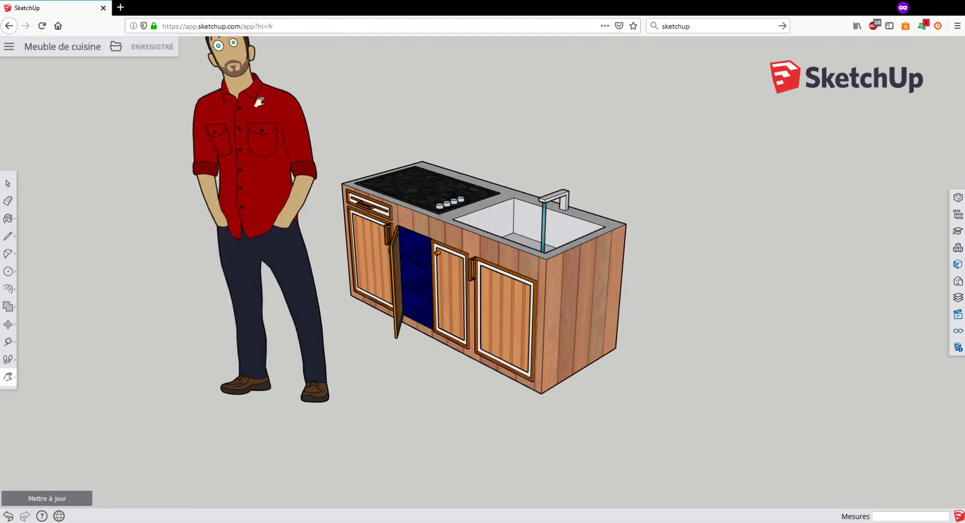
# Step: Examine the figure and the kitchen unit's doors, drawer and hob end up close from several angles
pyautogui.moveTo(395, 219); pyautogui.dragTo(495, 262, button='middle')
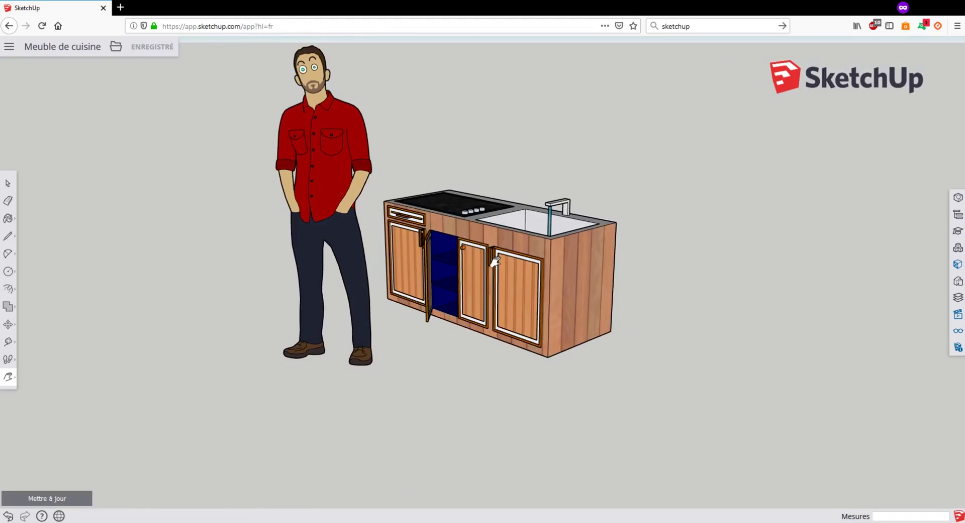
pyautogui.scroll(-5, 449, 255)
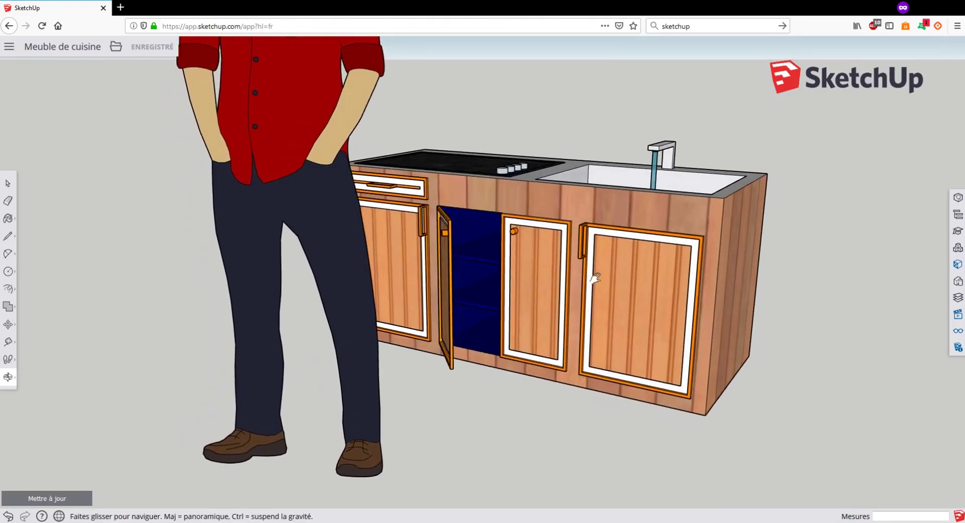
pyautogui.moveTo(450, 239); pyautogui.dragTo(486, 309)
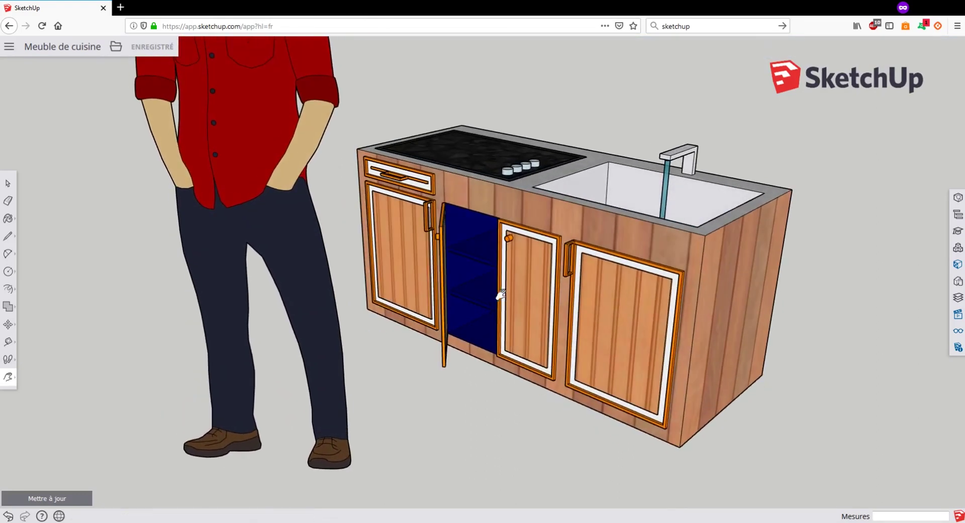
pyautogui.scroll(3, 440, 220)
pyautogui.scroll(-3, 436, 220)
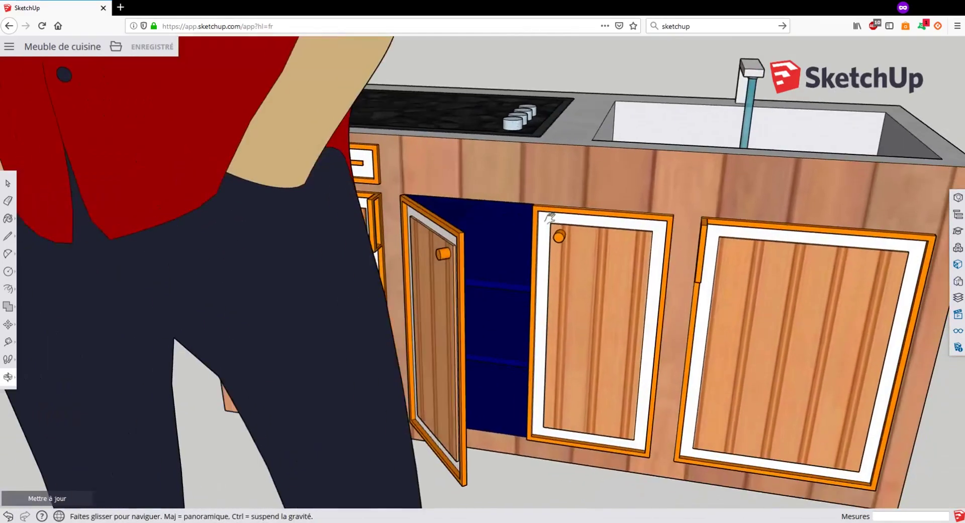
pyautogui.moveTo(436, 220); pyautogui.dragTo(424, 320)
pyautogui.scroll(-5, 430, 285)
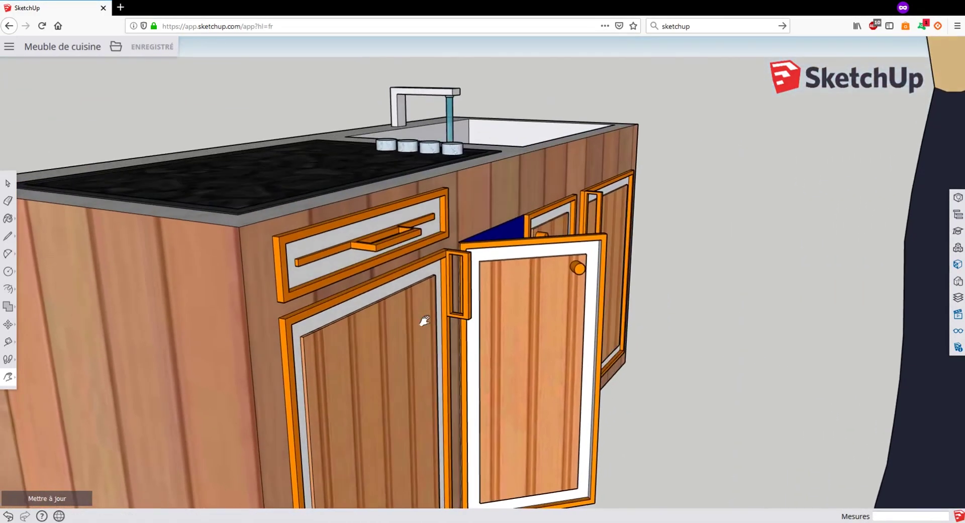
pyautogui.moveTo(291, 247); pyautogui.dragTo(389, 232)
pyautogui.moveTo(480, 231); pyautogui.dragTo(383, 273, button='middle')
pyautogui.moveTo(401, 192); pyautogui.dragTo(297, 205)
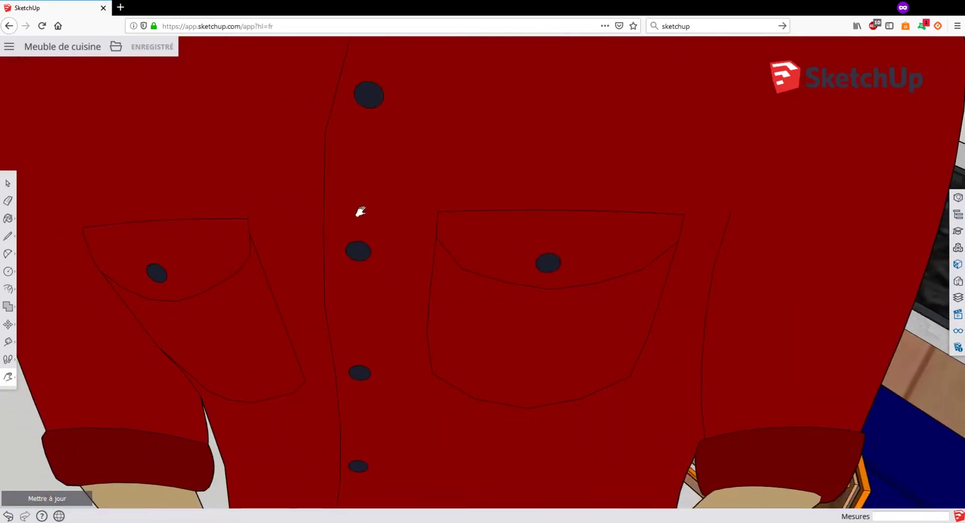
pyautogui.moveTo(361, 212); pyautogui.dragTo(449, 241)
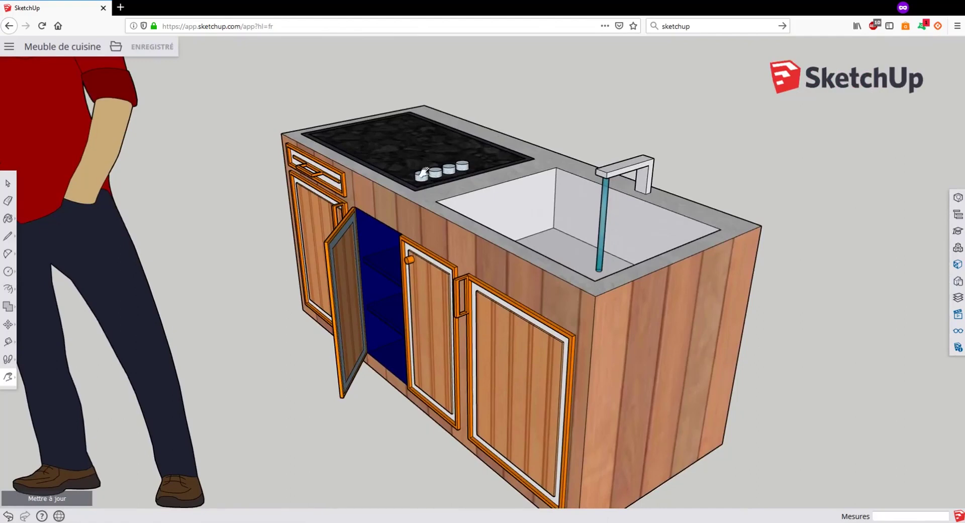
# Step: Draw a circle of about 0.0096 m radius on the sink-facing side of the tap's upright, near its base
pyautogui.scroll(5, 503, 176)
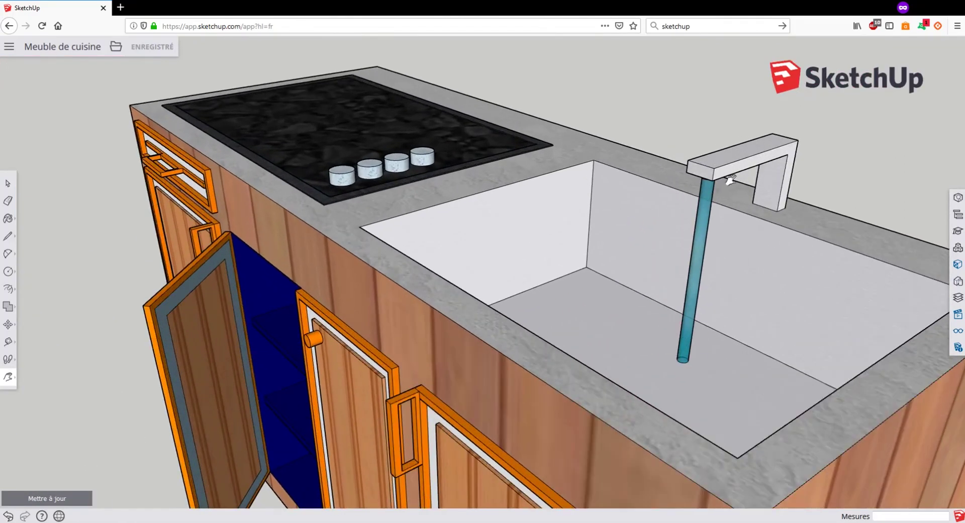
pyautogui.scroll(5, 709, 196)
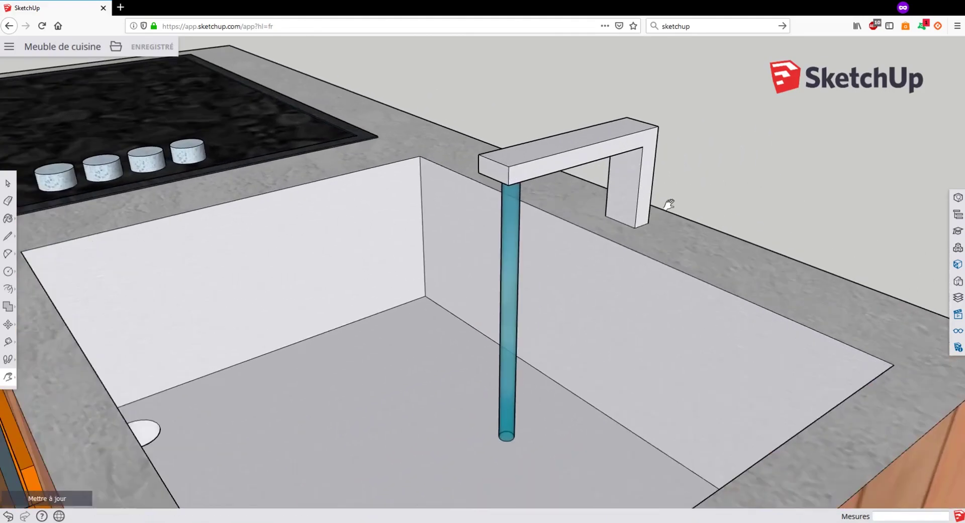
pyautogui.click(8, 272)
pyautogui.scroll(2, 604, 198)
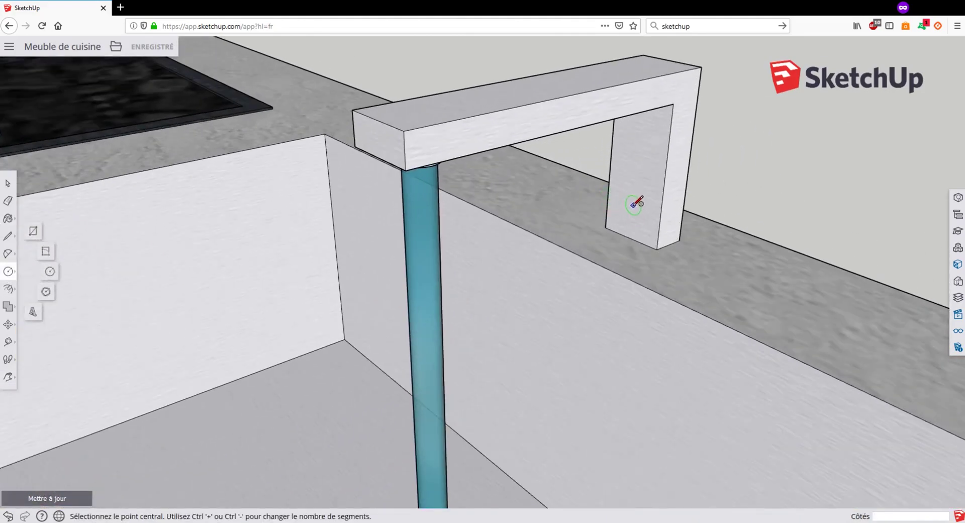
pyautogui.click(632, 205)
pyautogui.click(645, 197)
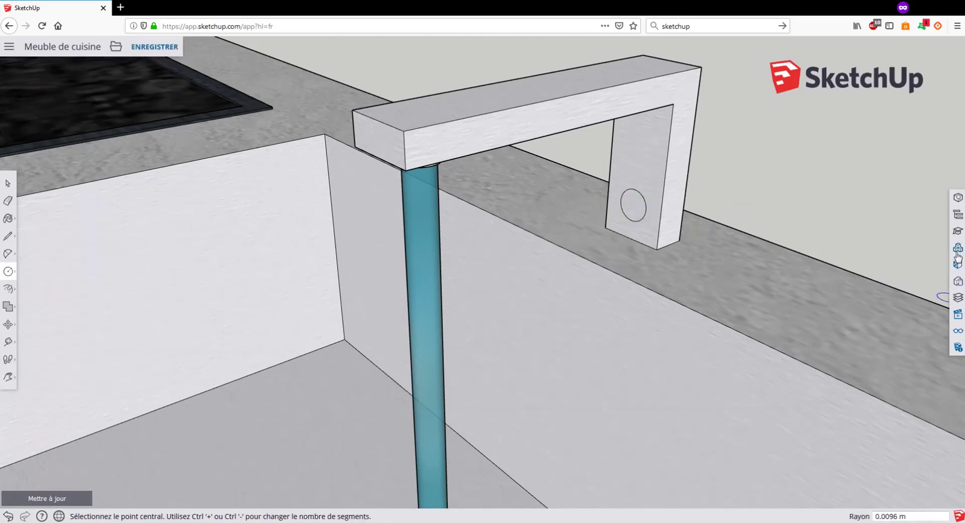
# Step: Paint the circle on the tap's upright black using the Couleurs material collection
pyautogui.click(9, 220)
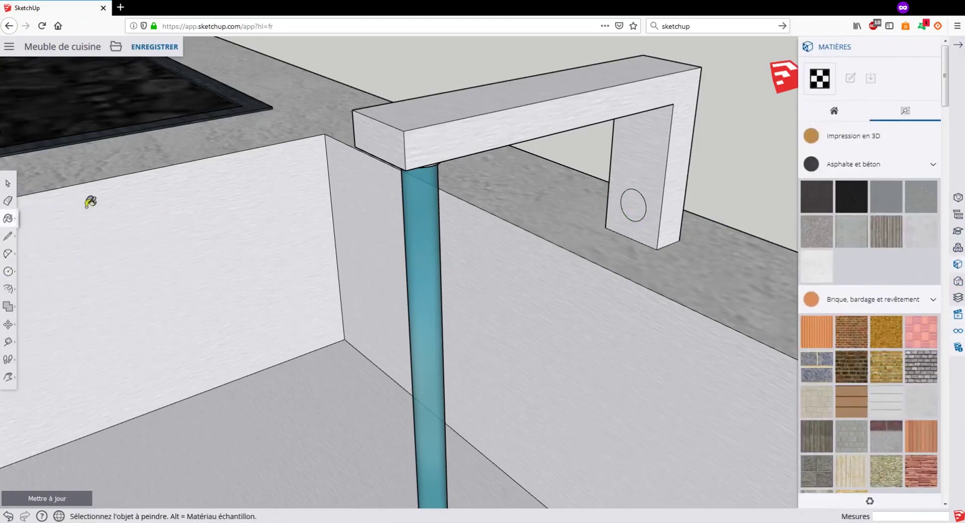
pyautogui.scroll(-20, 900, 331)
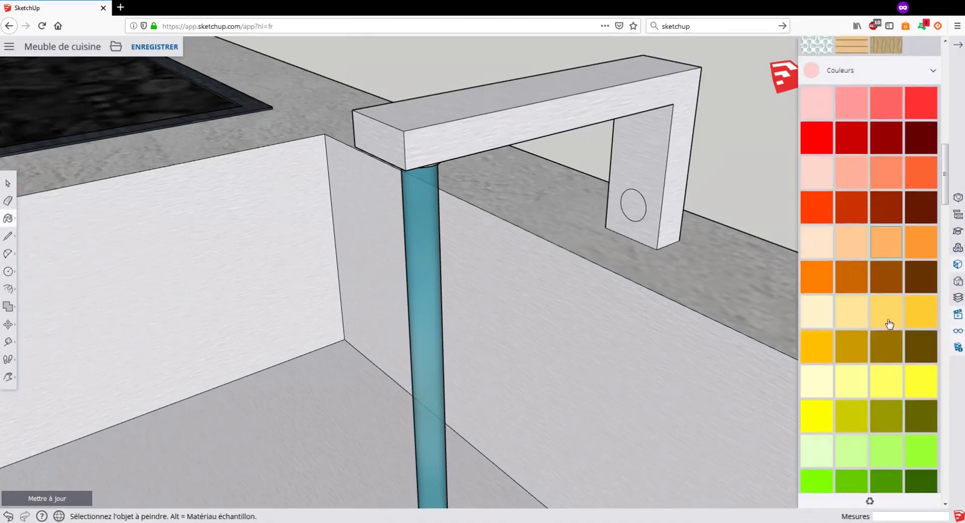
pyautogui.scroll(-8, 889, 324)
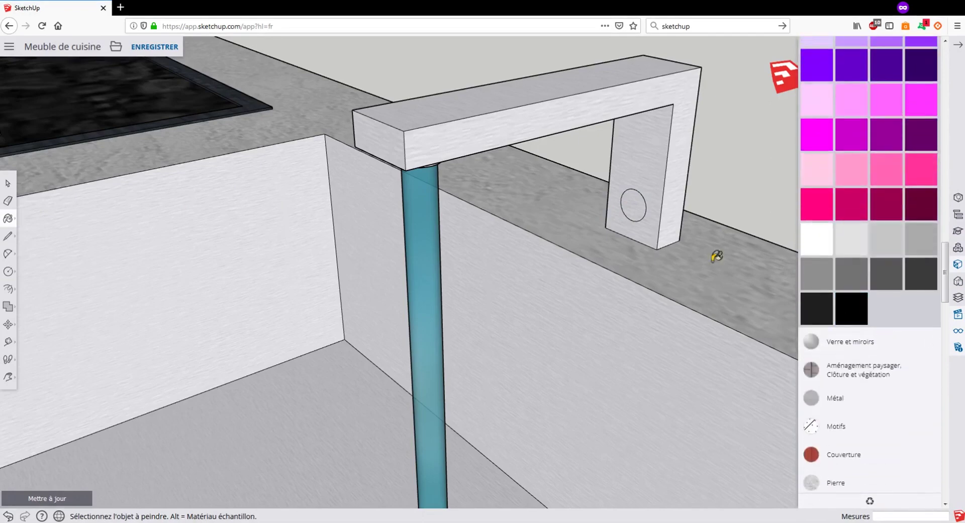
pyautogui.click(640, 204)
# Step: Inspect the black circle on the tap and the whole kitchen unit from several angles and distances
pyautogui.scroll(-3, 633, 211)
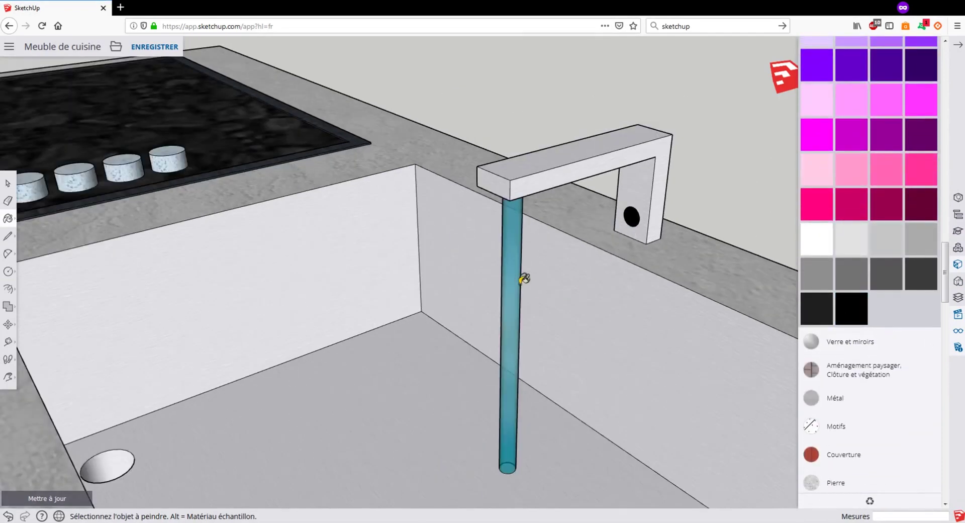
pyautogui.scroll(-8, 531, 273)
pyautogui.moveTo(586, 256)
pyautogui.mouseDown(button='middle')
pyautogui.moveTo(528, 289)
pyautogui.moveTo(493, 266)
pyautogui.mouseUp(button='middle')
pyautogui.scroll(-3, 493, 266)
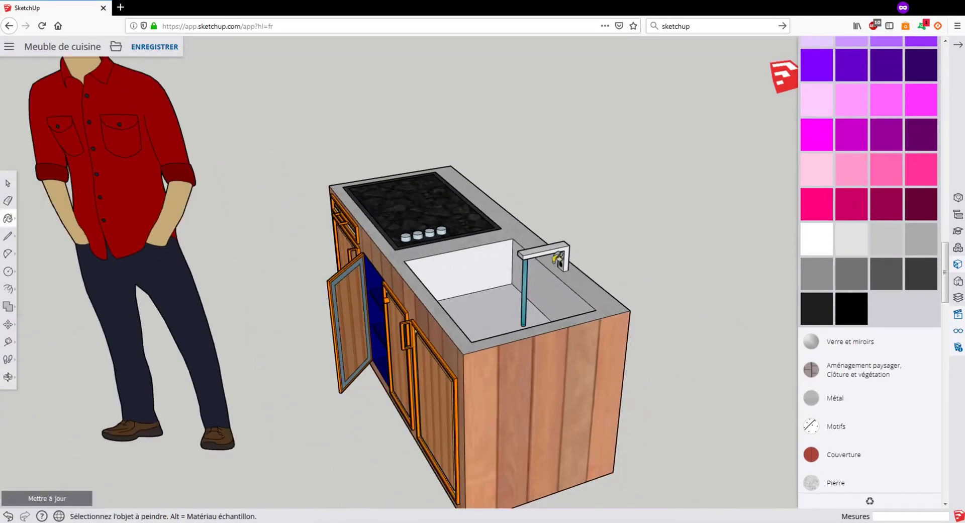
pyautogui.moveTo(508, 254); pyautogui.dragTo(553, 232, button='middle')
pyautogui.scroll(3, 479, 188)
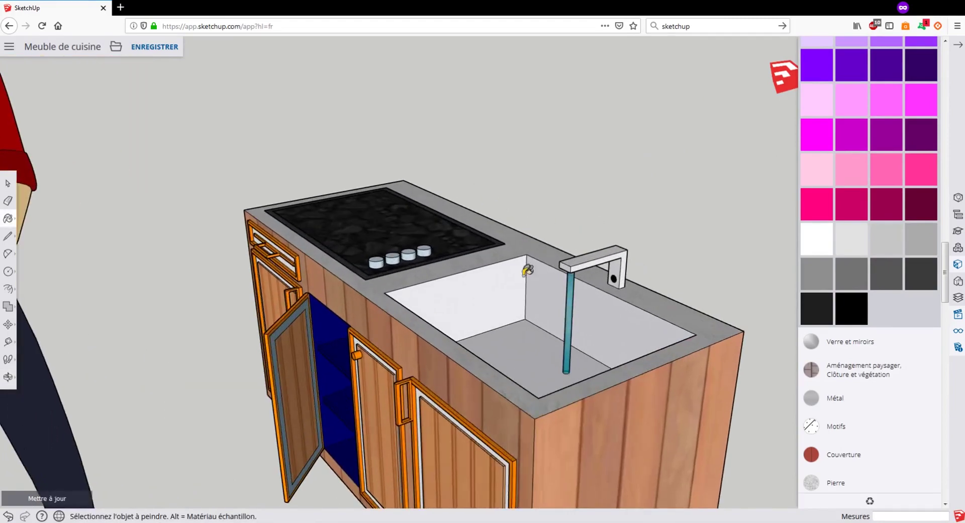
pyautogui.moveTo(528, 271)
pyautogui.mouseDown(button='middle')
pyautogui.moveTo(593, 227)
pyautogui.moveTo(543, 252)
pyautogui.moveTo(508, 253)
pyautogui.moveTo(648, 222)
pyautogui.moveTo(633, 251)
pyautogui.mouseUp(button='middle')
pyautogui.scroll(-3, 589, 217)
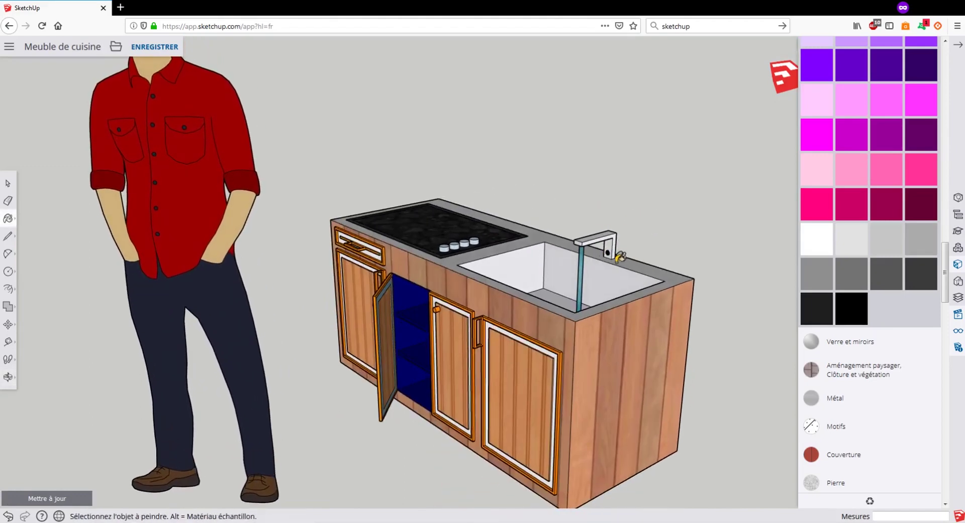
pyautogui.moveTo(617, 167); pyautogui.dragTo(571, 218, button='middle')
pyautogui.scroll(3, 581, 228)
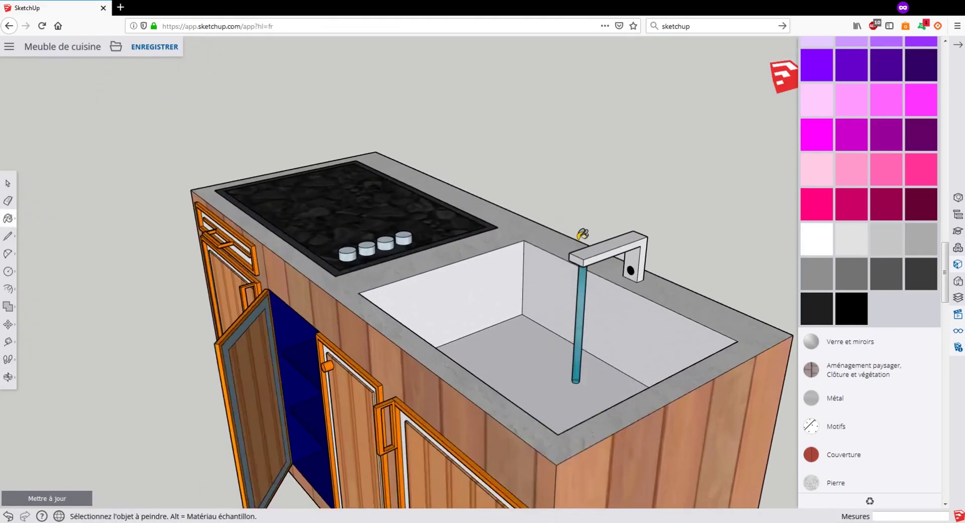
pyautogui.moveTo(500, 254); pyautogui.dragTo(515, 244, button='middle')
pyautogui.scroll(-3, 520, 225)
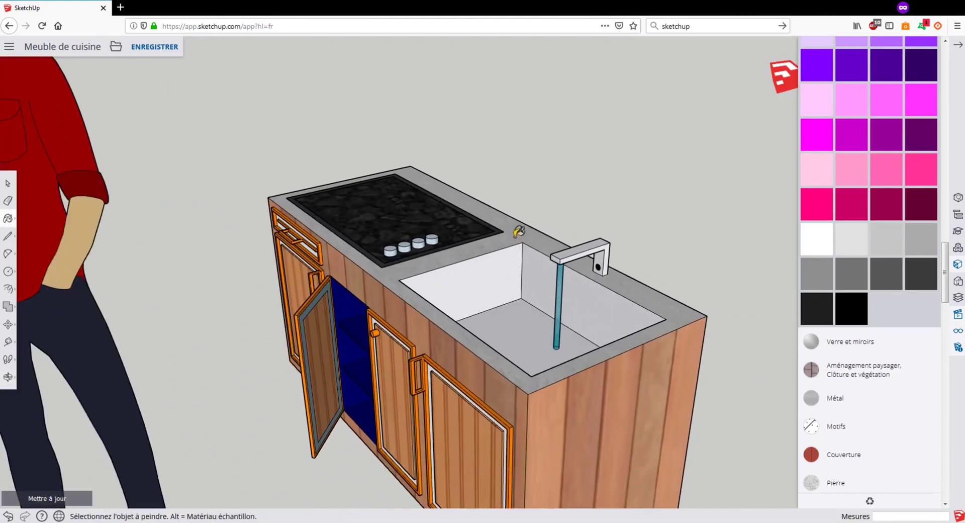